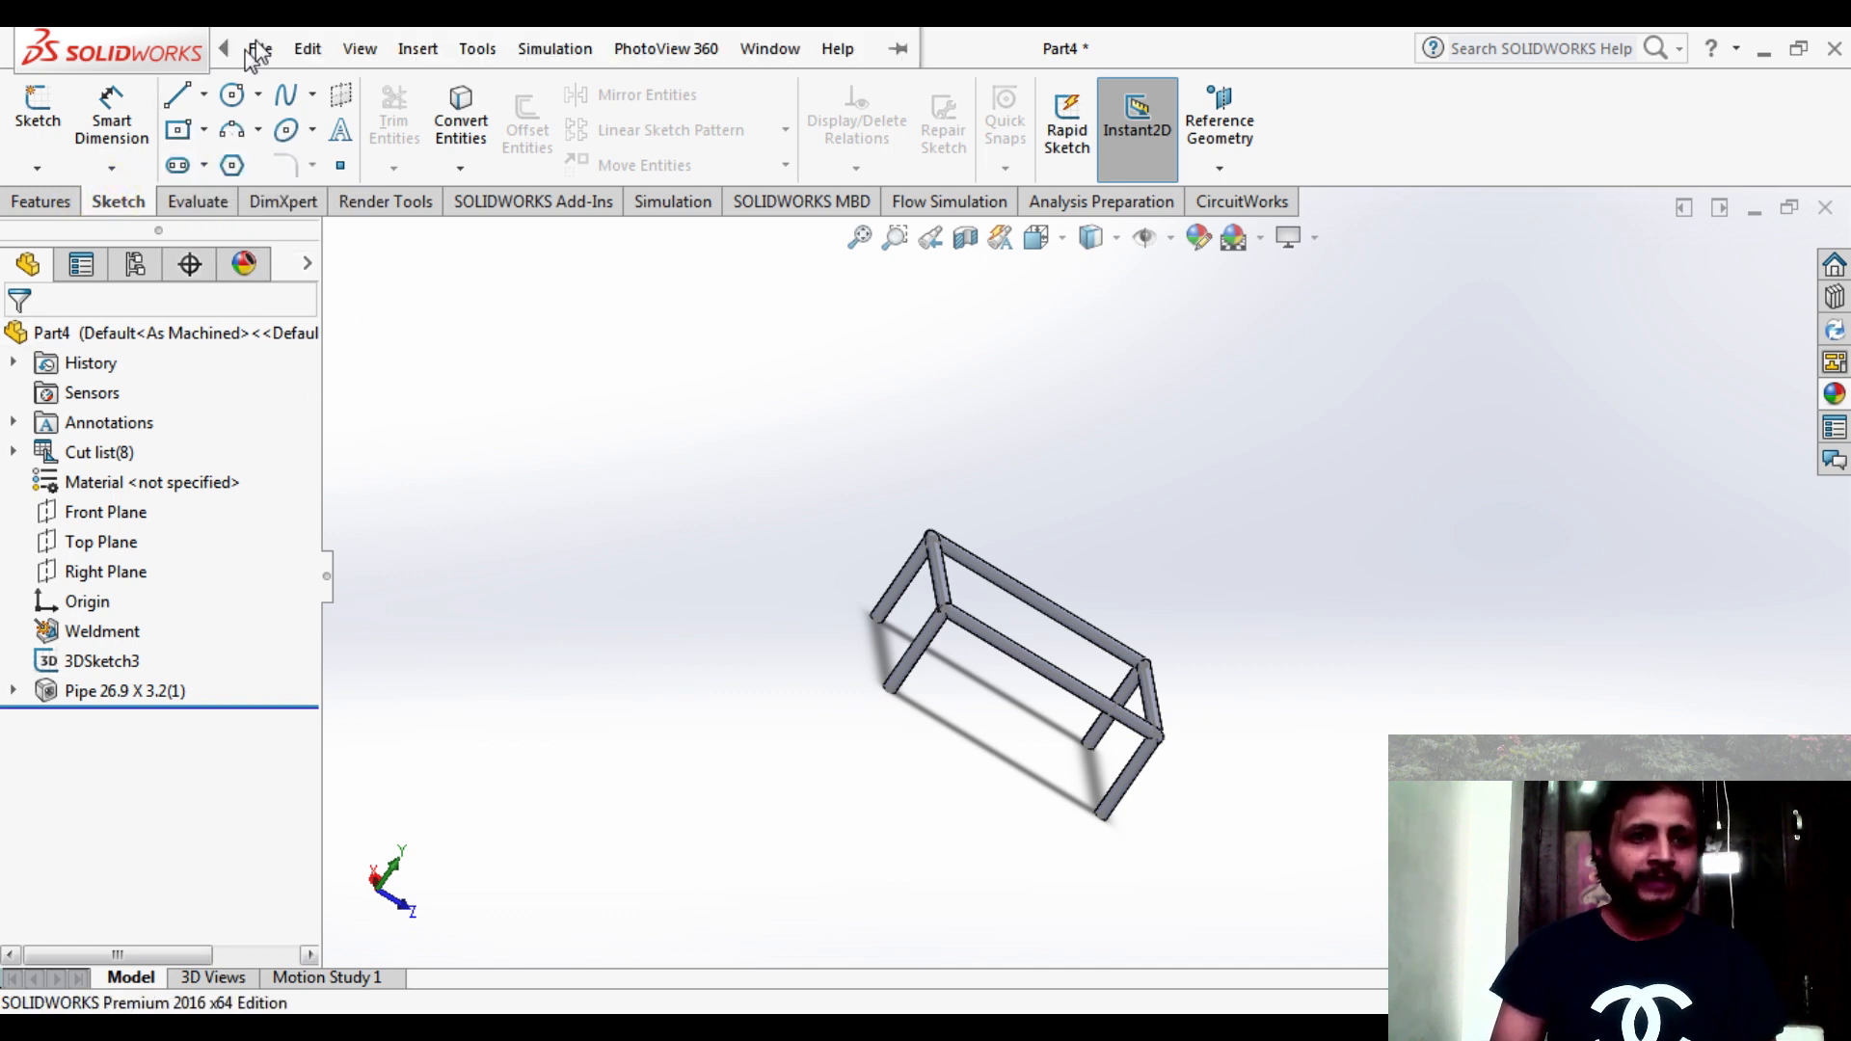
# - Create a new part document
pyautogui.click(262, 46)
pyautogui.click(258, 48)
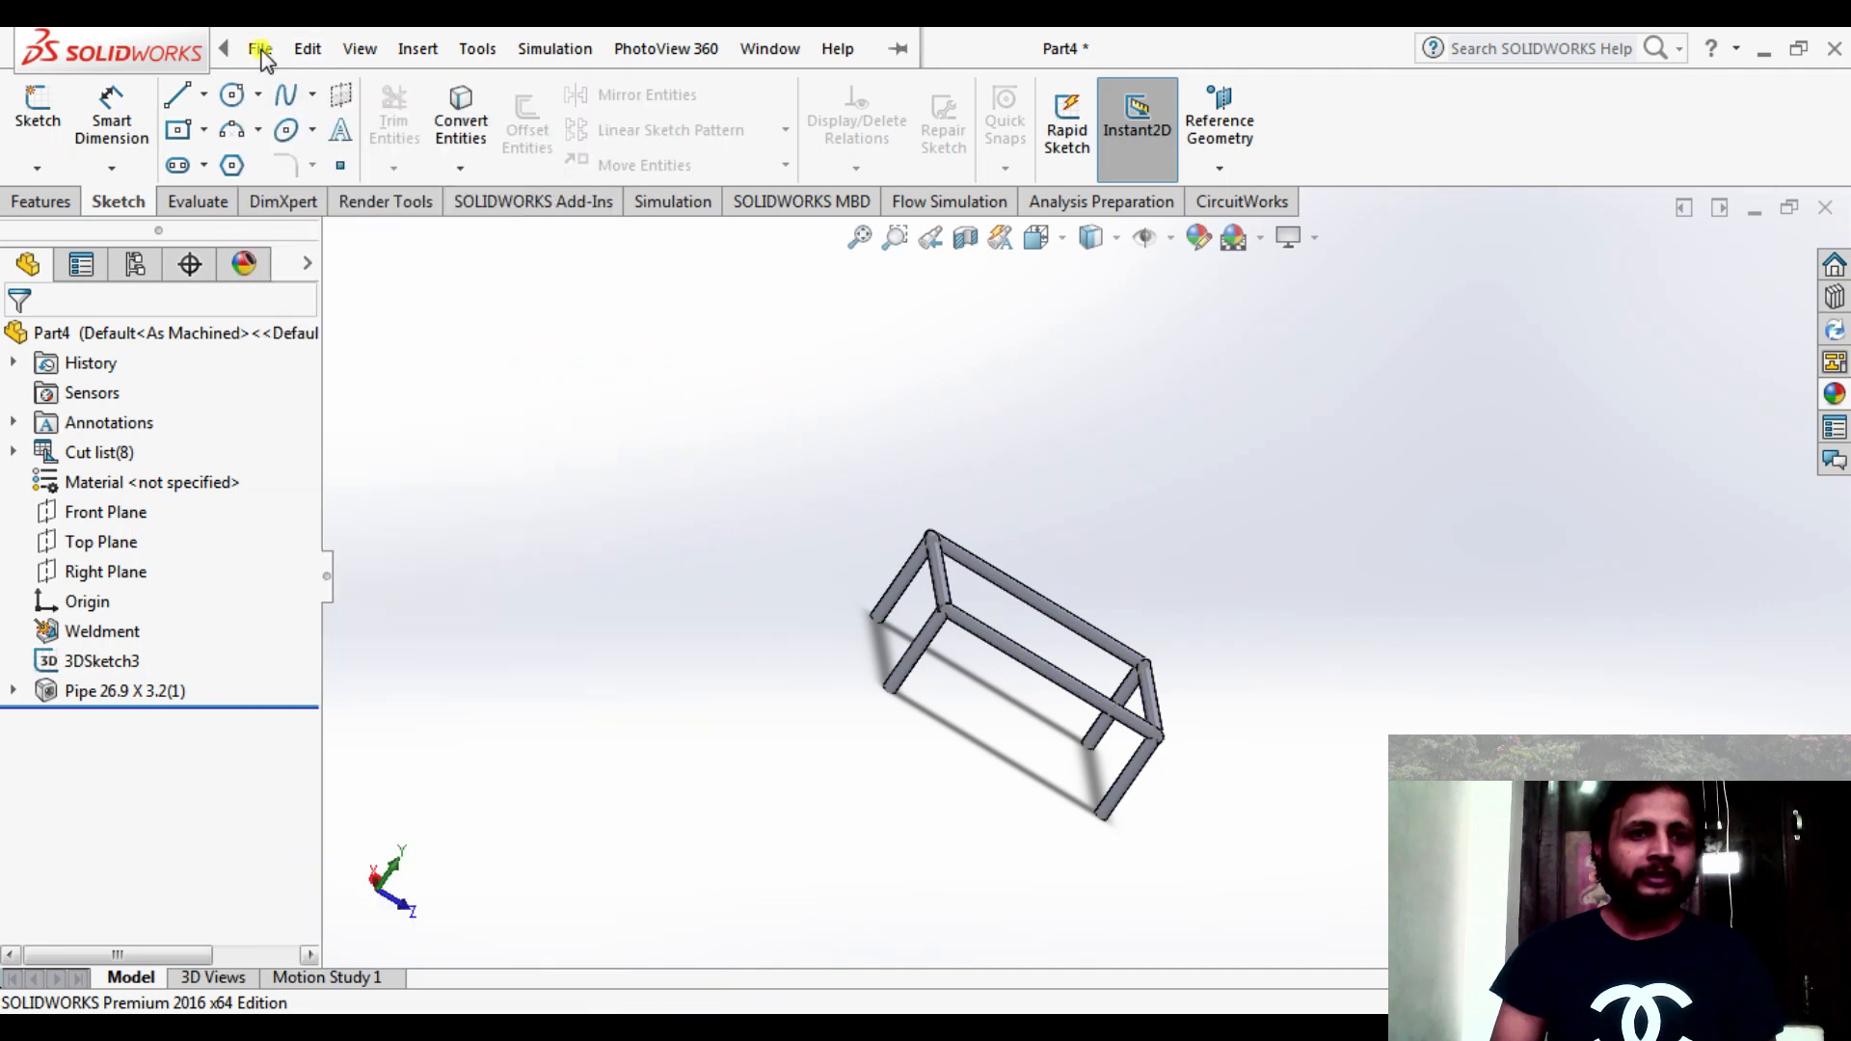
pyautogui.click(262, 46)
pyautogui.click(294, 89)
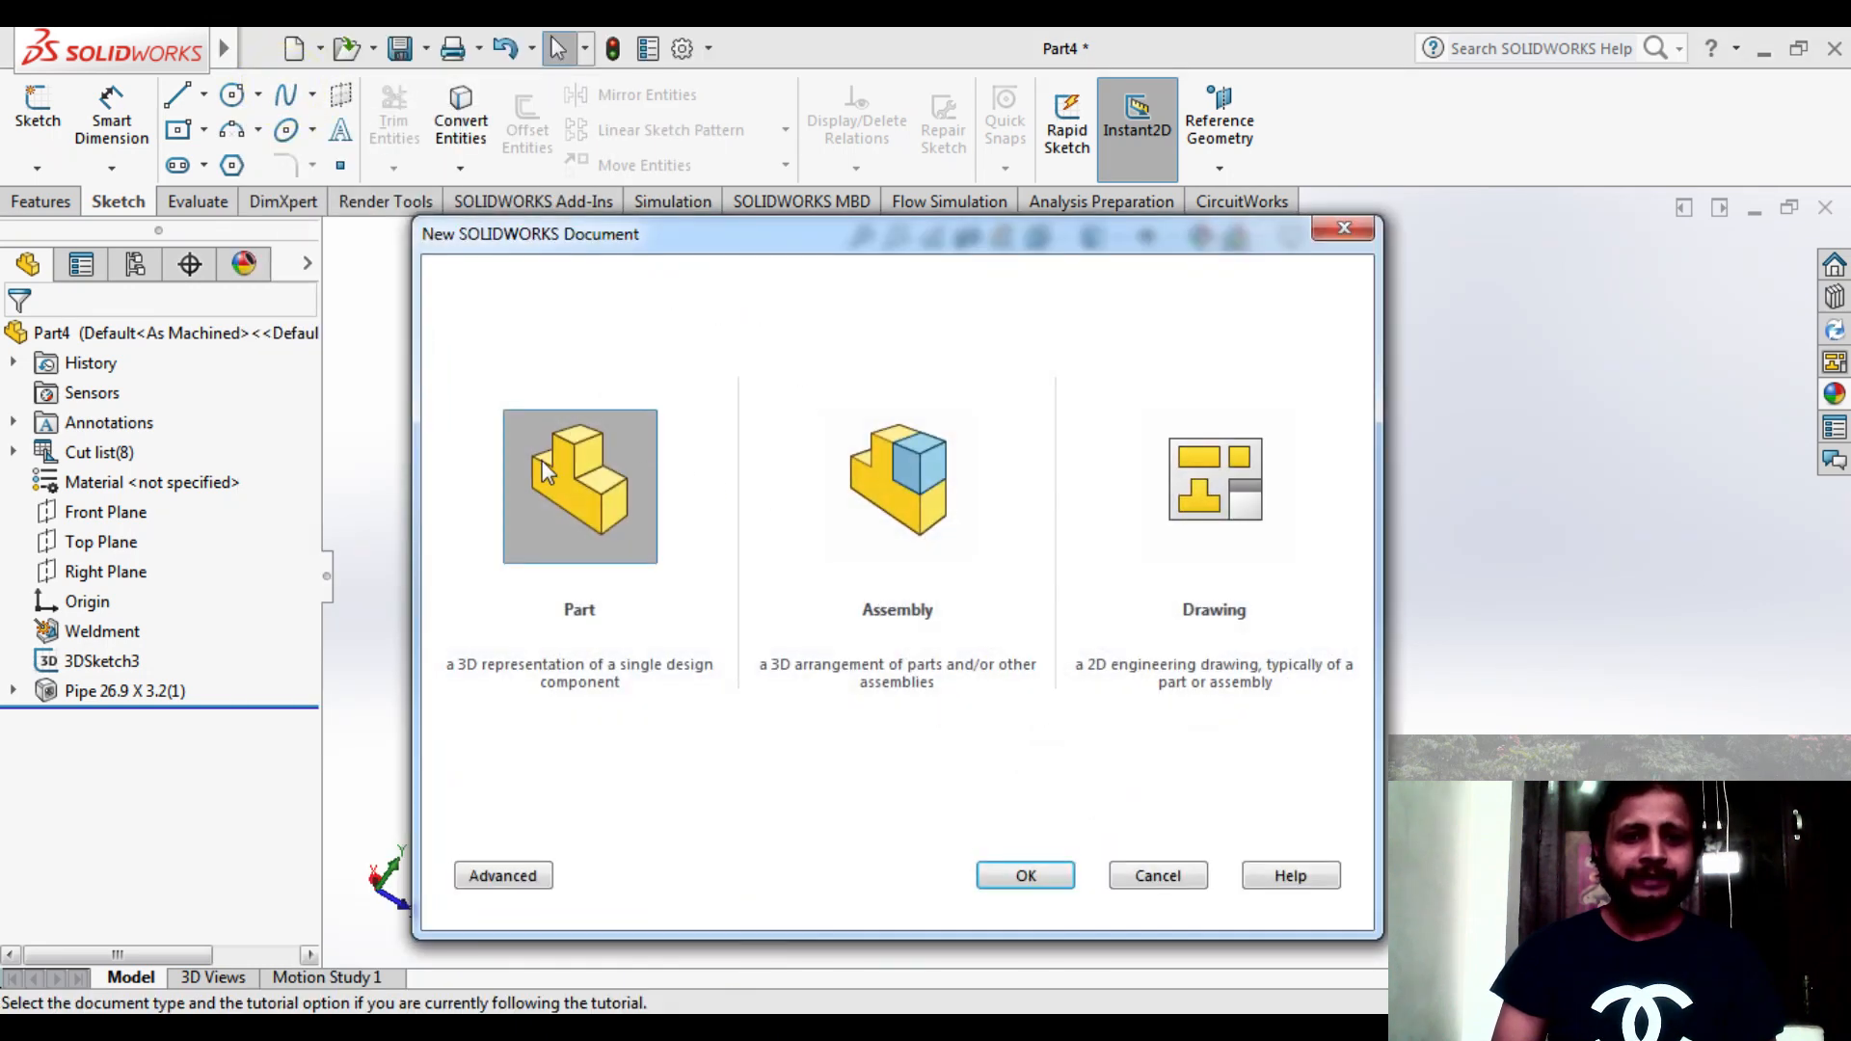
pyautogui.click(1003, 874)
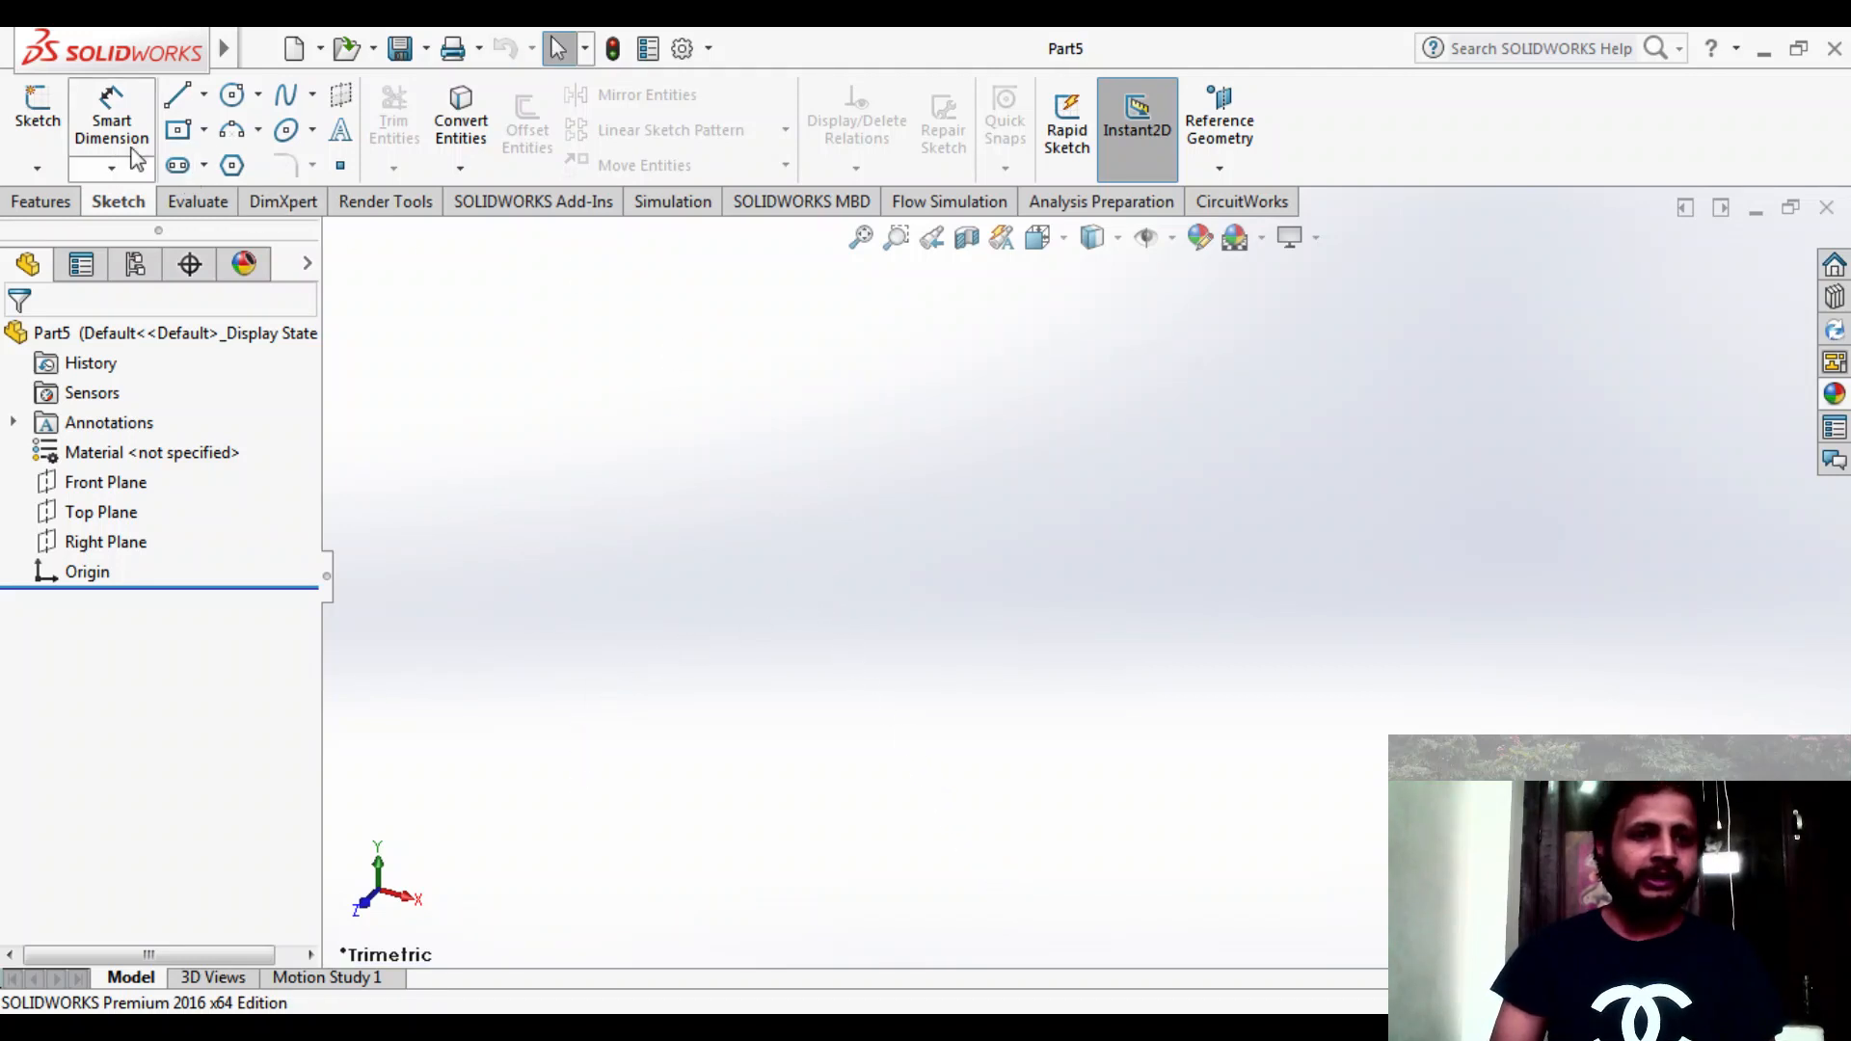
# - On the Front Plane, sketch a horizontal line about 127 mm long above the origin and a vertical line down from its right end
pyautogui.click(183, 102)
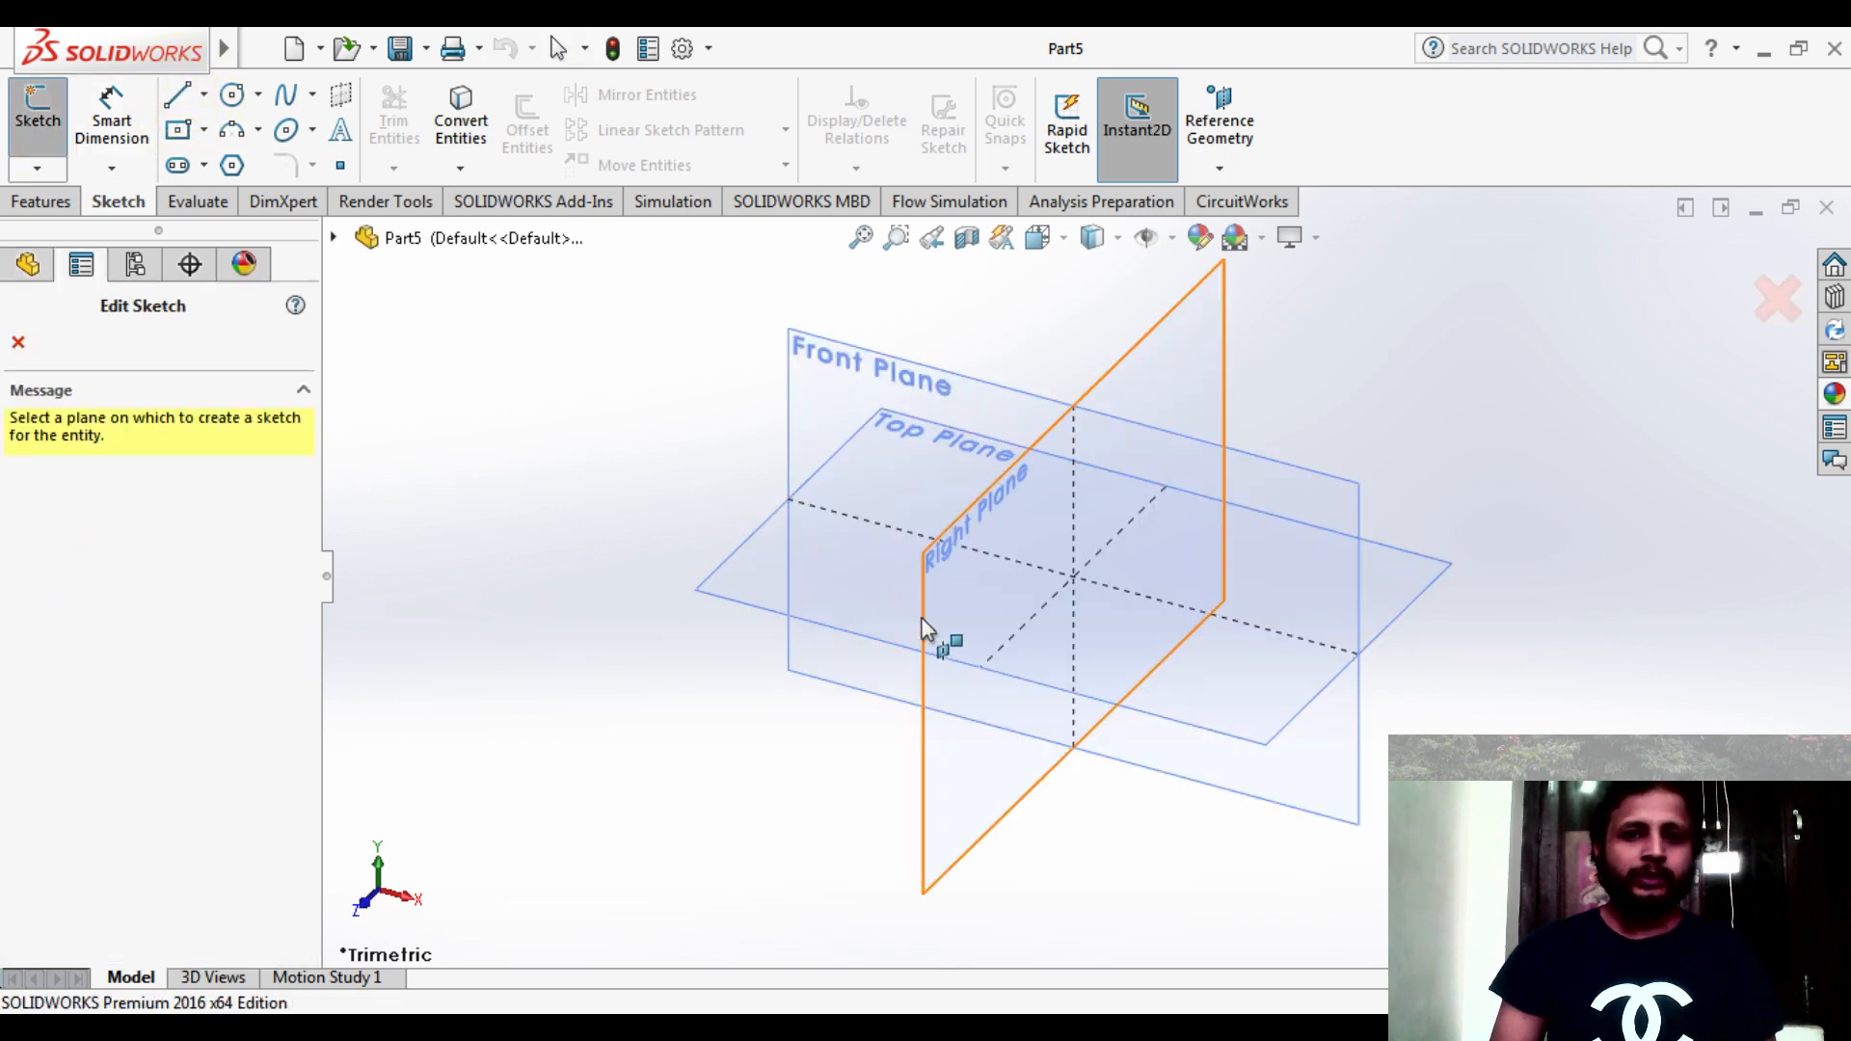
pyautogui.click(808, 425)
pyautogui.click(1091, 237)
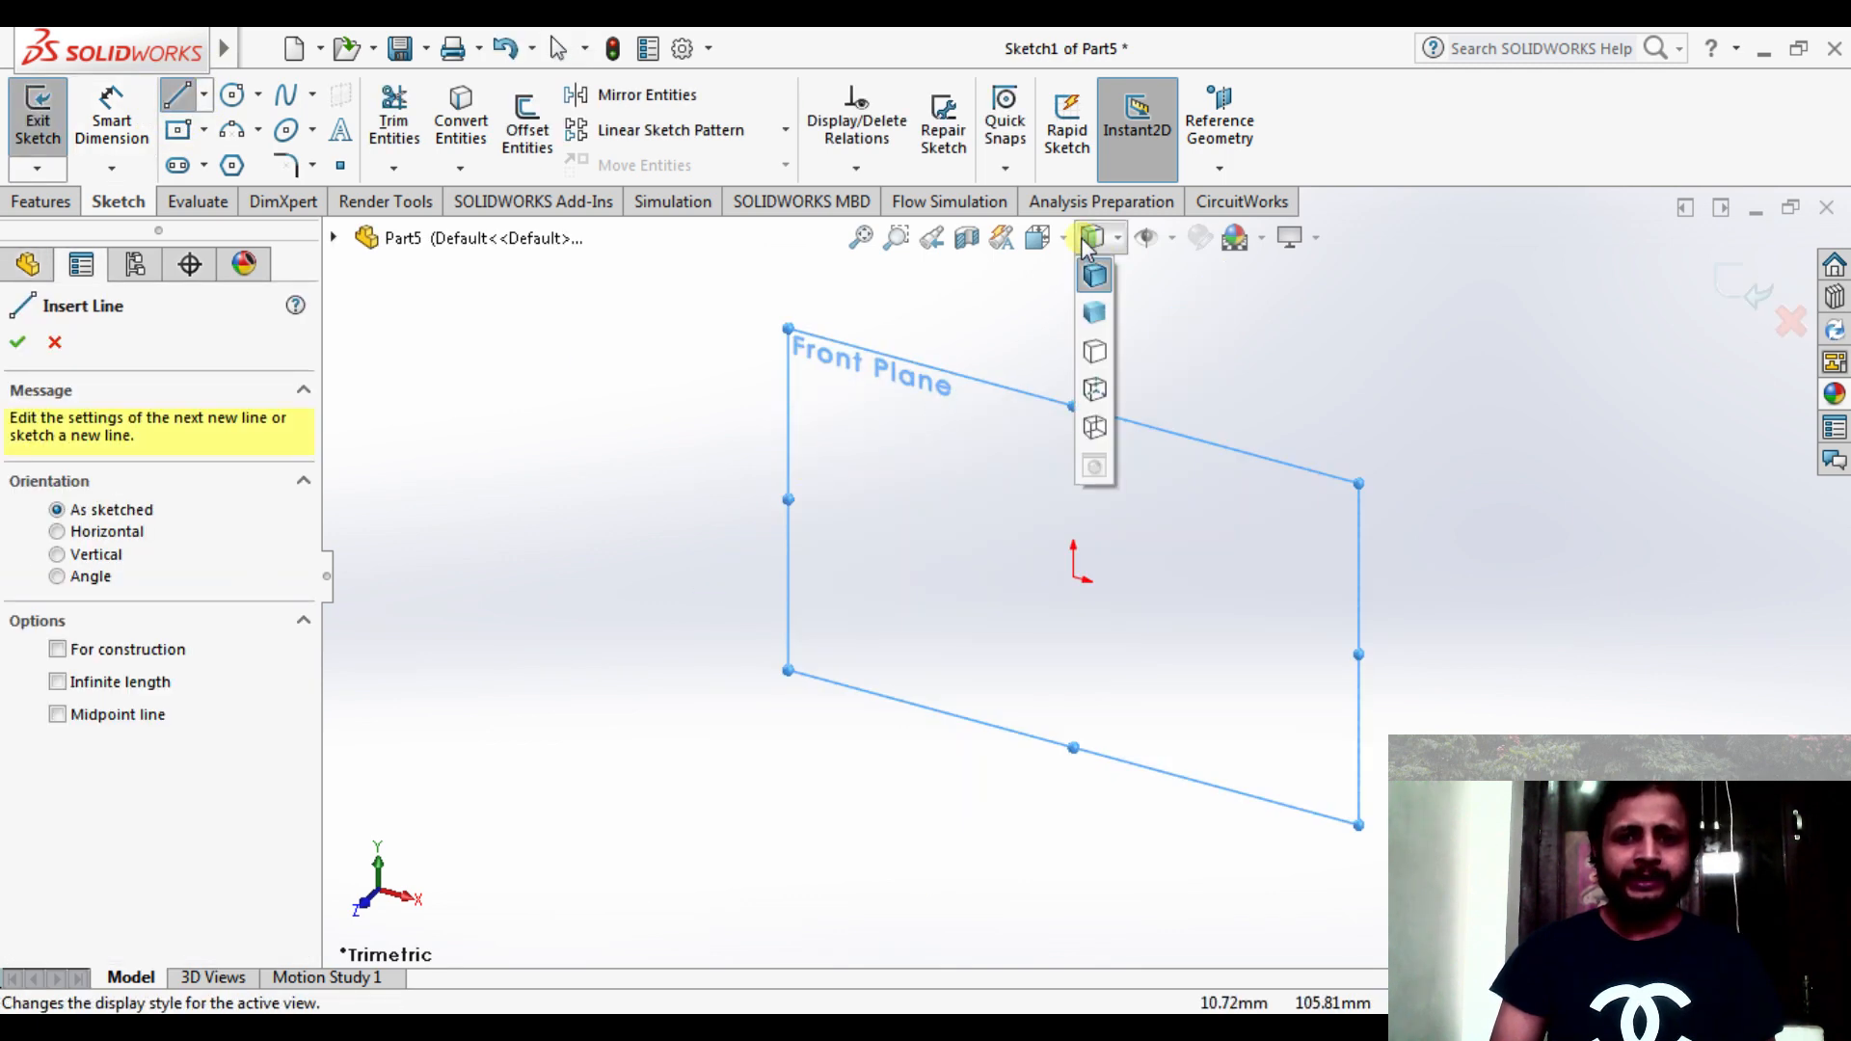
pyautogui.click(1039, 239)
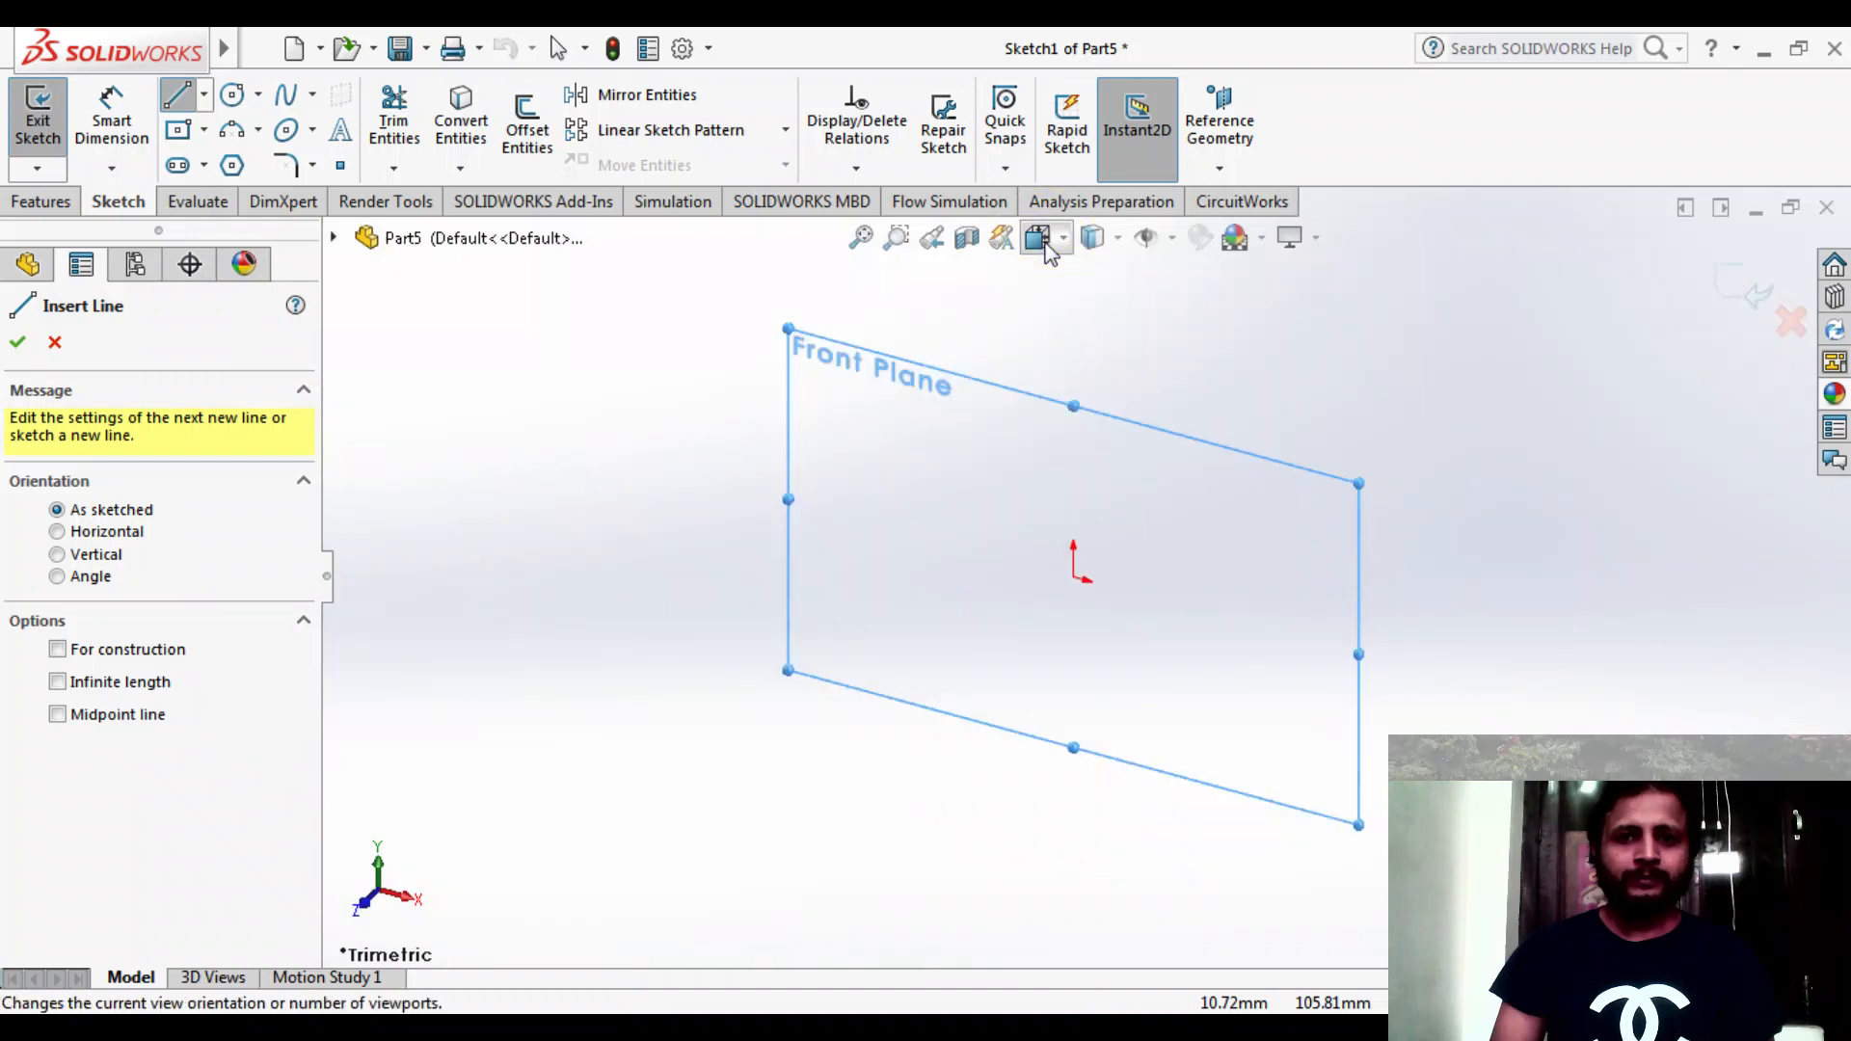
pyautogui.click(1046, 240)
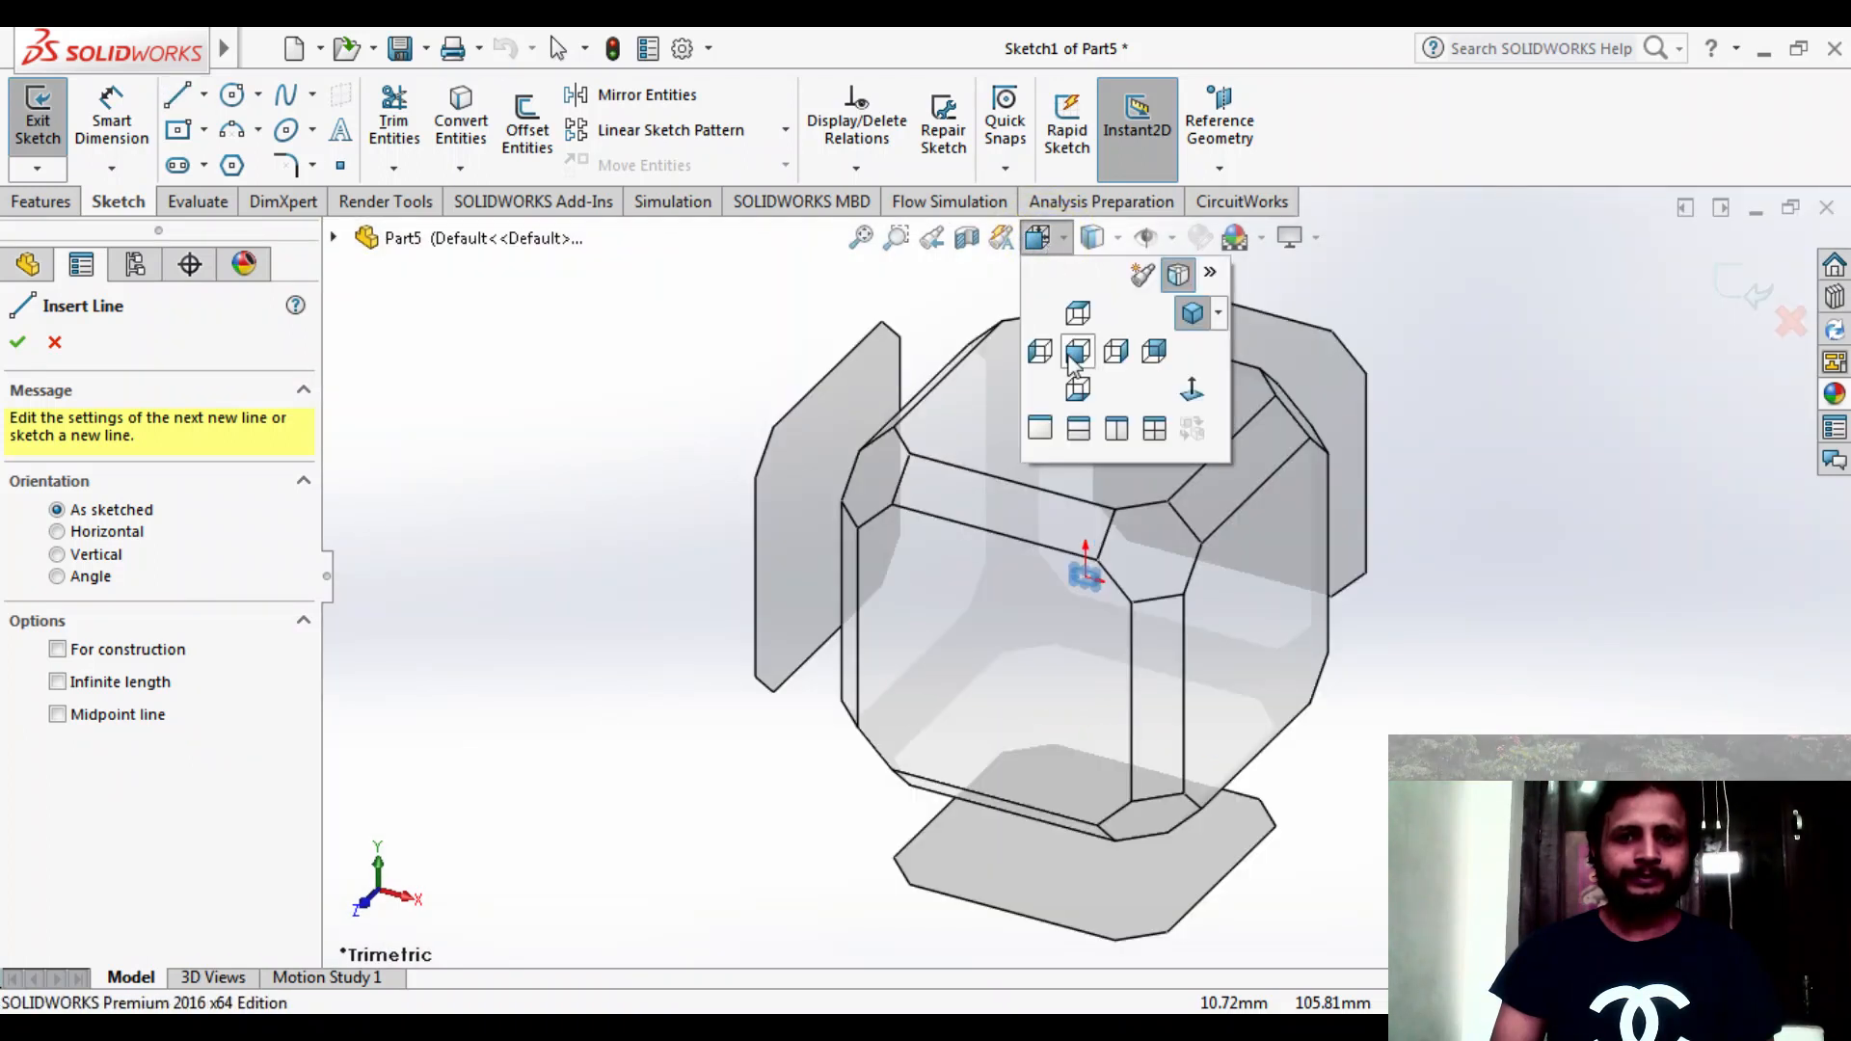
pyautogui.click(1067, 354)
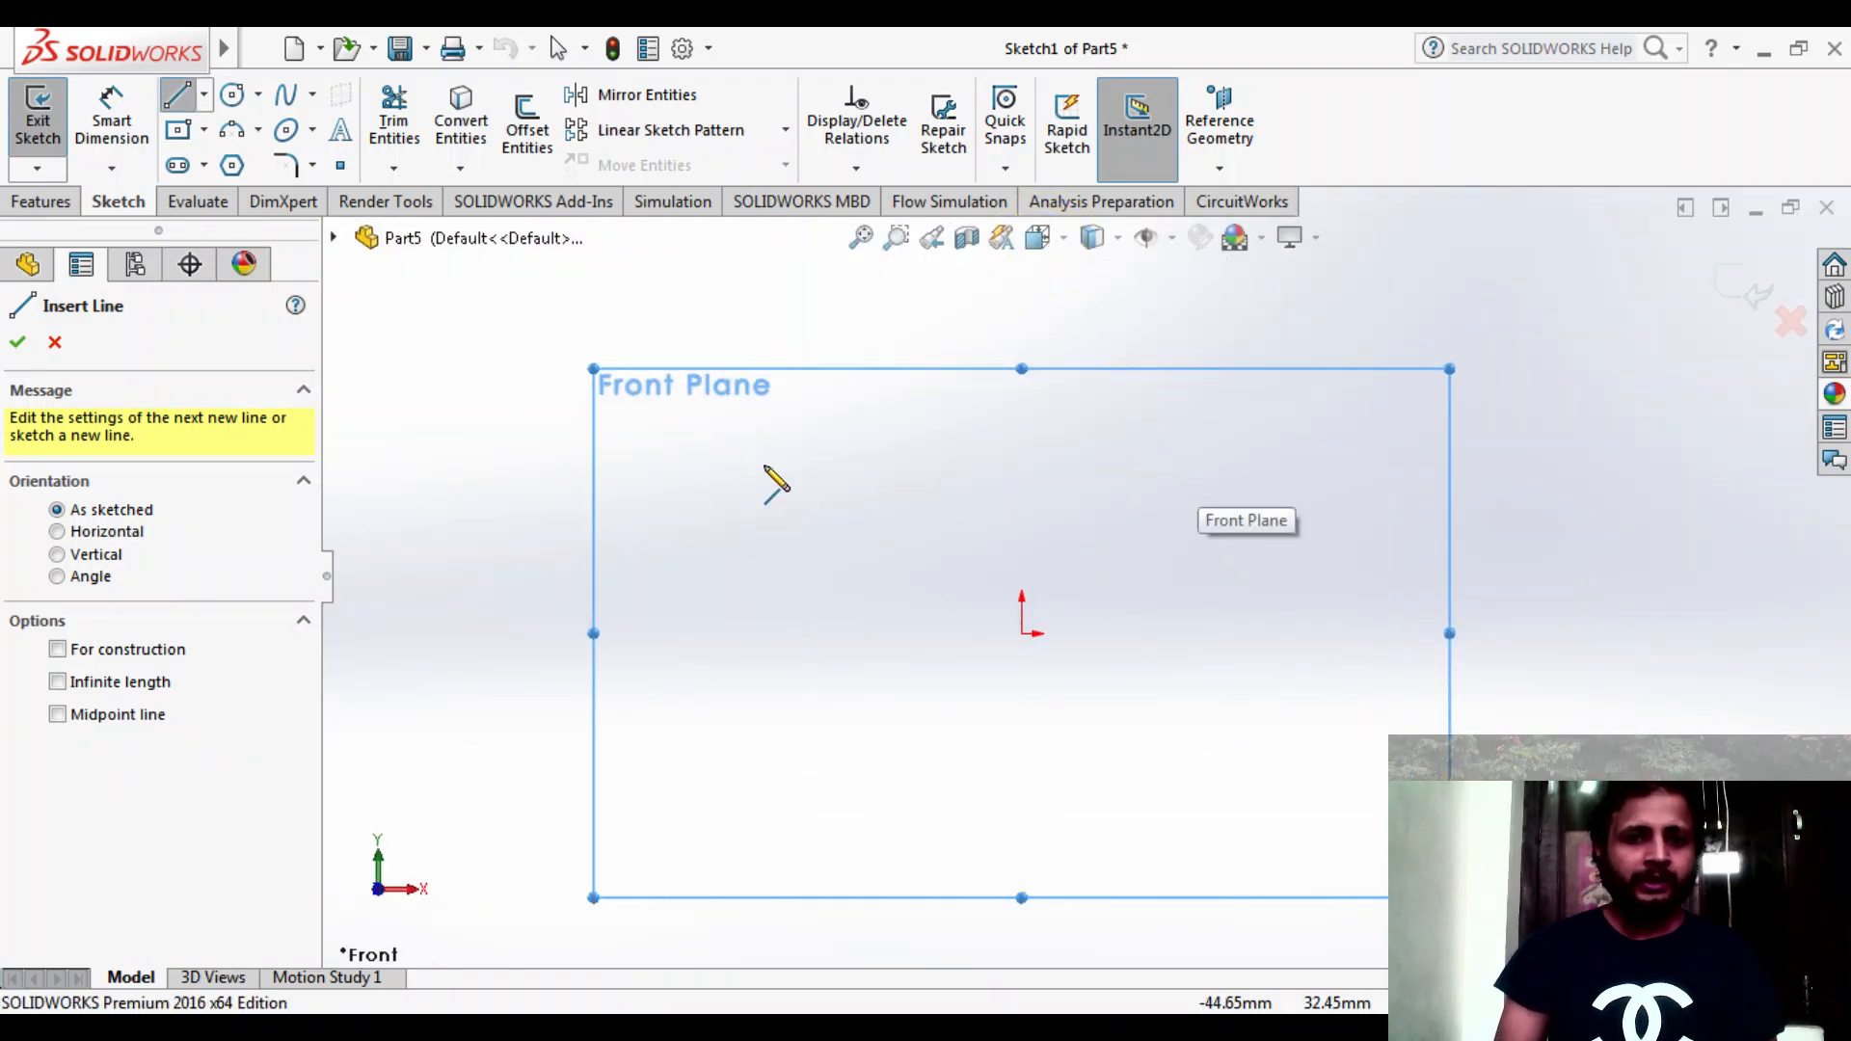
pyautogui.click(735, 451)
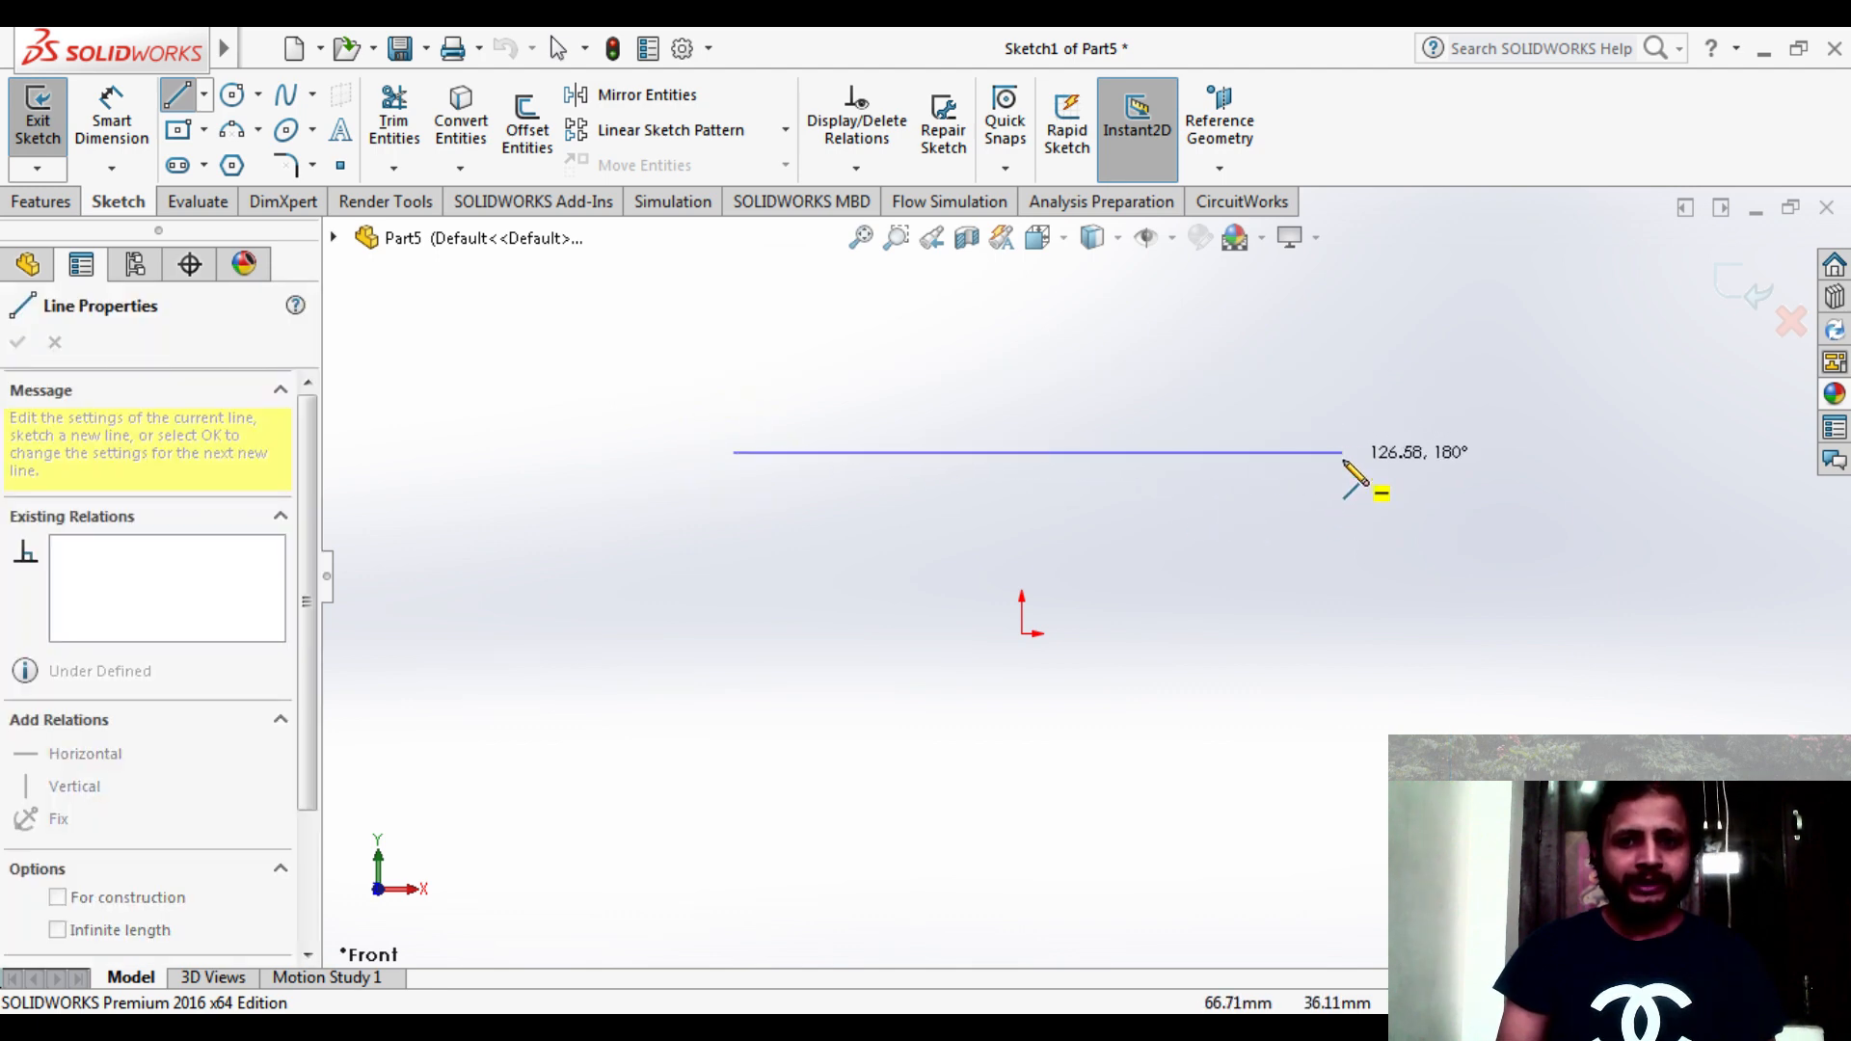
pyautogui.click(1342, 451)
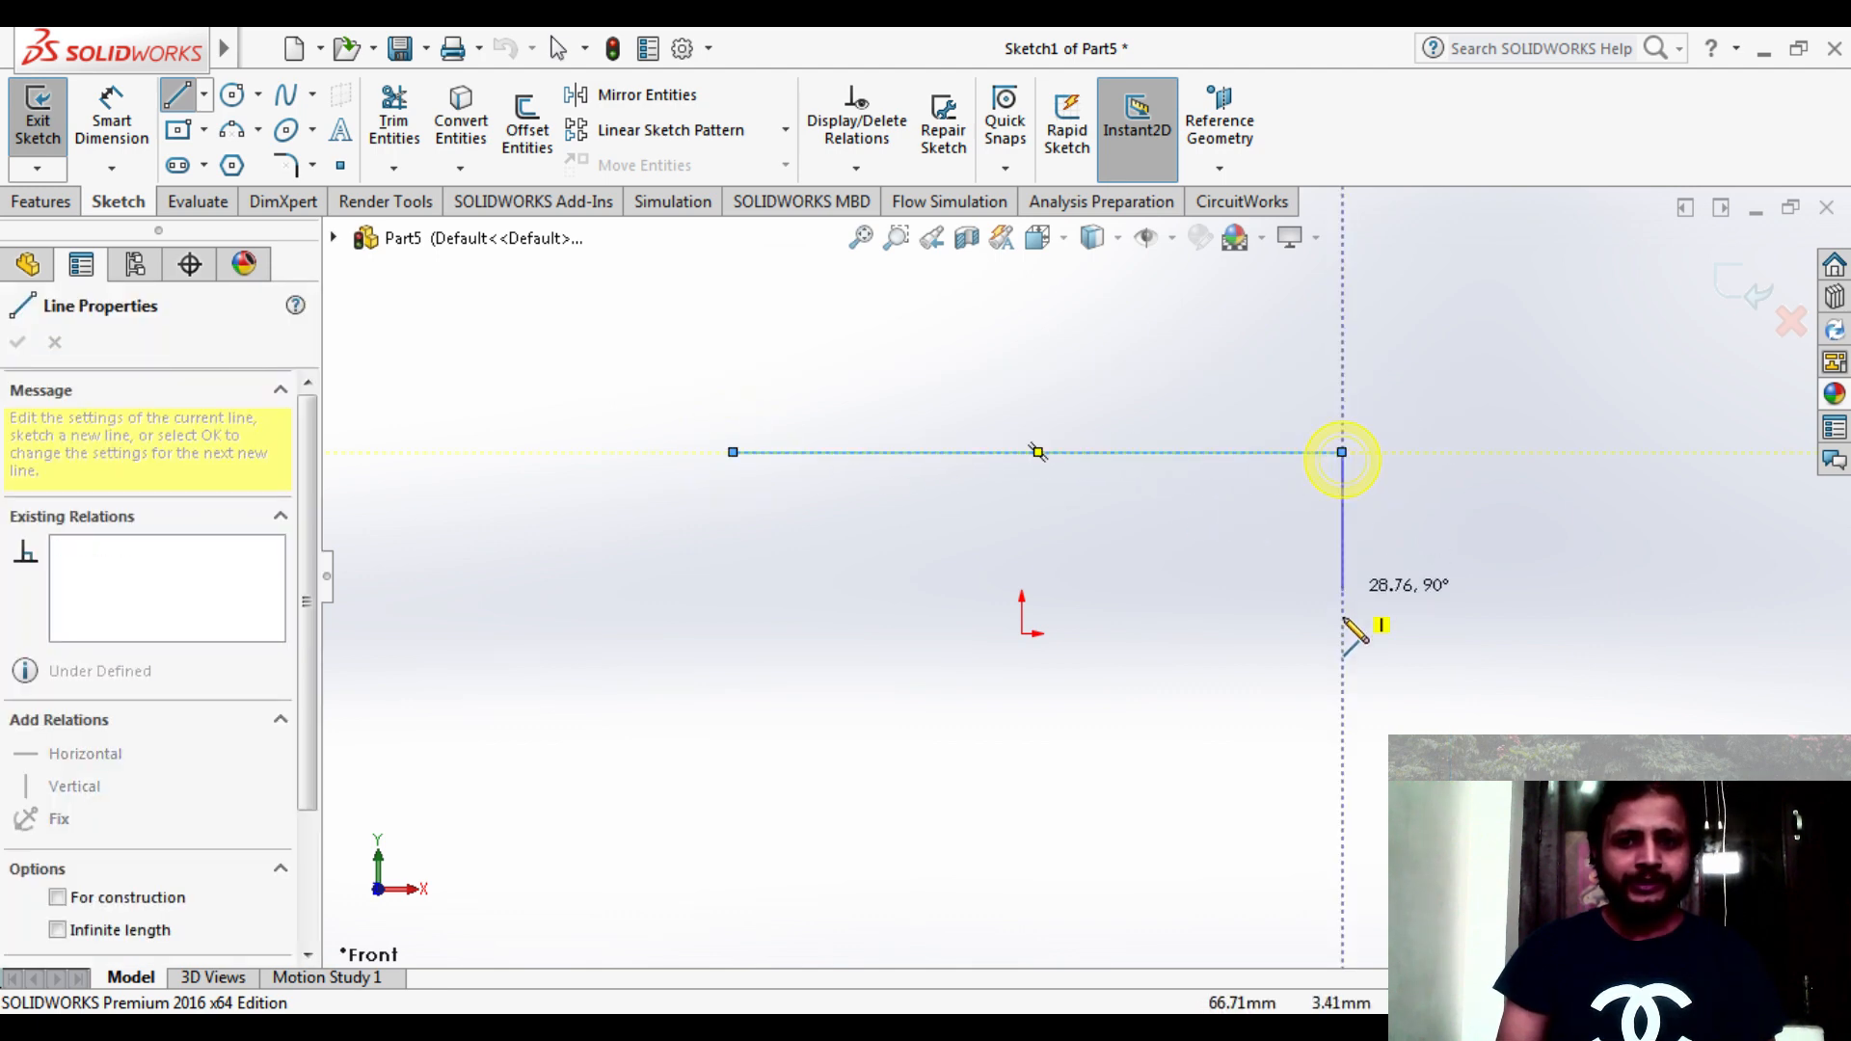
pyautogui.click(1342, 790)
pyautogui.rightClick(1344, 795)
pyautogui.click(1386, 663)
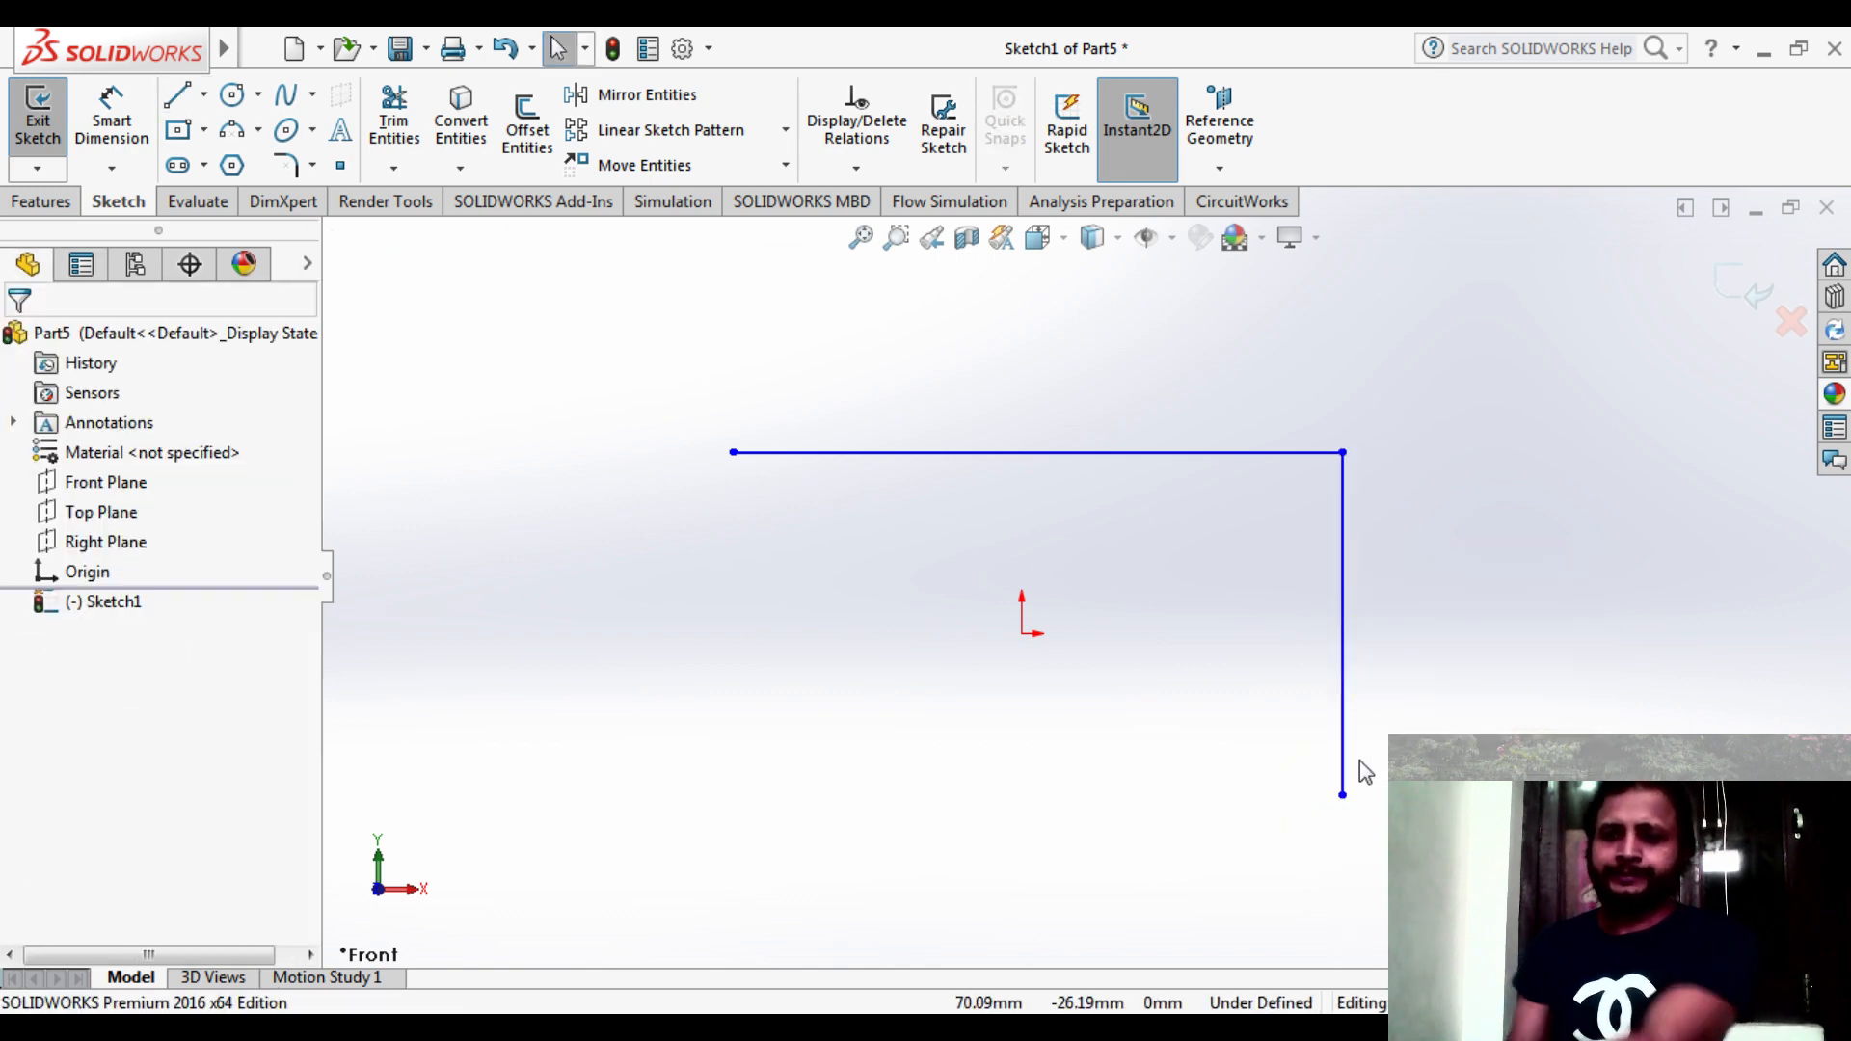
# - Sketch a vertical line about 74 mm long down from the horizontal line's left end
pyautogui.moveTo(106, 49)
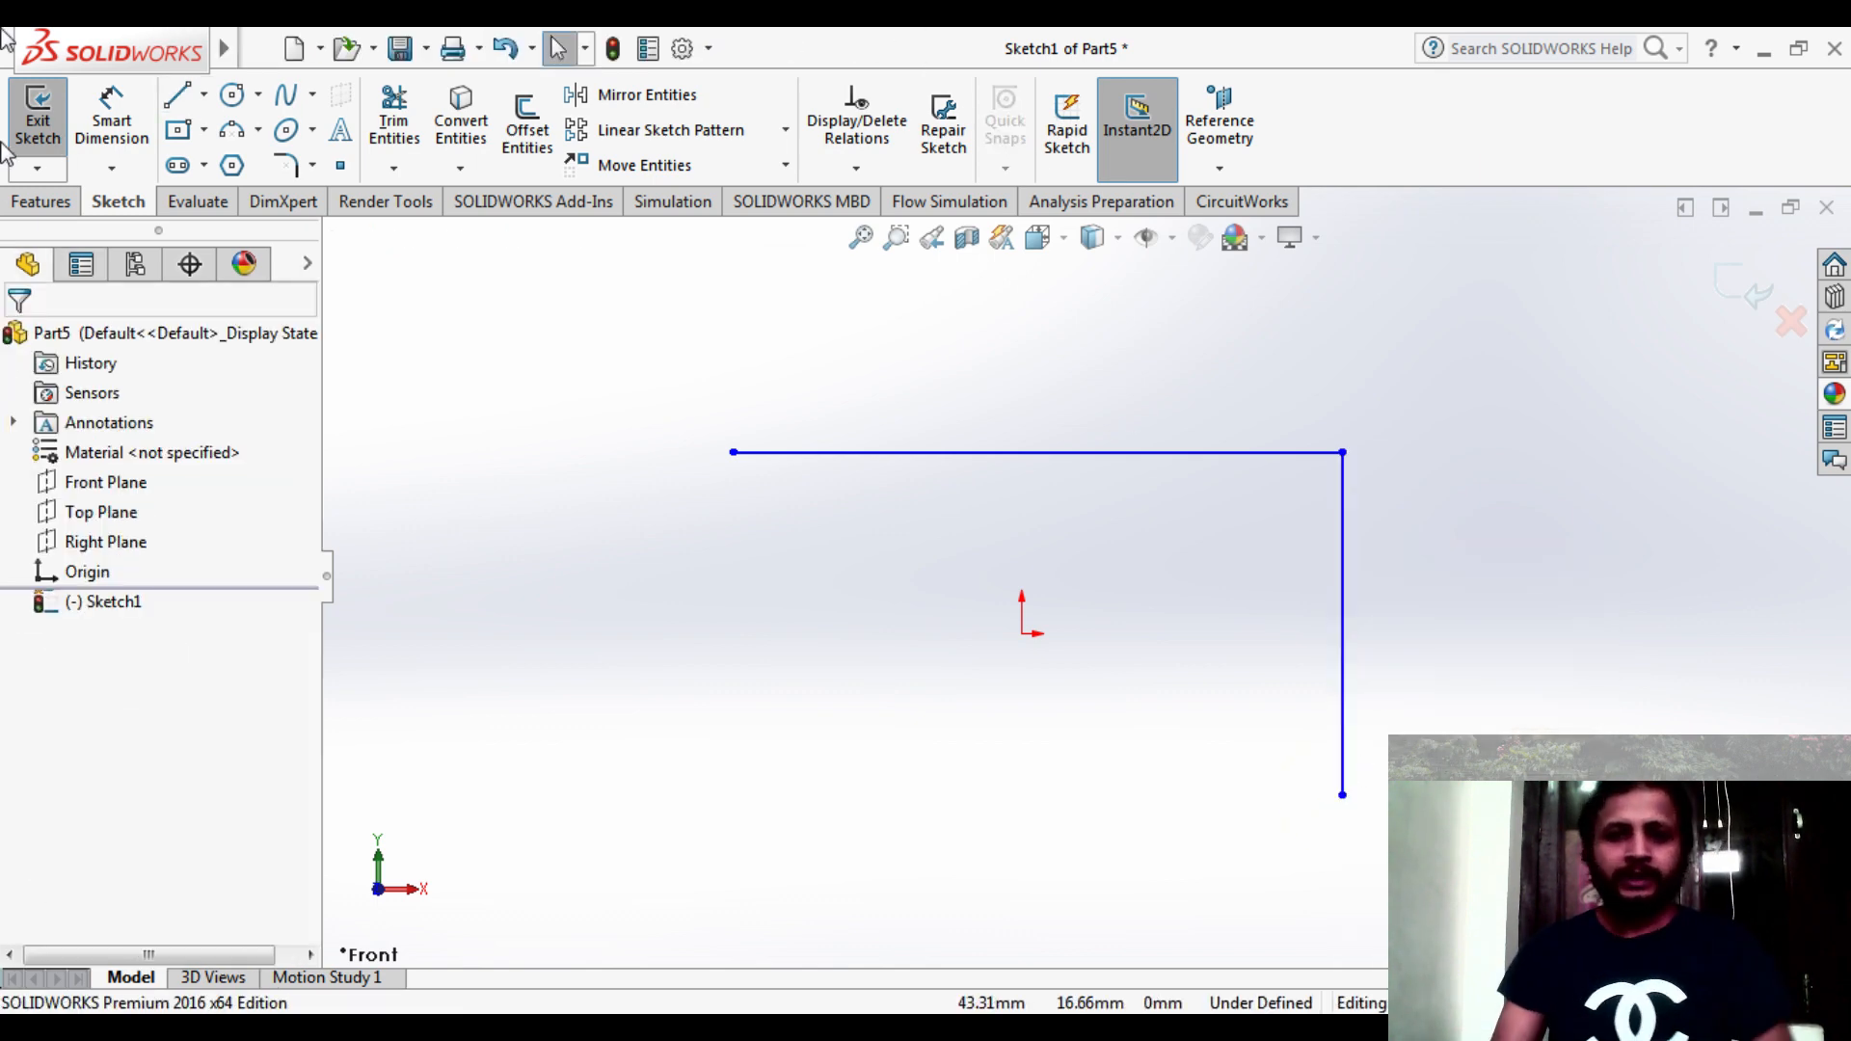
pyautogui.click(177, 93)
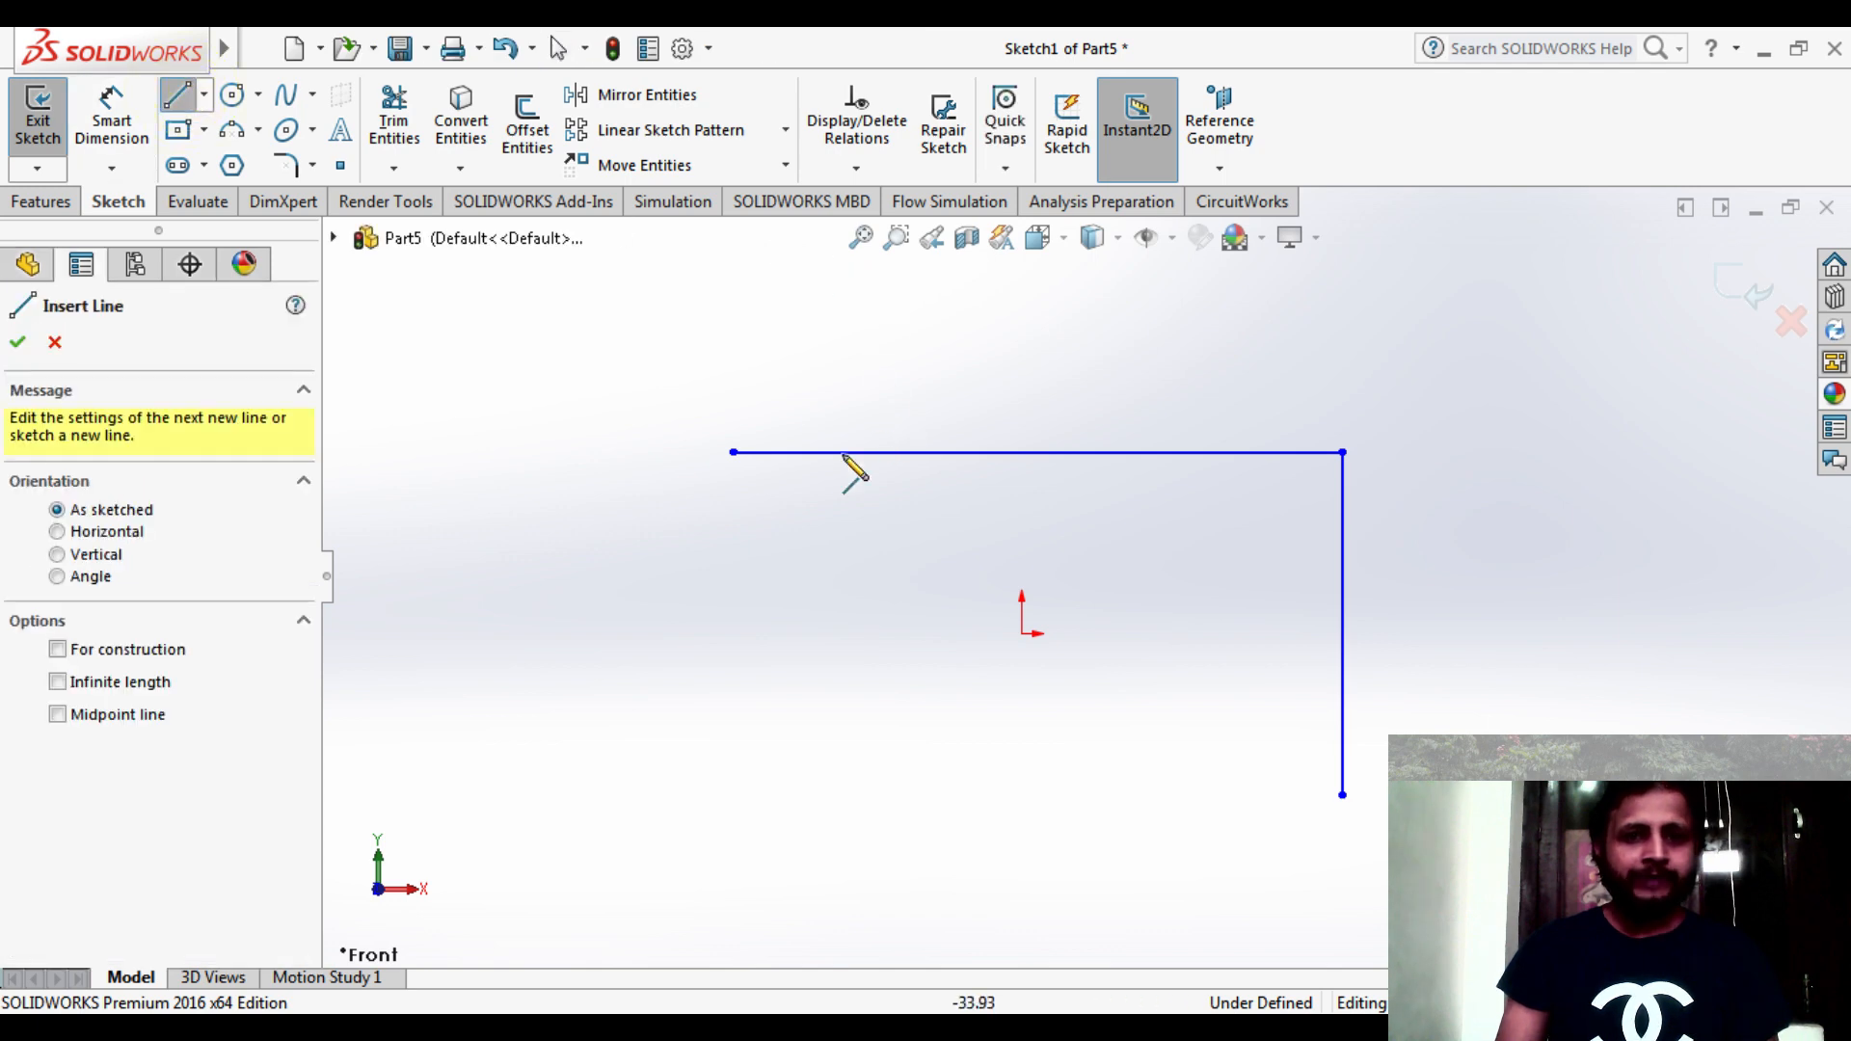
pyautogui.click(734, 452)
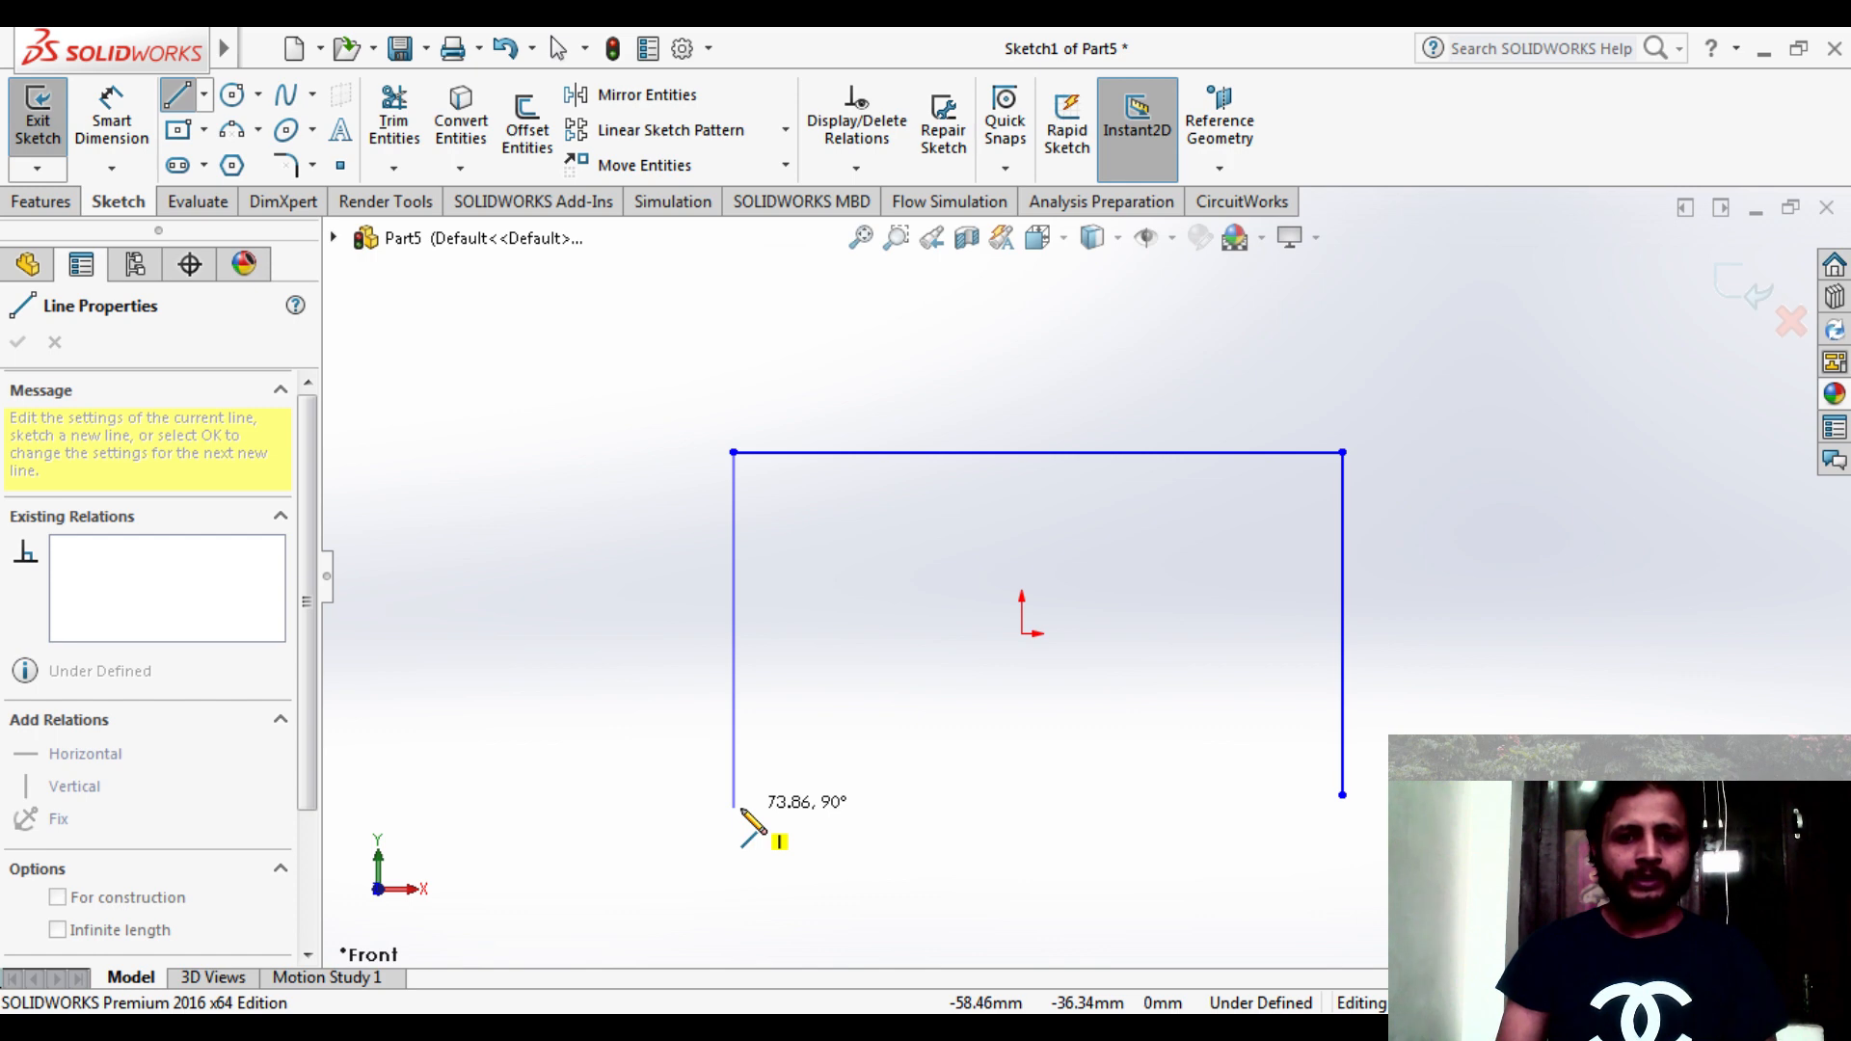
pyautogui.click(734, 807)
pyautogui.rightClick(742, 810)
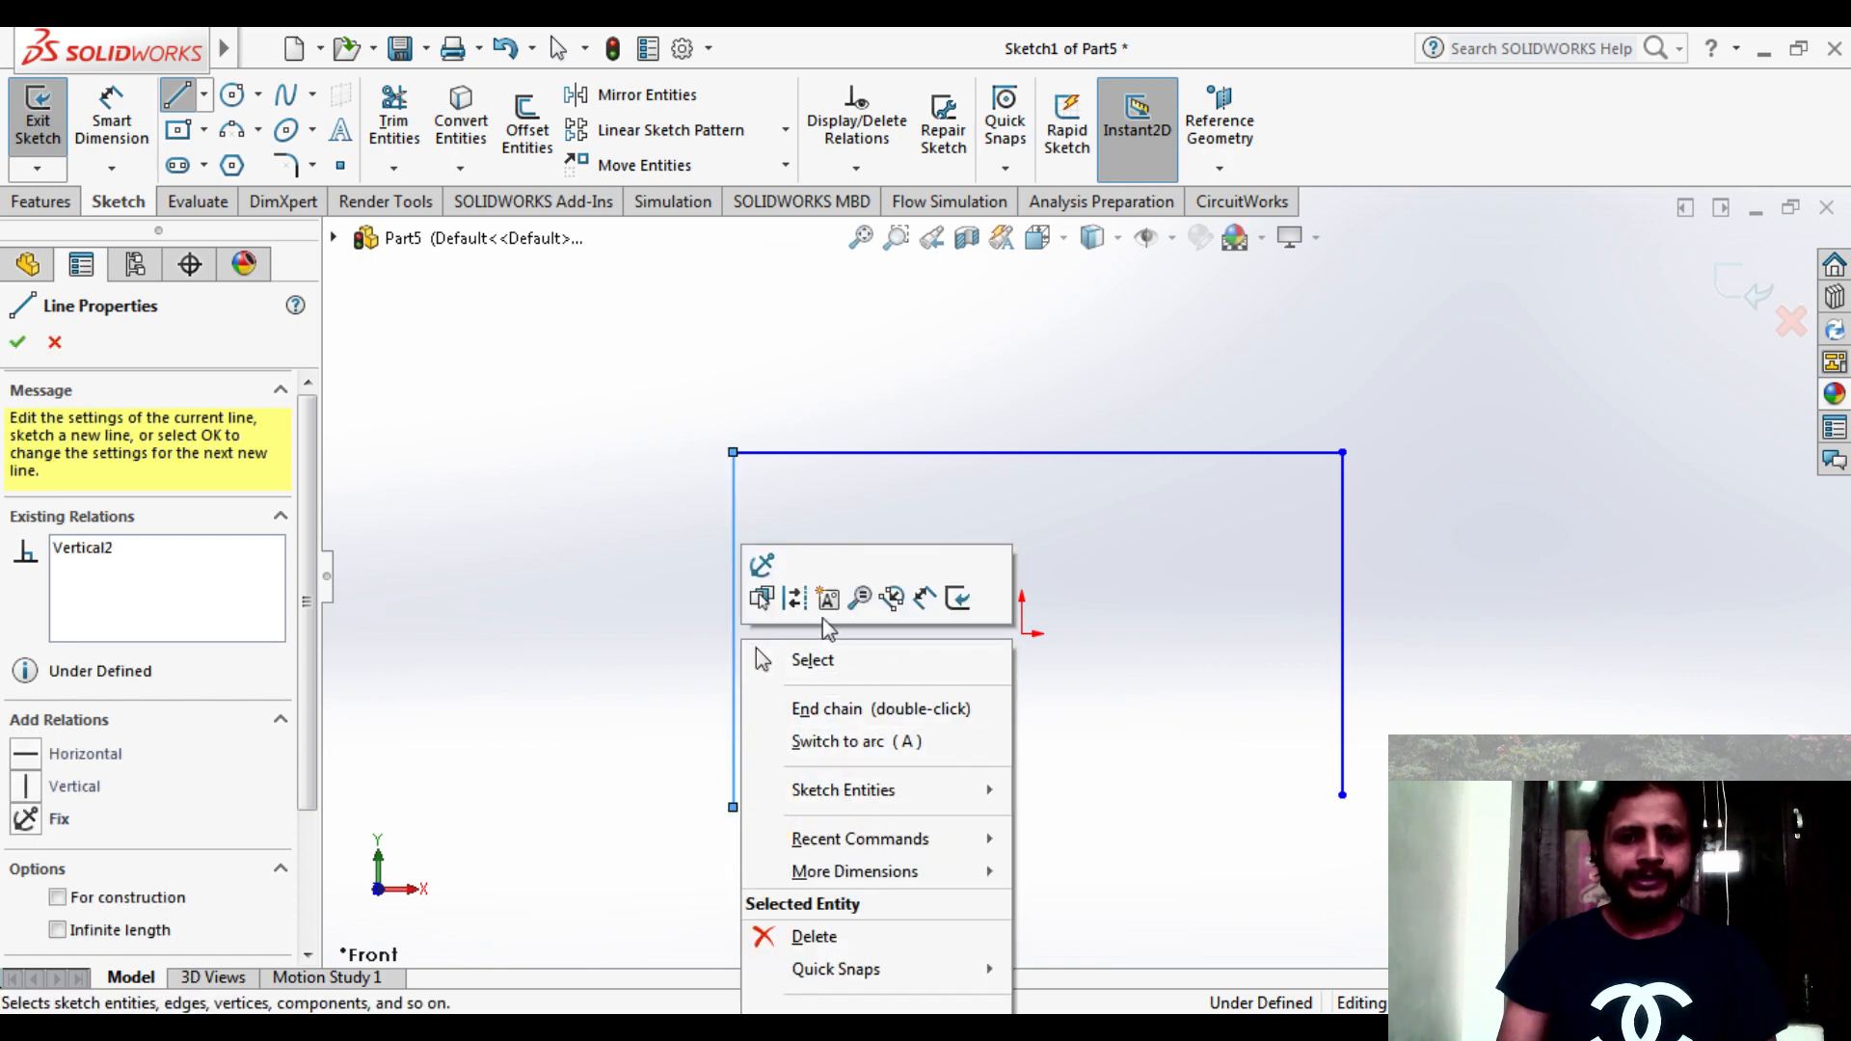
pyautogui.click(820, 663)
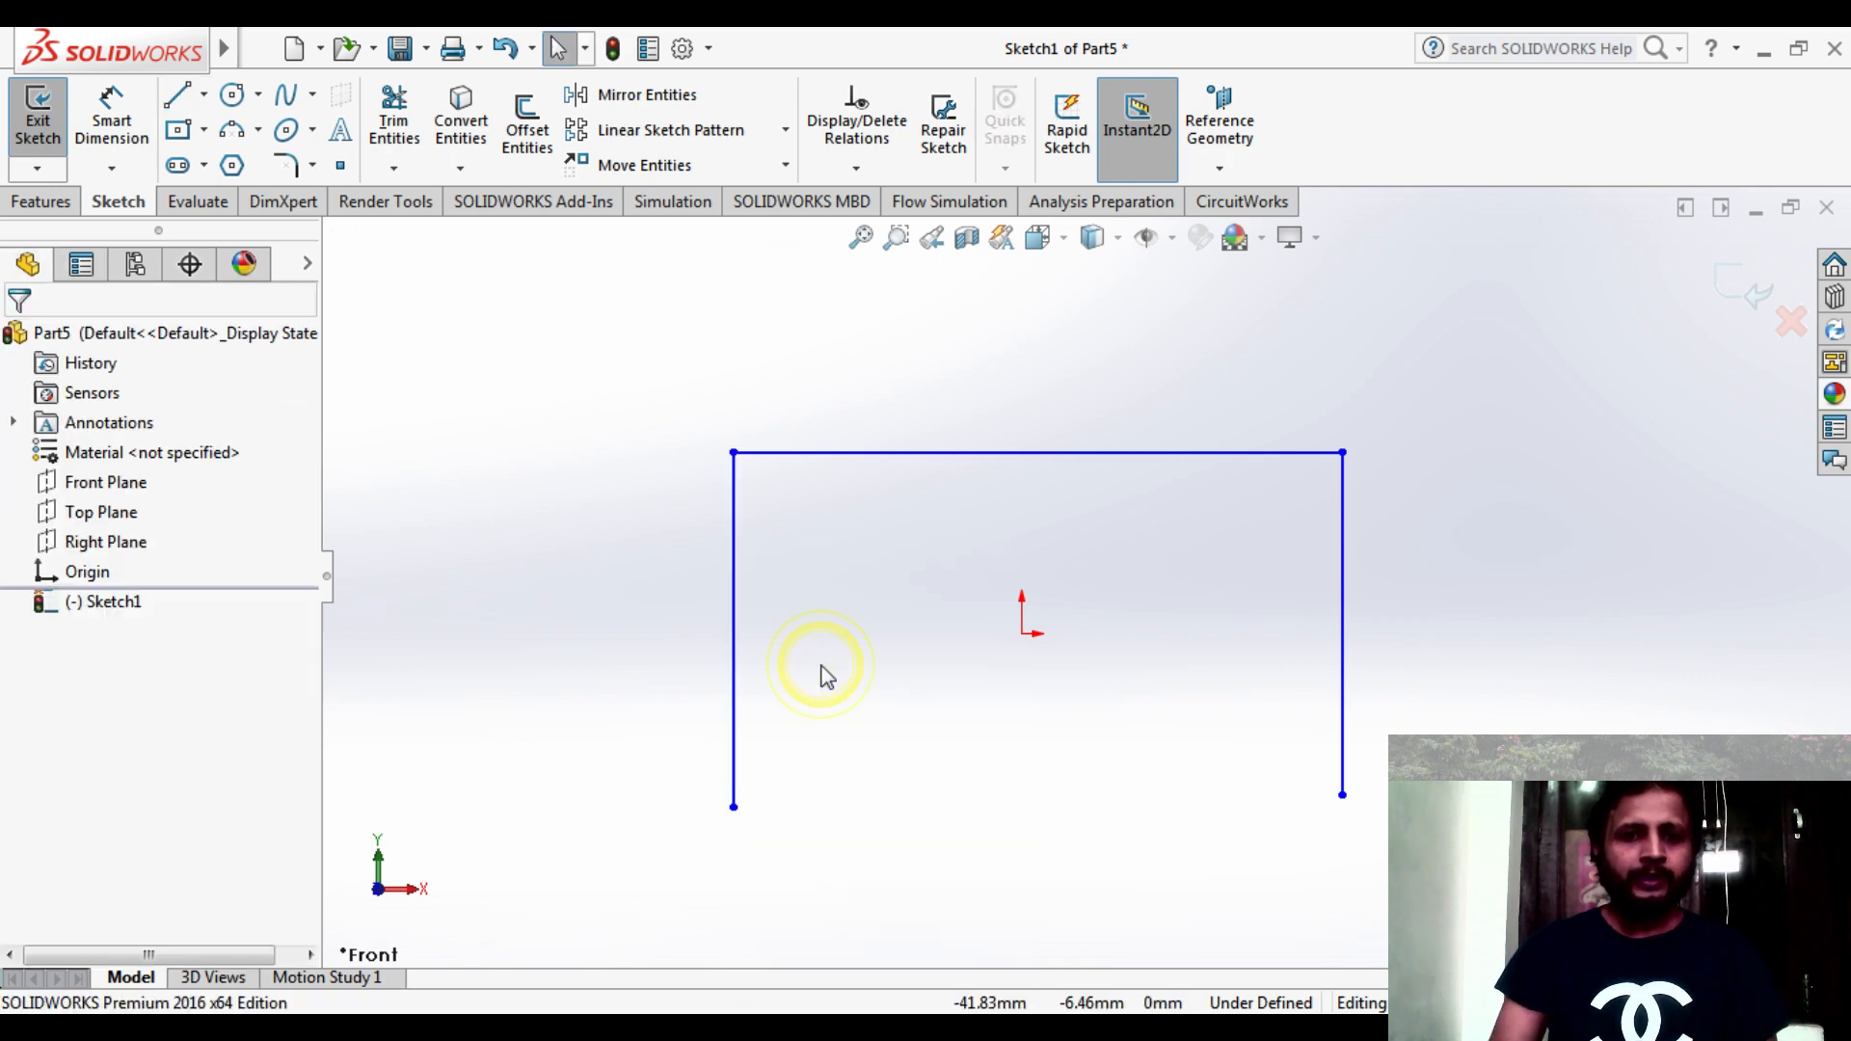
# - Add an equal-length relation between the two vertical lines
pyautogui.click(736, 646)
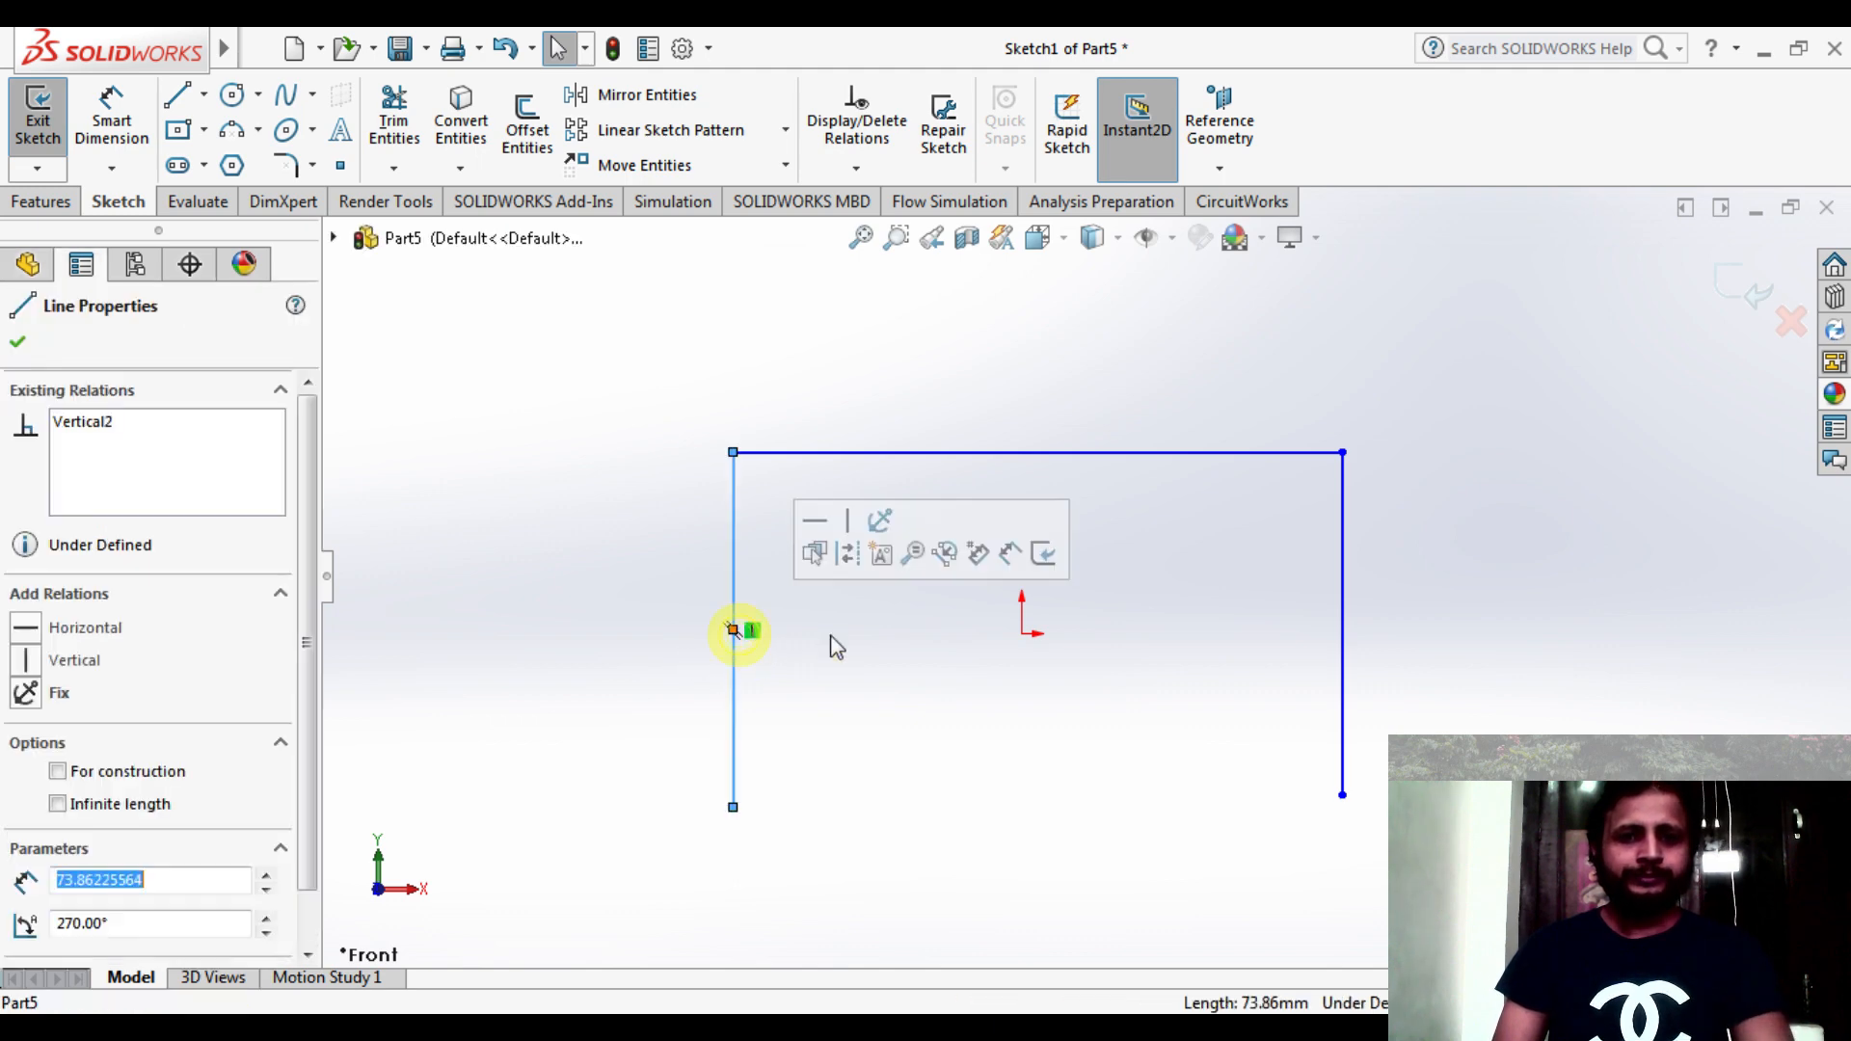
pyautogui.keyDown('ctrl'); pyautogui.click(1343, 590); pyautogui.keyUp('ctrl')
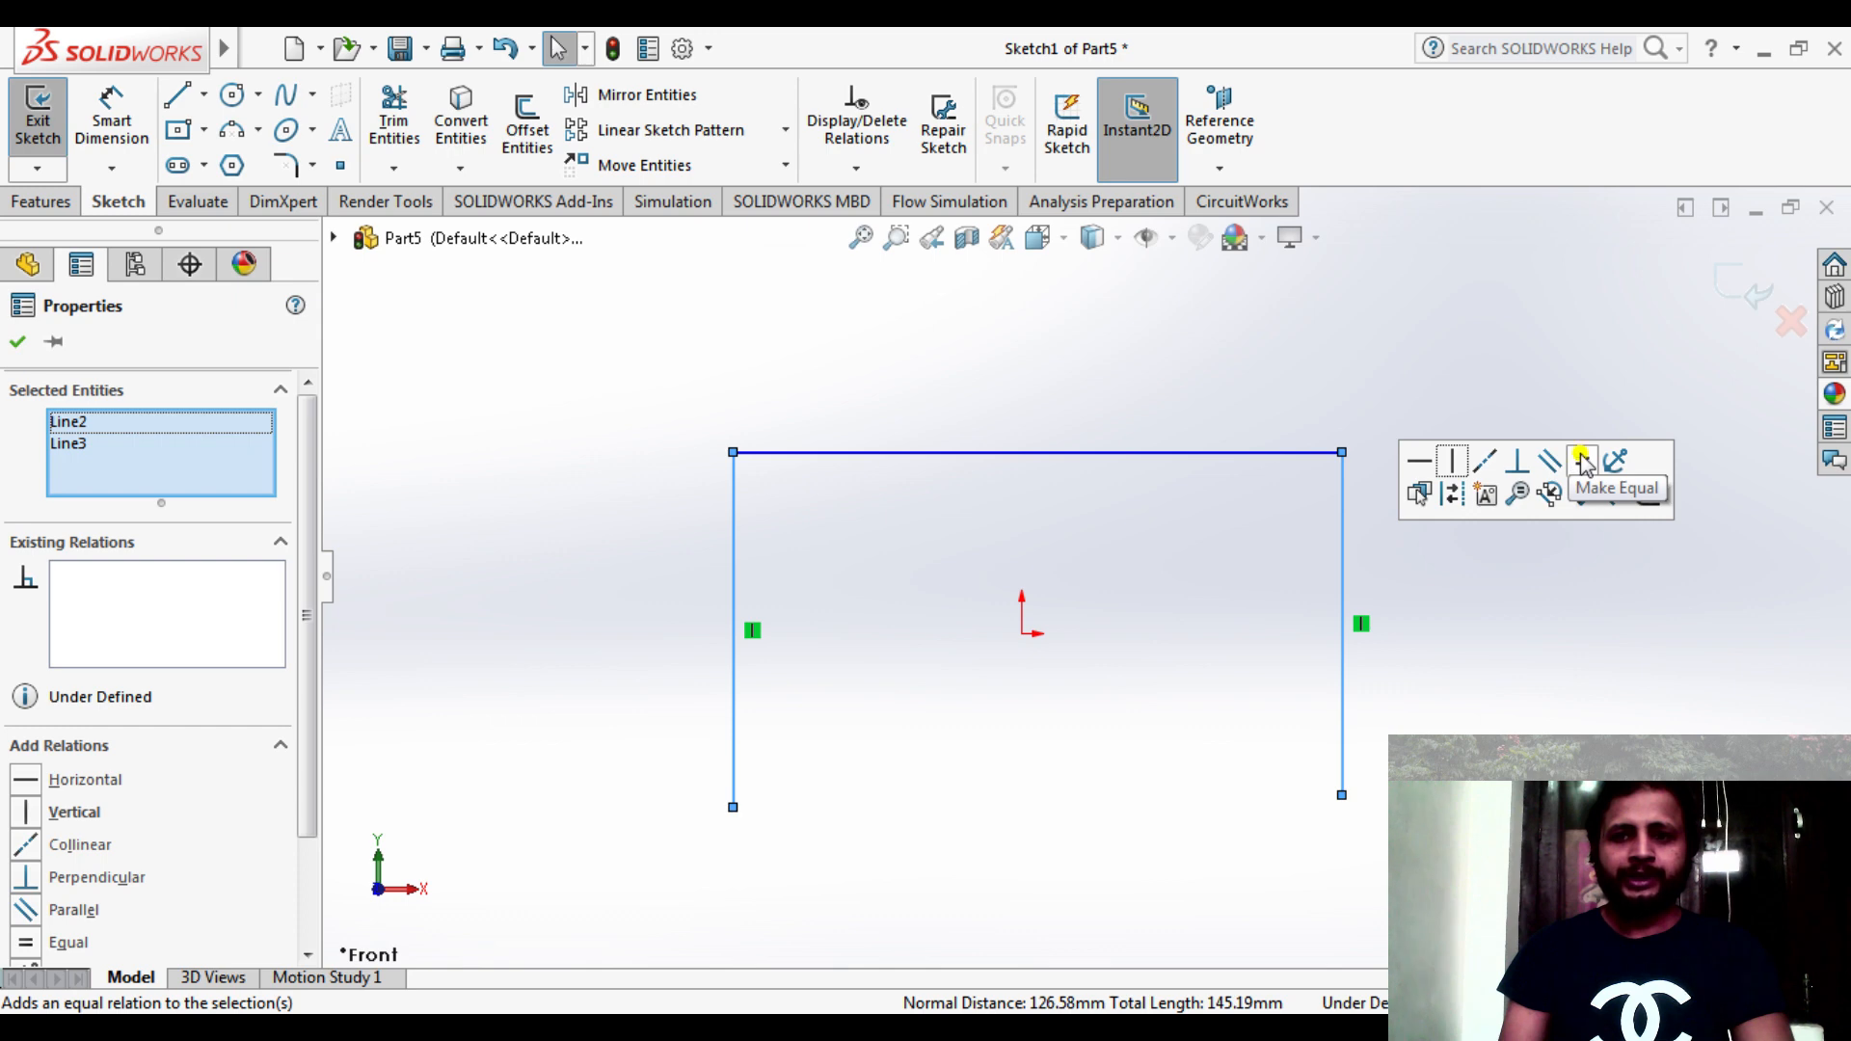
pyautogui.click(1582, 462)
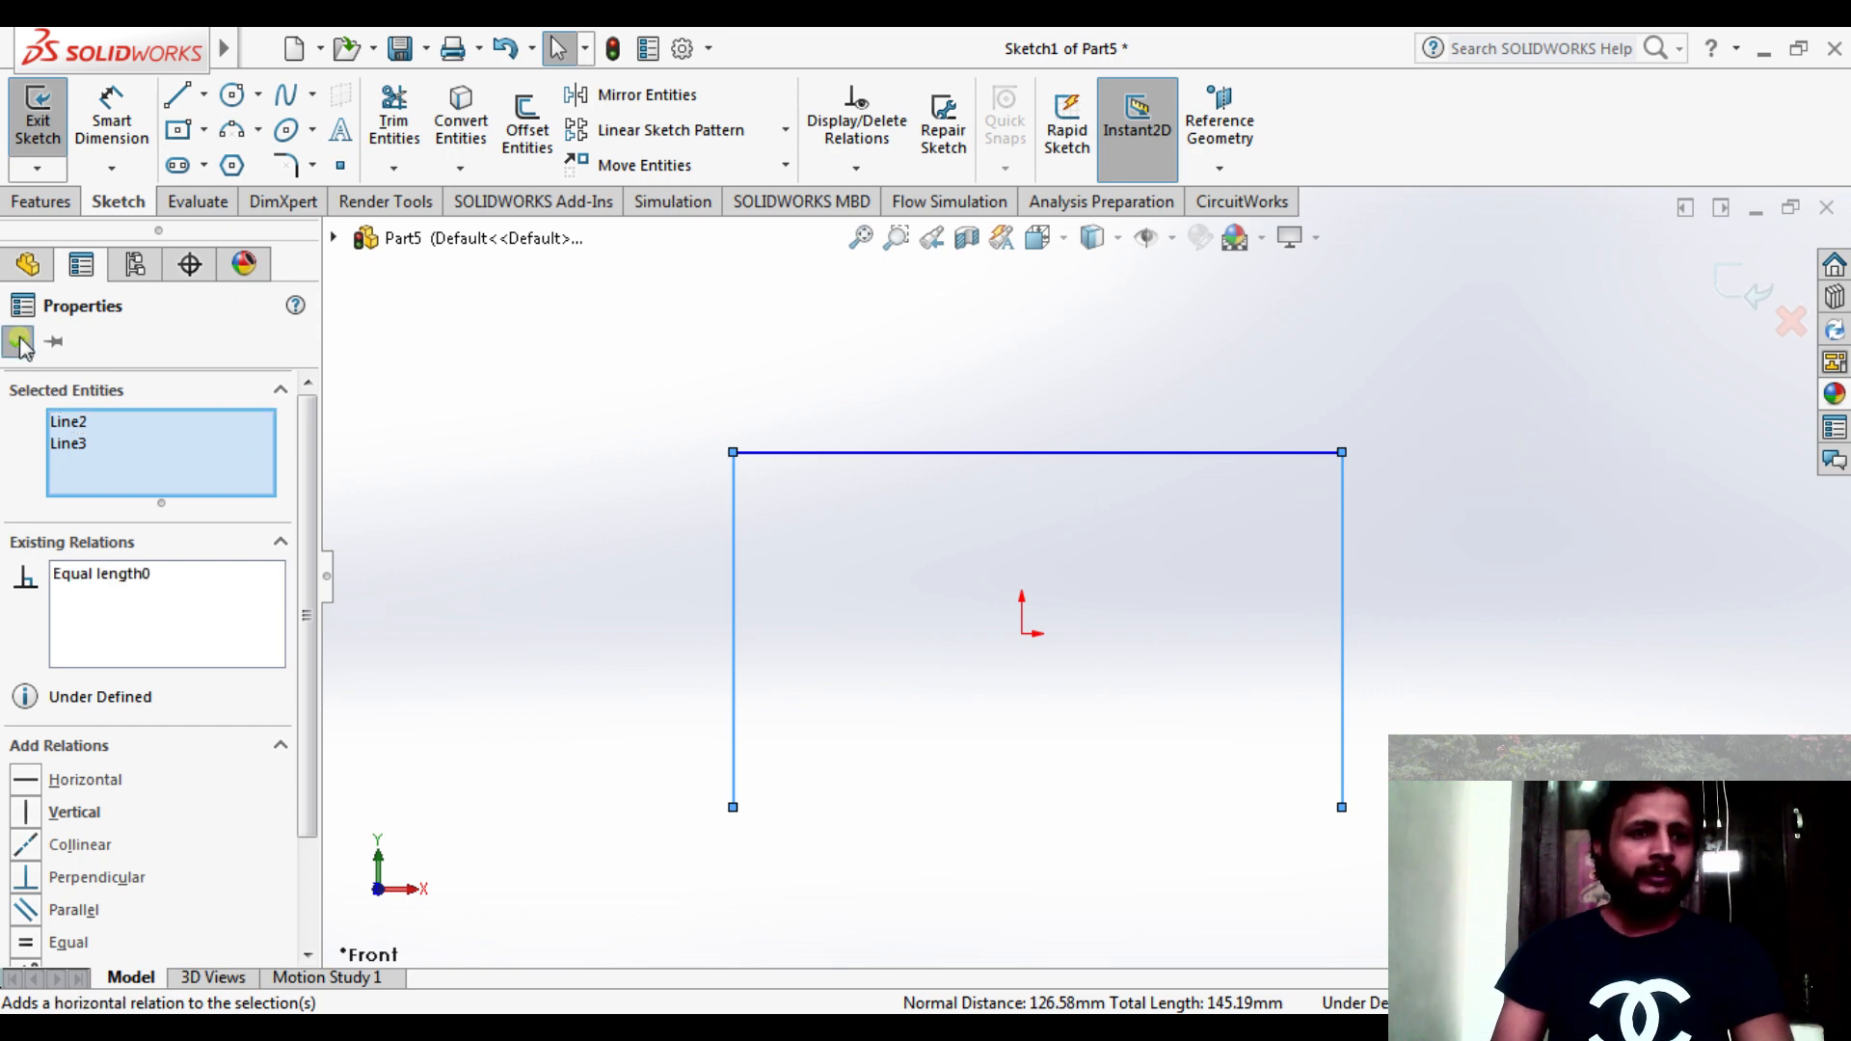
pyautogui.press('Escape')
# - Dimension the horizontal line's length as 600 mm
pyautogui.click(183, 102)
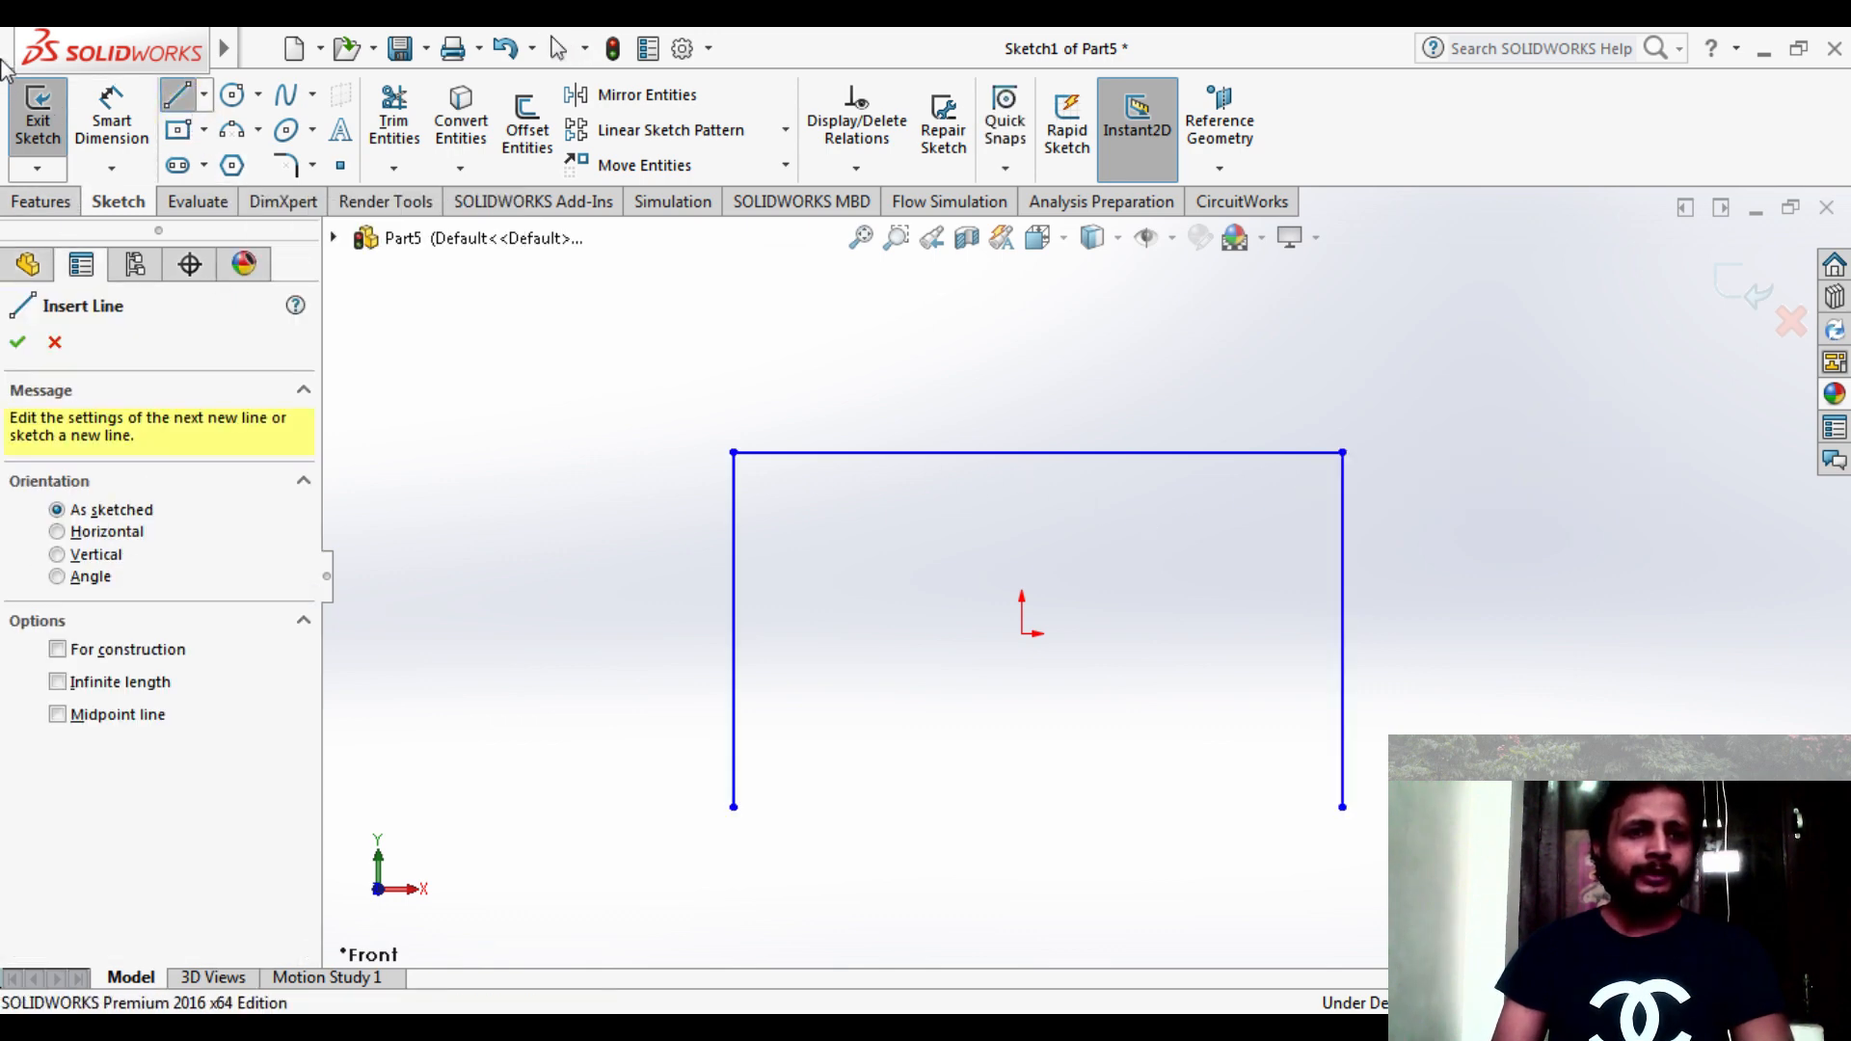
pyautogui.click(111, 120)
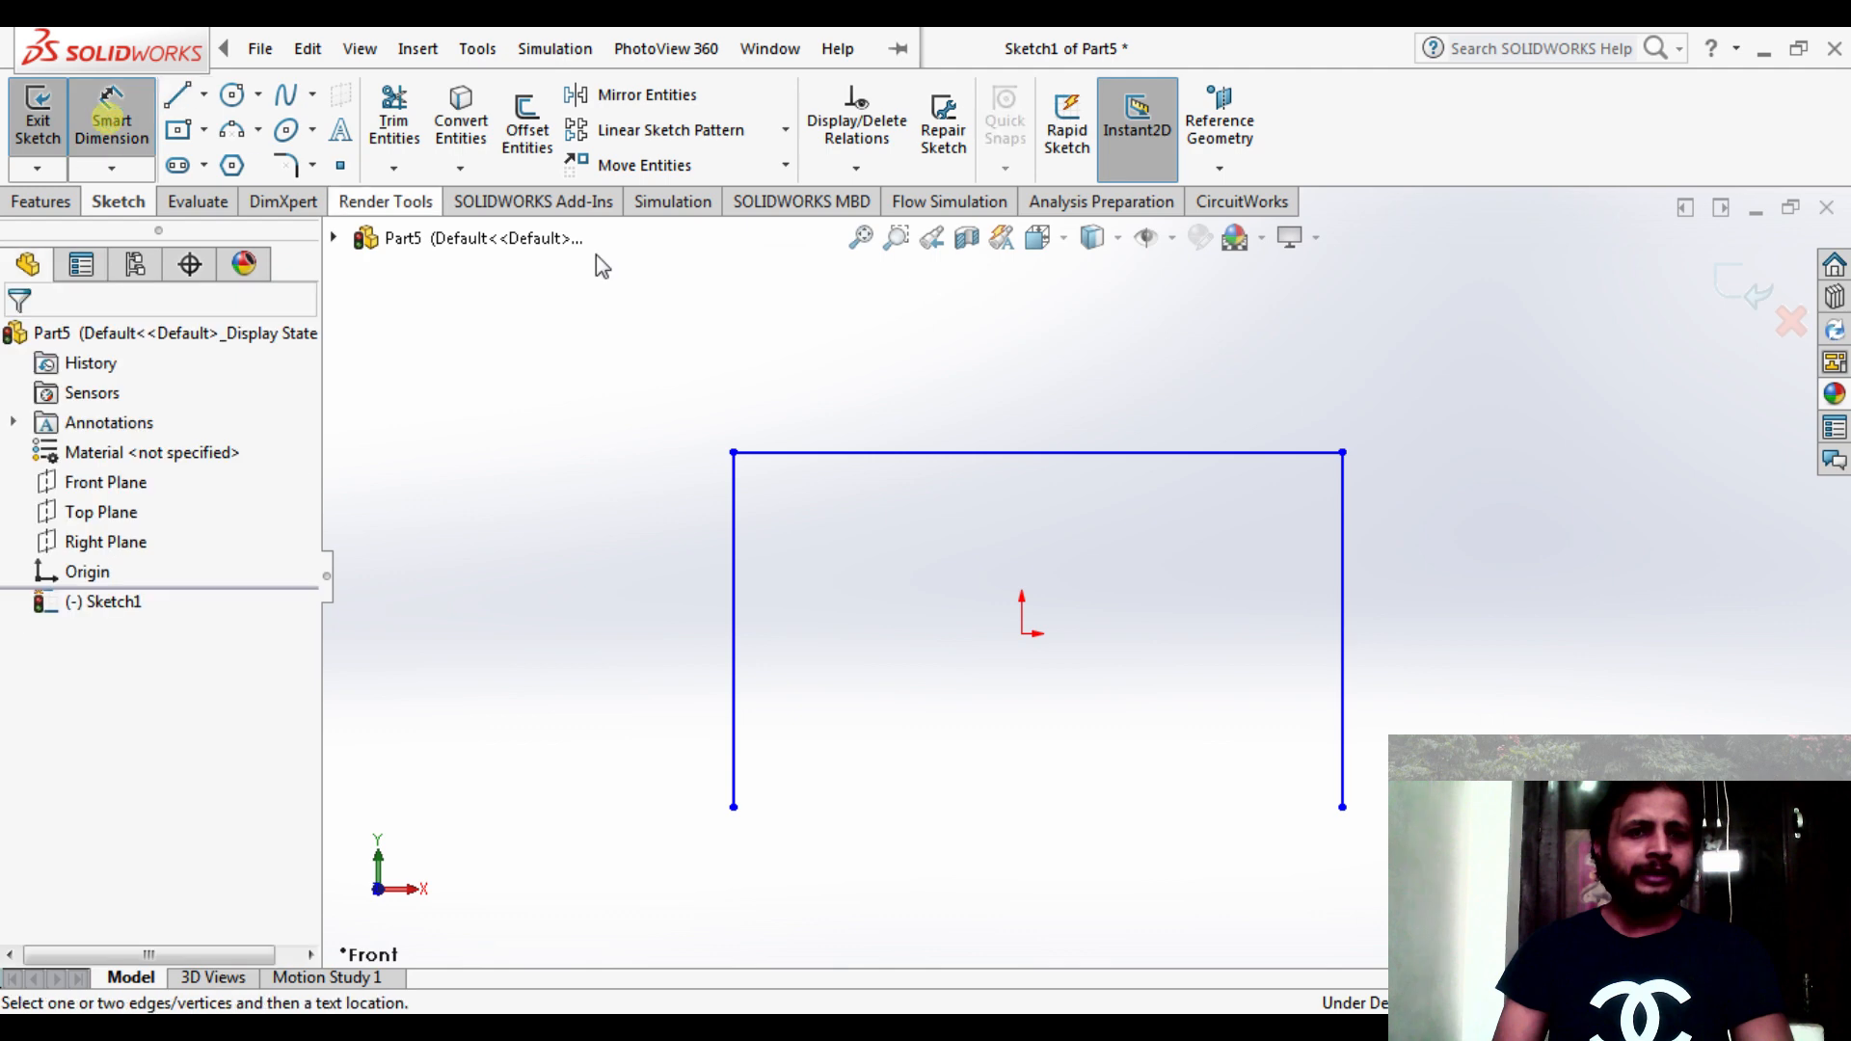
pyautogui.click(1103, 452)
pyautogui.click(1071, 362)
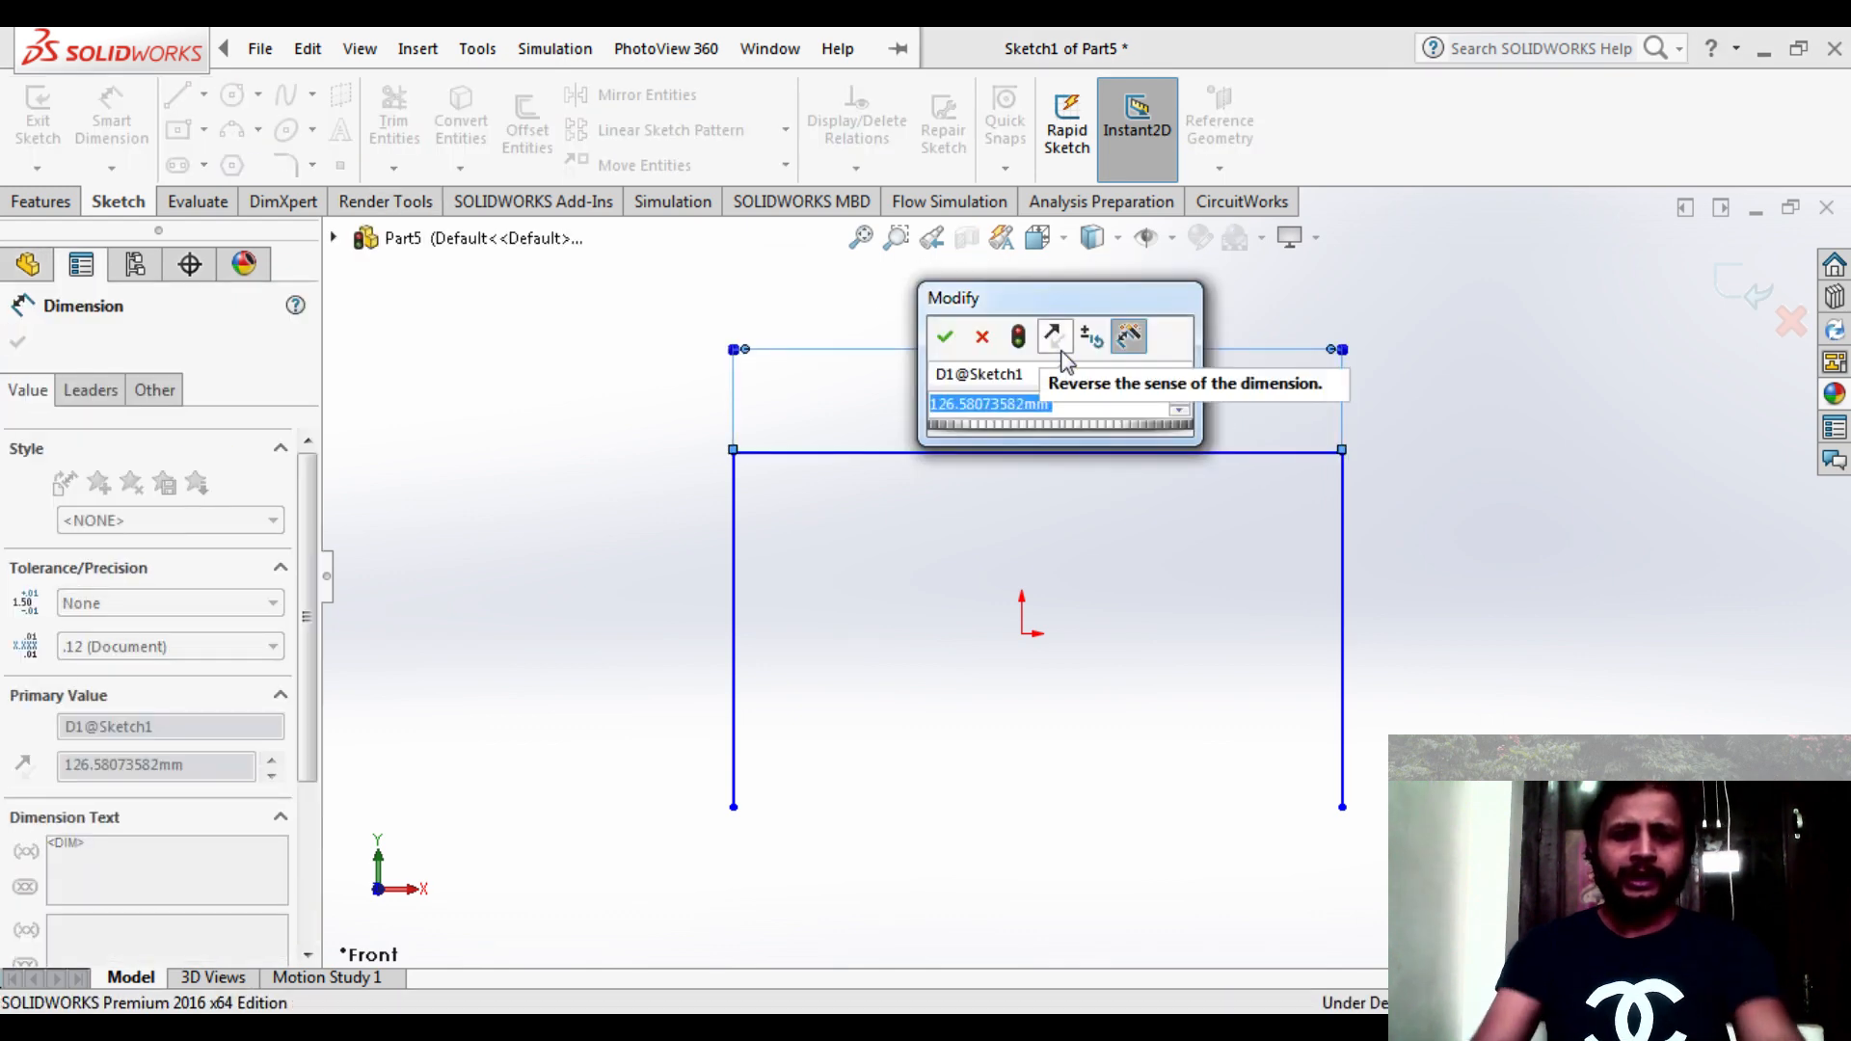
pyautogui.write('600')
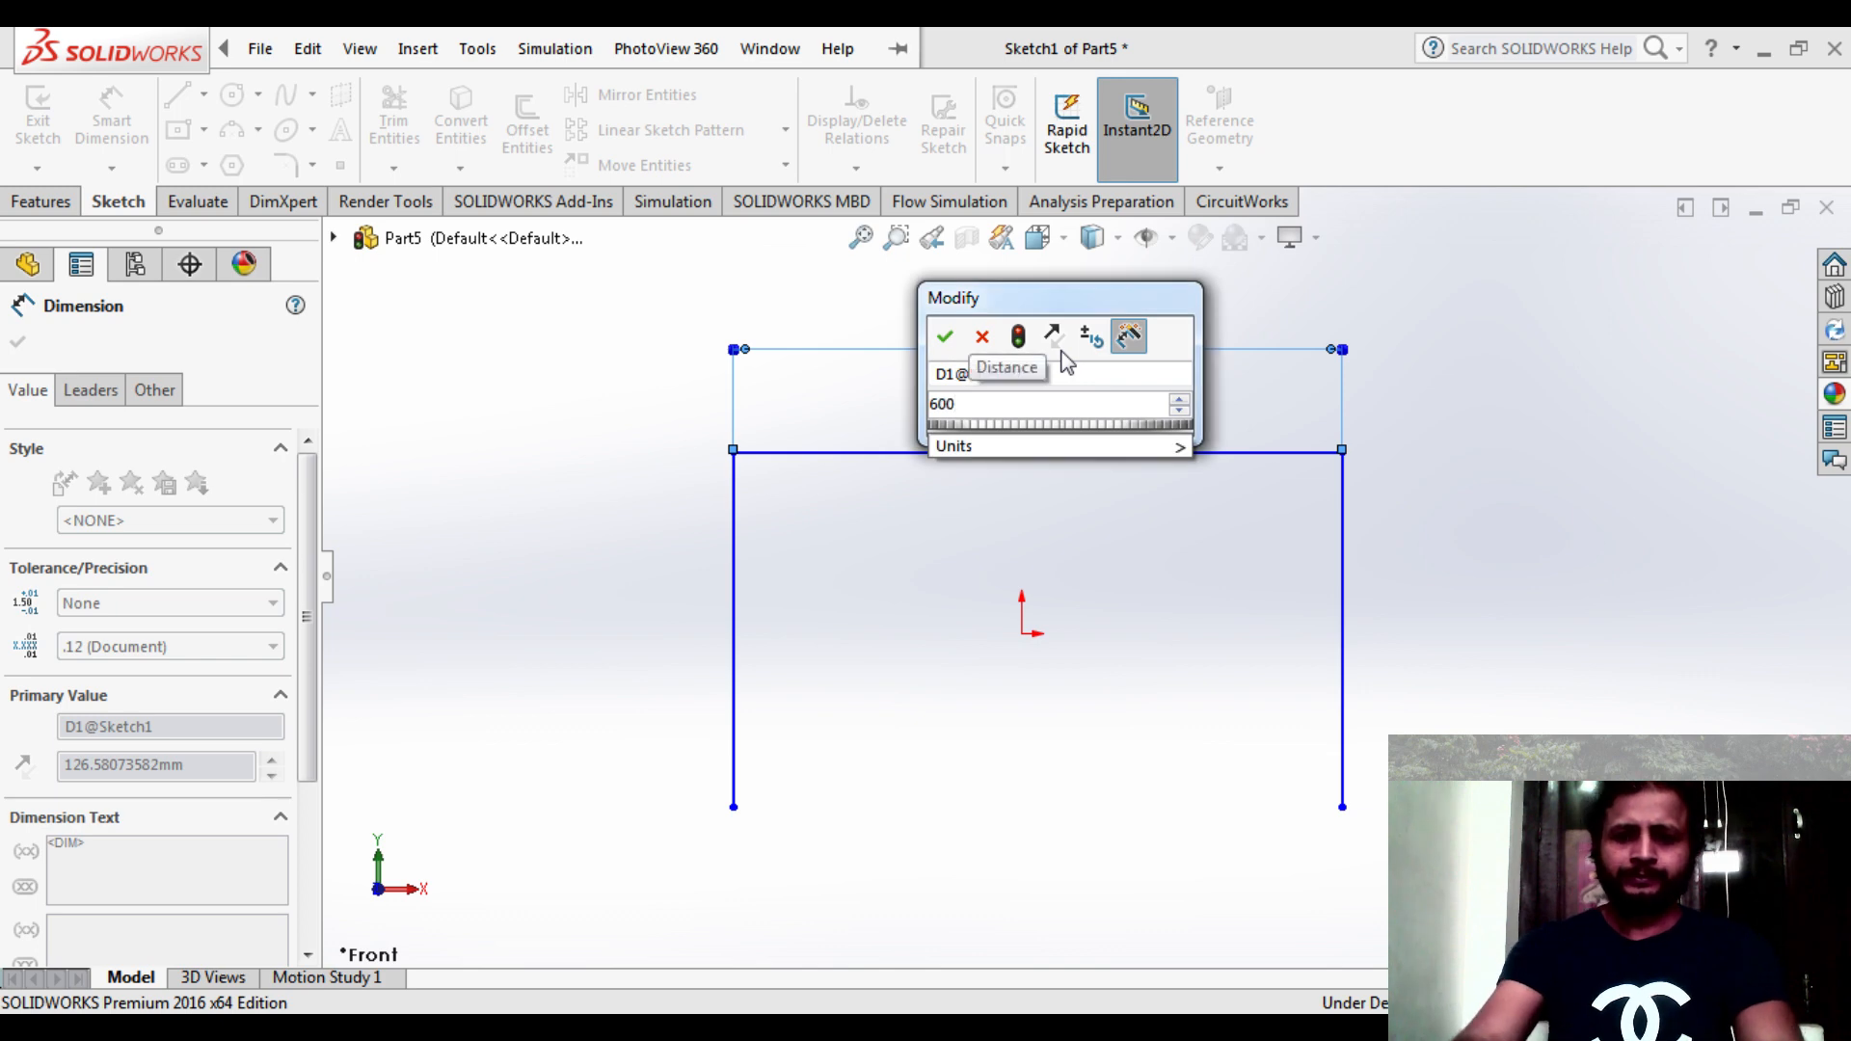
pyautogui.press('Return')
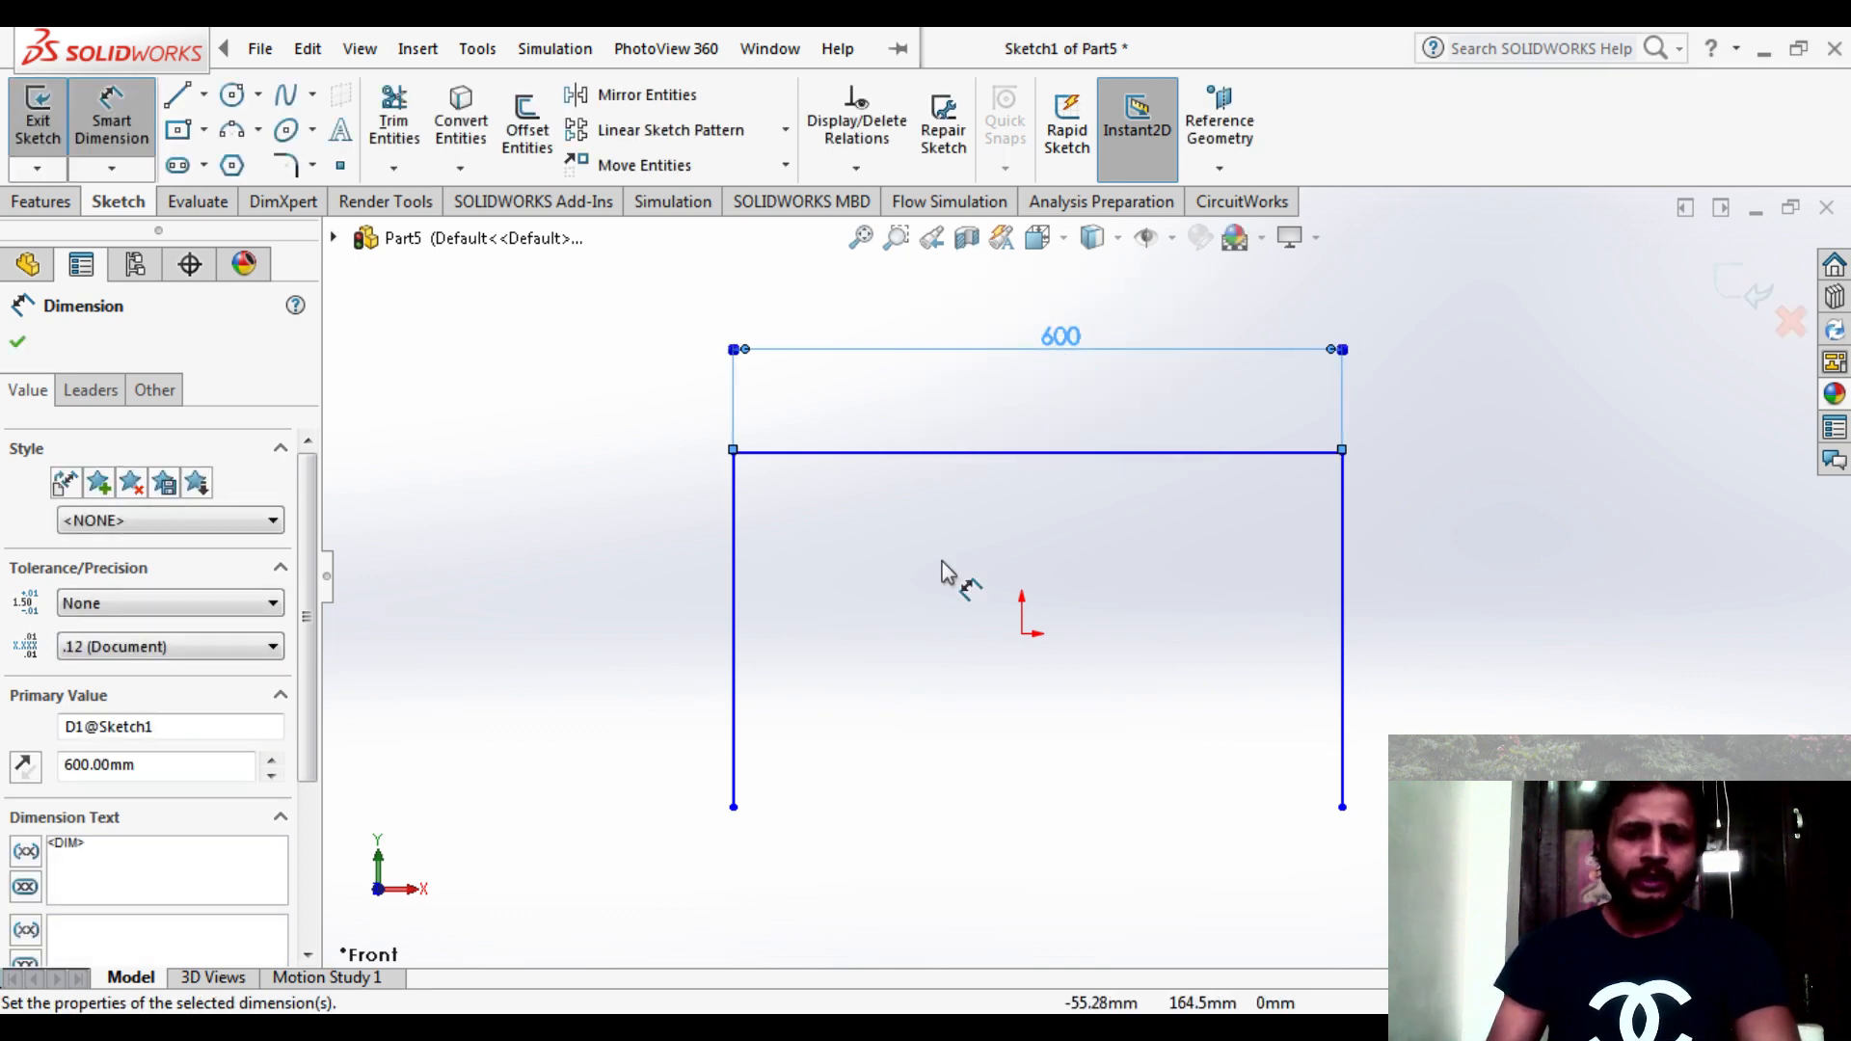
# - Dimension the left vertical line's length as 350 mm and exit the sketch
pyautogui.click(733, 647)
pyautogui.click(542, 634)
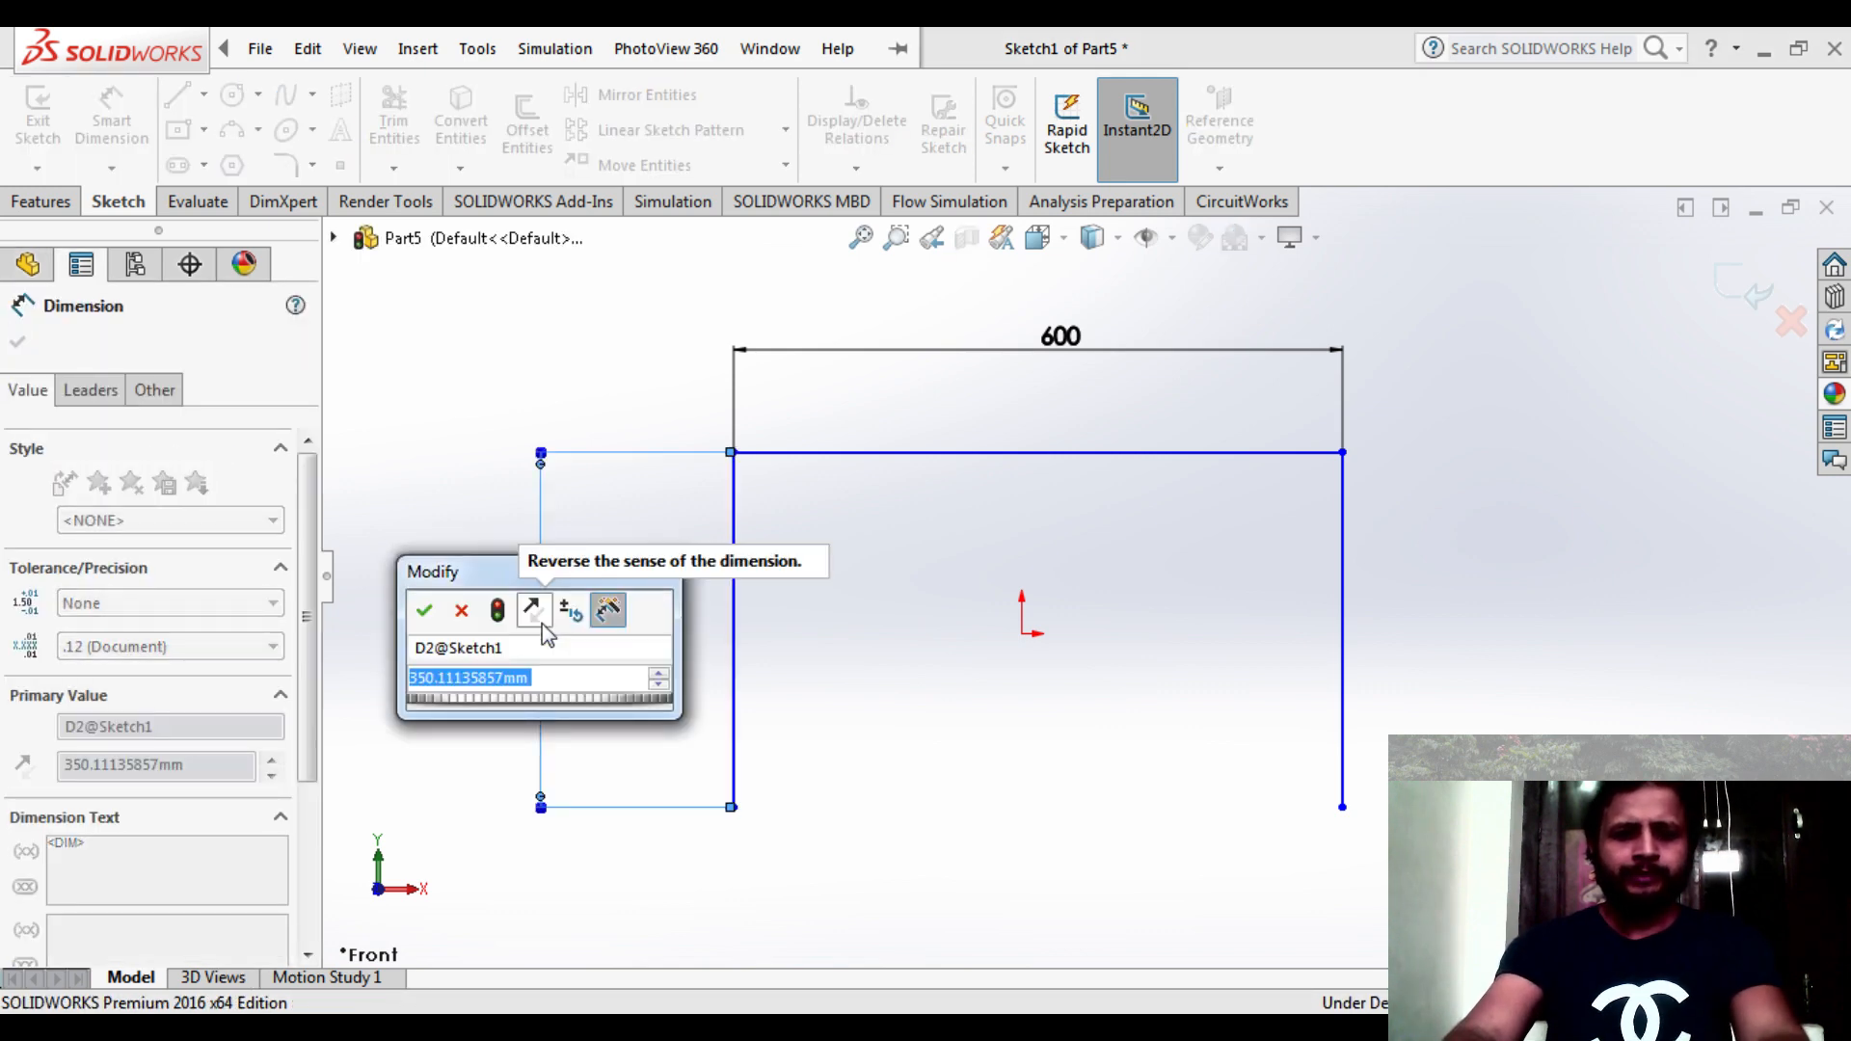
pyautogui.write('=')
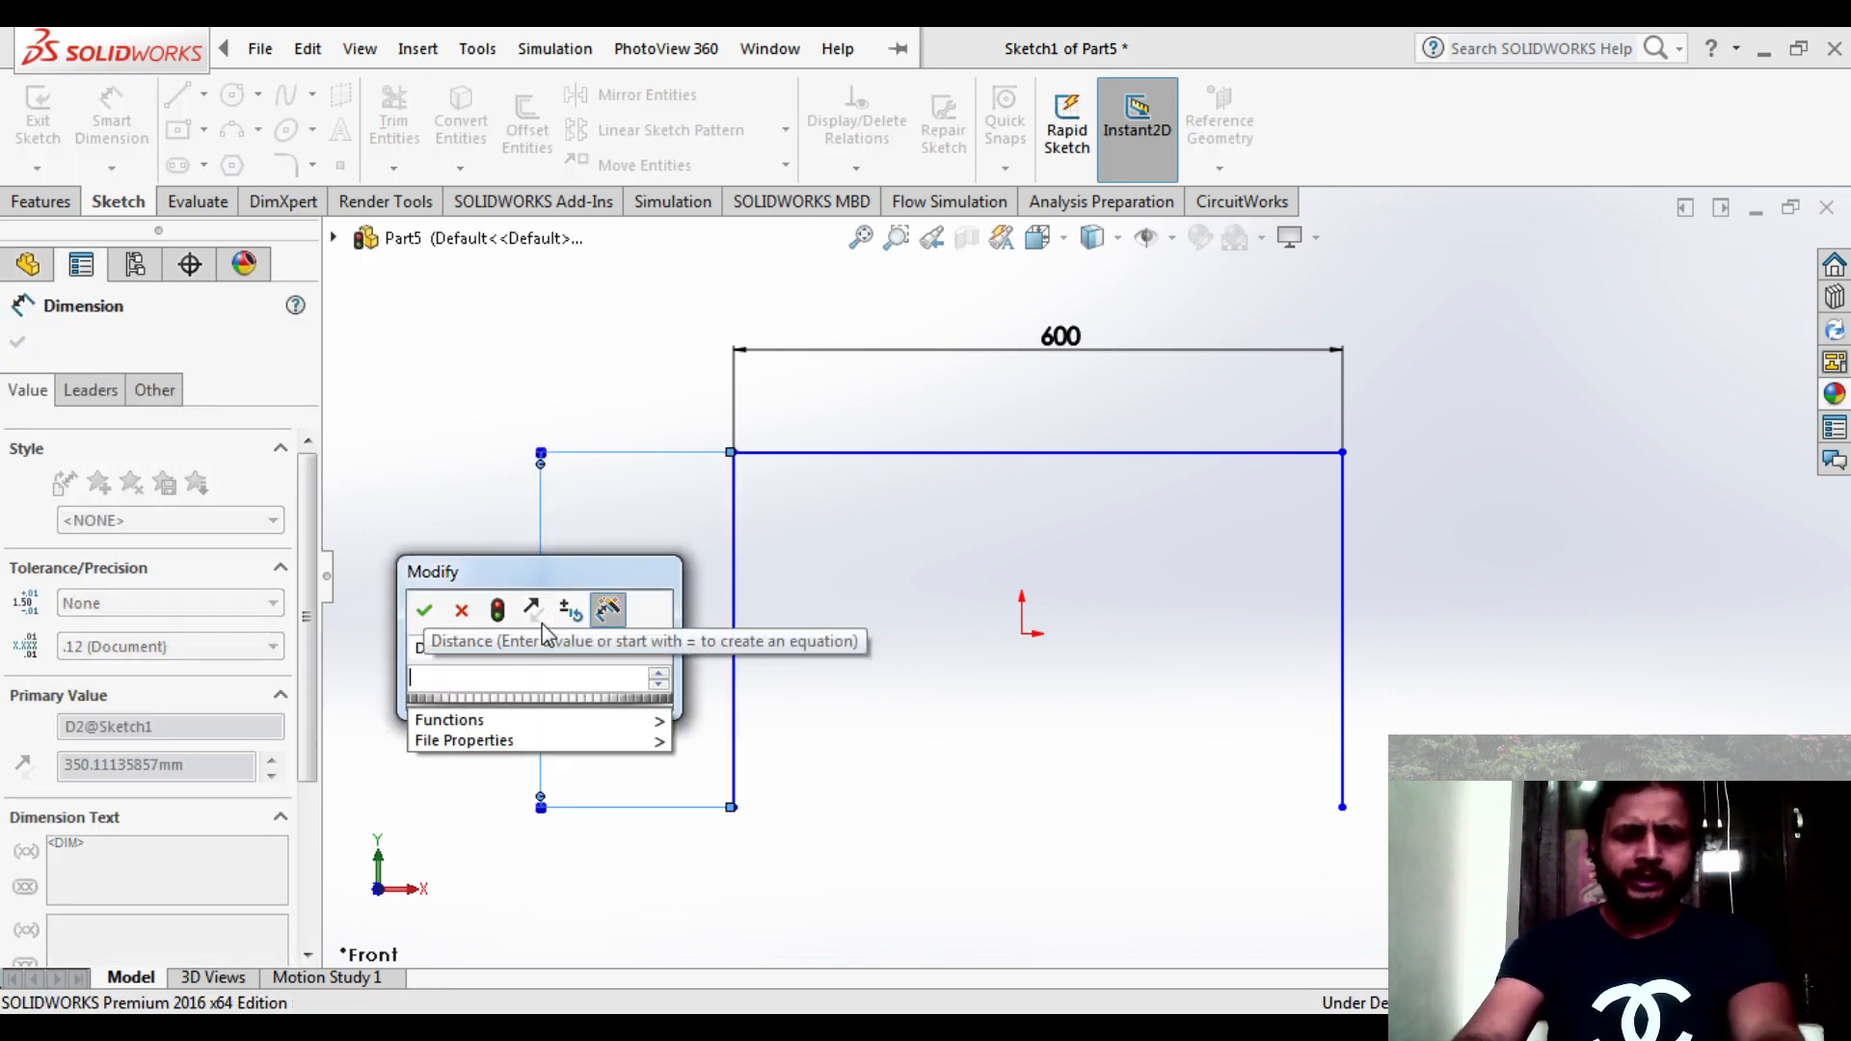
pyautogui.write('350')
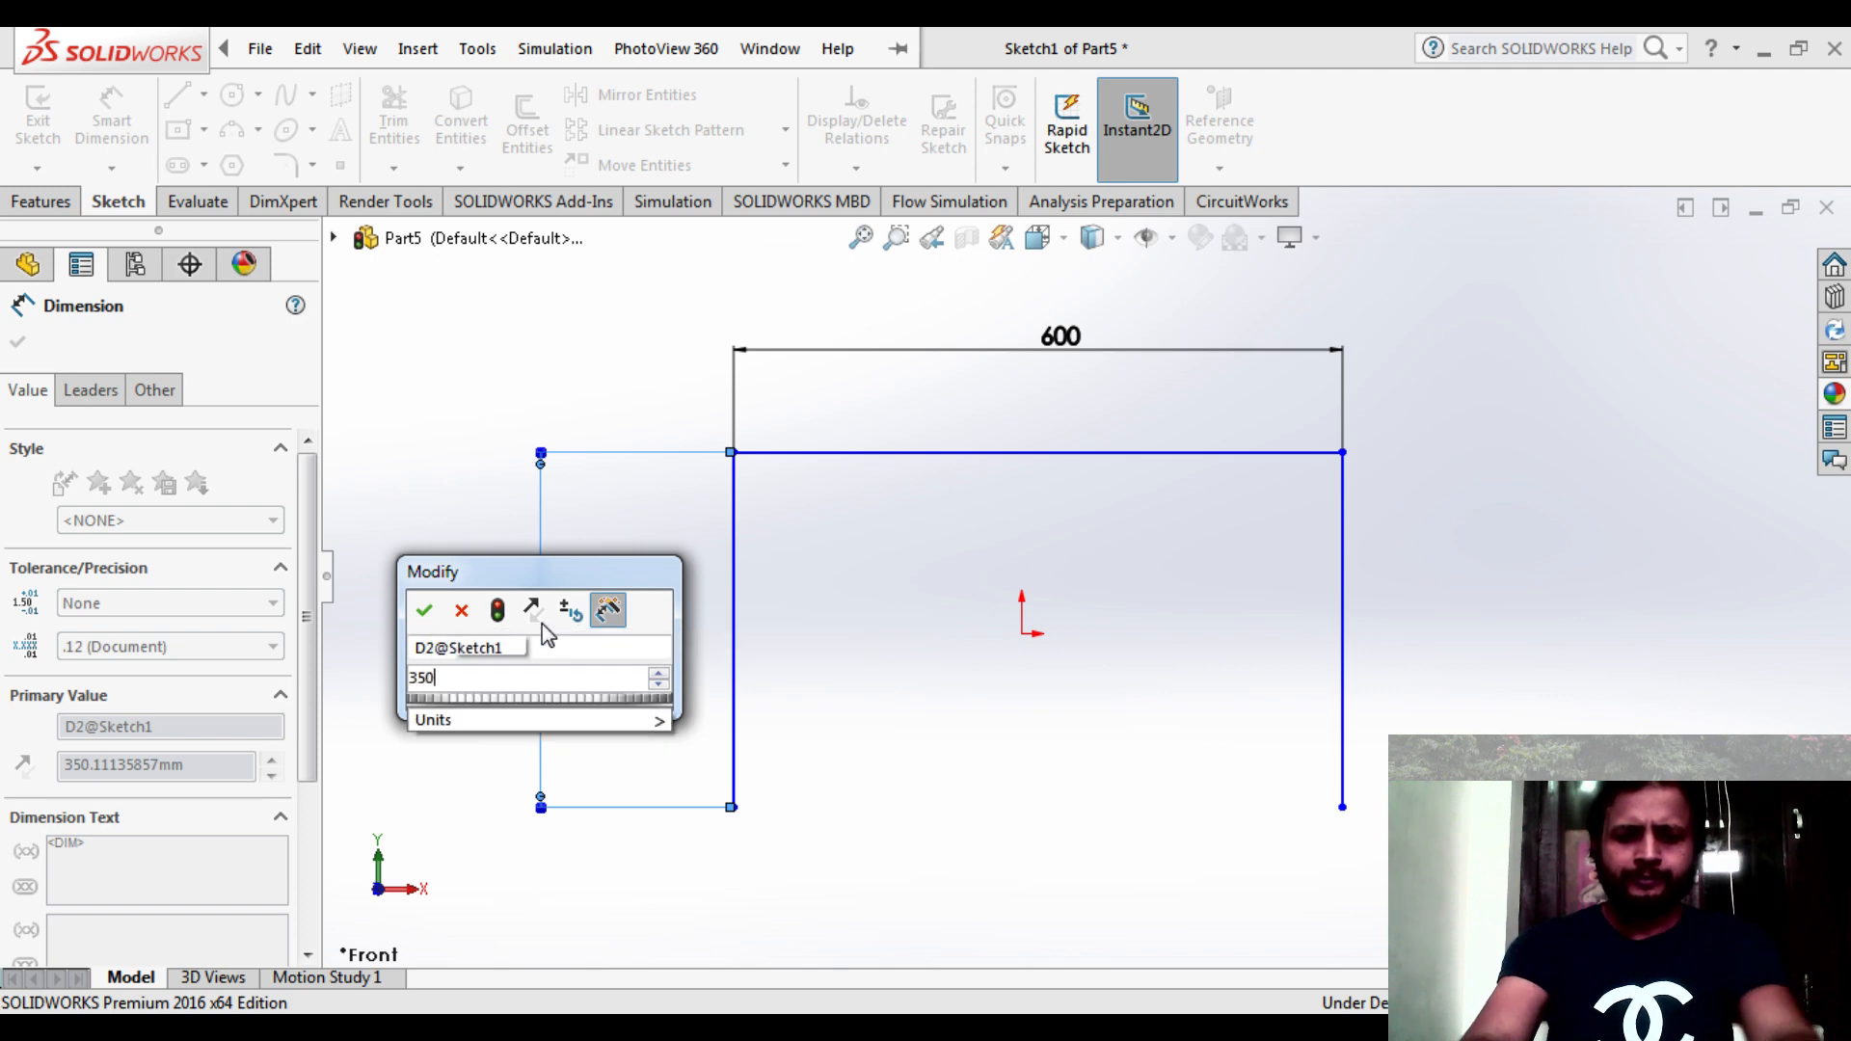
pyautogui.press('Return')
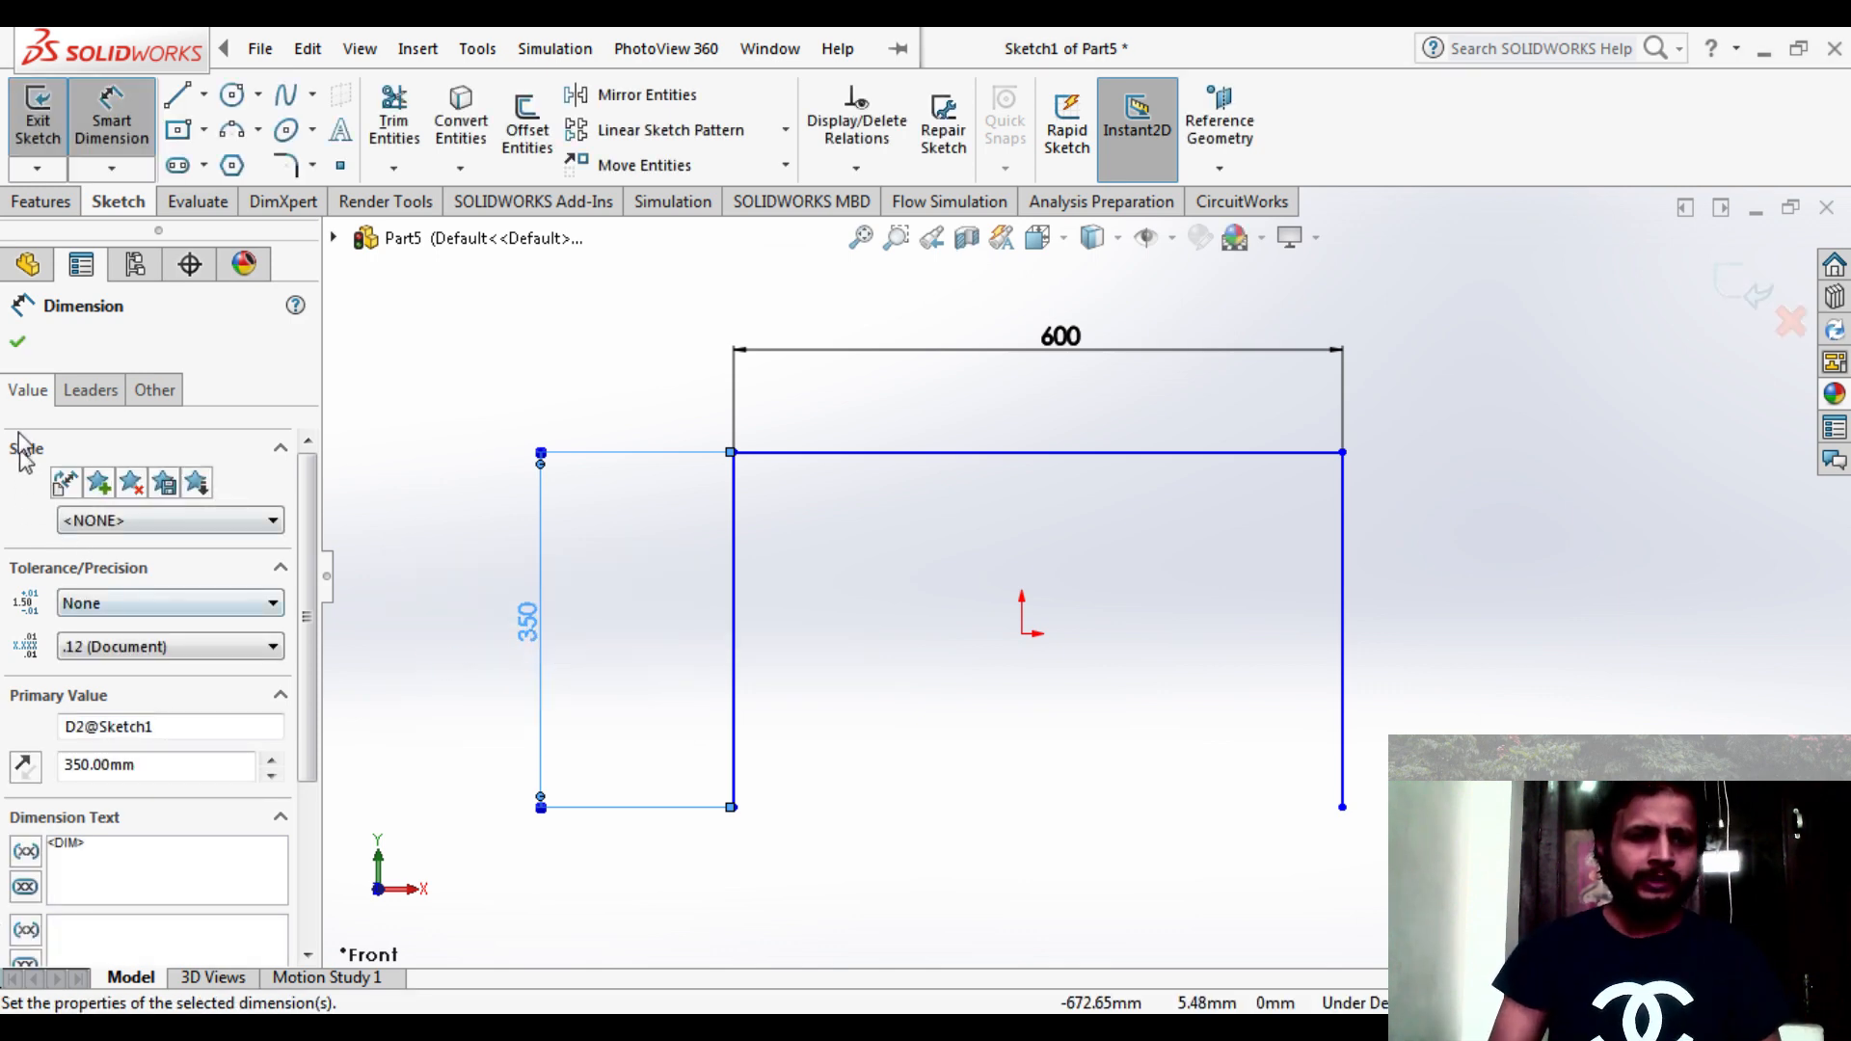
pyautogui.click(17, 343)
pyautogui.scroll(2, 1045, 517)
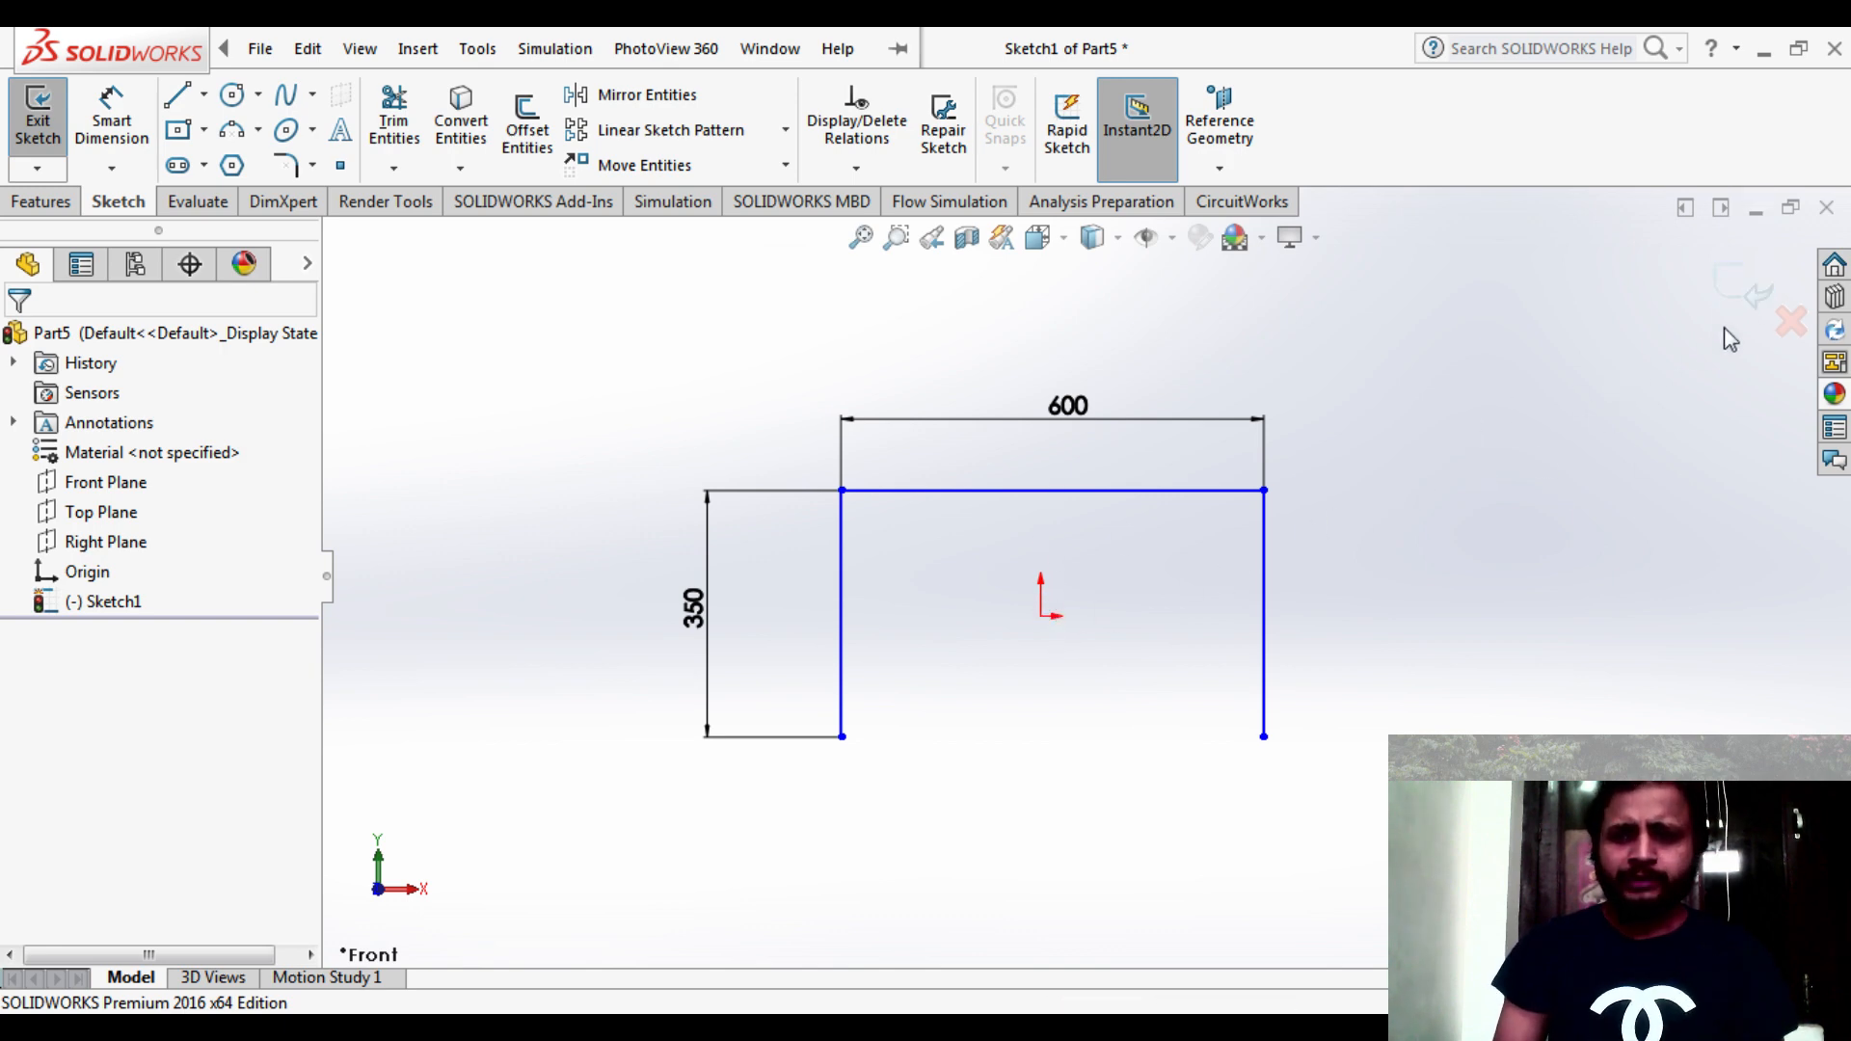
pyautogui.click(1737, 286)
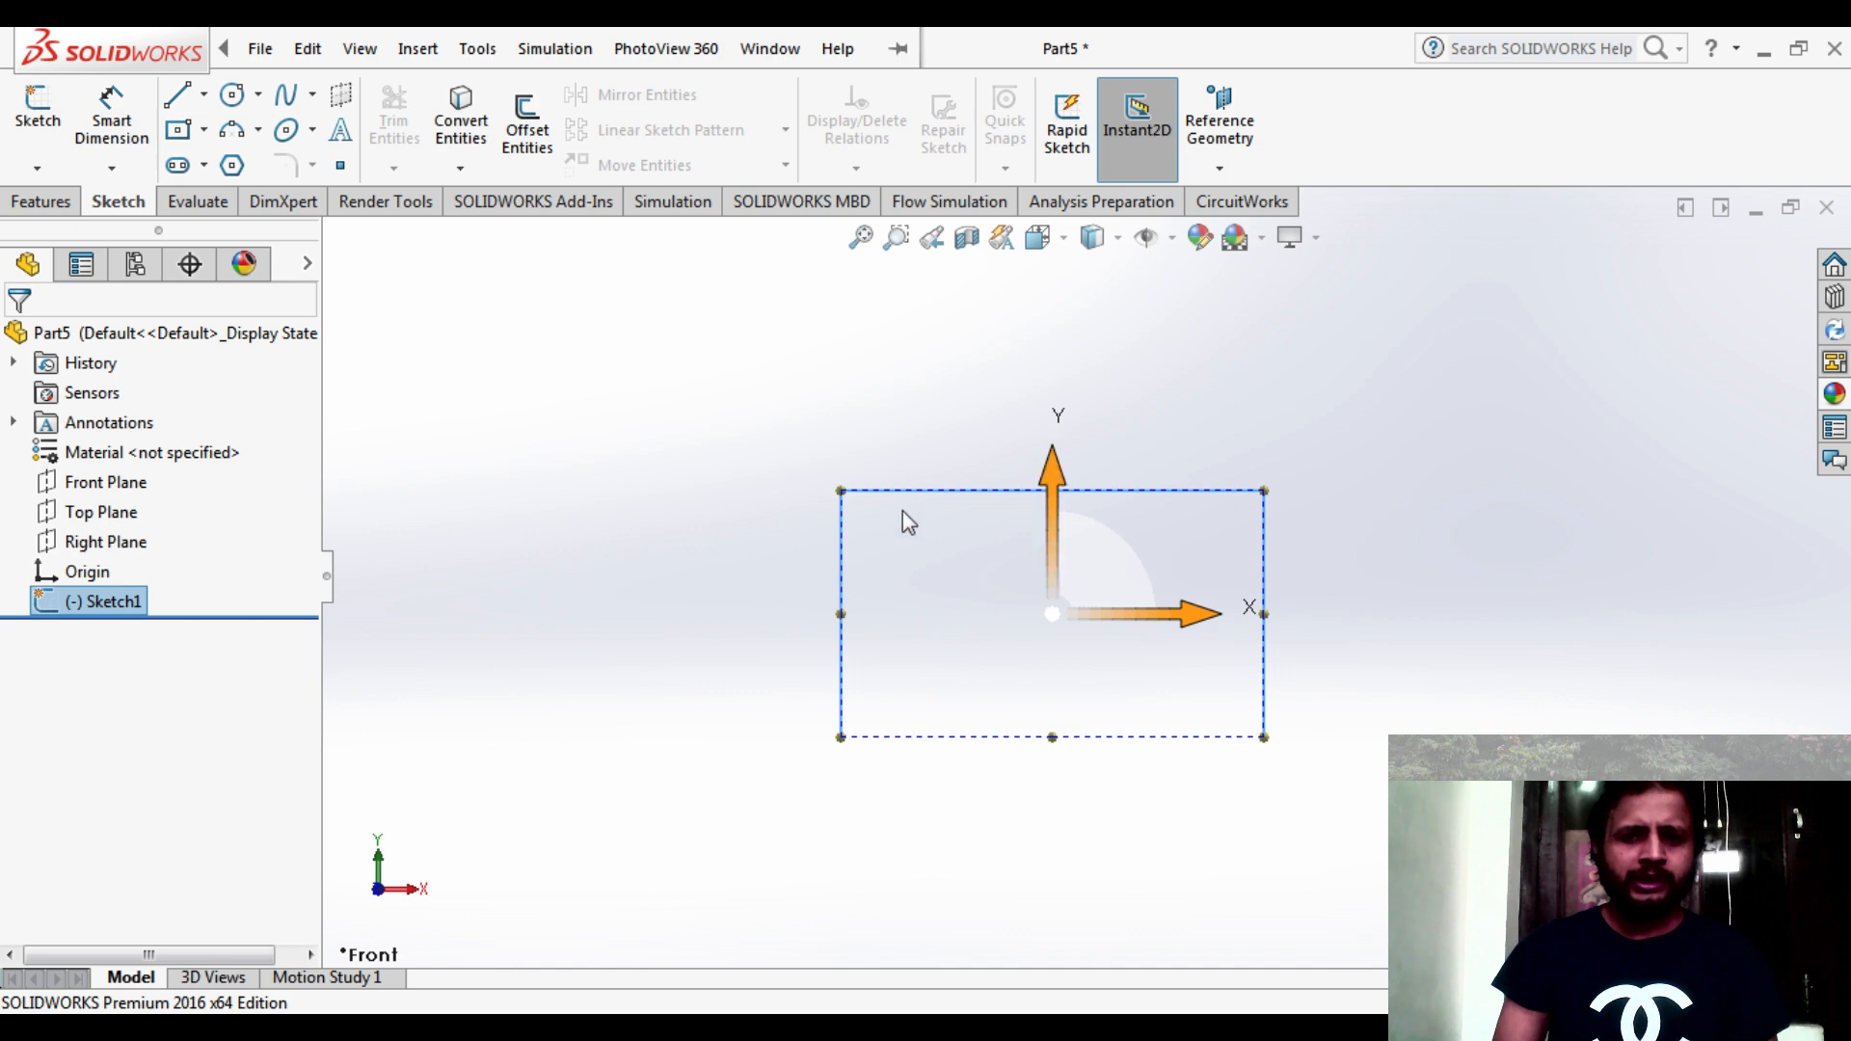
# - Insert a Weldment feature into the part
pyautogui.click(257, 50)
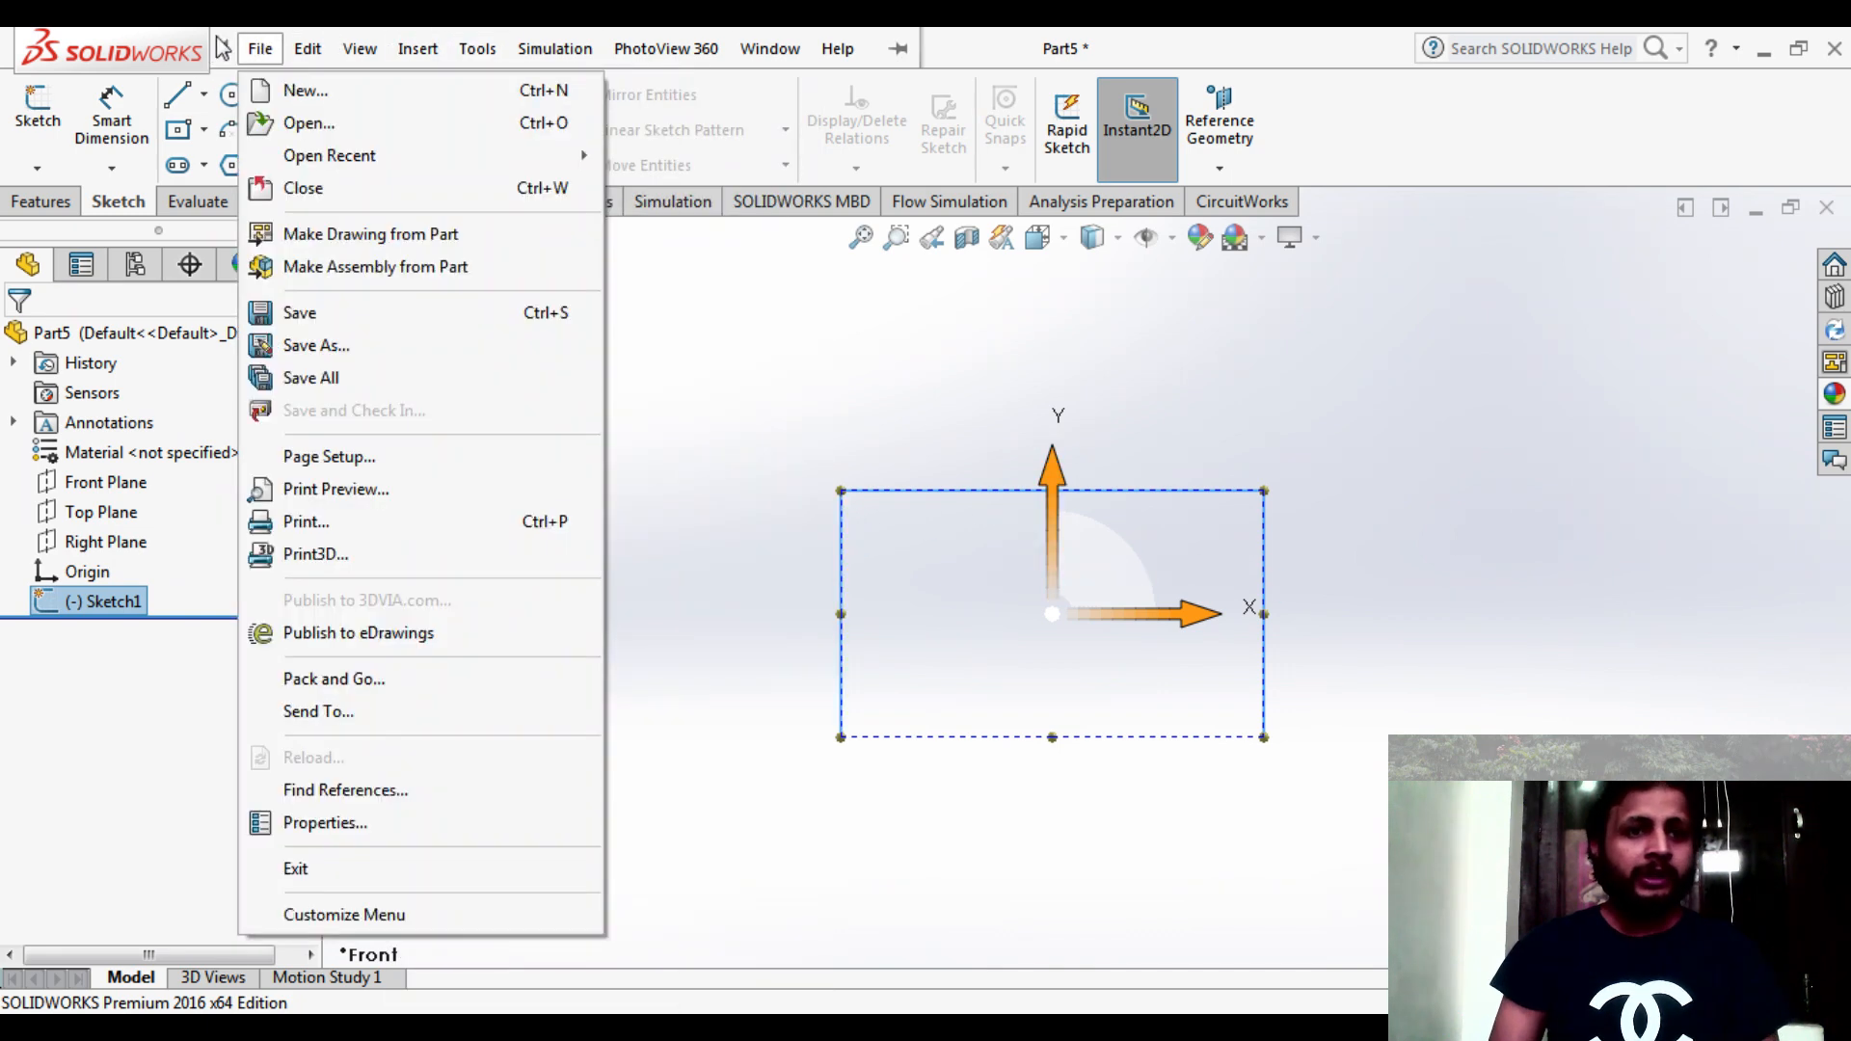
pyautogui.moveTo(417, 48)
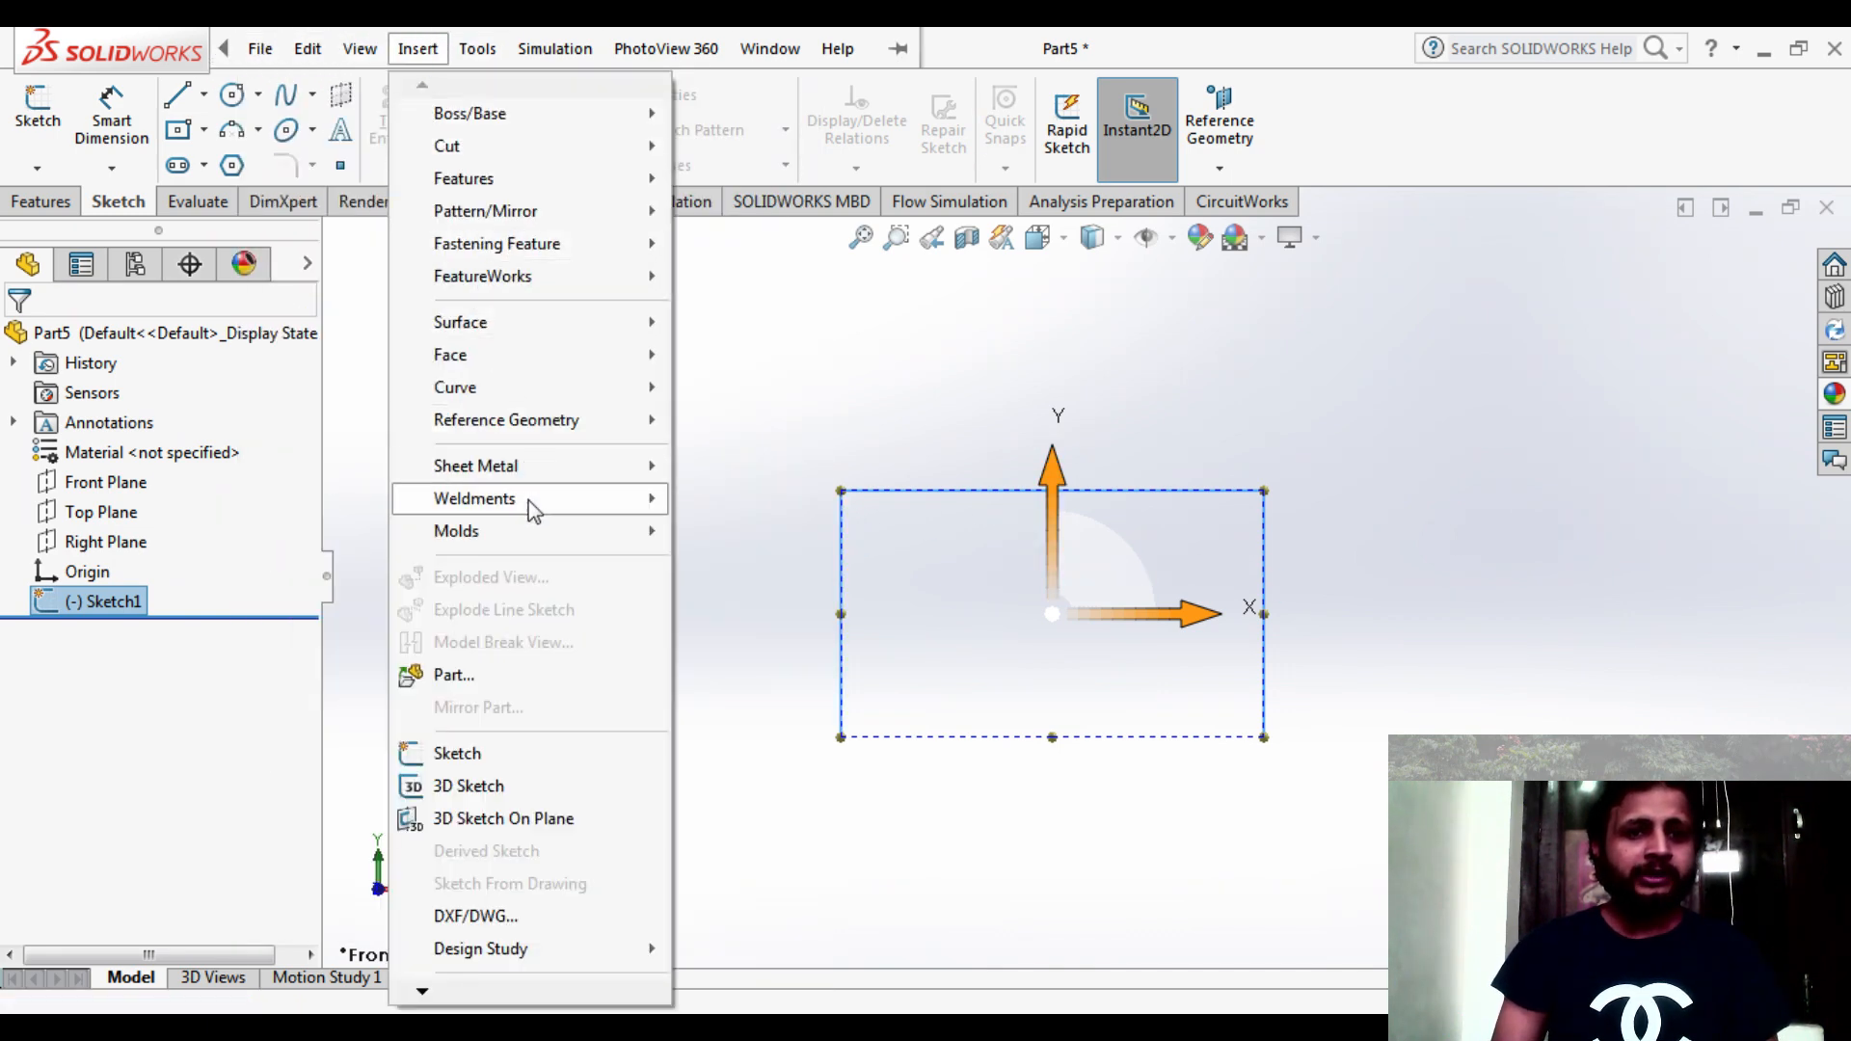
pyautogui.moveTo(533, 511)
pyautogui.click(757, 493)
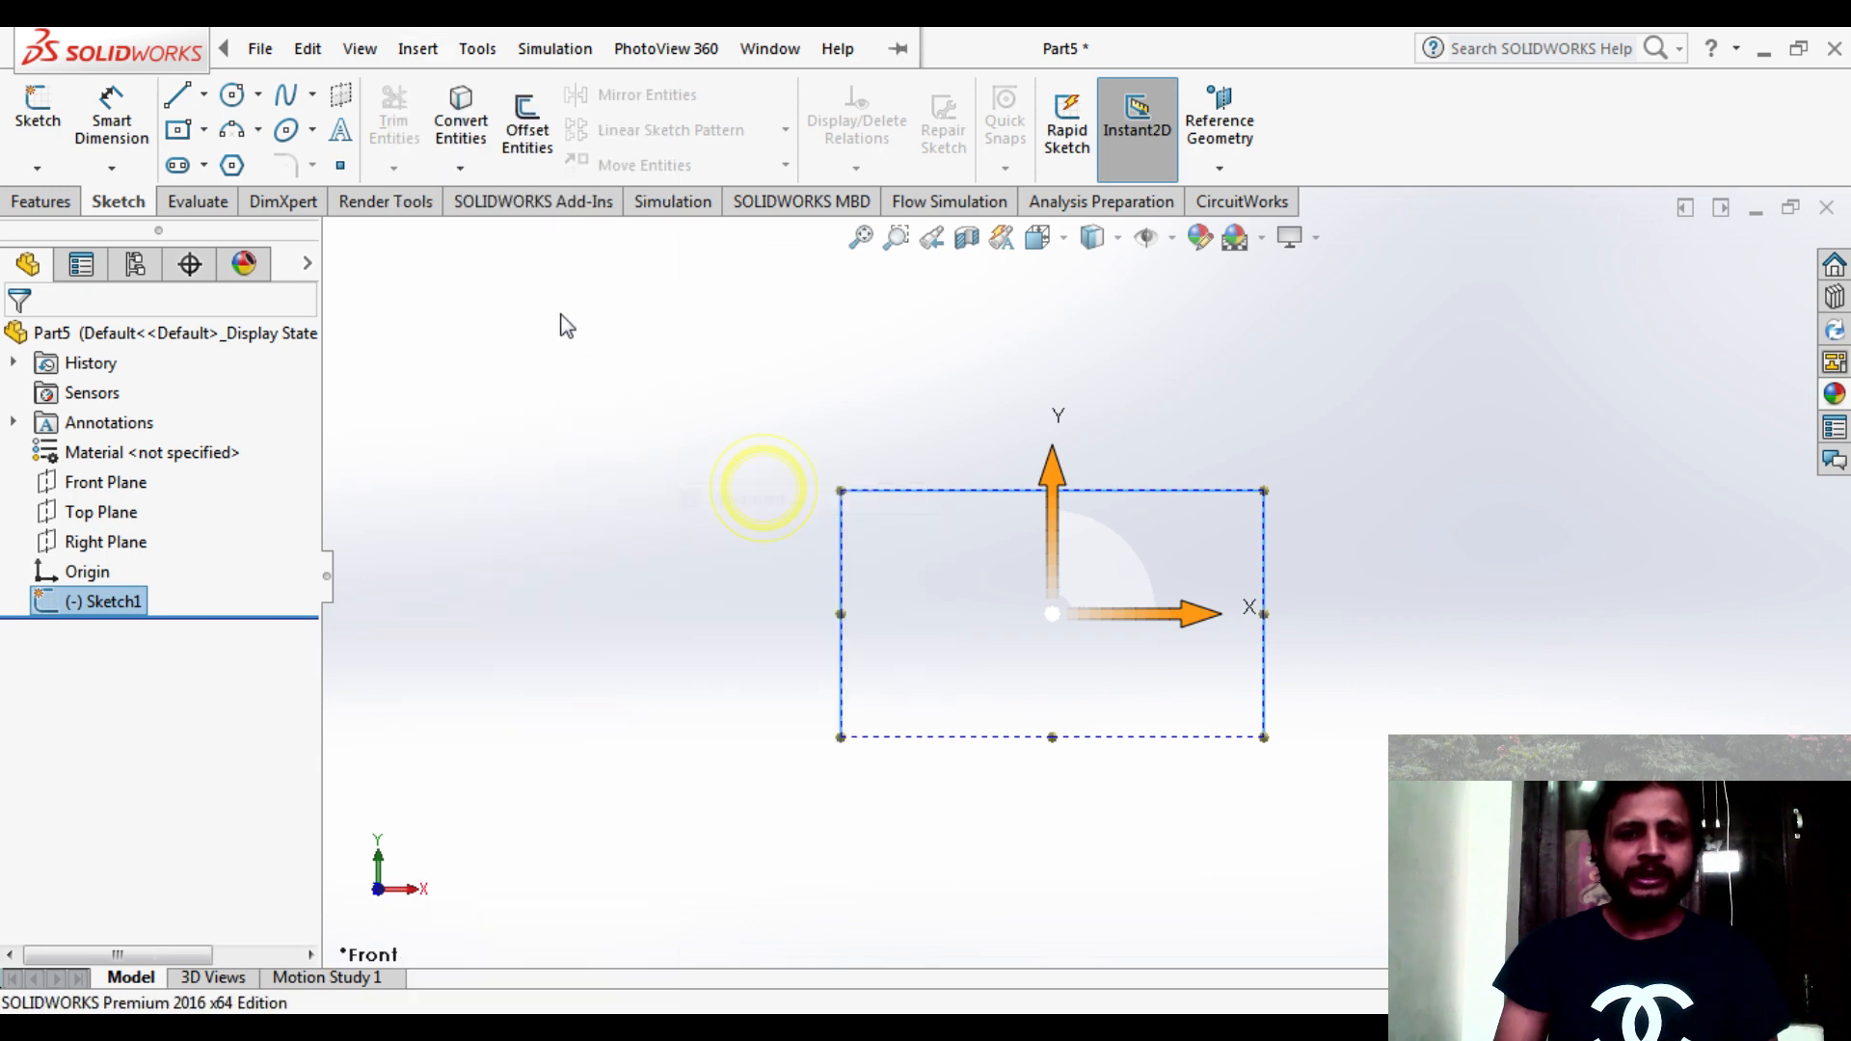
# - Start a structural member with the iso standard, pipe type and 26.9 x 3.2 size
pyautogui.click(360, 48)
pyautogui.click(418, 49)
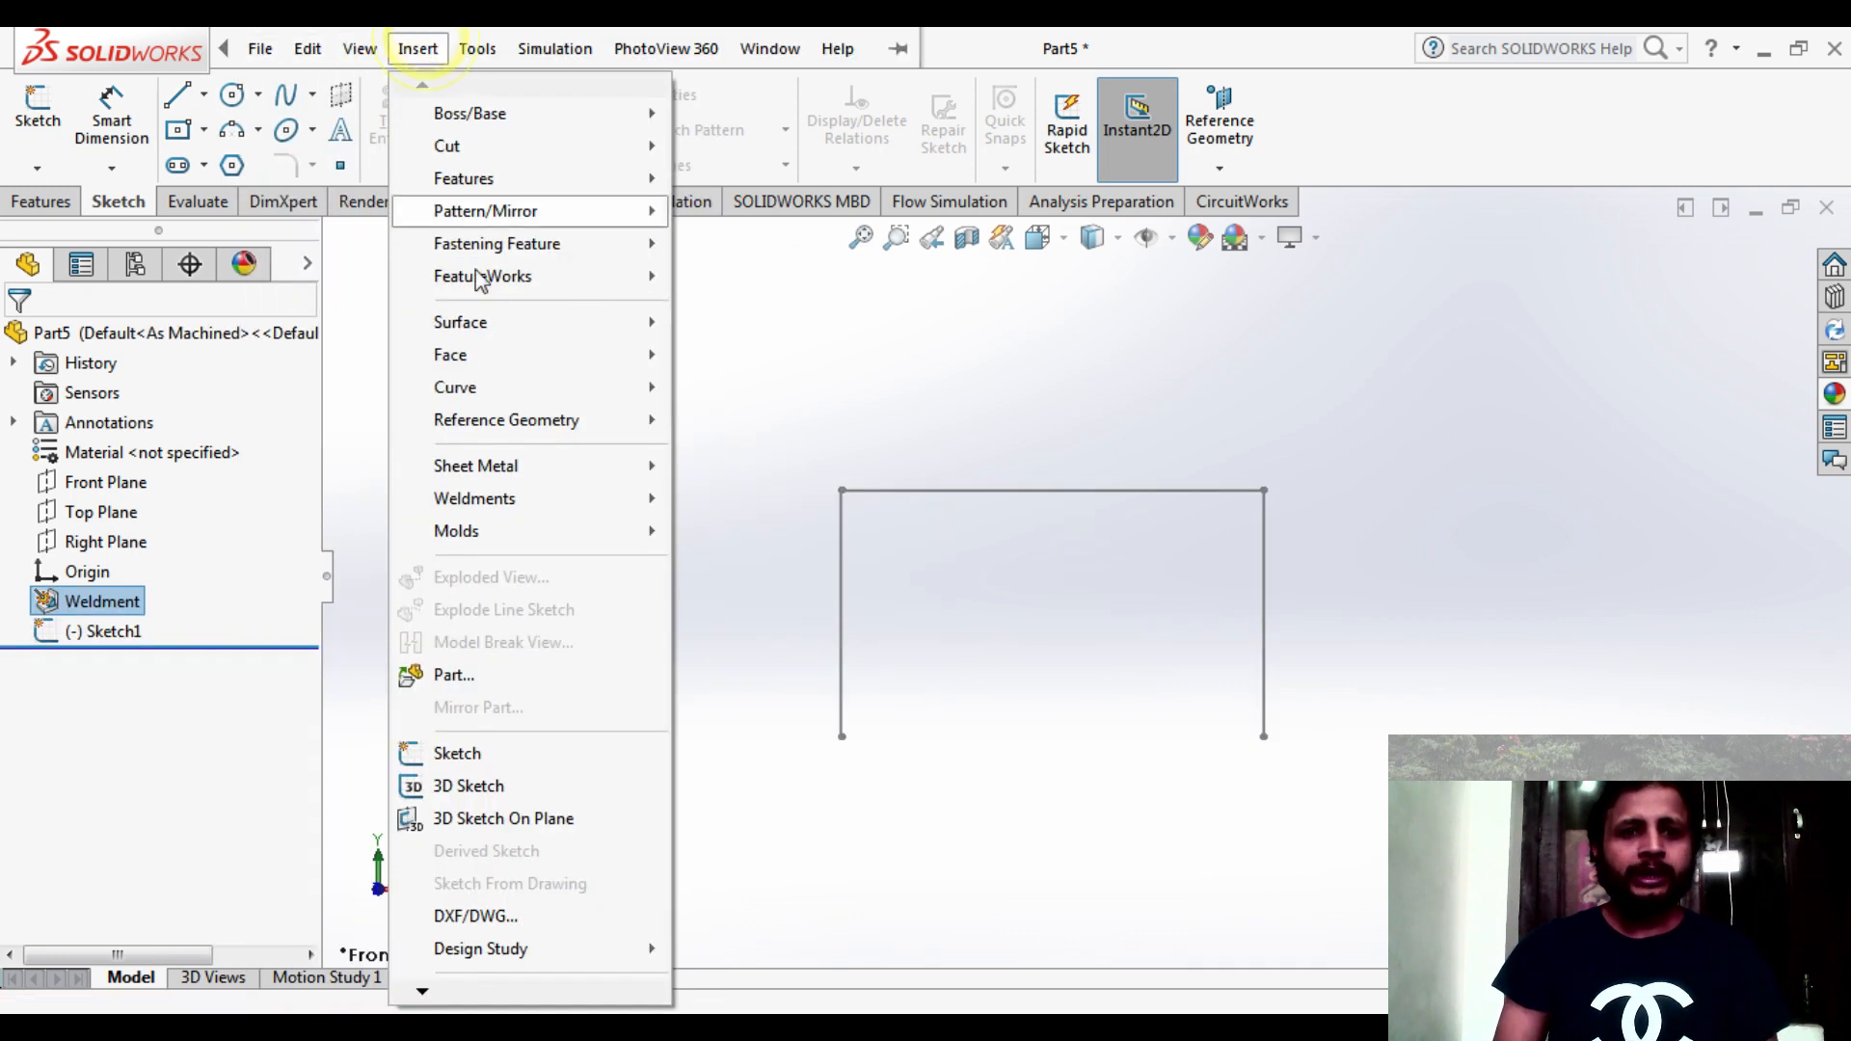
pyautogui.moveTo(519, 499)
pyautogui.click(776, 532)
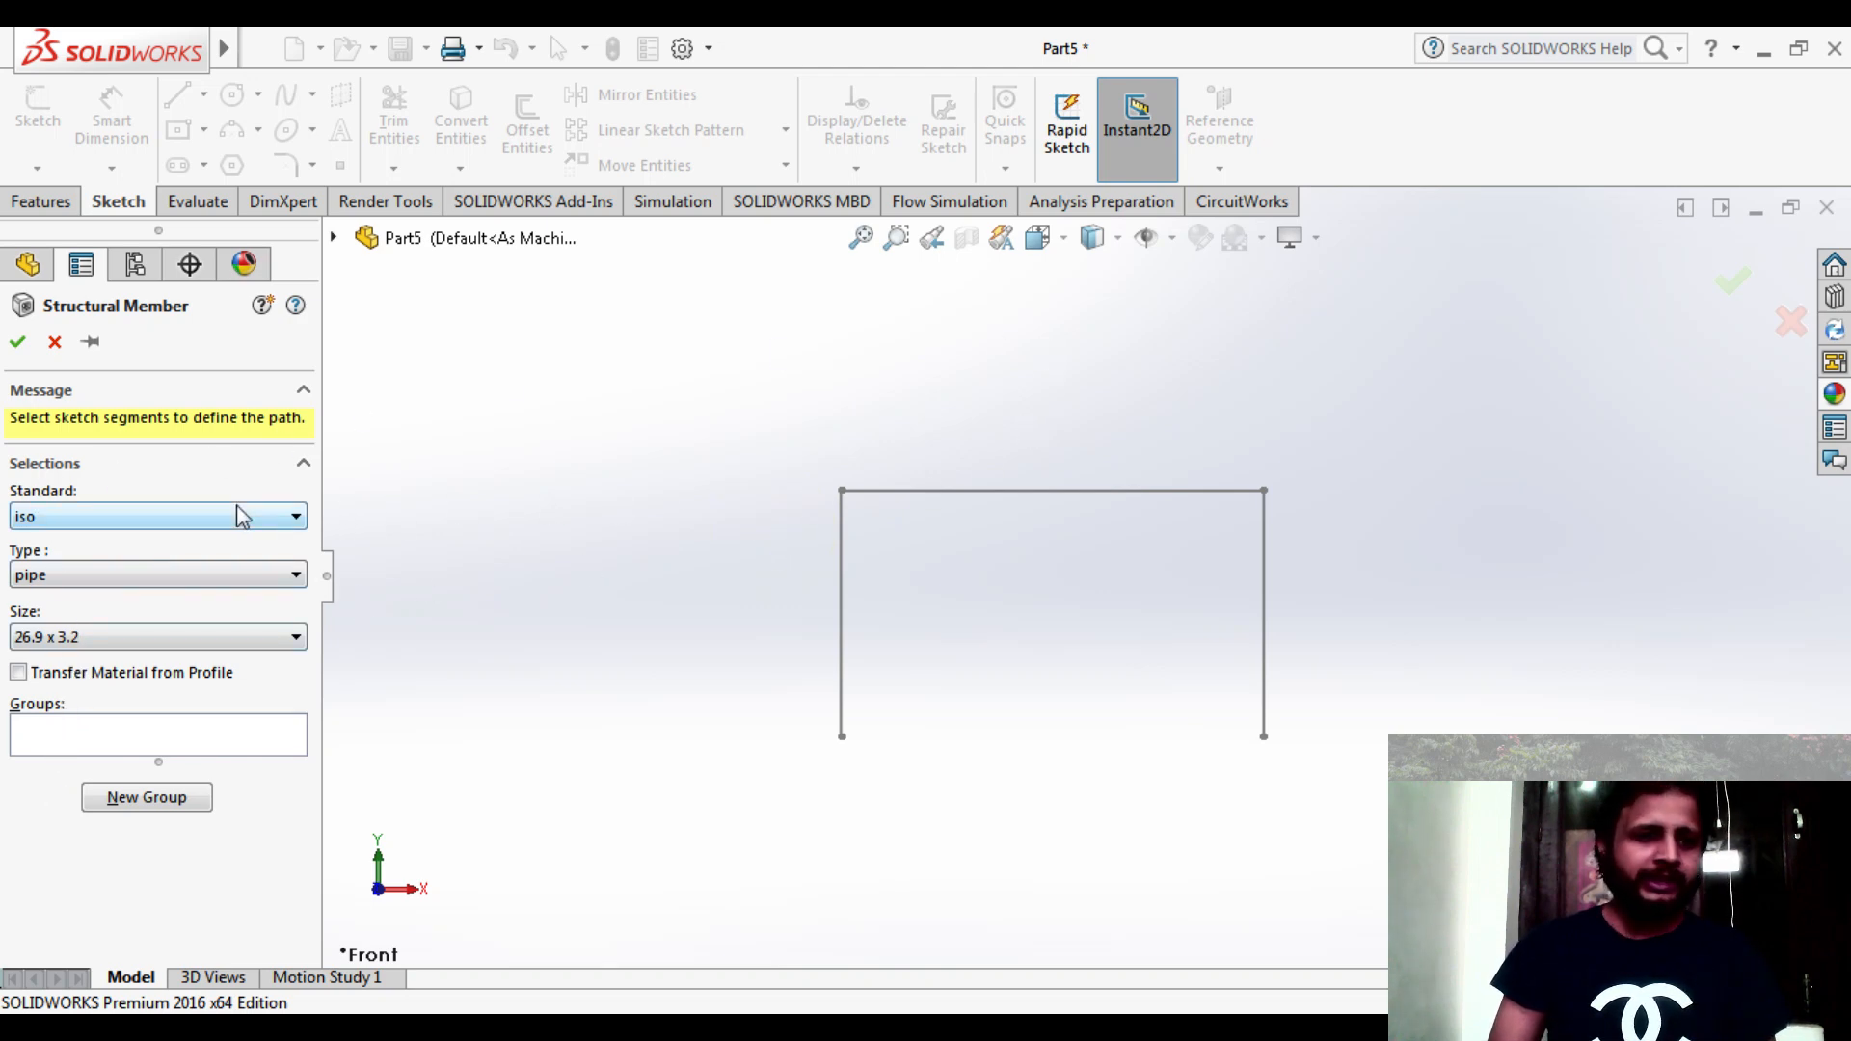
pyautogui.click(58, 579)
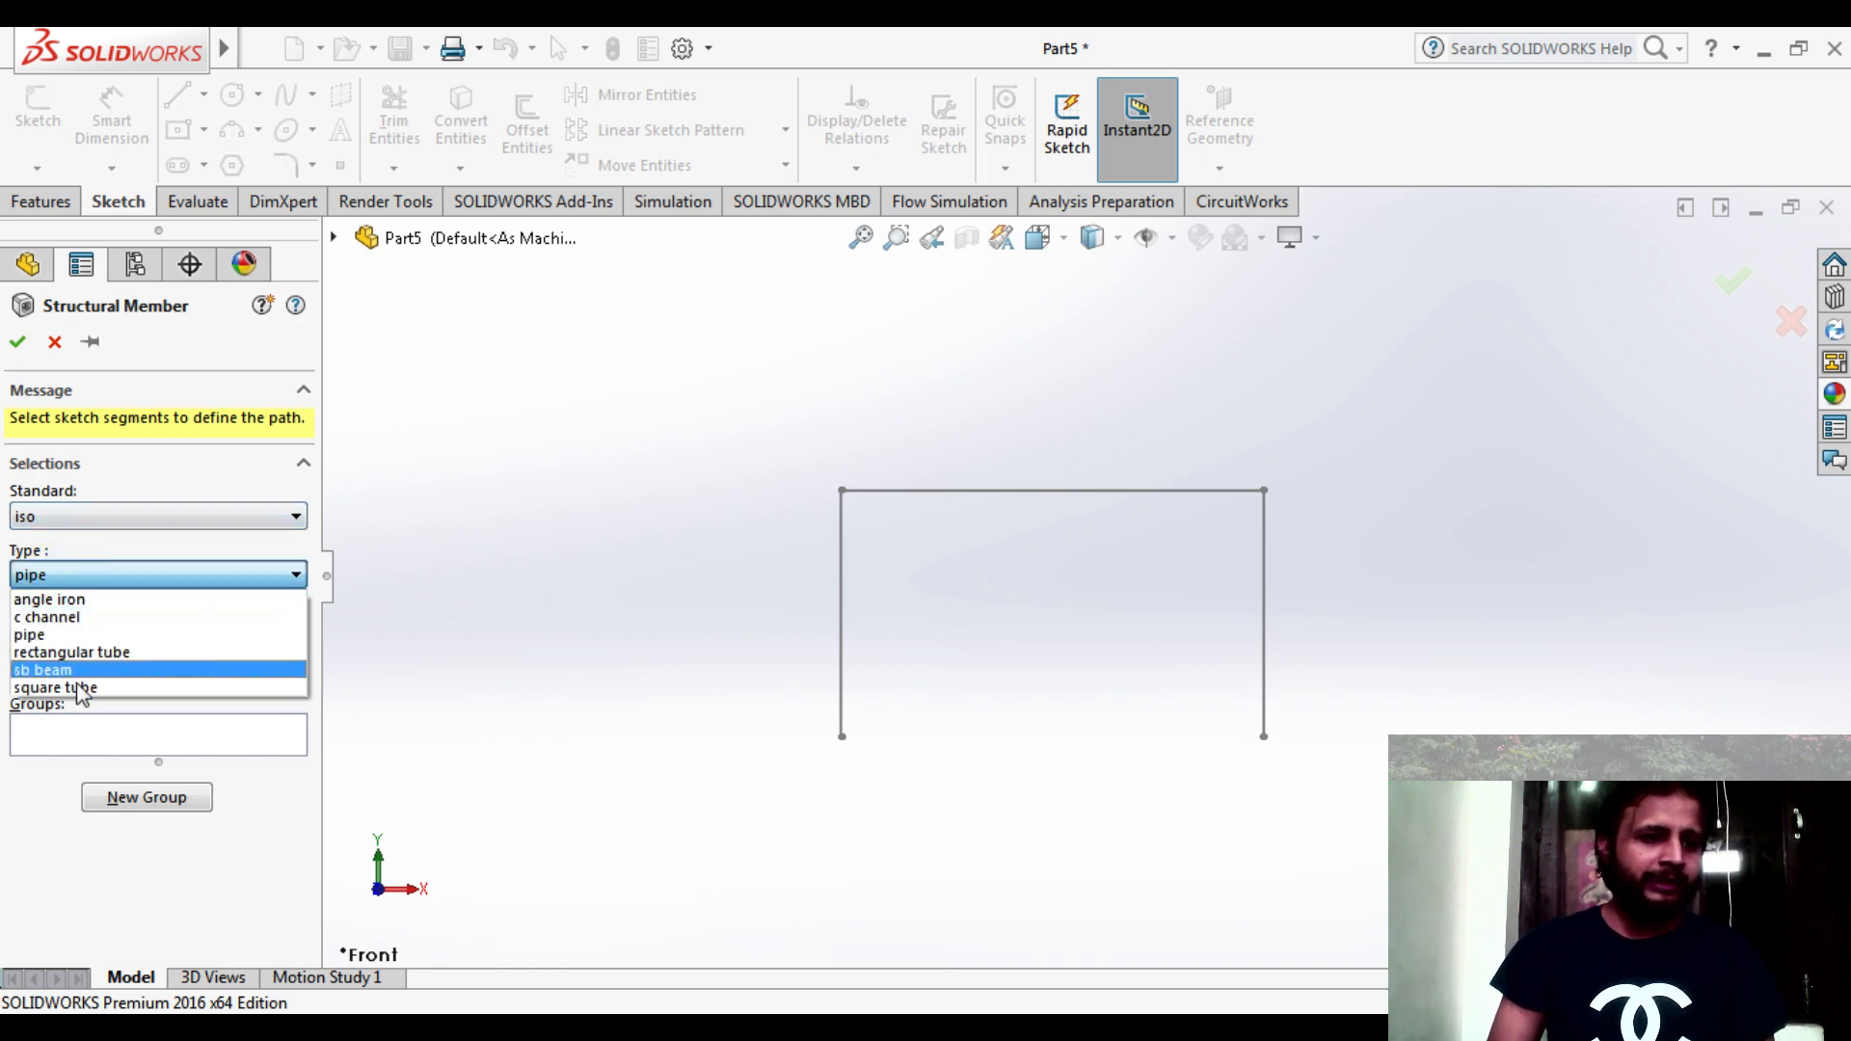
pyautogui.click(79, 573)
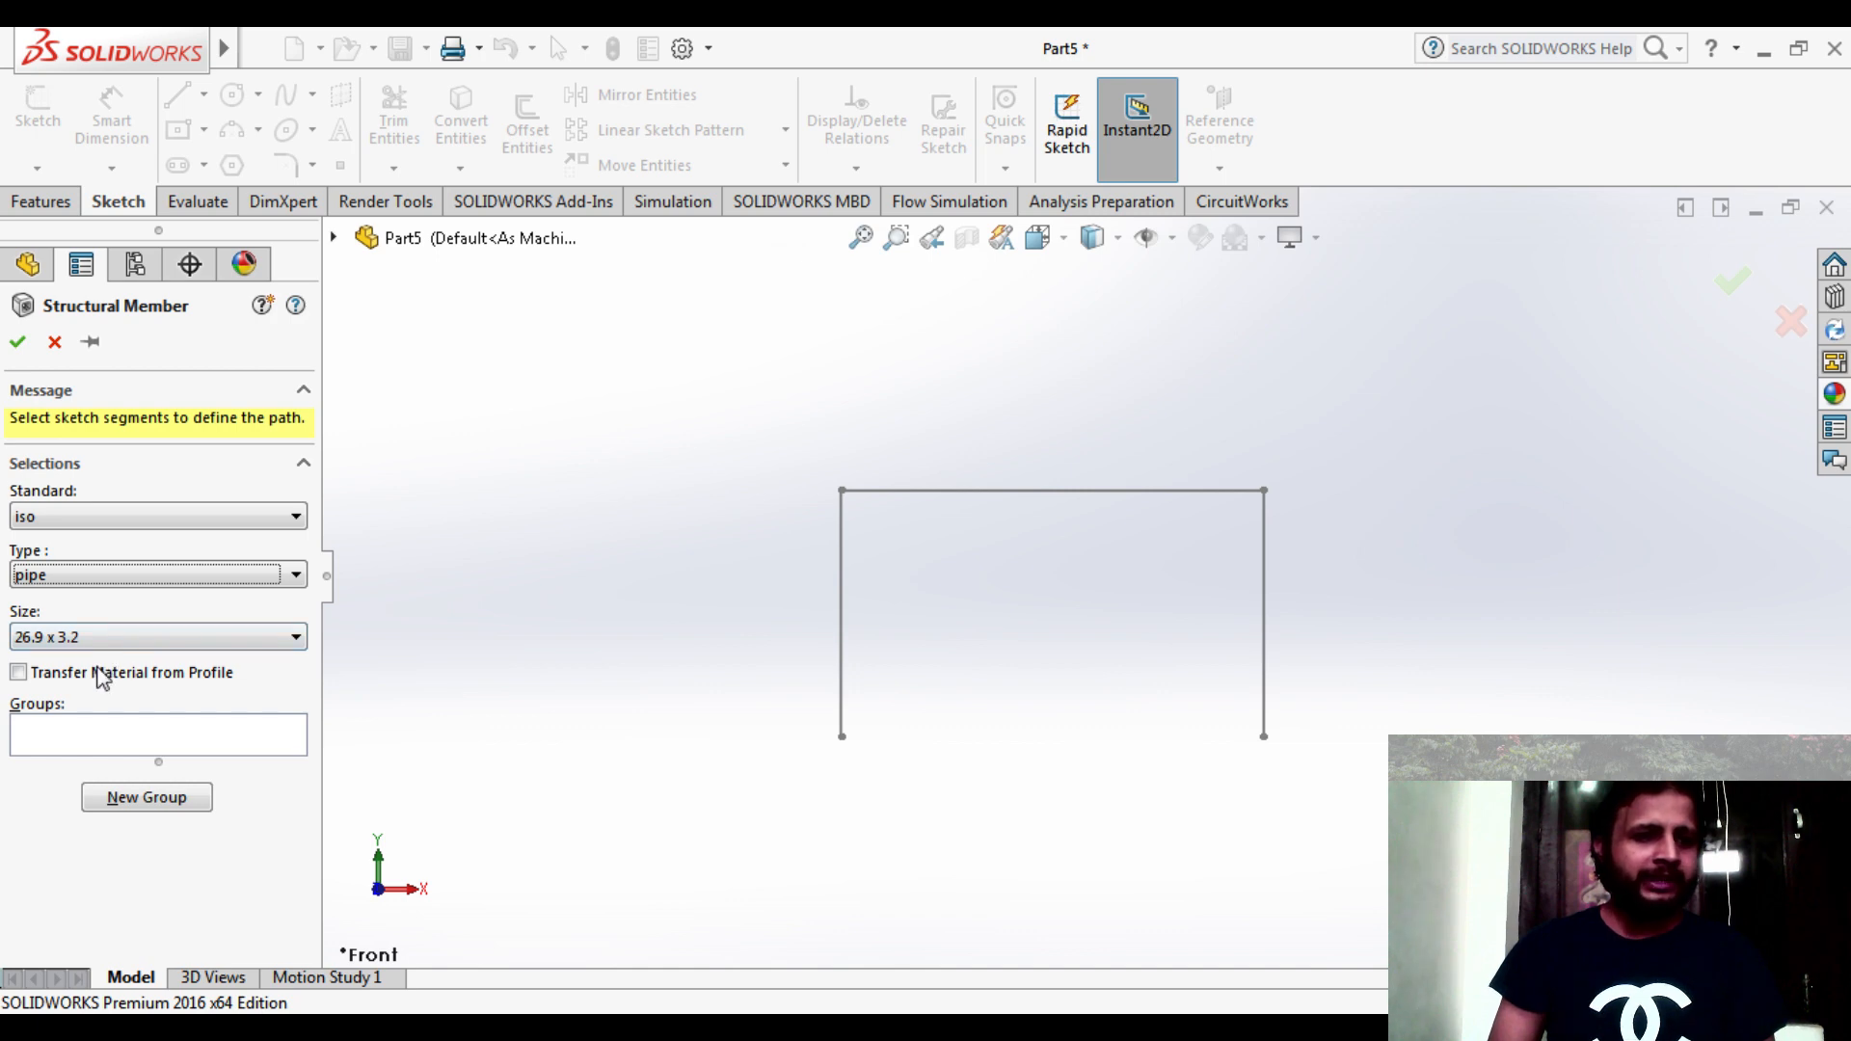
pyautogui.click(48, 637)
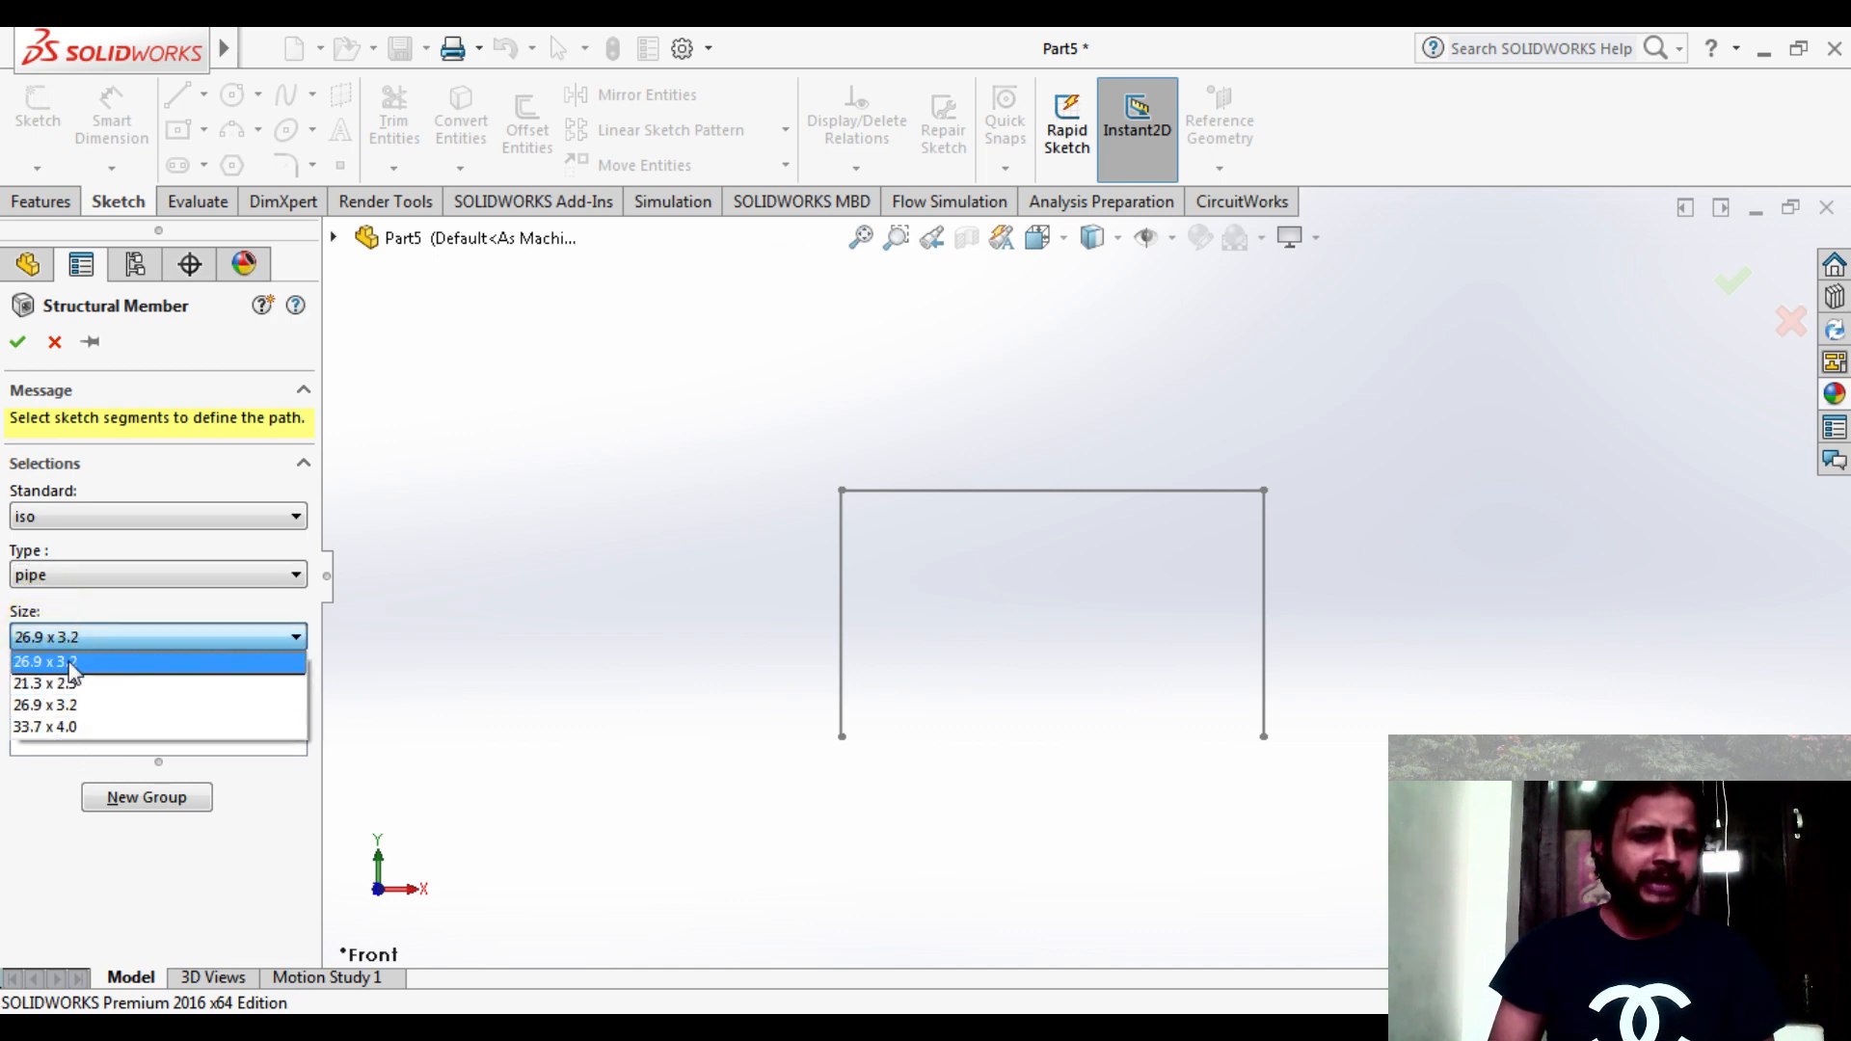
pyautogui.click(65, 644)
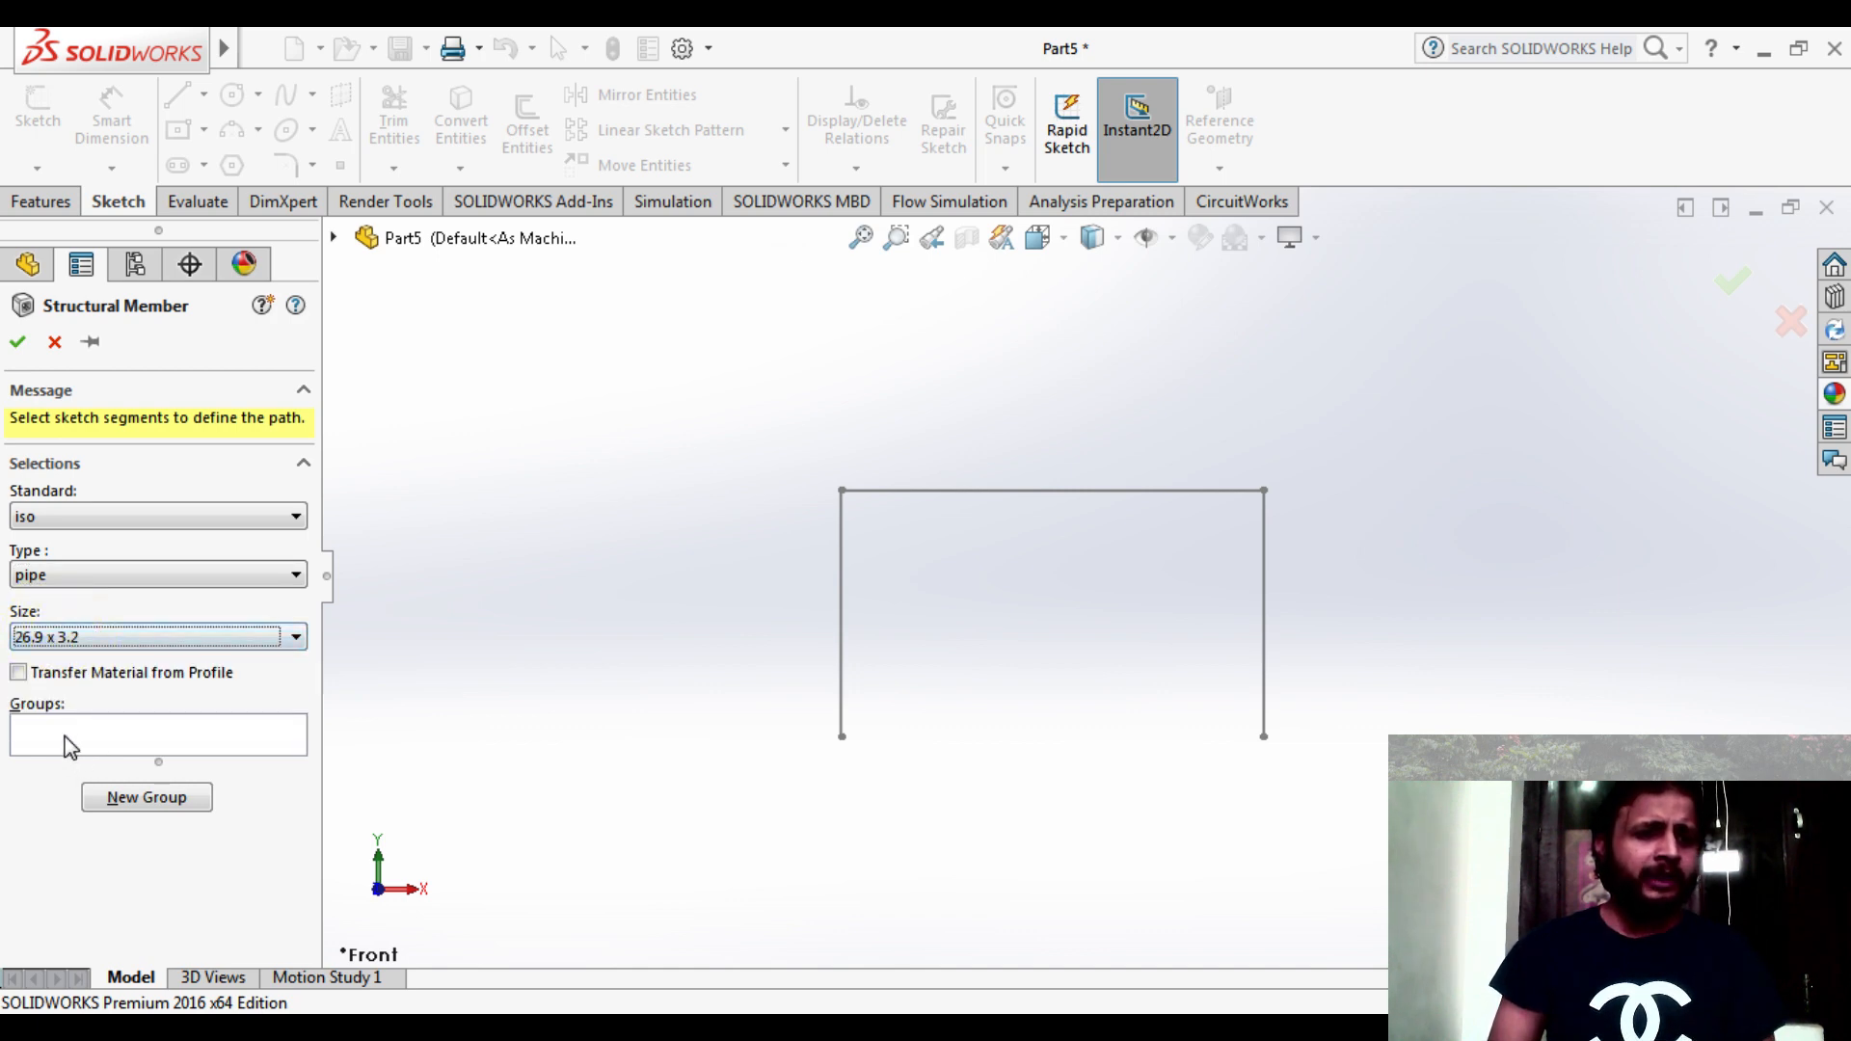
# - Apply the pipe member to the left vertical, horizontal and right vertical sketch lines as one group
pyautogui.click(69, 748)
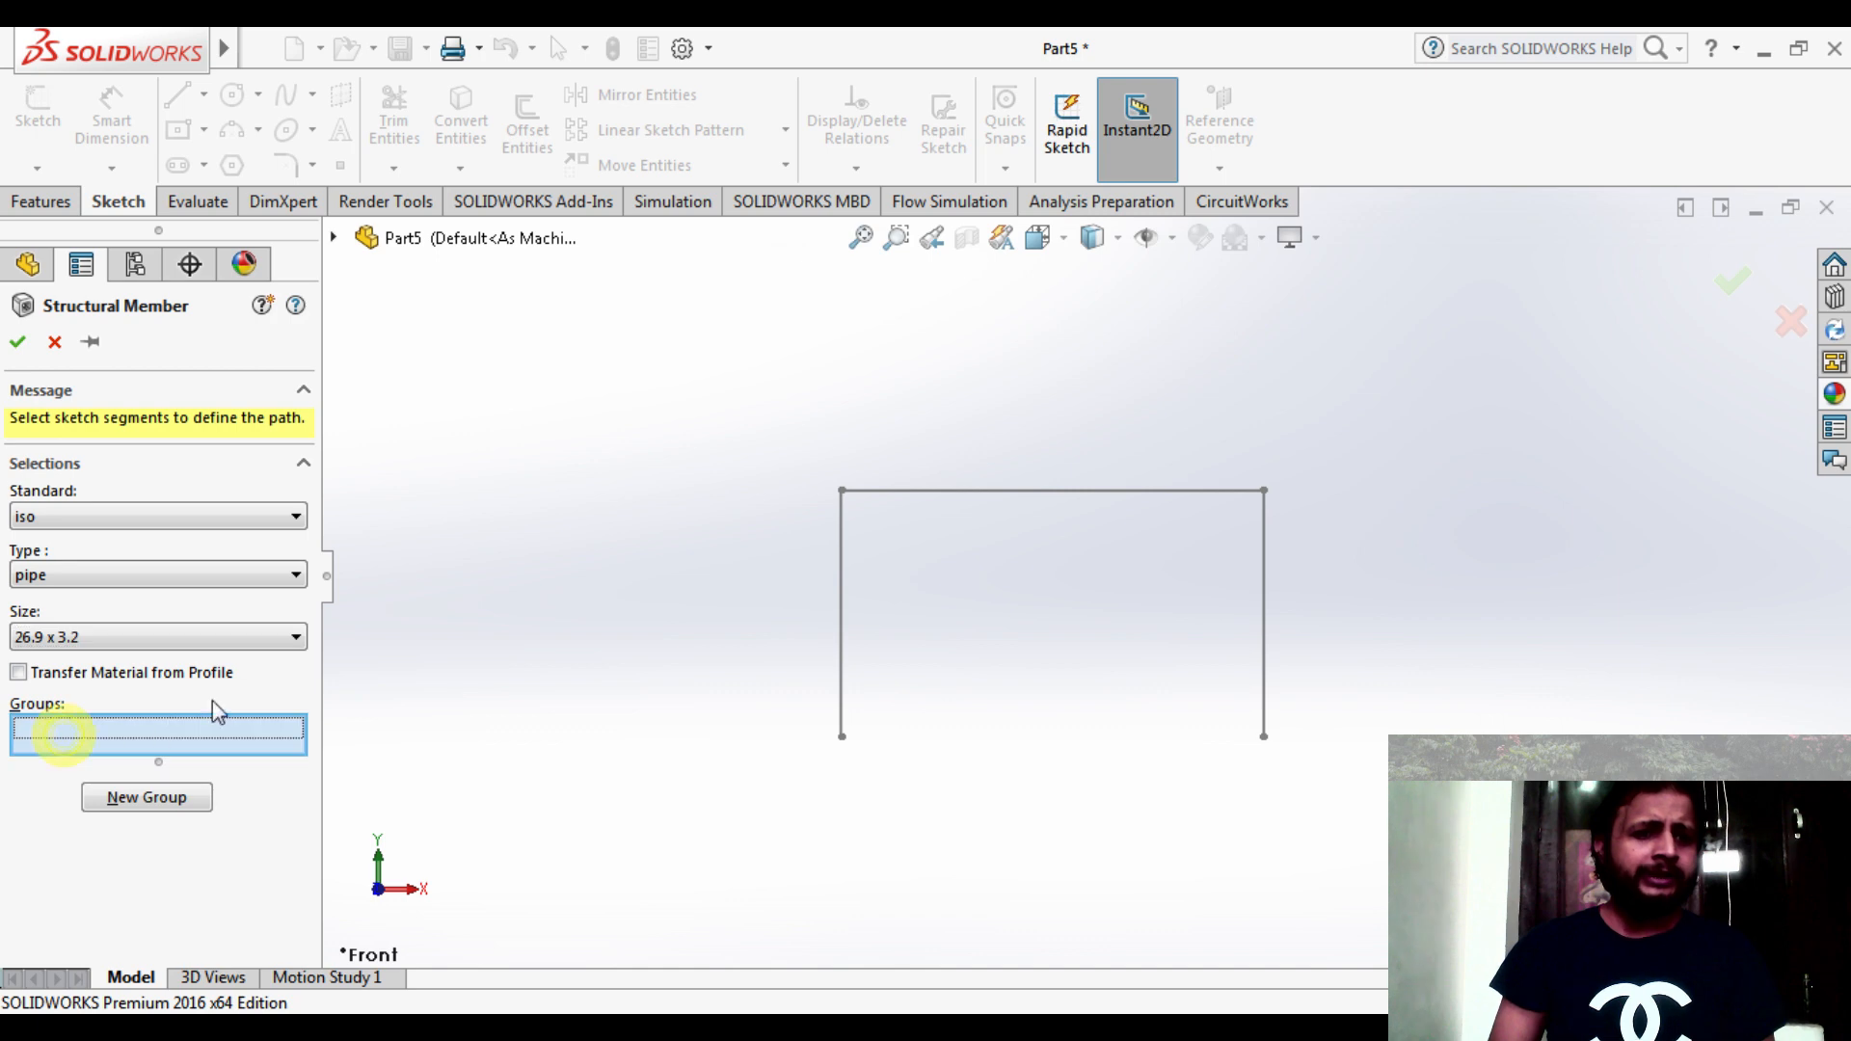
pyautogui.click(840, 611)
pyautogui.click(969, 496)
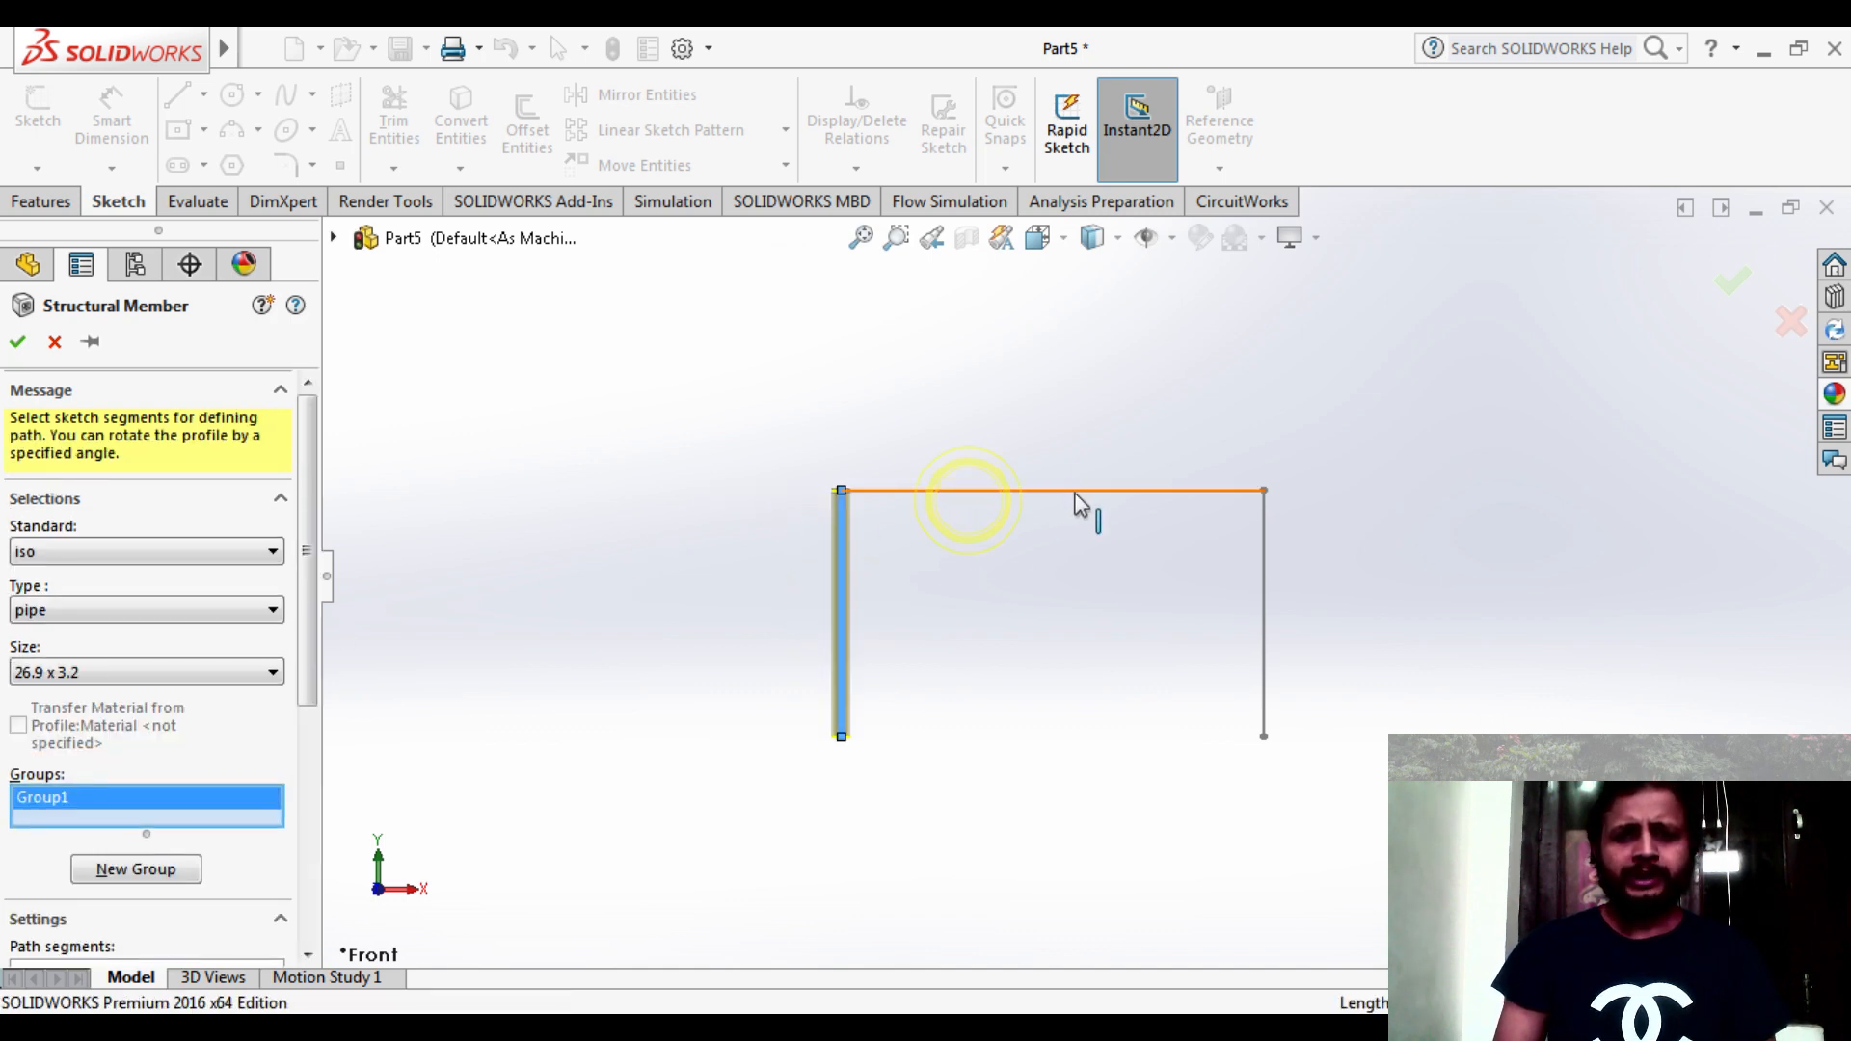
pyautogui.click(1084, 493)
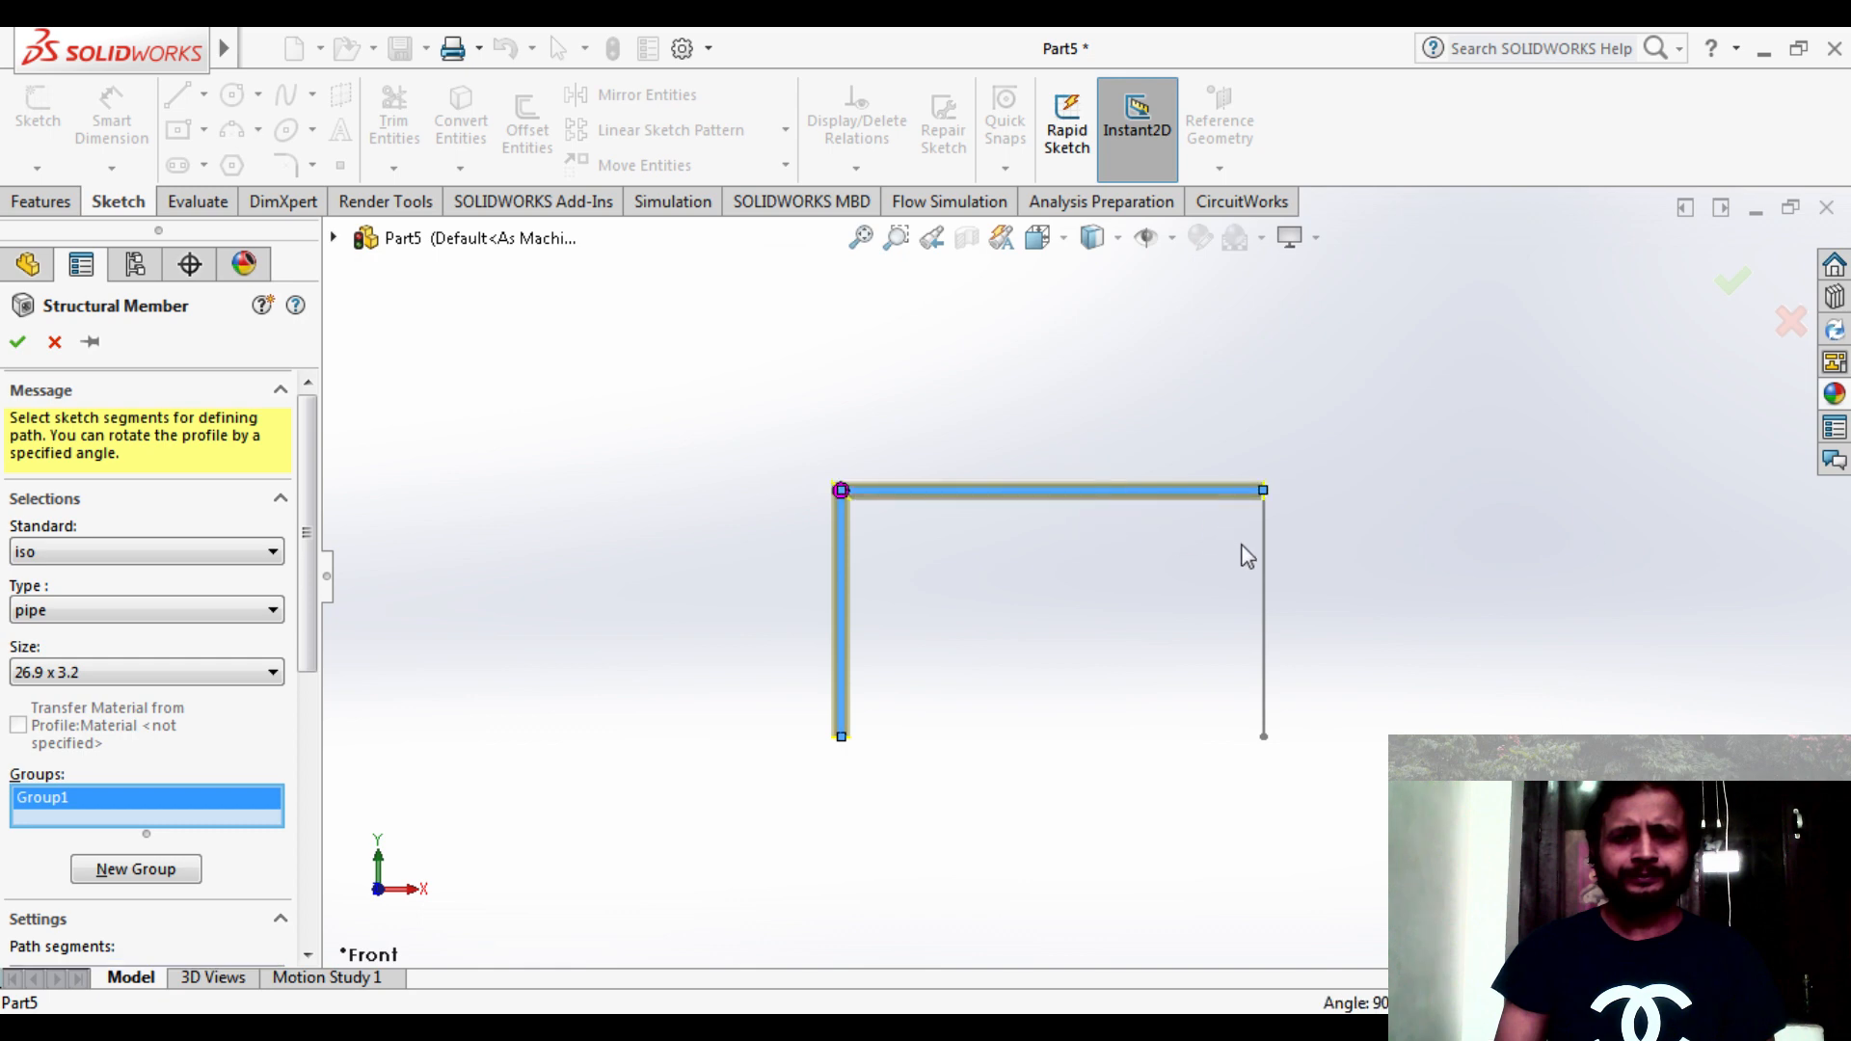
pyautogui.click(1263, 571)
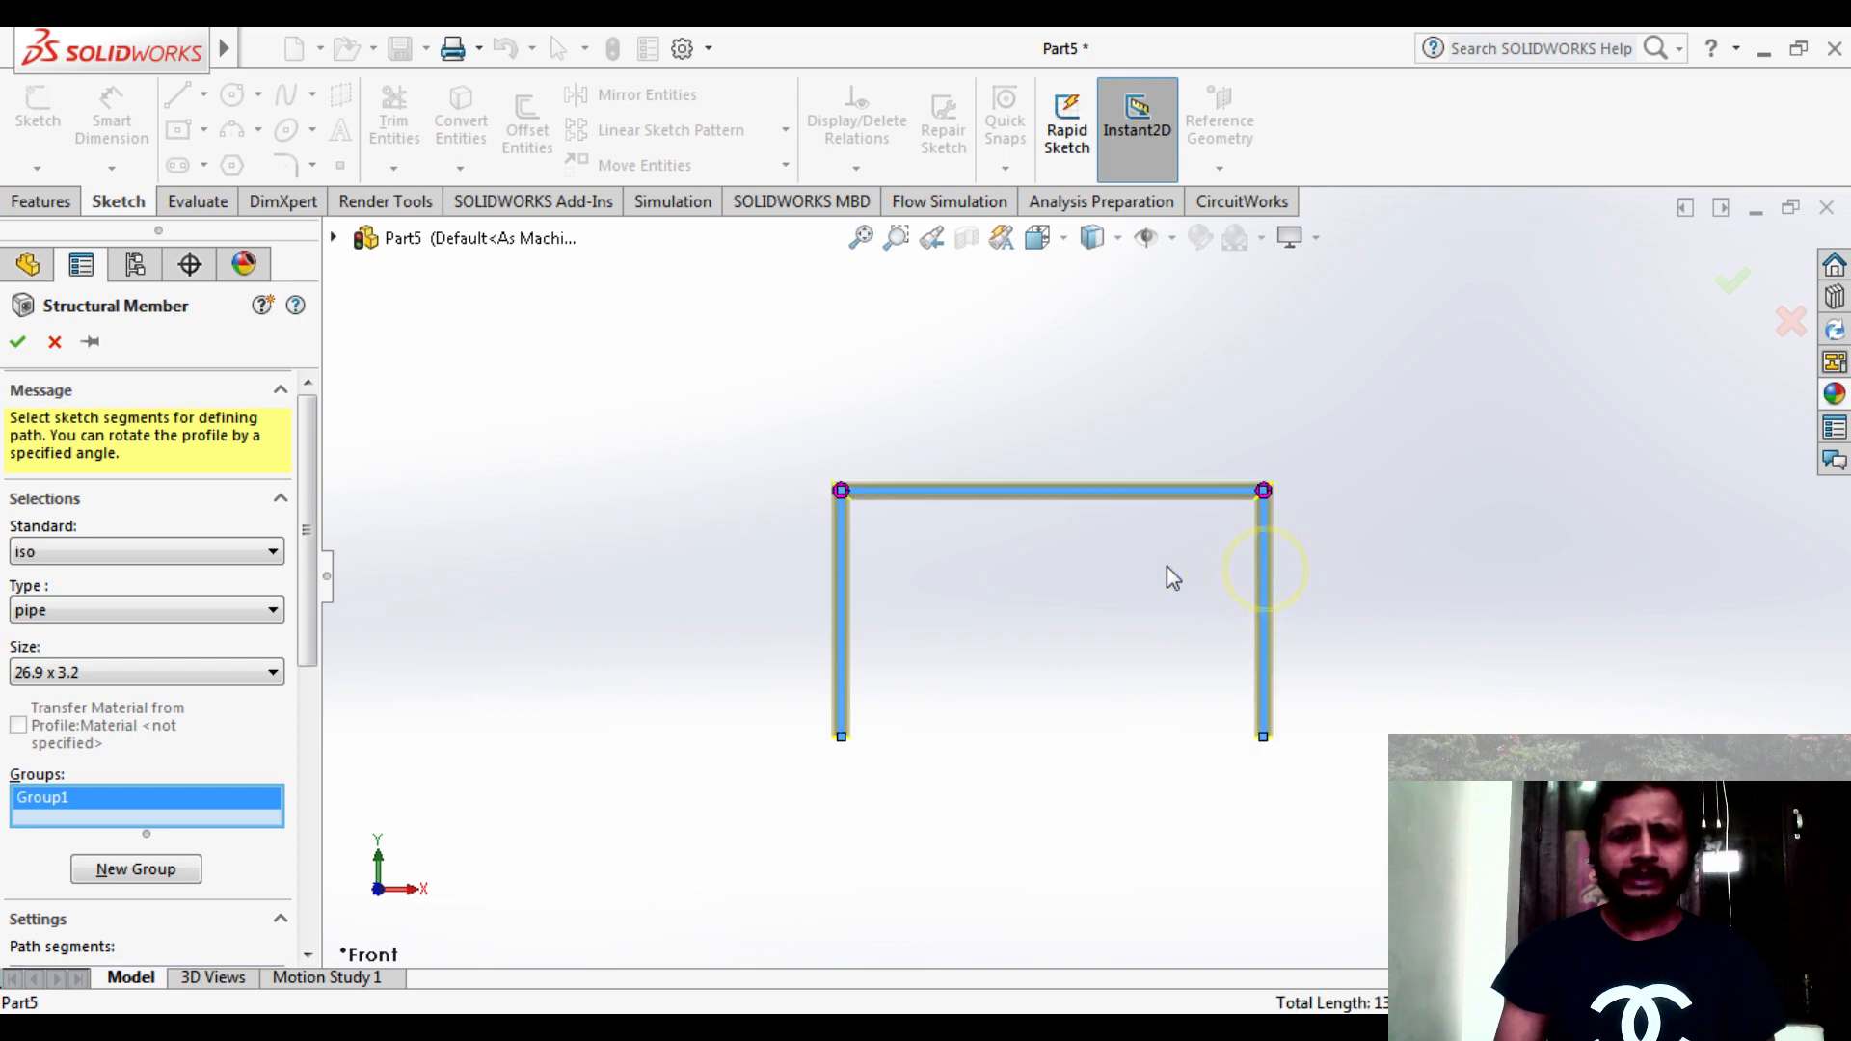
pyautogui.click(17, 341)
# - Examine the finished pipe frame and its corner joints in a rotated 3D view
pyautogui.scroll(-3, 1068, 546)
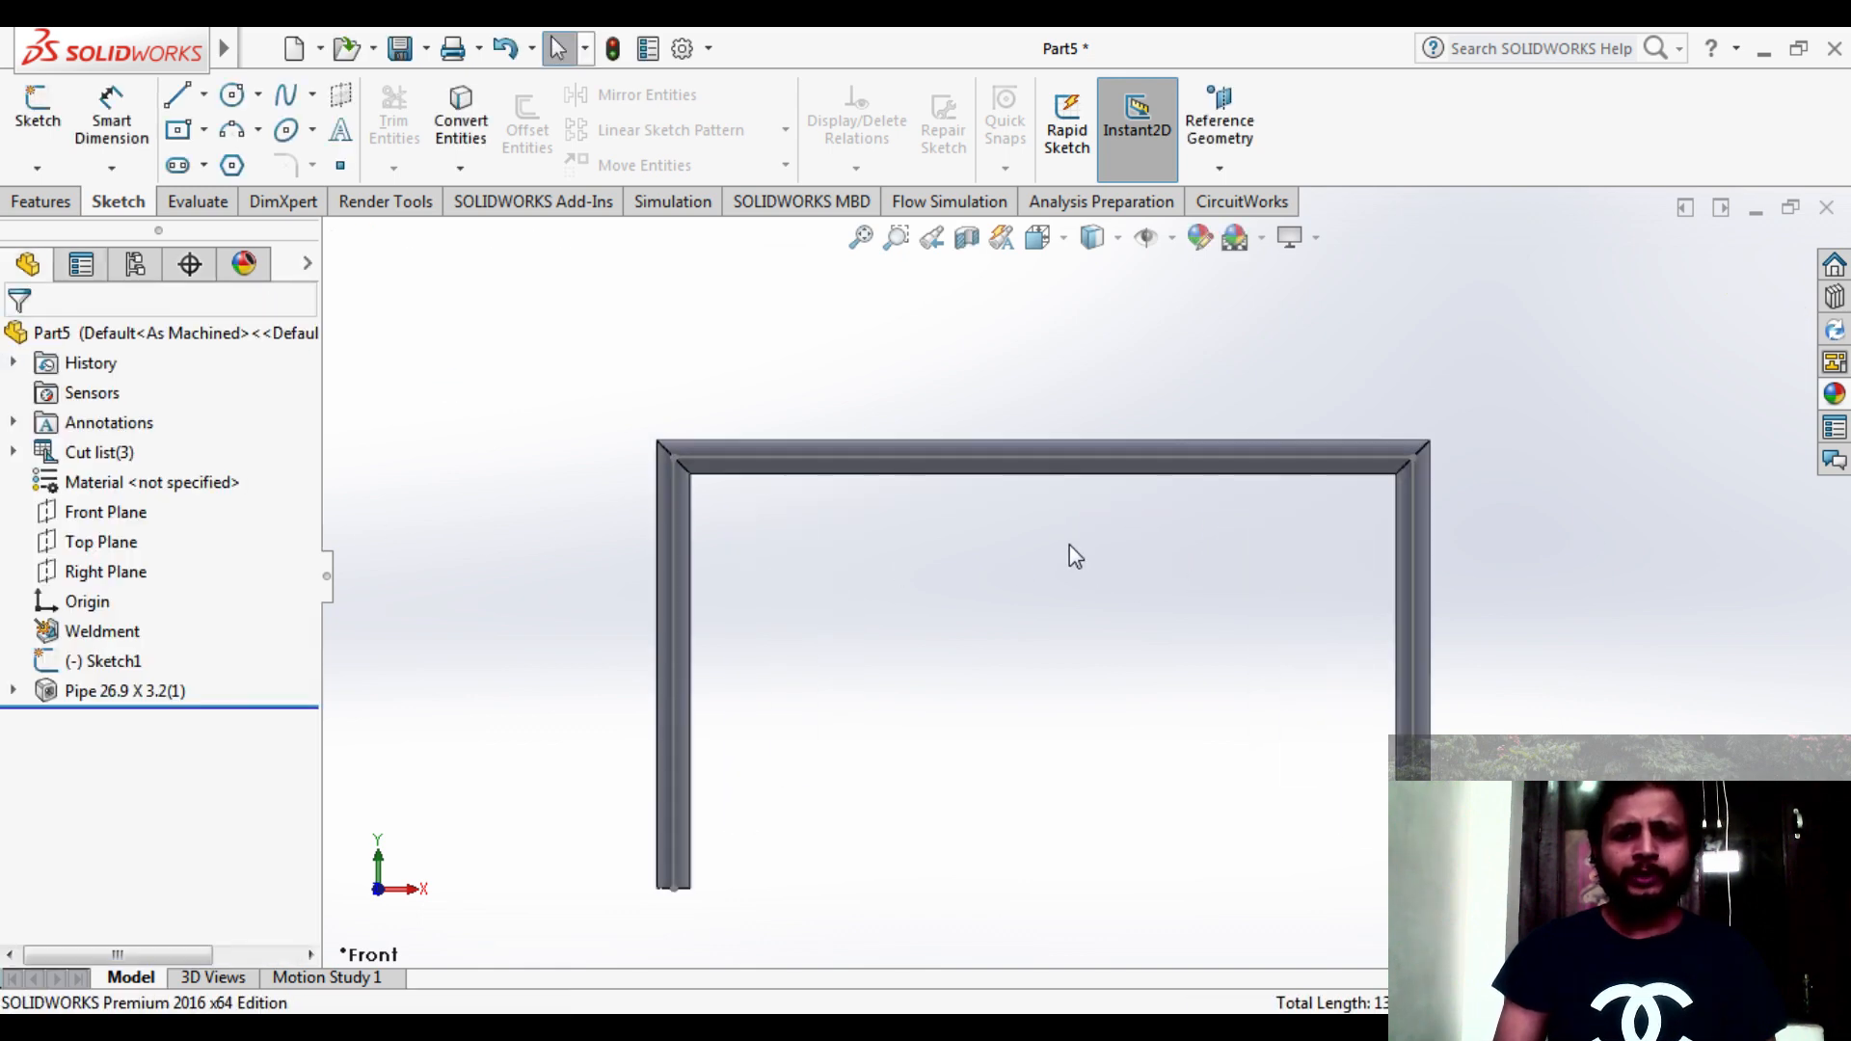
pyautogui.scroll(3, 1008, 592)
pyautogui.moveTo(894, 624); pyautogui.dragTo(1045, 627, button='middle')
pyautogui.scroll(-3, 1084, 565)
pyautogui.scroll(4, 1078, 555)
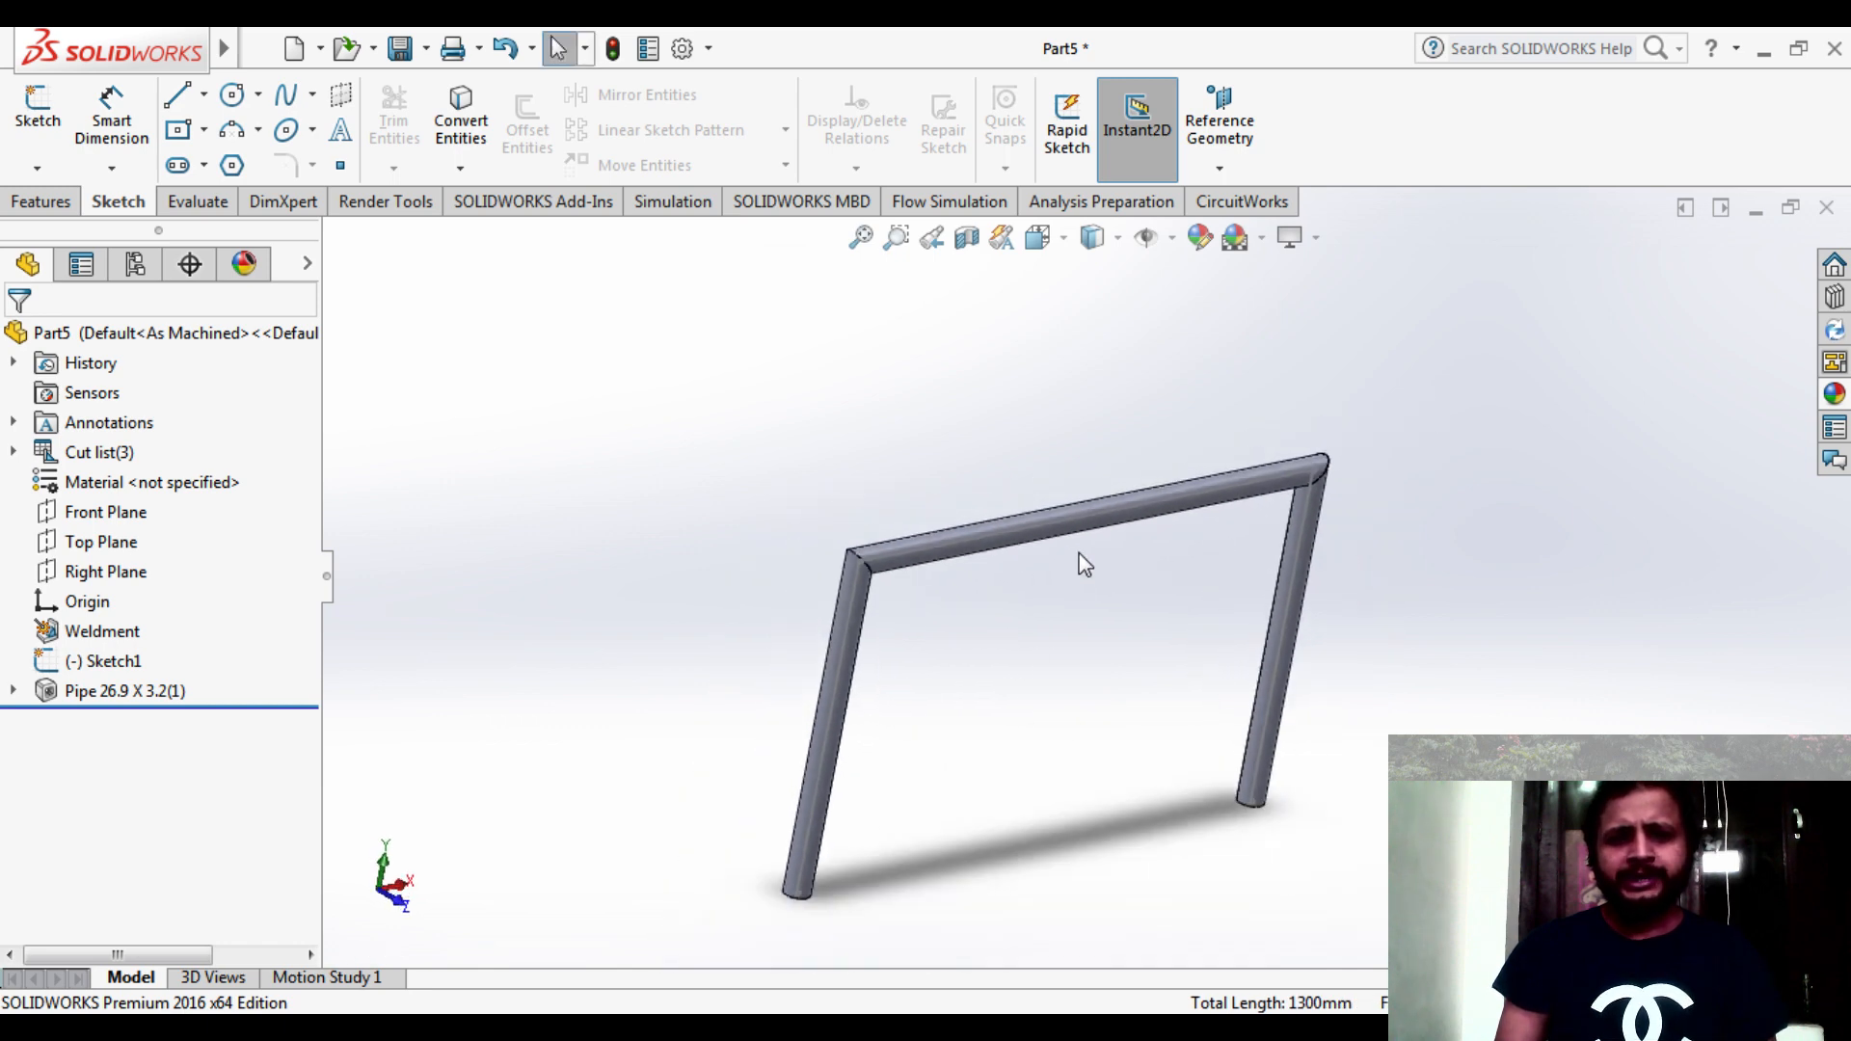
pyautogui.scroll(-2, 1096, 588)
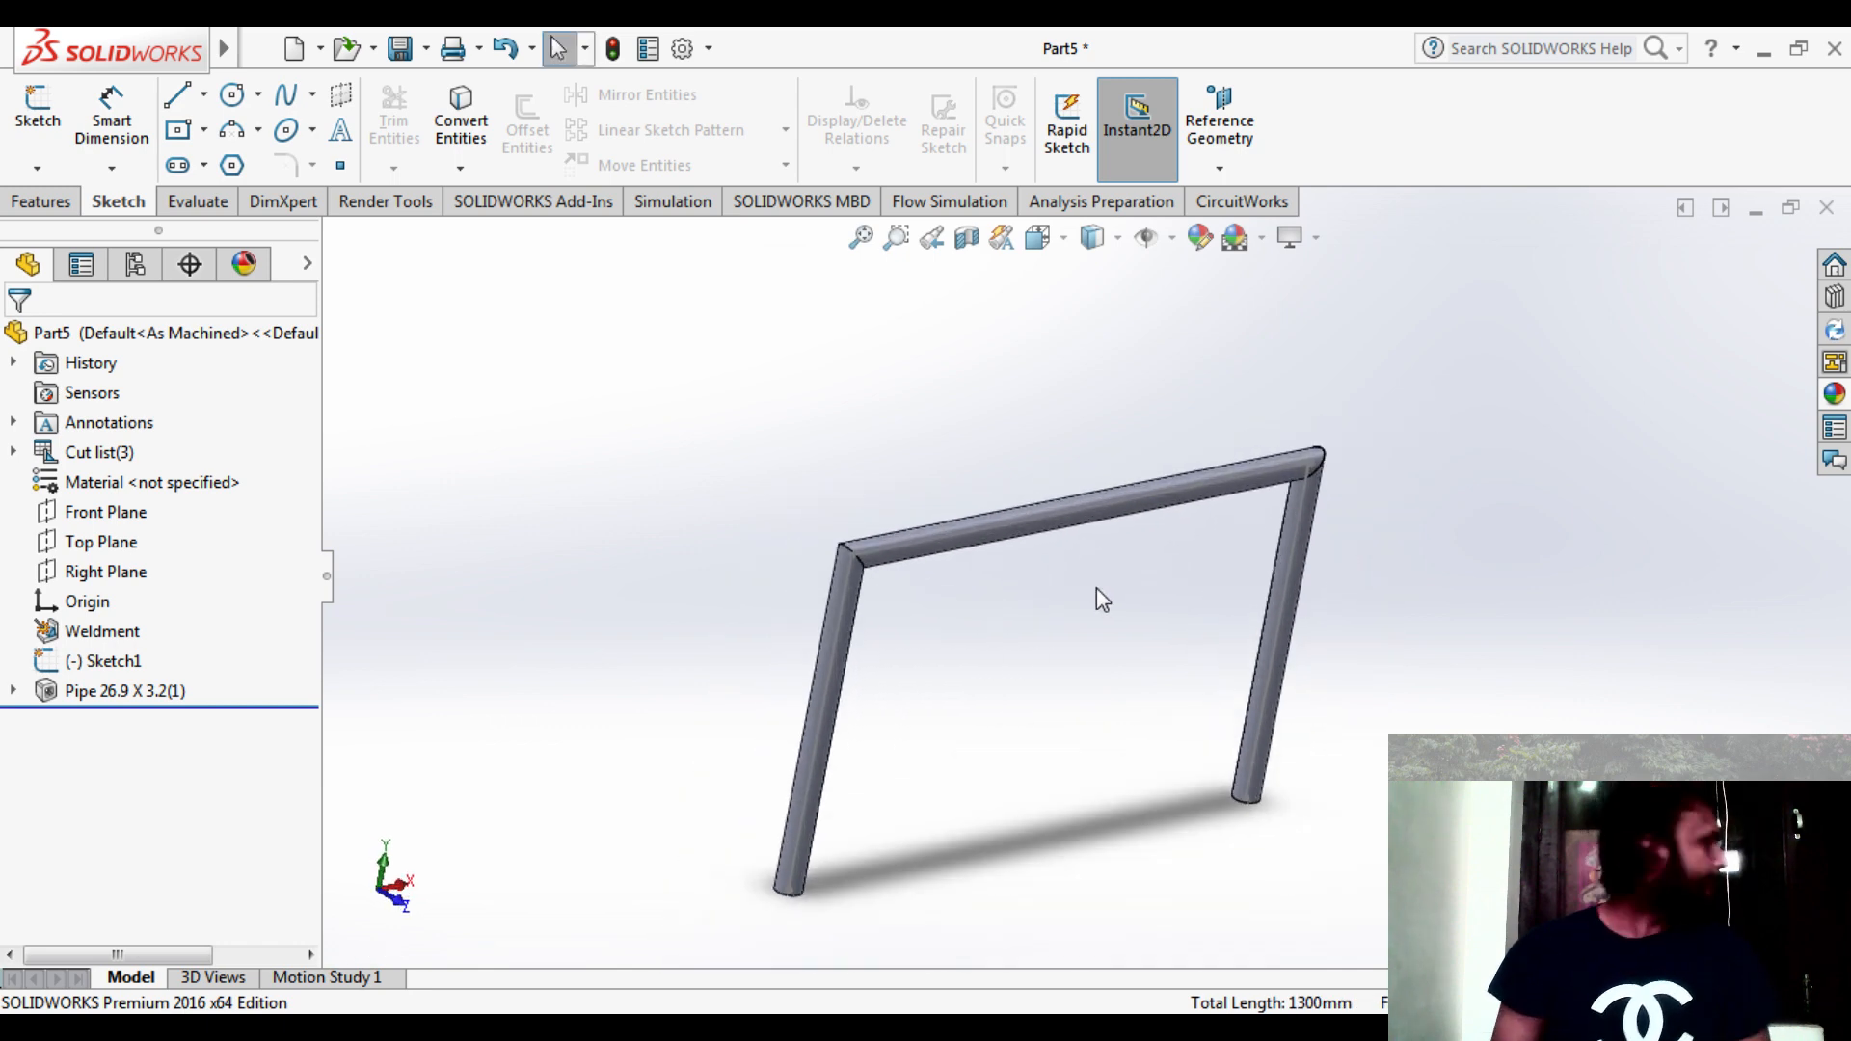
pyautogui.scroll(1, 1096, 588)
pyautogui.scroll(3, 1096, 588)
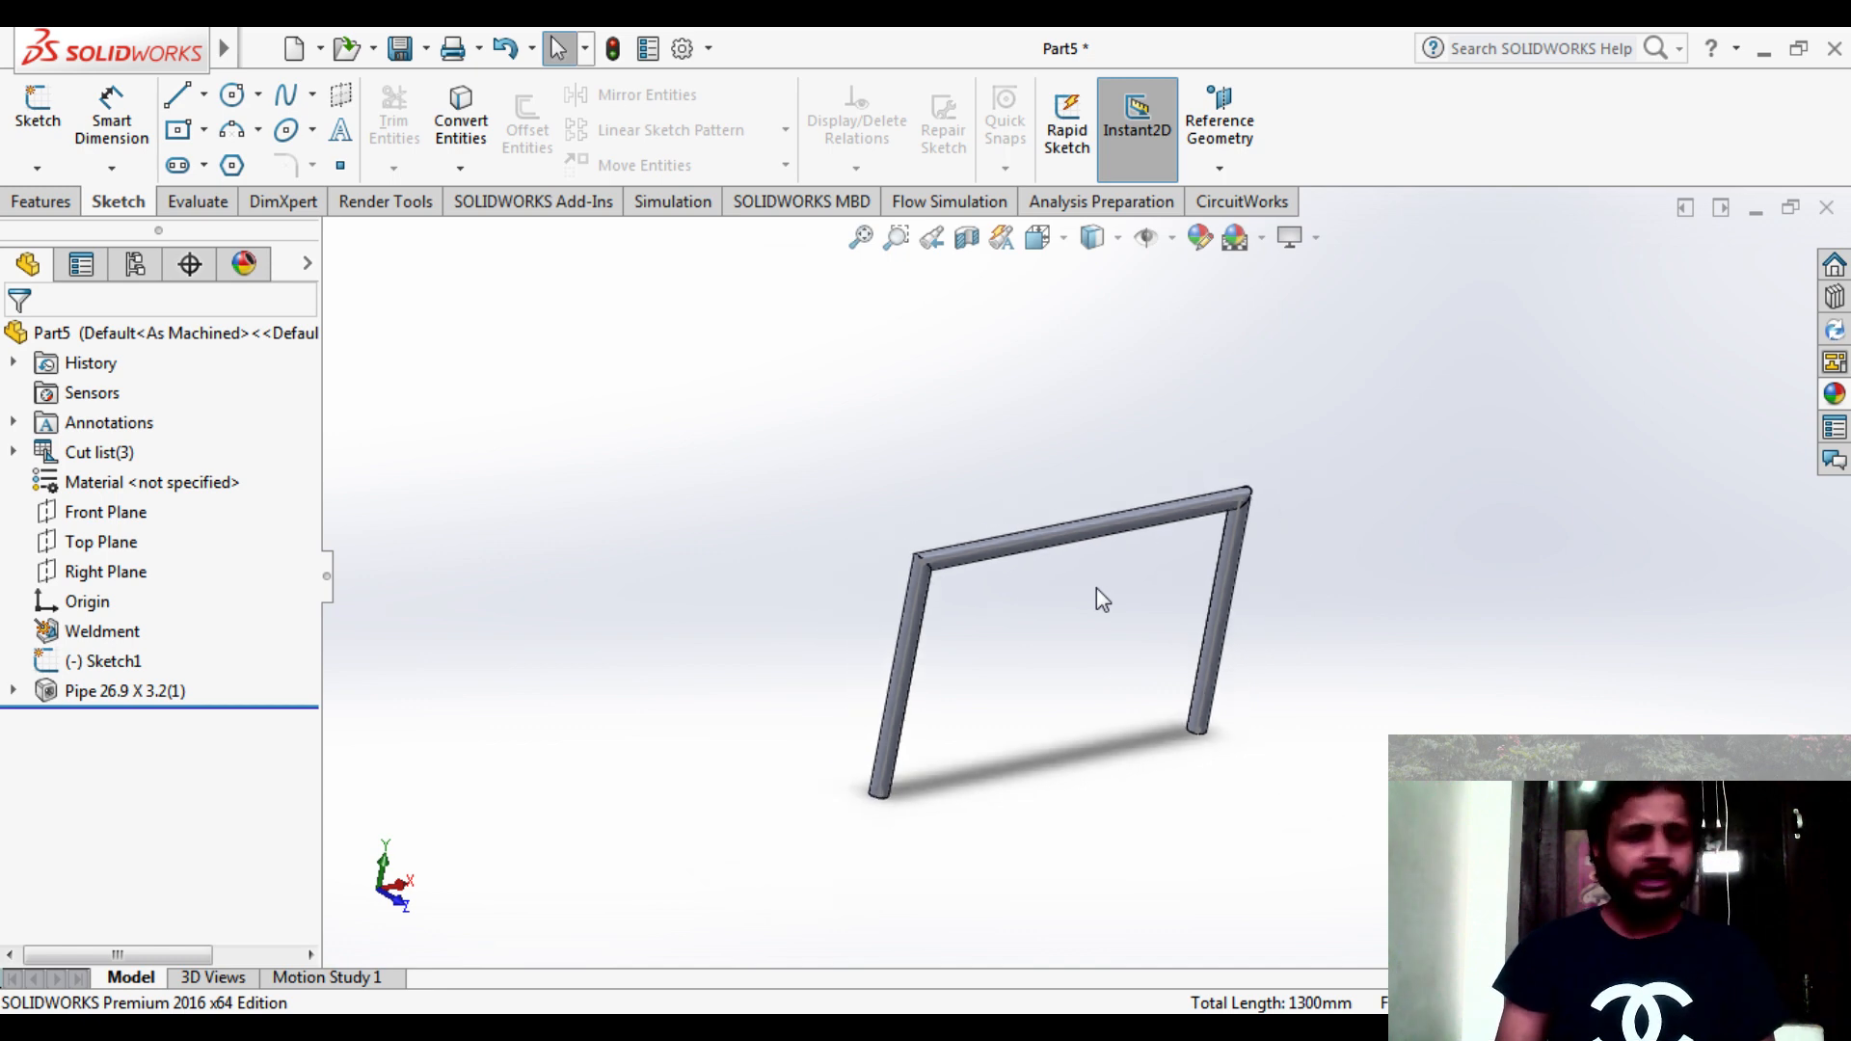
pyautogui.scroll(-3, 1096, 588)
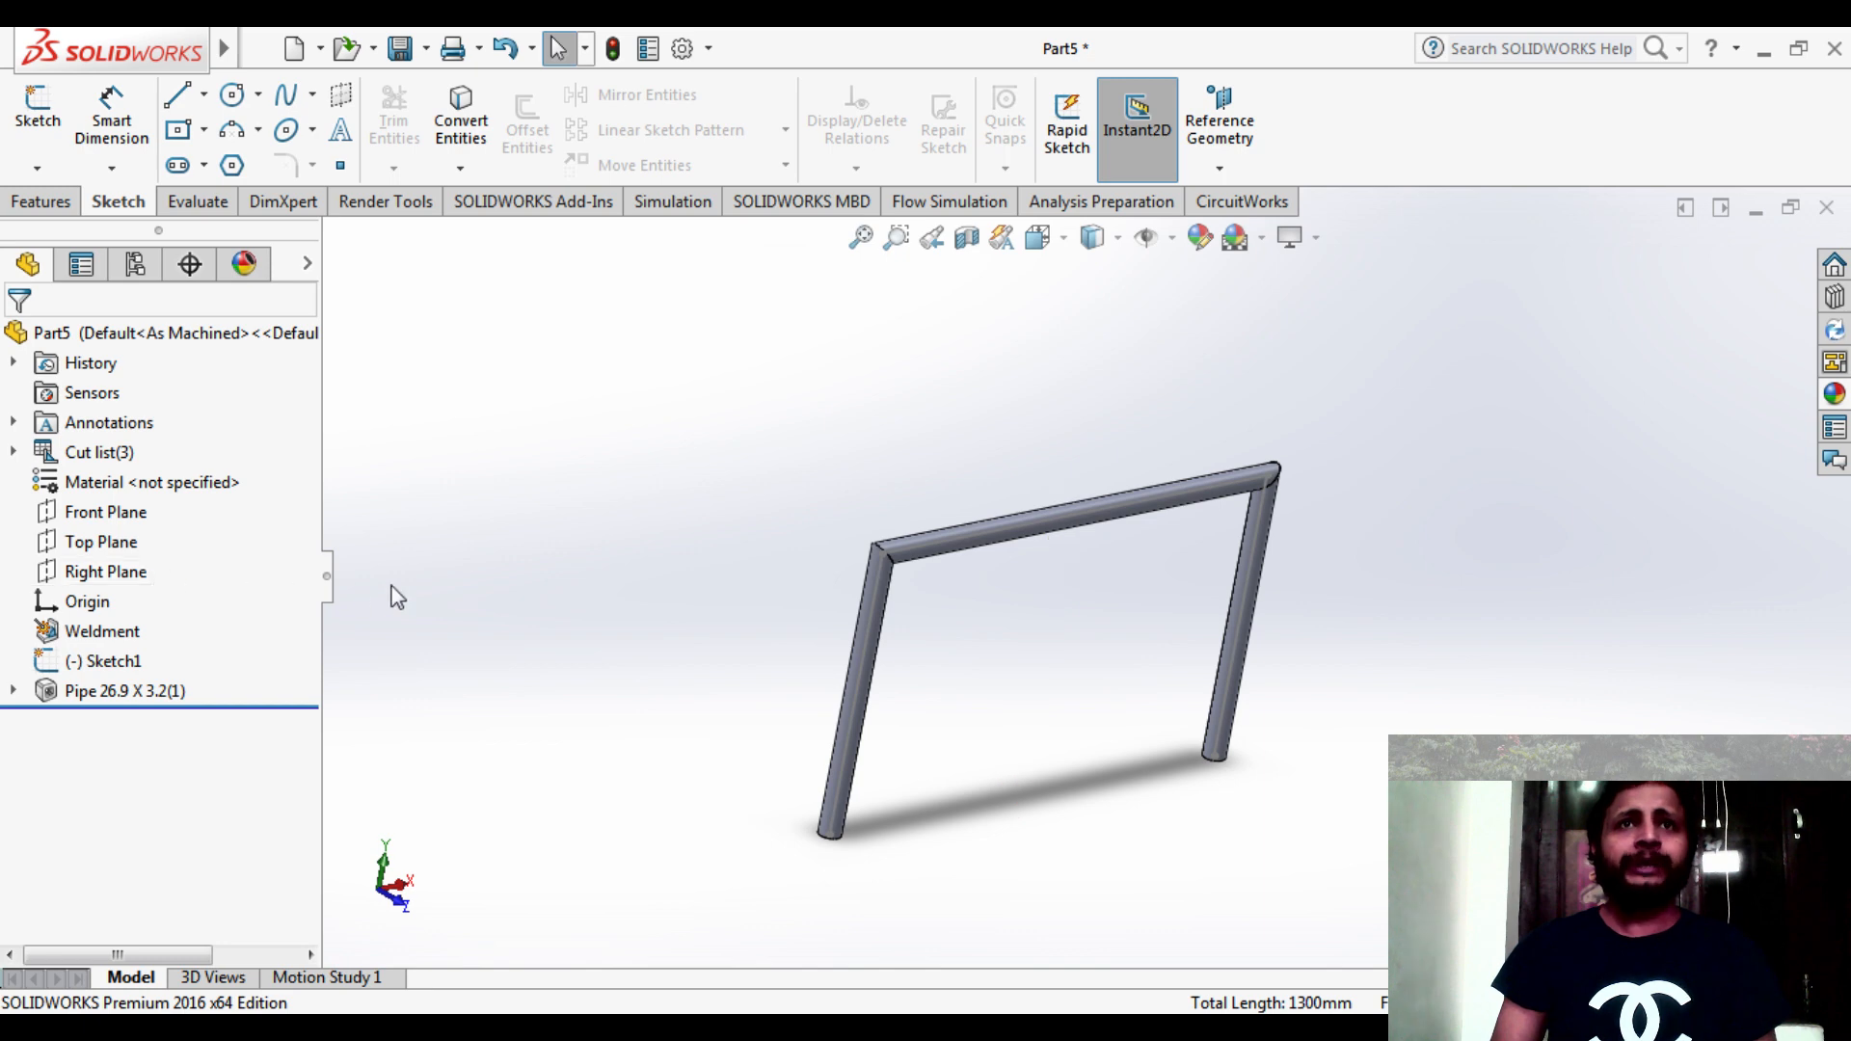
pyautogui.scroll(-2, 1116, 449)
pyautogui.scroll(2, 1116, 522)
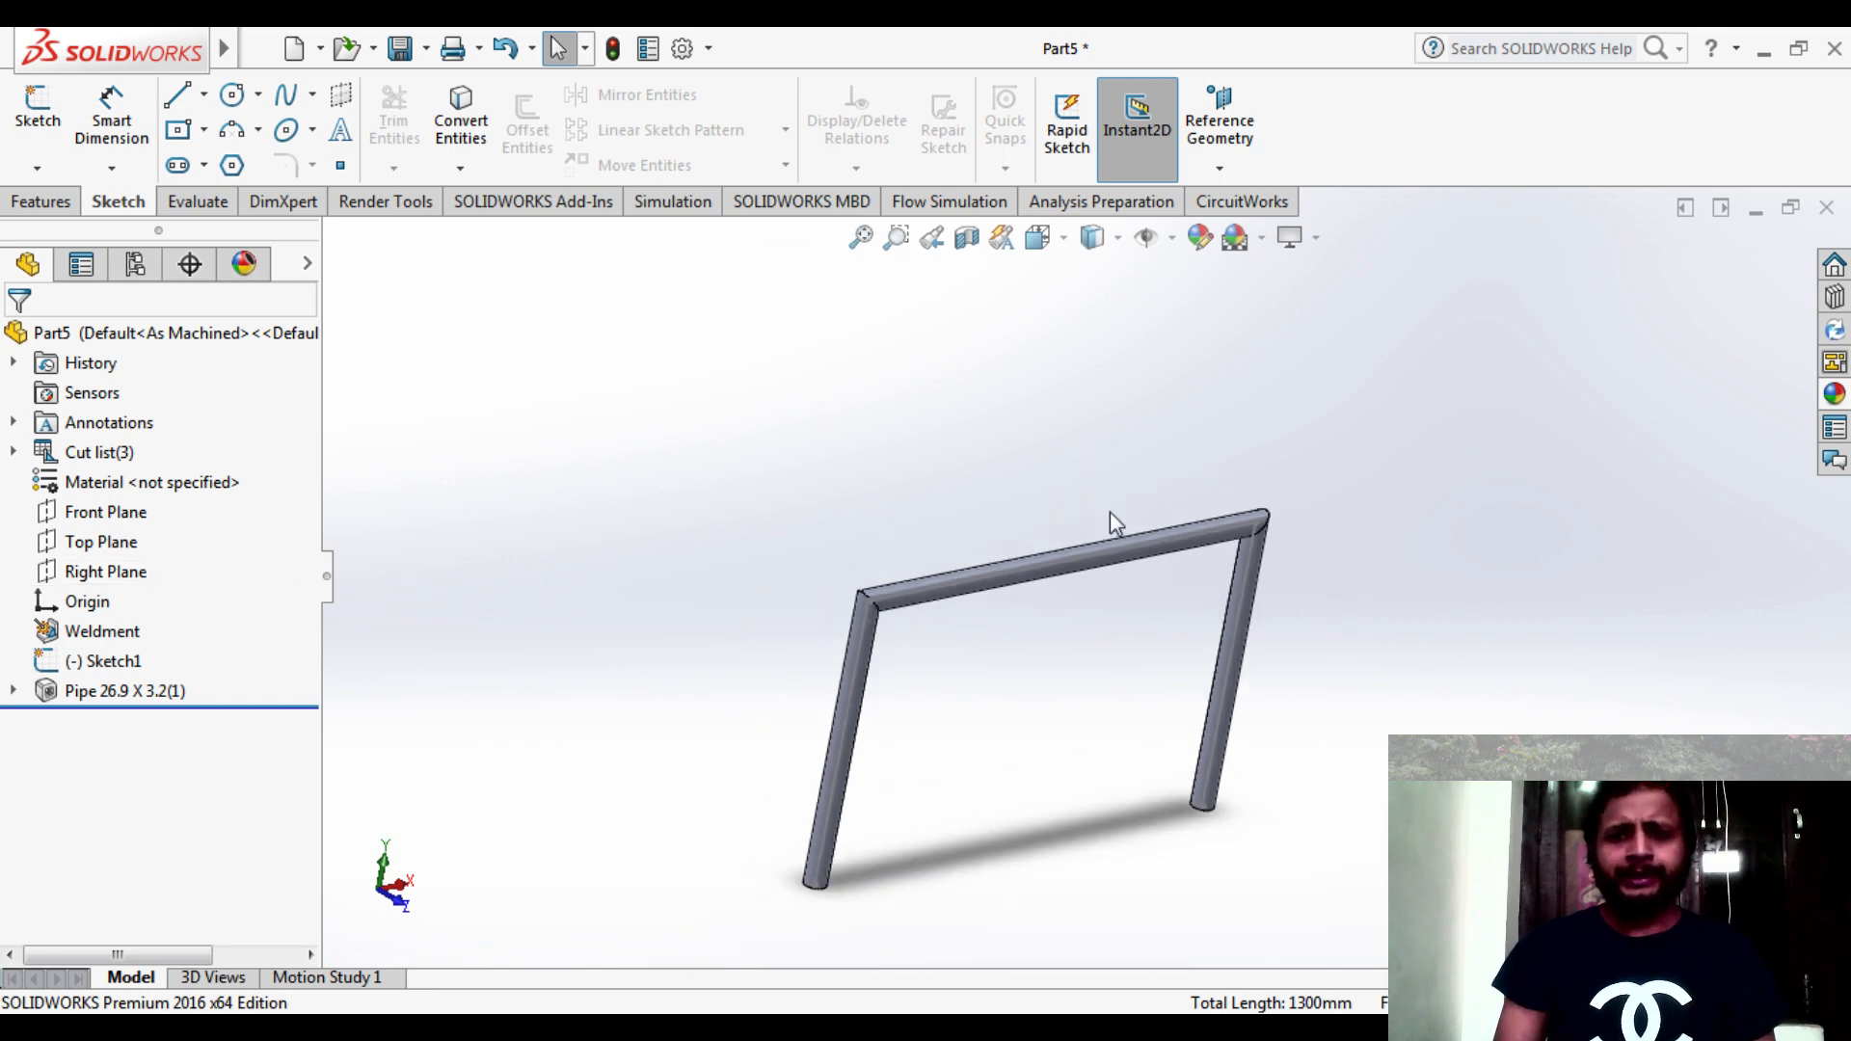
pyautogui.scroll(2, 1117, 689)
pyautogui.scroll(-2, 1107, 721)
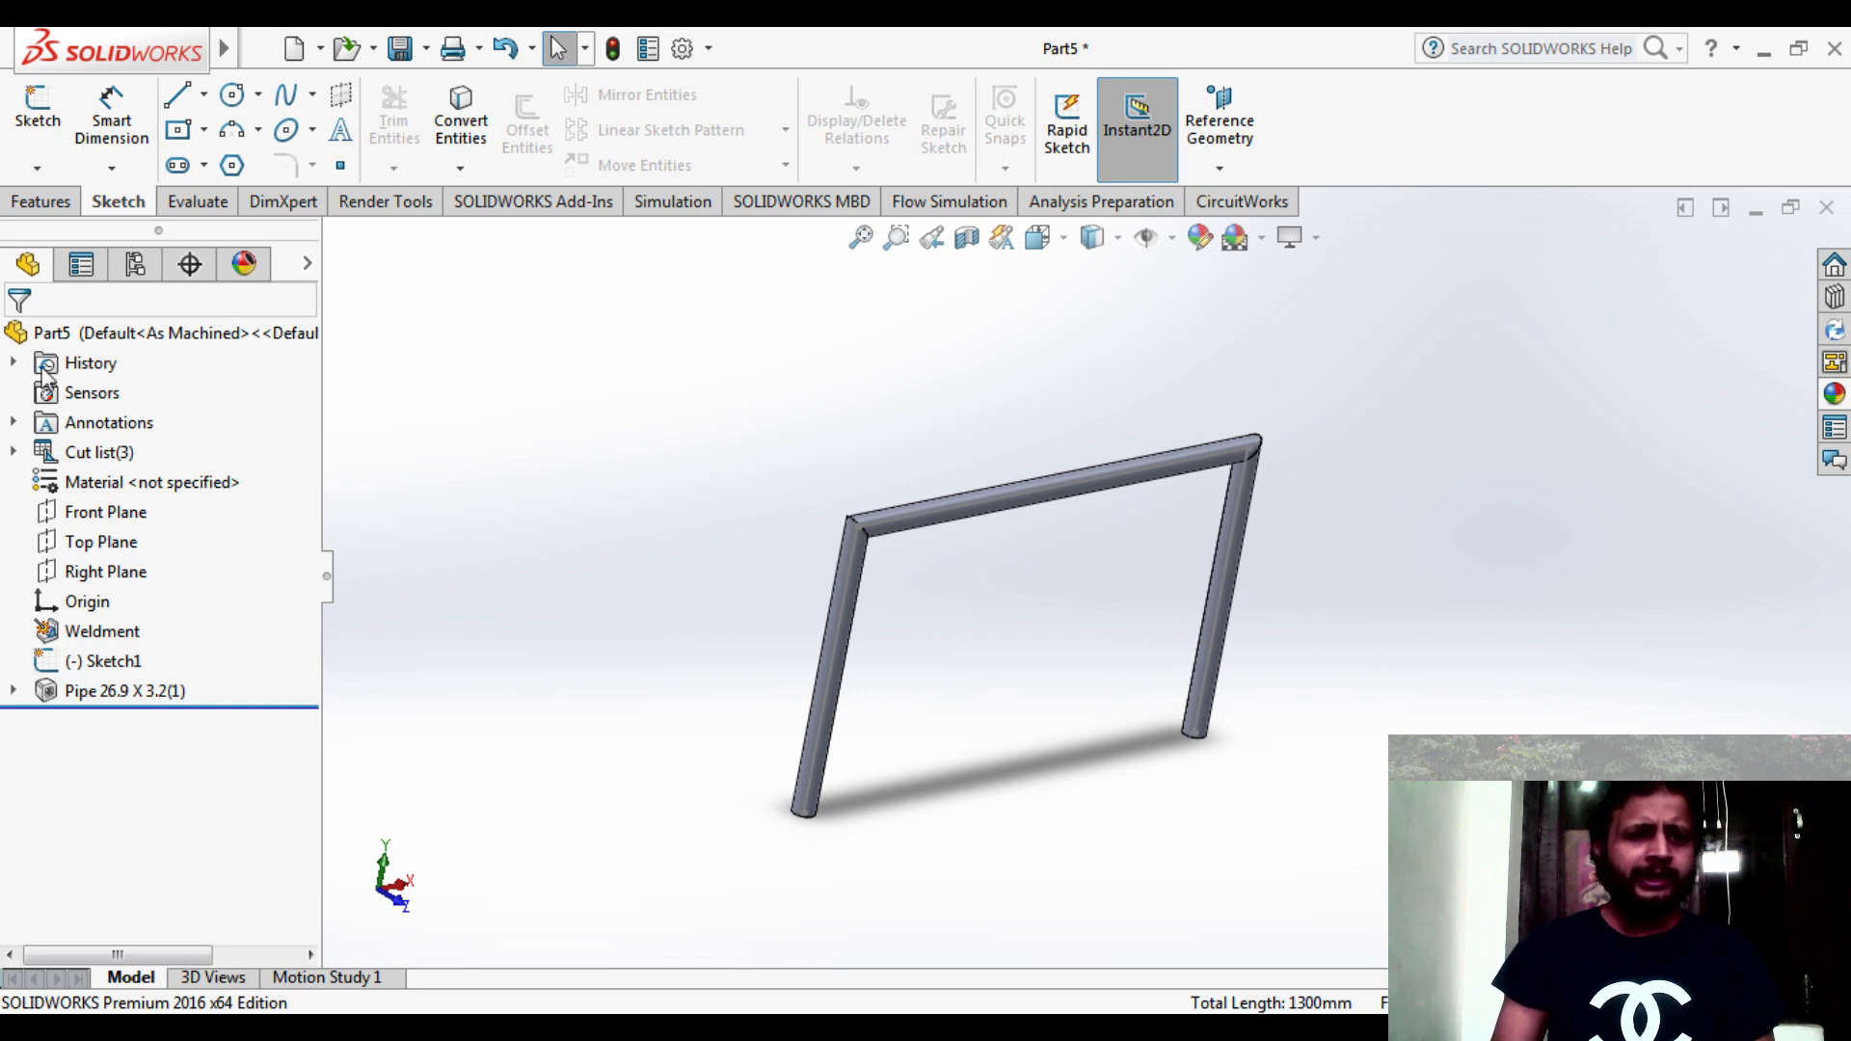
# - Create a new Static simulation study named Static 1 for the frame
pyautogui.click(683, 208)
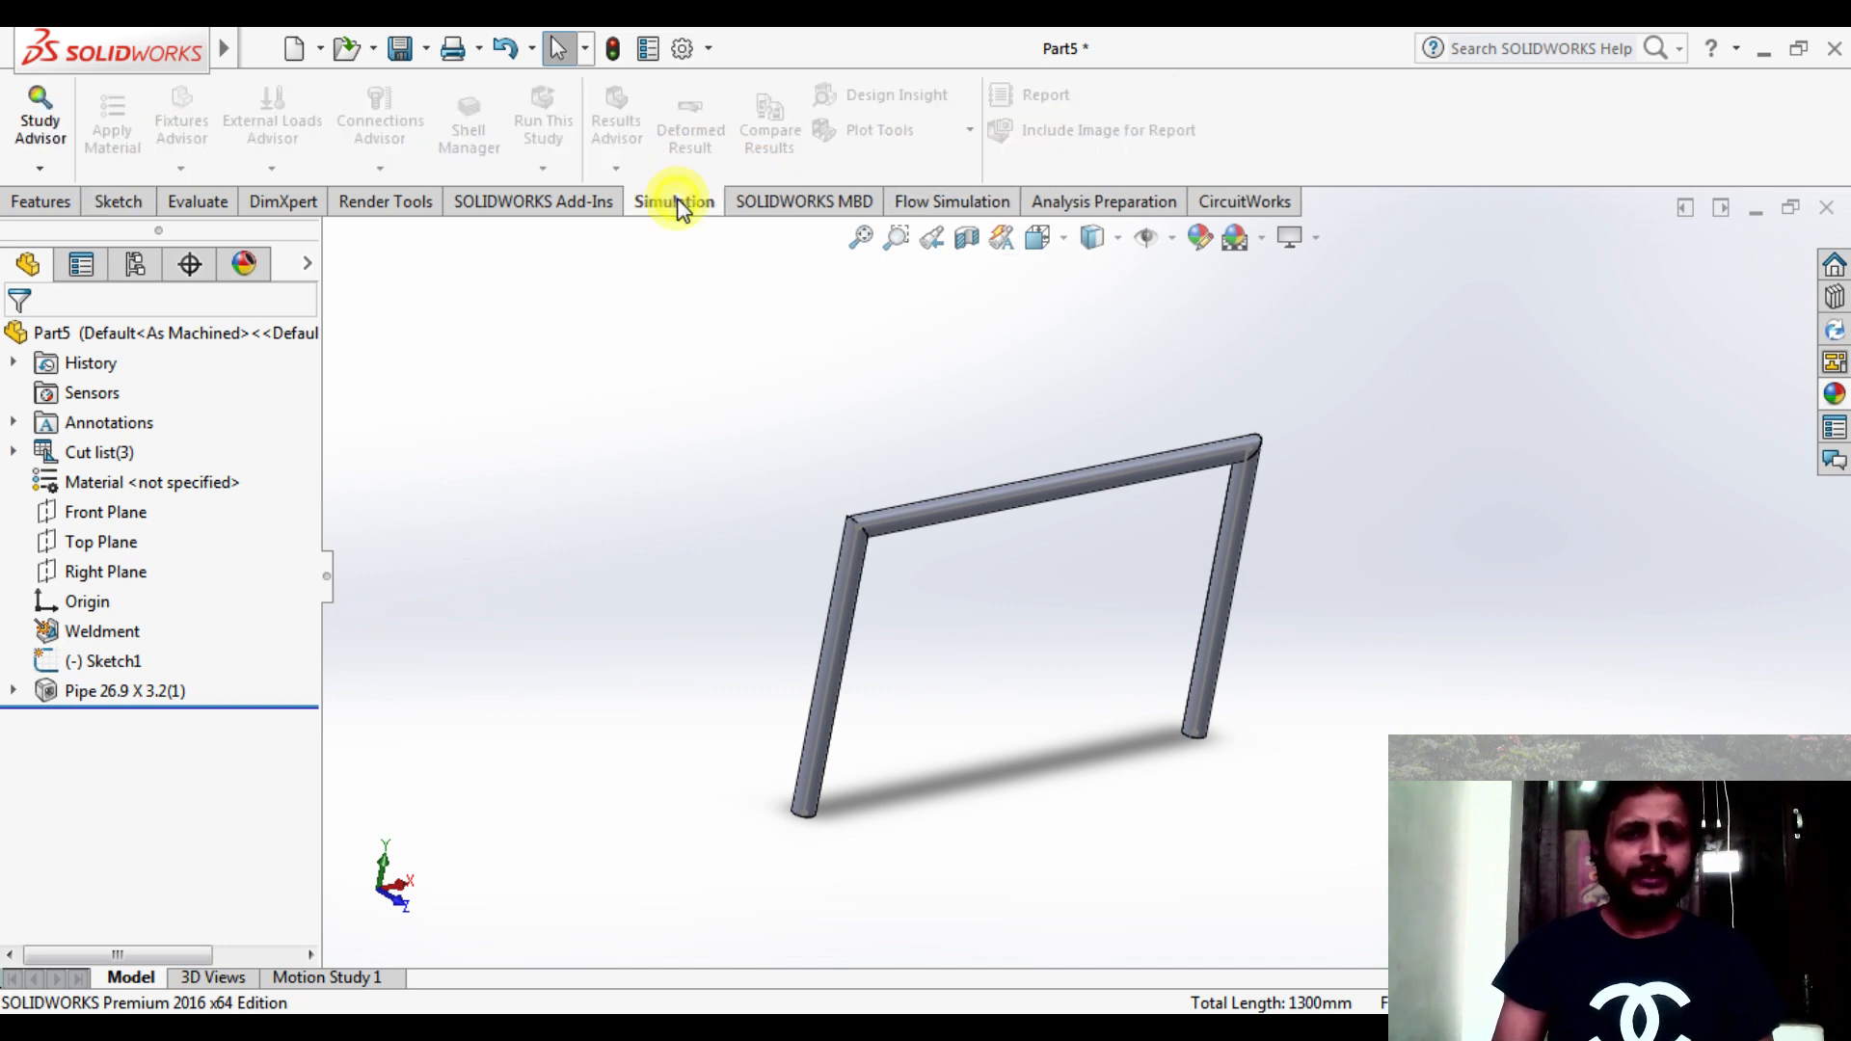
pyautogui.click(40, 170)
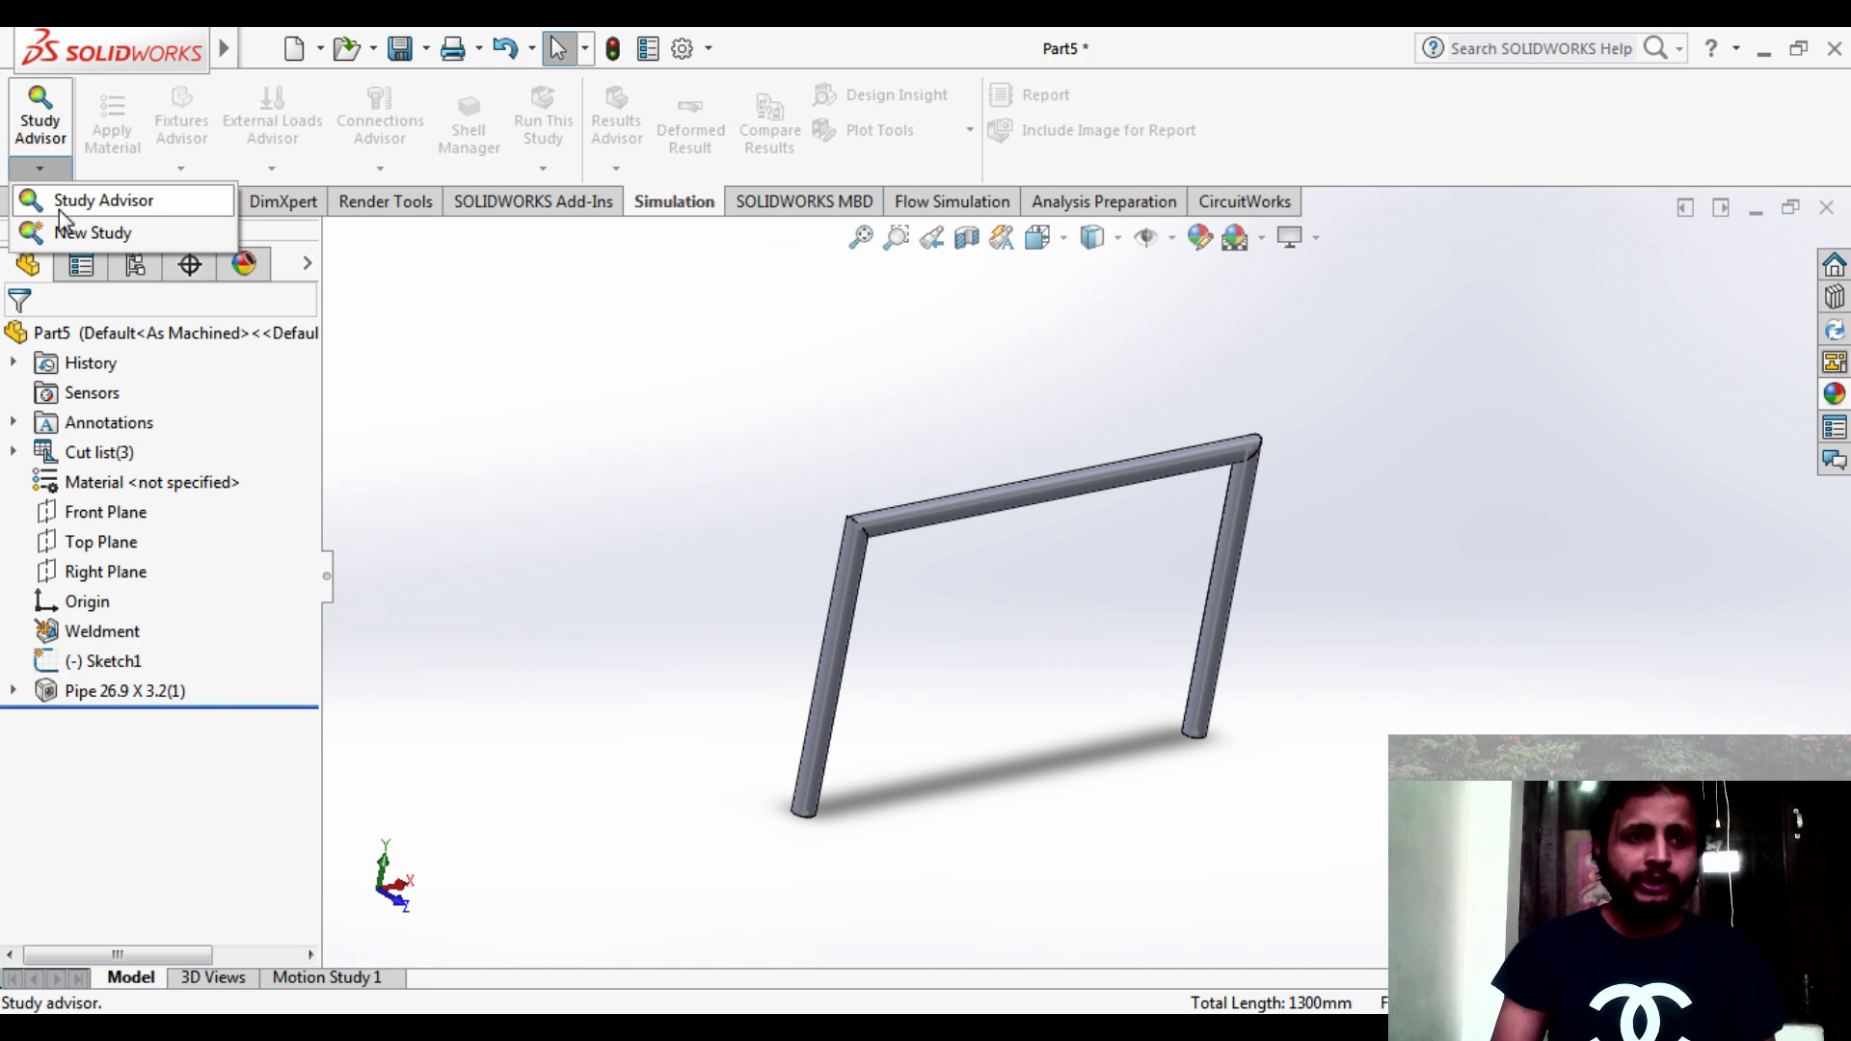
pyautogui.click(114, 242)
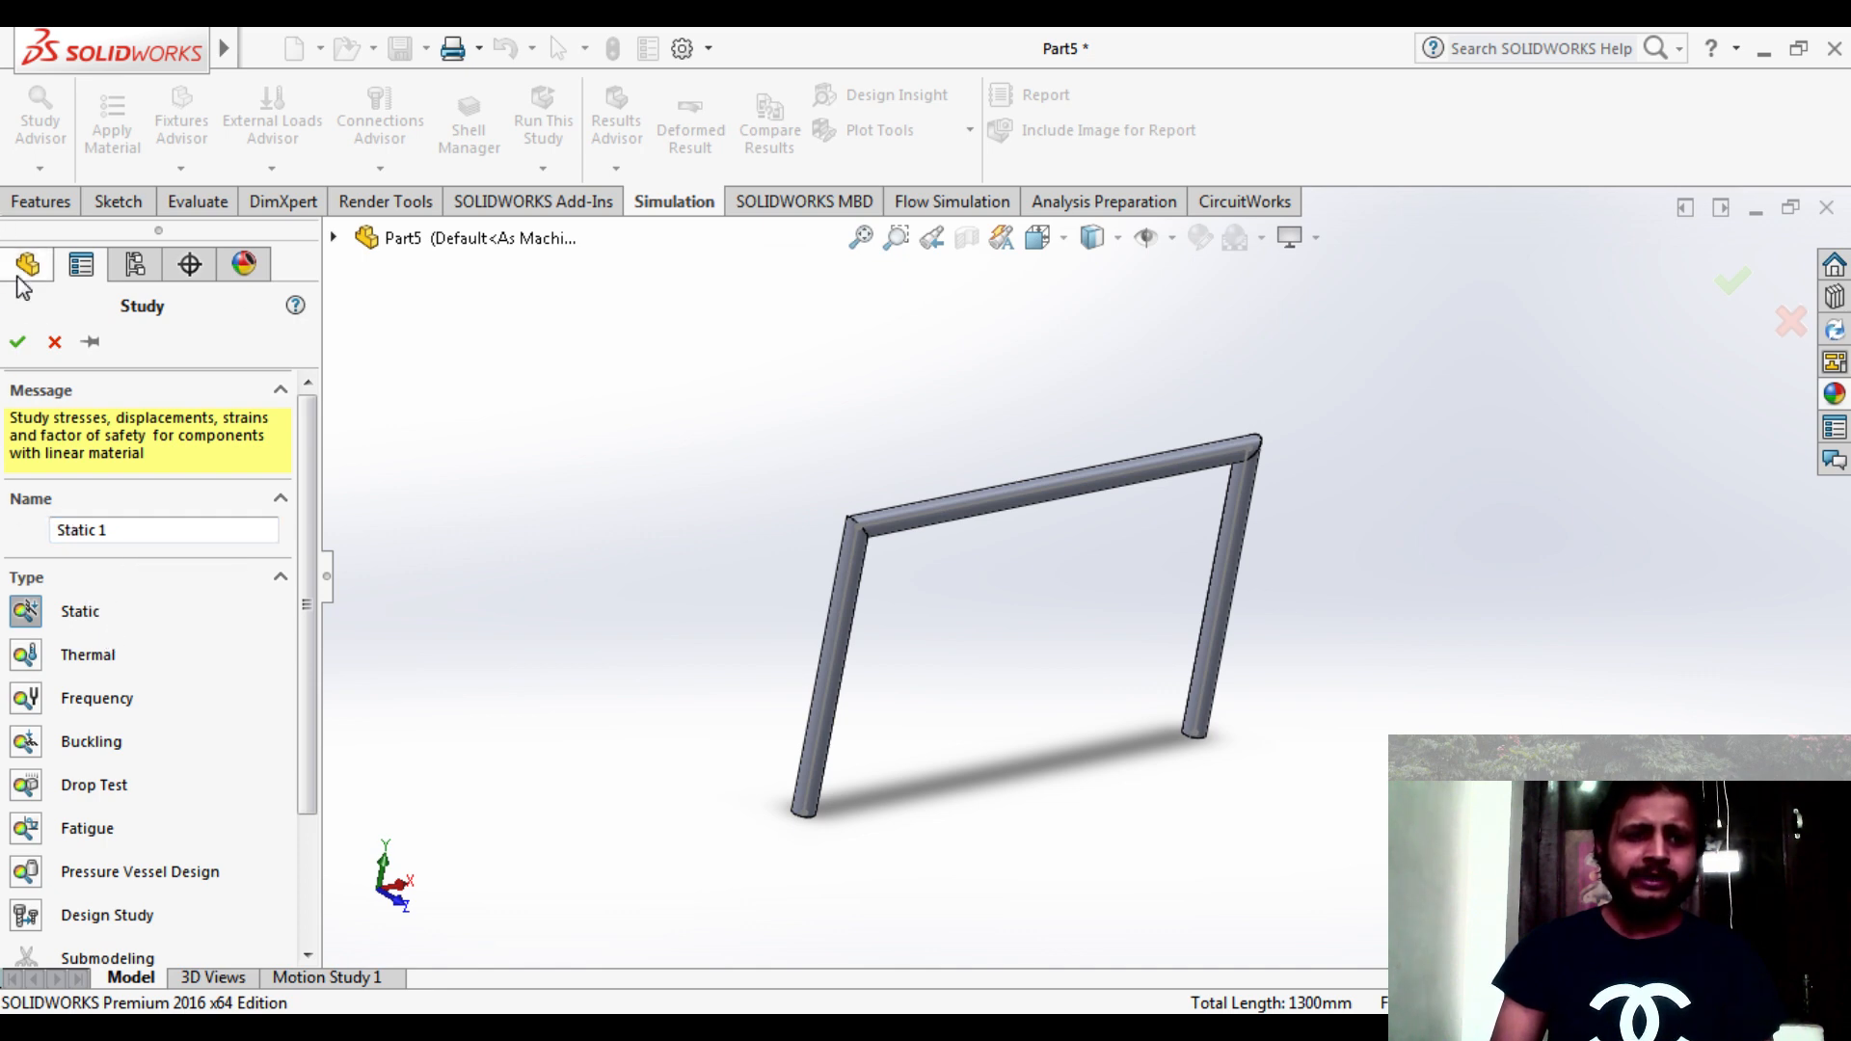
pyautogui.click(28, 338)
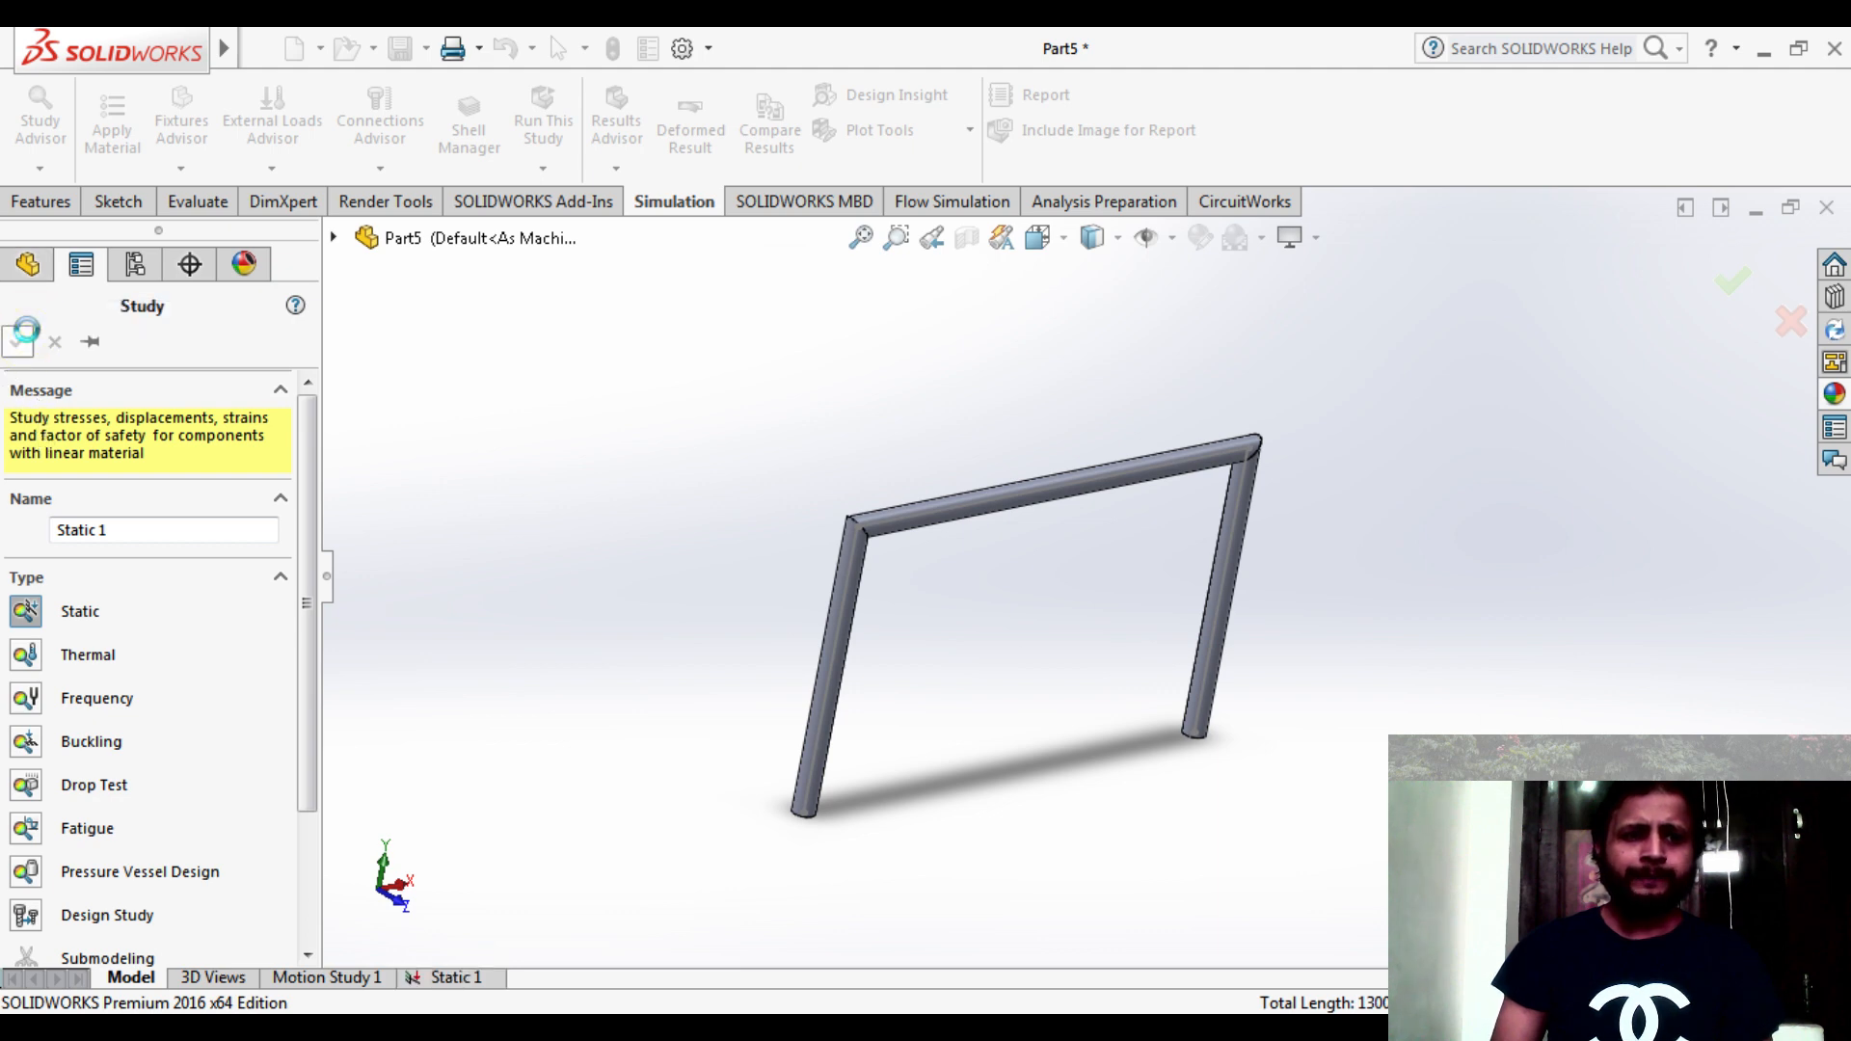
# - Apply the material AISI 4130 Steel, annealed at 865C to the frame in the study
pyautogui.scroll(-3, 1171, 518)
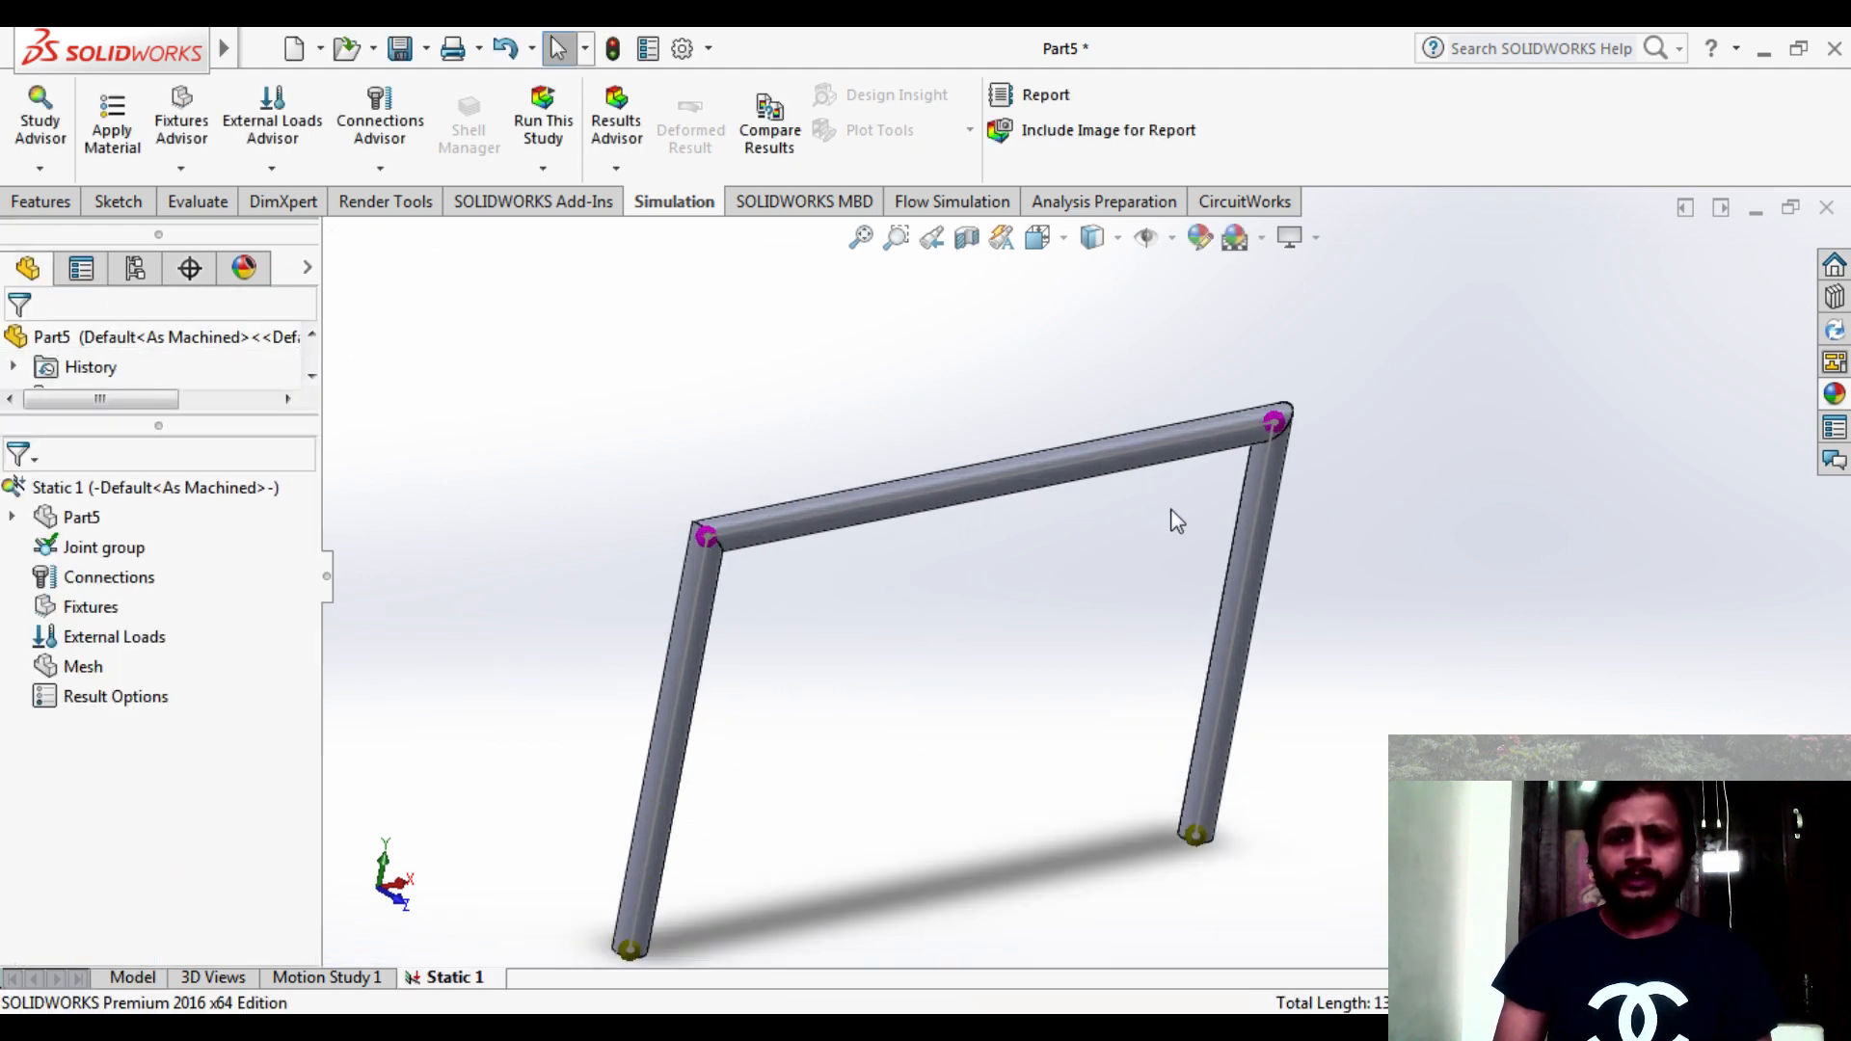
pyautogui.scroll(3, 1173, 506)
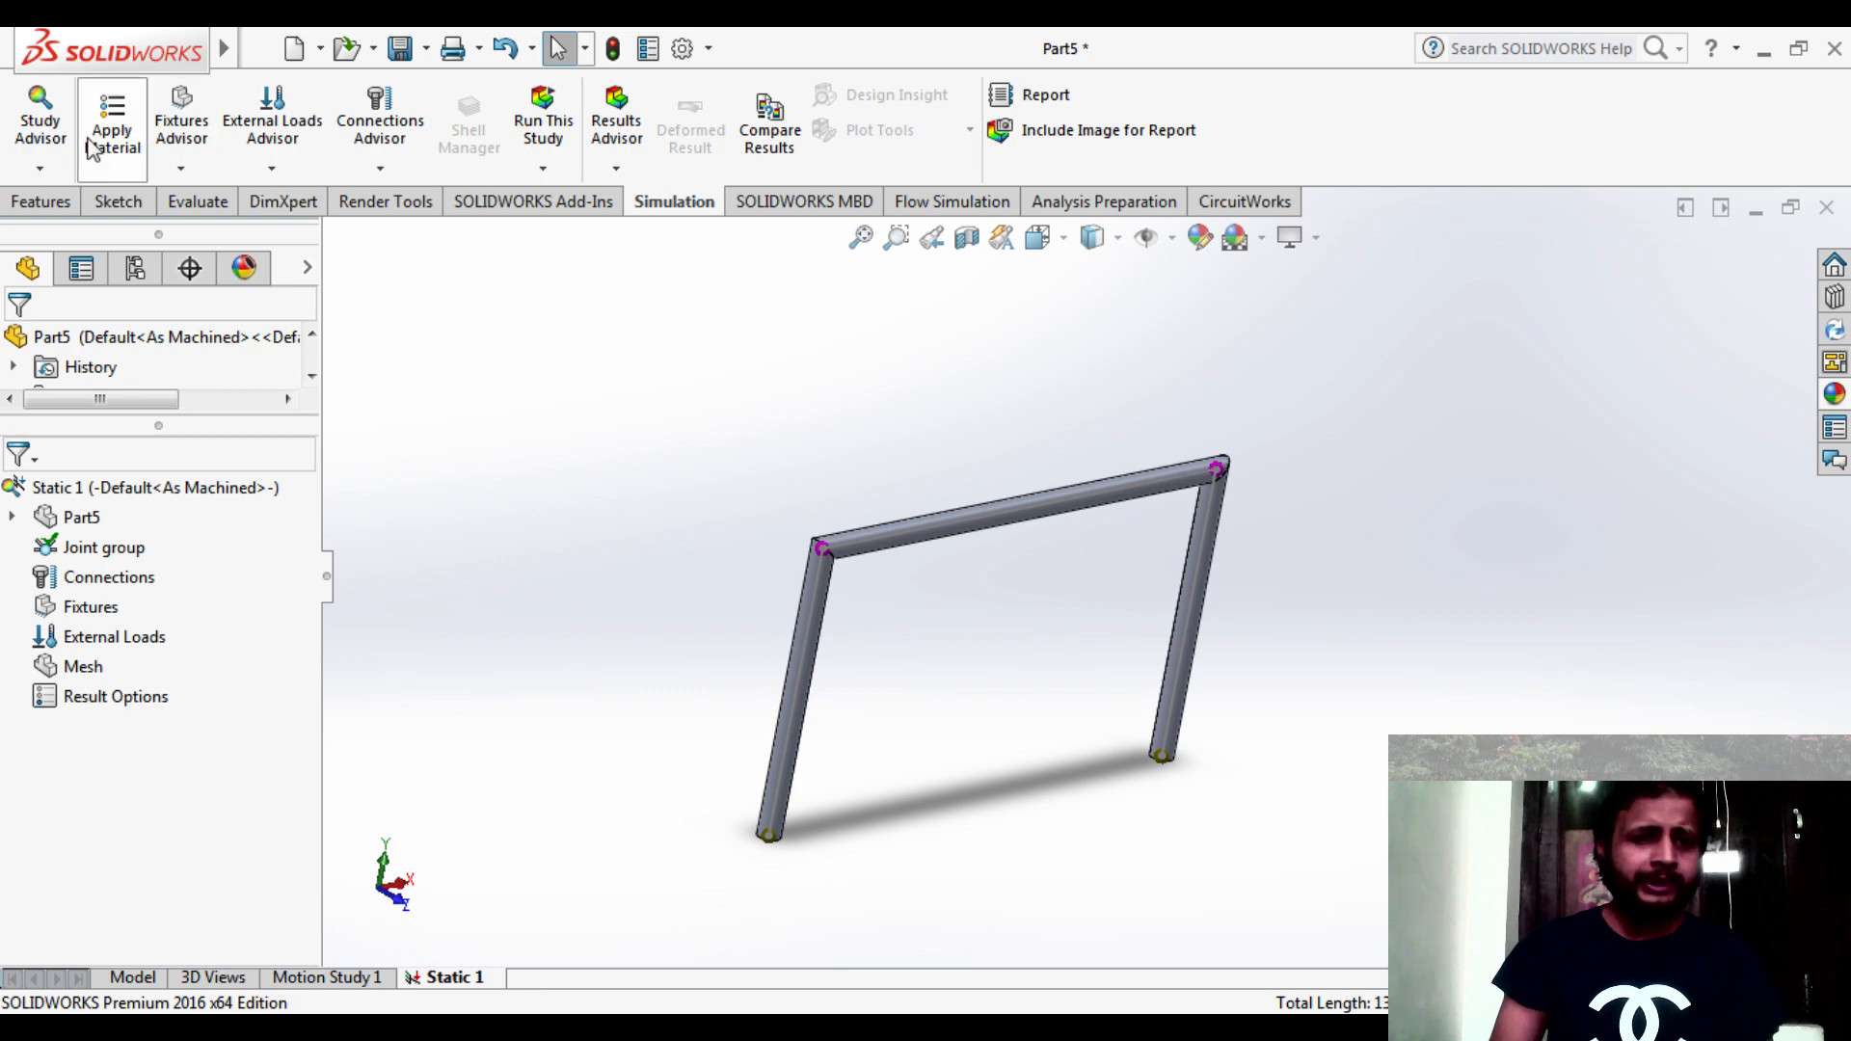
pyautogui.click(112, 114)
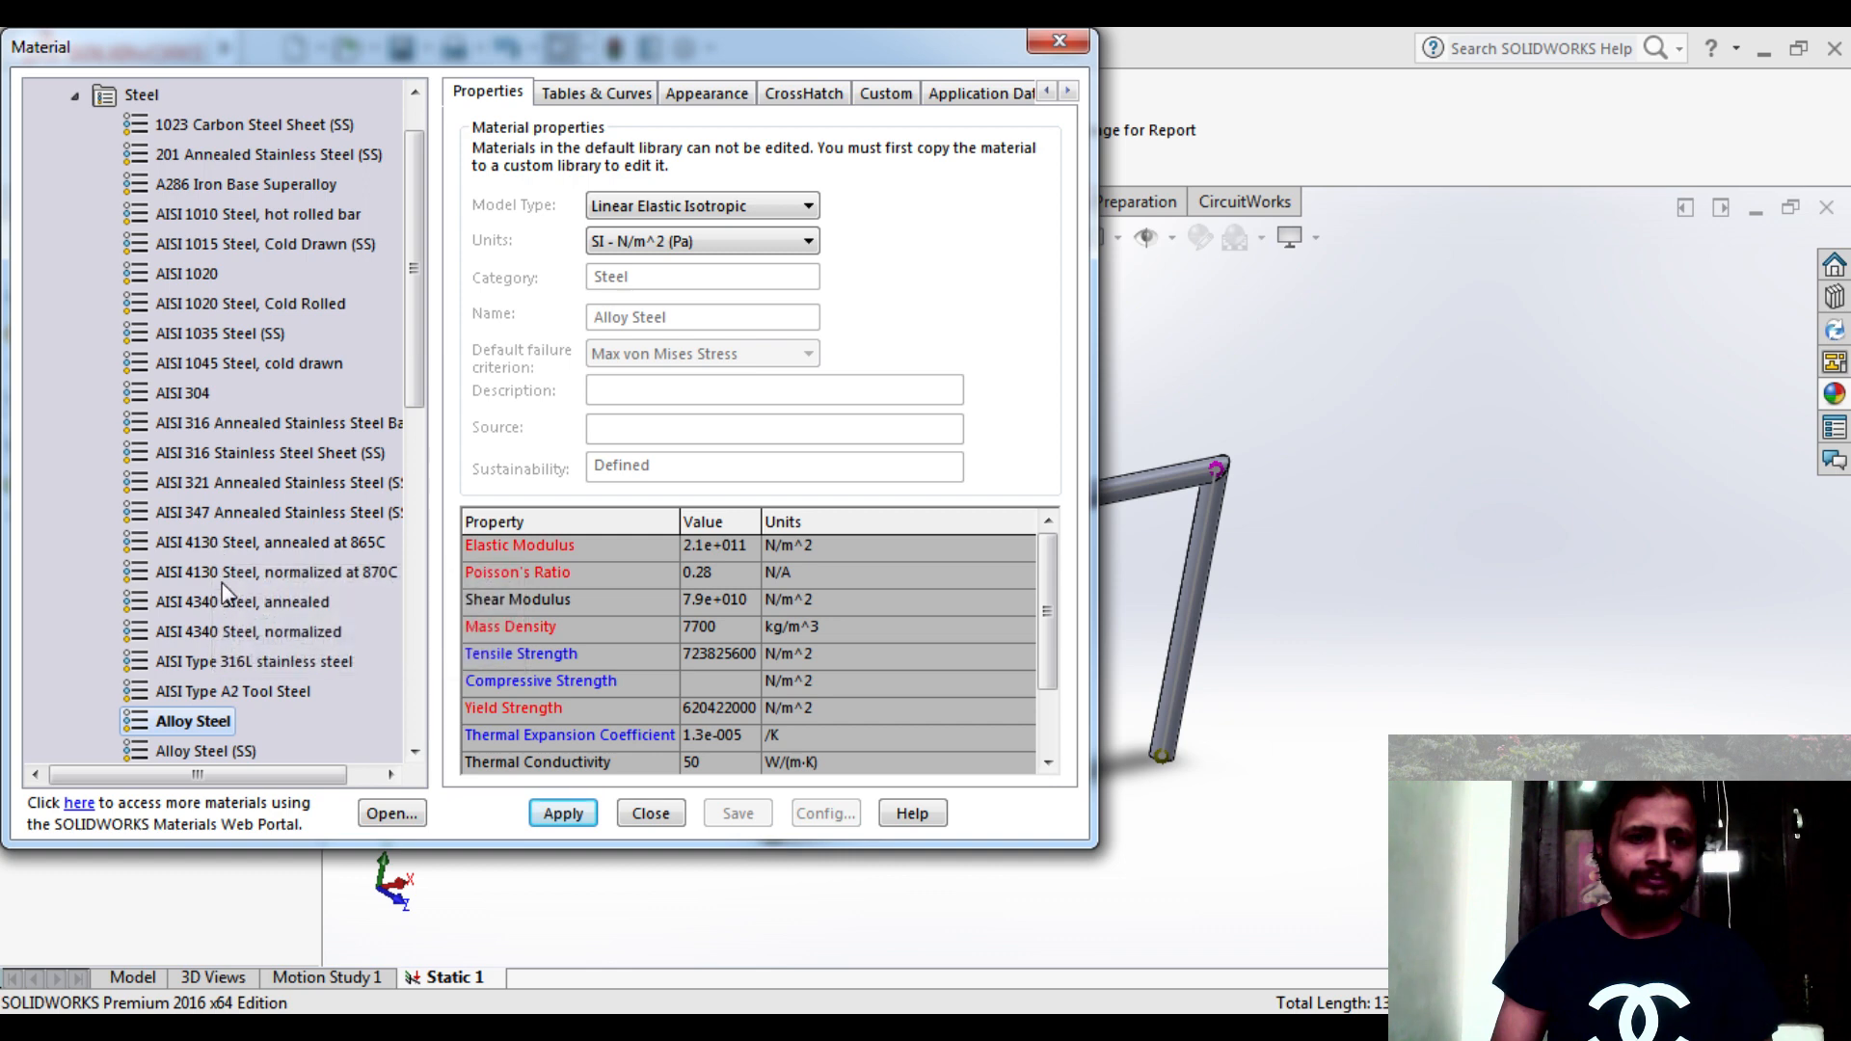
pyautogui.click(207, 545)
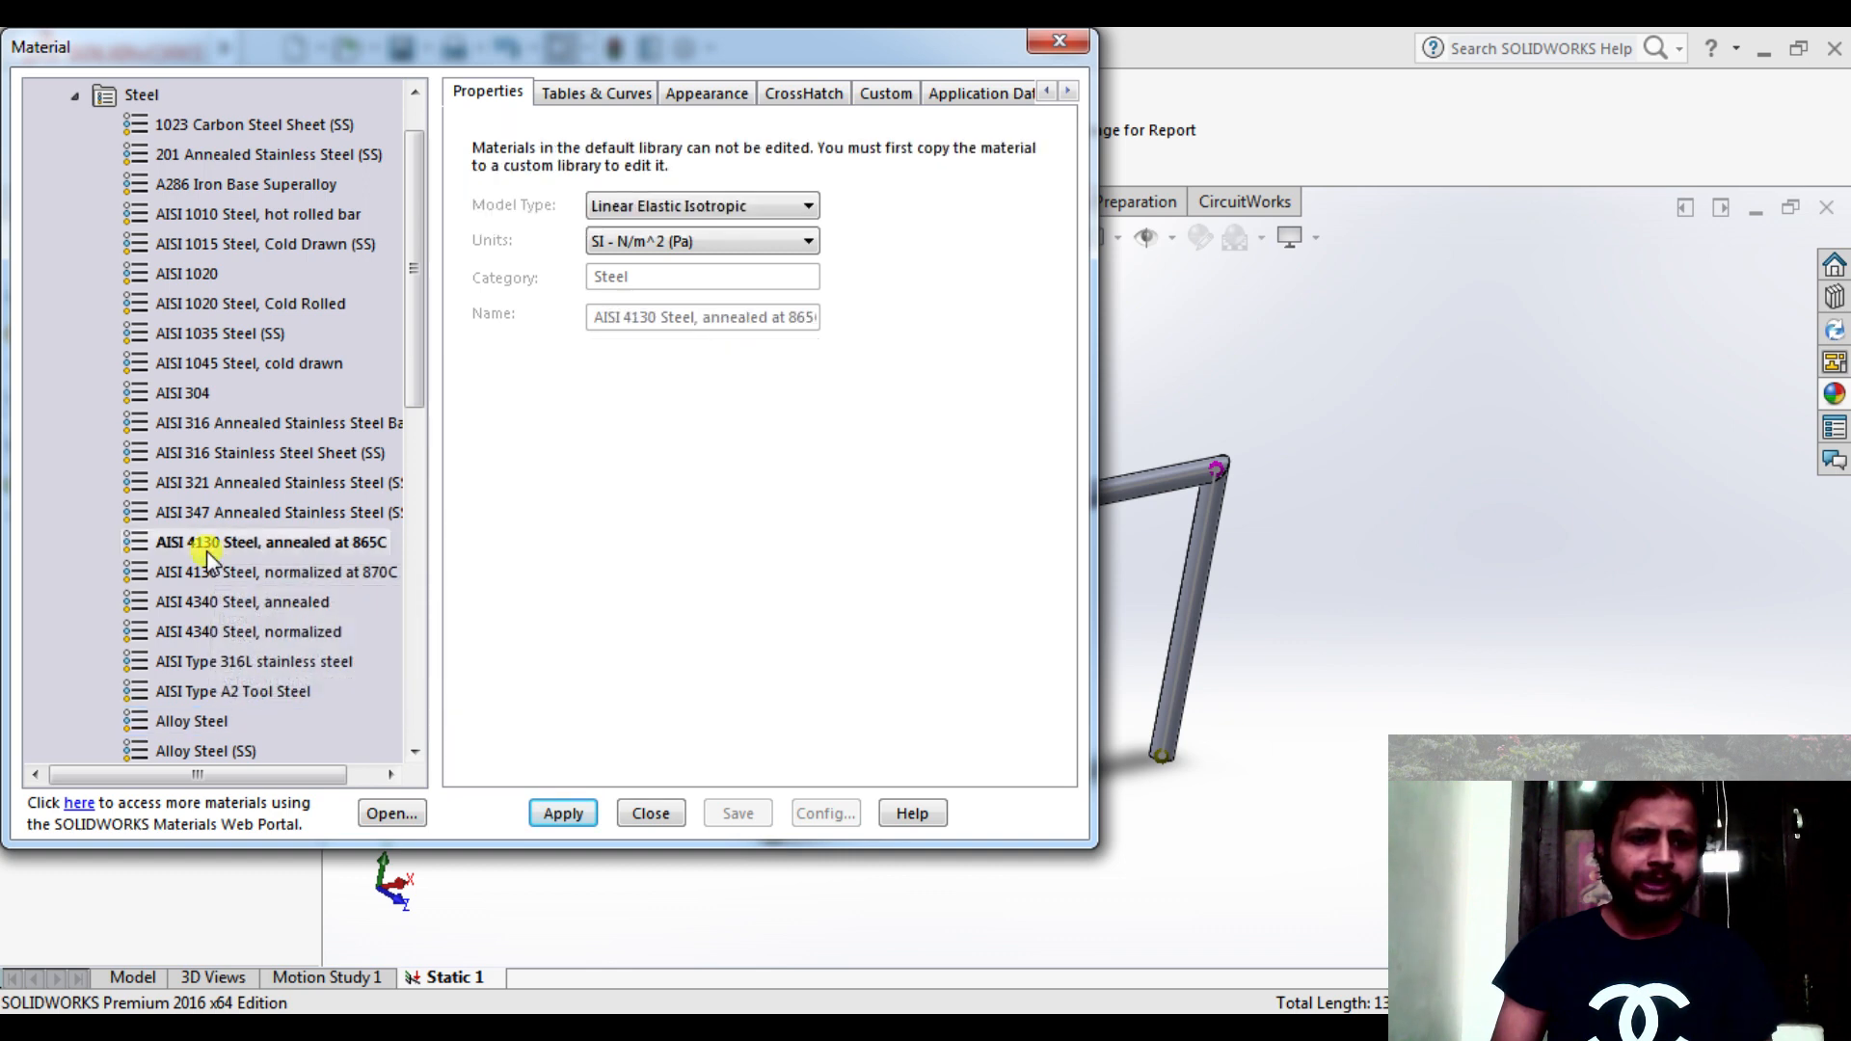
pyautogui.click(564, 814)
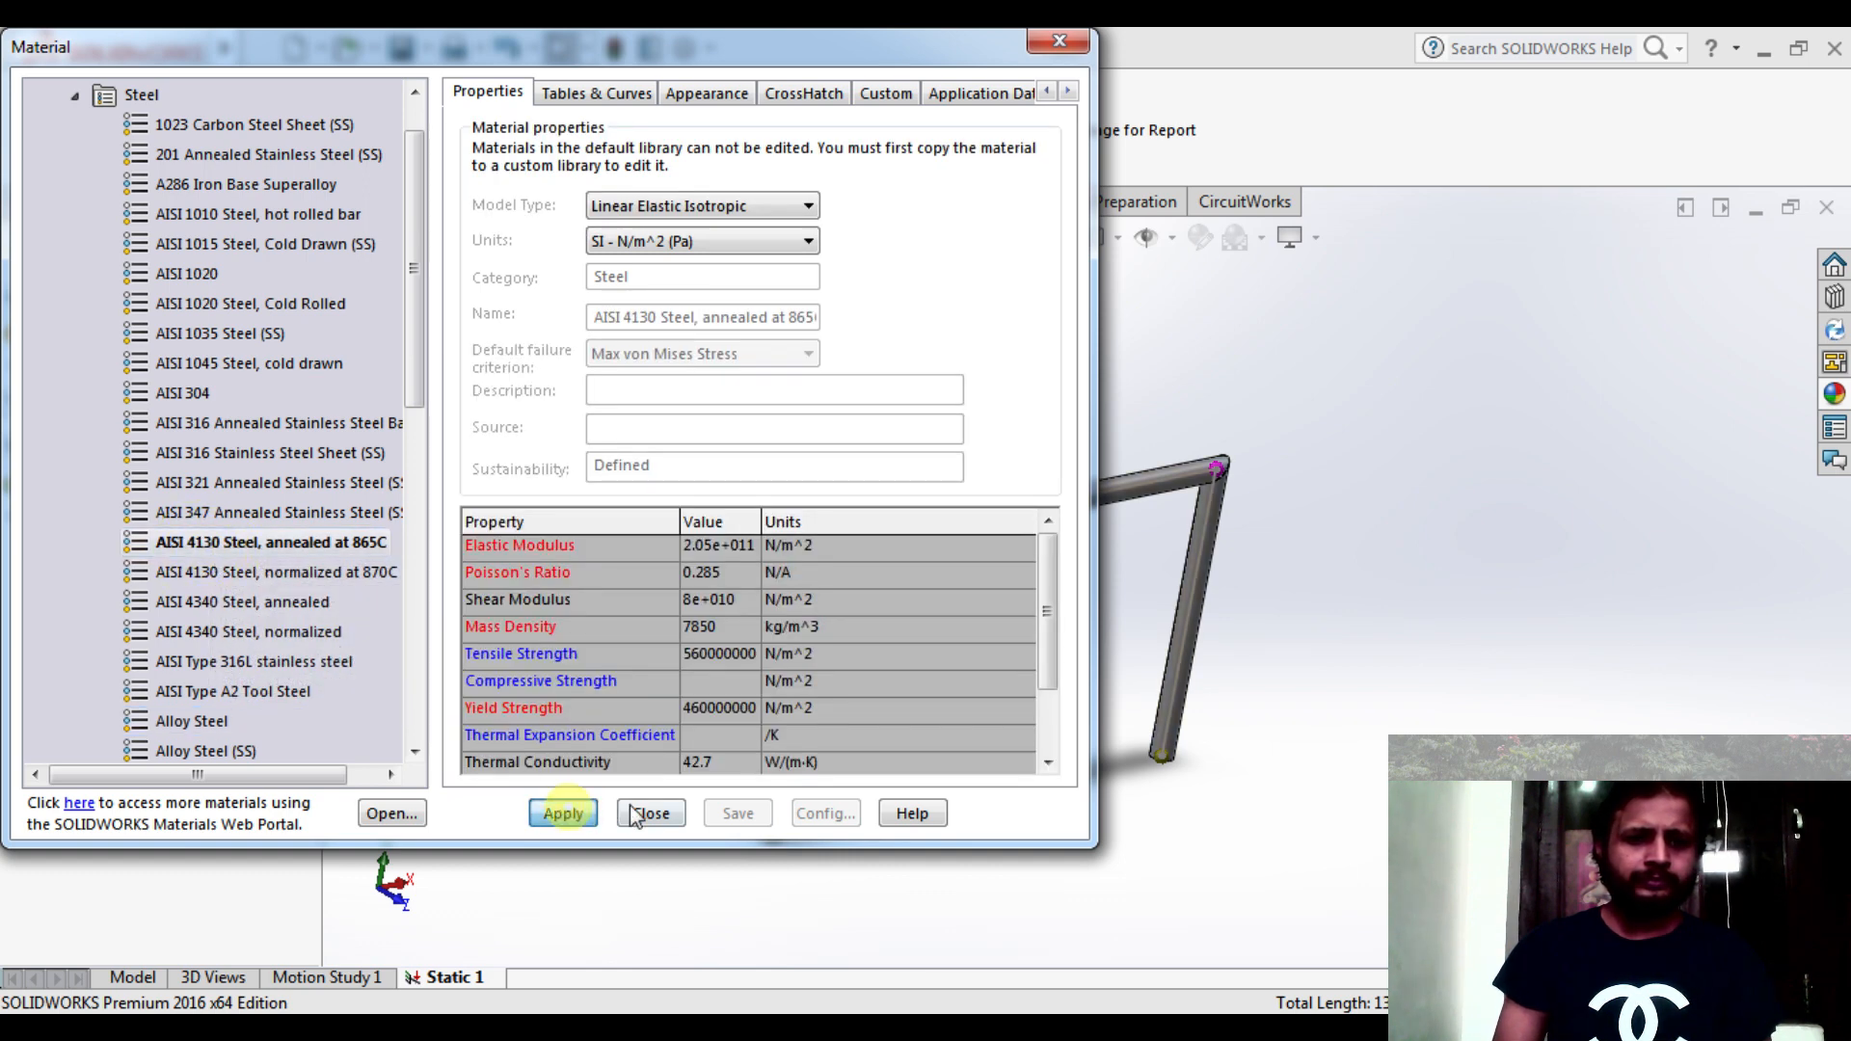
pyautogui.click(651, 814)
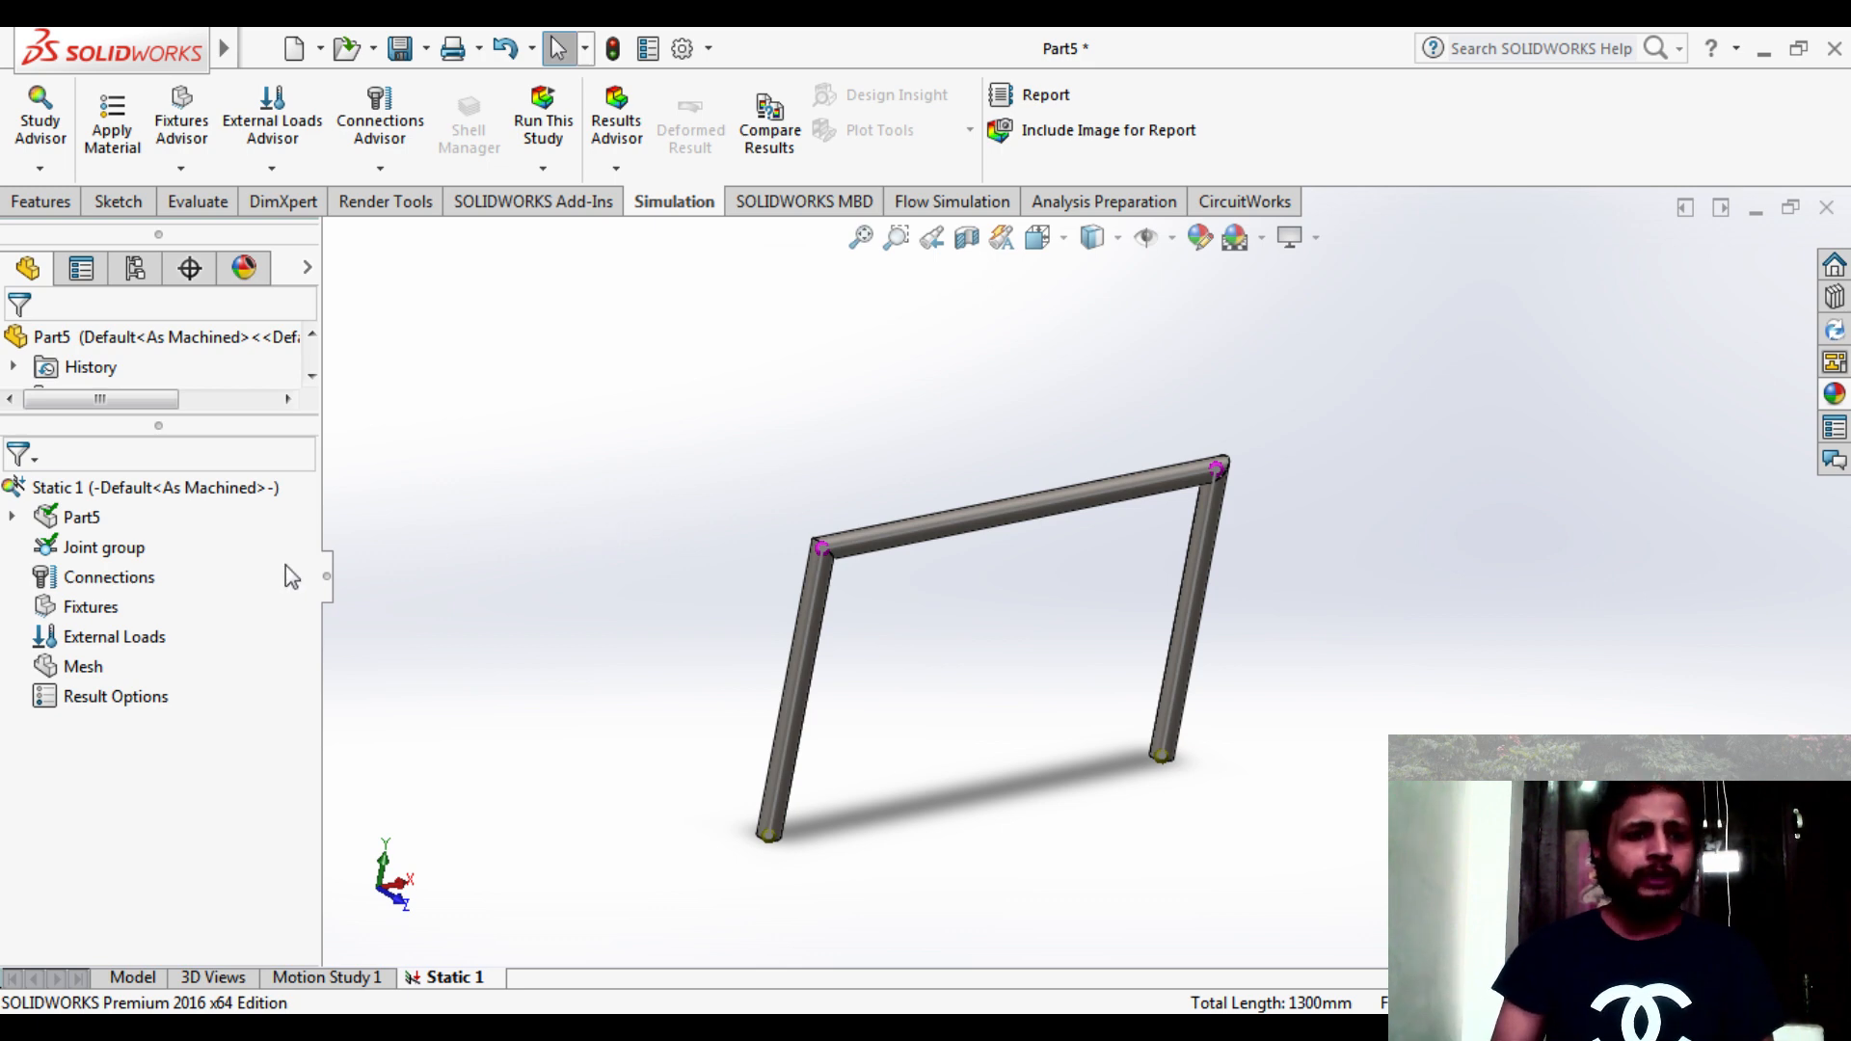
# - Add a Fixed Geometry fixture to the joints at the lower ends of both legs
pyautogui.rightClick(90, 614)
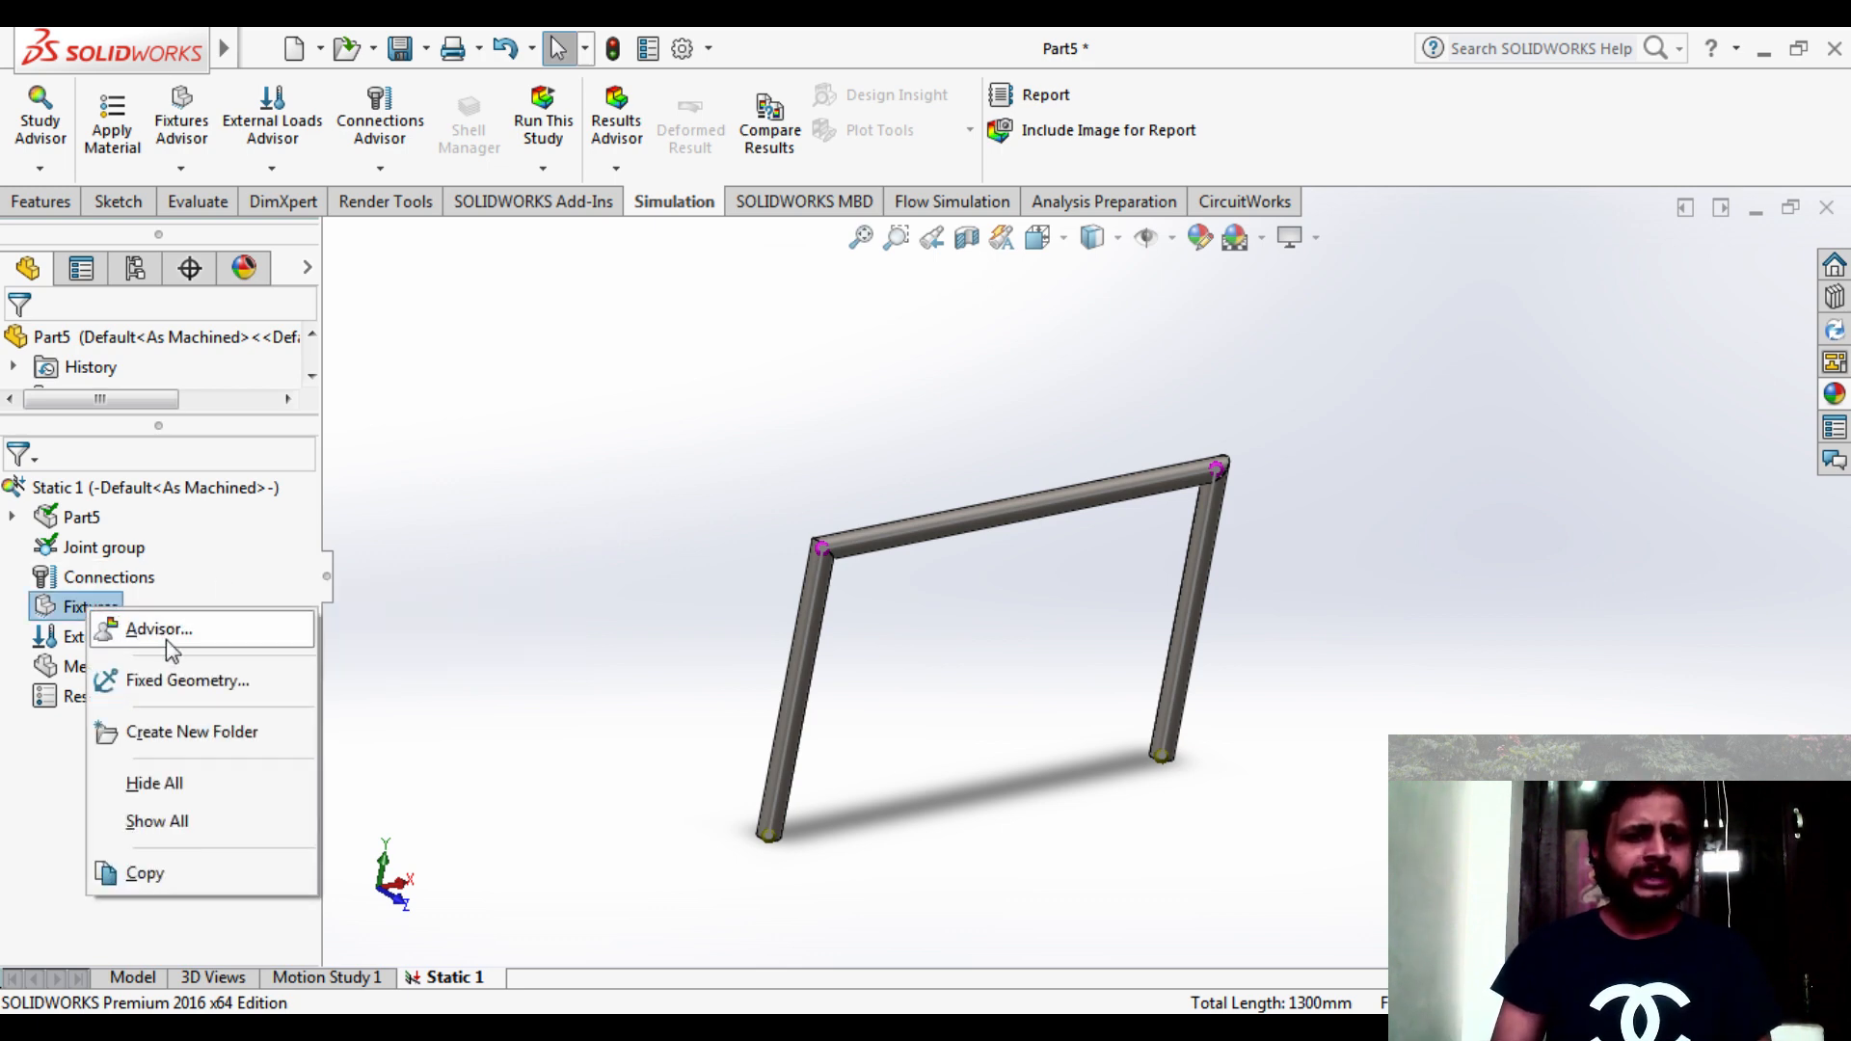
pyautogui.click(190, 679)
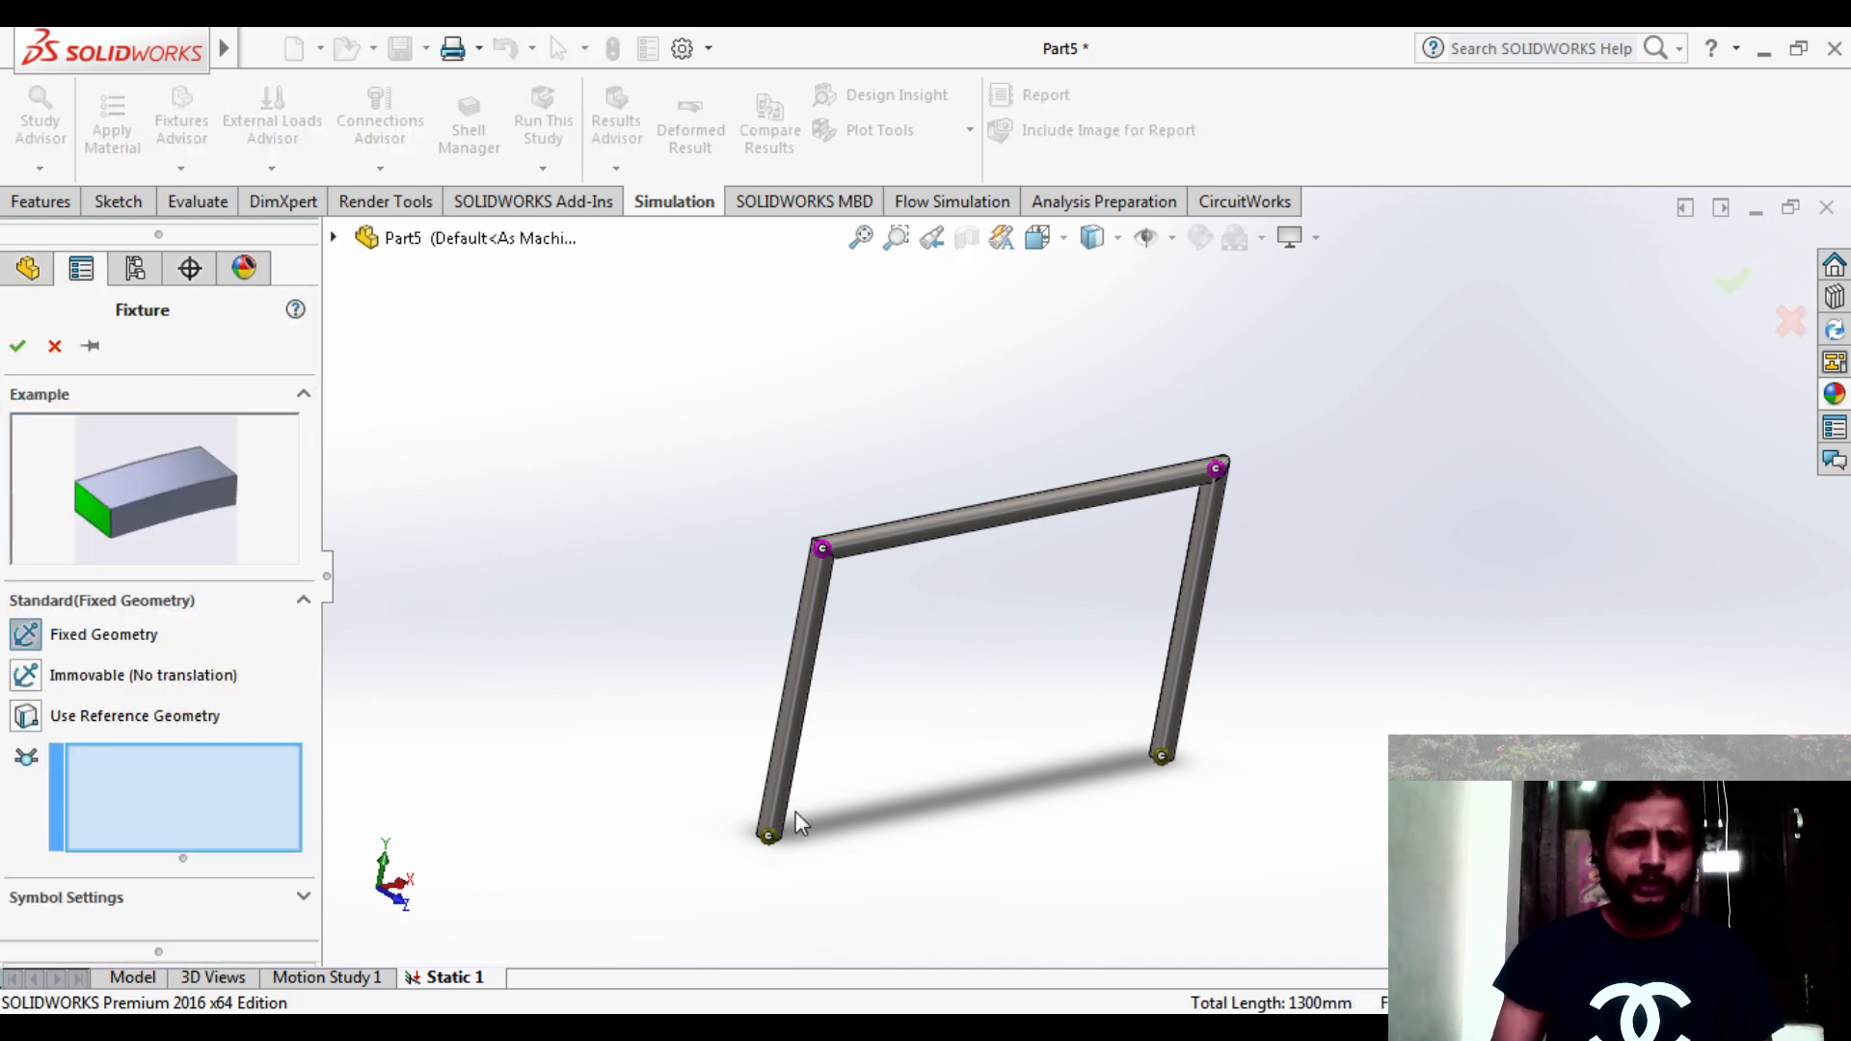
pyautogui.click(766, 838)
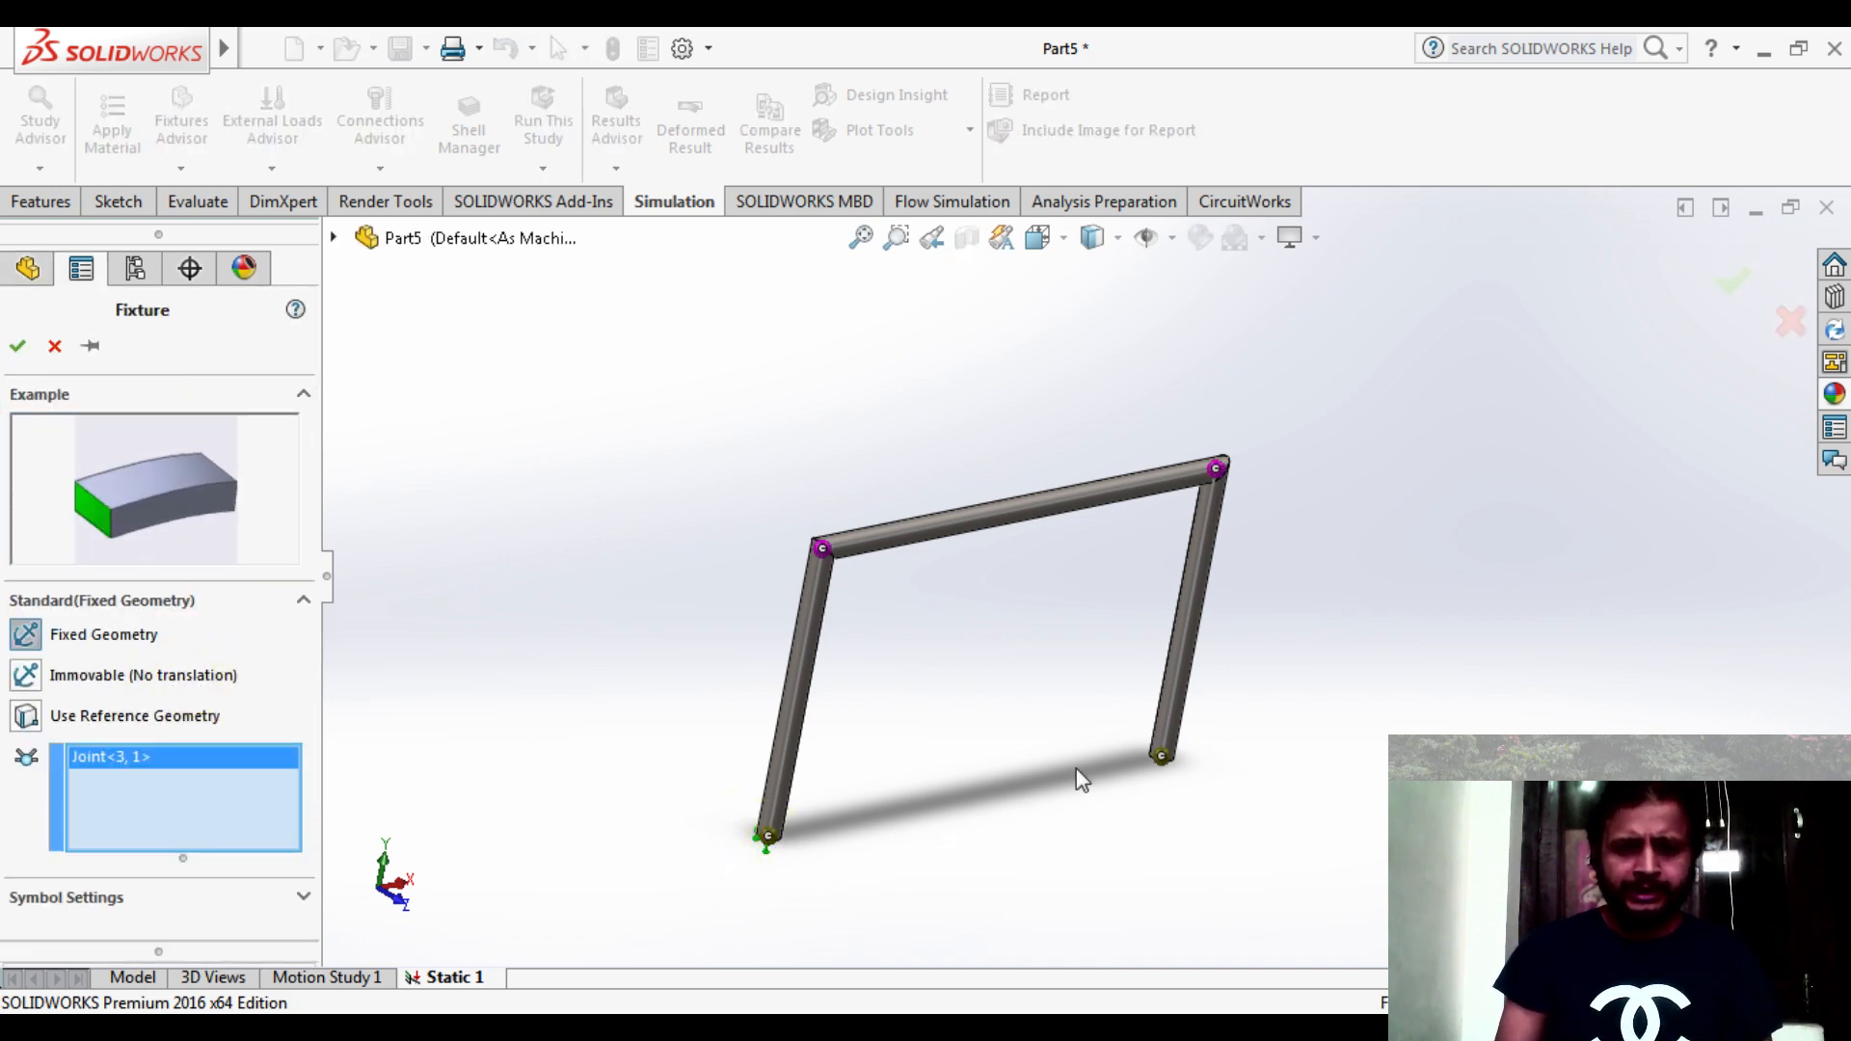
pyautogui.click(1163, 760)
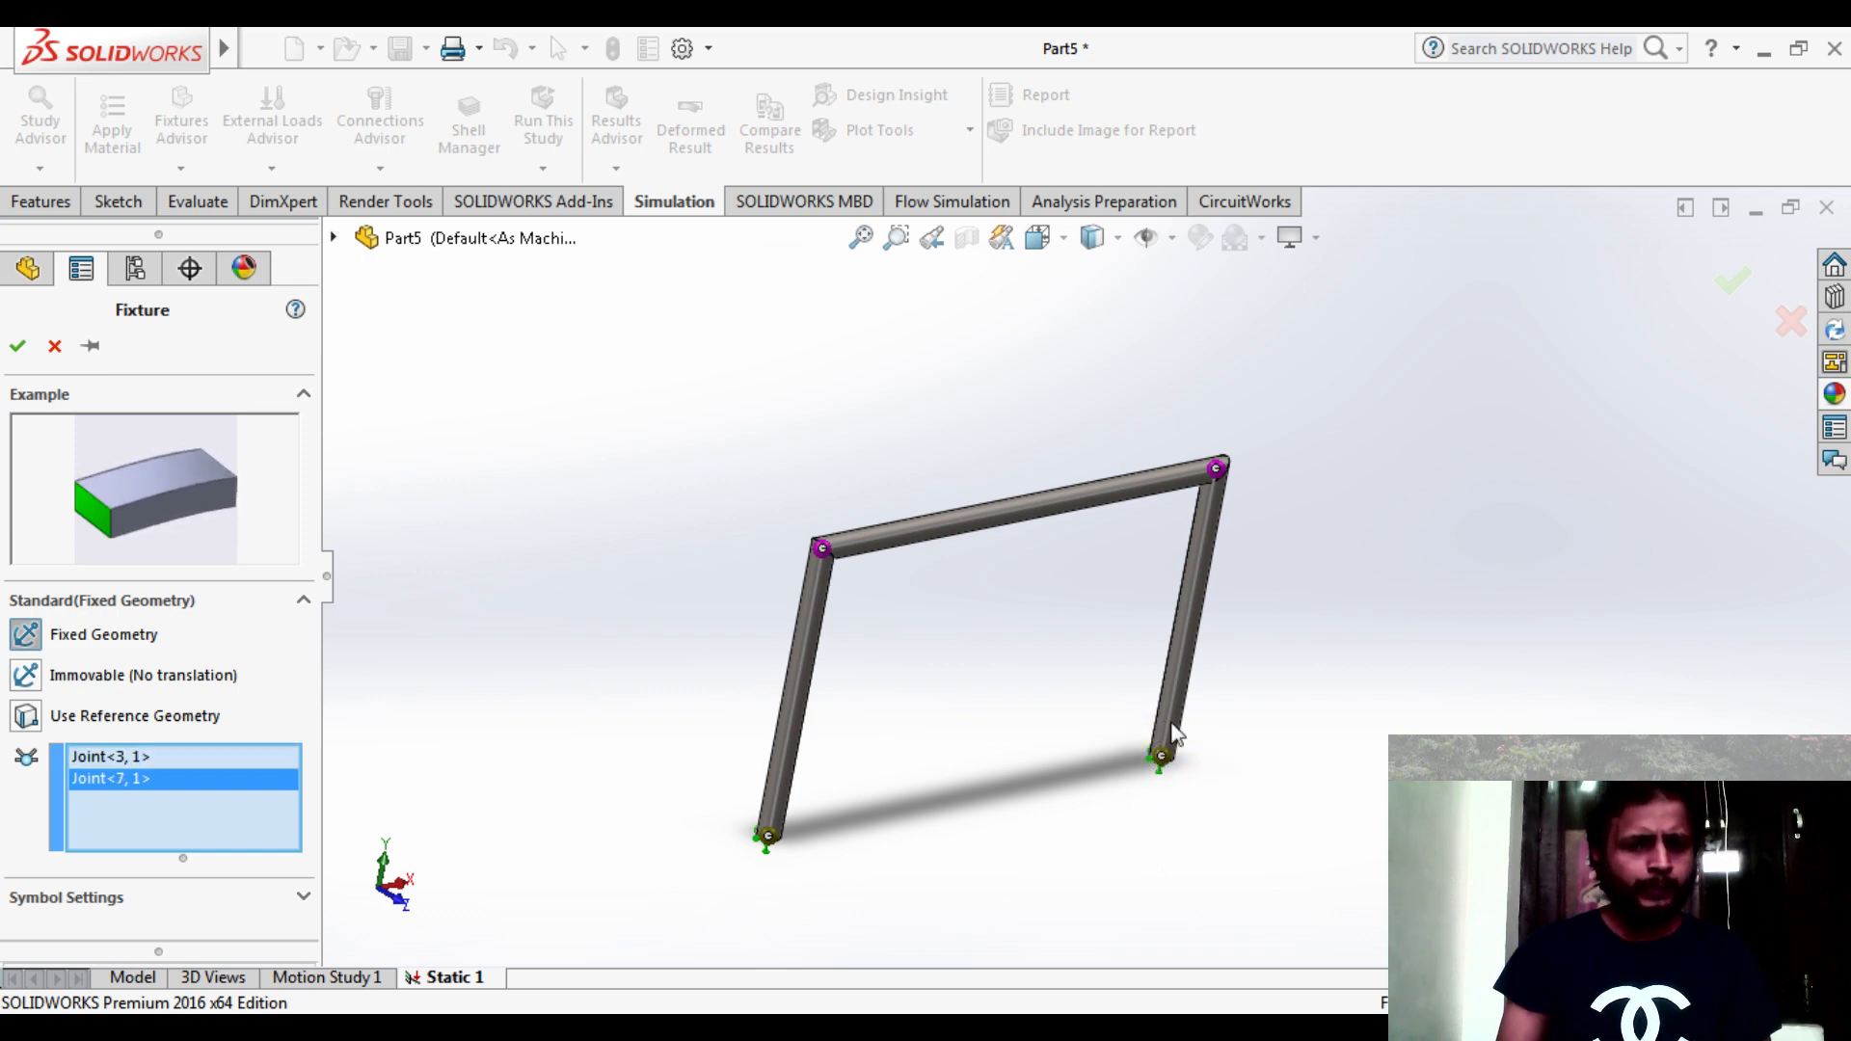
pyautogui.click(17, 346)
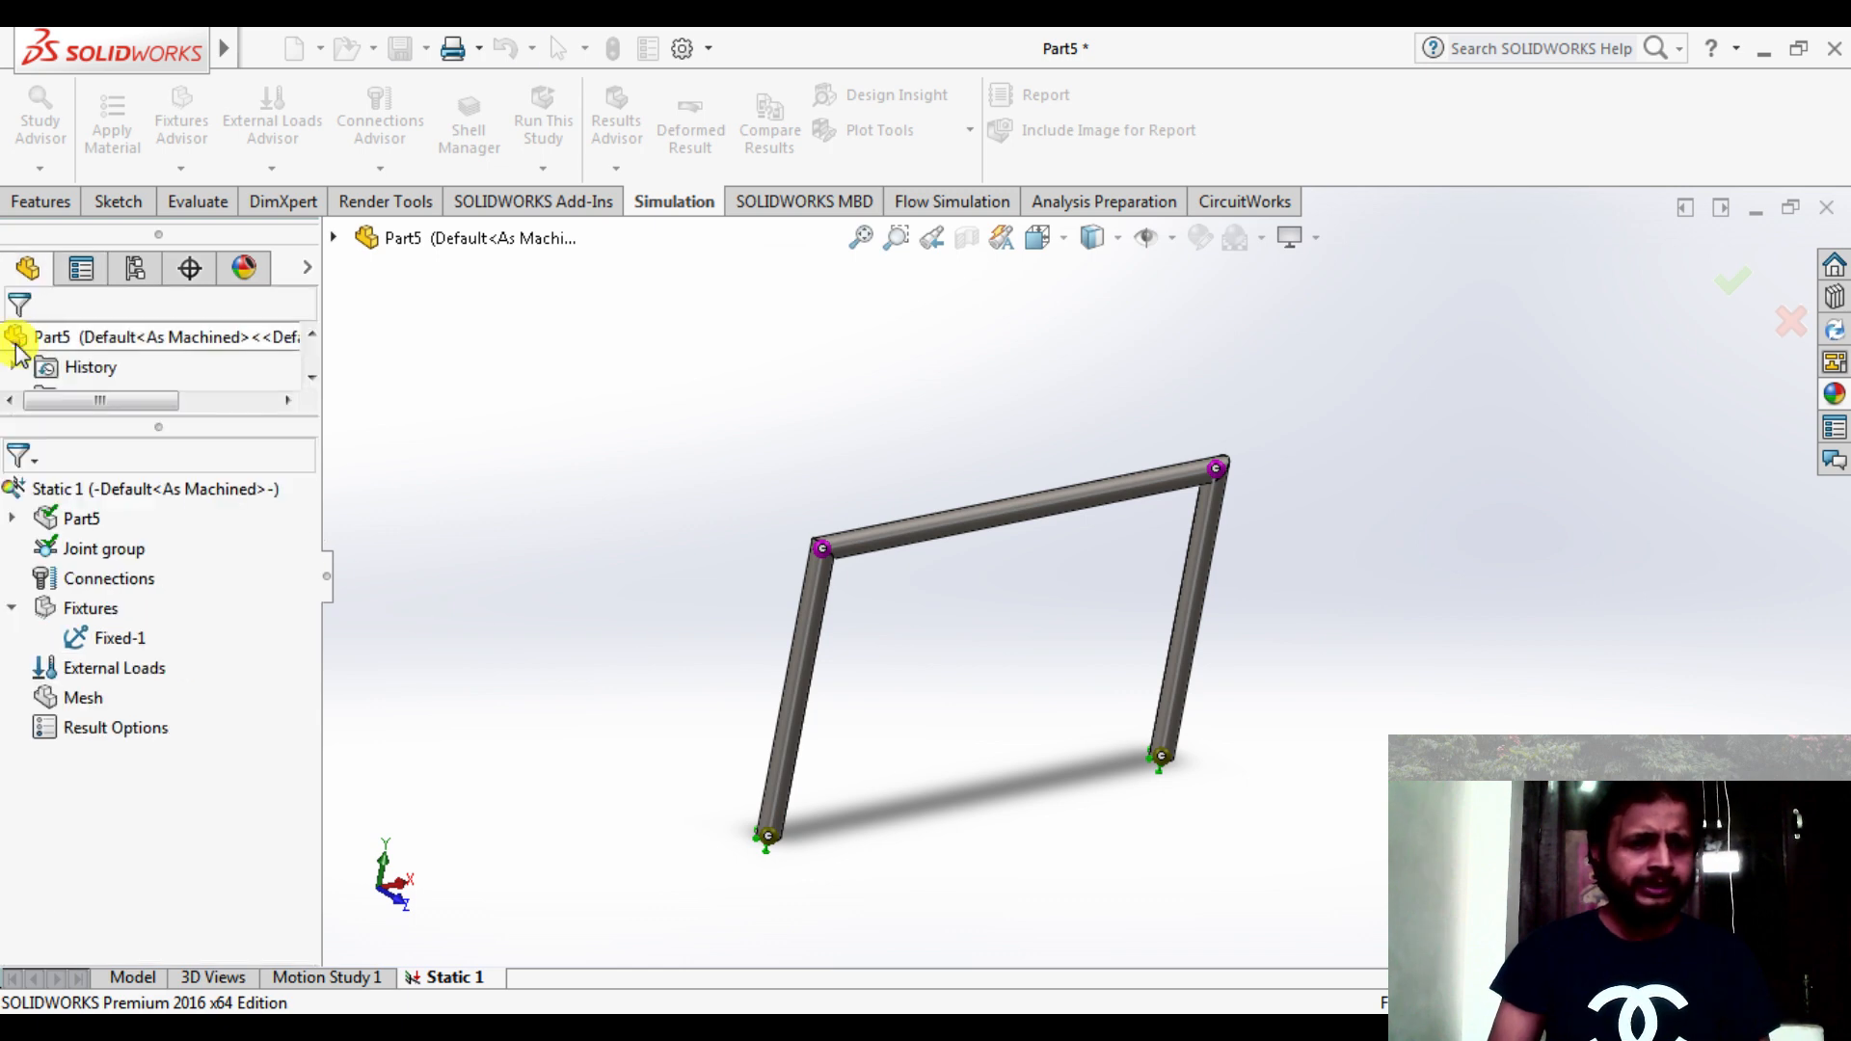
# - Add a force to the crossbar beam and set it to 300 N along plane direction 2
pyautogui.rightClick(108, 669)
pyautogui.click(164, 380)
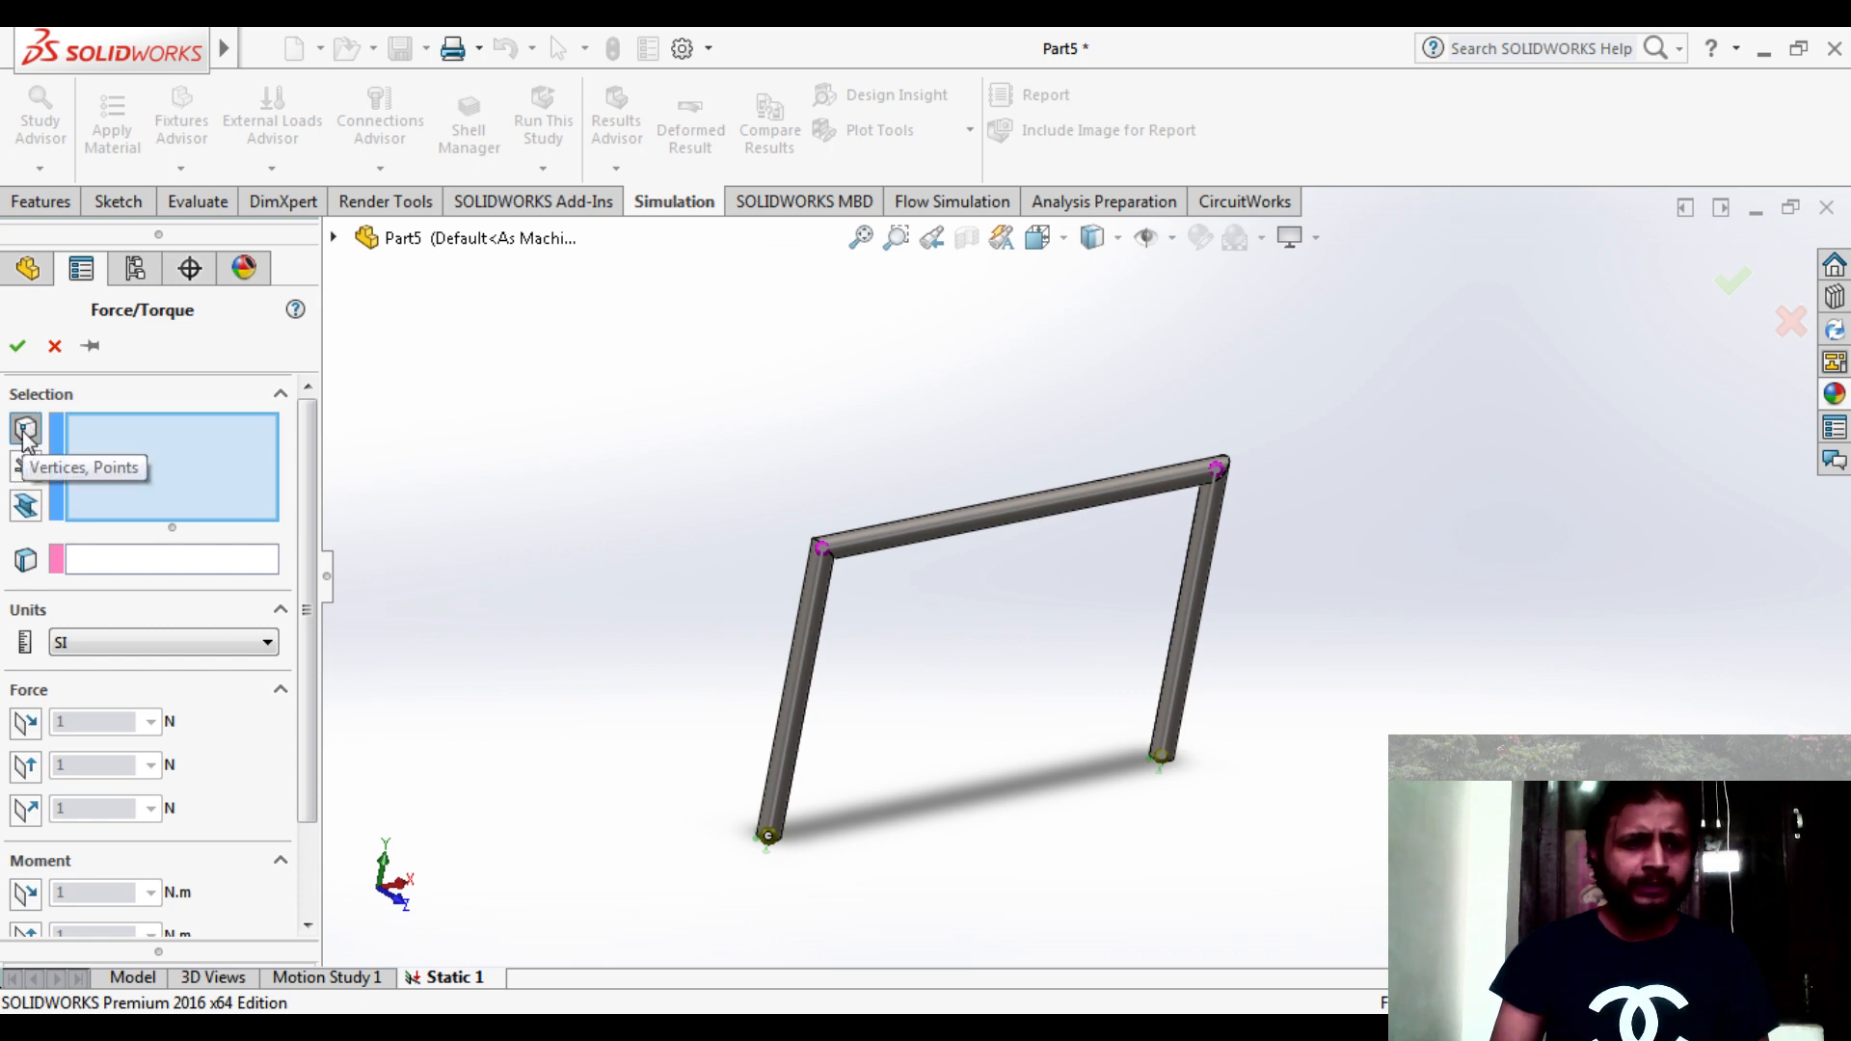
pyautogui.click(26, 506)
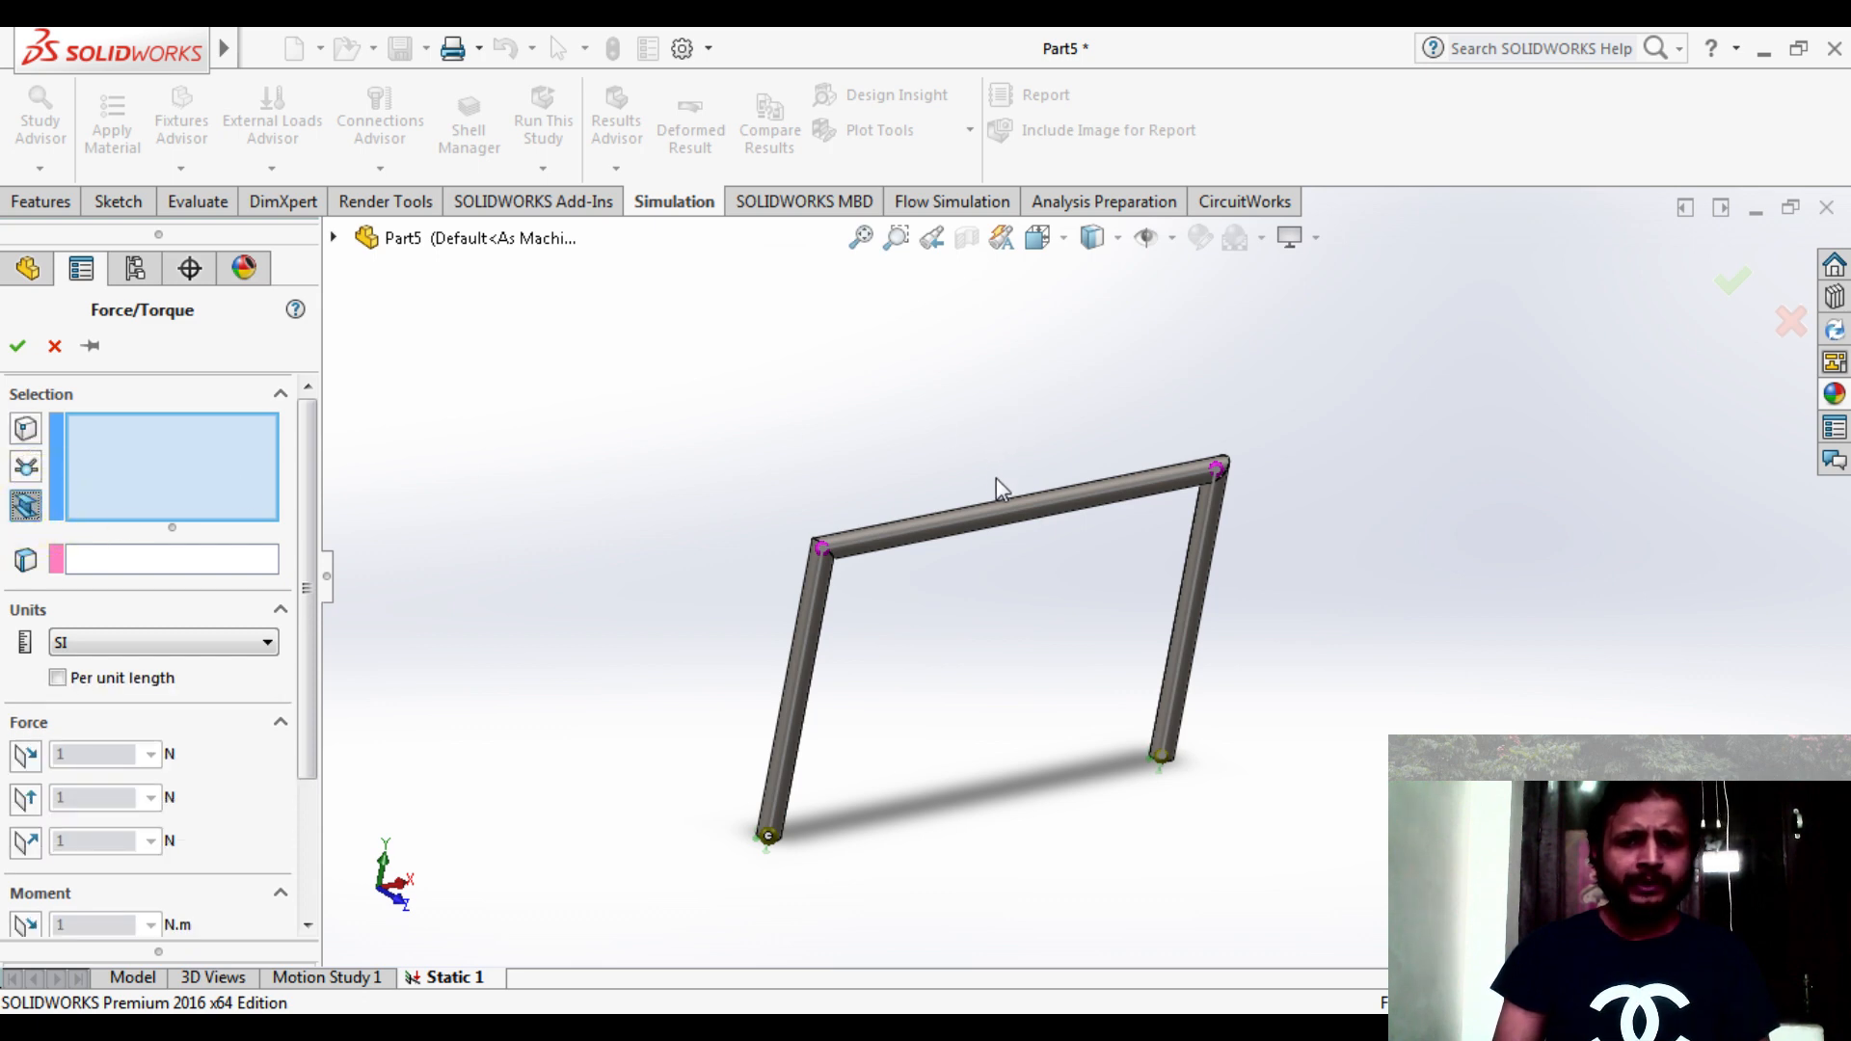
pyautogui.click(988, 516)
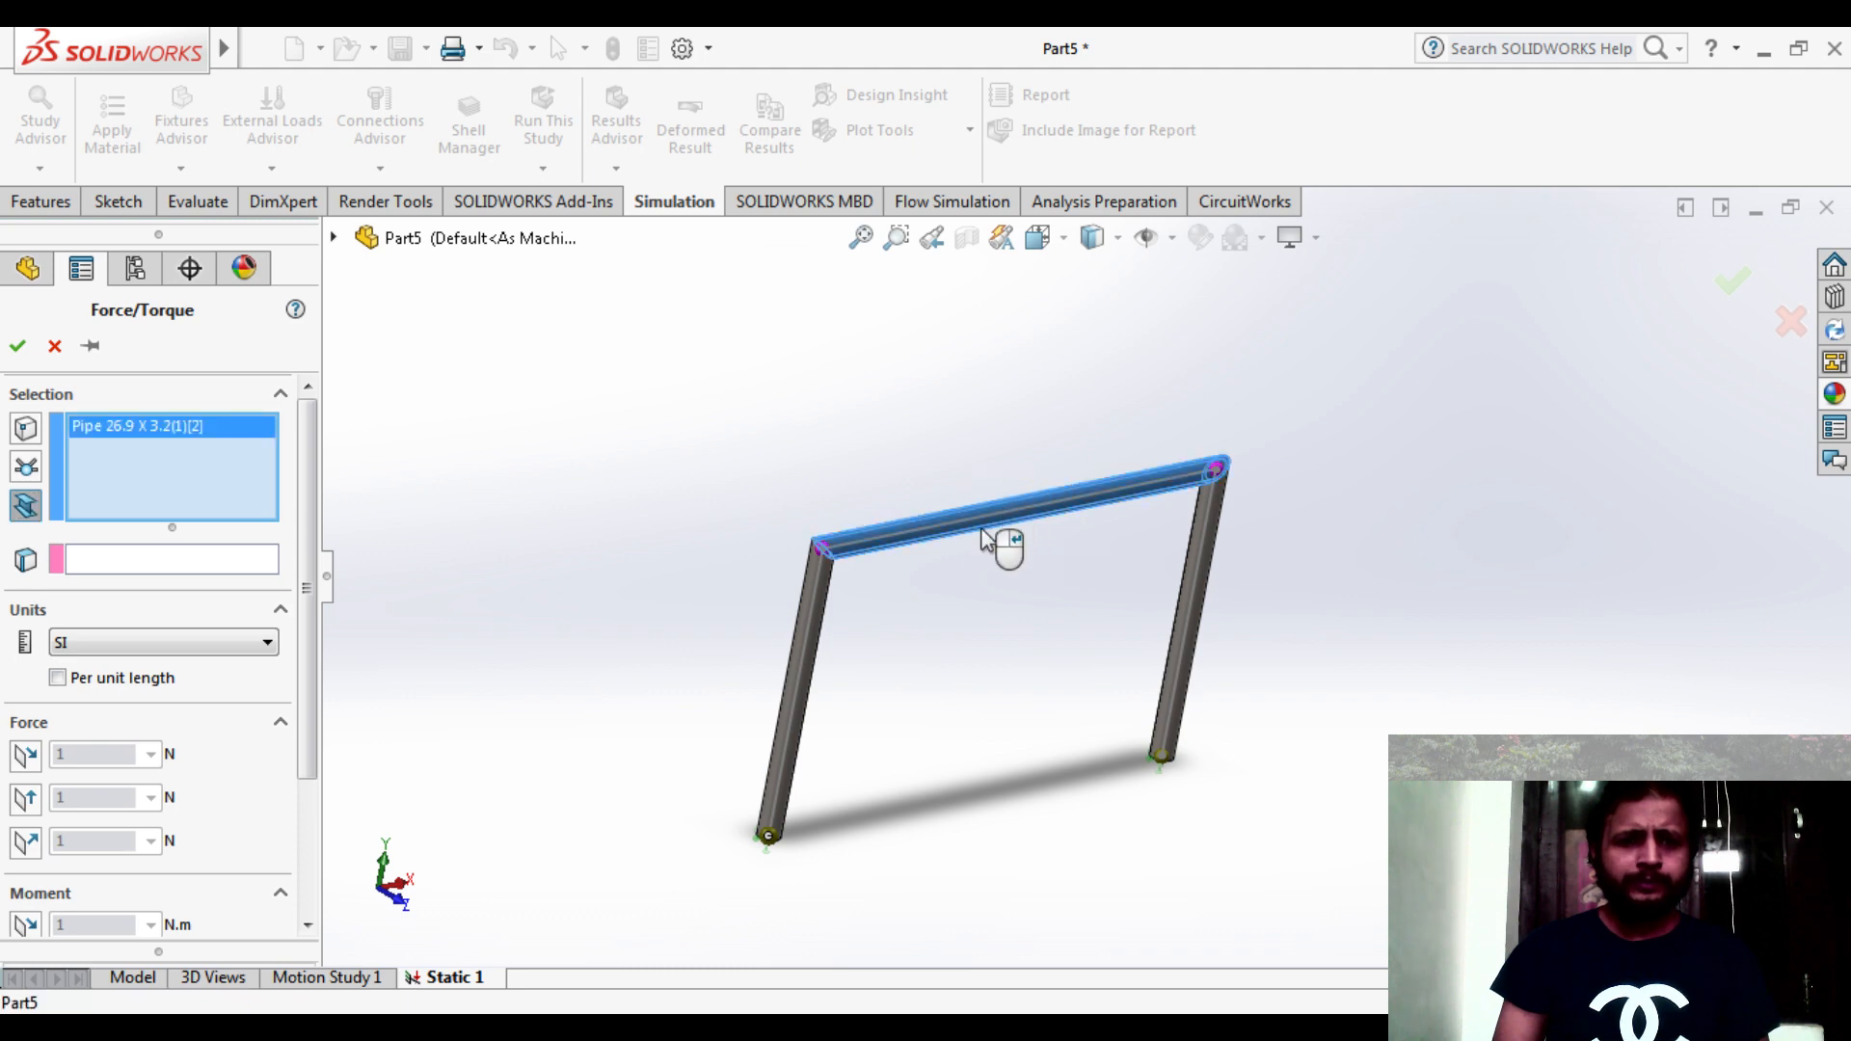
pyautogui.click(164, 559)
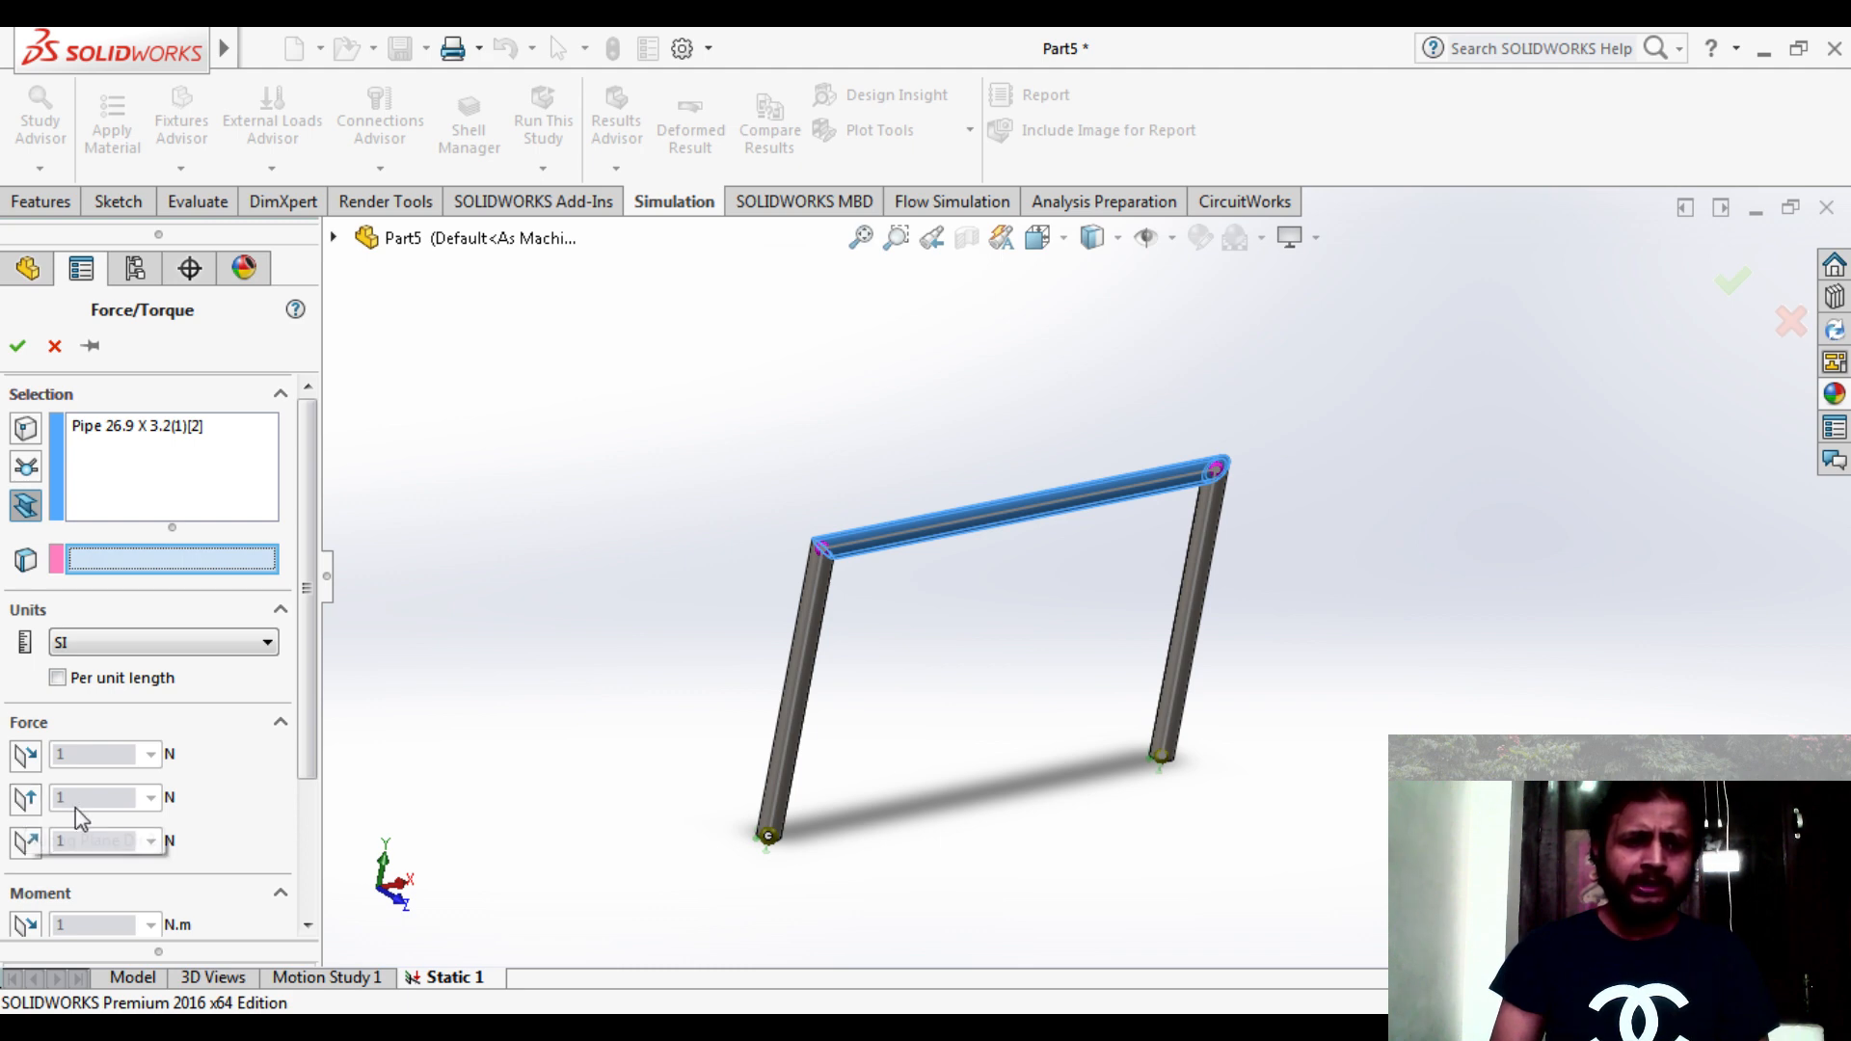
pyautogui.click(27, 801)
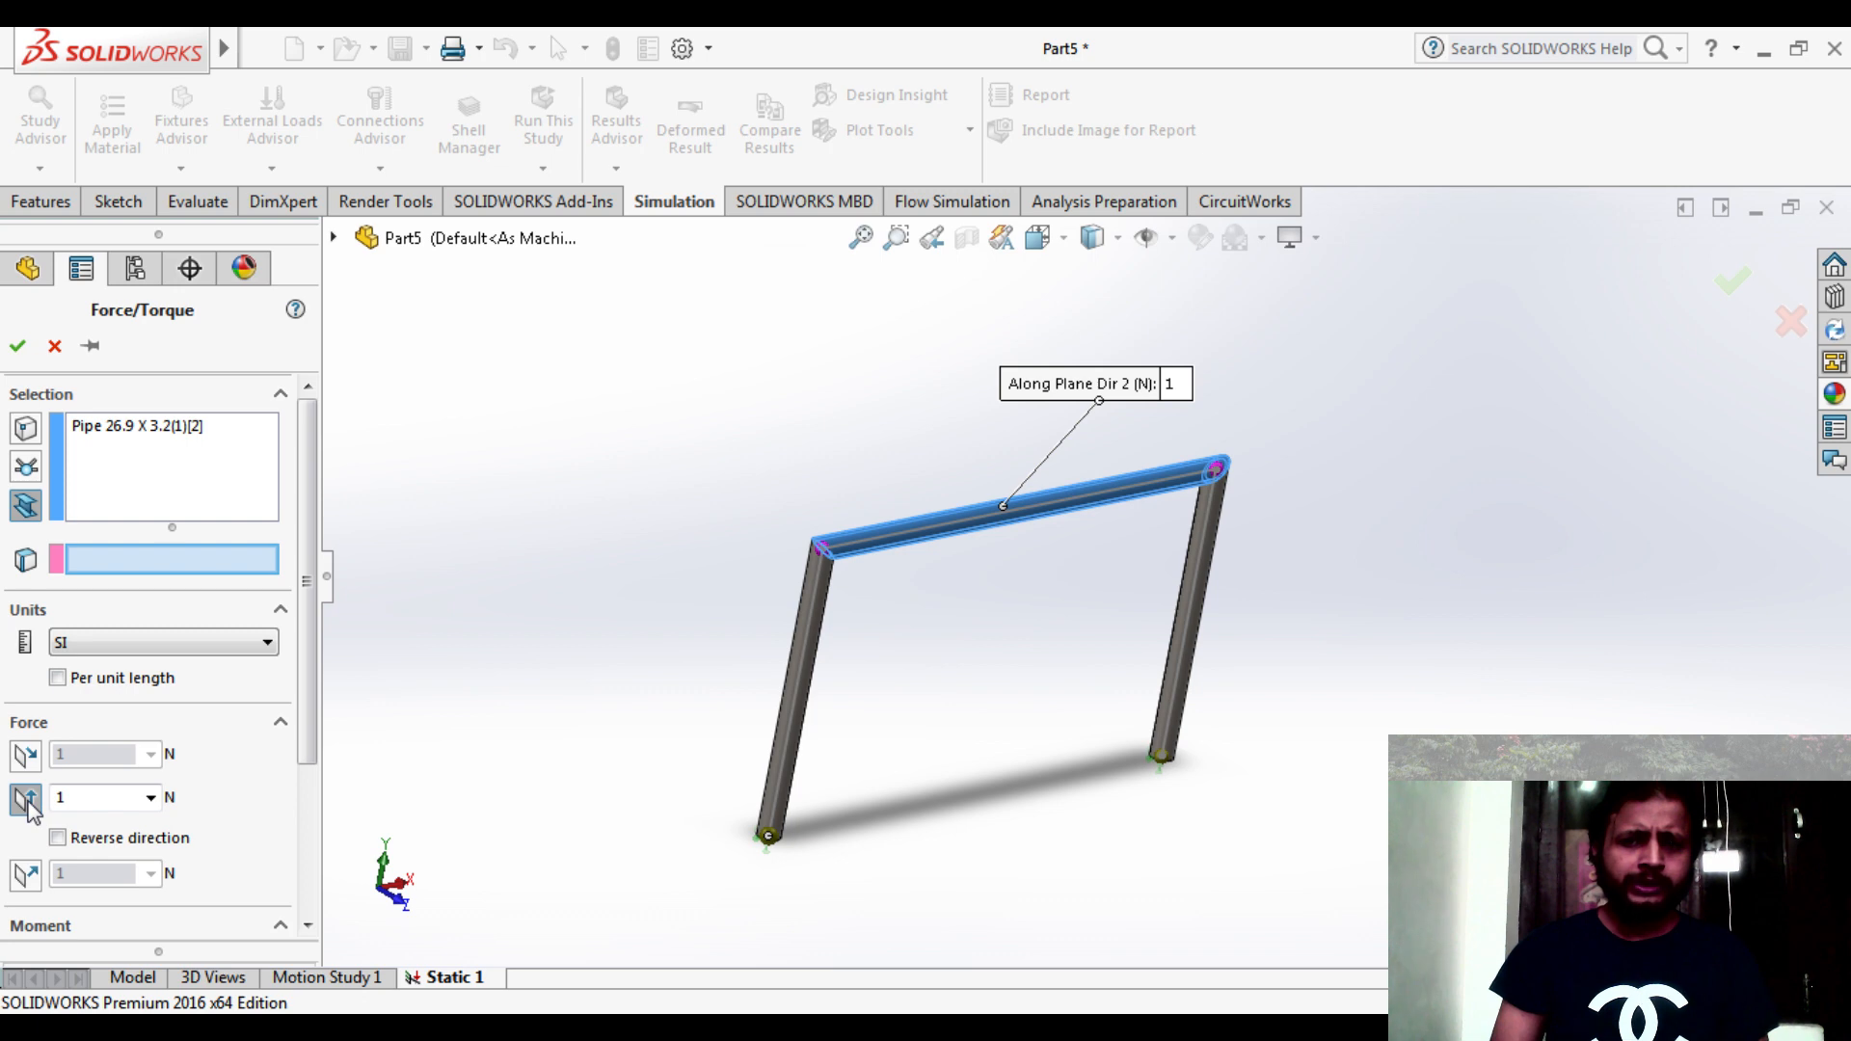
pyautogui.click(113, 796)
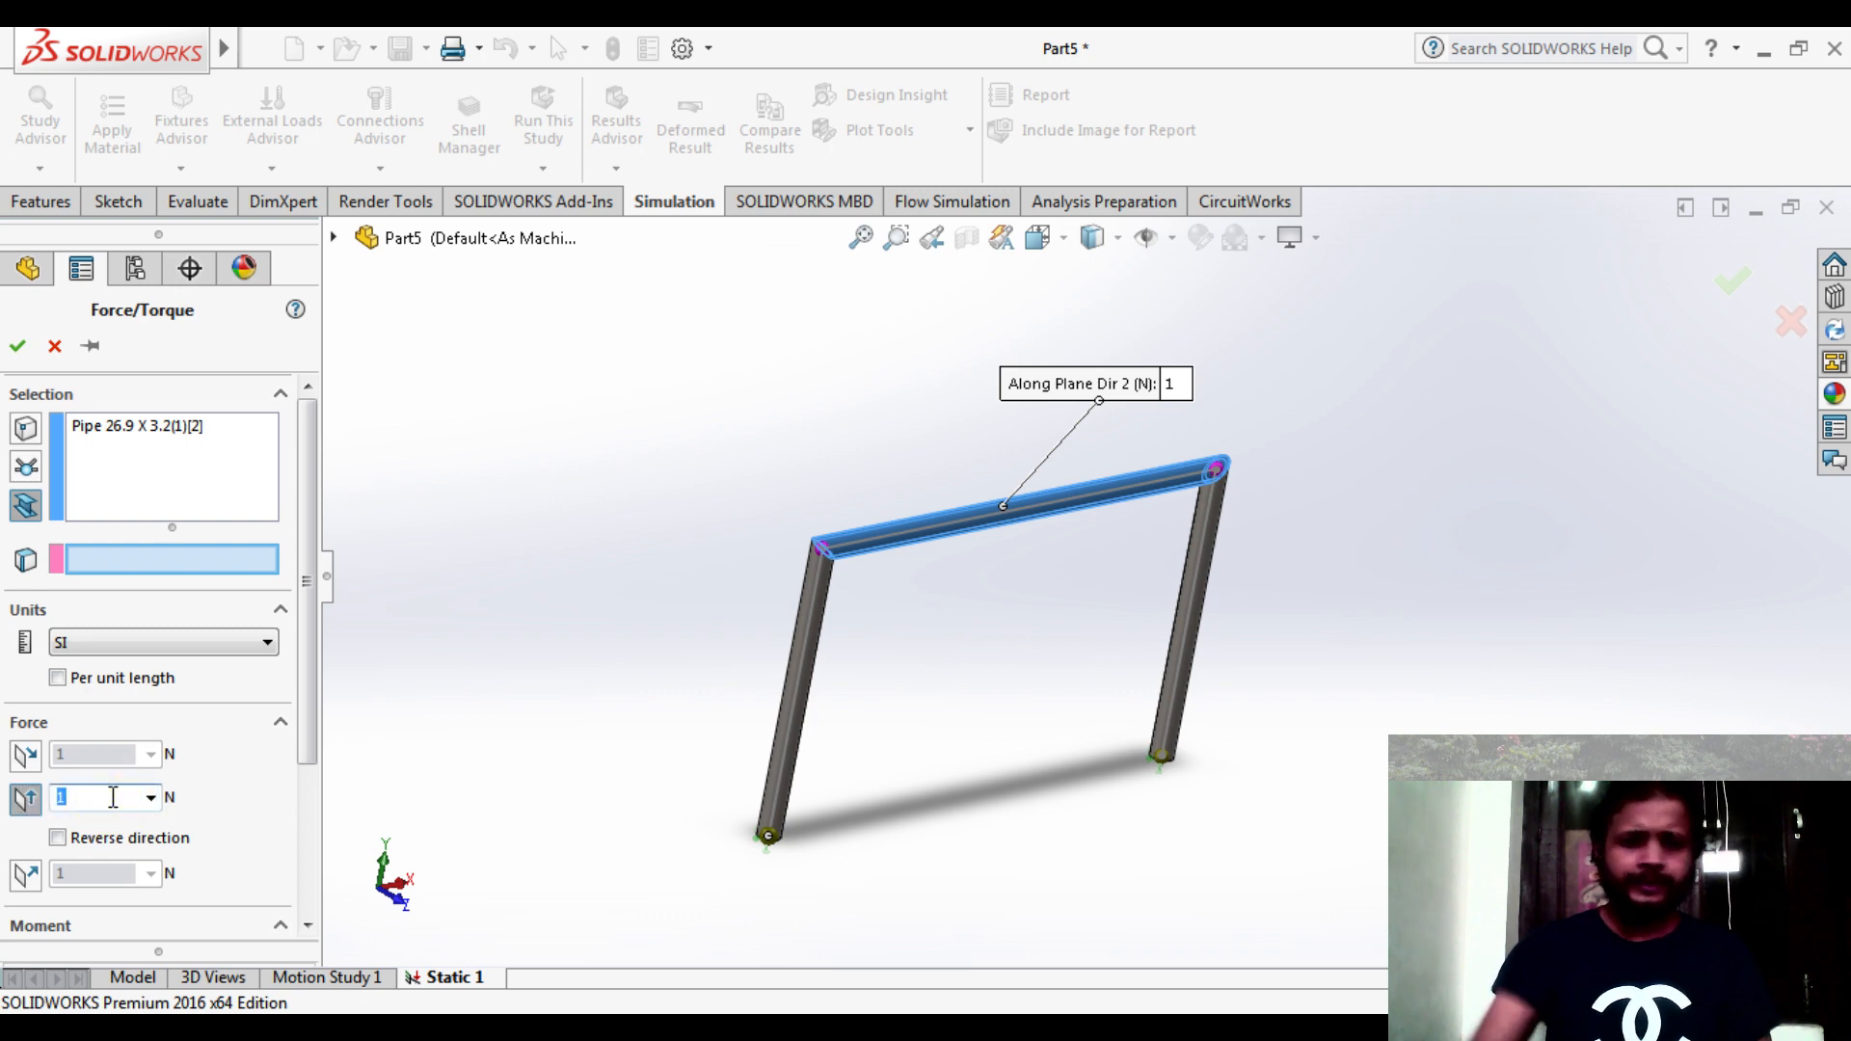
pyautogui.press('BackSpace')
pyautogui.write('300')
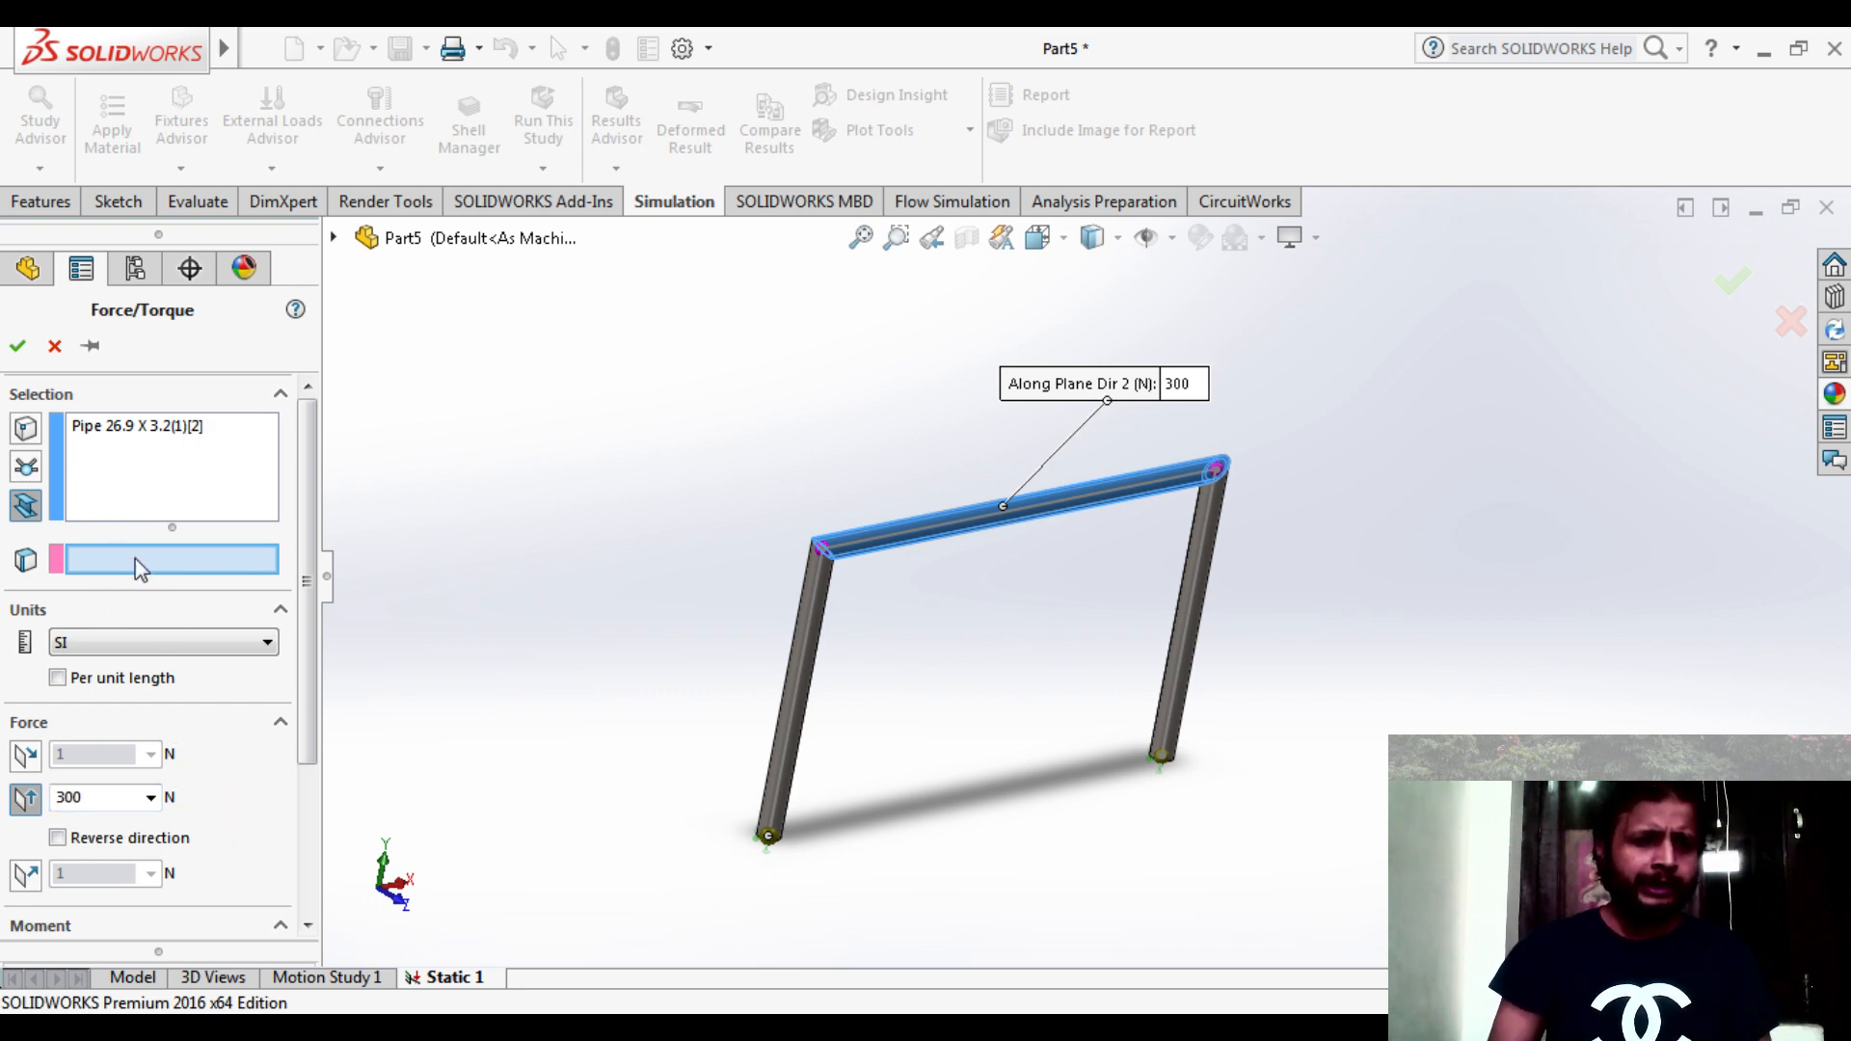
# - Use the Front Plane as the force's direction reference and reverse the force direction
pyautogui.click(335, 237)
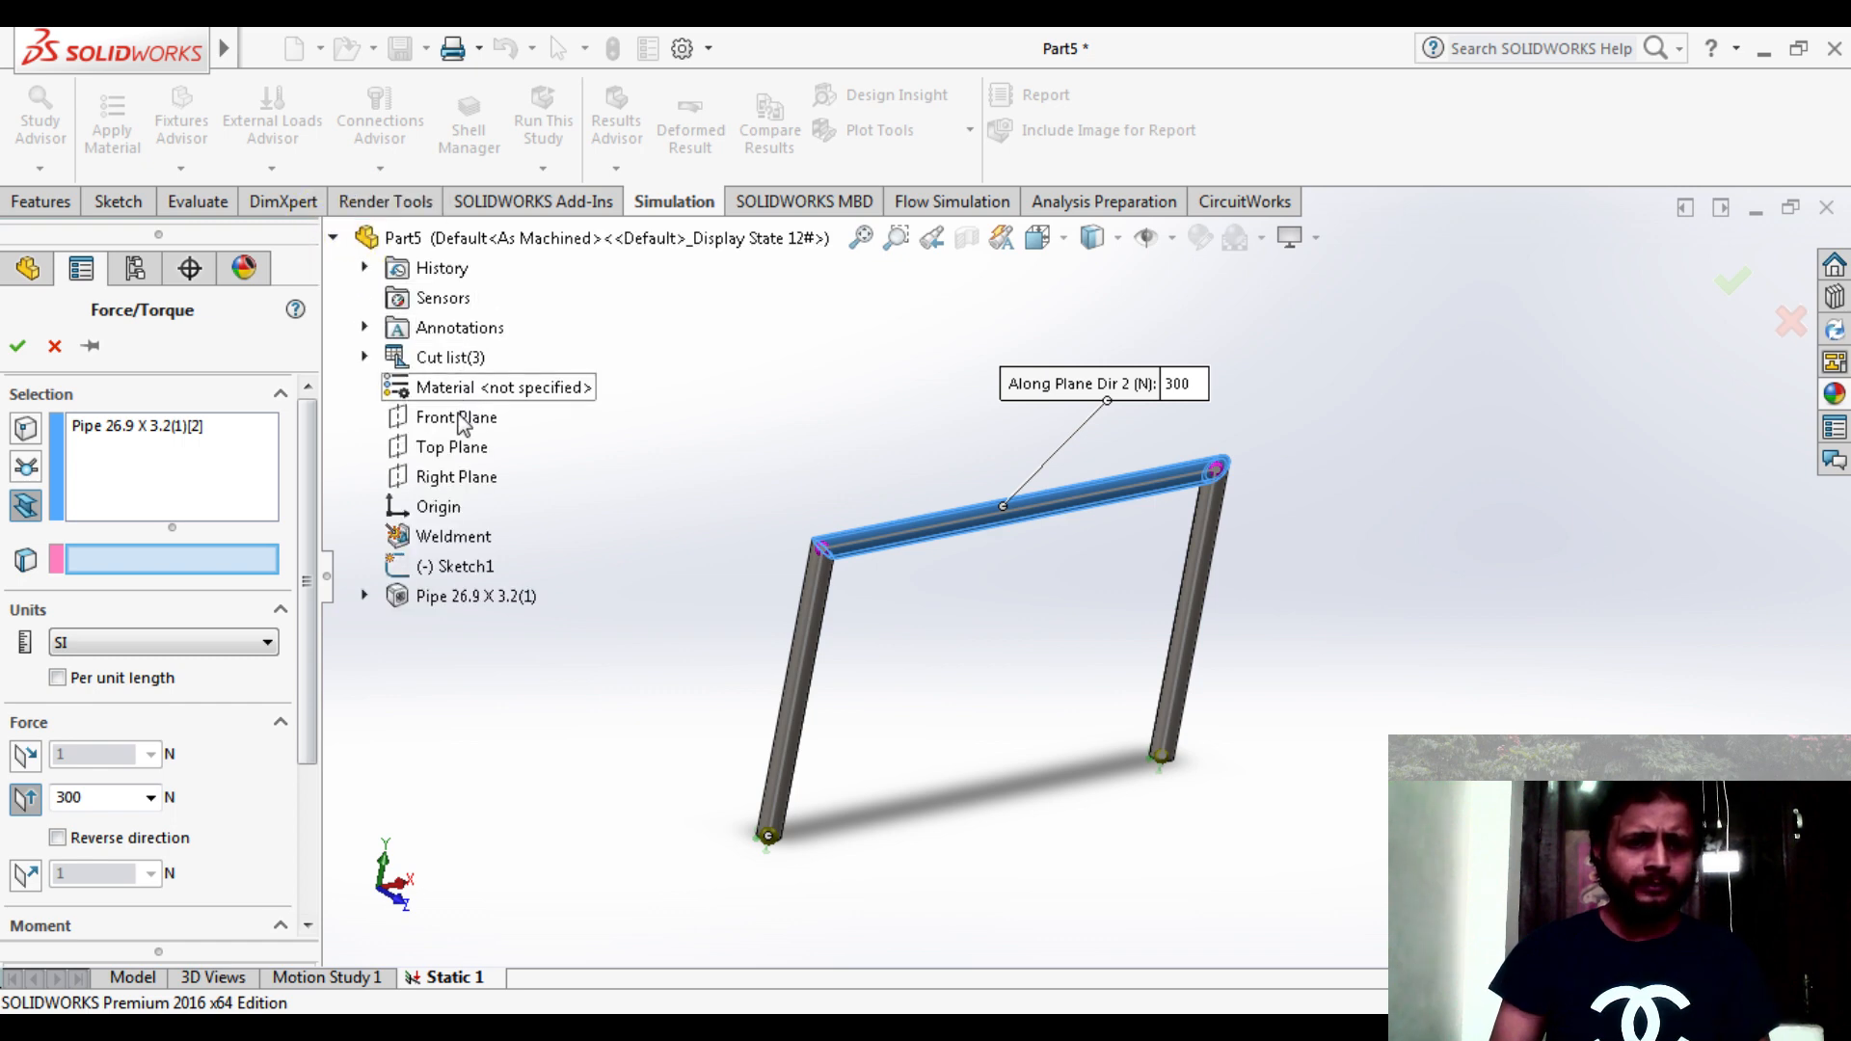
pyautogui.click(457, 417)
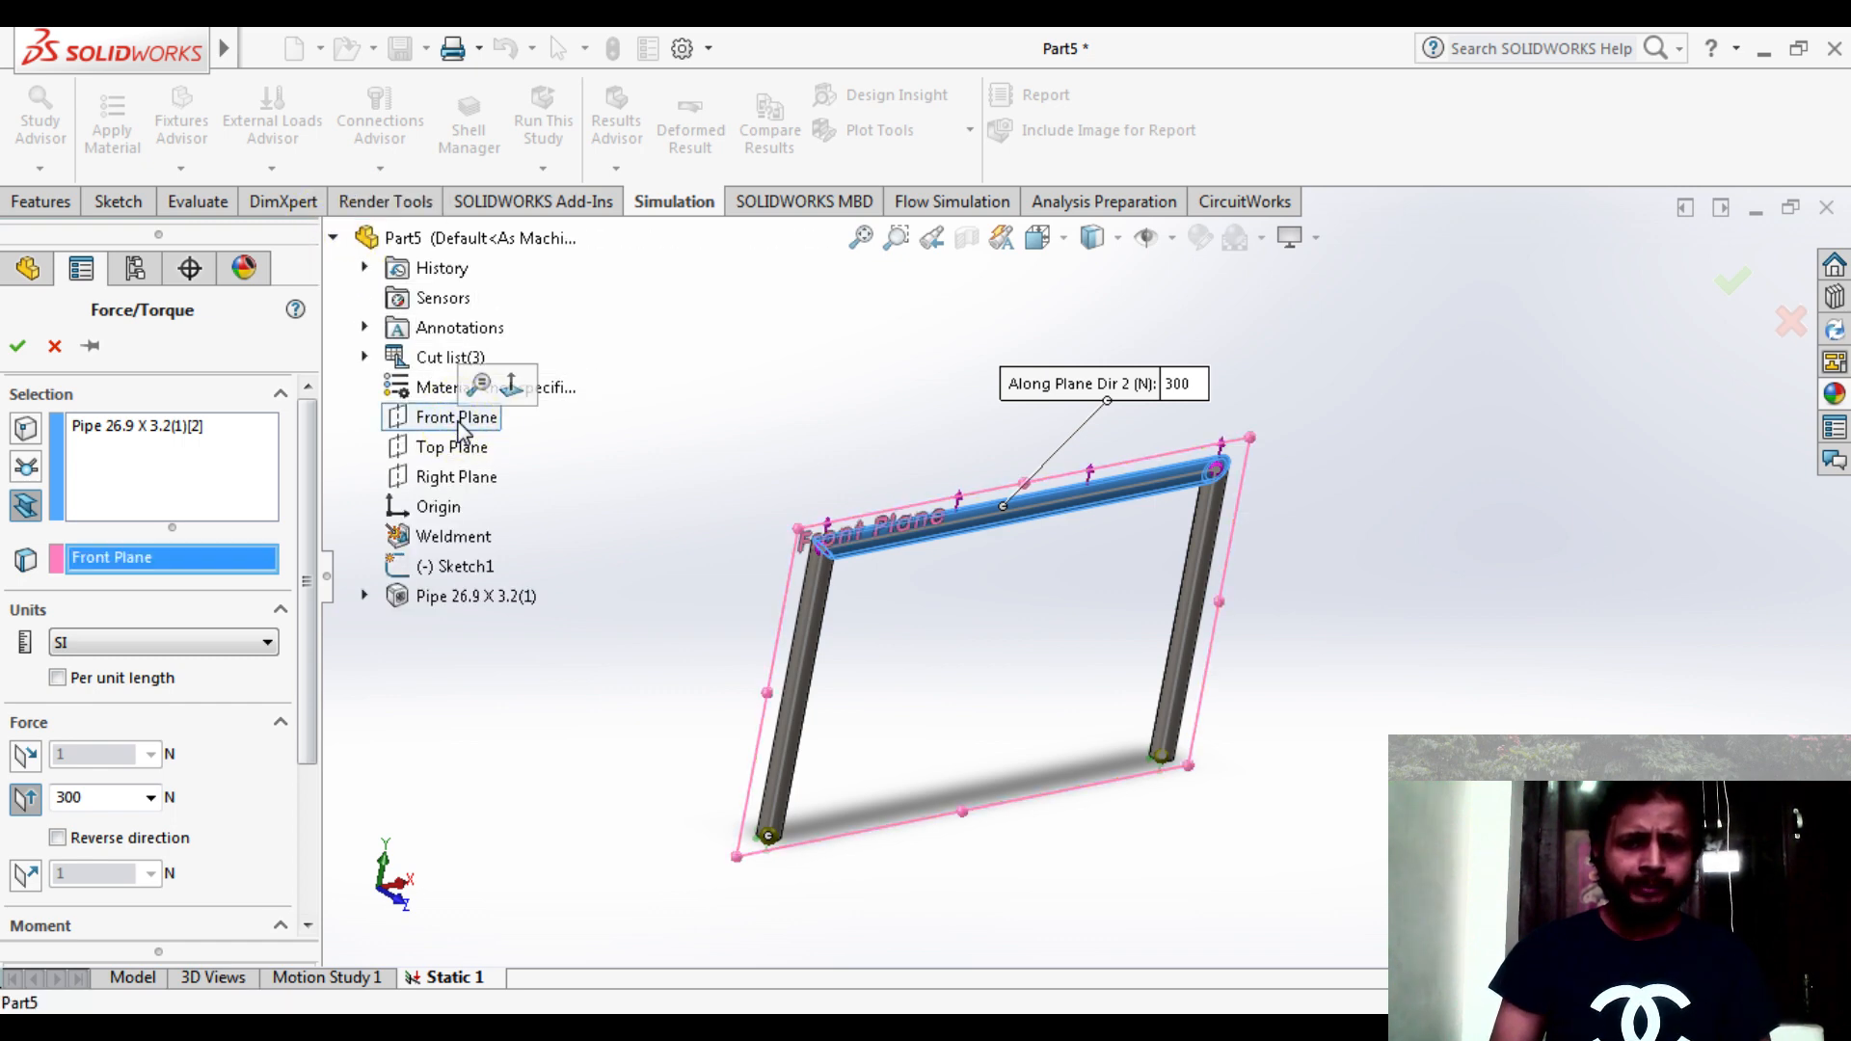
pyautogui.click(57, 838)
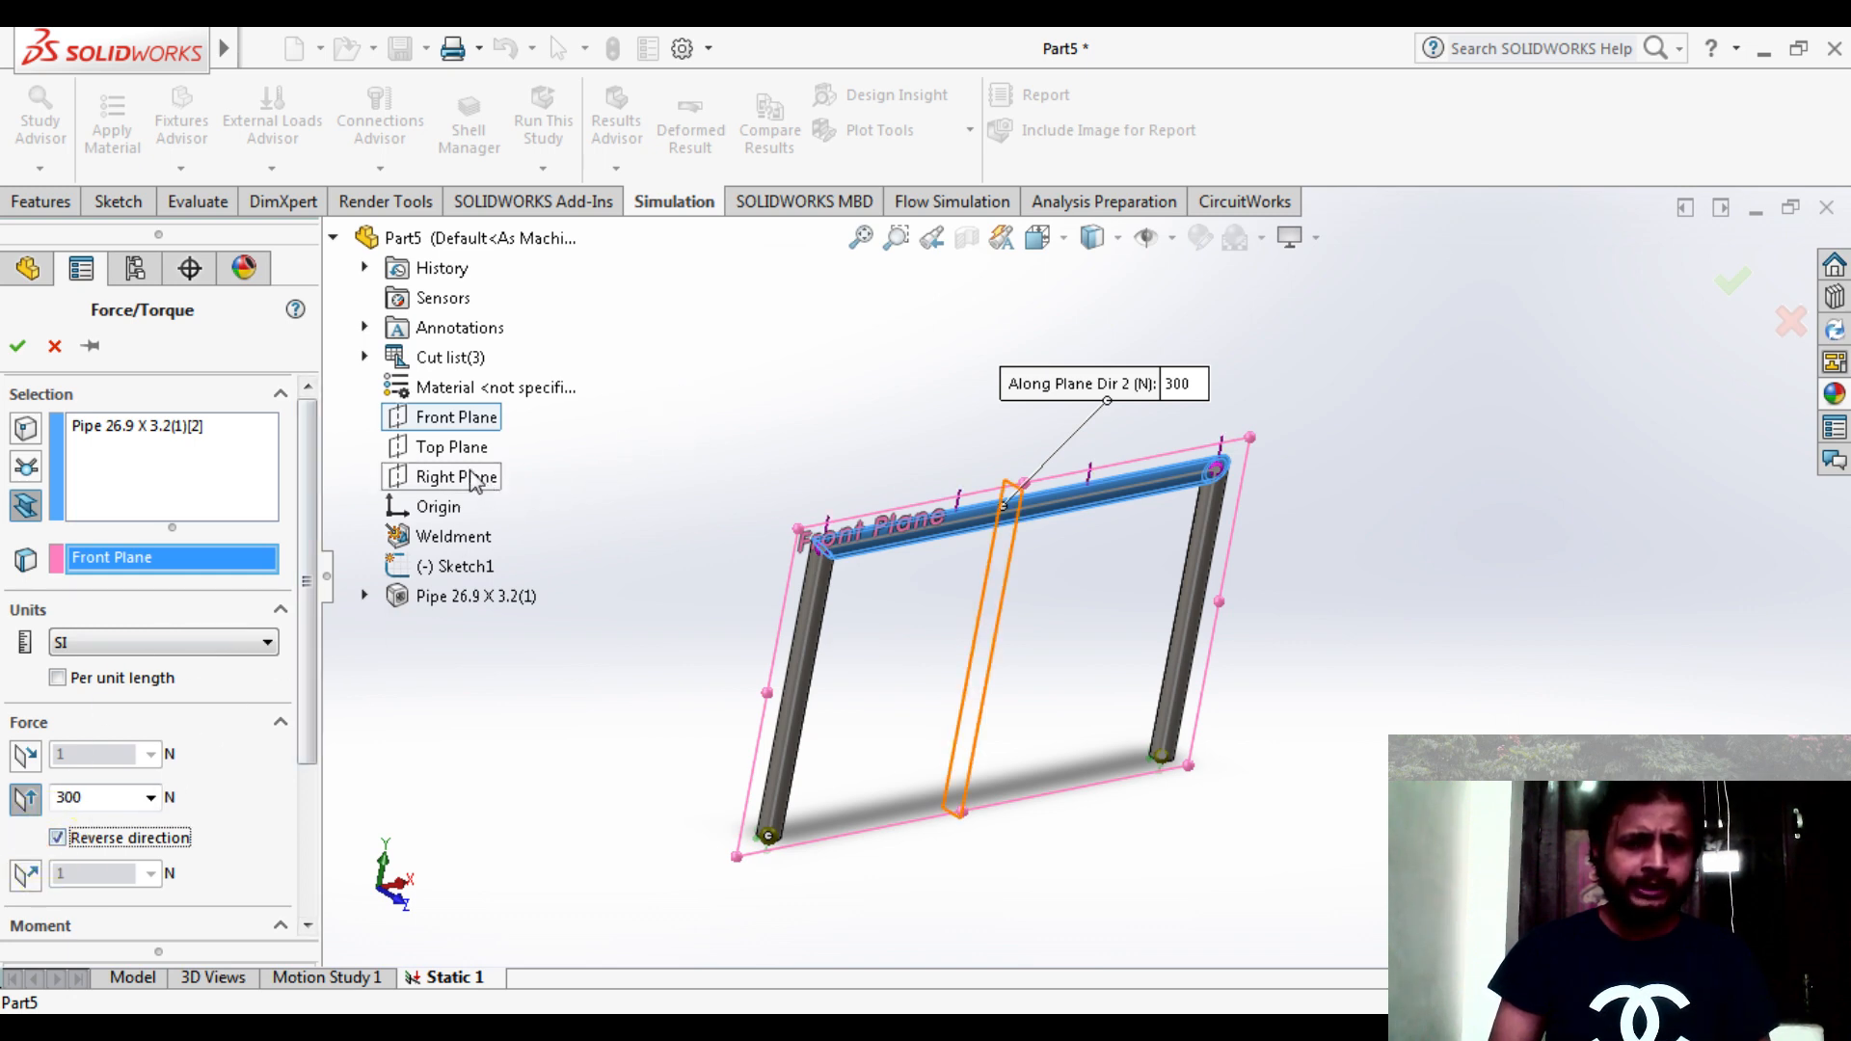
# - Try the Top Plane and the Right Plane as the force's direction reference
pyautogui.click(442, 450)
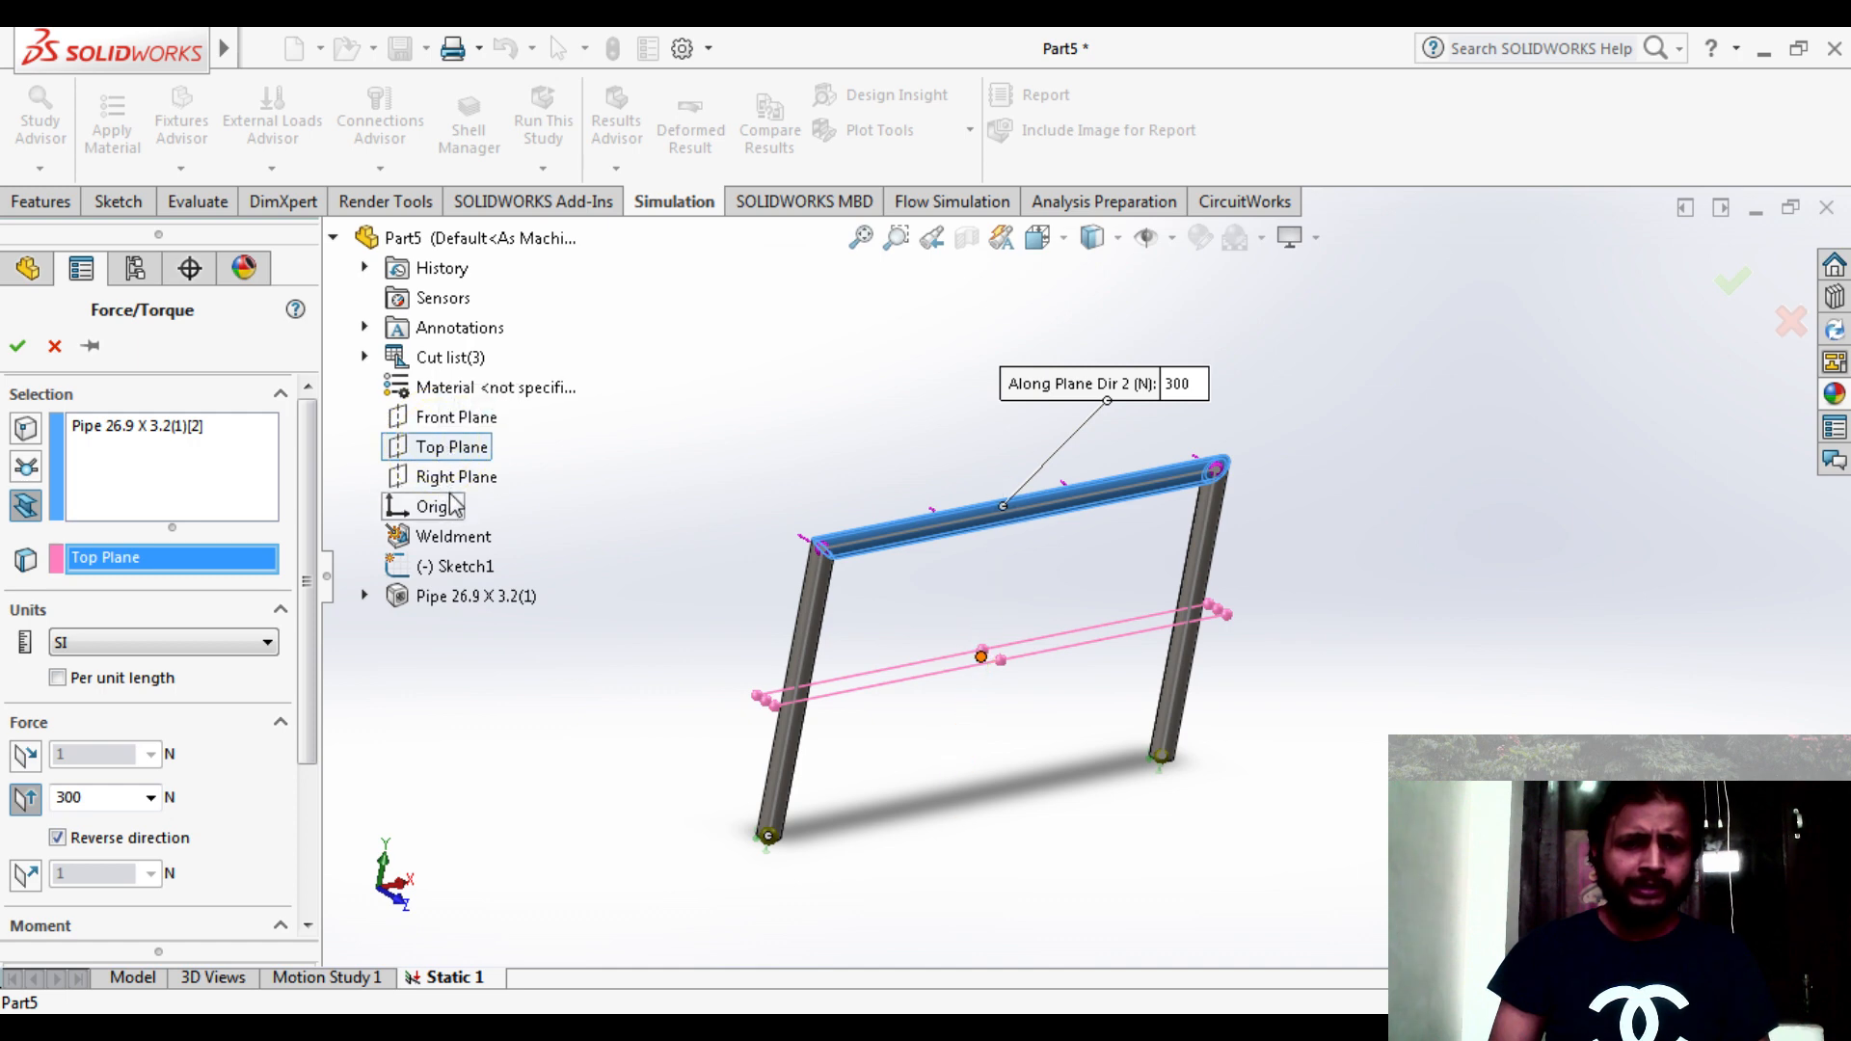
pyautogui.click(448, 482)
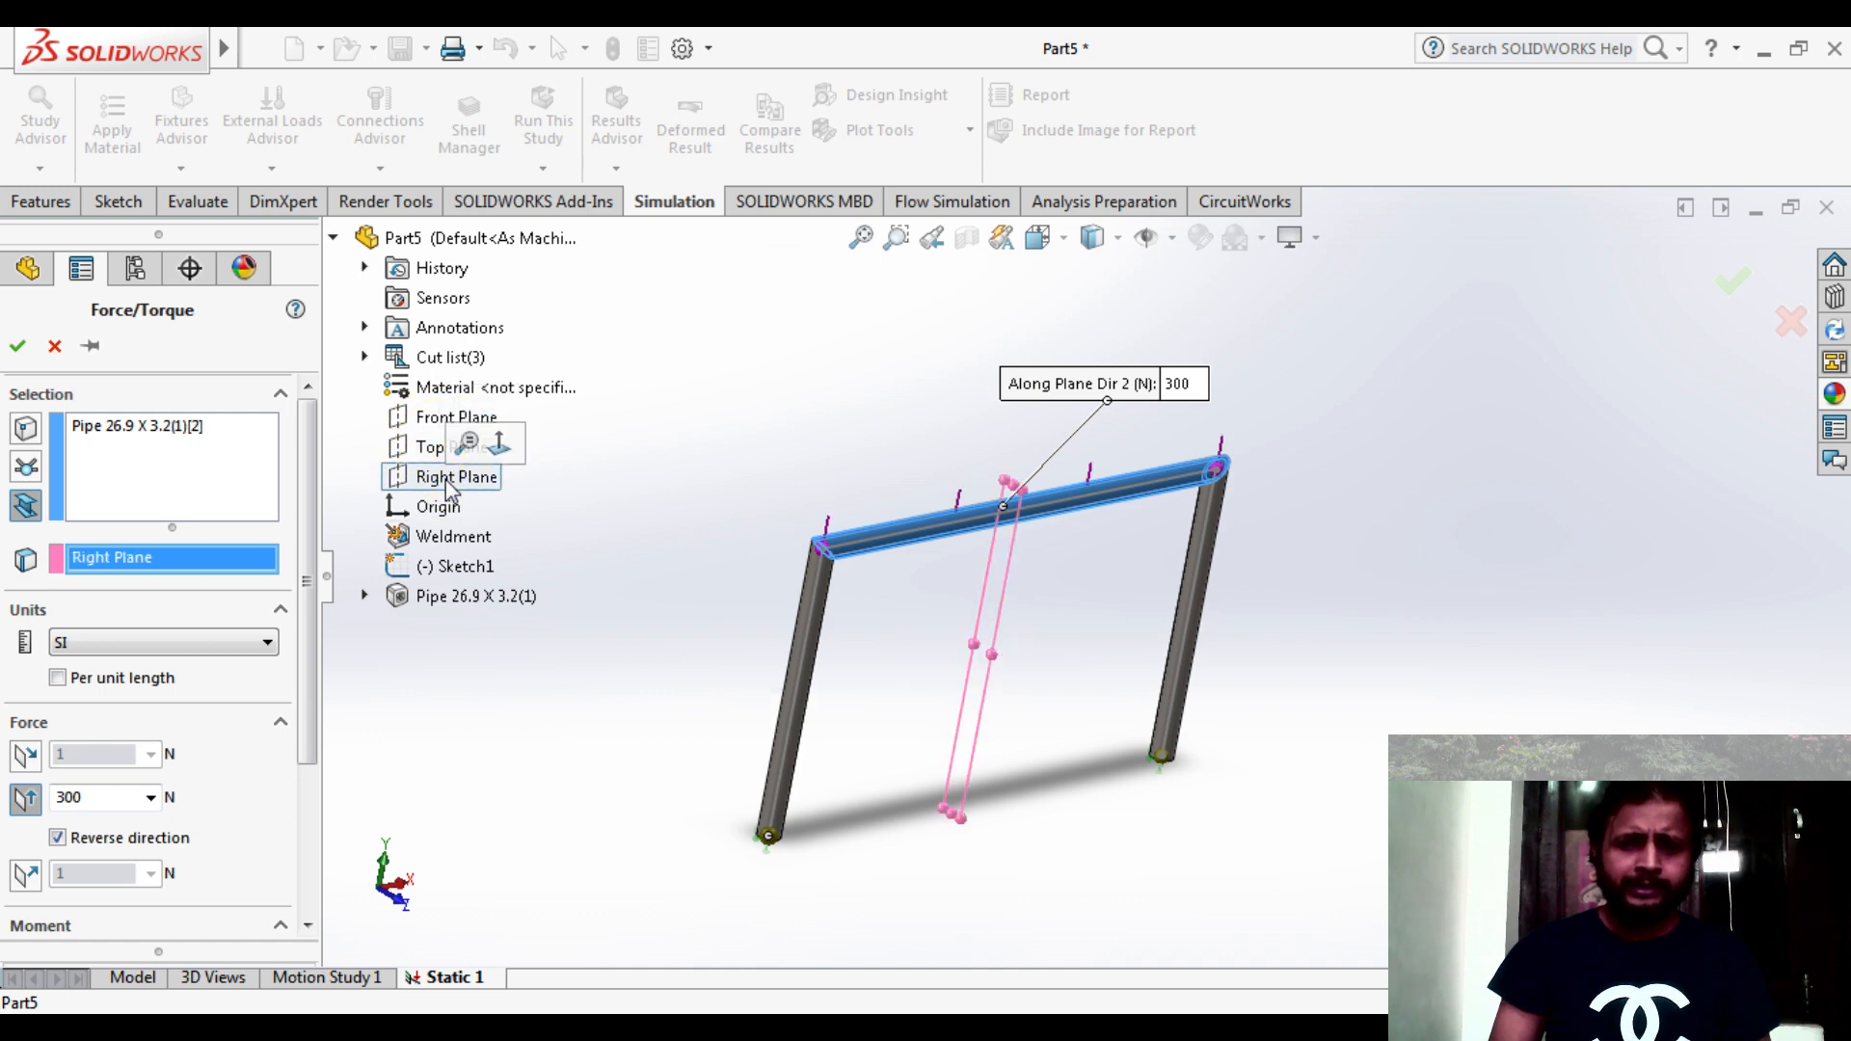
pyautogui.scroll(-5, 1042, 540)
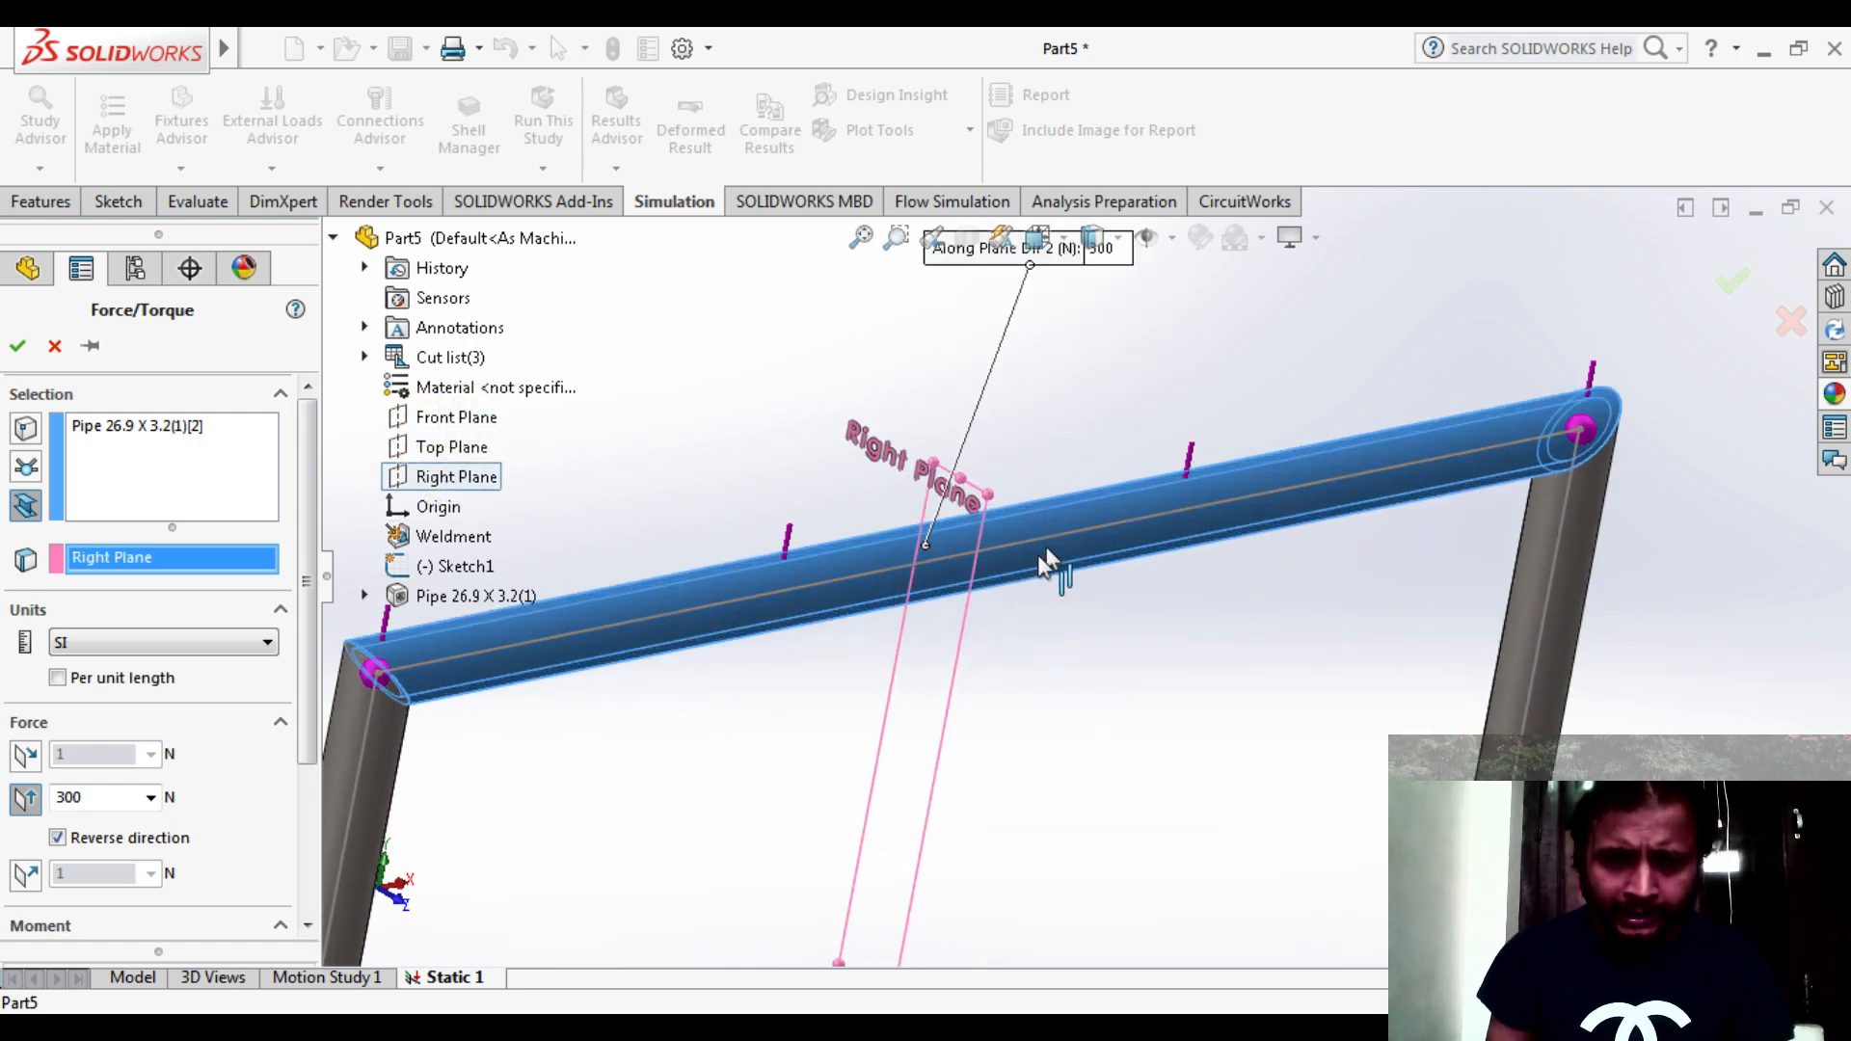
pyautogui.scroll(3, 1043, 578)
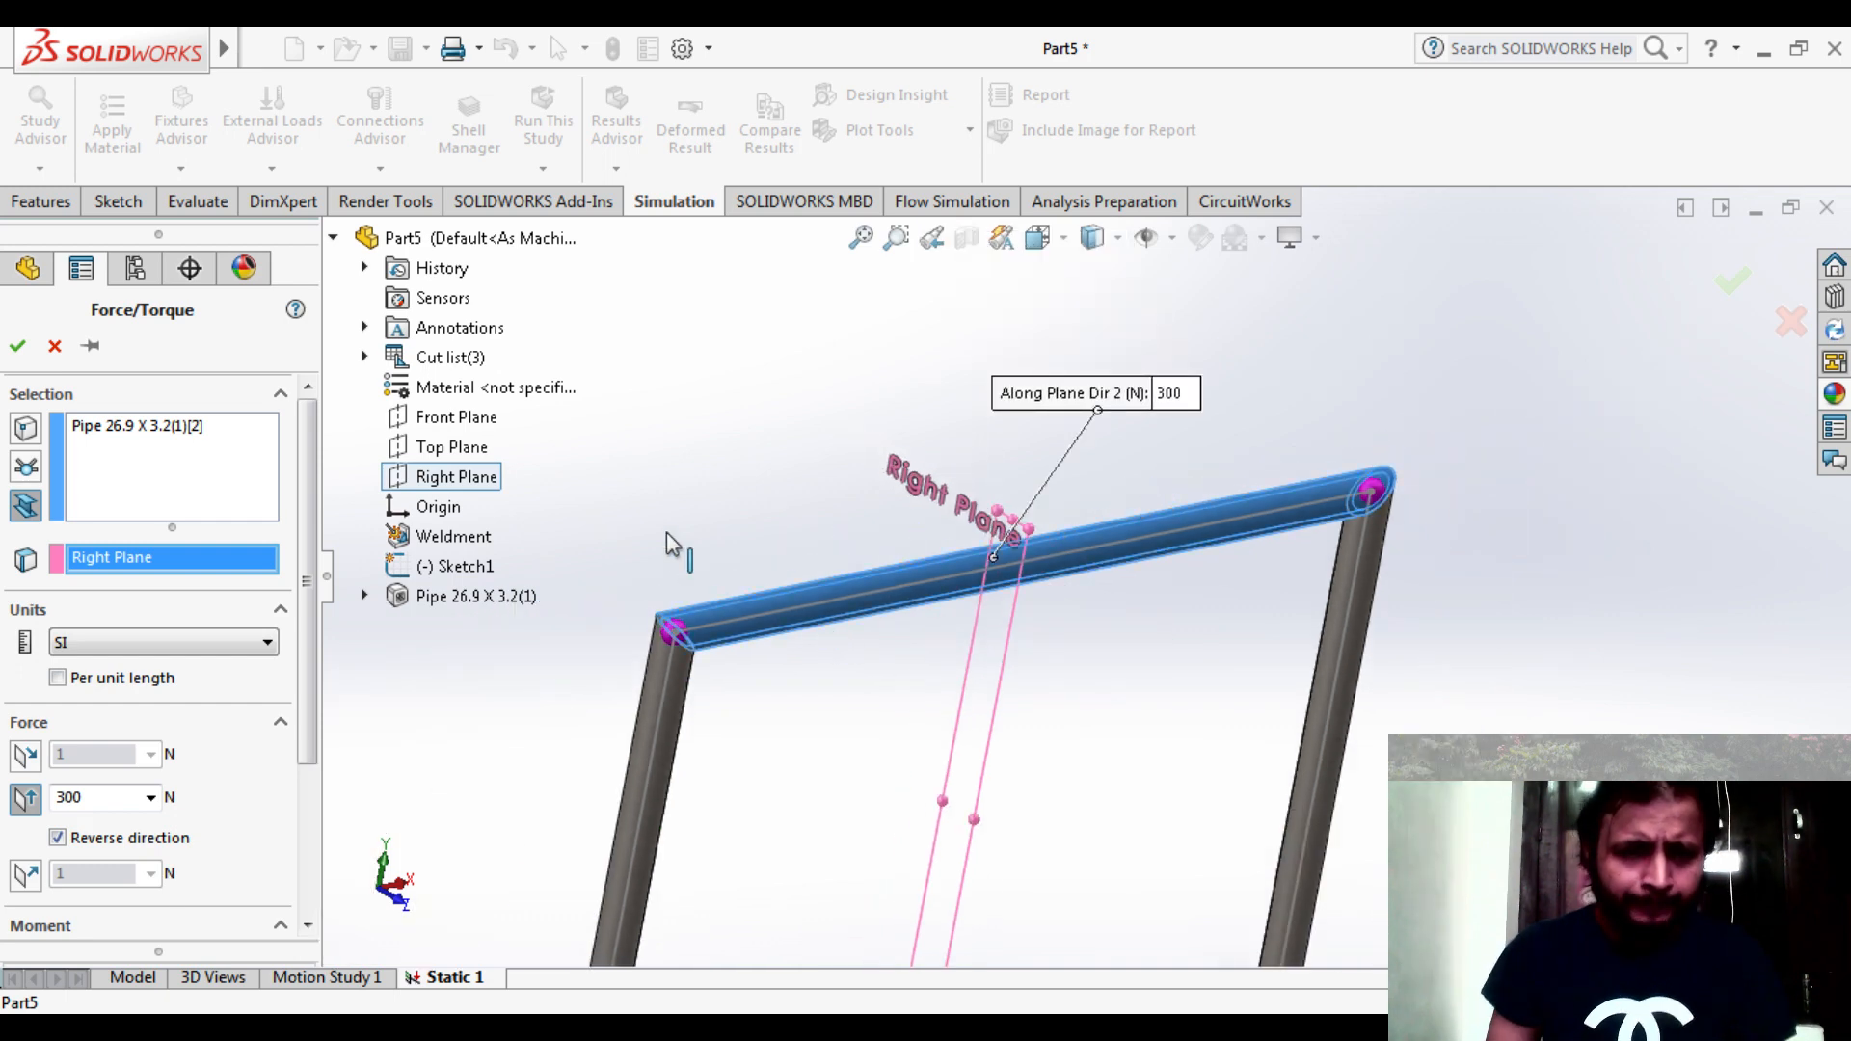
# - Reselect the Front Plane as the direction reference and accept the crossbar force
pyautogui.click(445, 417)
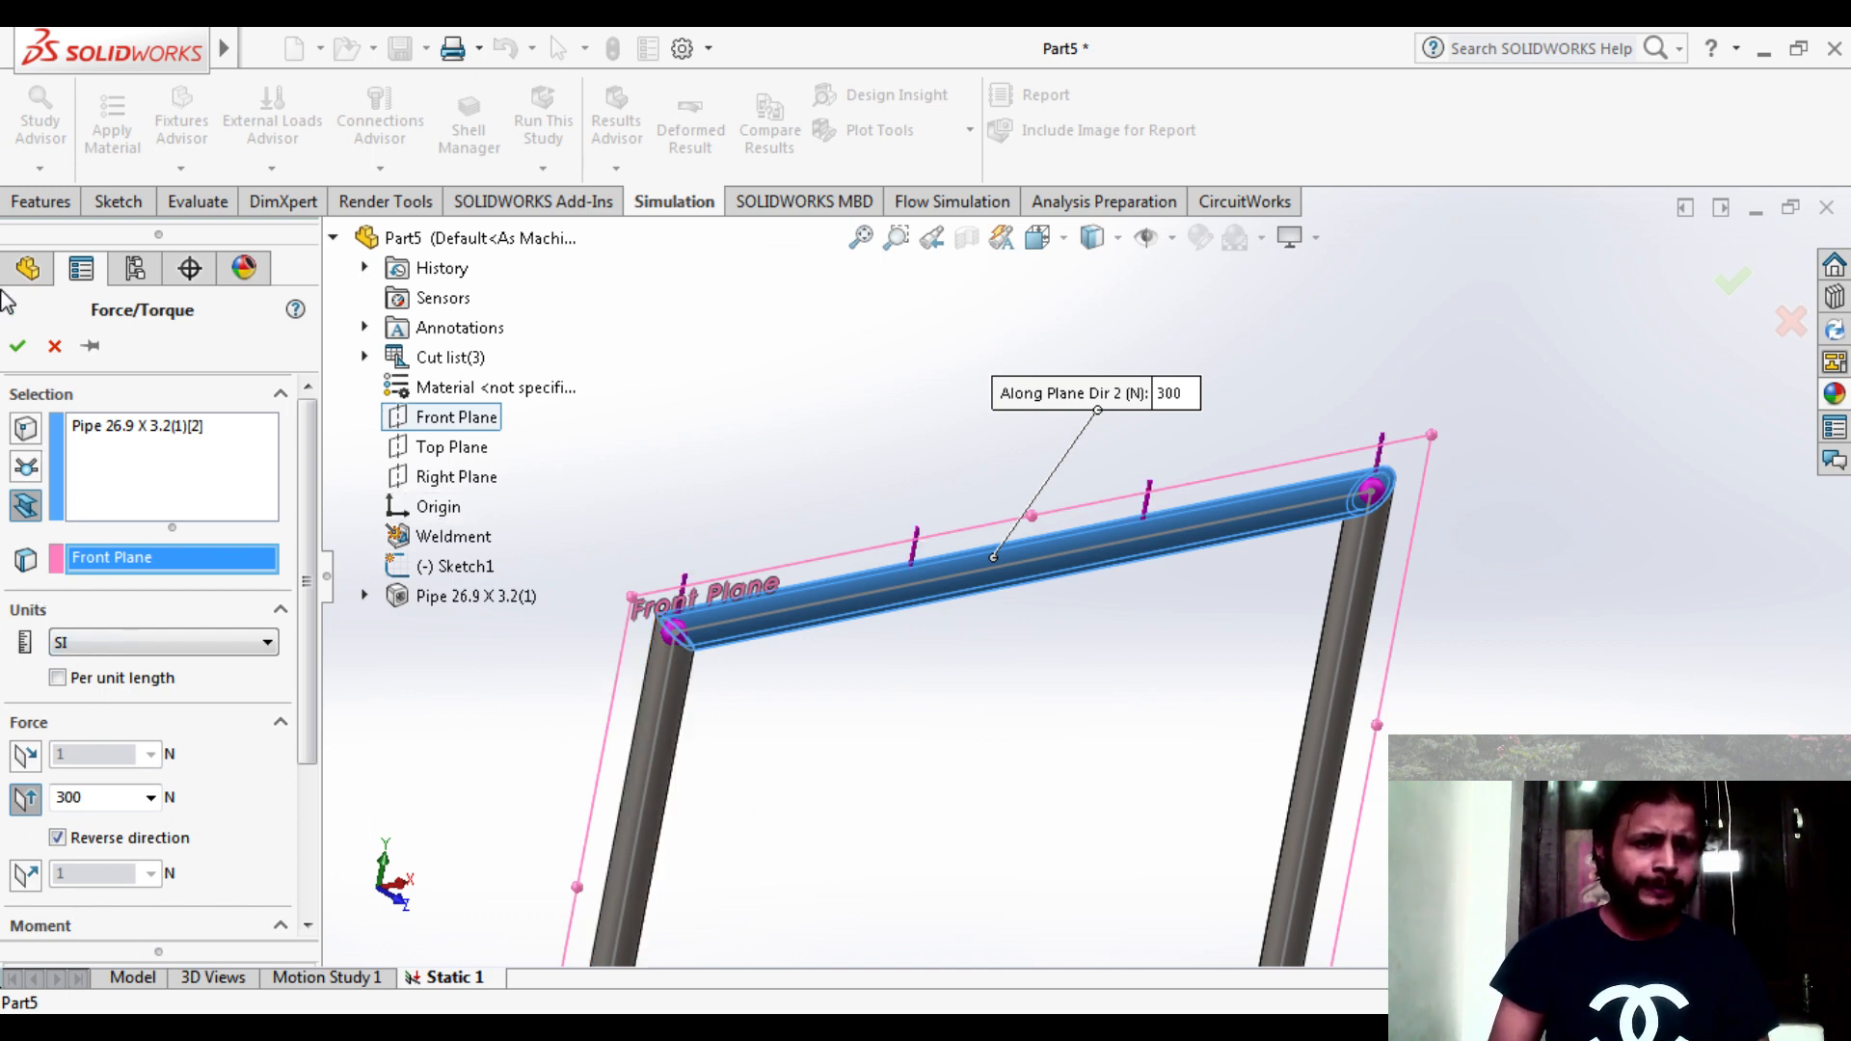
pyautogui.click(19, 349)
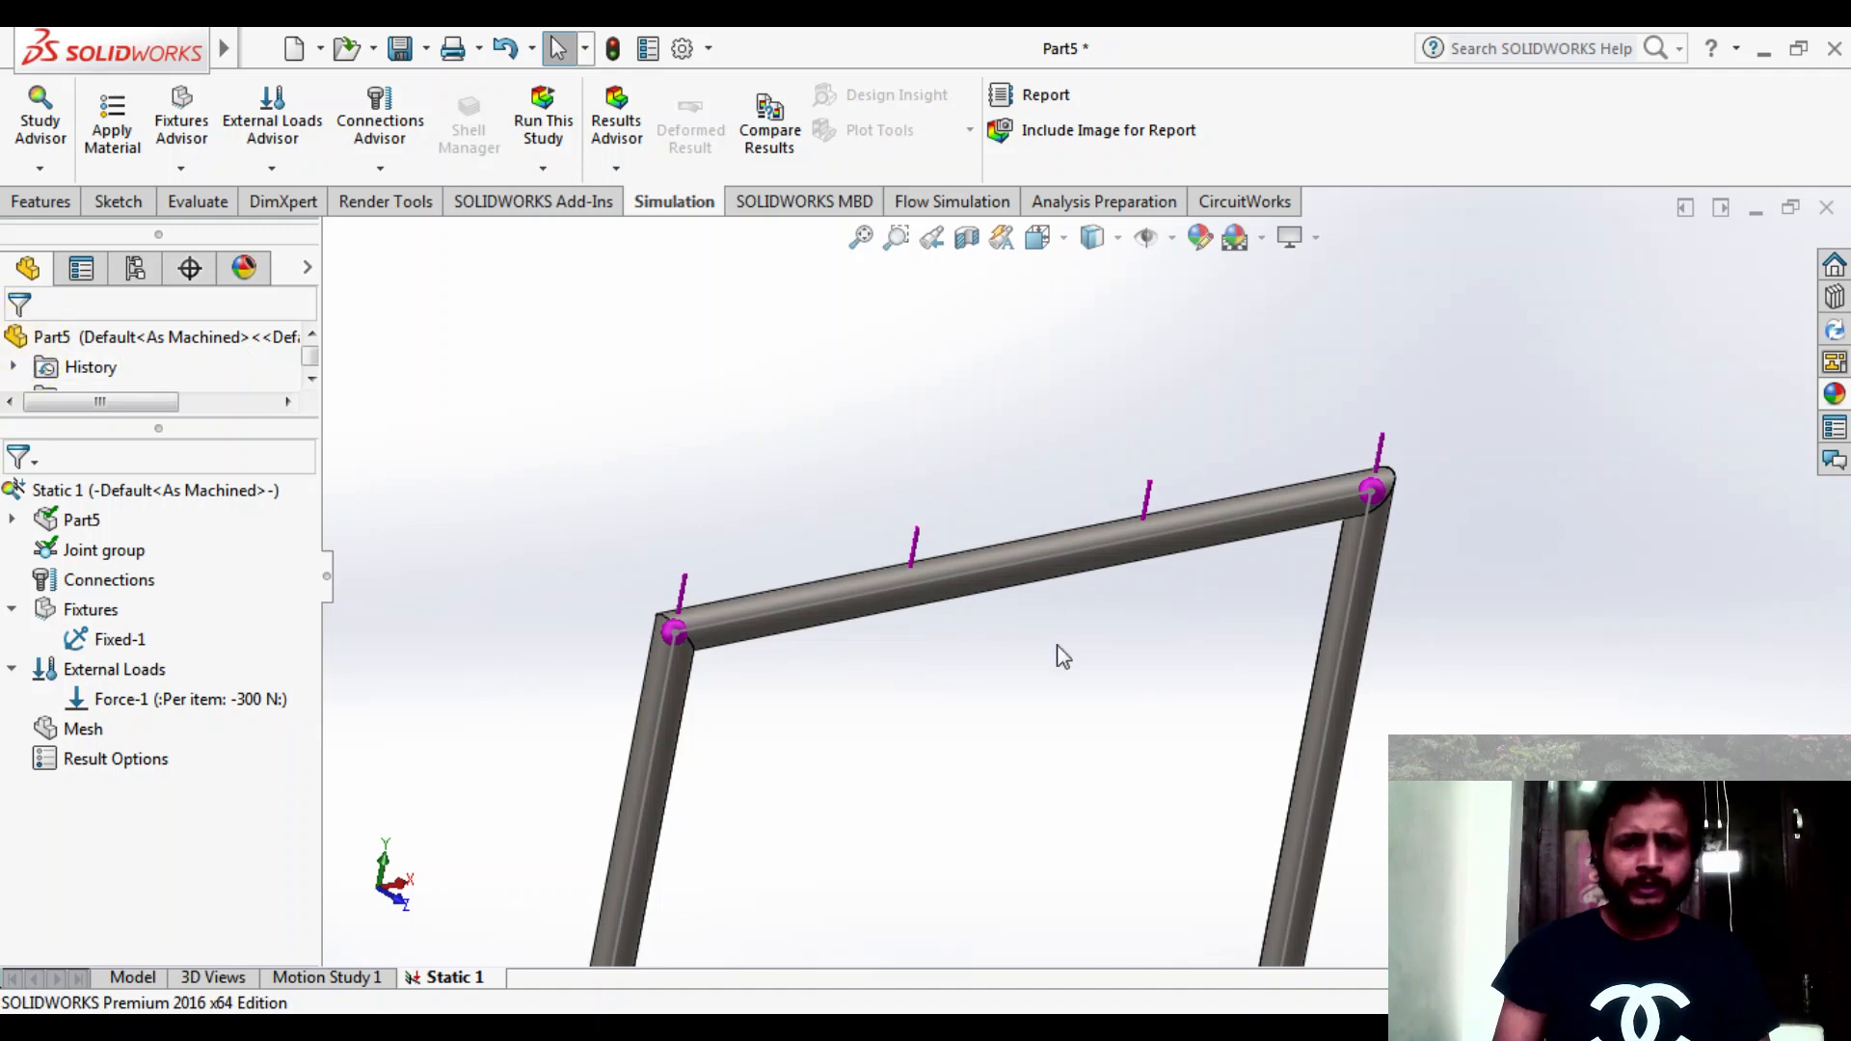
# - Mesh the frame in the Static 1 study
pyautogui.scroll(2, 1054, 578)
pyautogui.scroll(2, 1054, 525)
pyautogui.scroll(-3, 1042, 736)
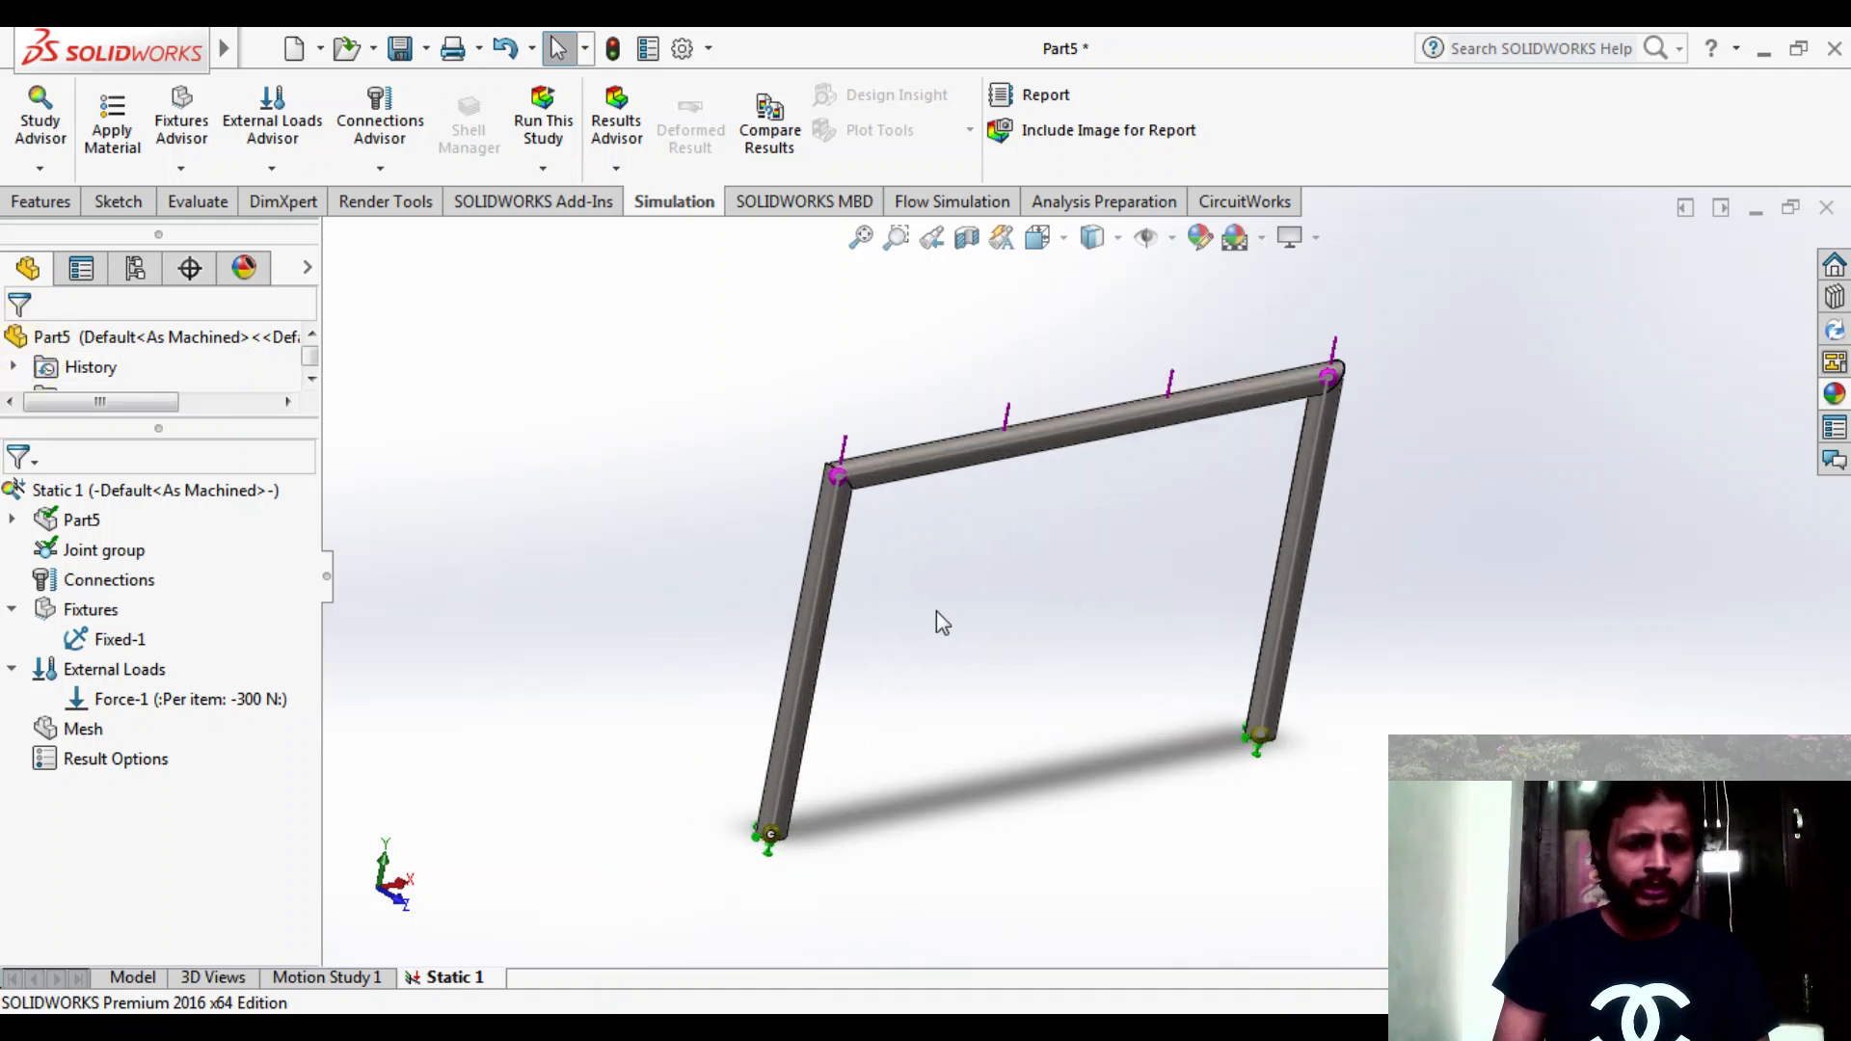
pyautogui.rightClick(97, 723)
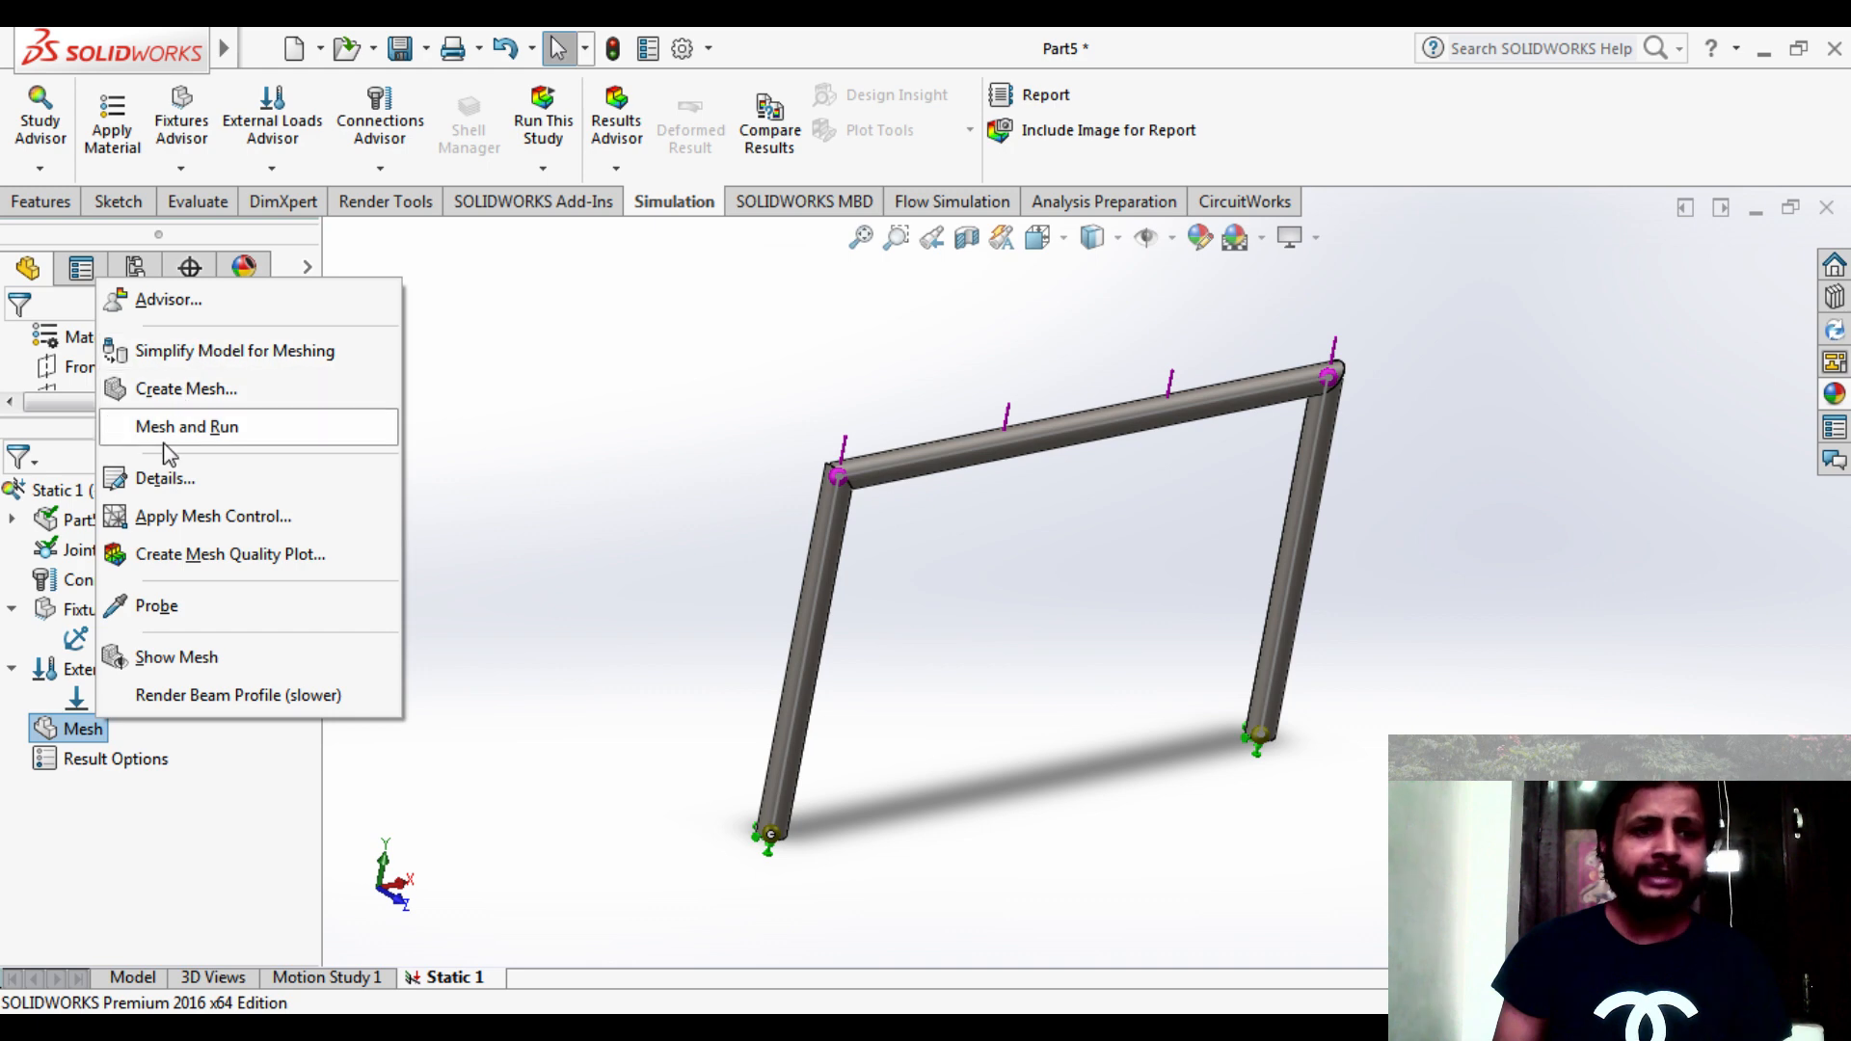
pyautogui.click(188, 426)
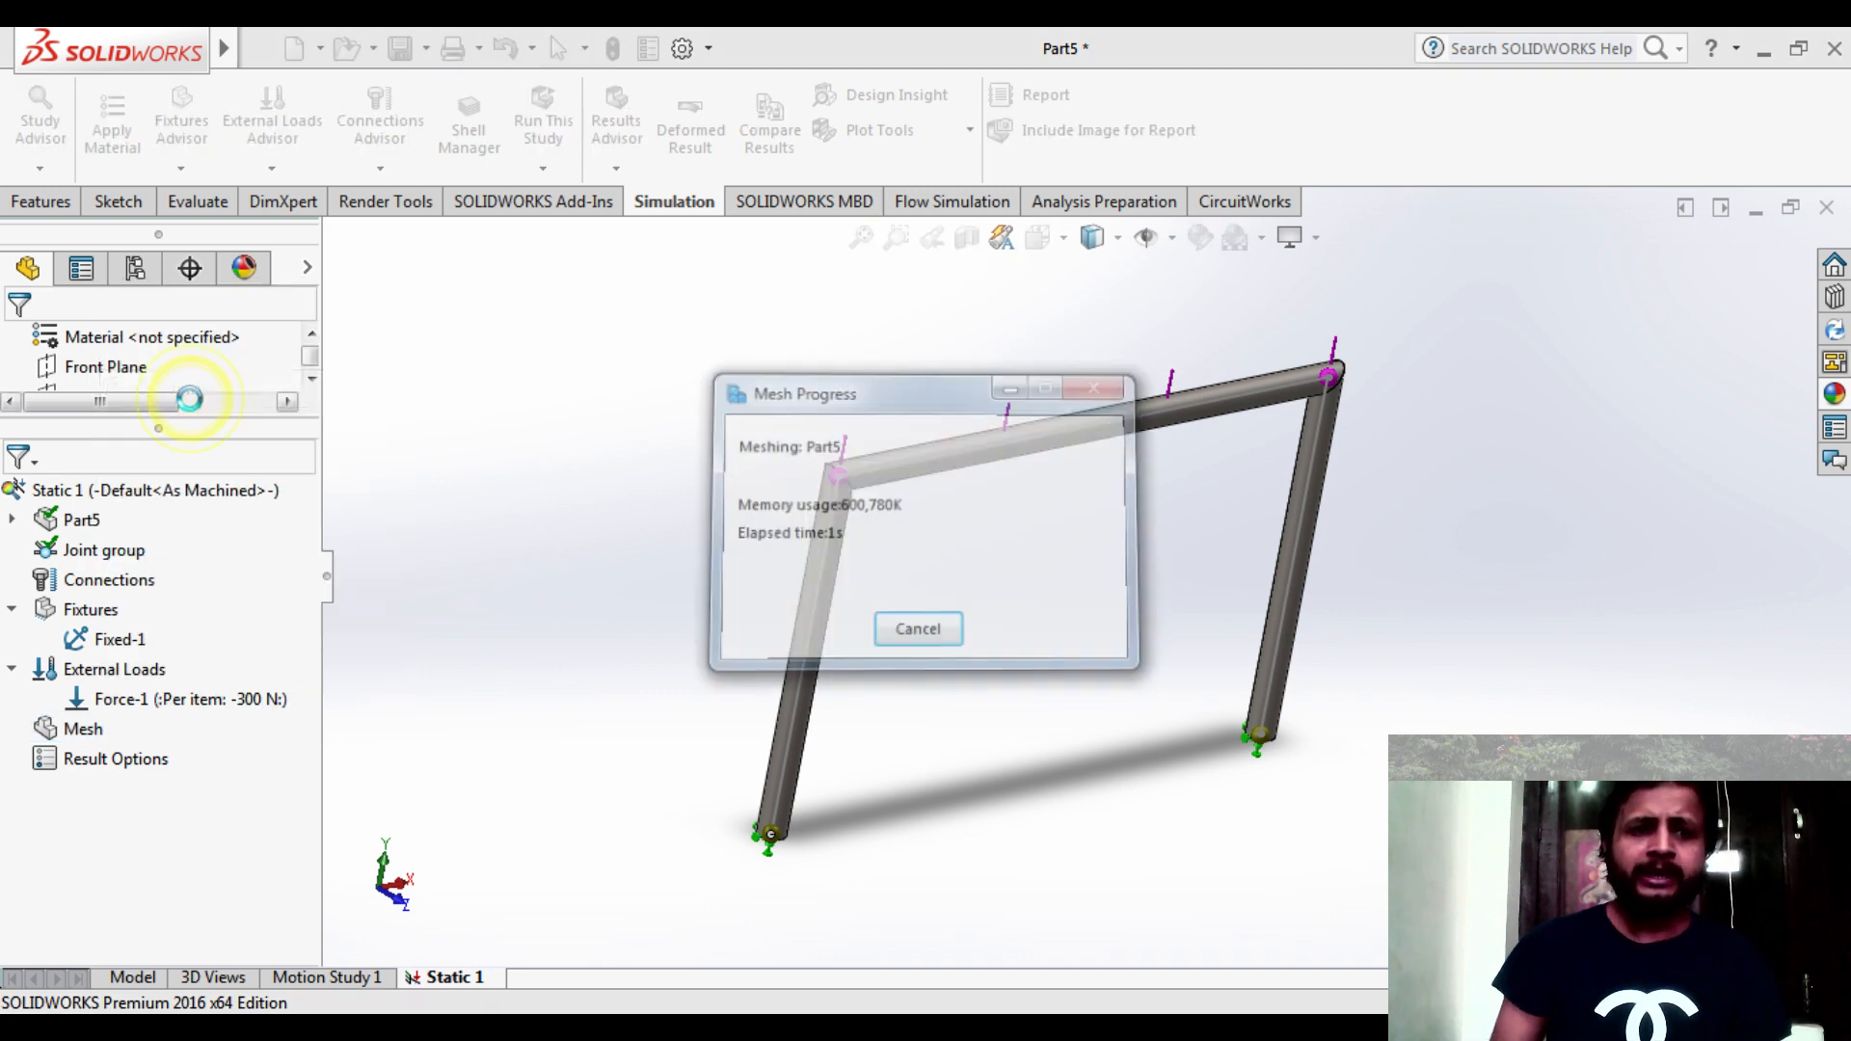
# - Examine the beam mesh along the crossbar, both legs and the corner joints
pyautogui.scroll(-8, 709, 597)
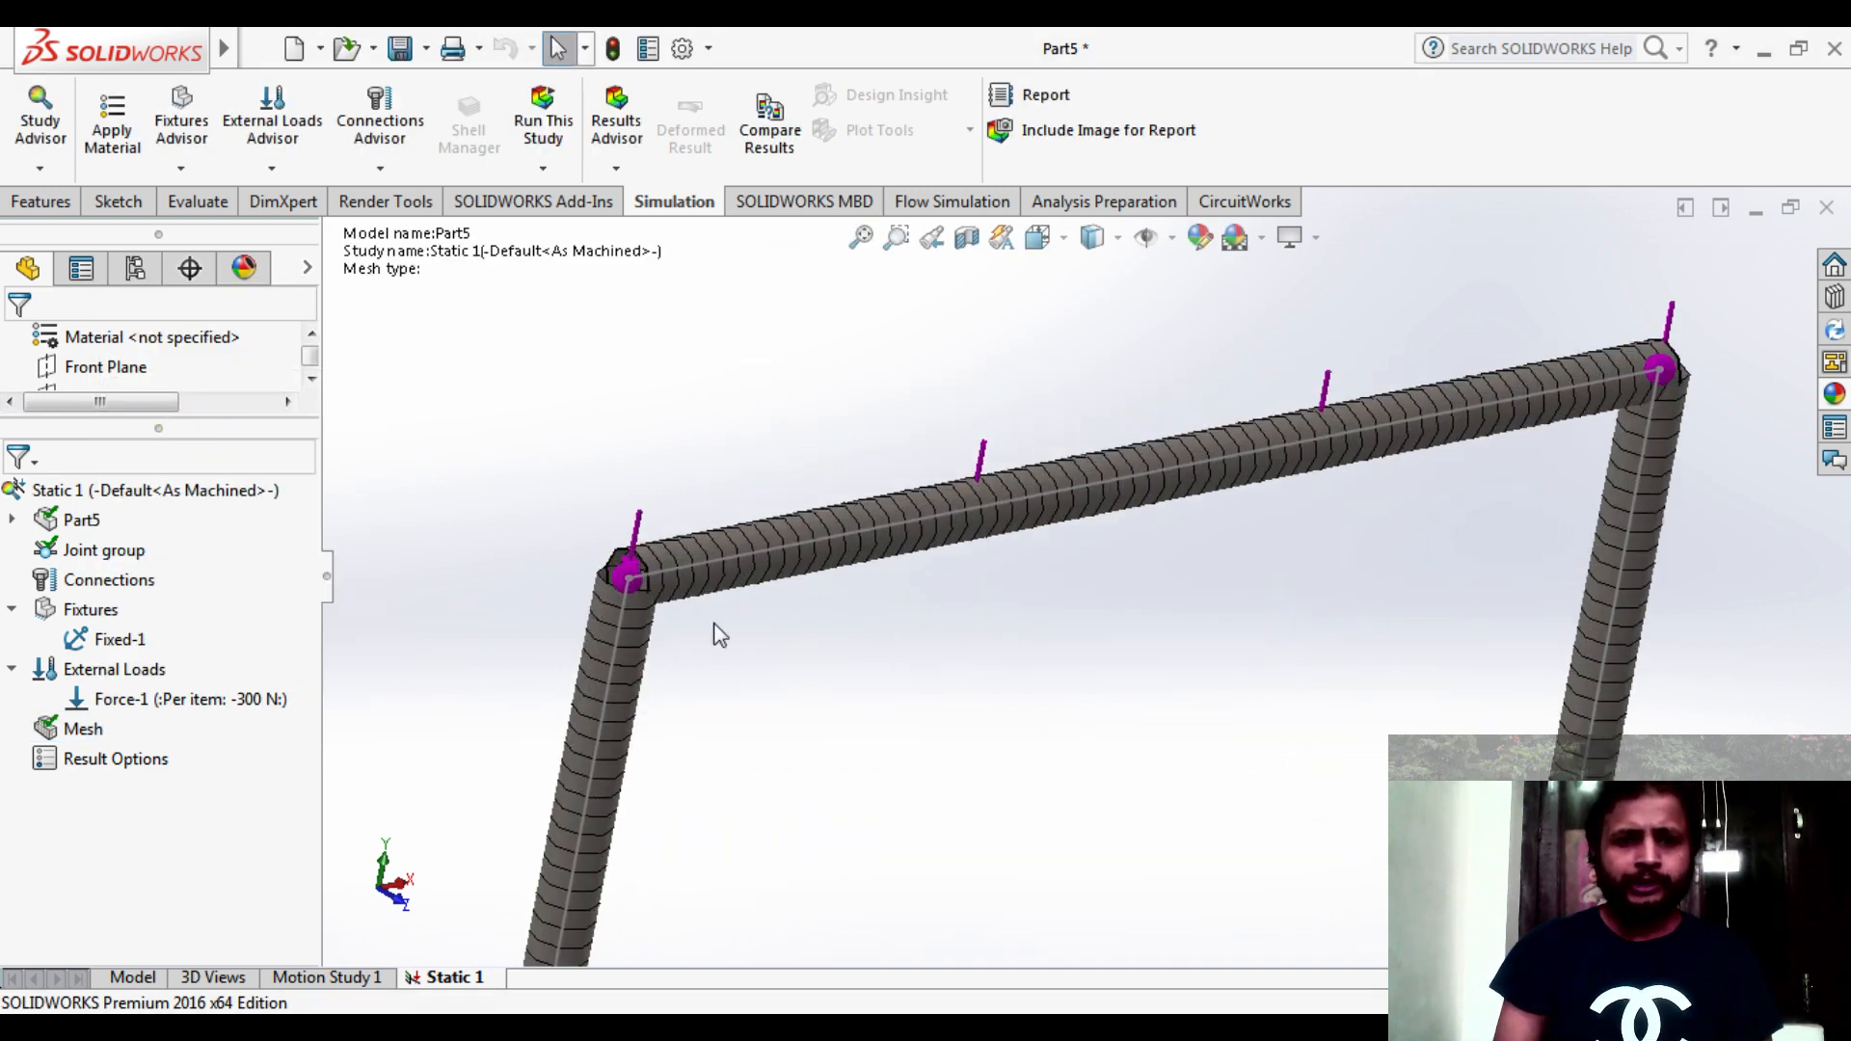
pyautogui.scroll(10, 702, 576)
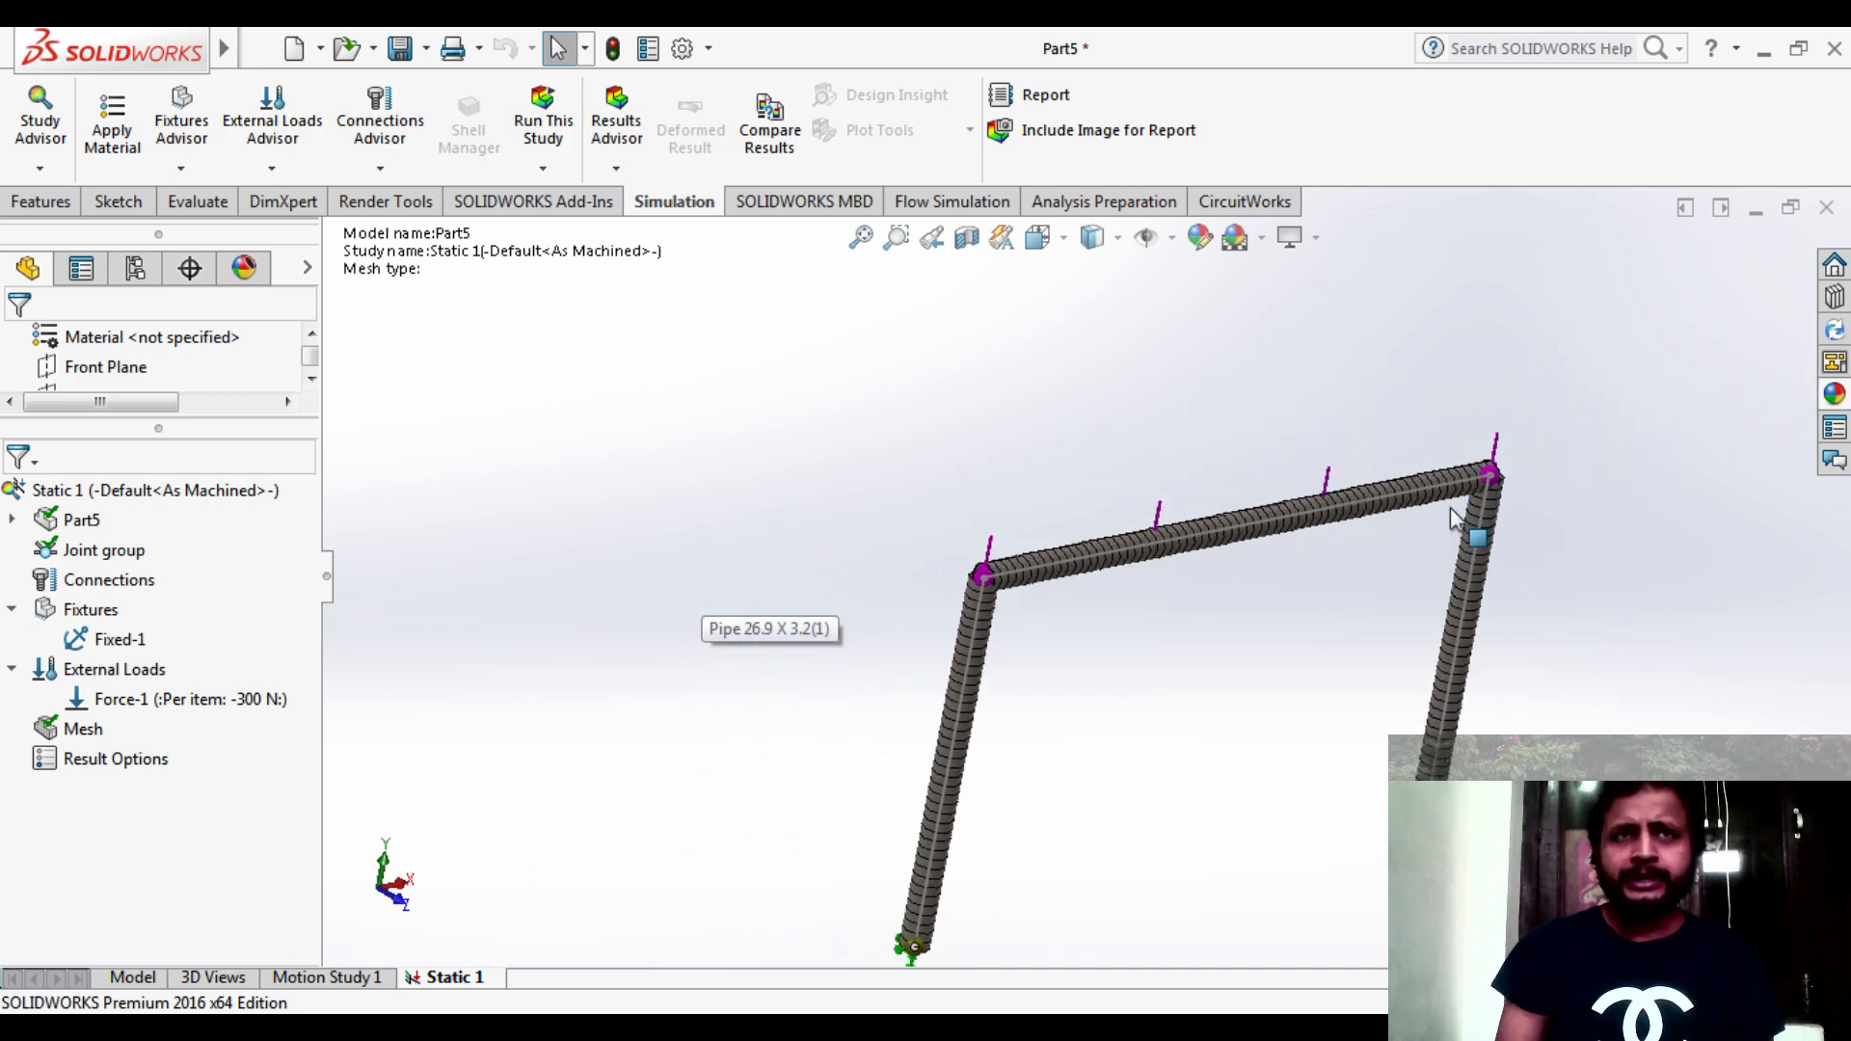
pyautogui.scroll(-4, 1427, 531)
pyautogui.scroll(5, 1244, 703)
pyautogui.scroll(-3, 1062, 859)
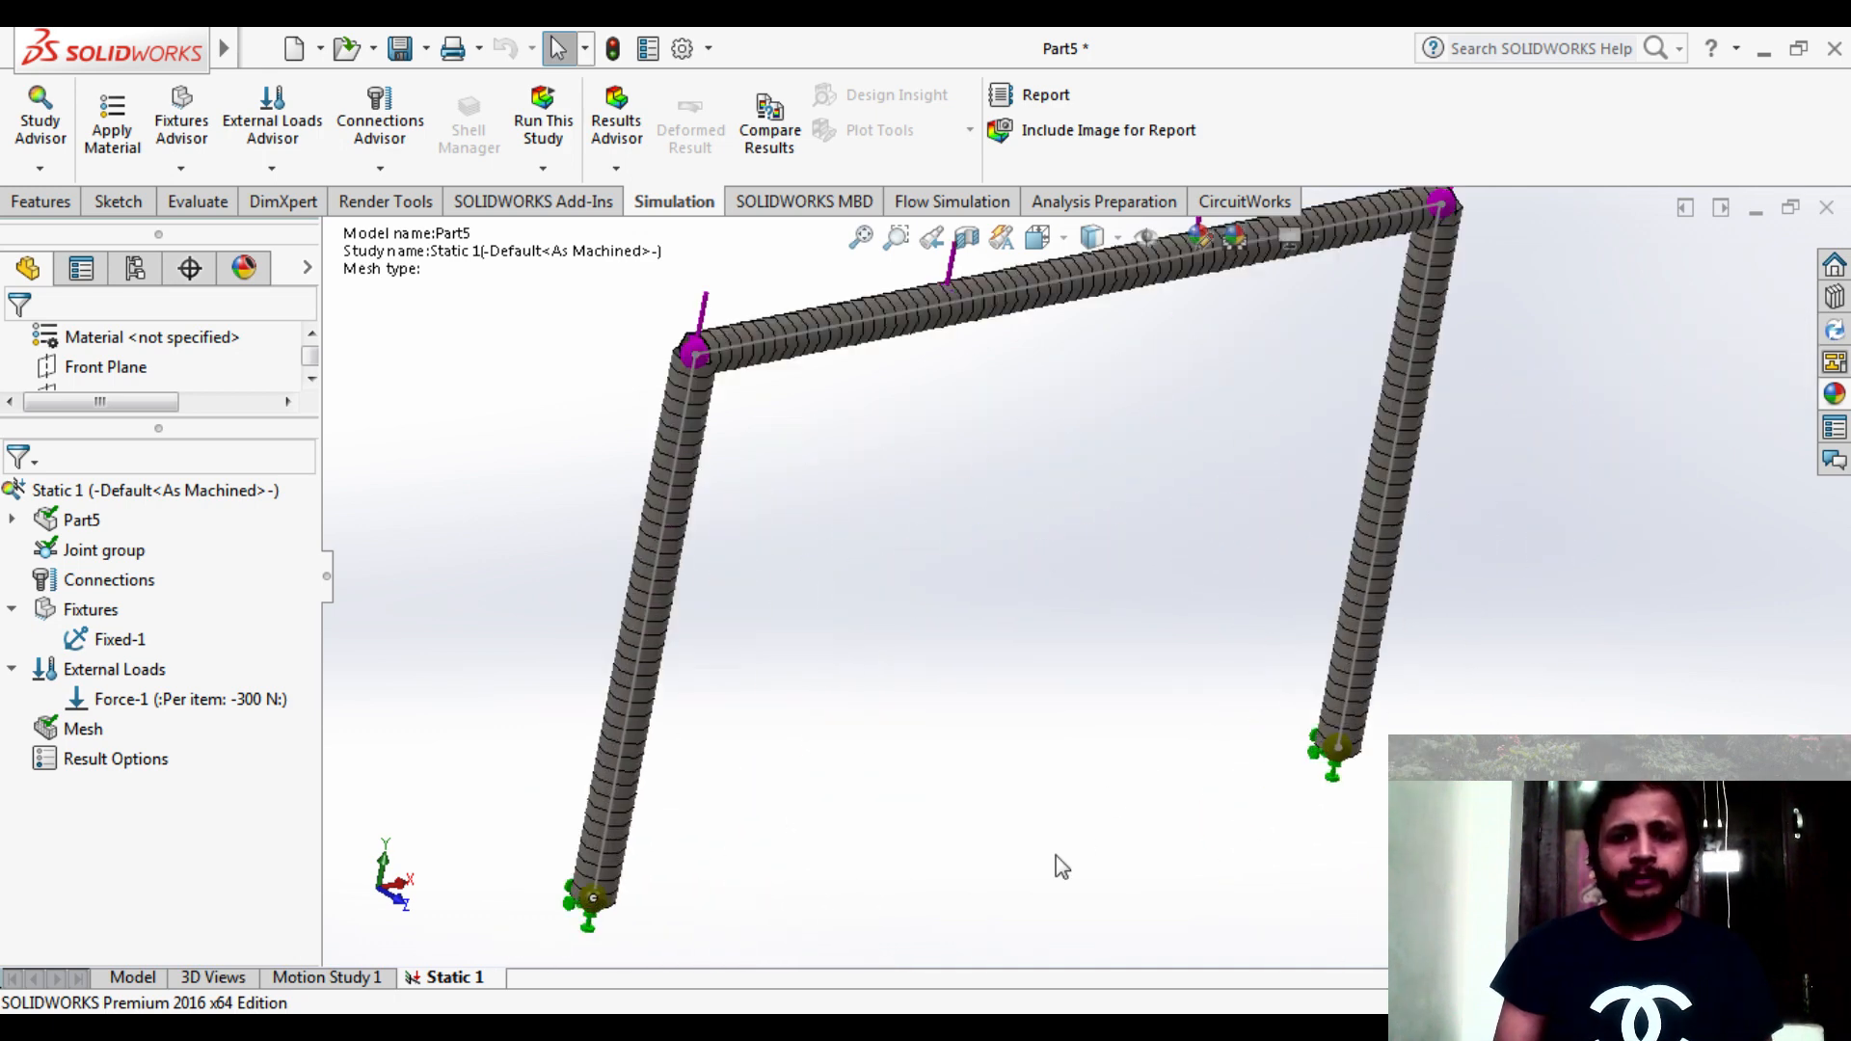
pyautogui.scroll(2, 1078, 632)
pyautogui.scroll(2, 1084, 395)
pyautogui.scroll(-2, 1084, 415)
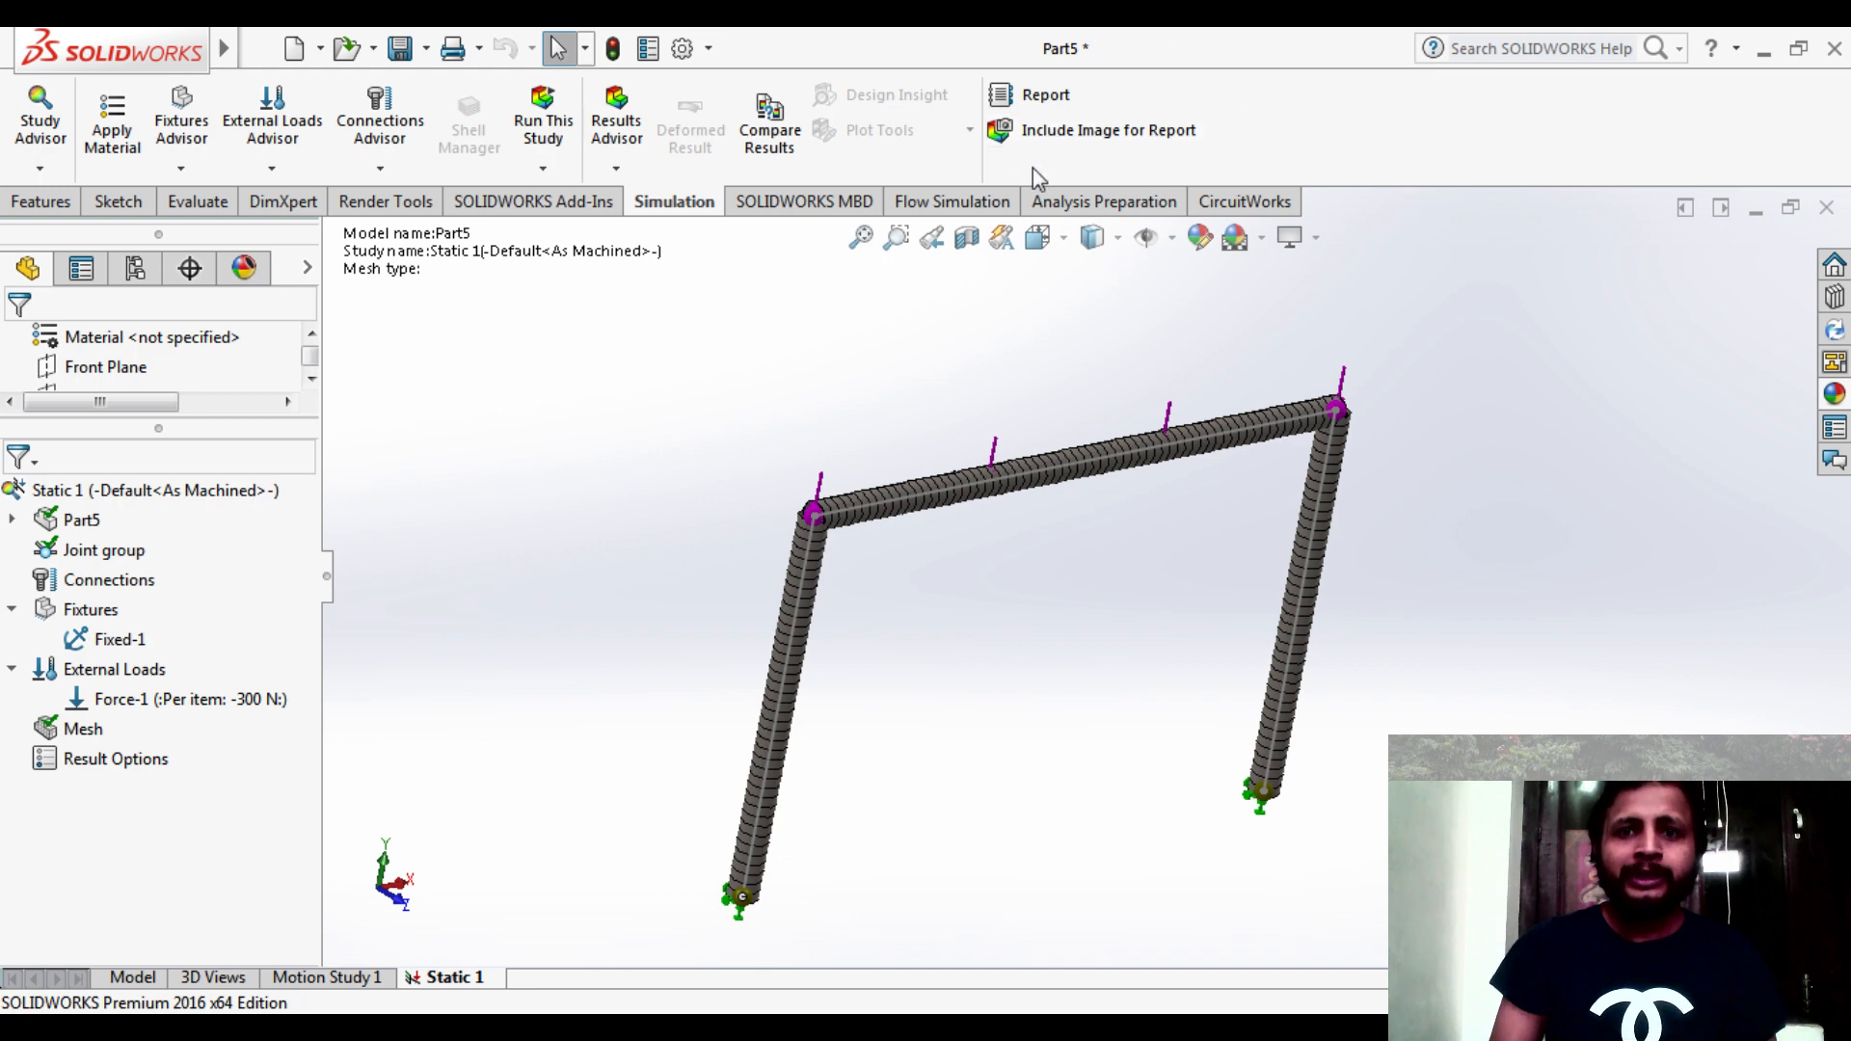
# - Include the current view of the meshed frame in the report's Study Results section and run the static study
pyautogui.click(1061, 135)
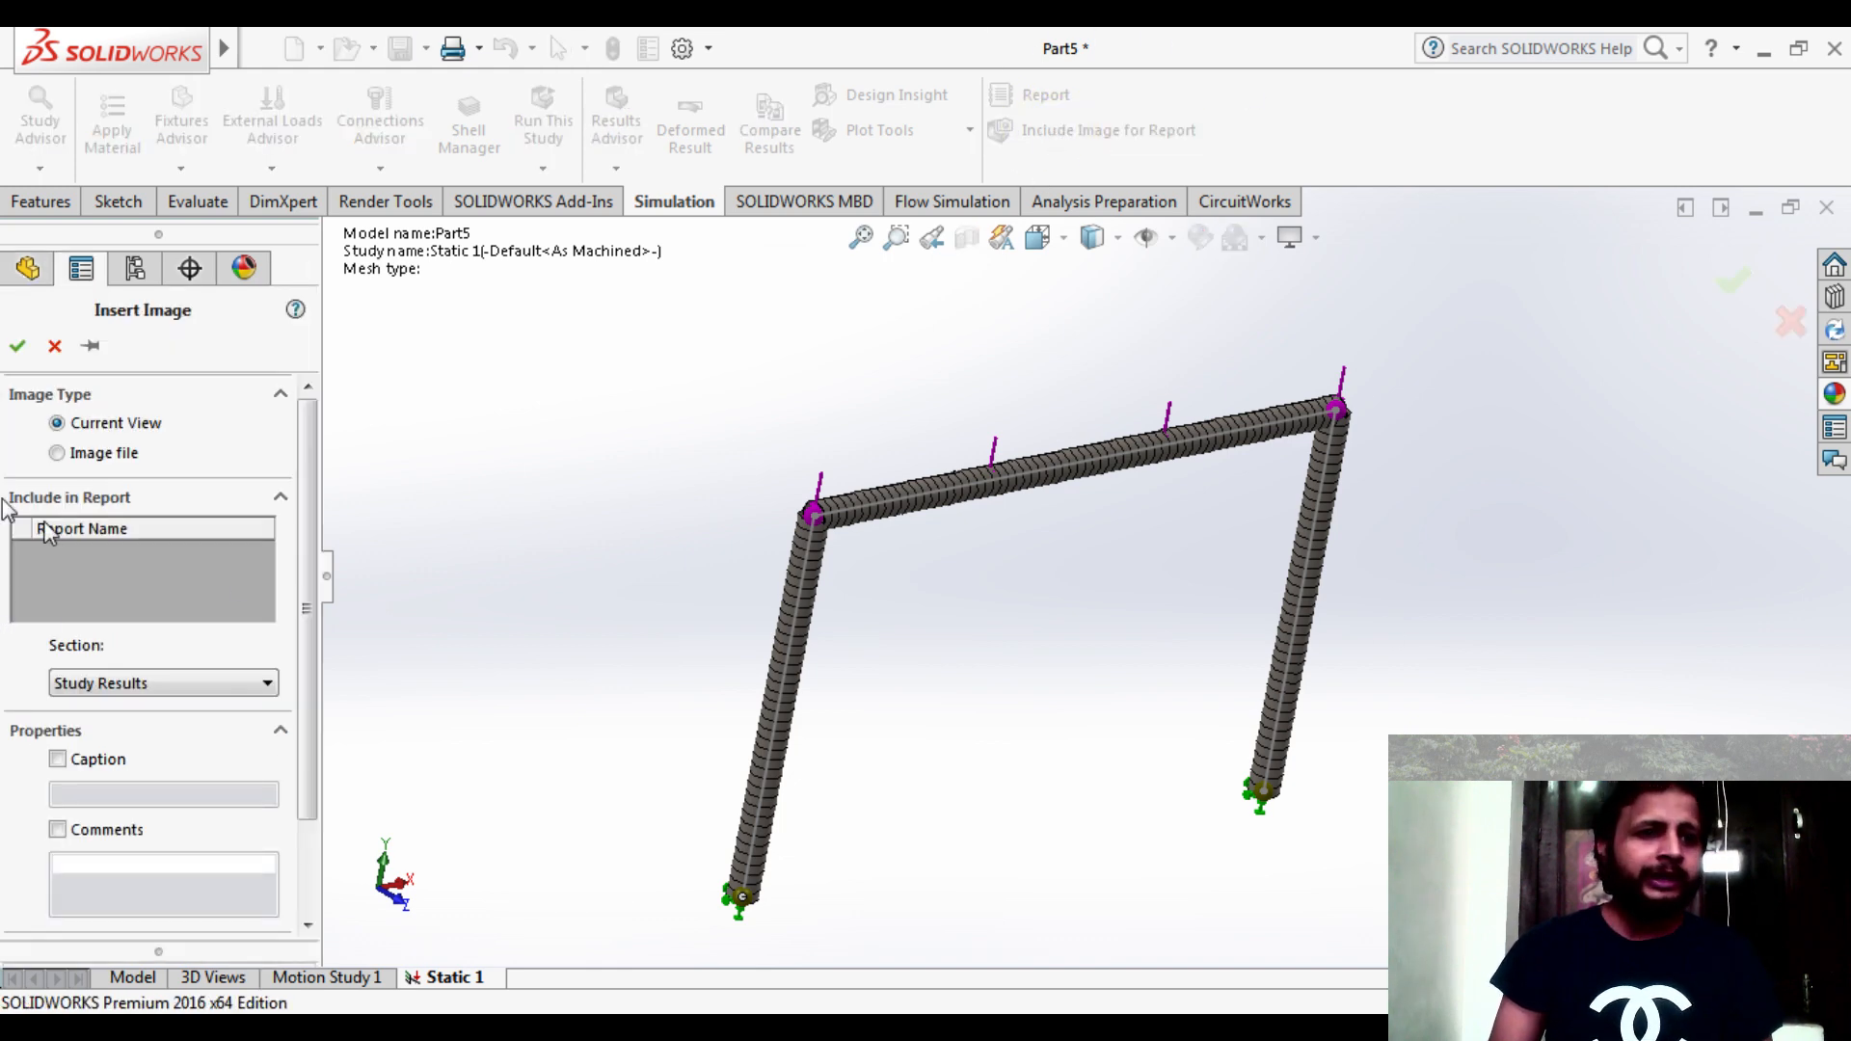
pyautogui.click(18, 345)
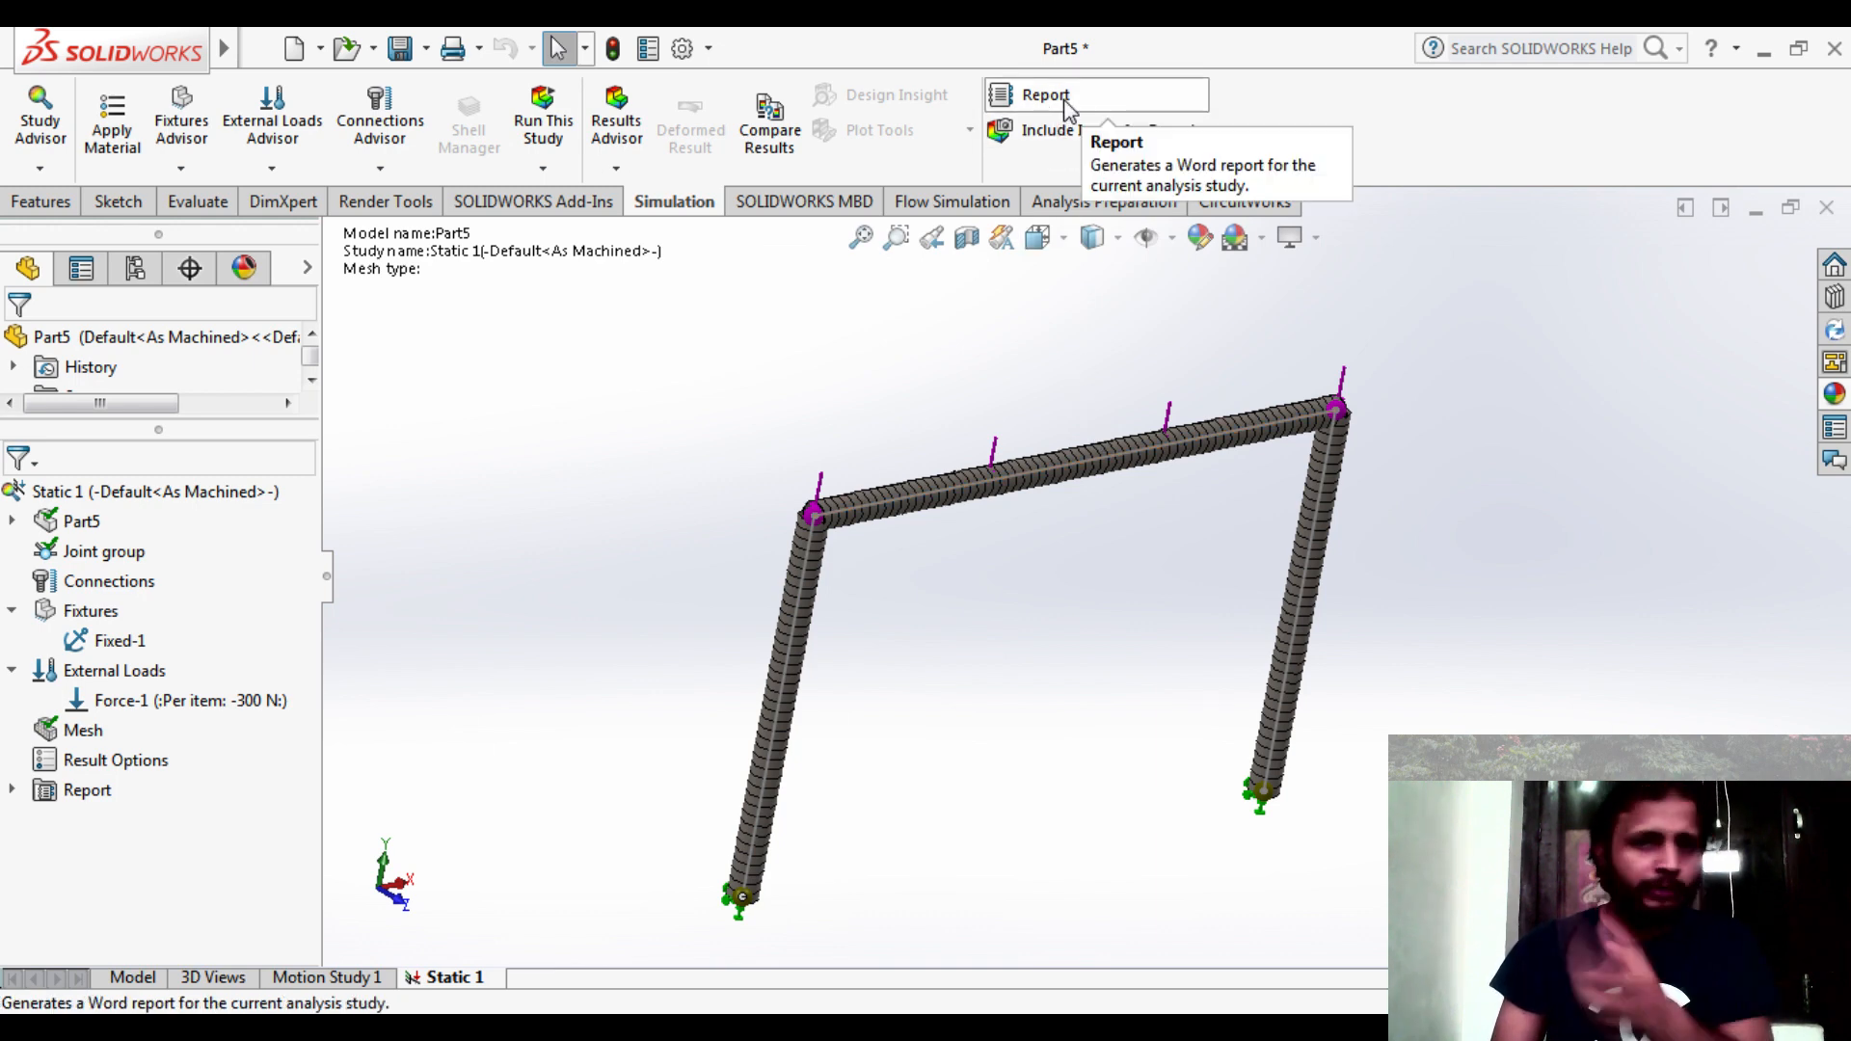
pyautogui.click(549, 140)
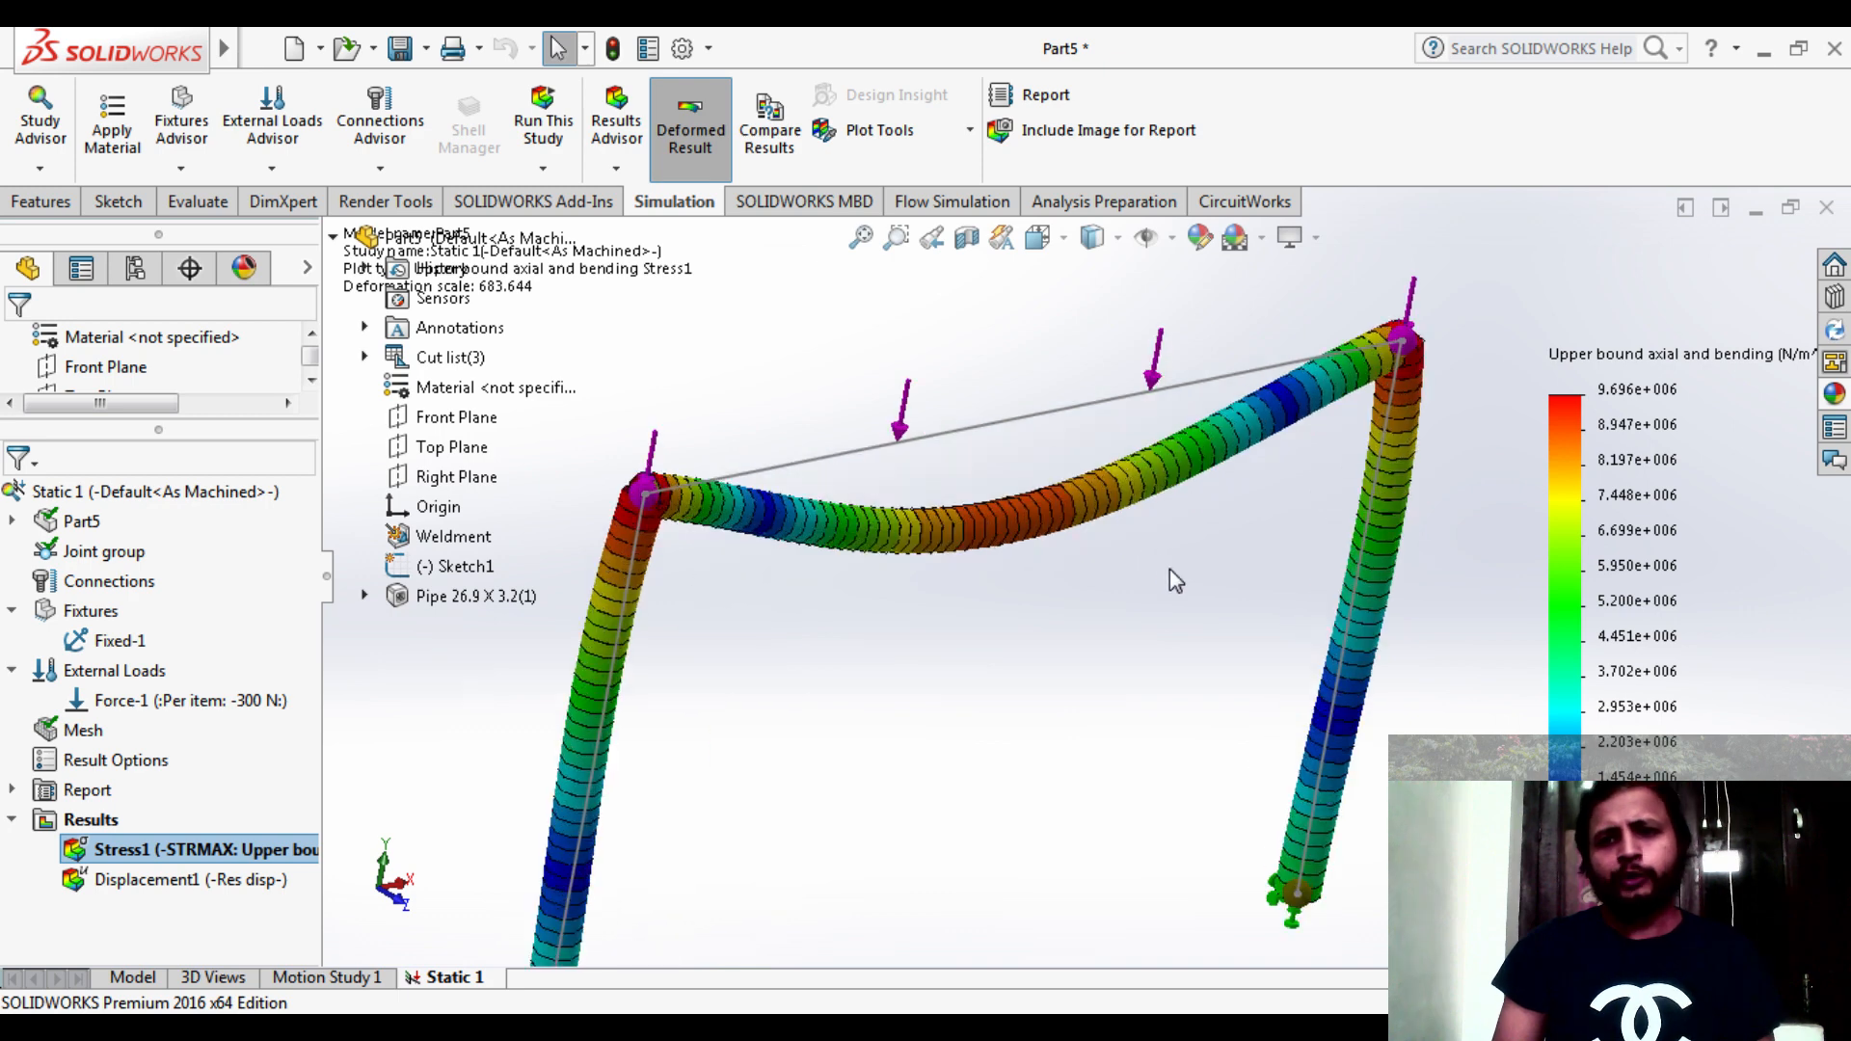
# - Examine the upper bound axial and bending stress plot along the deformed crossbar, legs and corners
pyautogui.scroll(-3, 1170, 569)
pyautogui.scroll(1, 1170, 568)
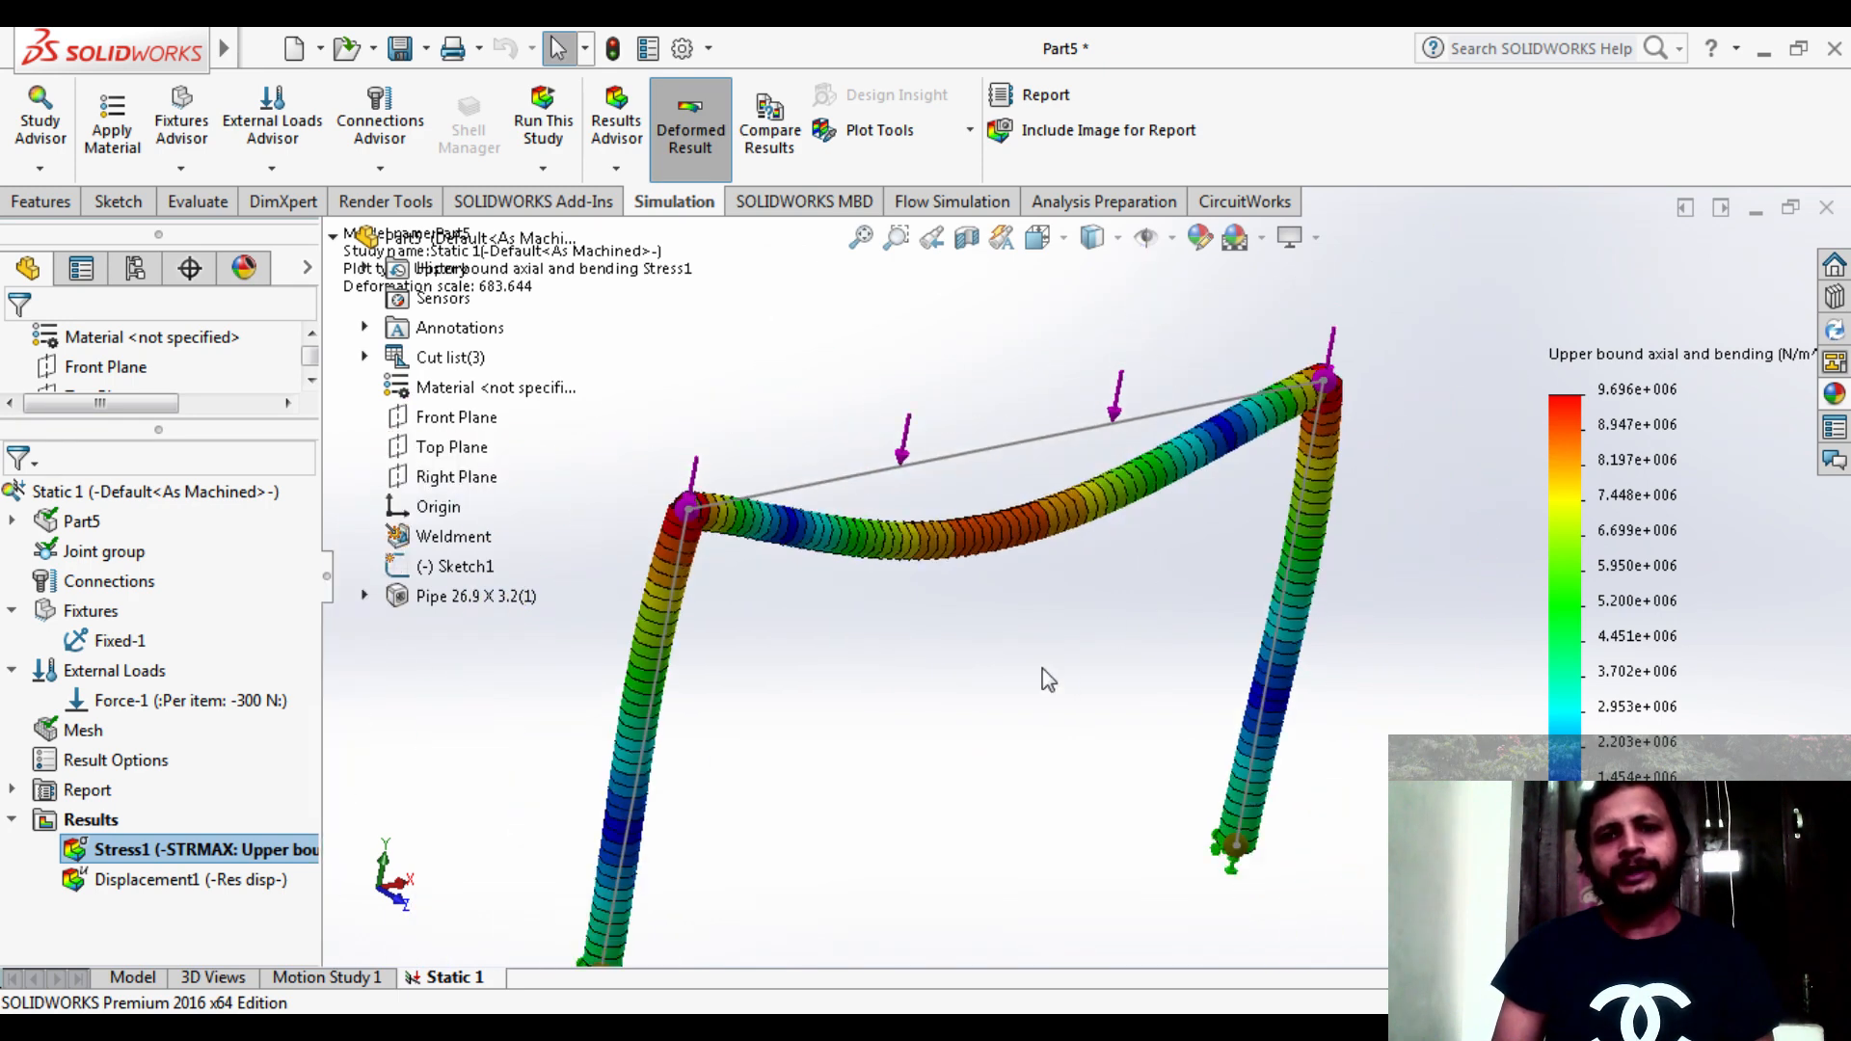
pyautogui.scroll(2, 964, 684)
pyautogui.scroll(-2, 943, 692)
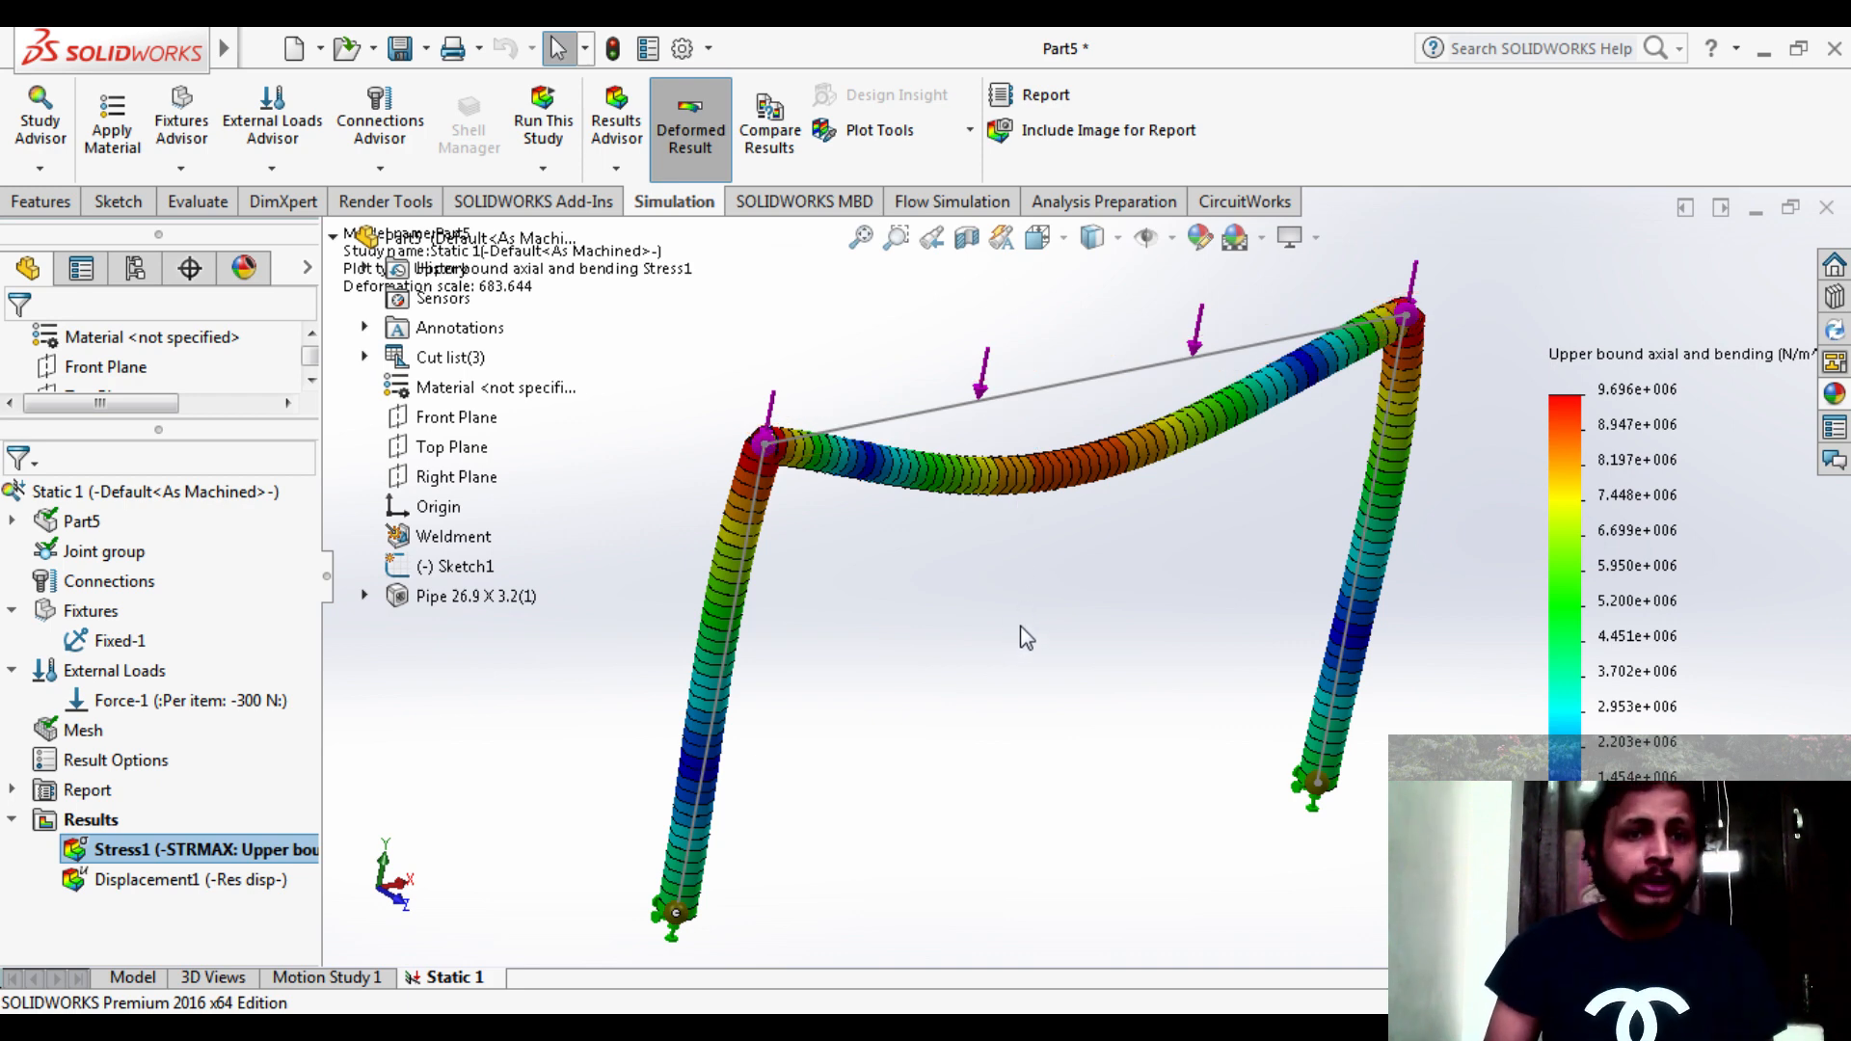
pyautogui.scroll(-5, 1143, 450)
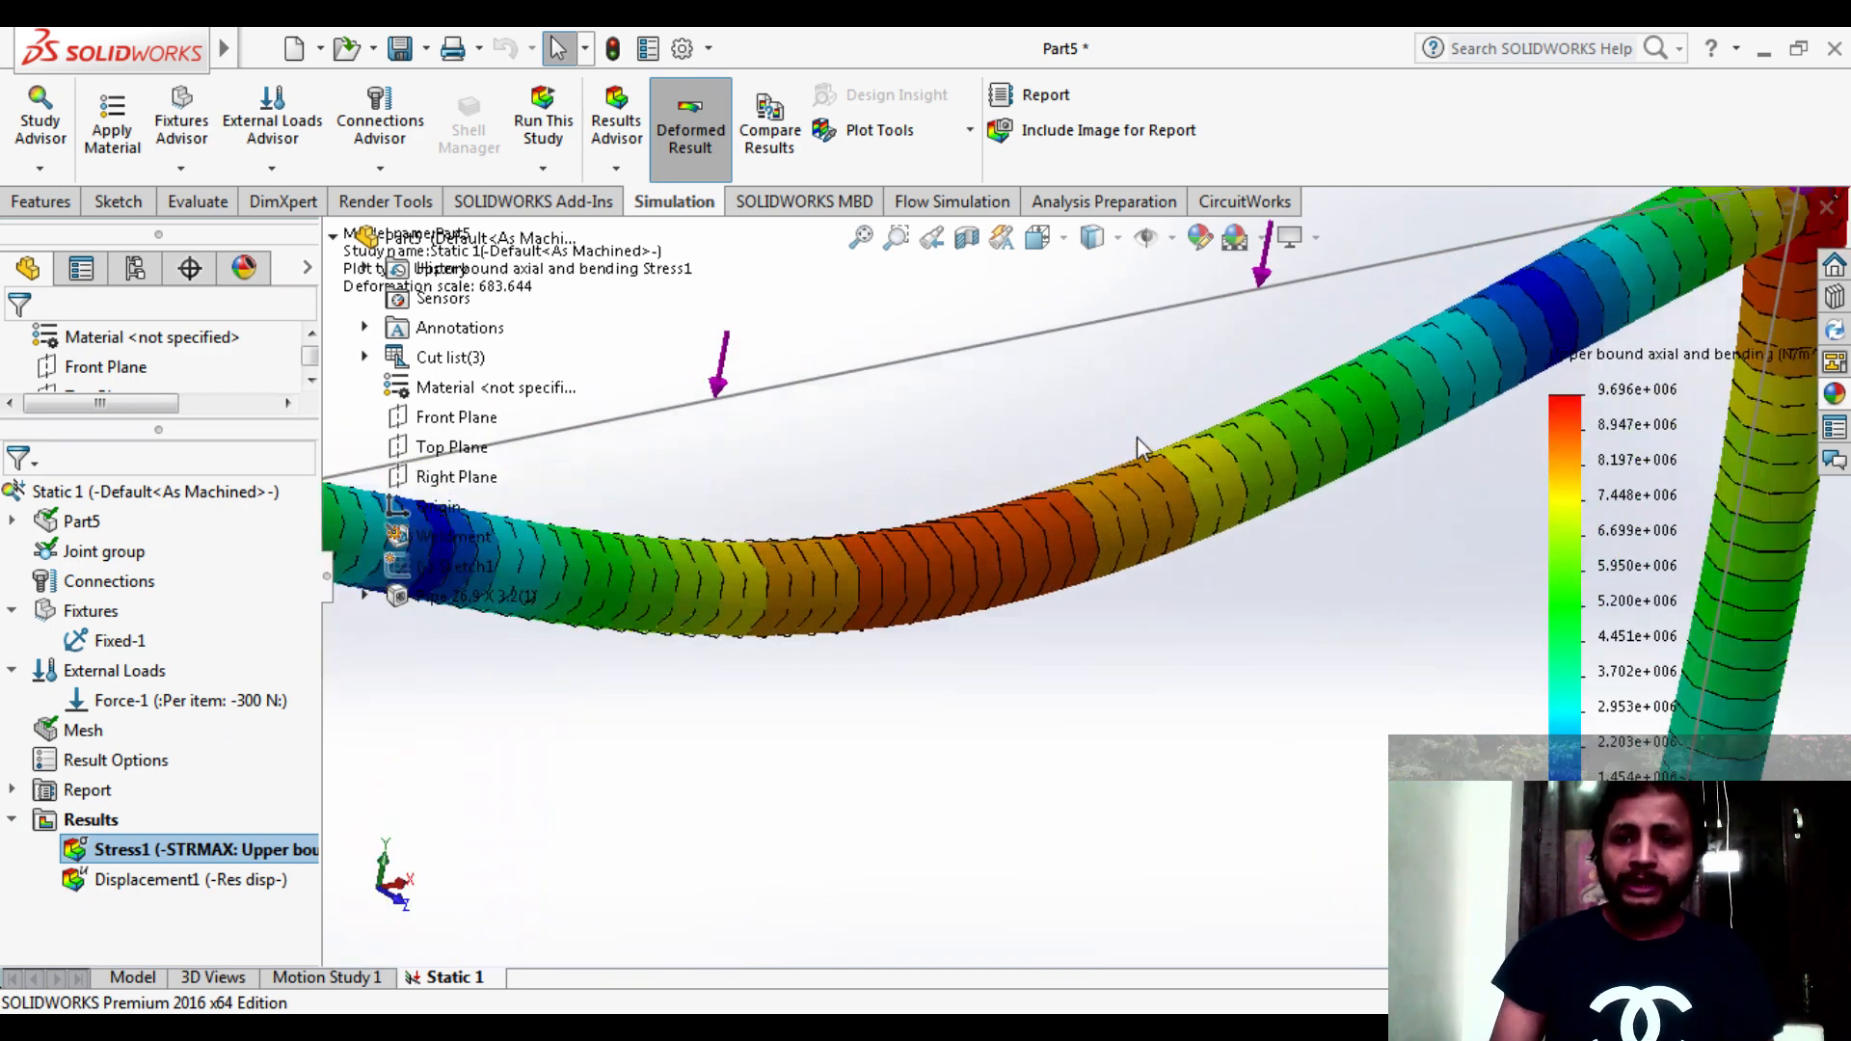
pyautogui.scroll(5, 1143, 449)
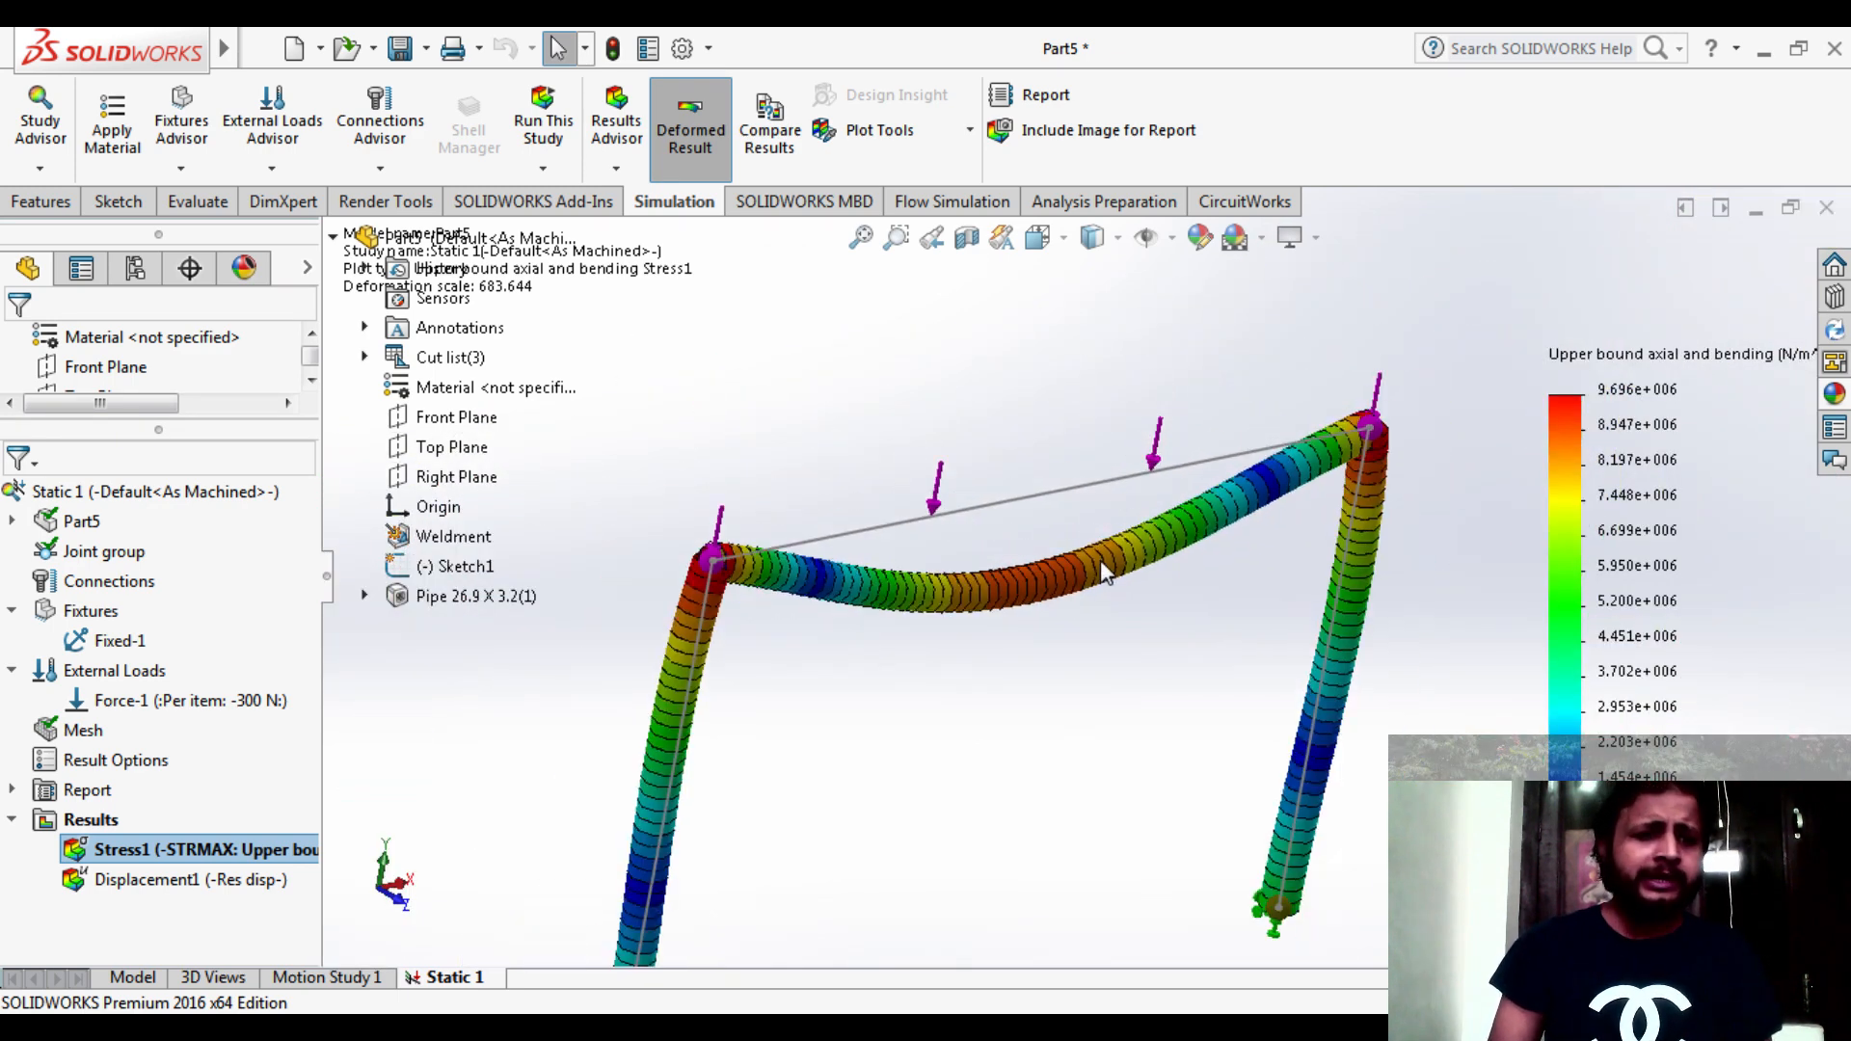
pyautogui.scroll(3, 1059, 694)
pyautogui.scroll(-2, 1059, 694)
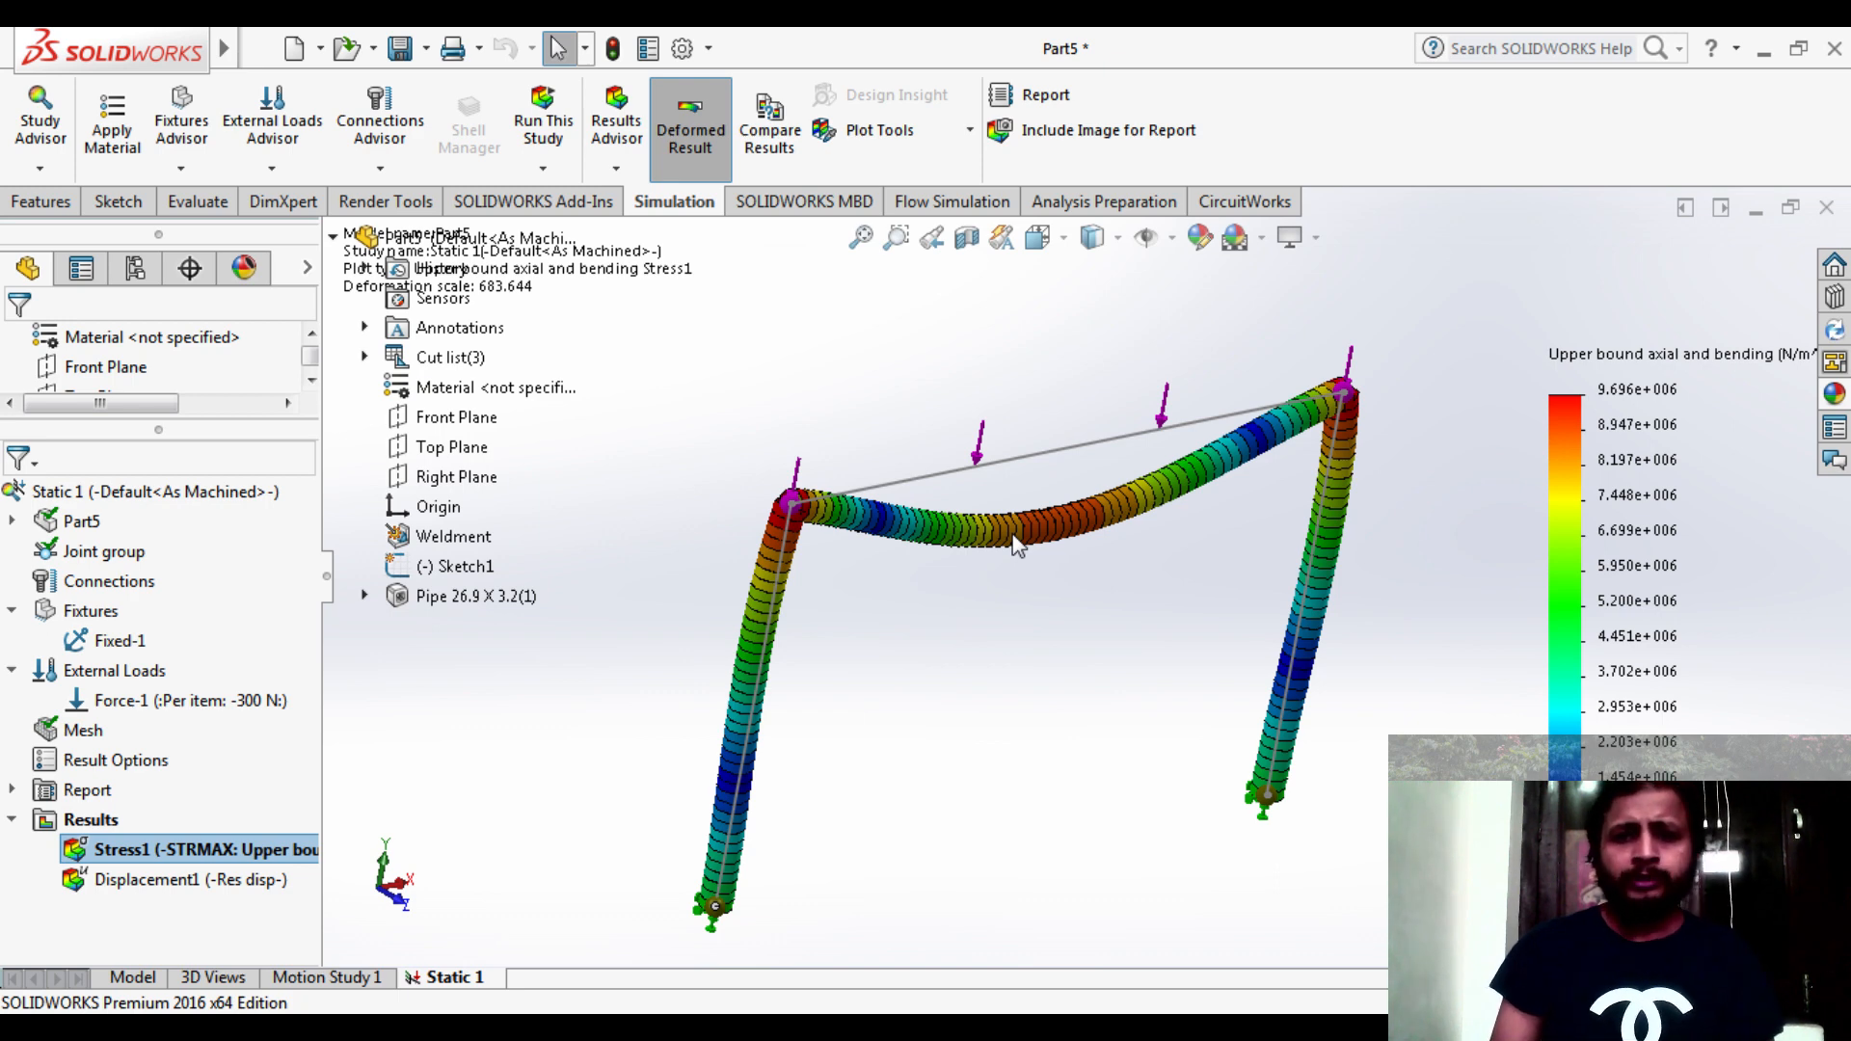
pyautogui.scroll(-5, 1012, 536)
pyautogui.scroll(5, 1118, 531)
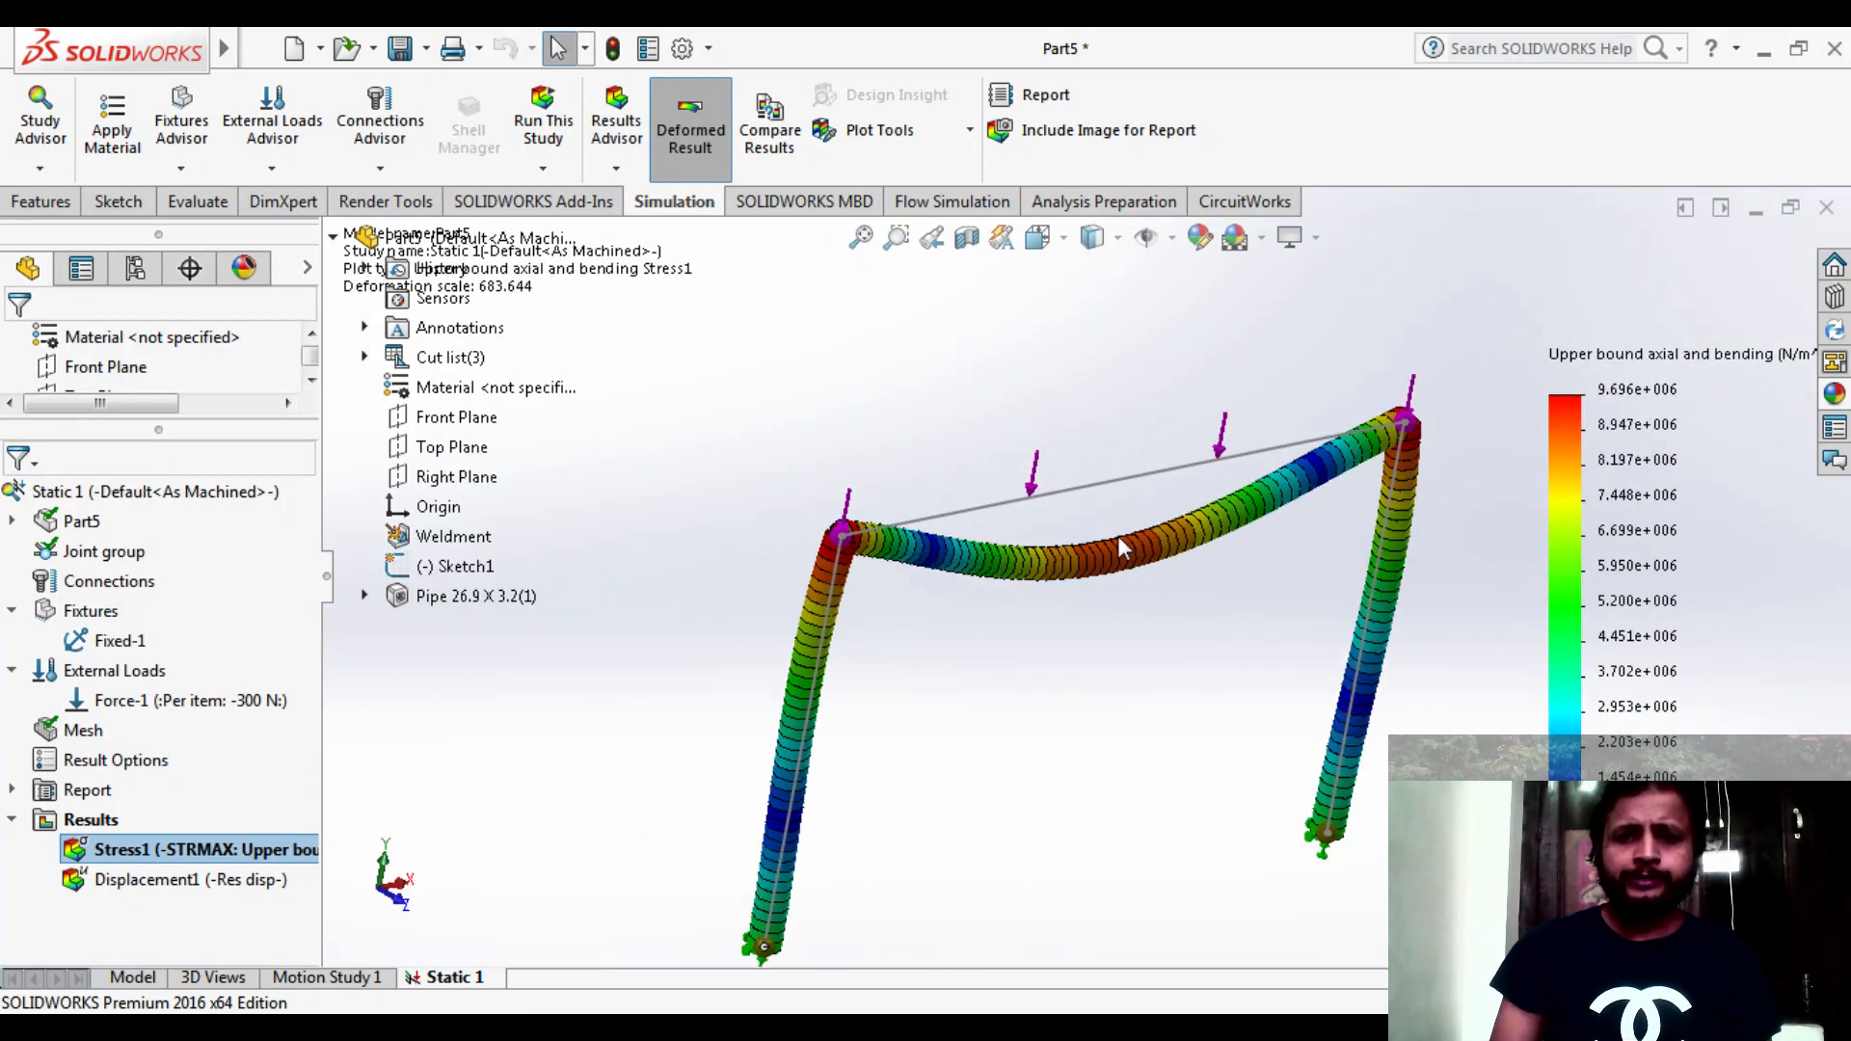
pyautogui.scroll(-2, 1118, 538)
pyautogui.scroll(4, 1116, 687)
pyautogui.scroll(-6, 1109, 682)
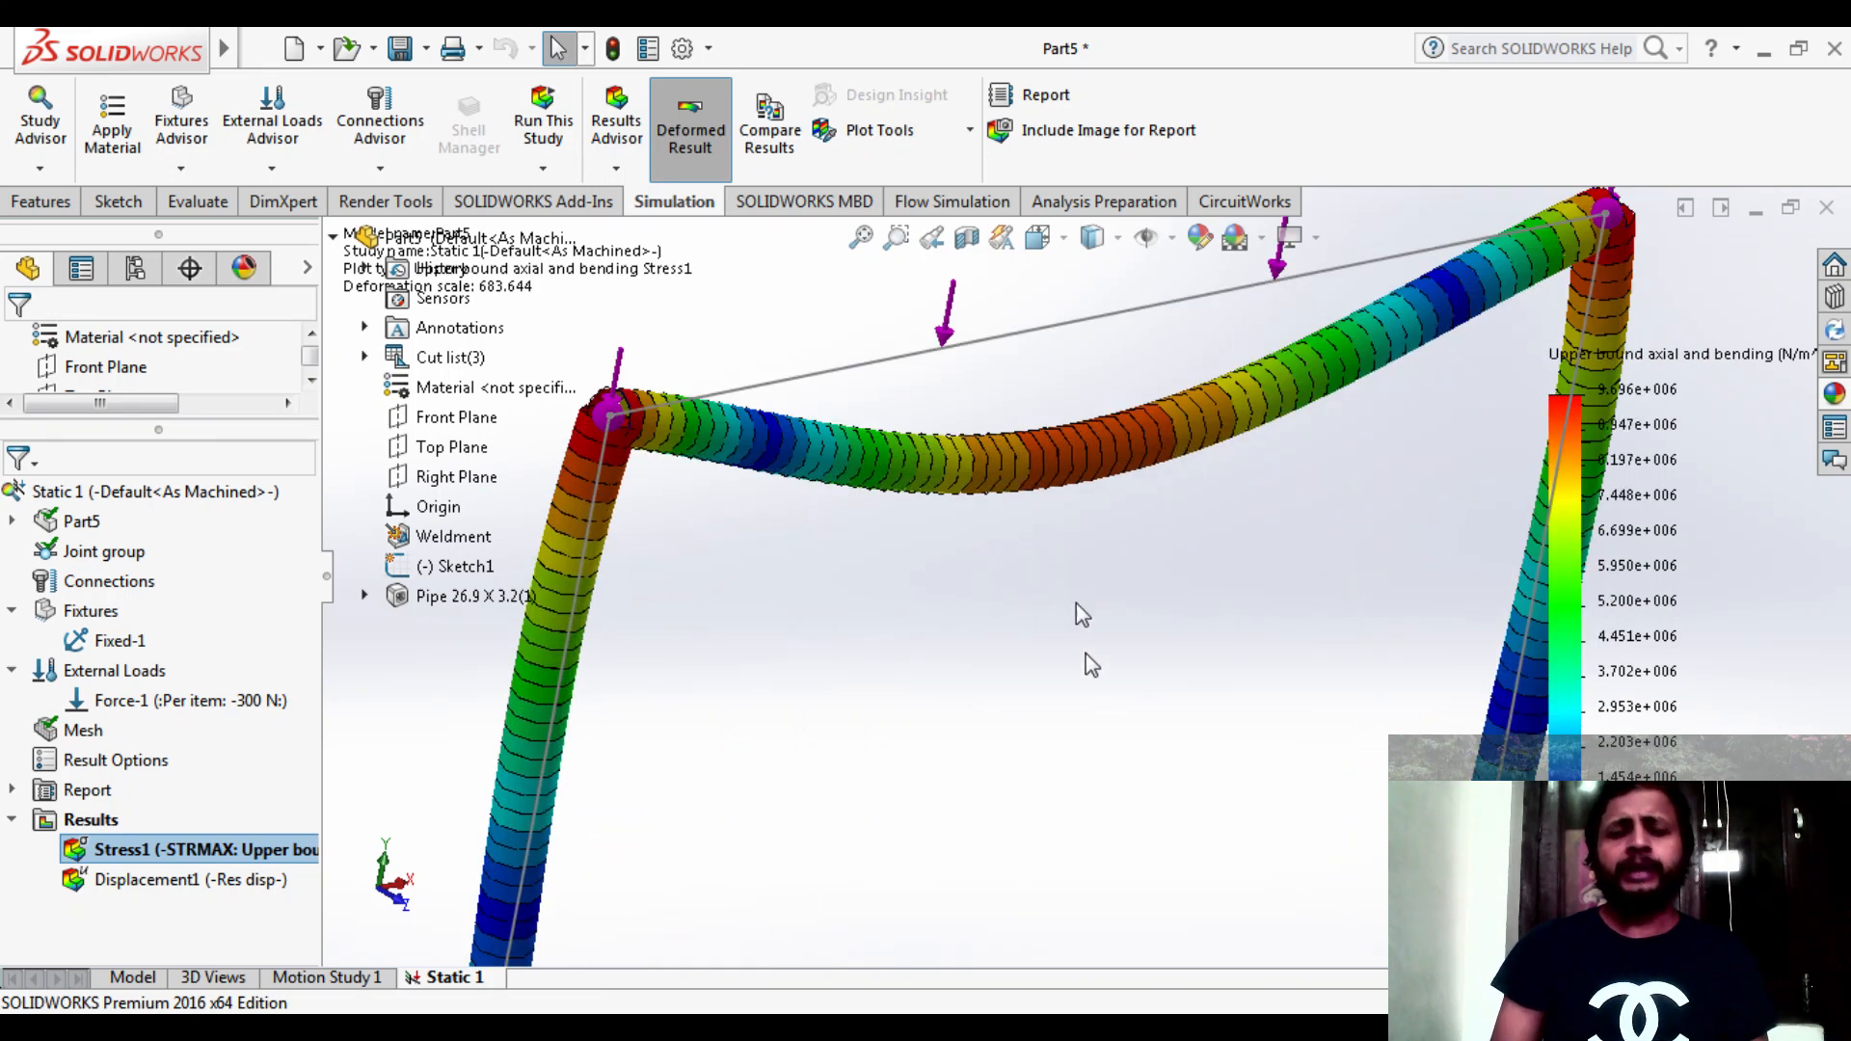
pyautogui.scroll(3, 1084, 528)
pyautogui.scroll(-2, 1087, 502)
pyautogui.scroll(2, 1092, 500)
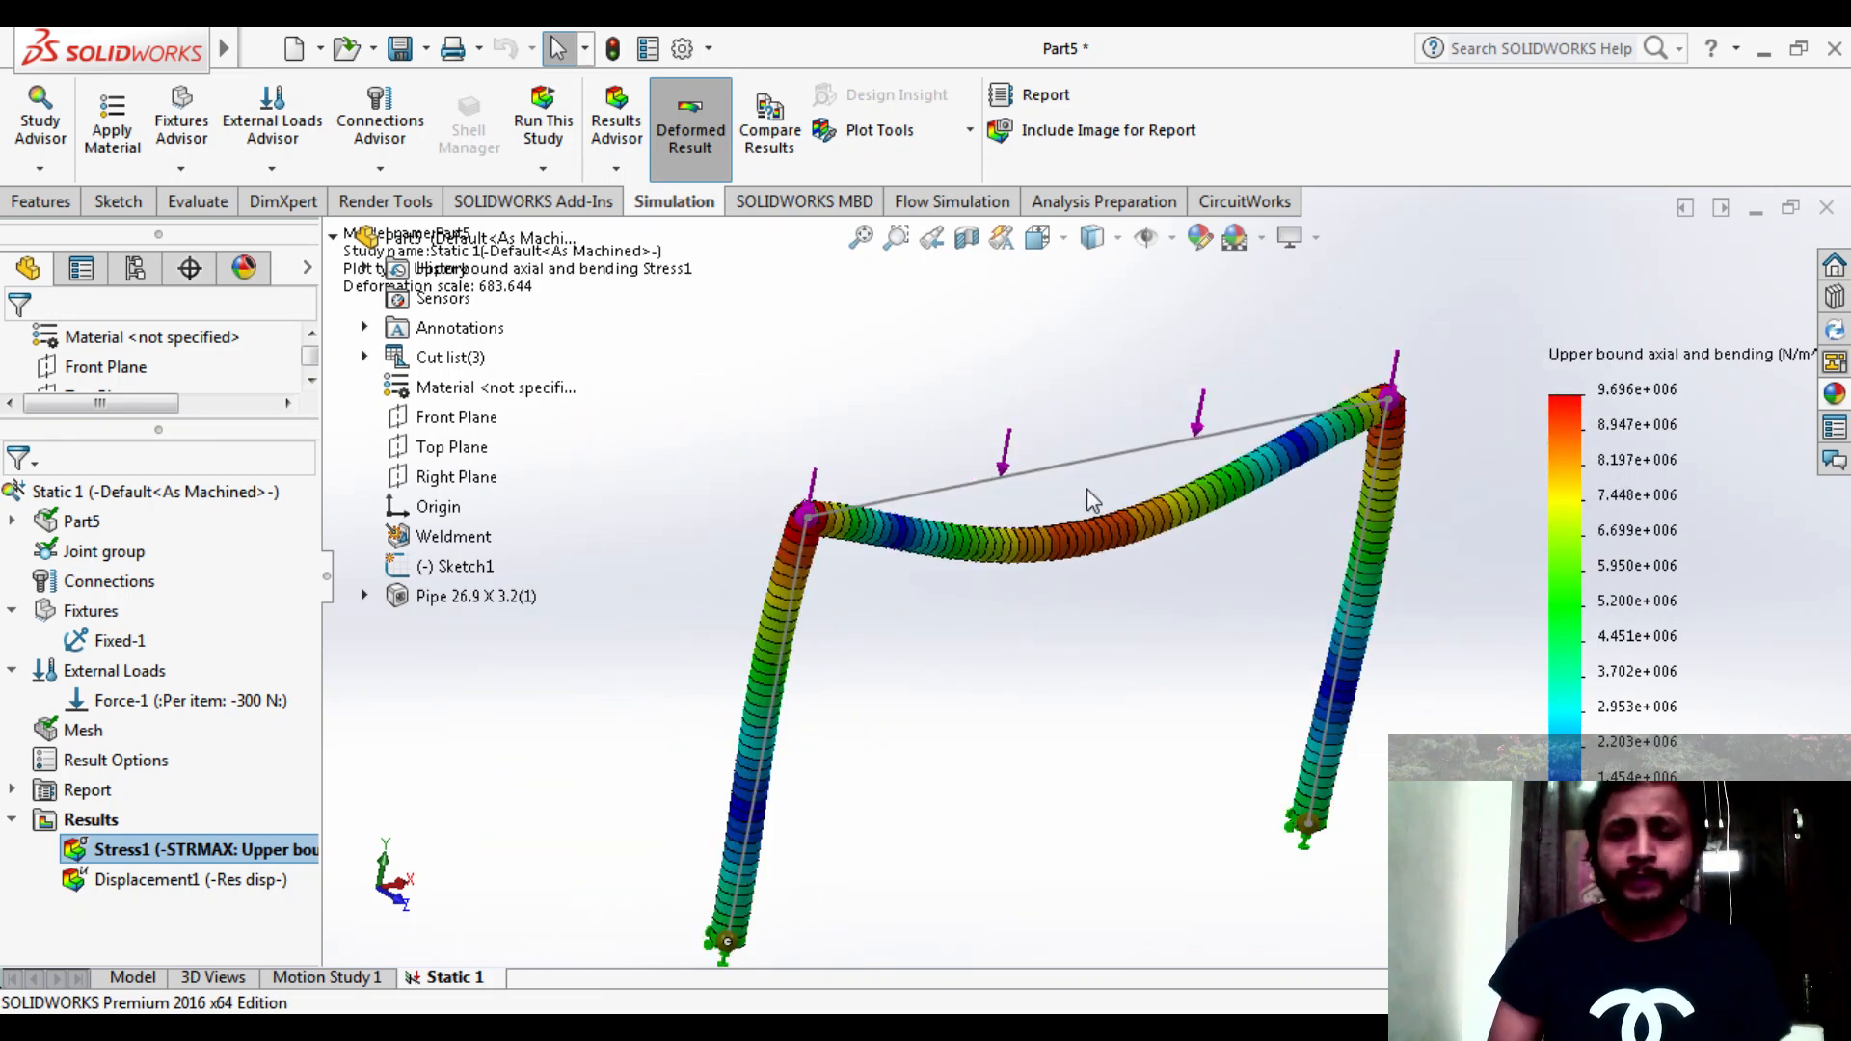
# - Create a new part document
pyautogui.click(96, 212)
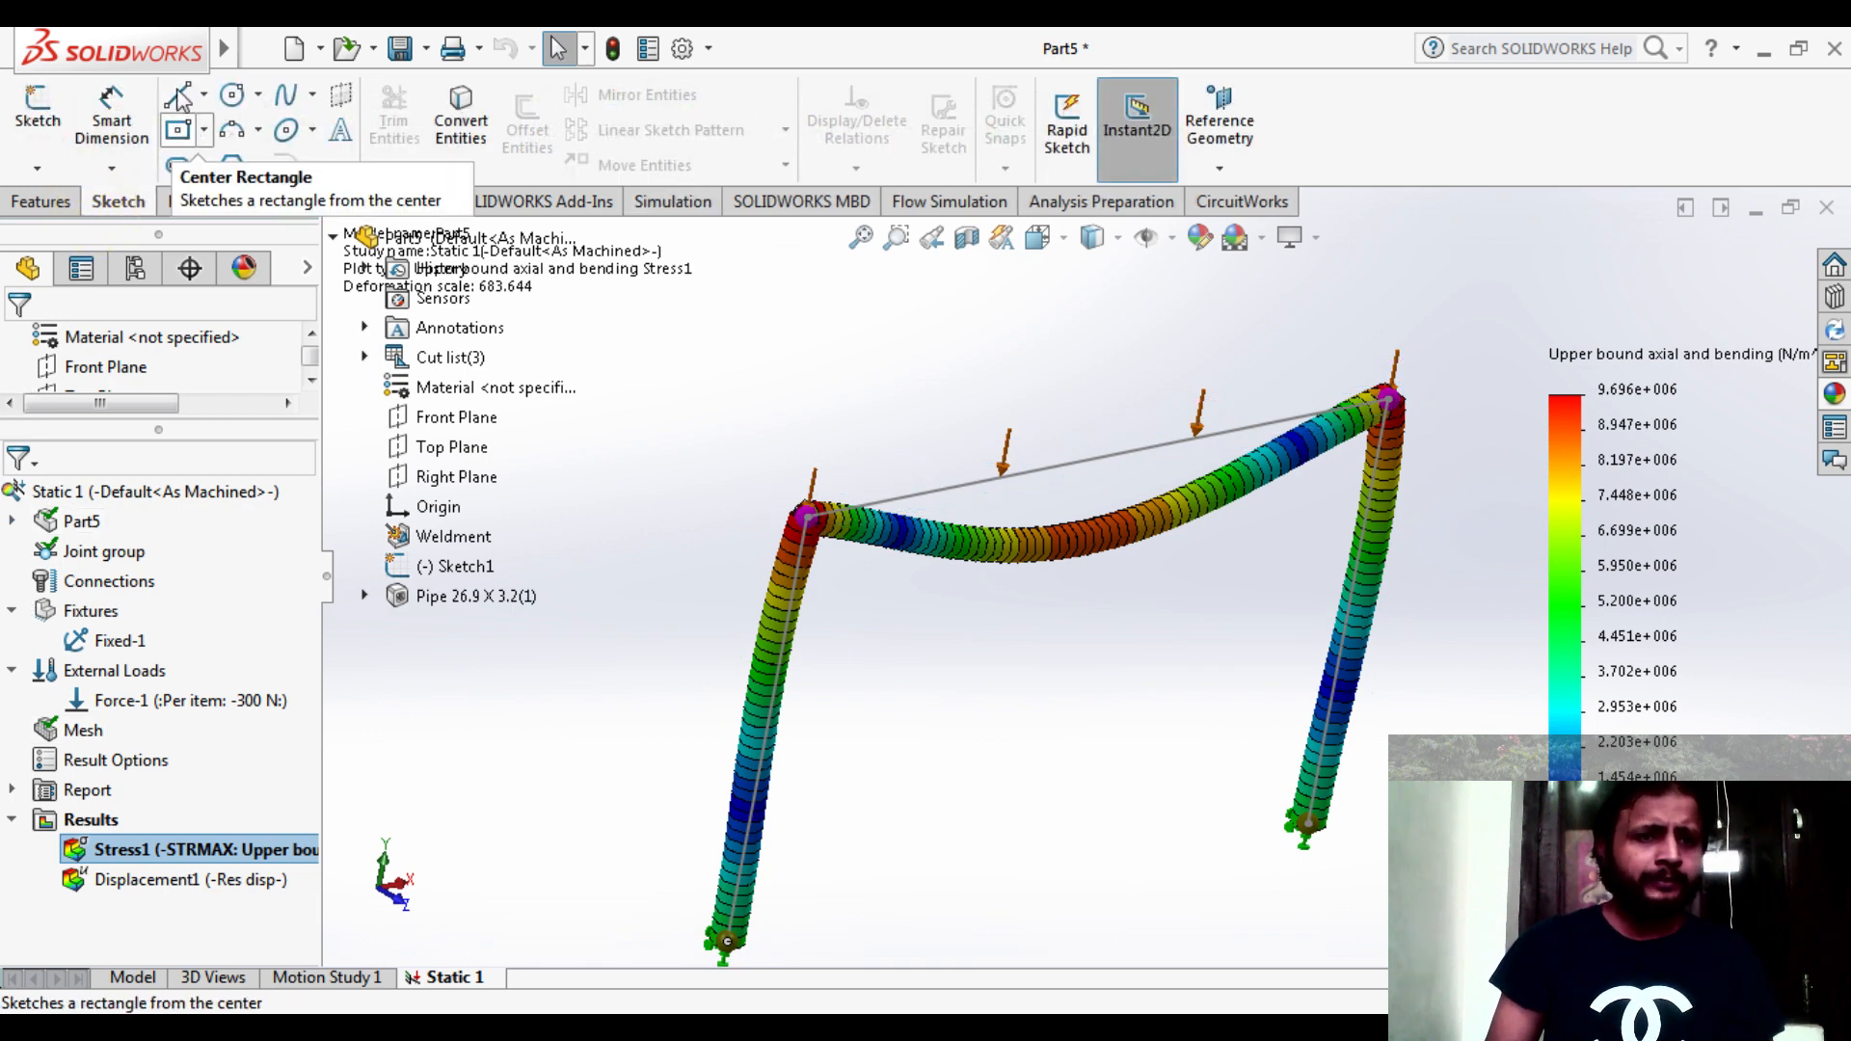
pyautogui.click(262, 51)
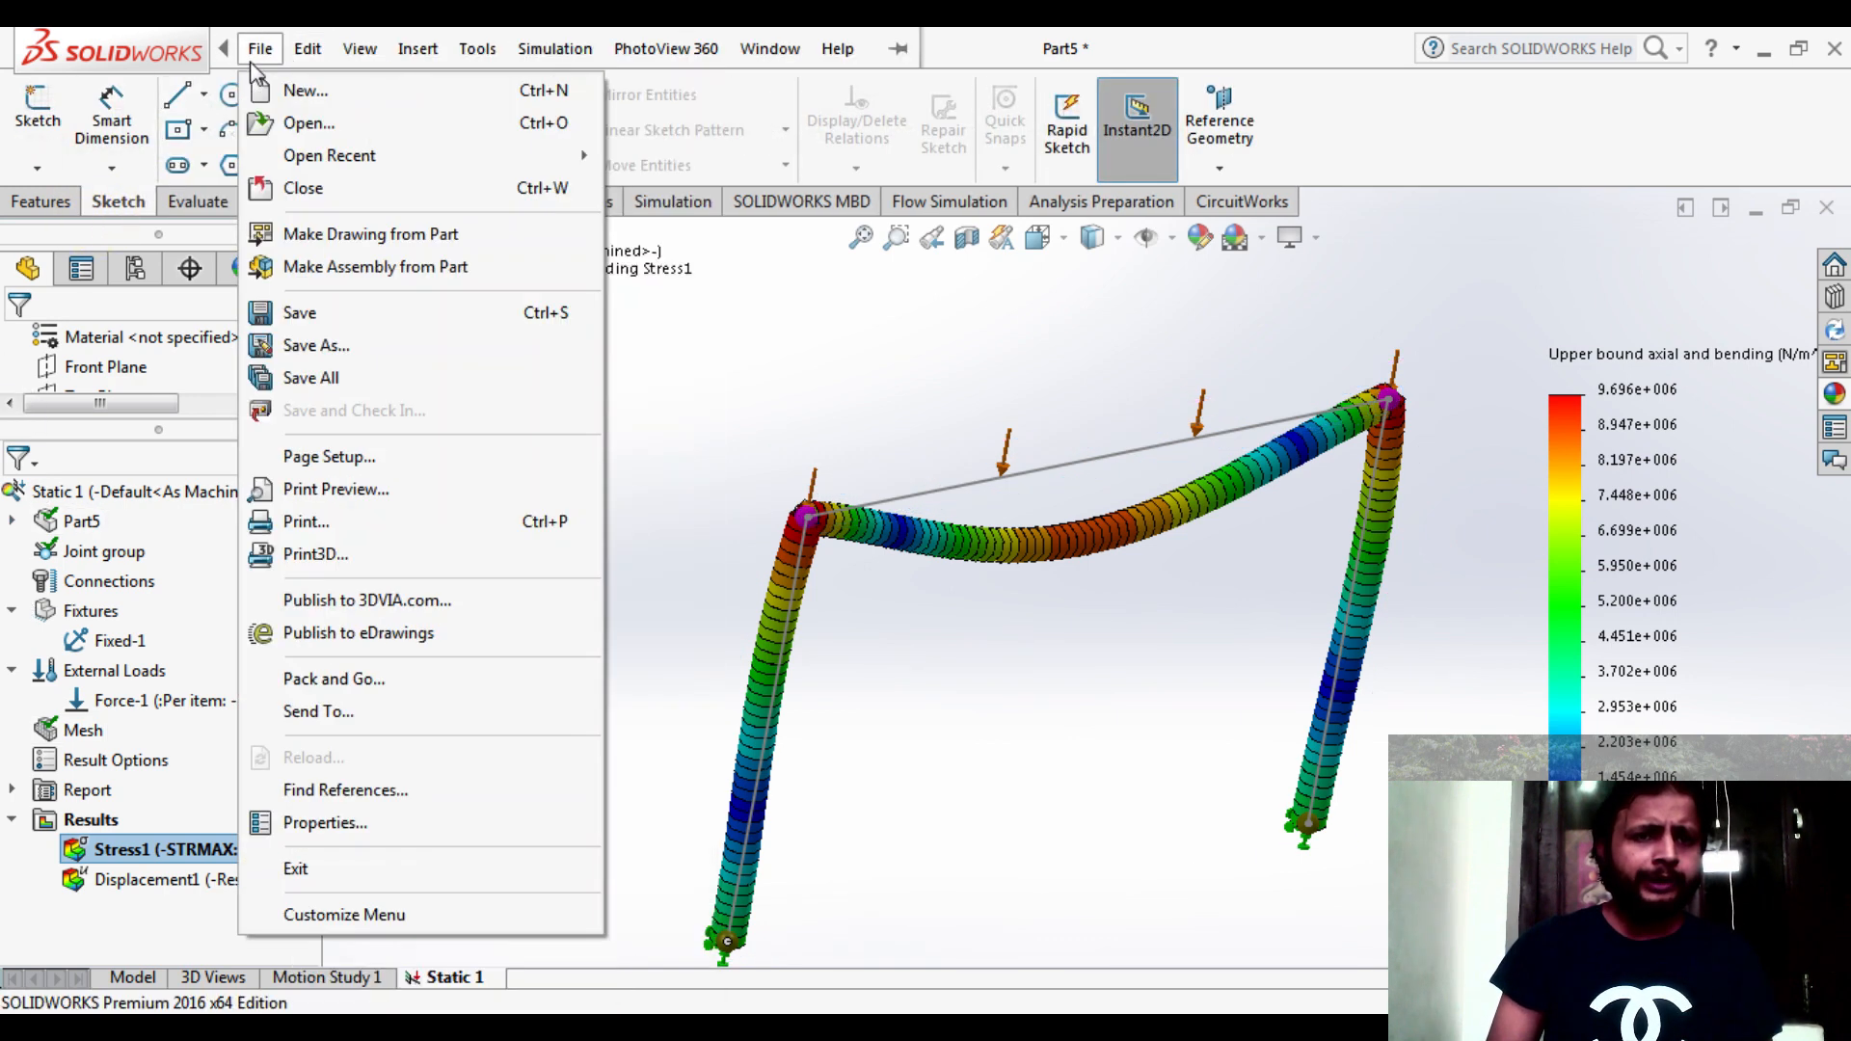
pyautogui.click(259, 49)
pyautogui.click(262, 53)
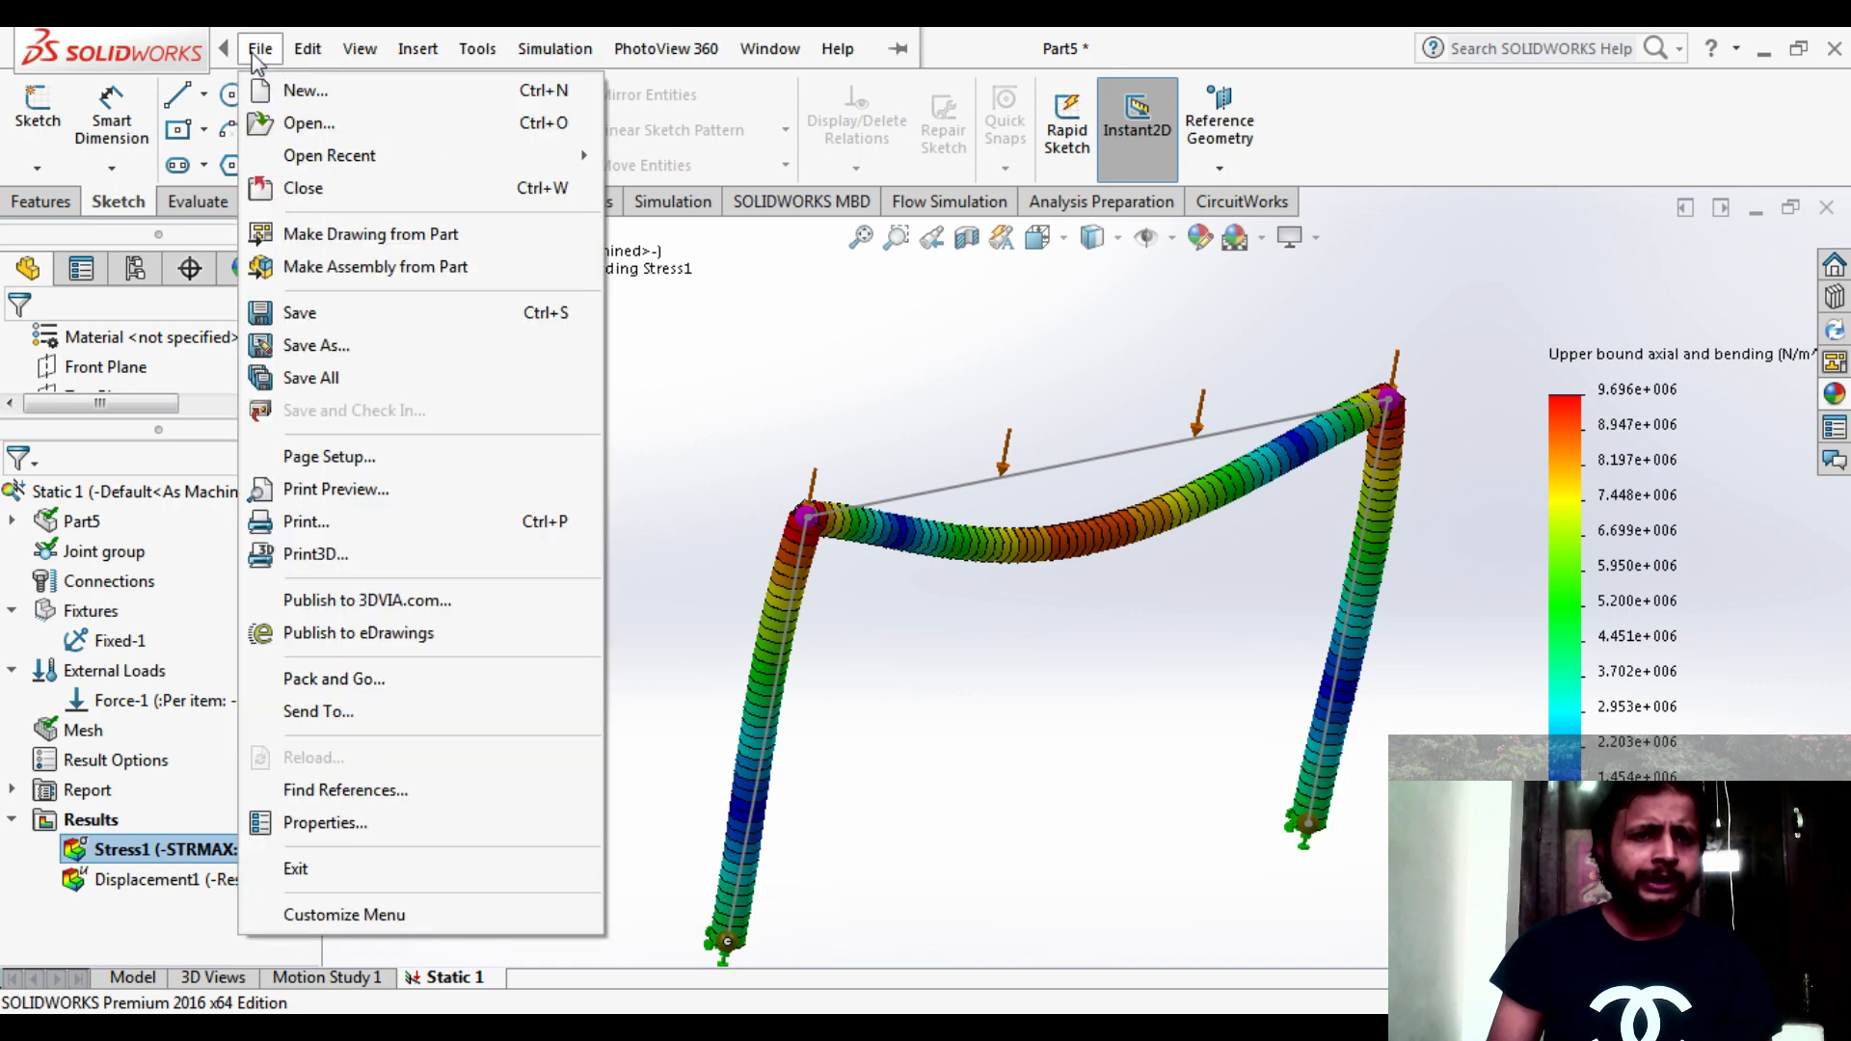
pyautogui.click(305, 90)
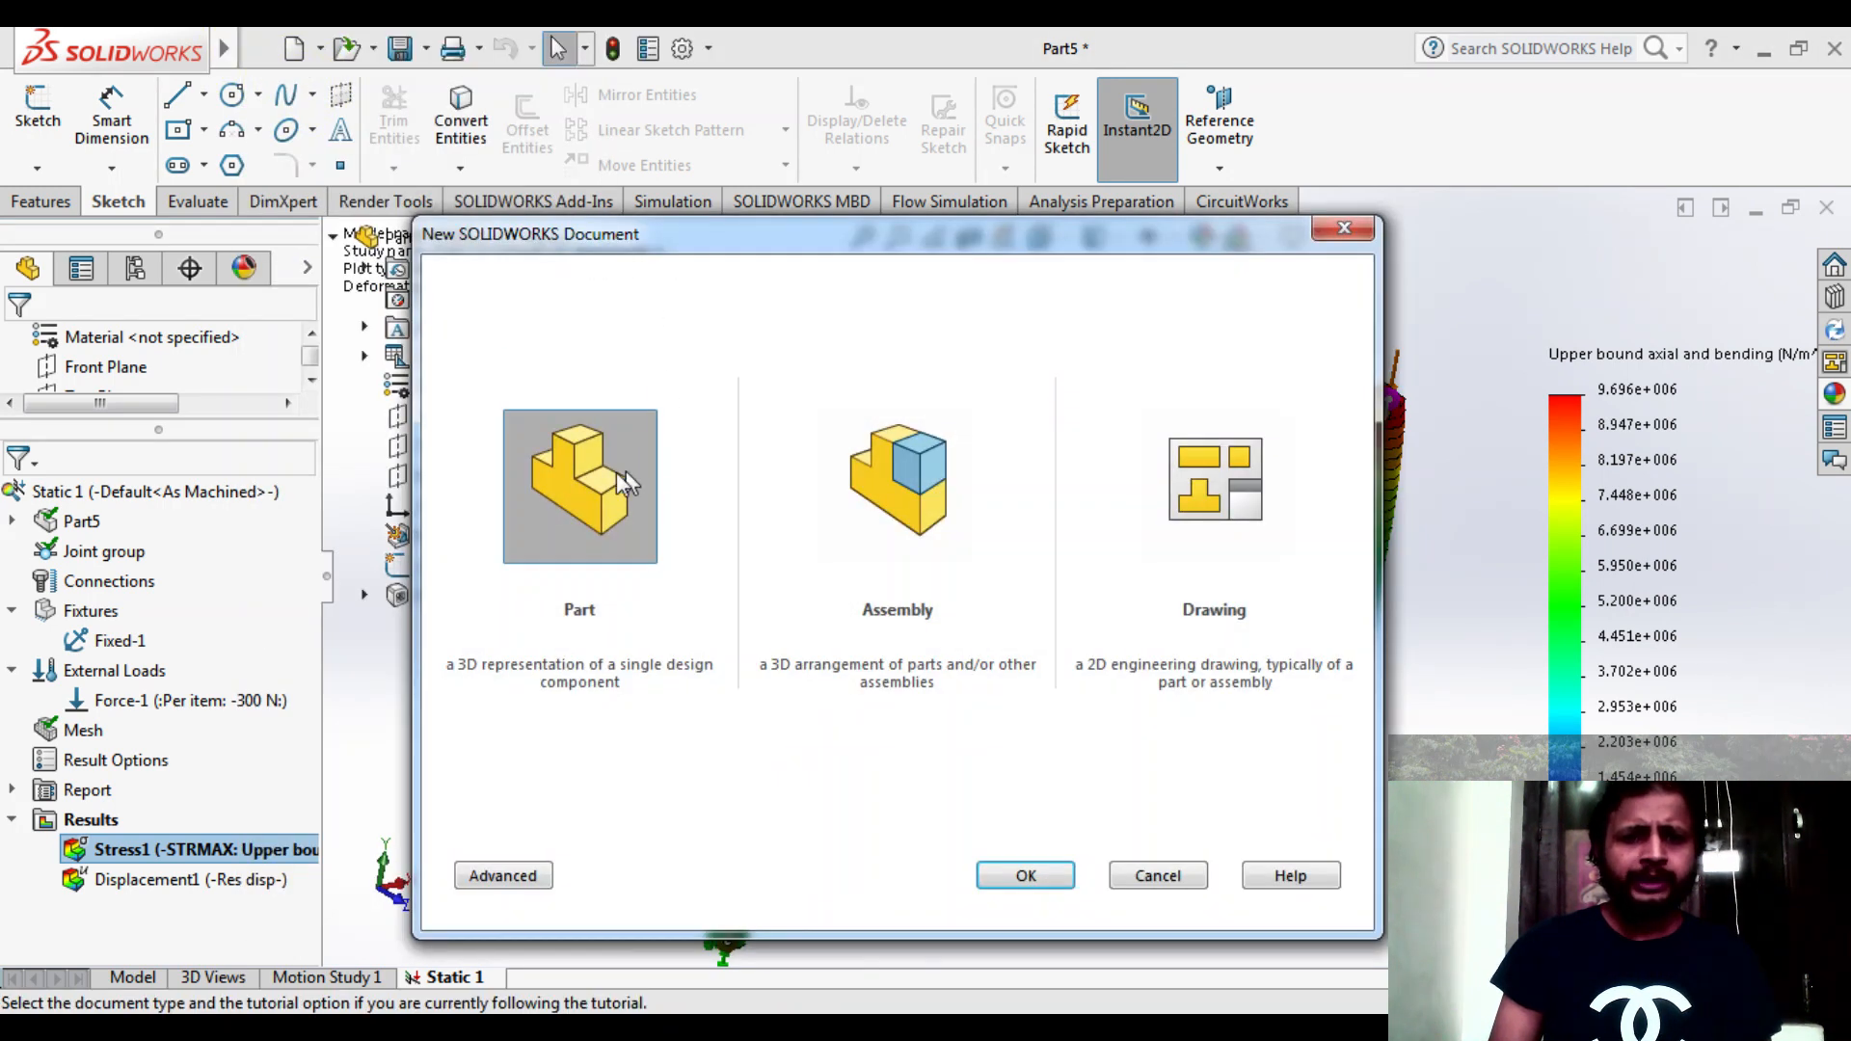
pyautogui.click(1026, 873)
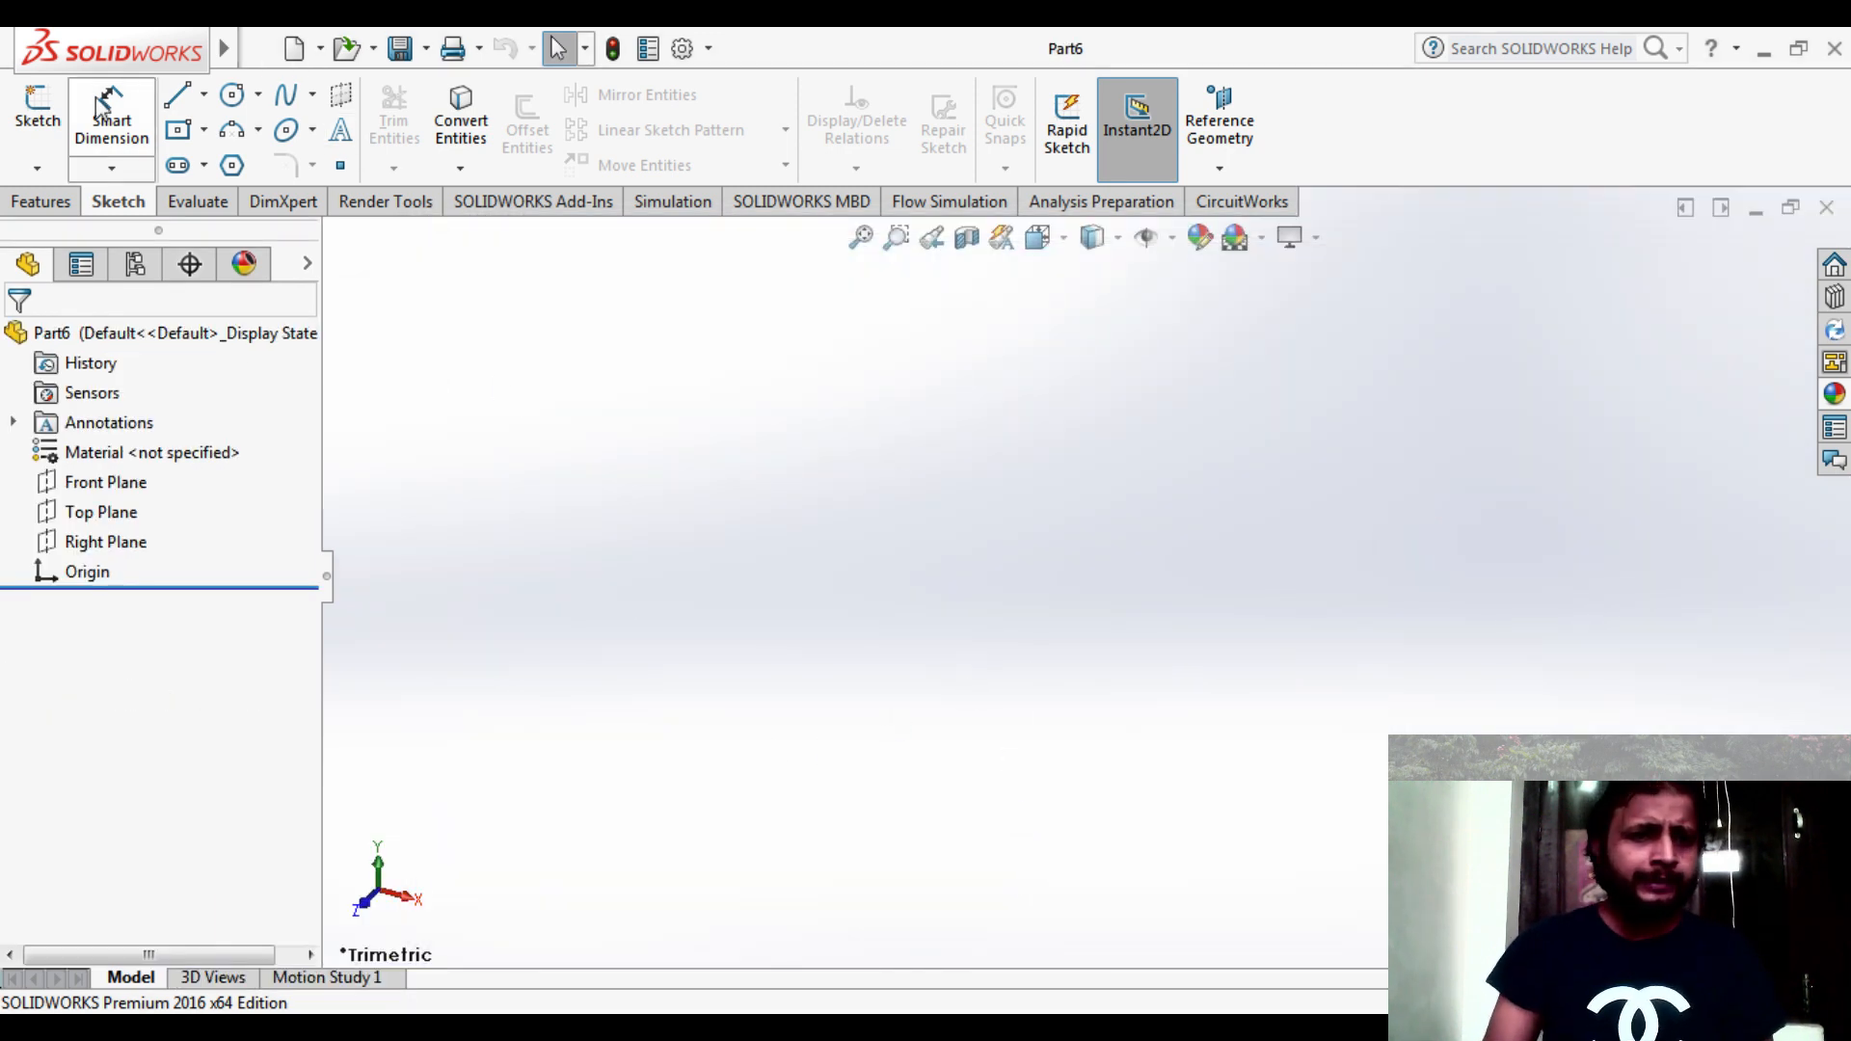
# - Sketch a center rectangle on the Front Plane from the origin, about 29 mm wide and 147 mm high
pyautogui.click(179, 129)
pyautogui.click(836, 380)
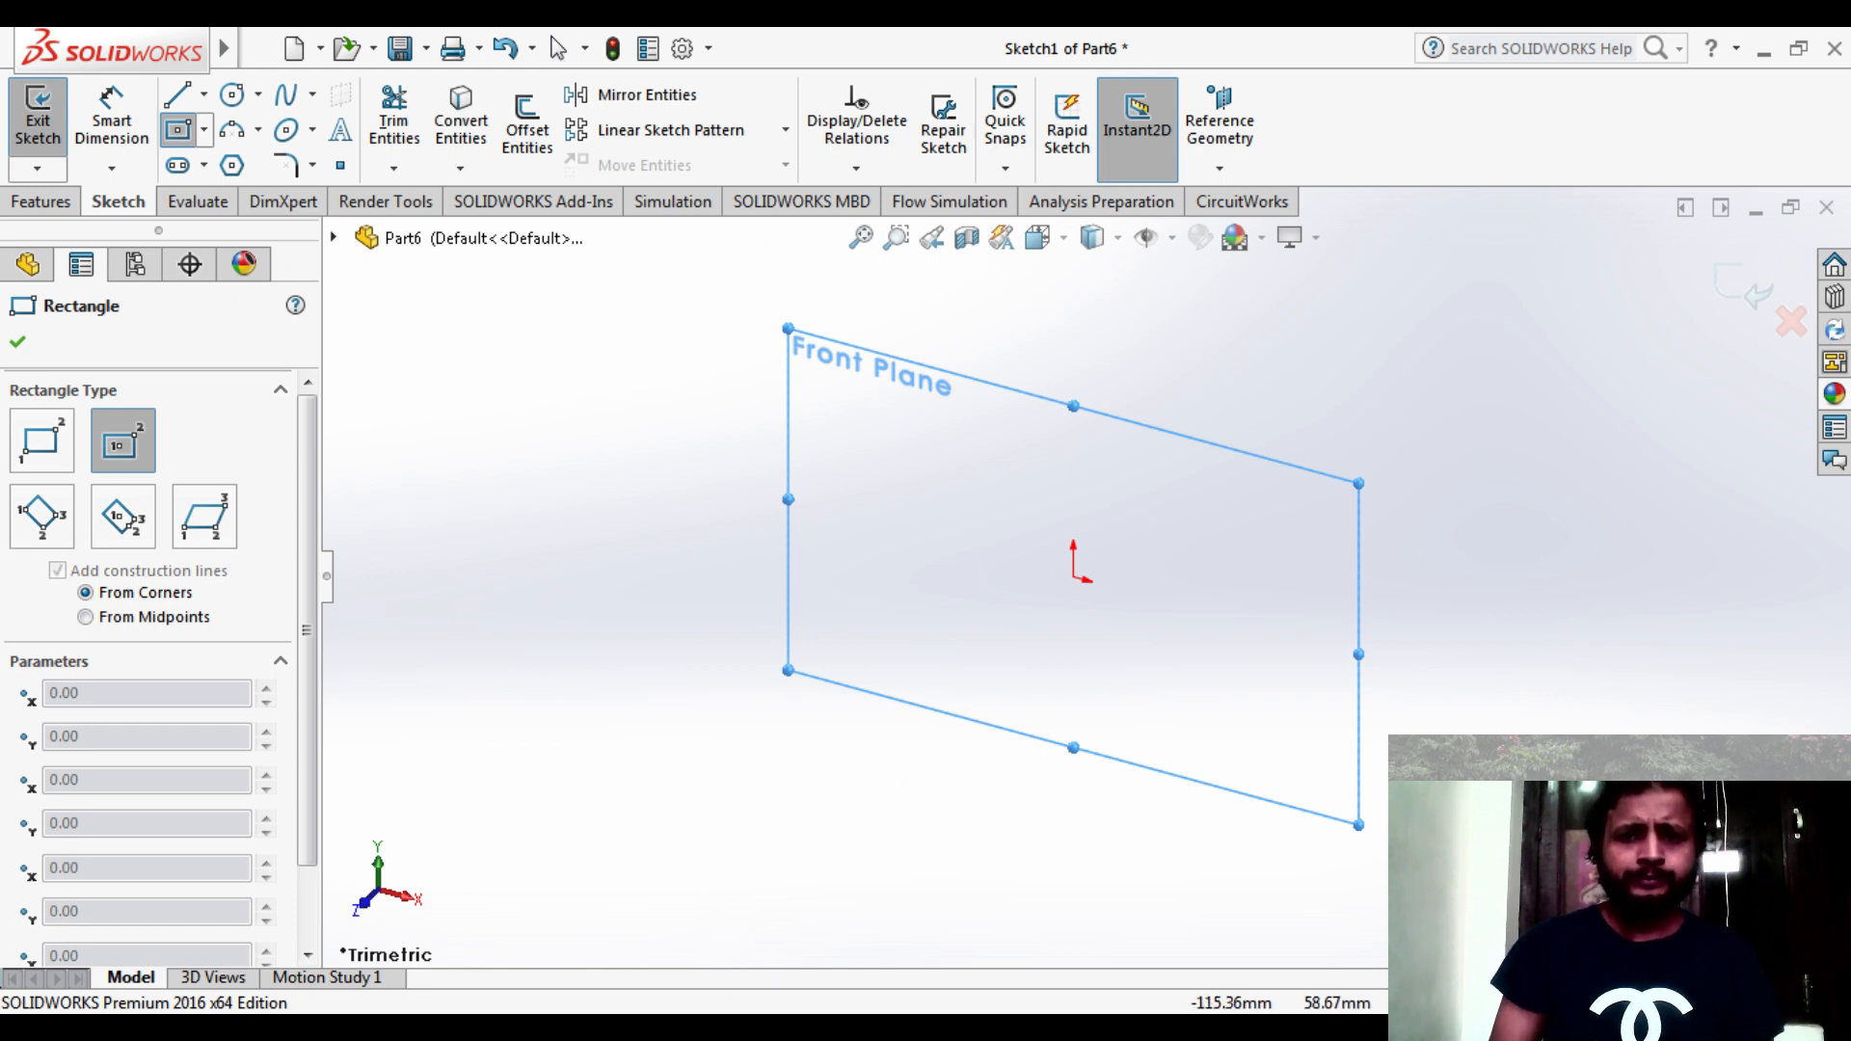
pyautogui.click(1037, 237)
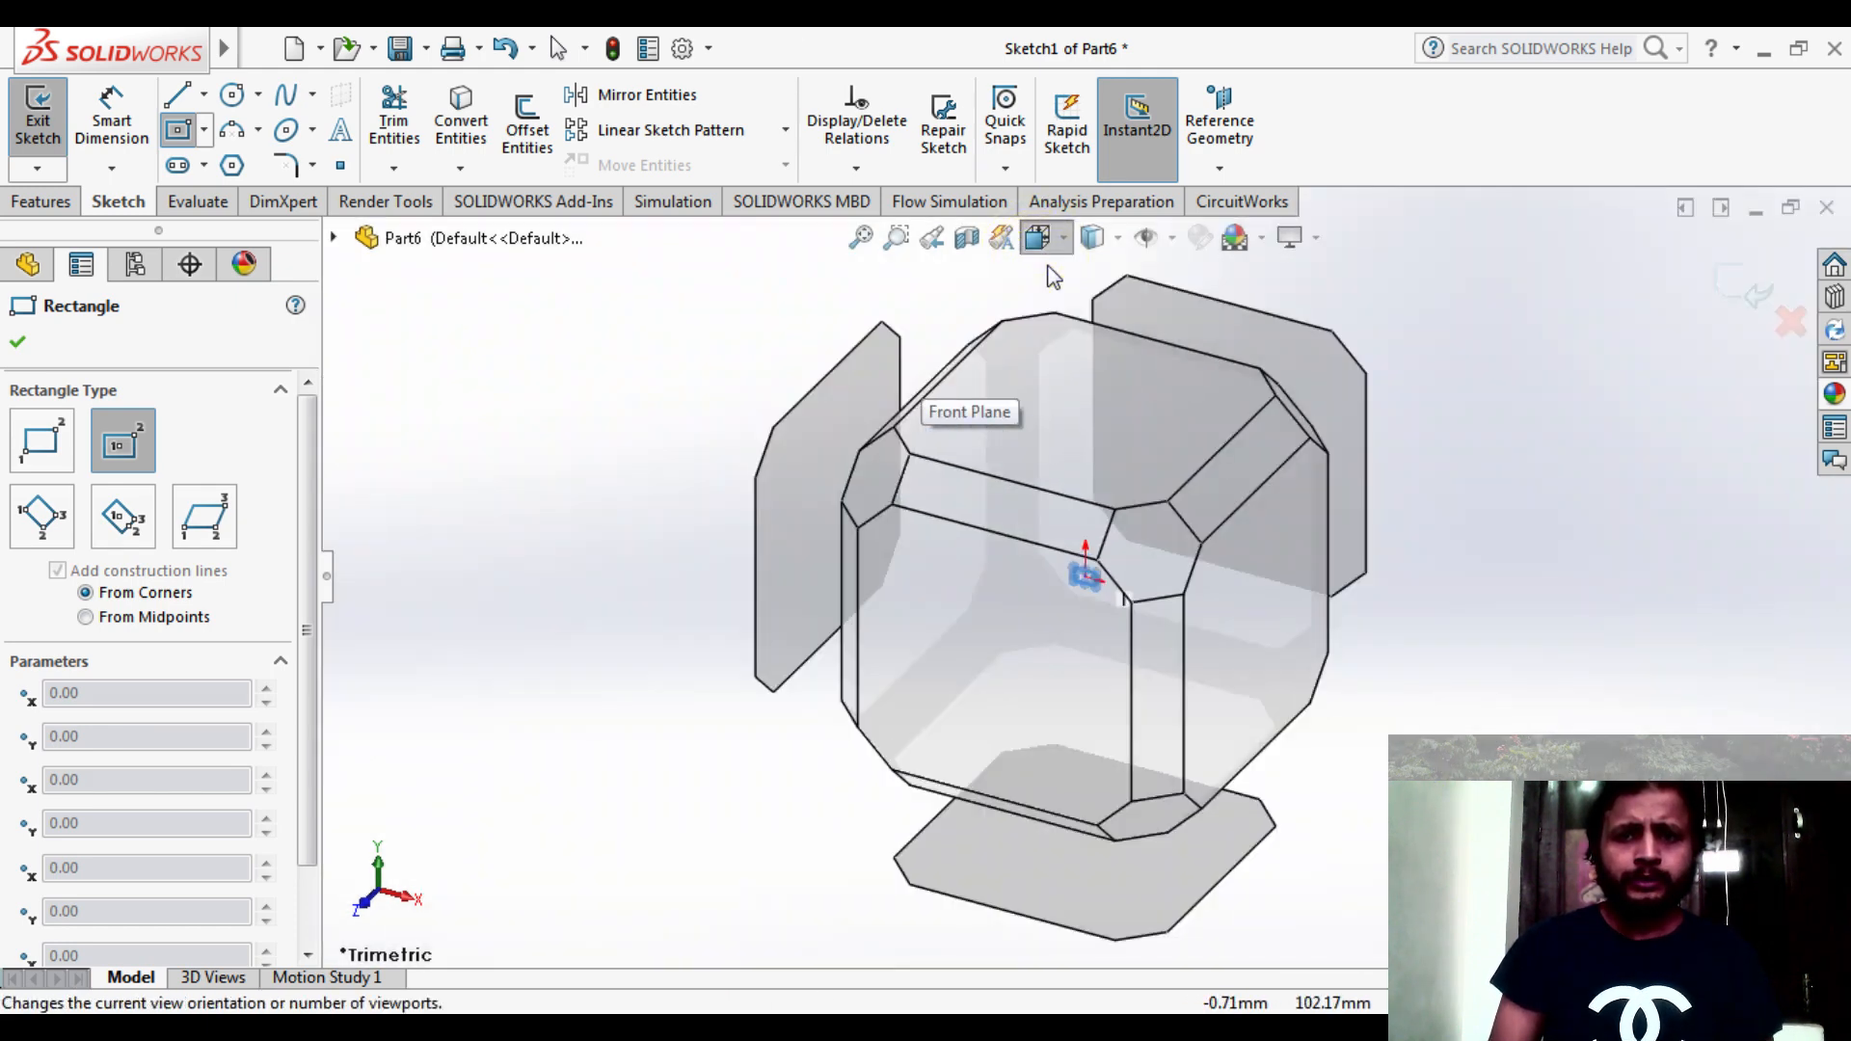
pyautogui.click(1086, 369)
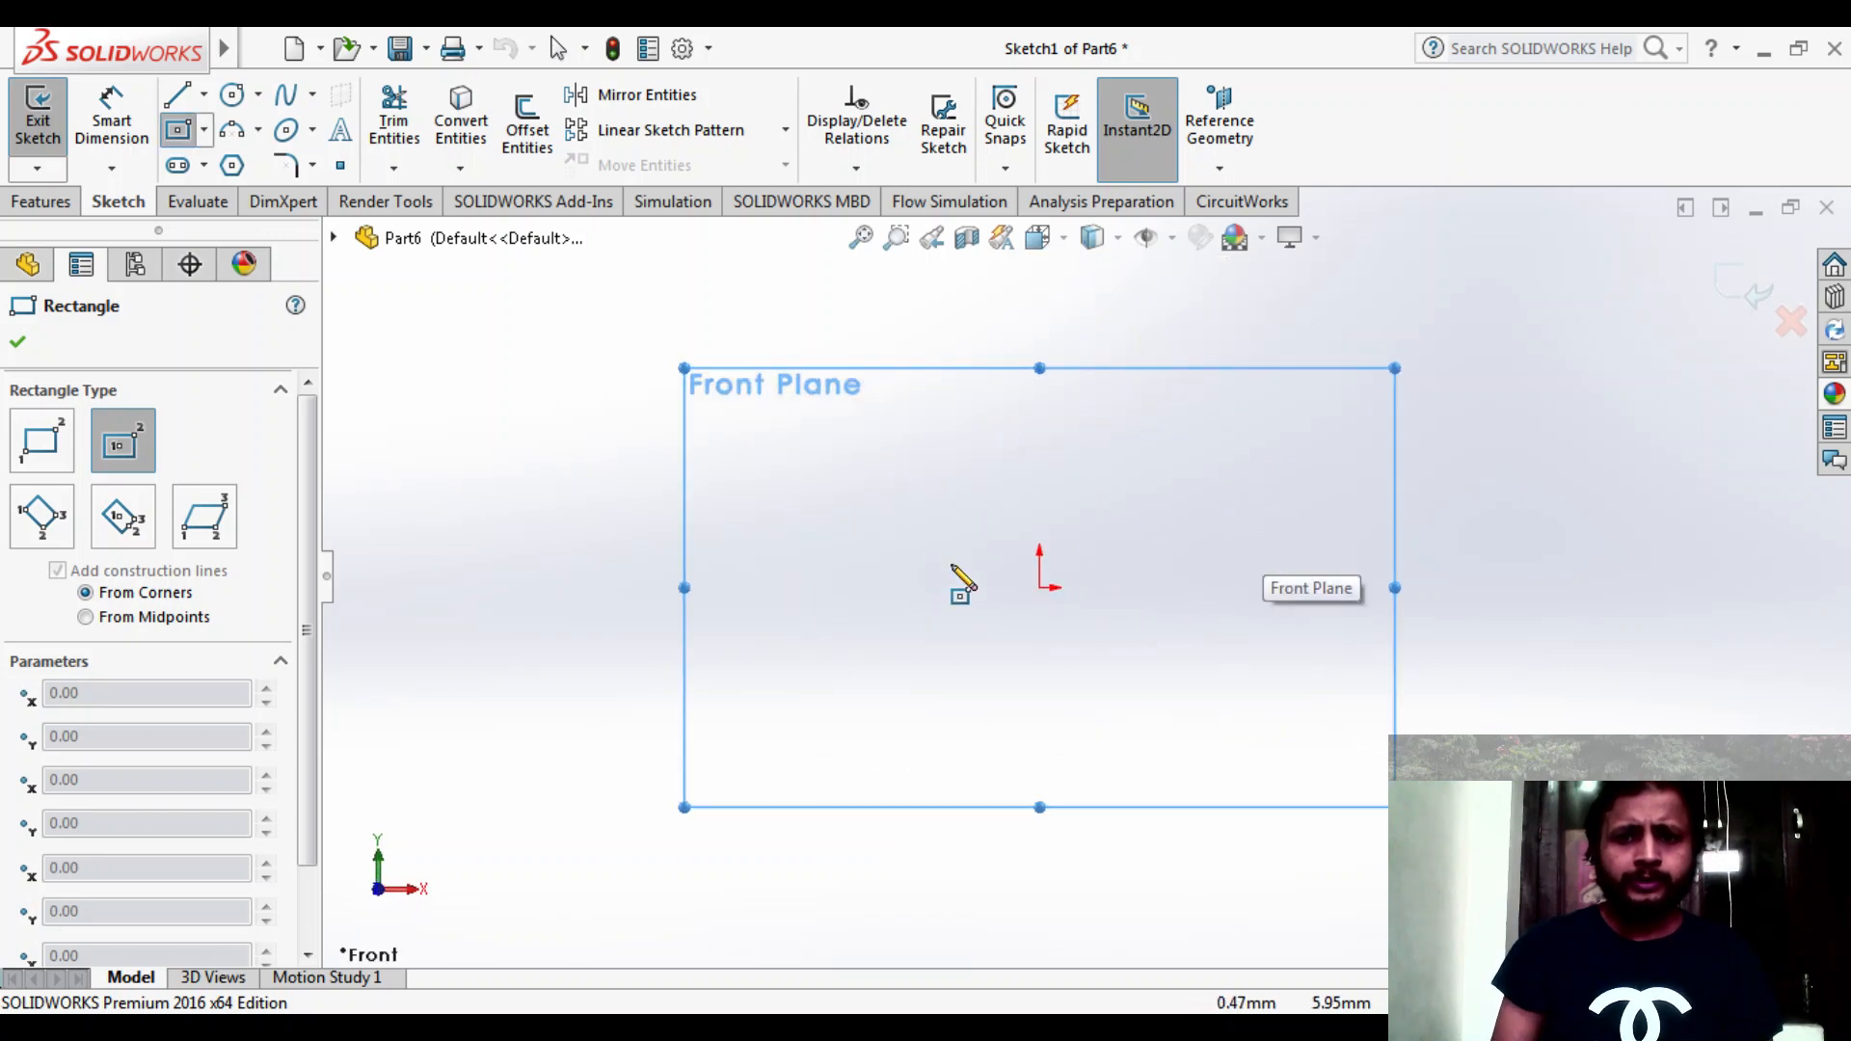
pyautogui.click(1040, 588)
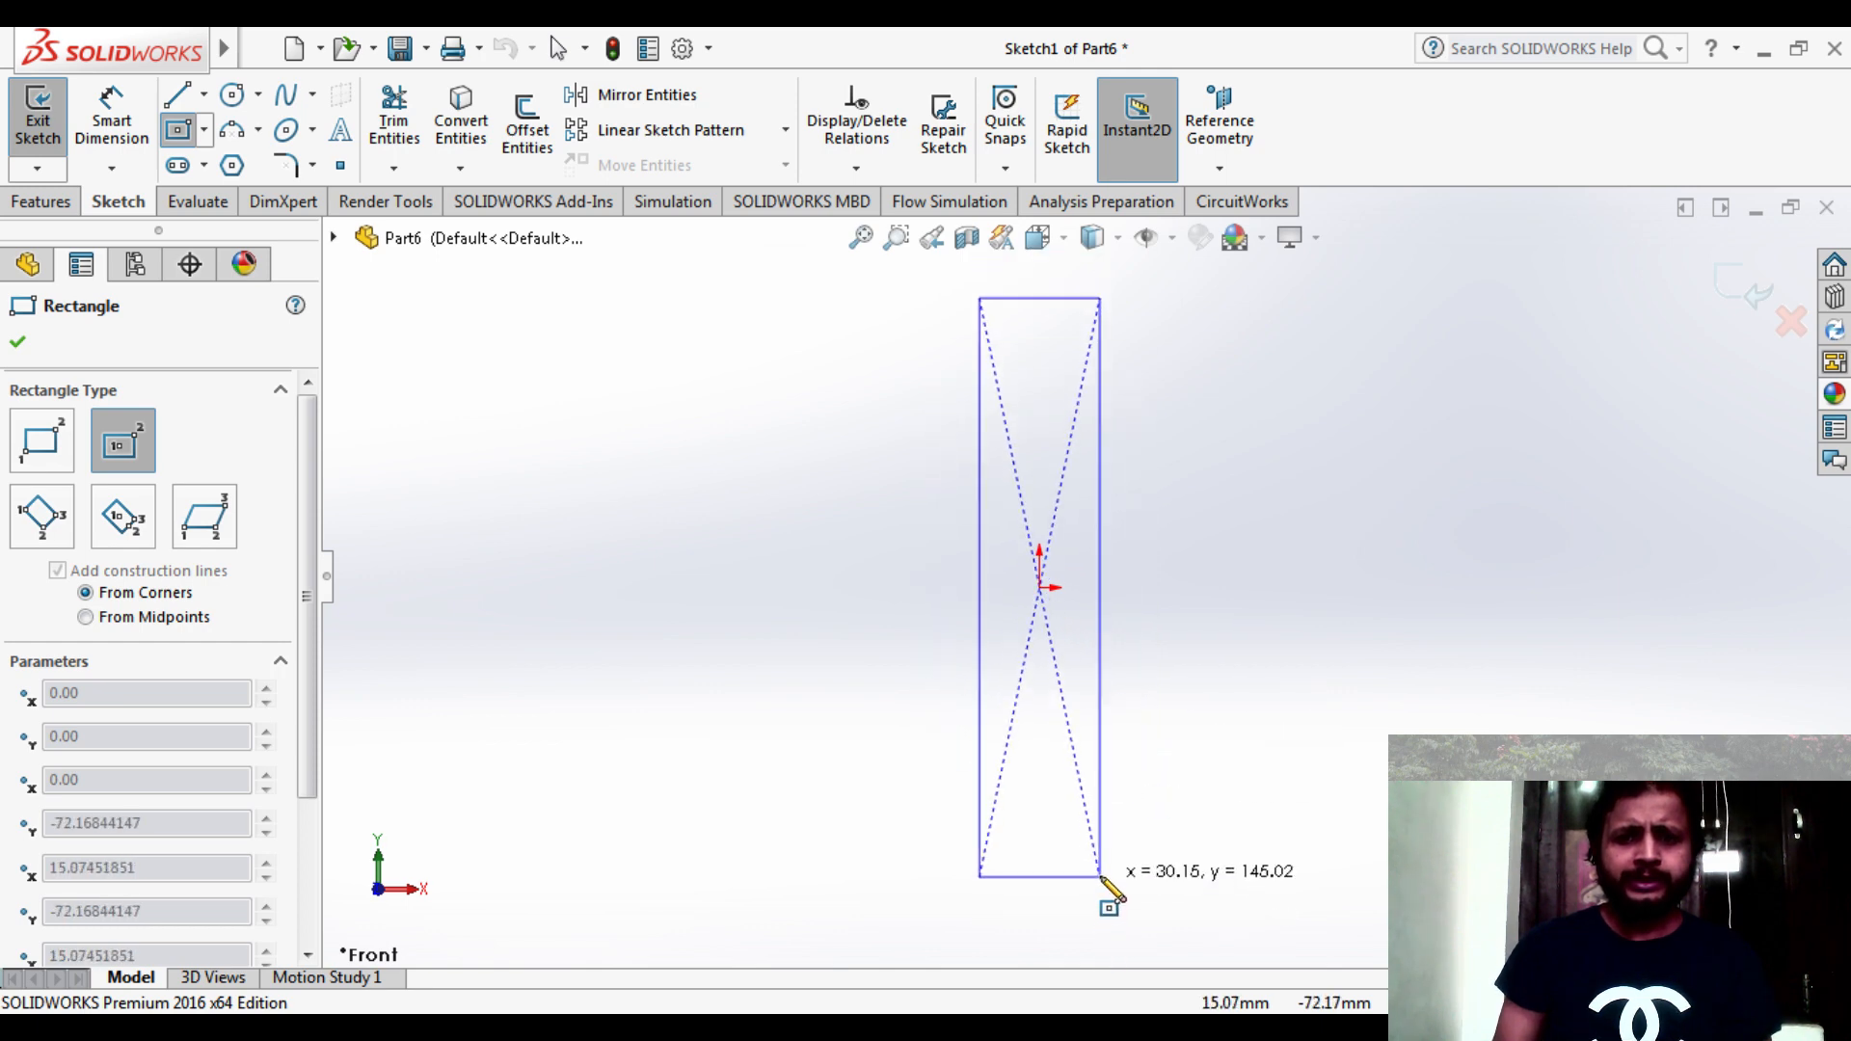
pyautogui.click(1098, 880)
pyautogui.rightClick(1101, 882)
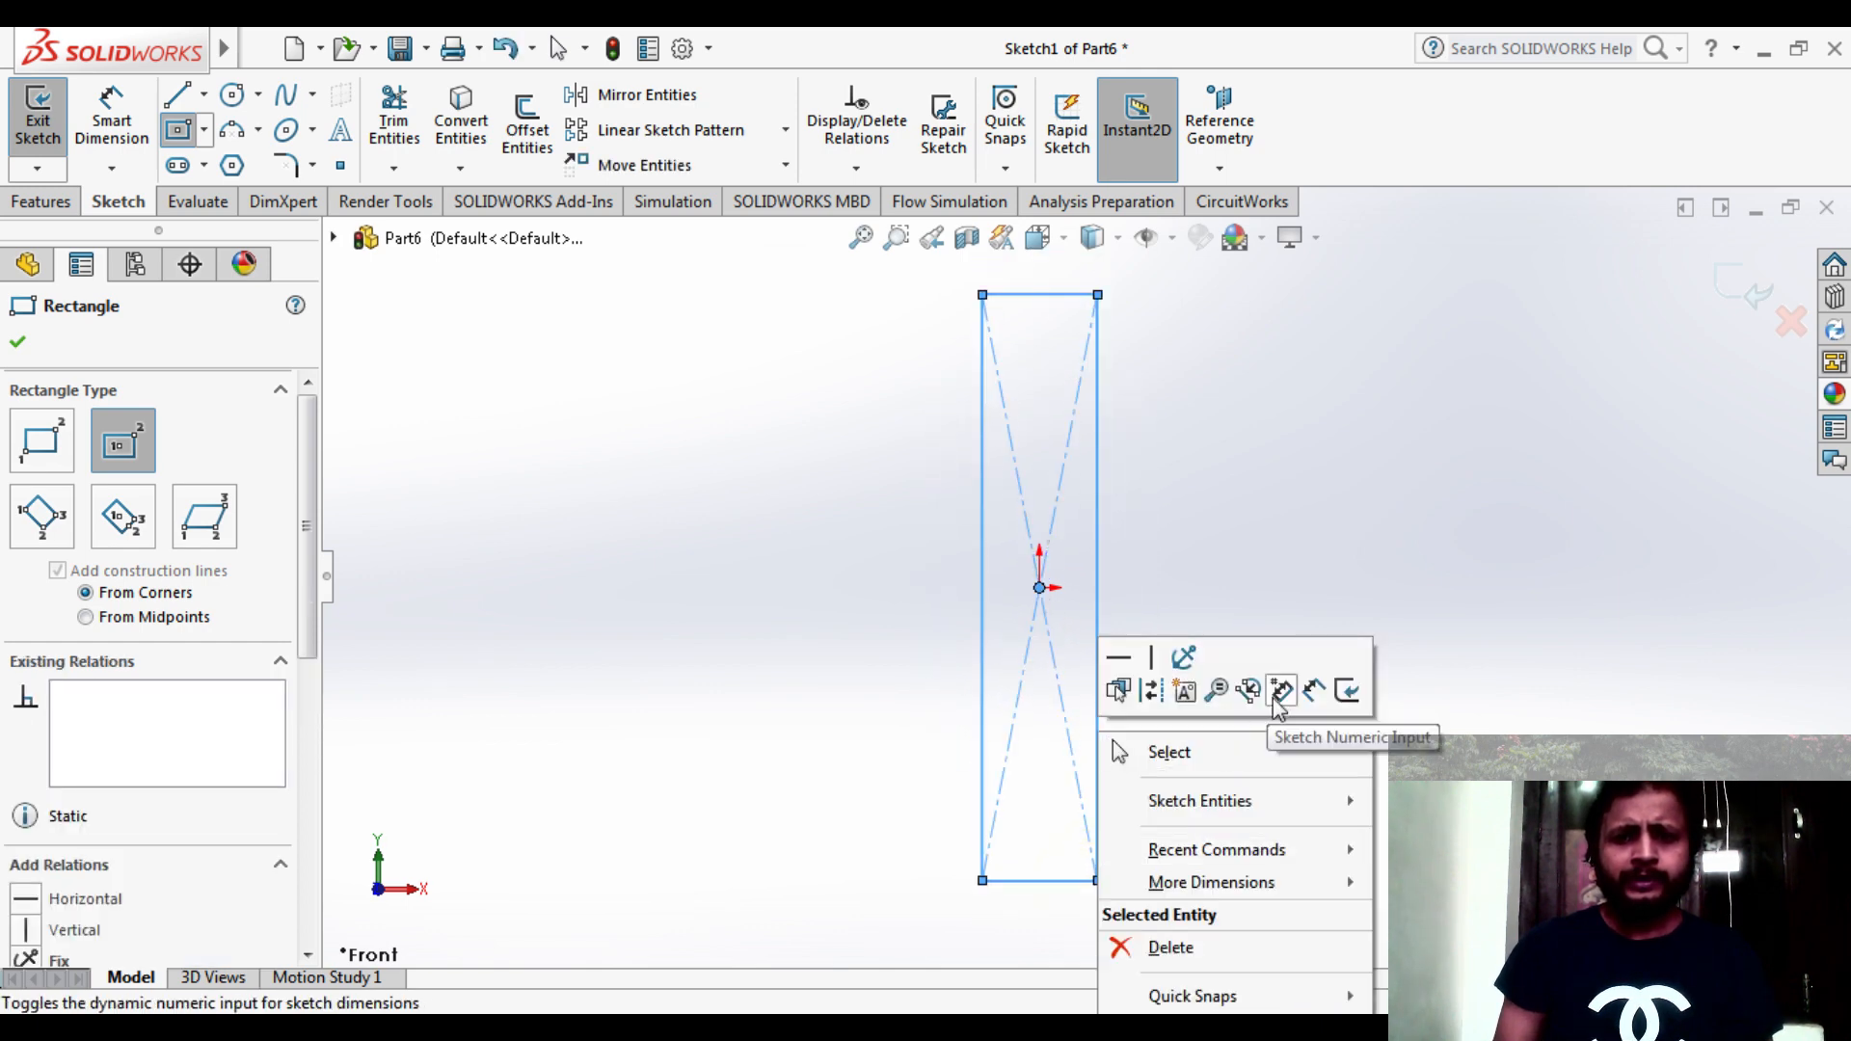
pyautogui.click(1205, 753)
pyautogui.scroll(2, 1186, 505)
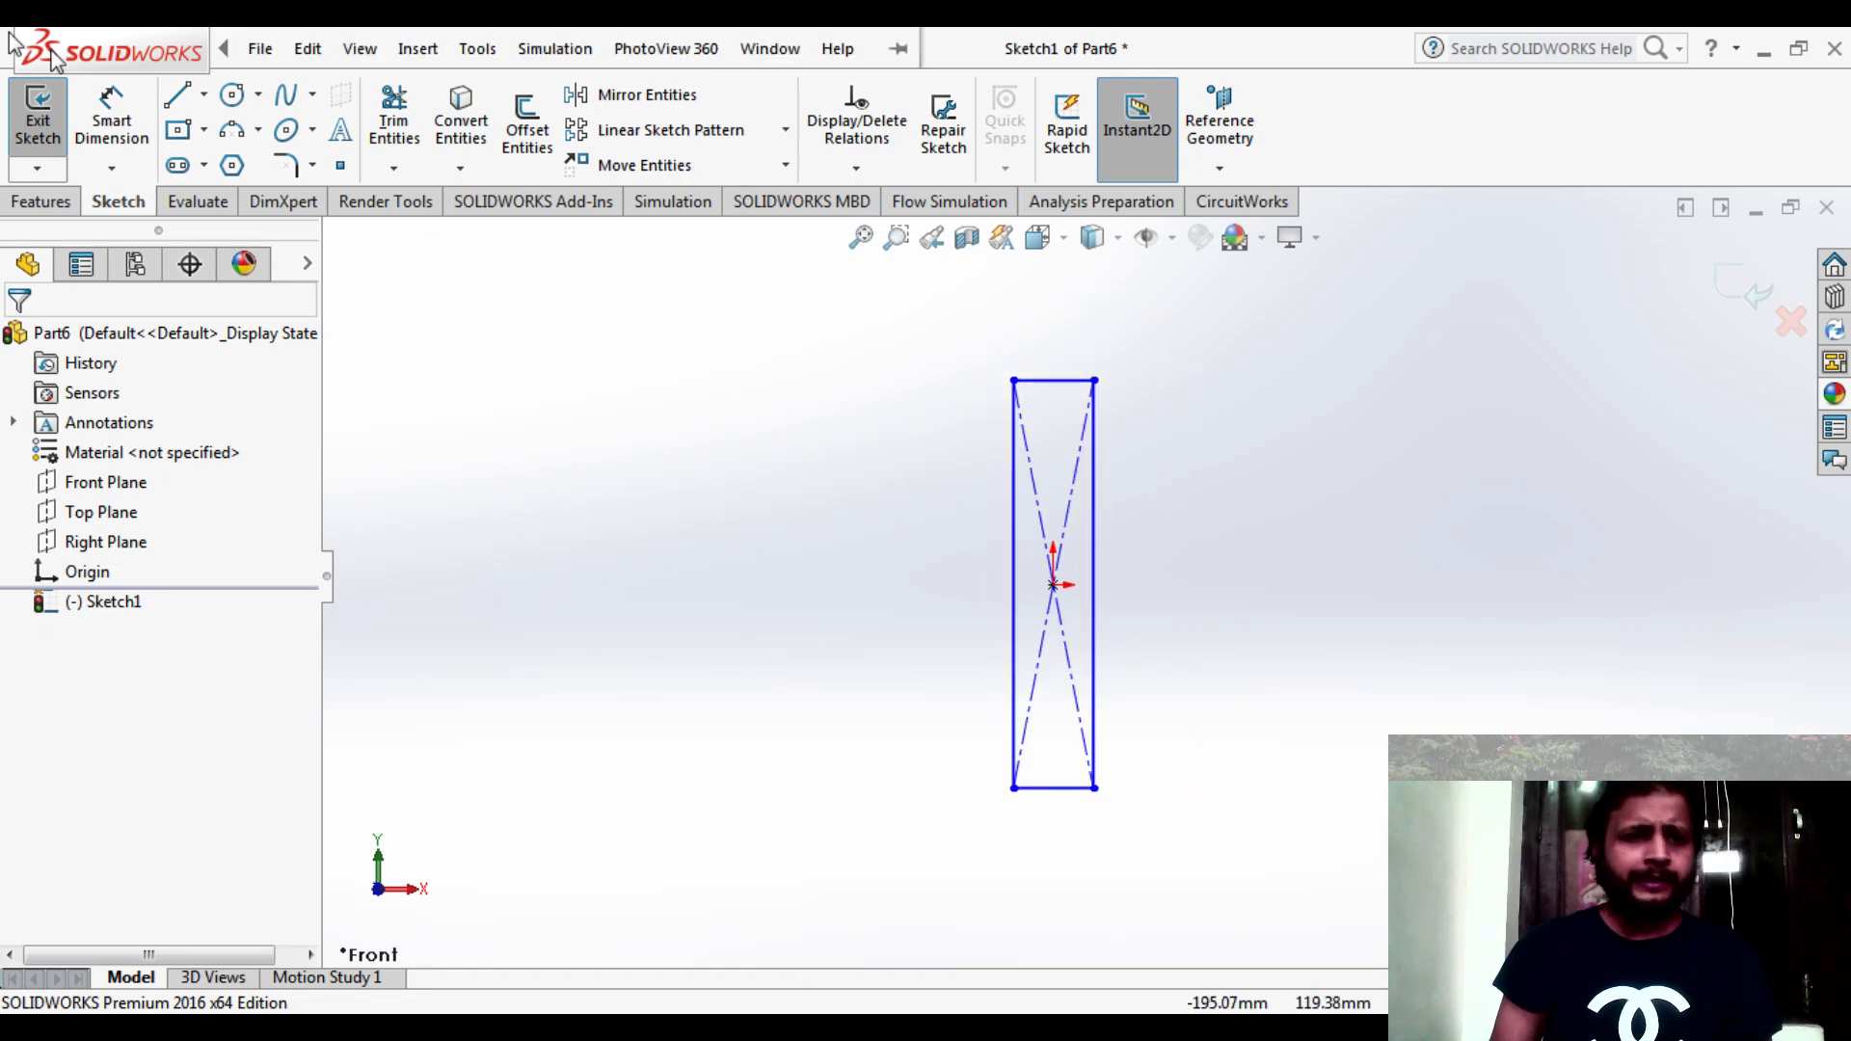
# - Dimension the rectangle's vertical side to 500 mm
pyautogui.click(111, 116)
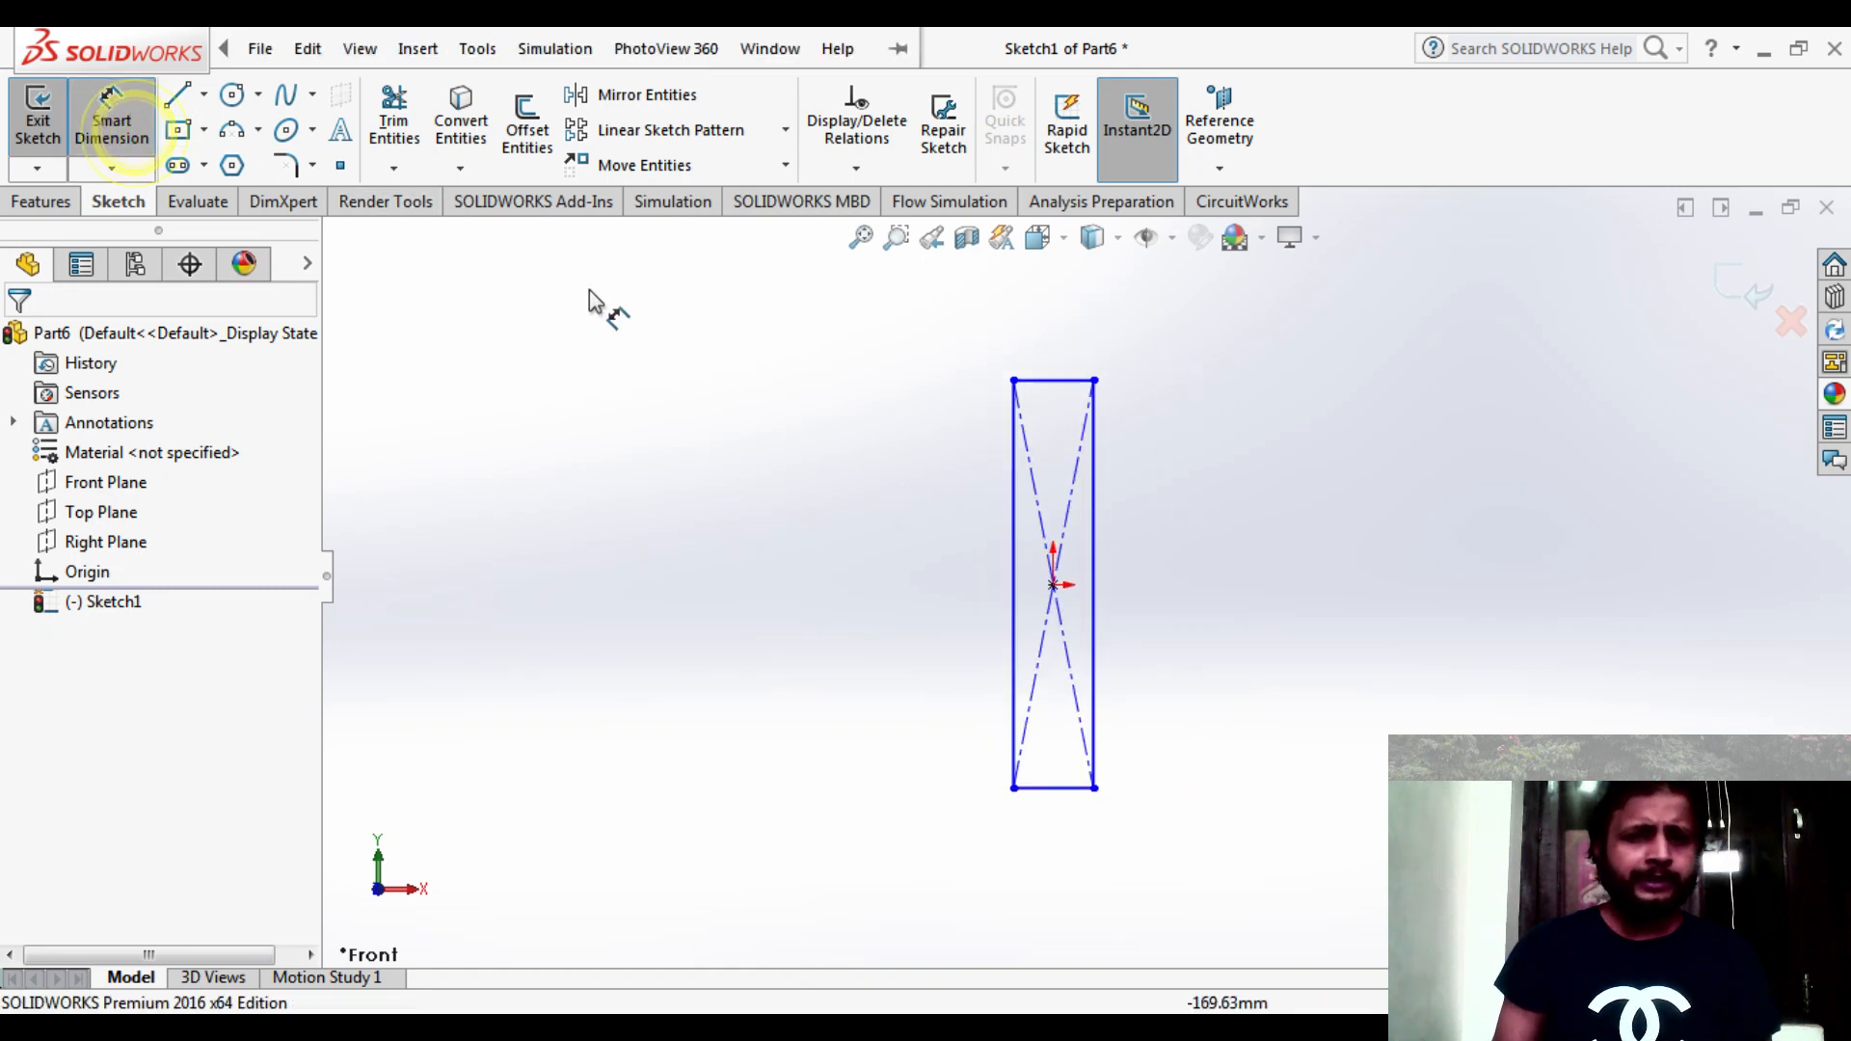
pyautogui.click(1097, 554)
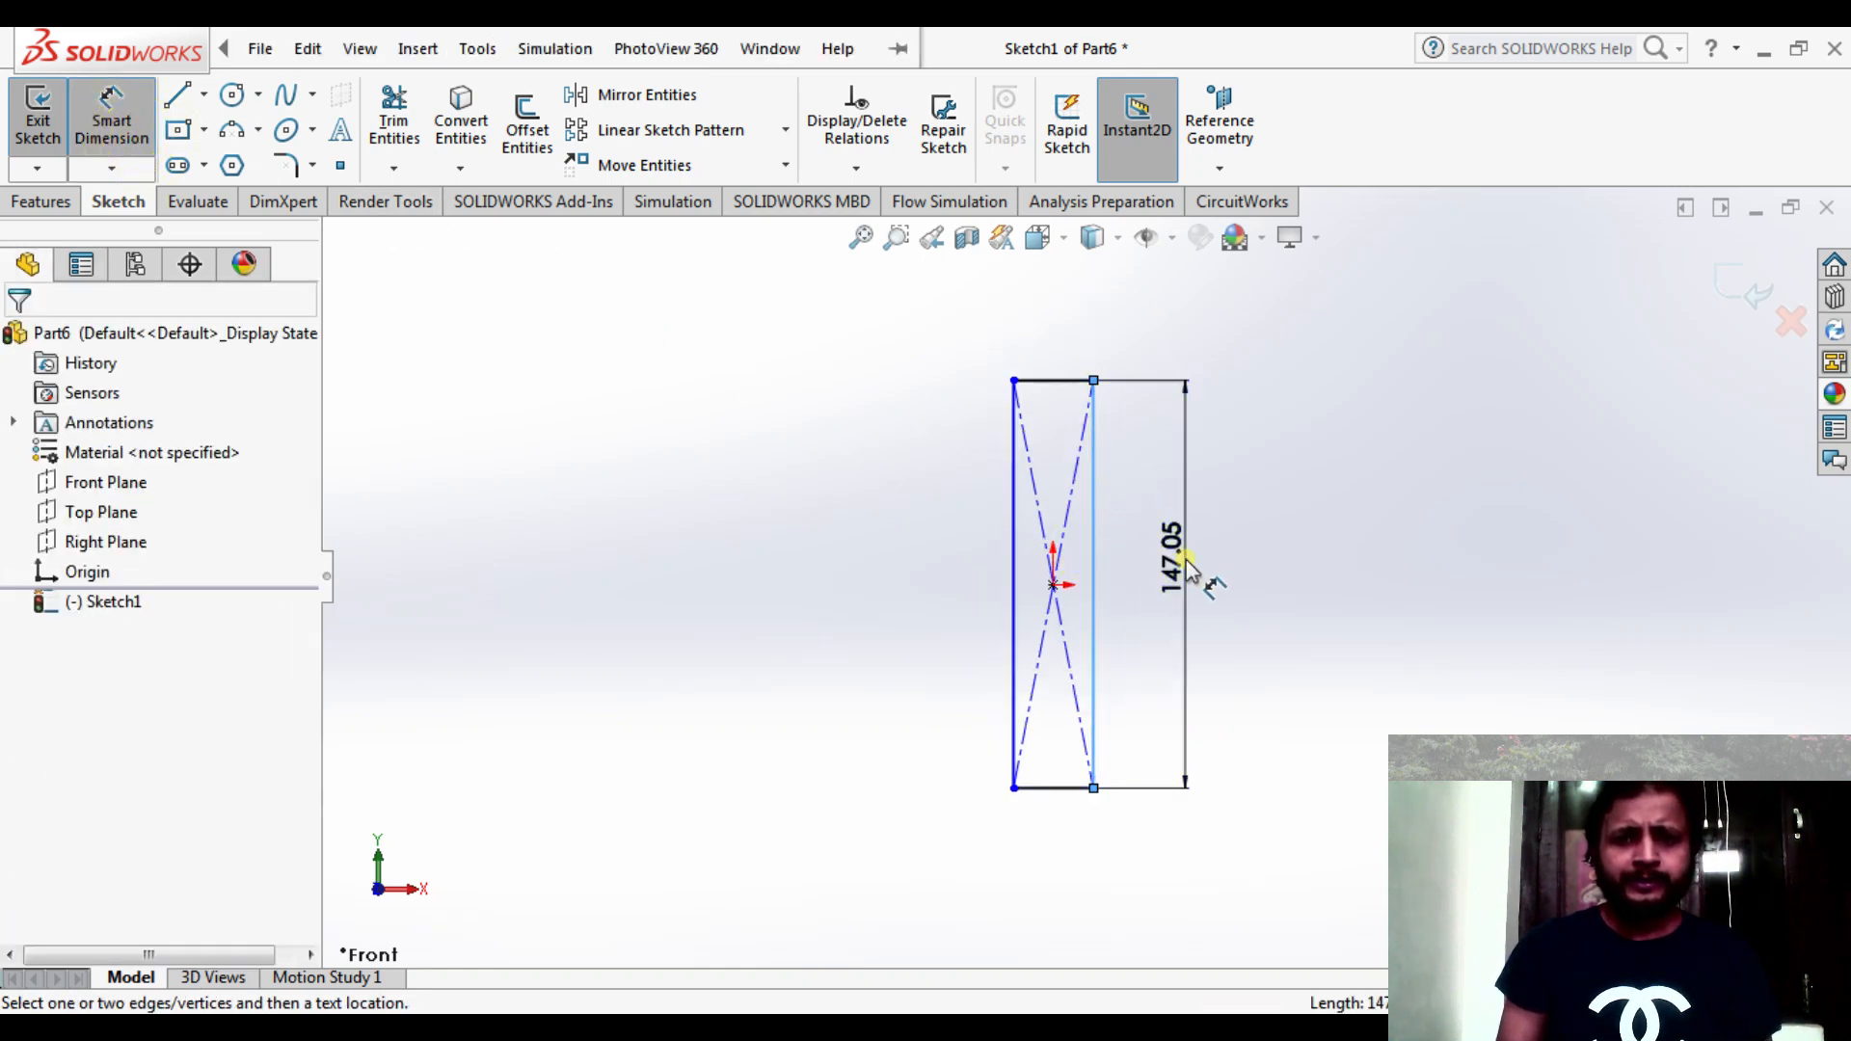
pyautogui.click(1187, 567)
pyautogui.press('BackSpace')
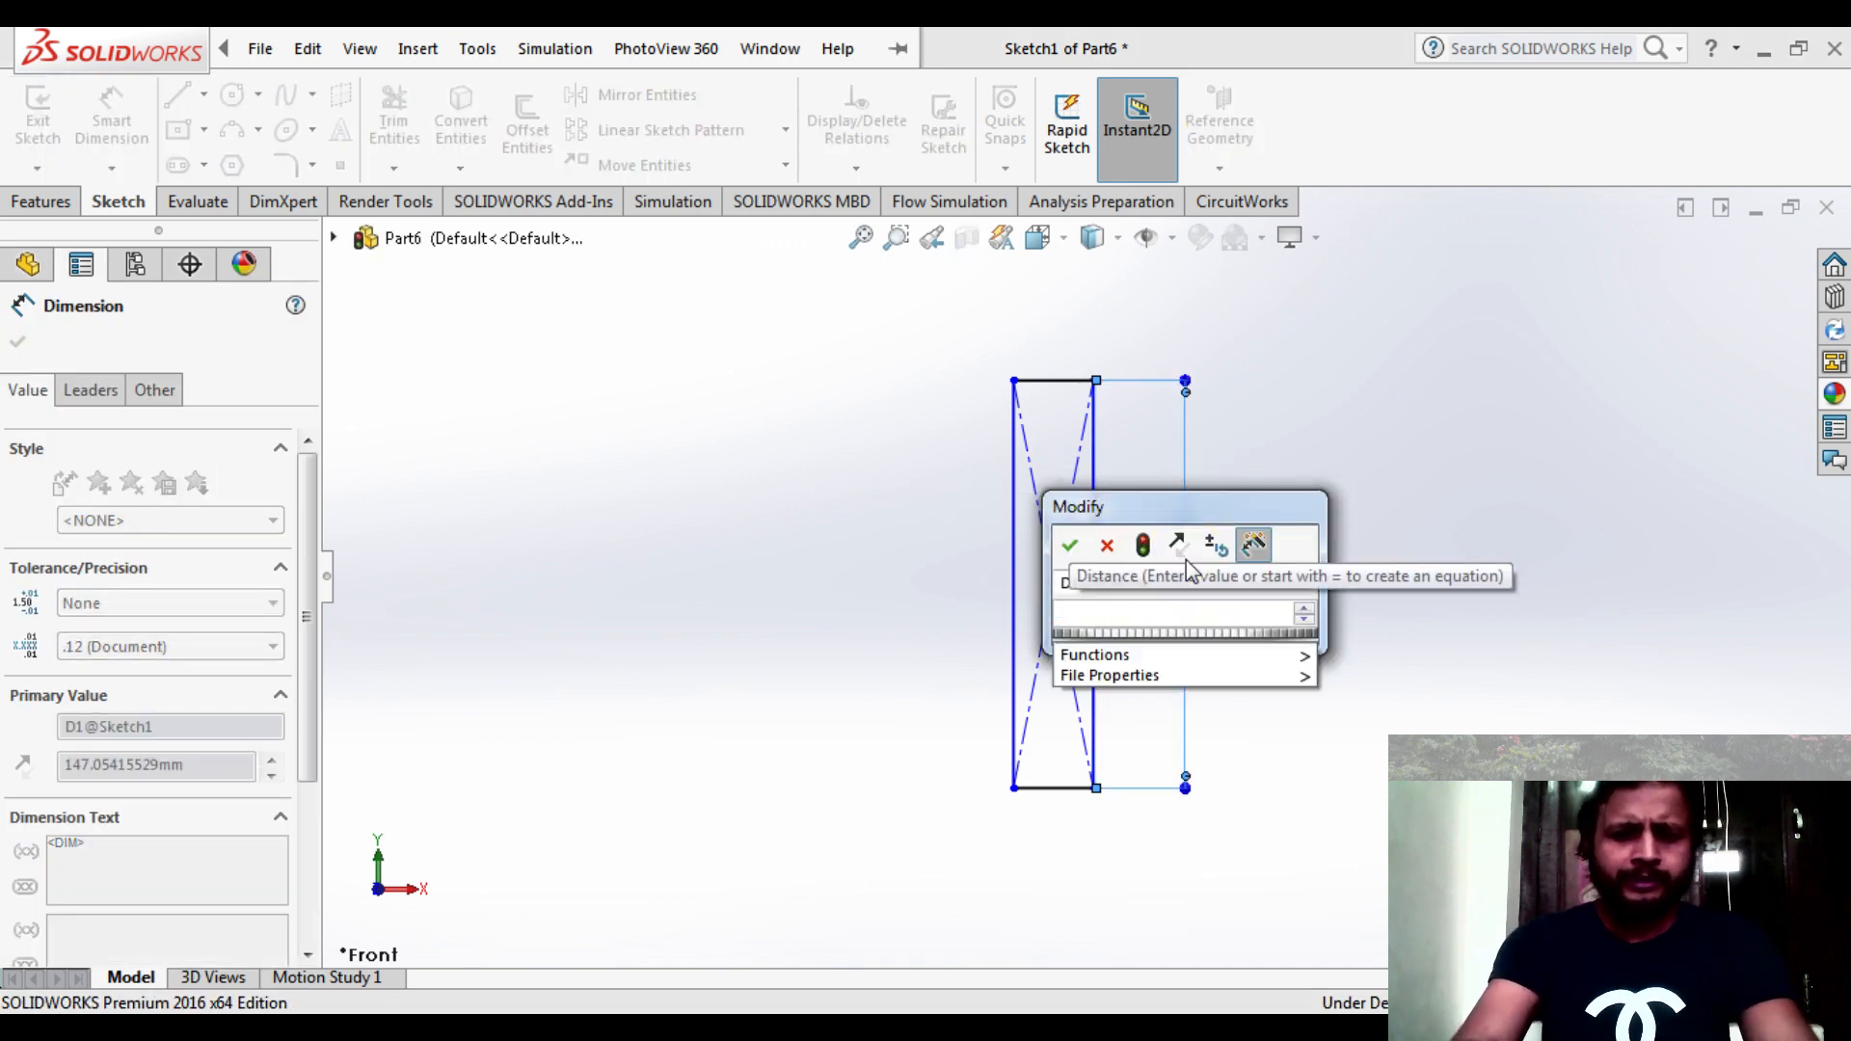
pyautogui.write('500')
pyautogui.press('Return')
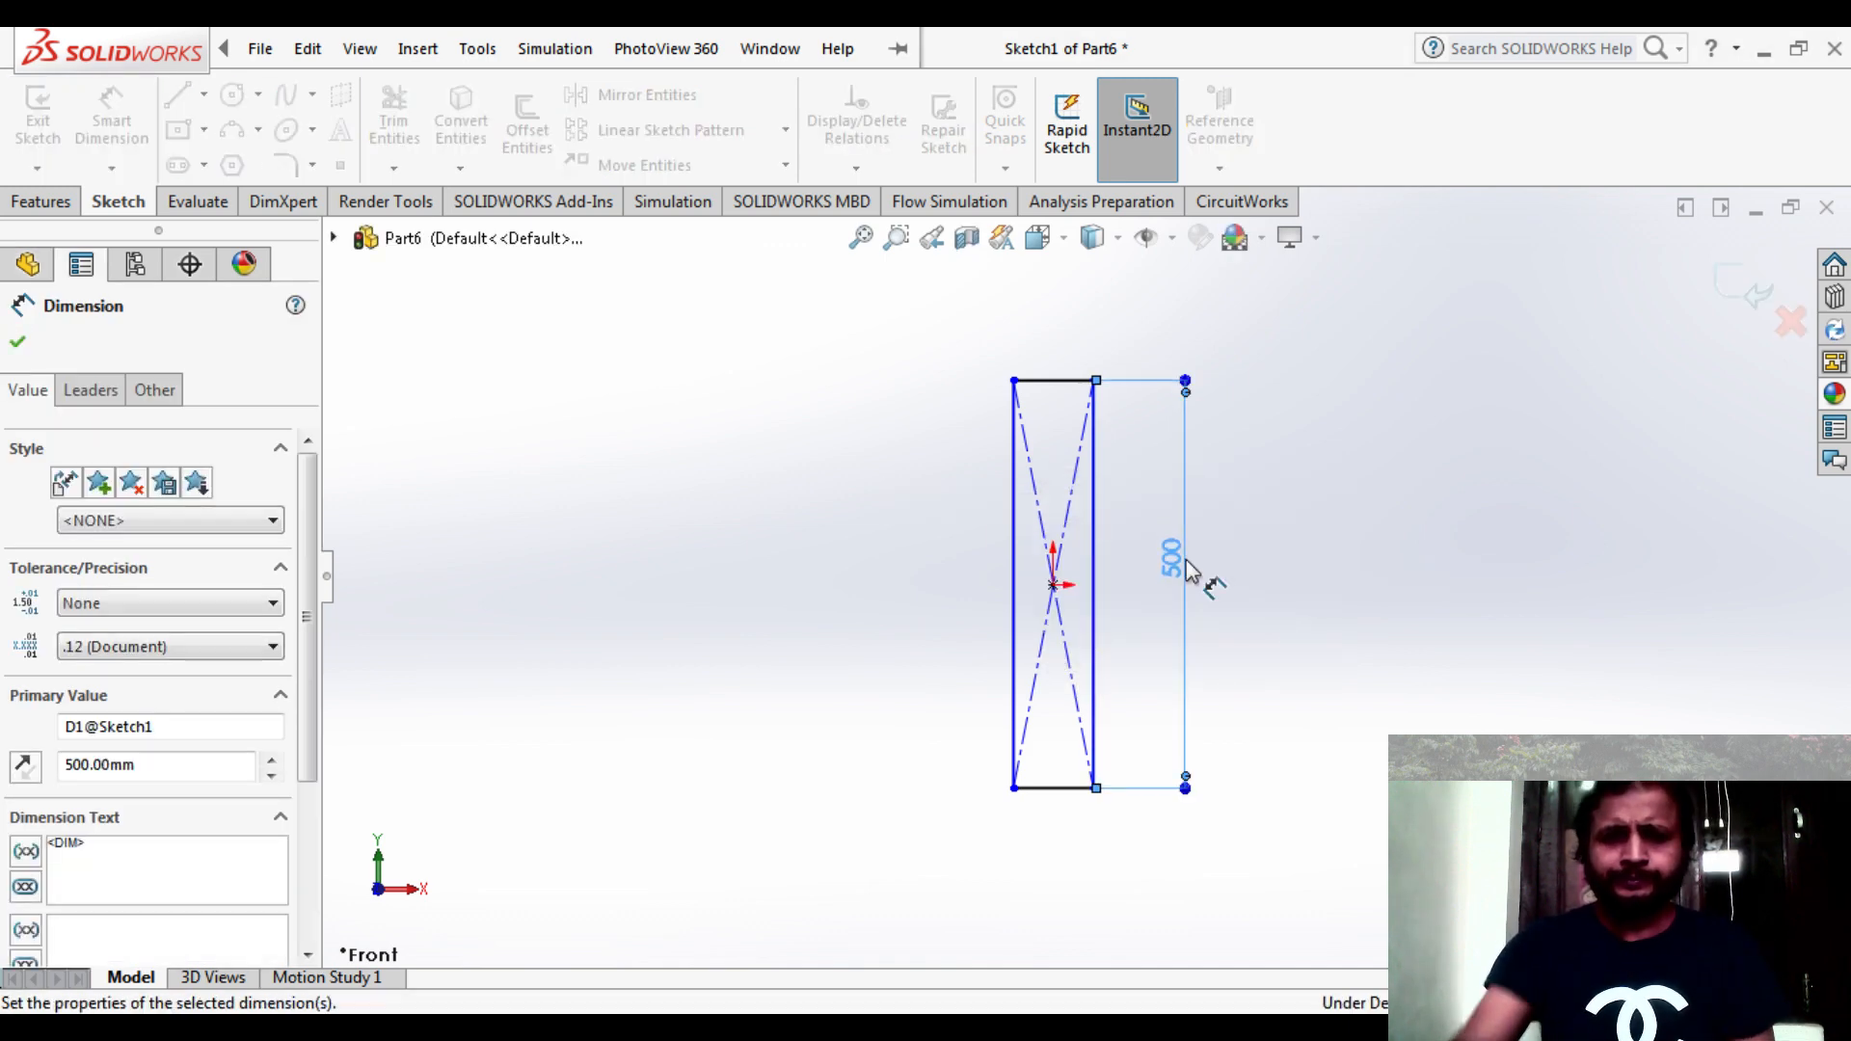
# - Dimension the rectangle's upper horizontal side to 100 mm and finish dimensioning
pyautogui.click(1059, 382)
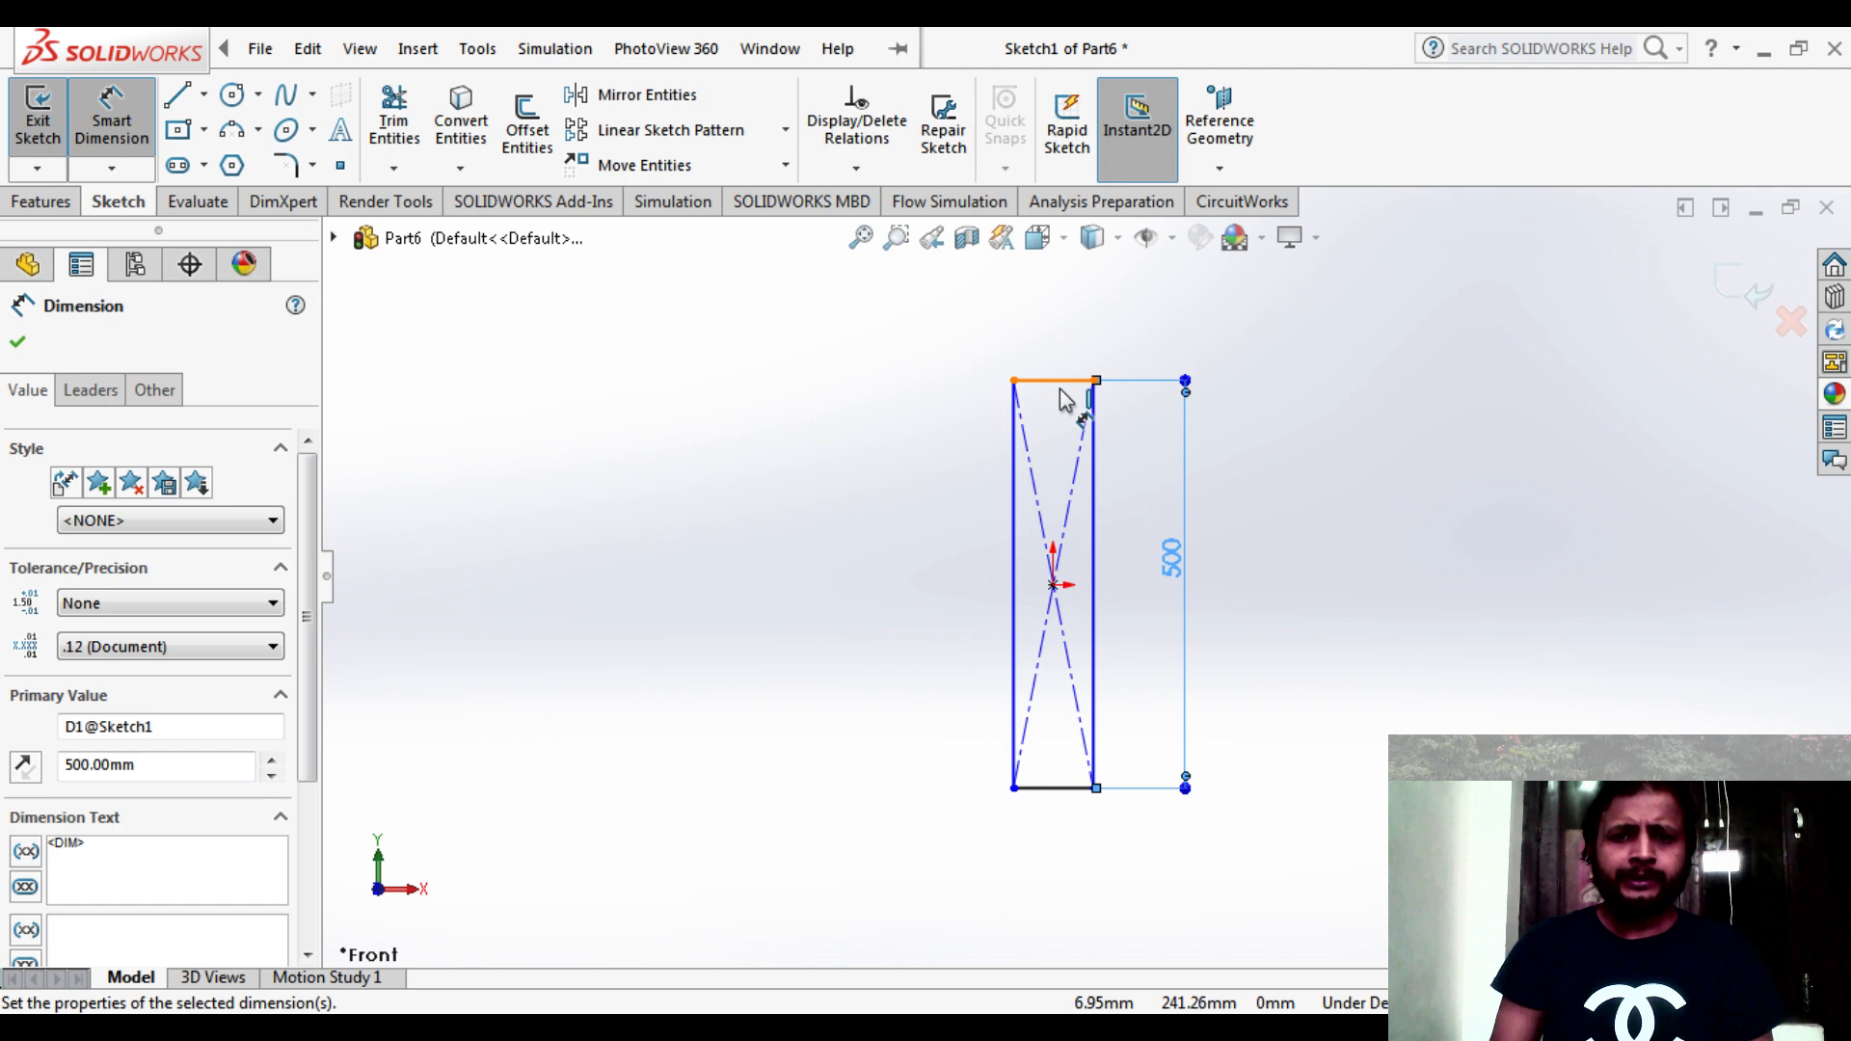
pyautogui.click(1034, 295)
pyautogui.press('BackSpace')
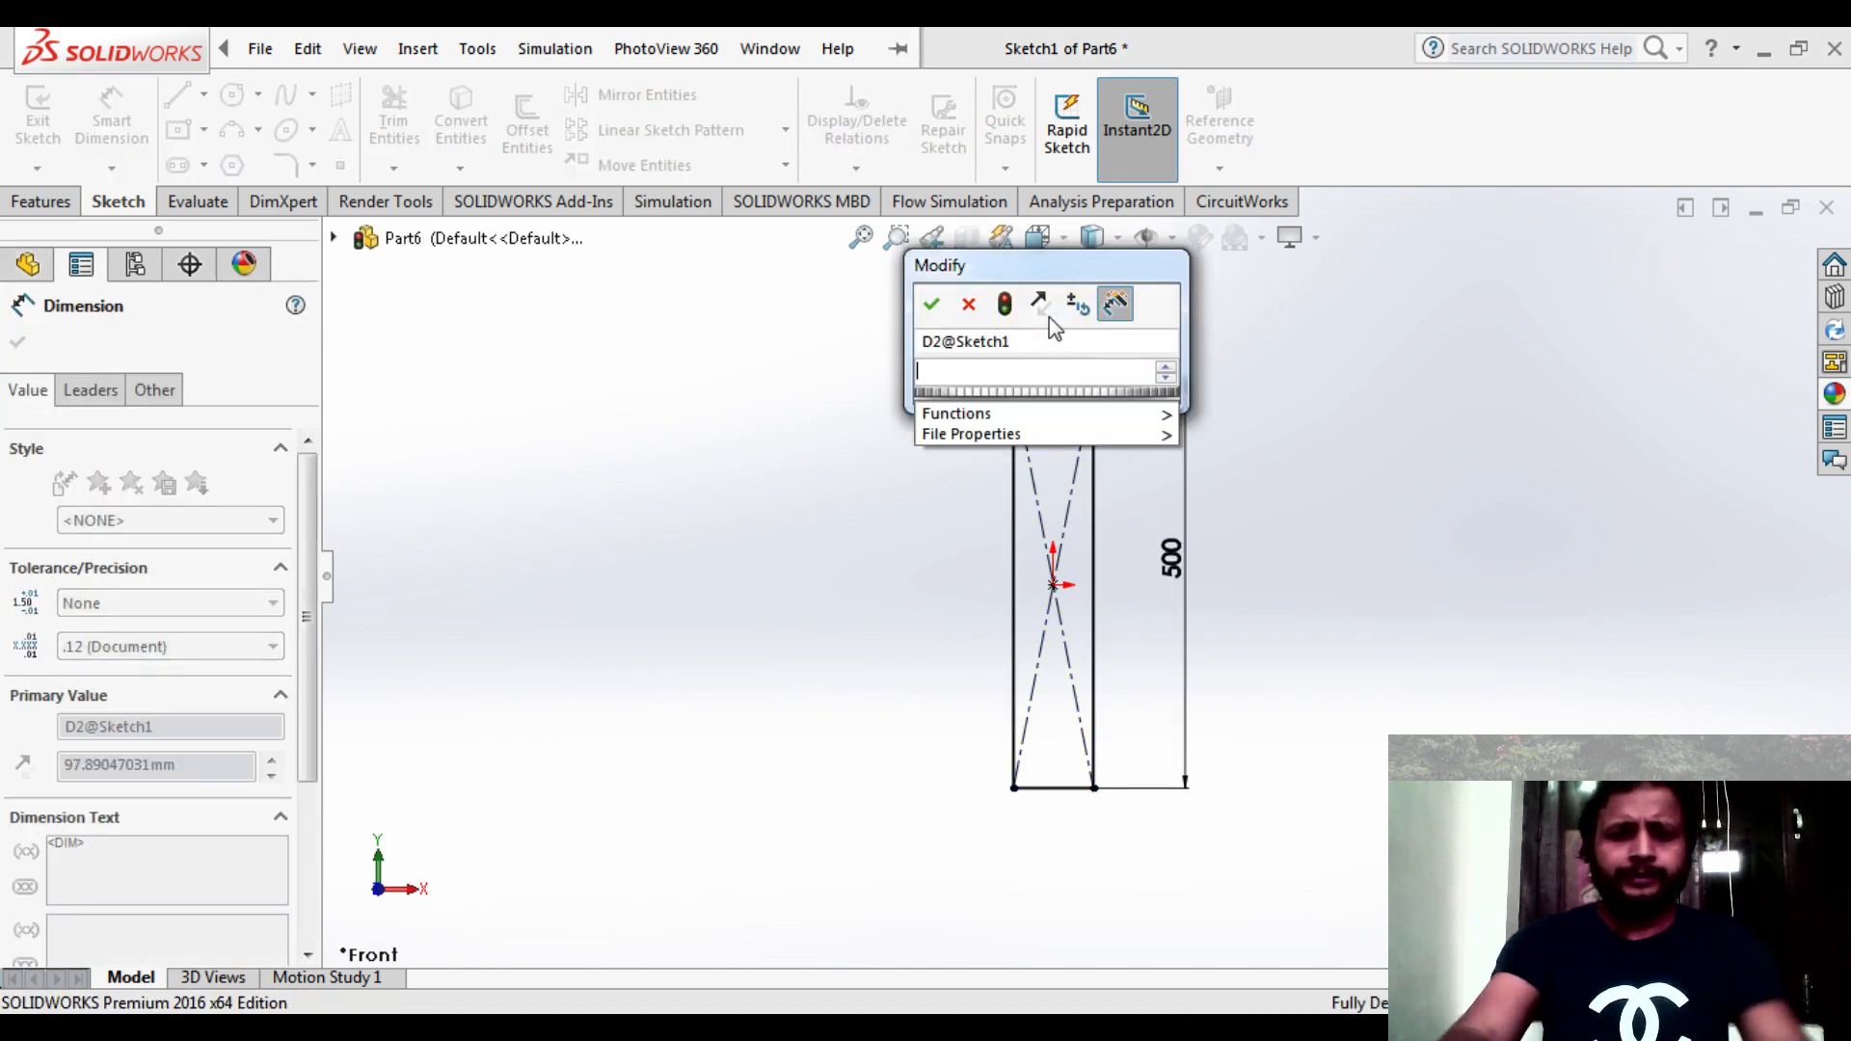
pyautogui.write('100')
pyautogui.press('Return')
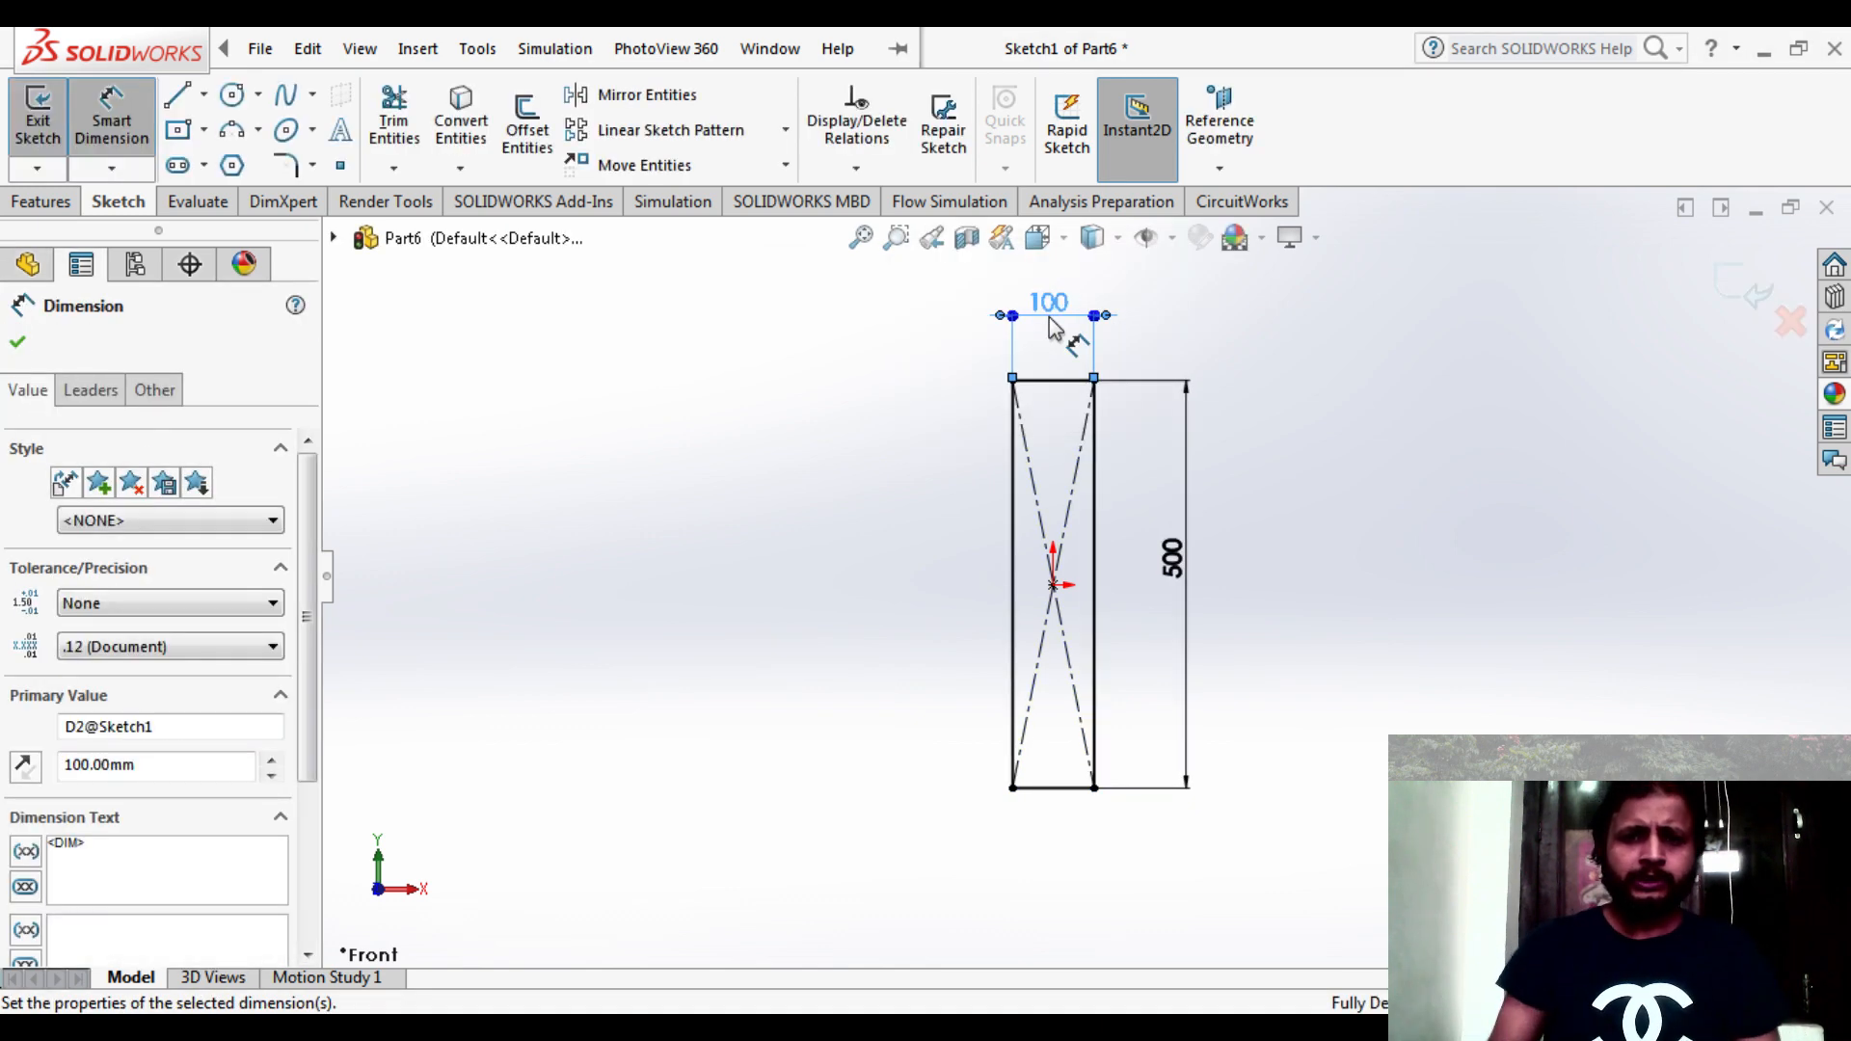
pyautogui.click(19, 339)
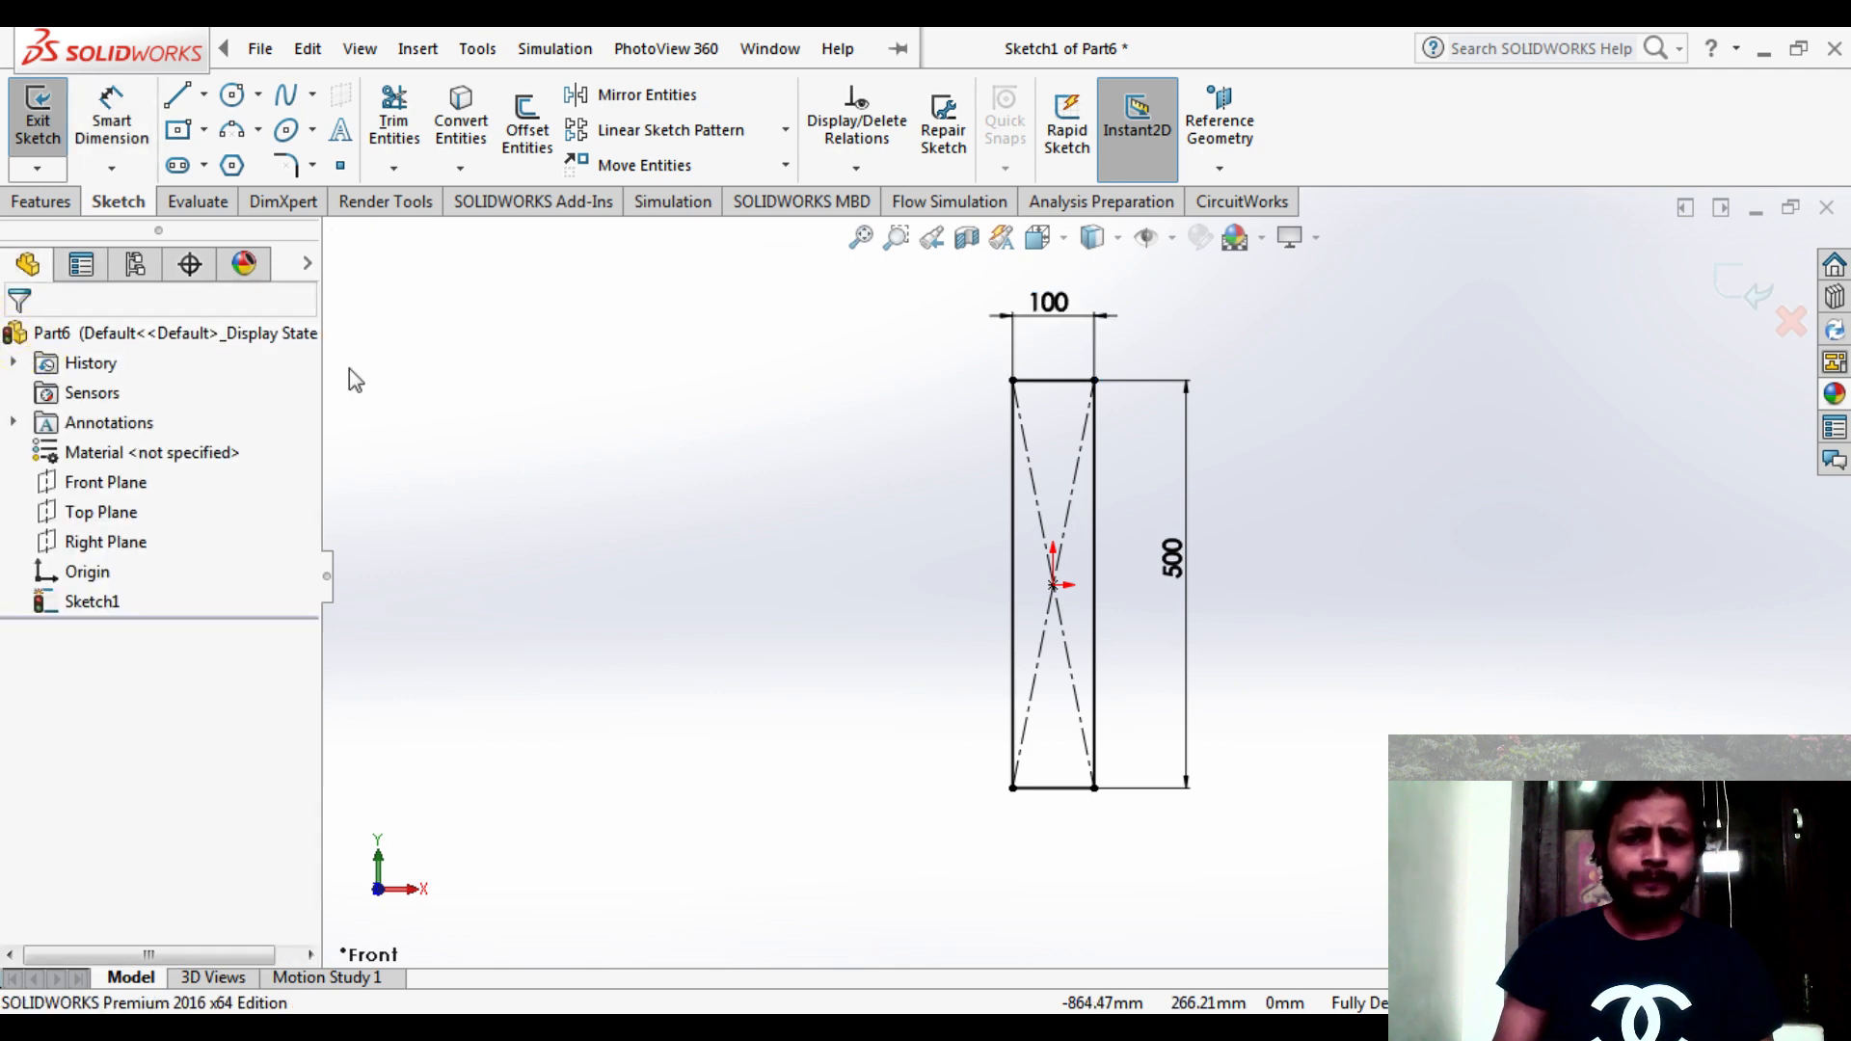
# - Extrude the rectangle as a blind boss with a depth of 100 mm
pyautogui.click(42, 201)
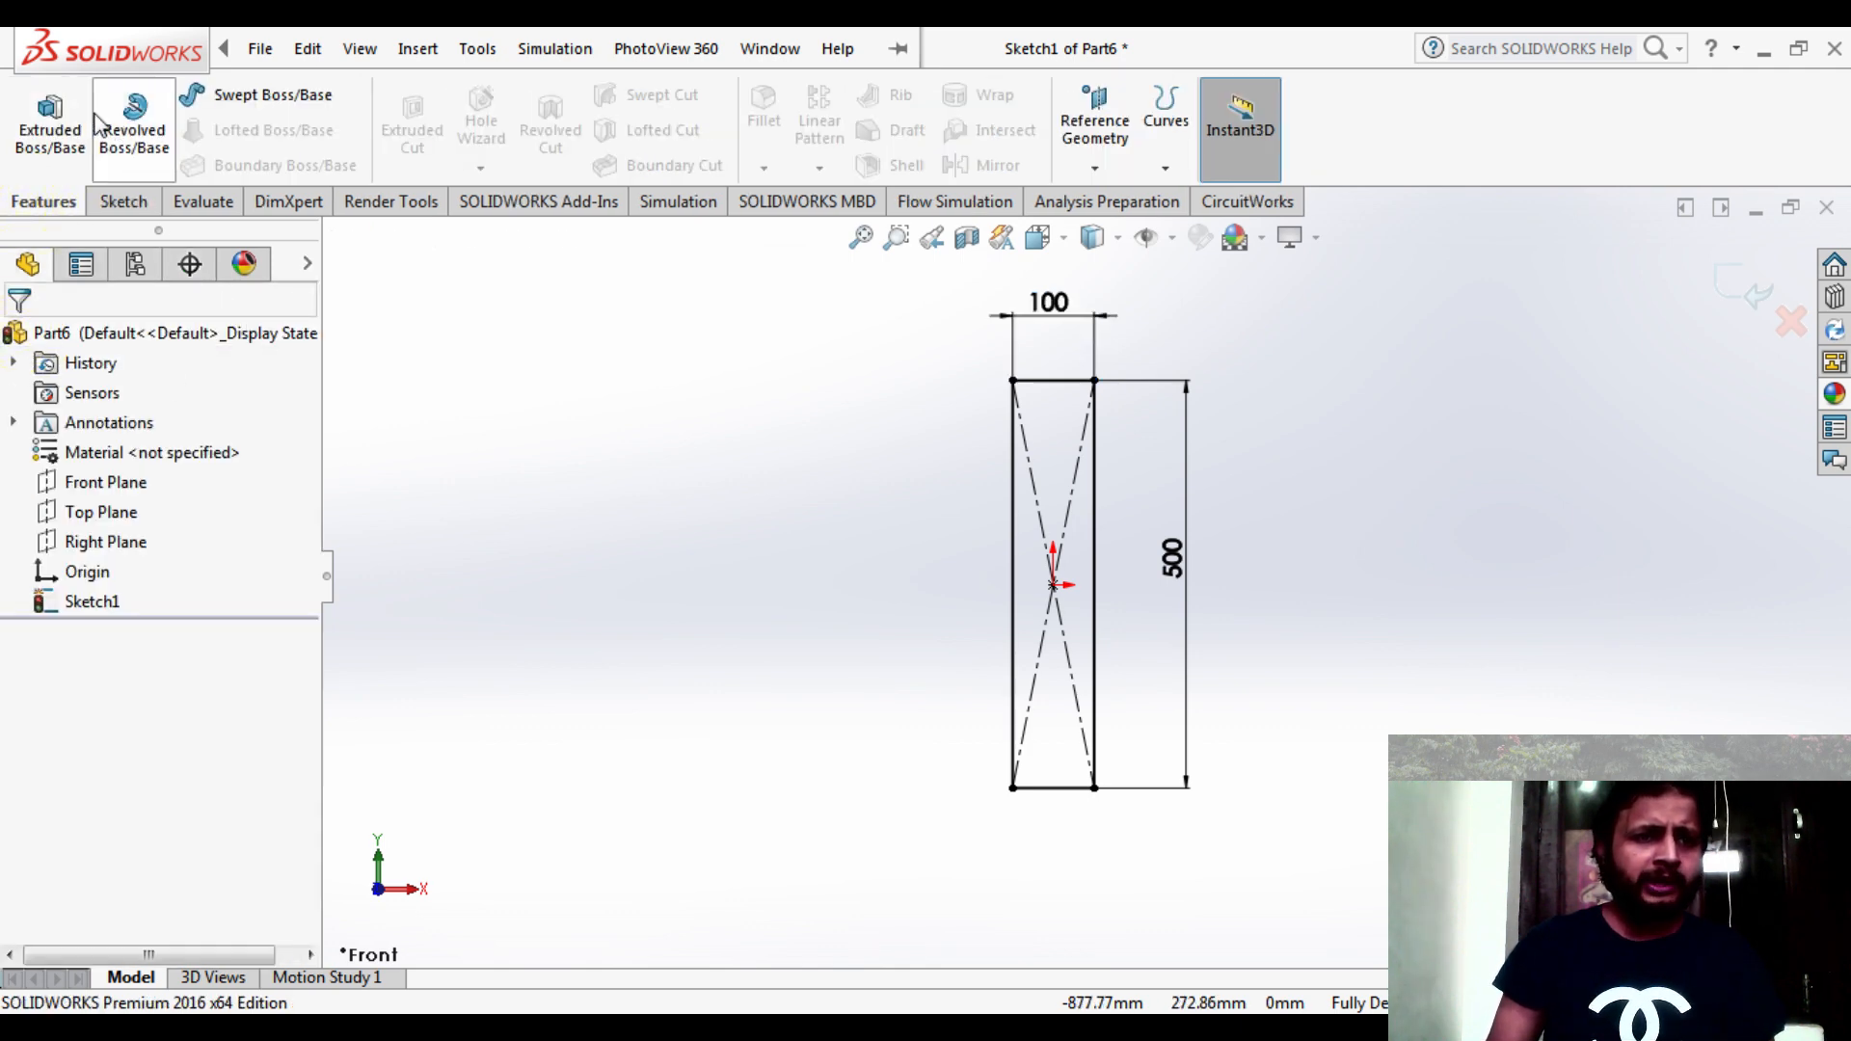
pyautogui.click(44, 135)
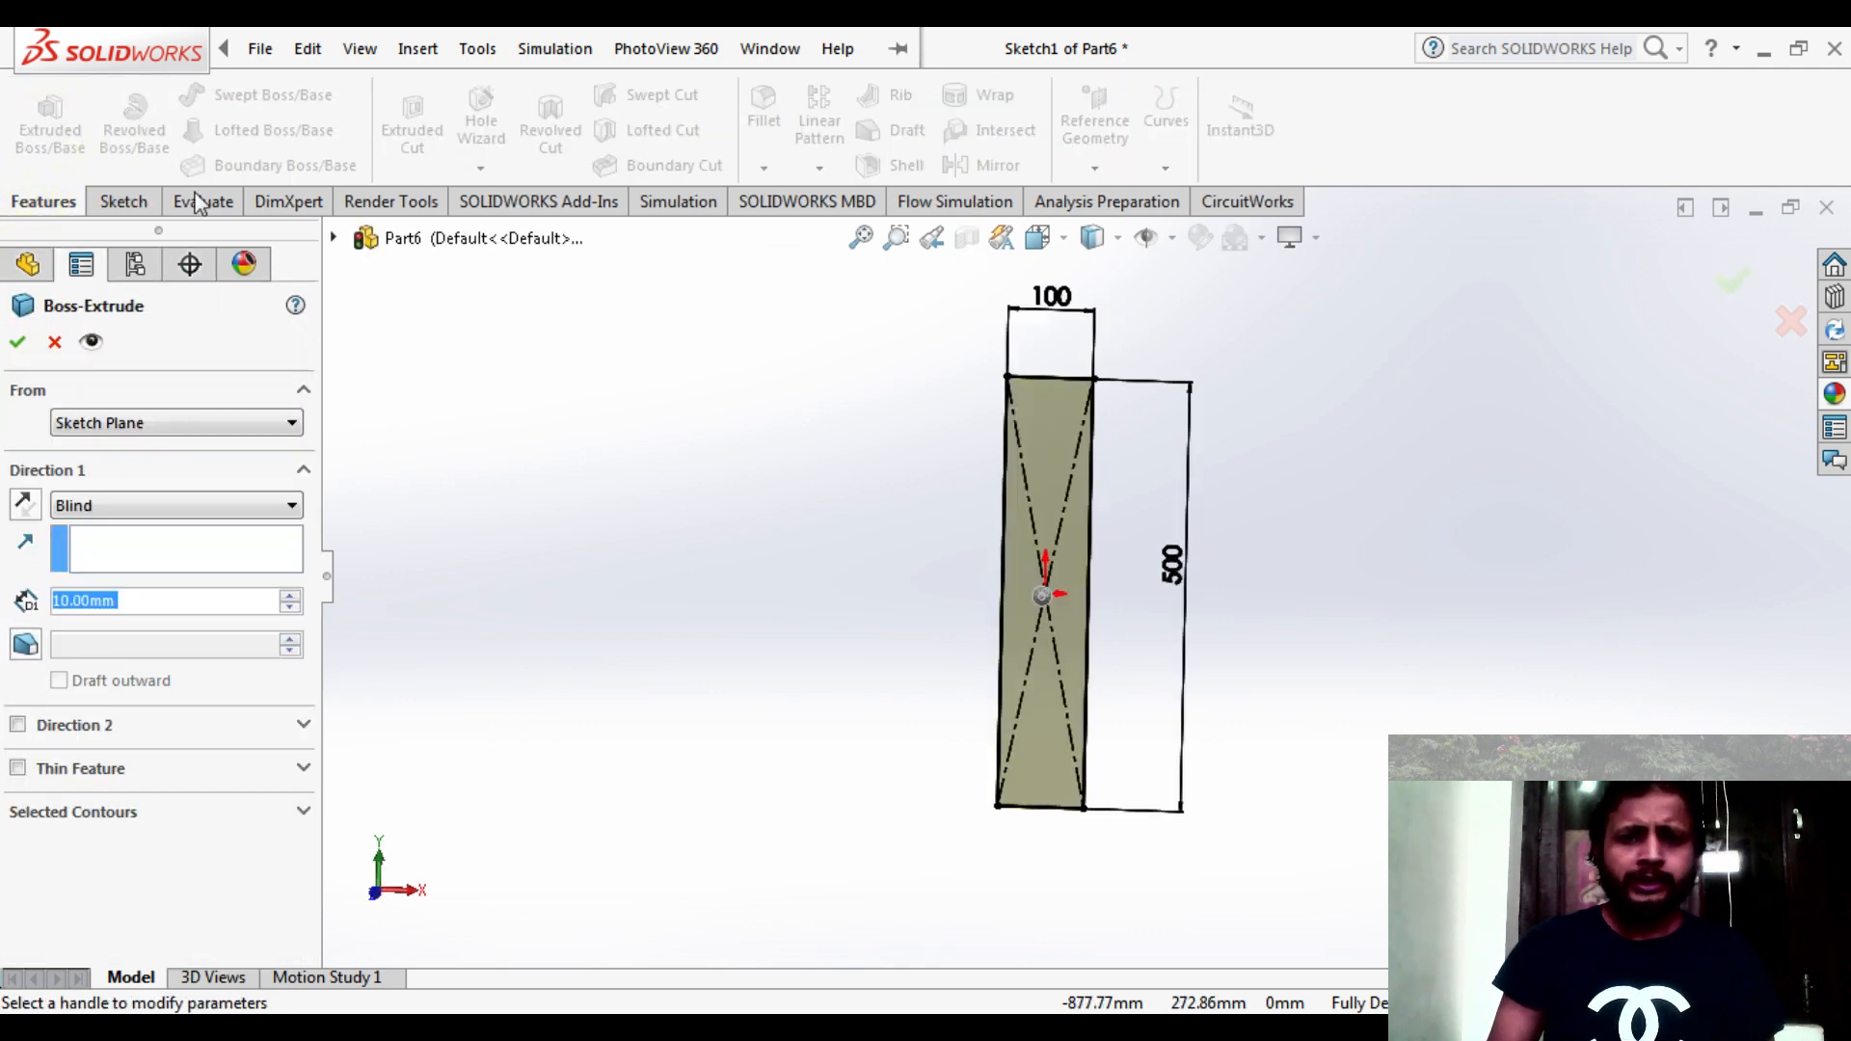
pyautogui.click(1000, 654)
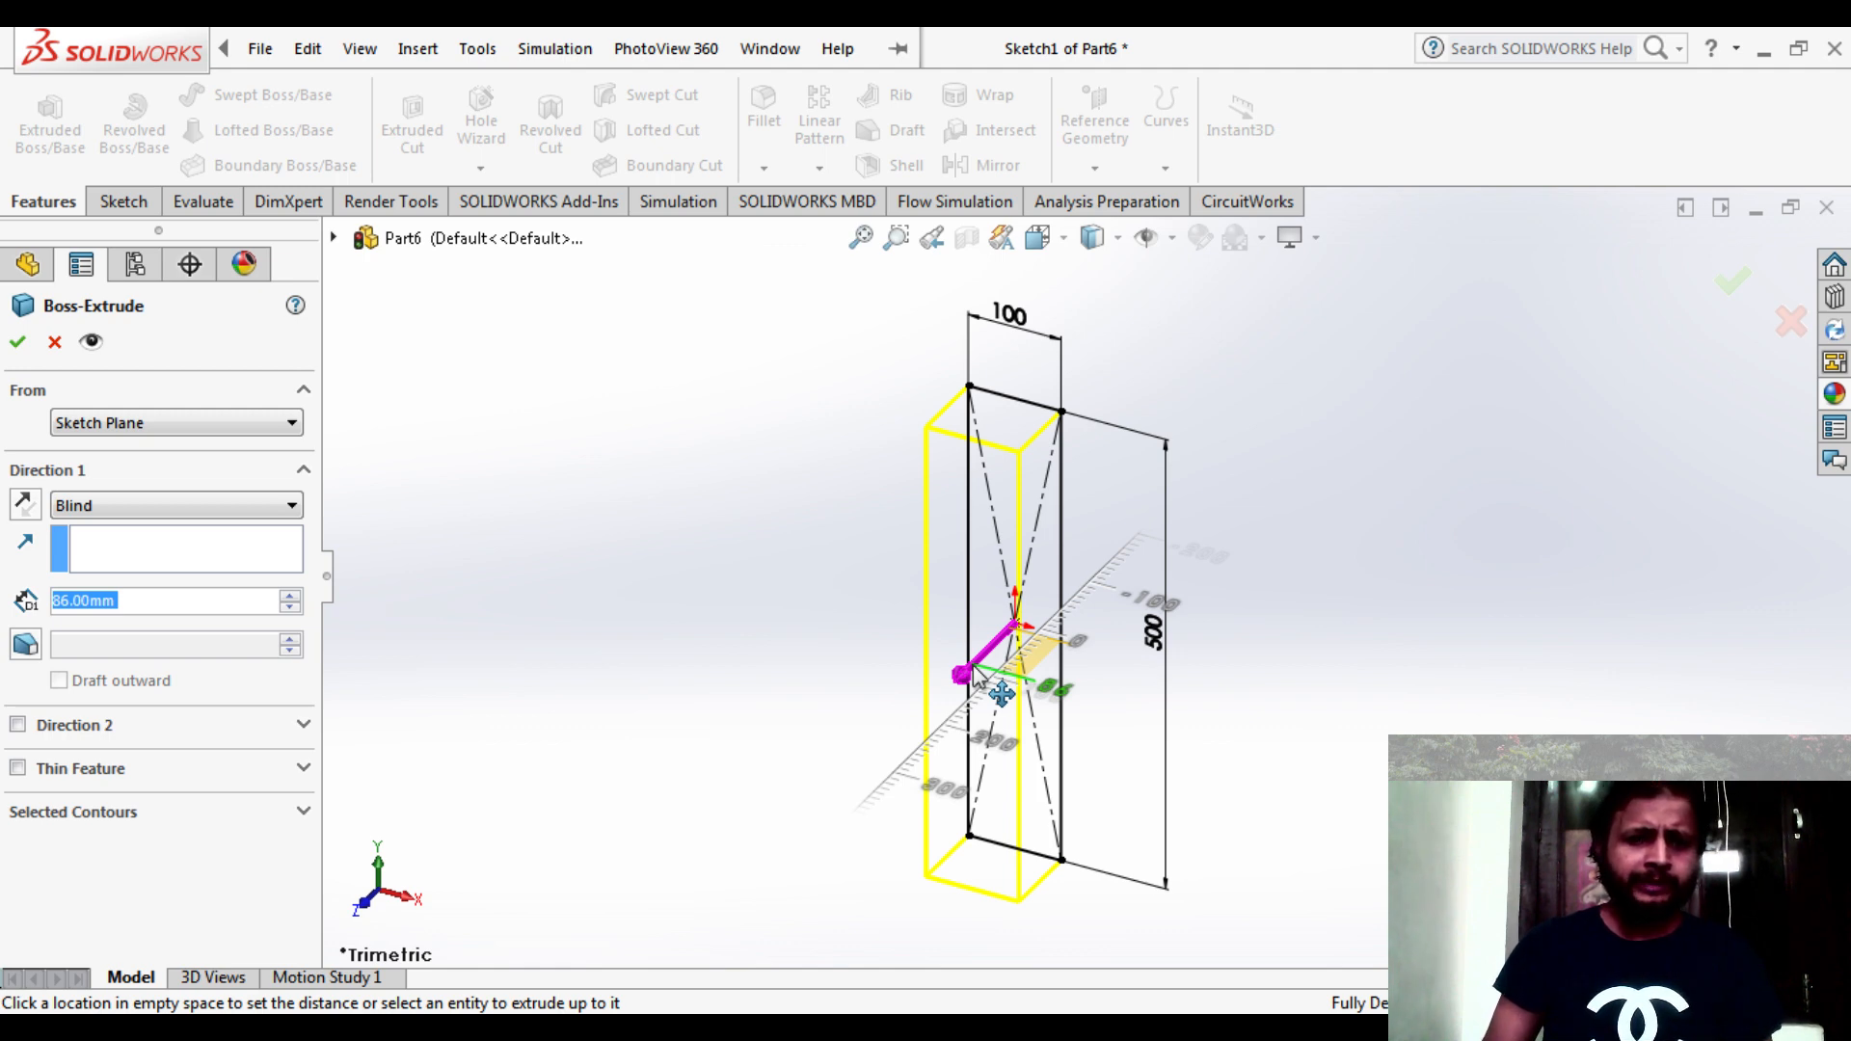
pyautogui.click(974, 675)
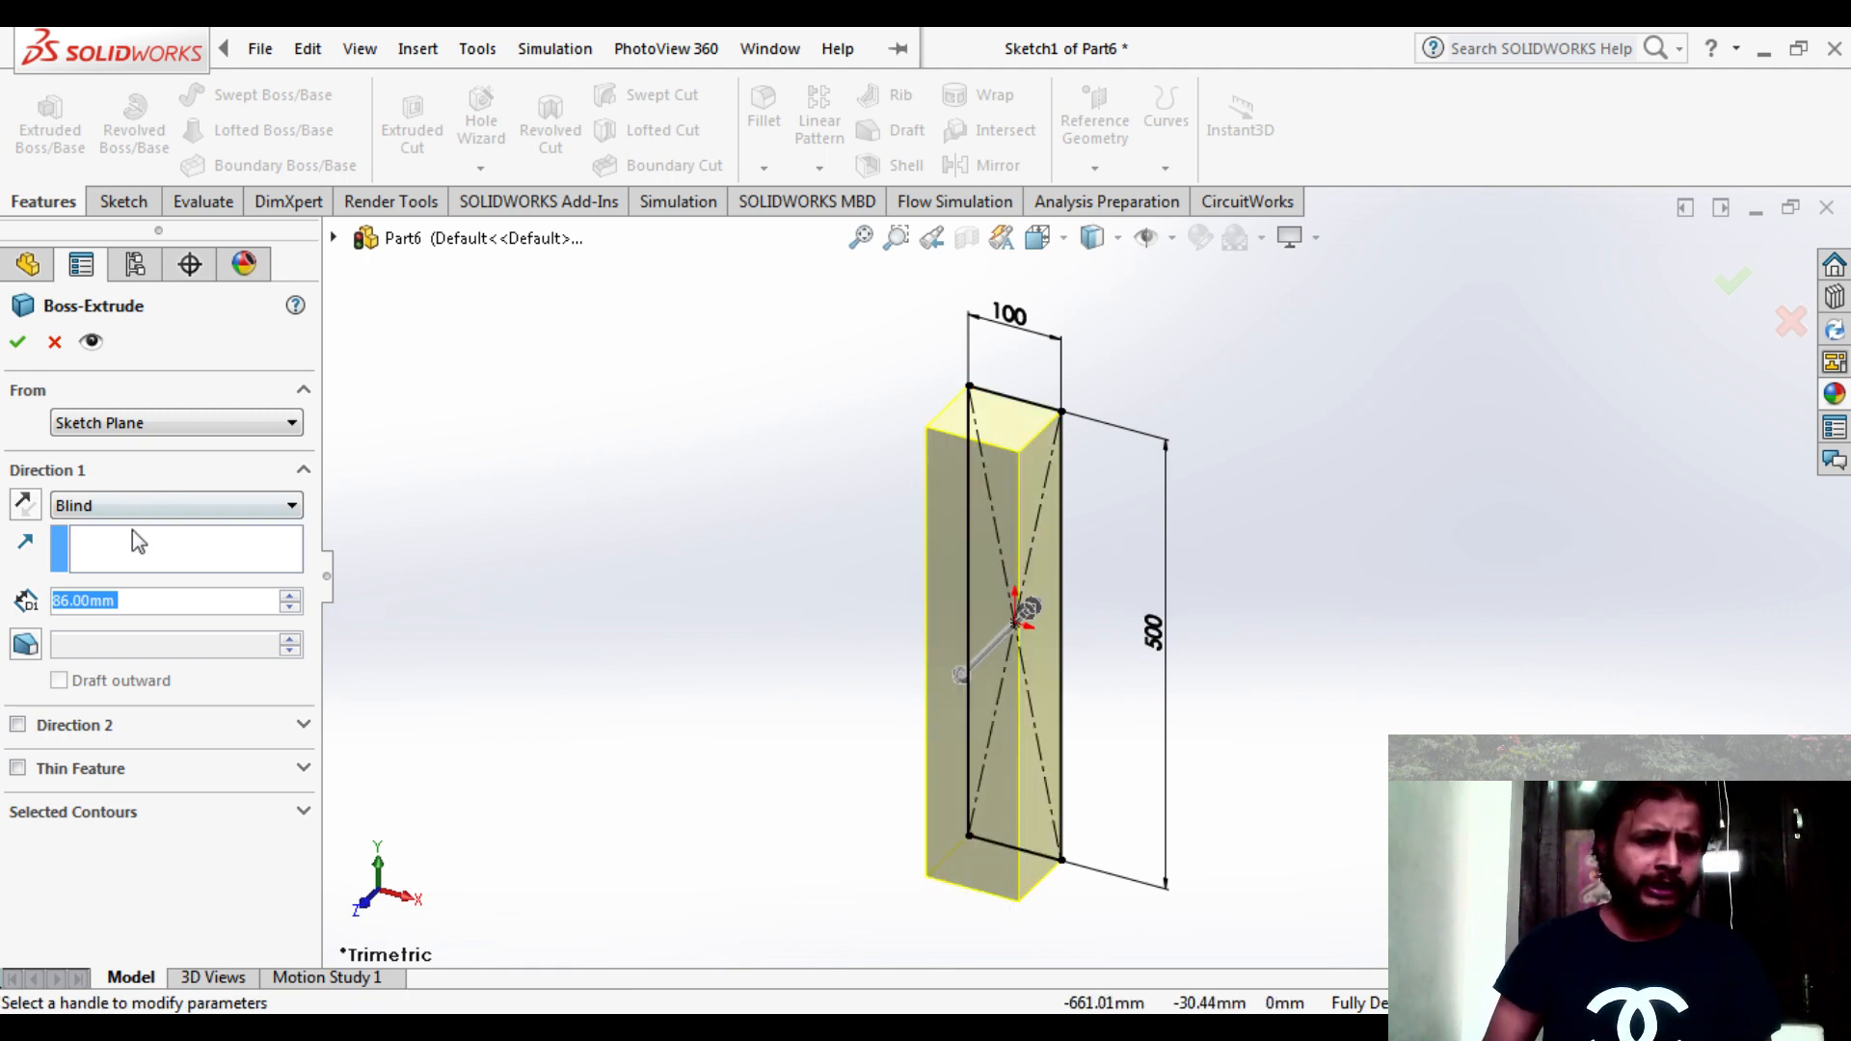
pyautogui.click(134, 601)
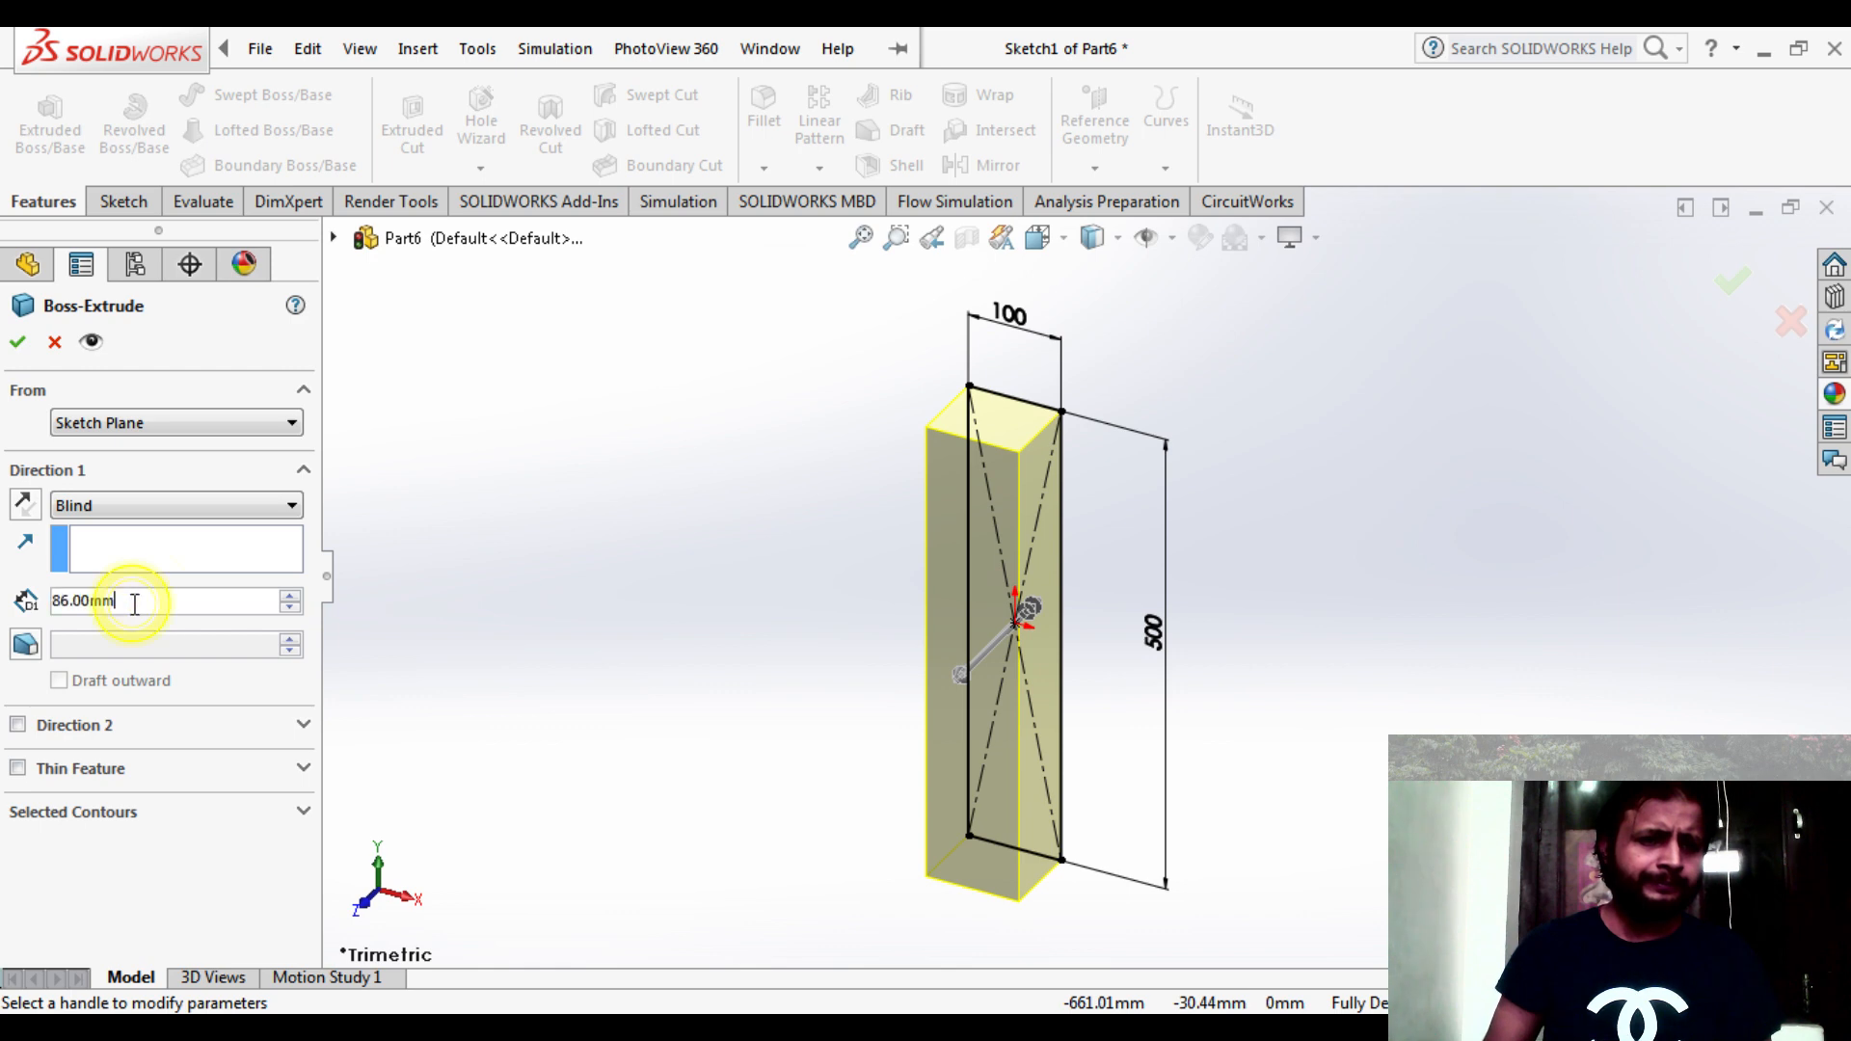
pyautogui.press('BackSpace')
pyautogui.write('100')
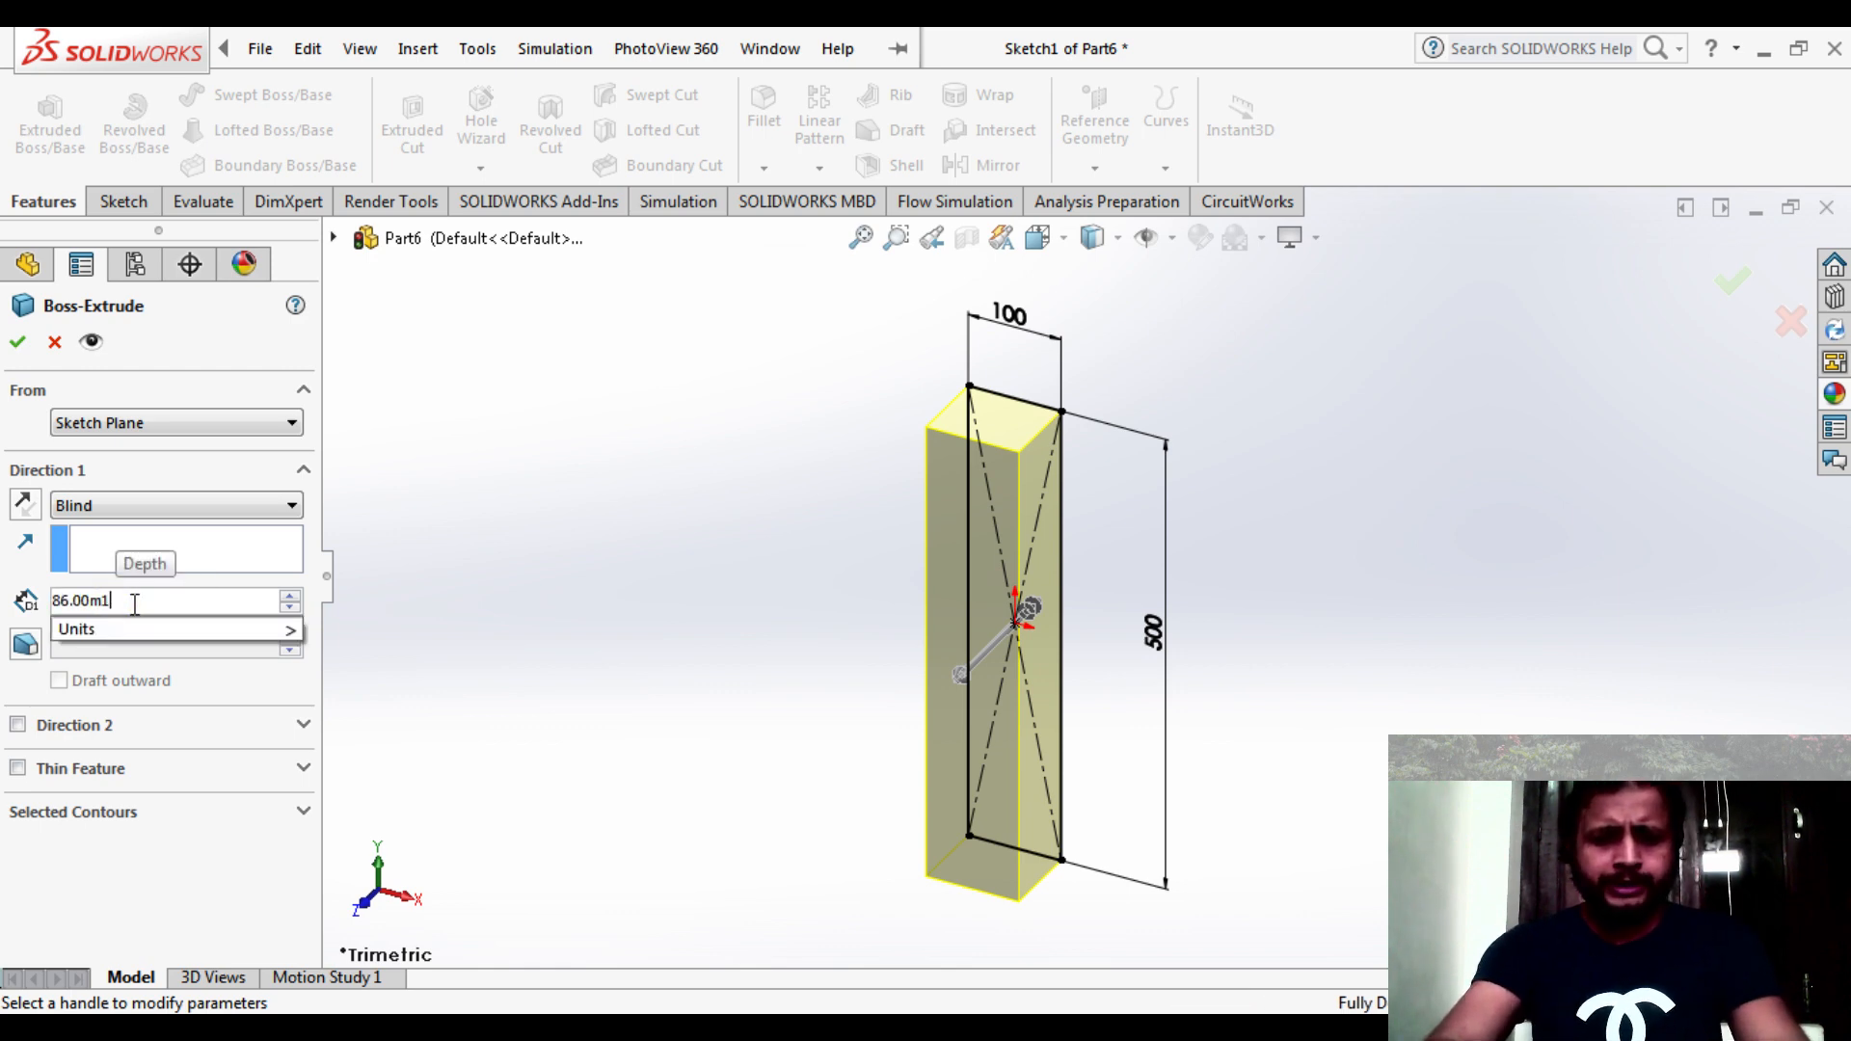
pyautogui.press('BackSpace')
pyautogui.press('BackSpace')
pyautogui.press('BackSpace')
pyautogui.press('BackSpace')
pyautogui.press('BackSpace')
pyautogui.press('BackSpace')
pyautogui.press('BackSpace')
pyautogui.press('BackSpace')
pyautogui.press('BackSpace')
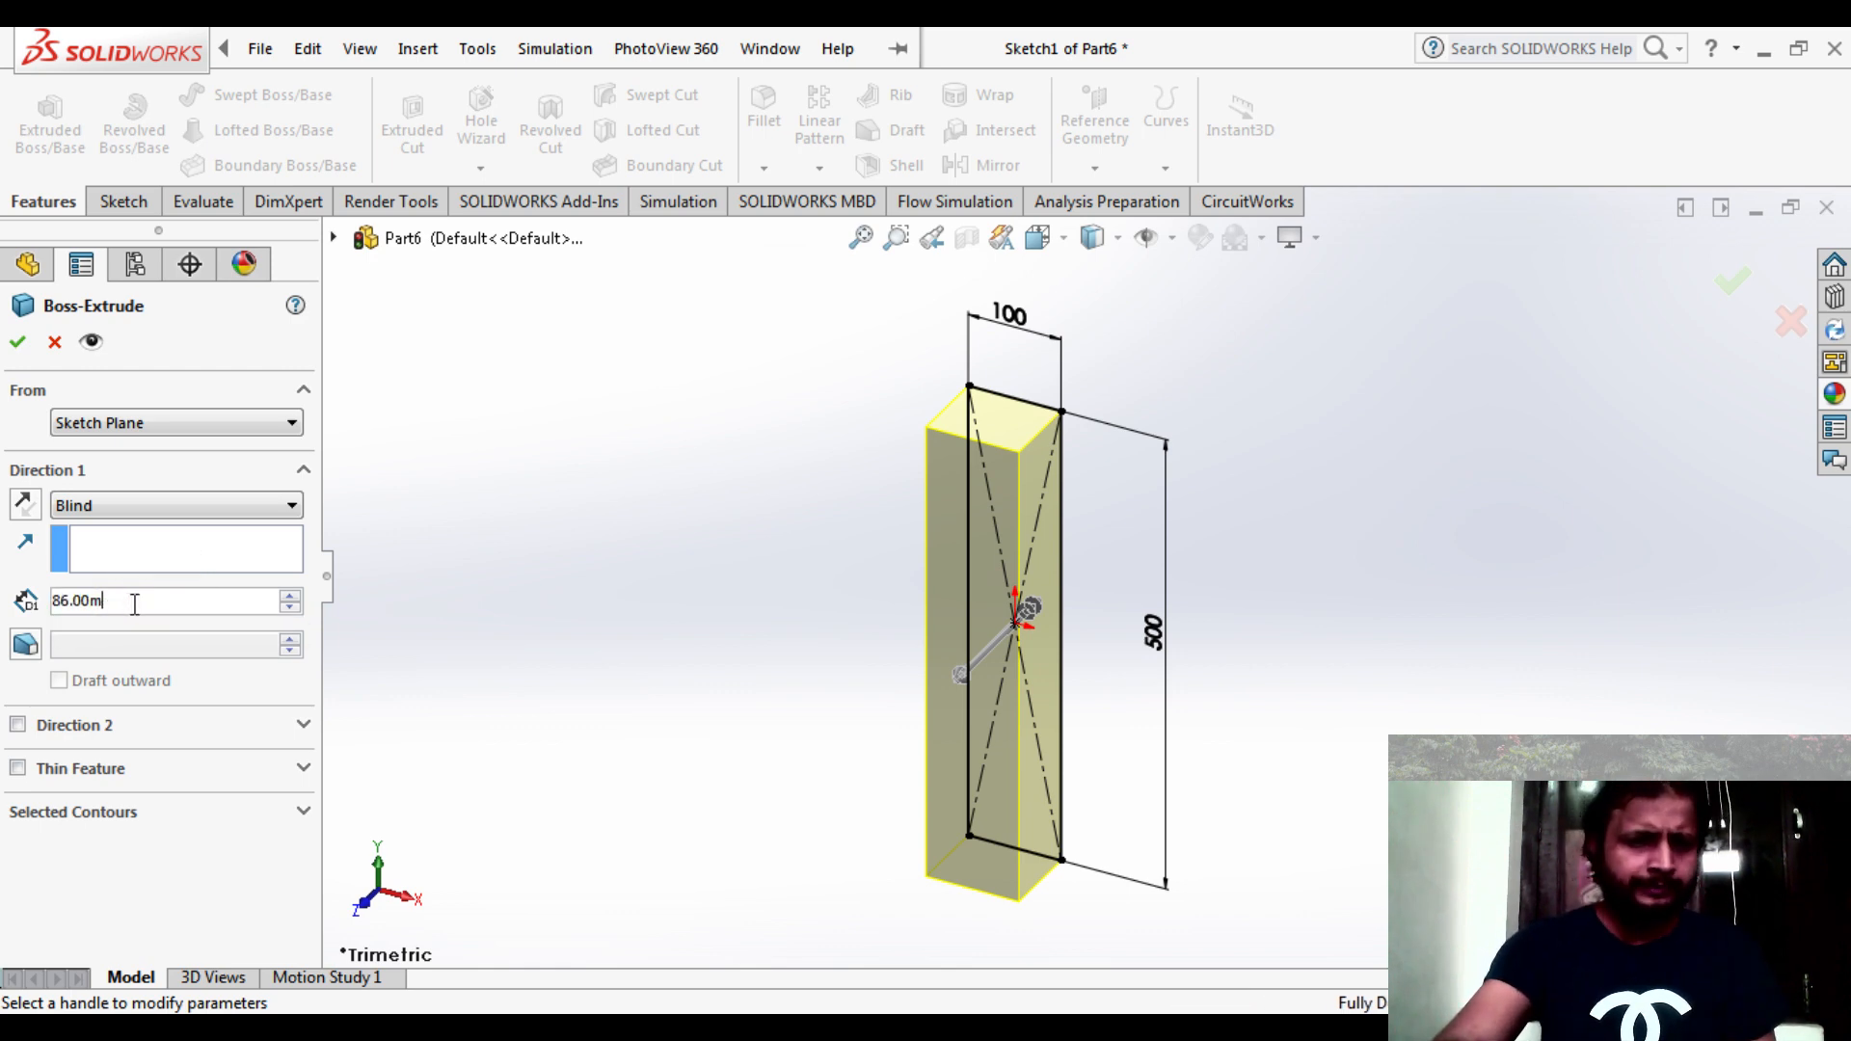
pyautogui.write('100')
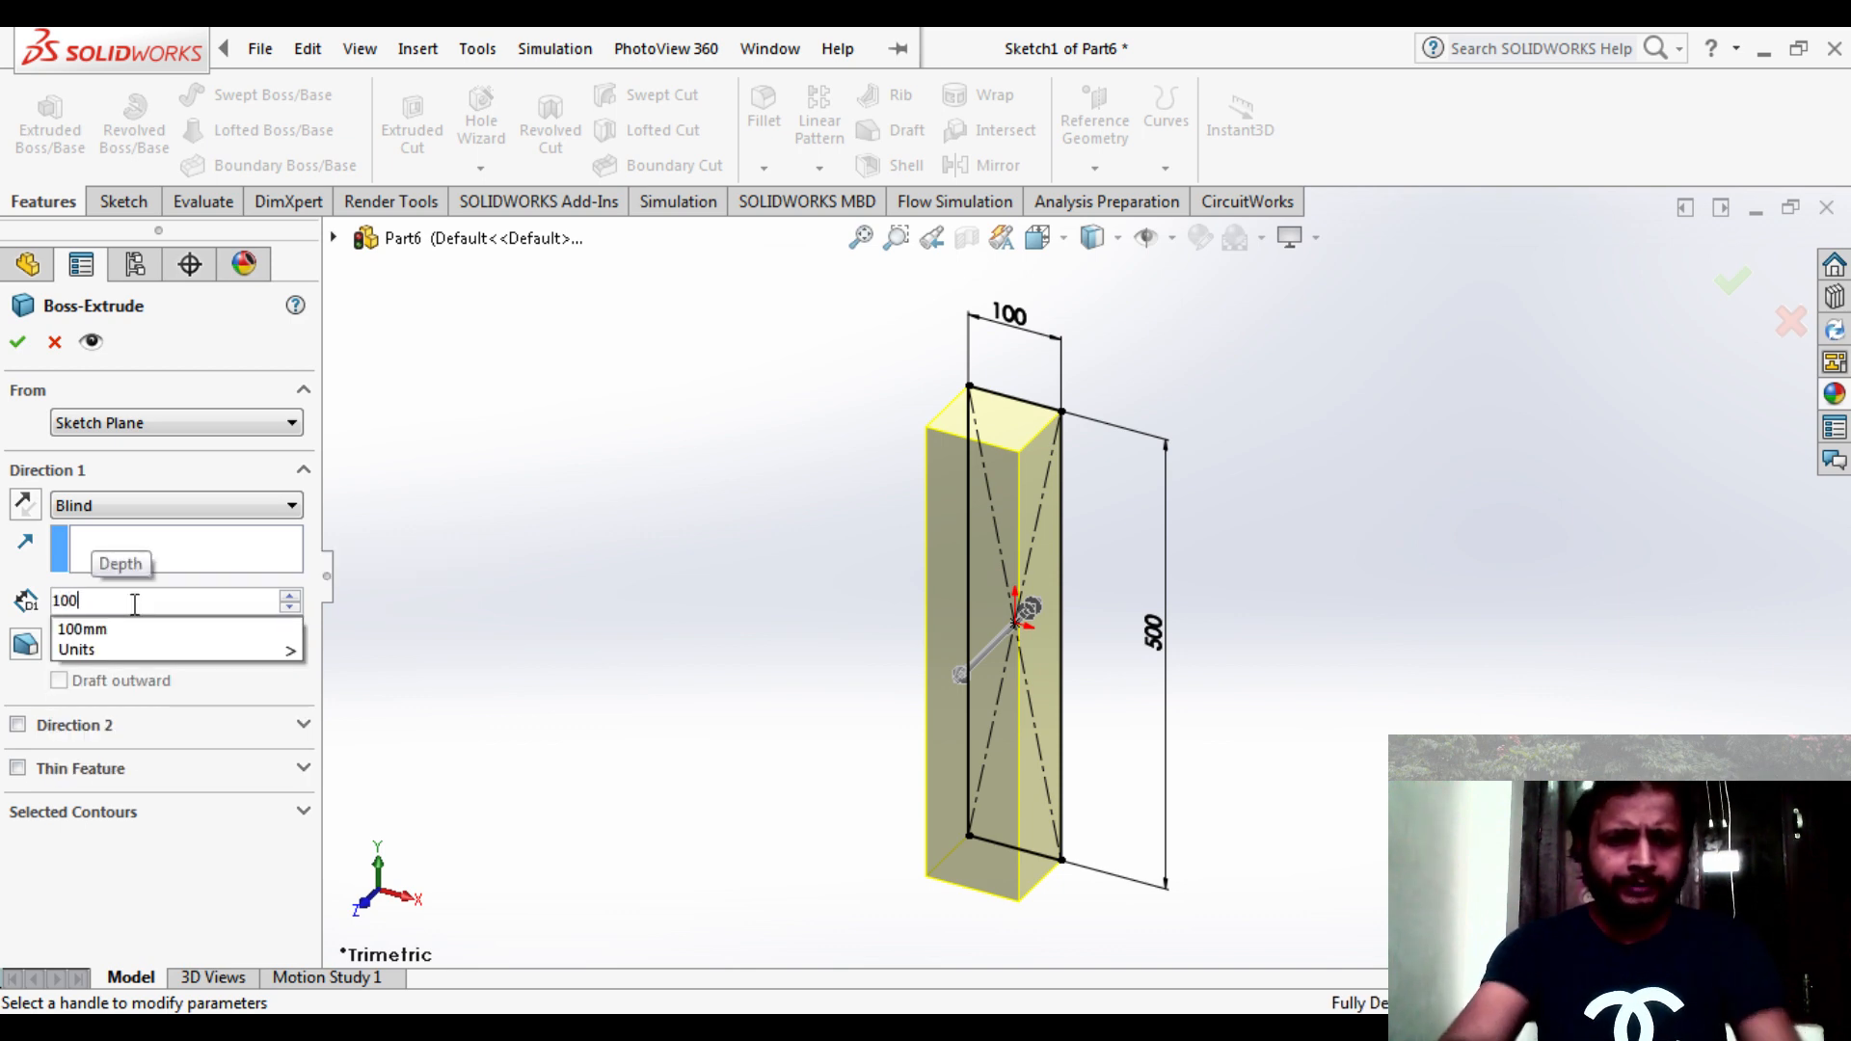
pyautogui.press('Return')
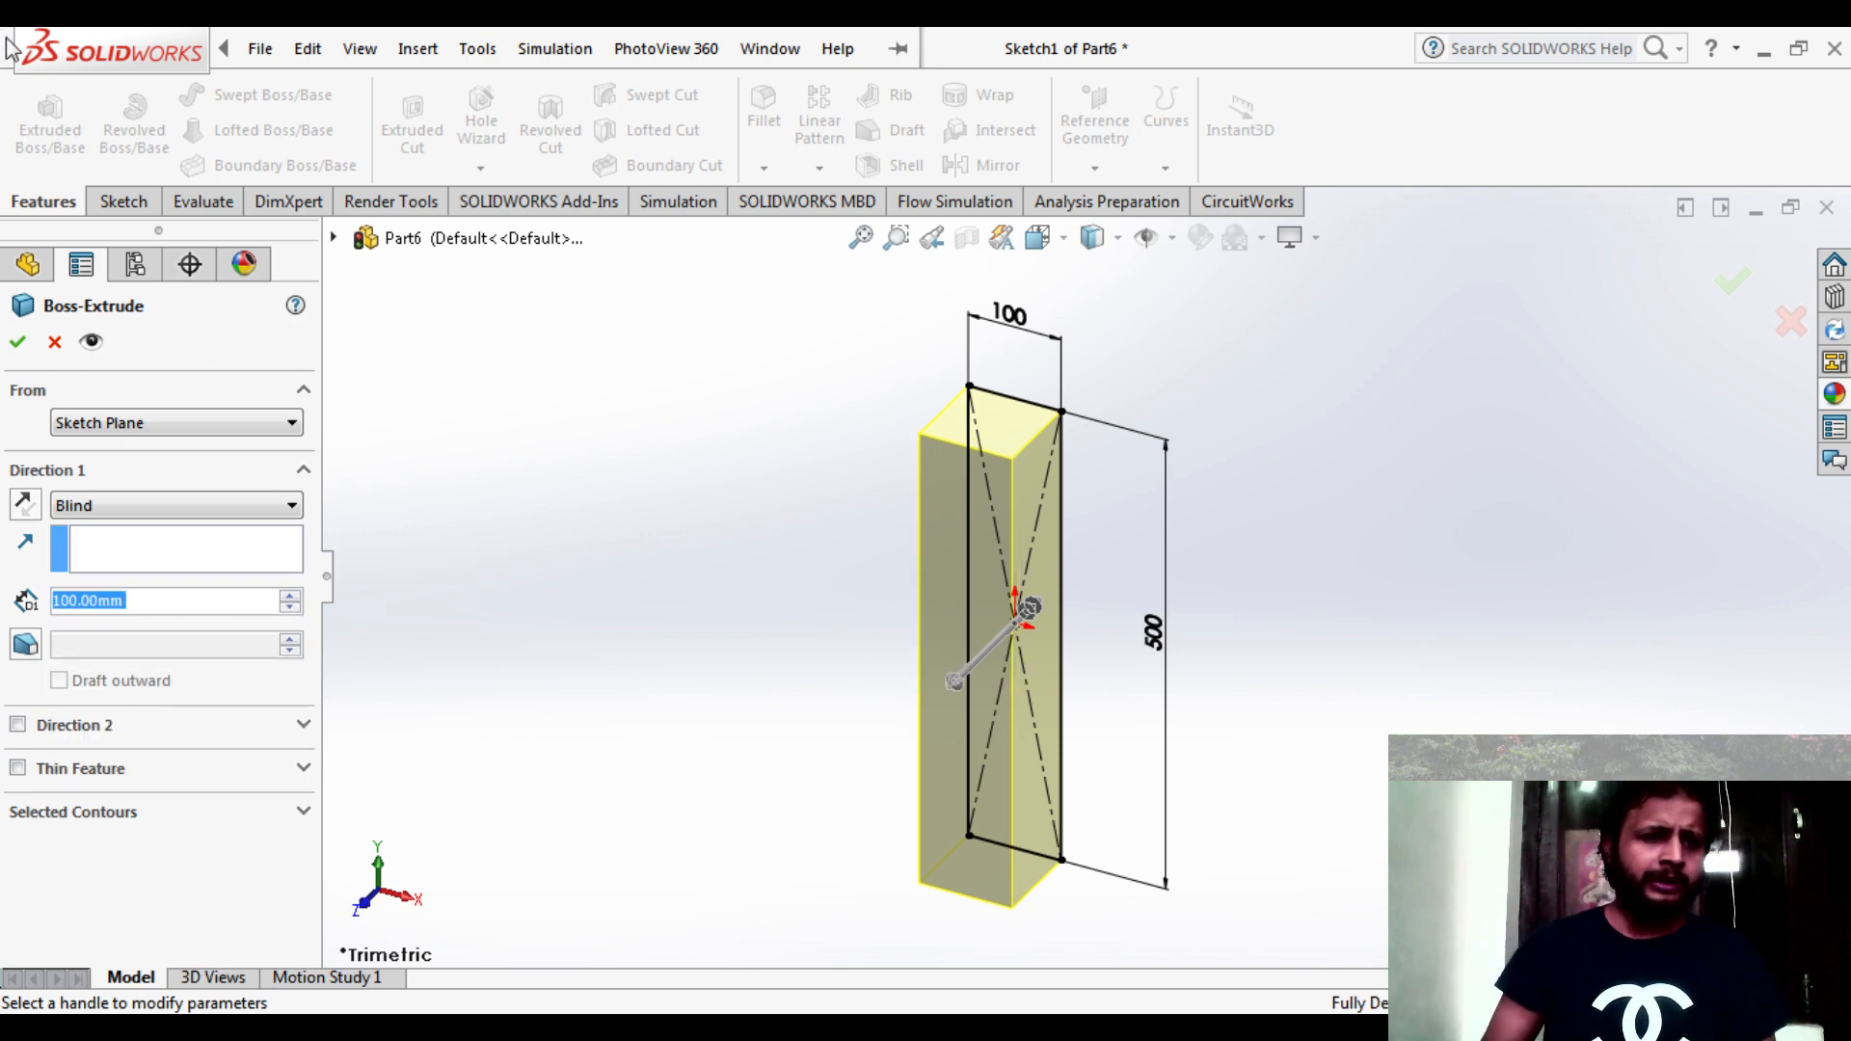
pyautogui.click(17, 349)
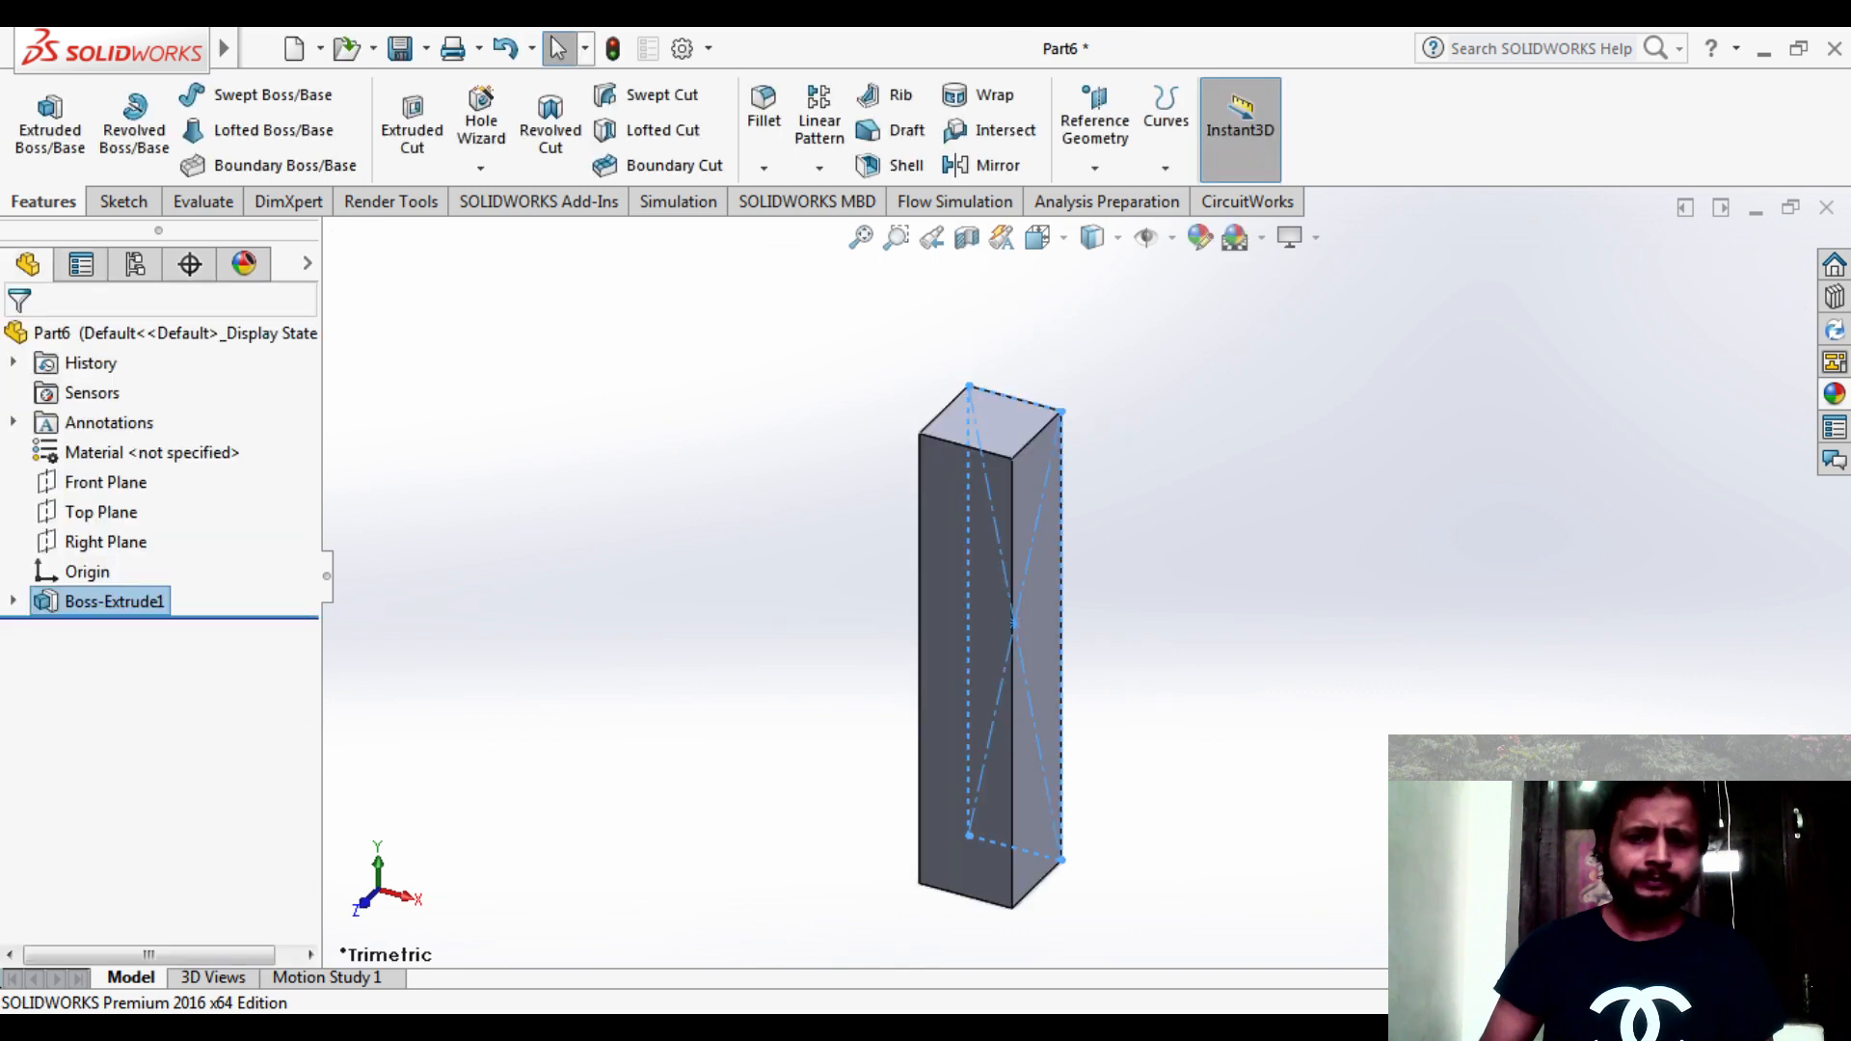
# - Start a new sketch on the block's front 100 by 500 mm face
pyautogui.scroll(2, 1162, 600)
pyautogui.click(1243, 613)
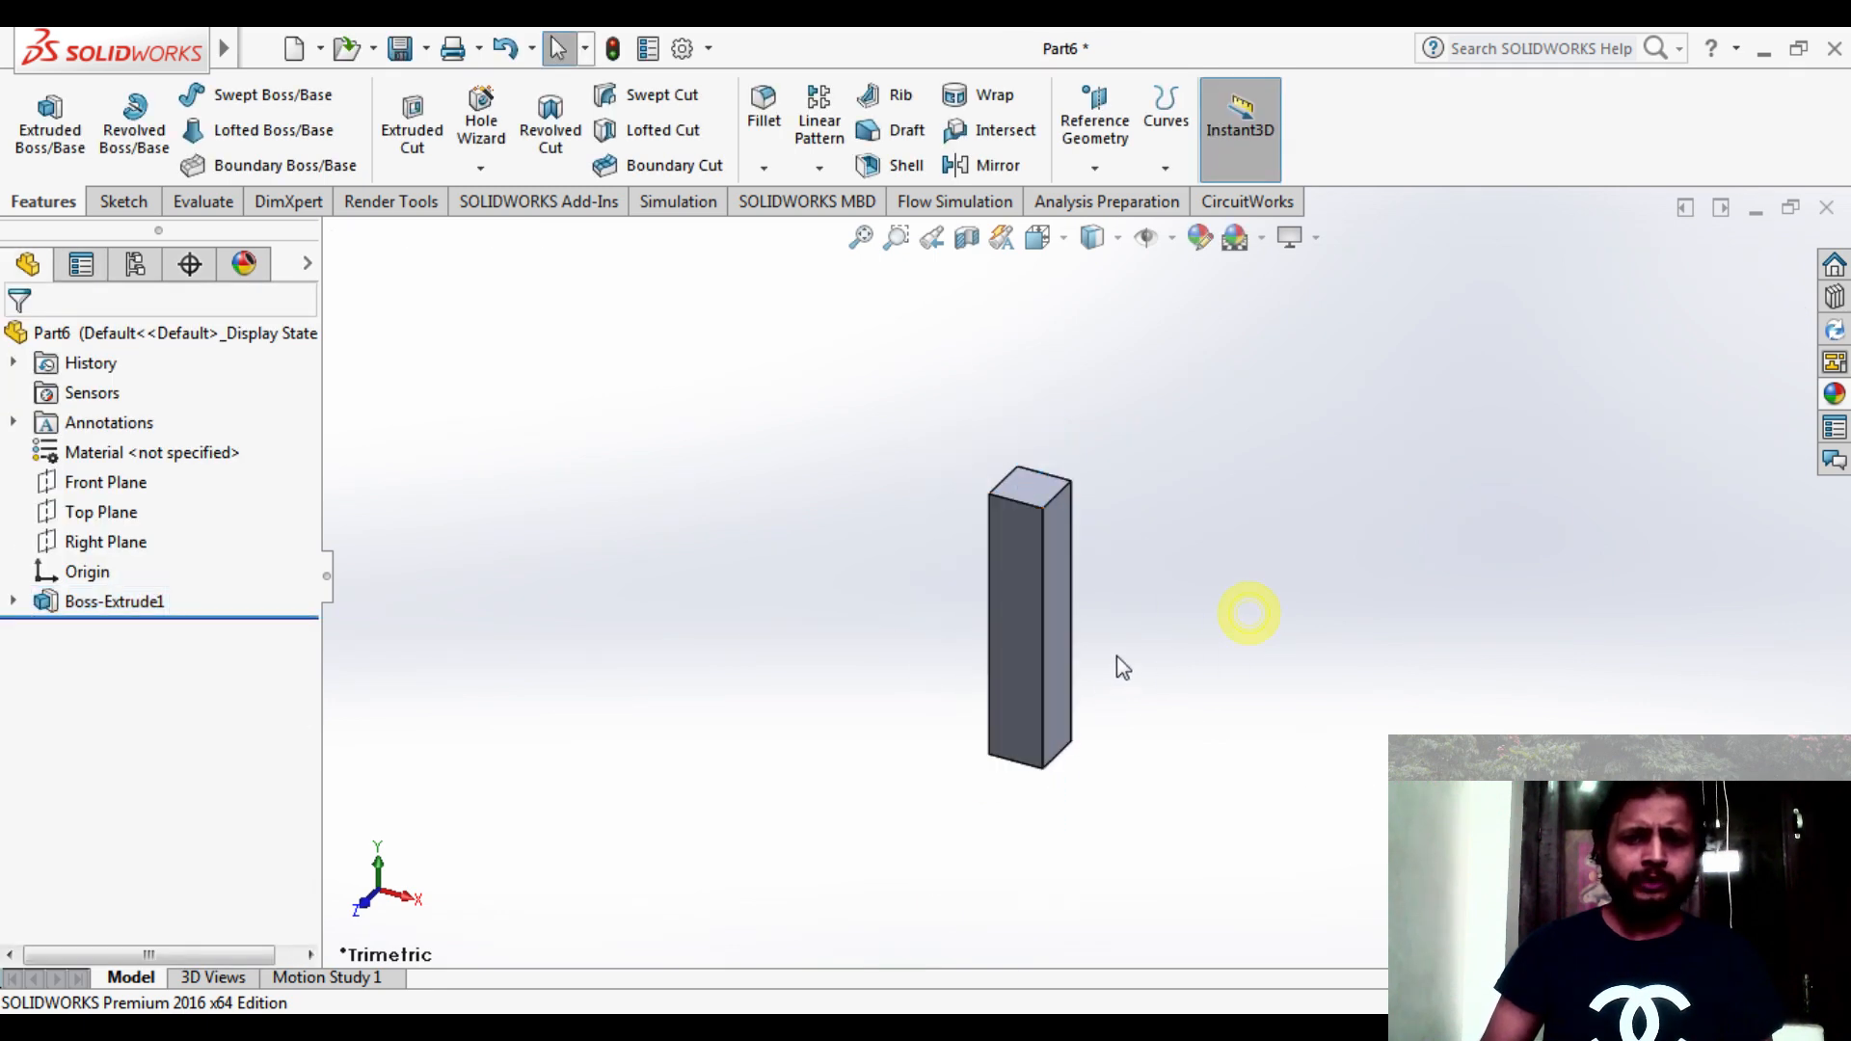
pyautogui.click(1024, 625)
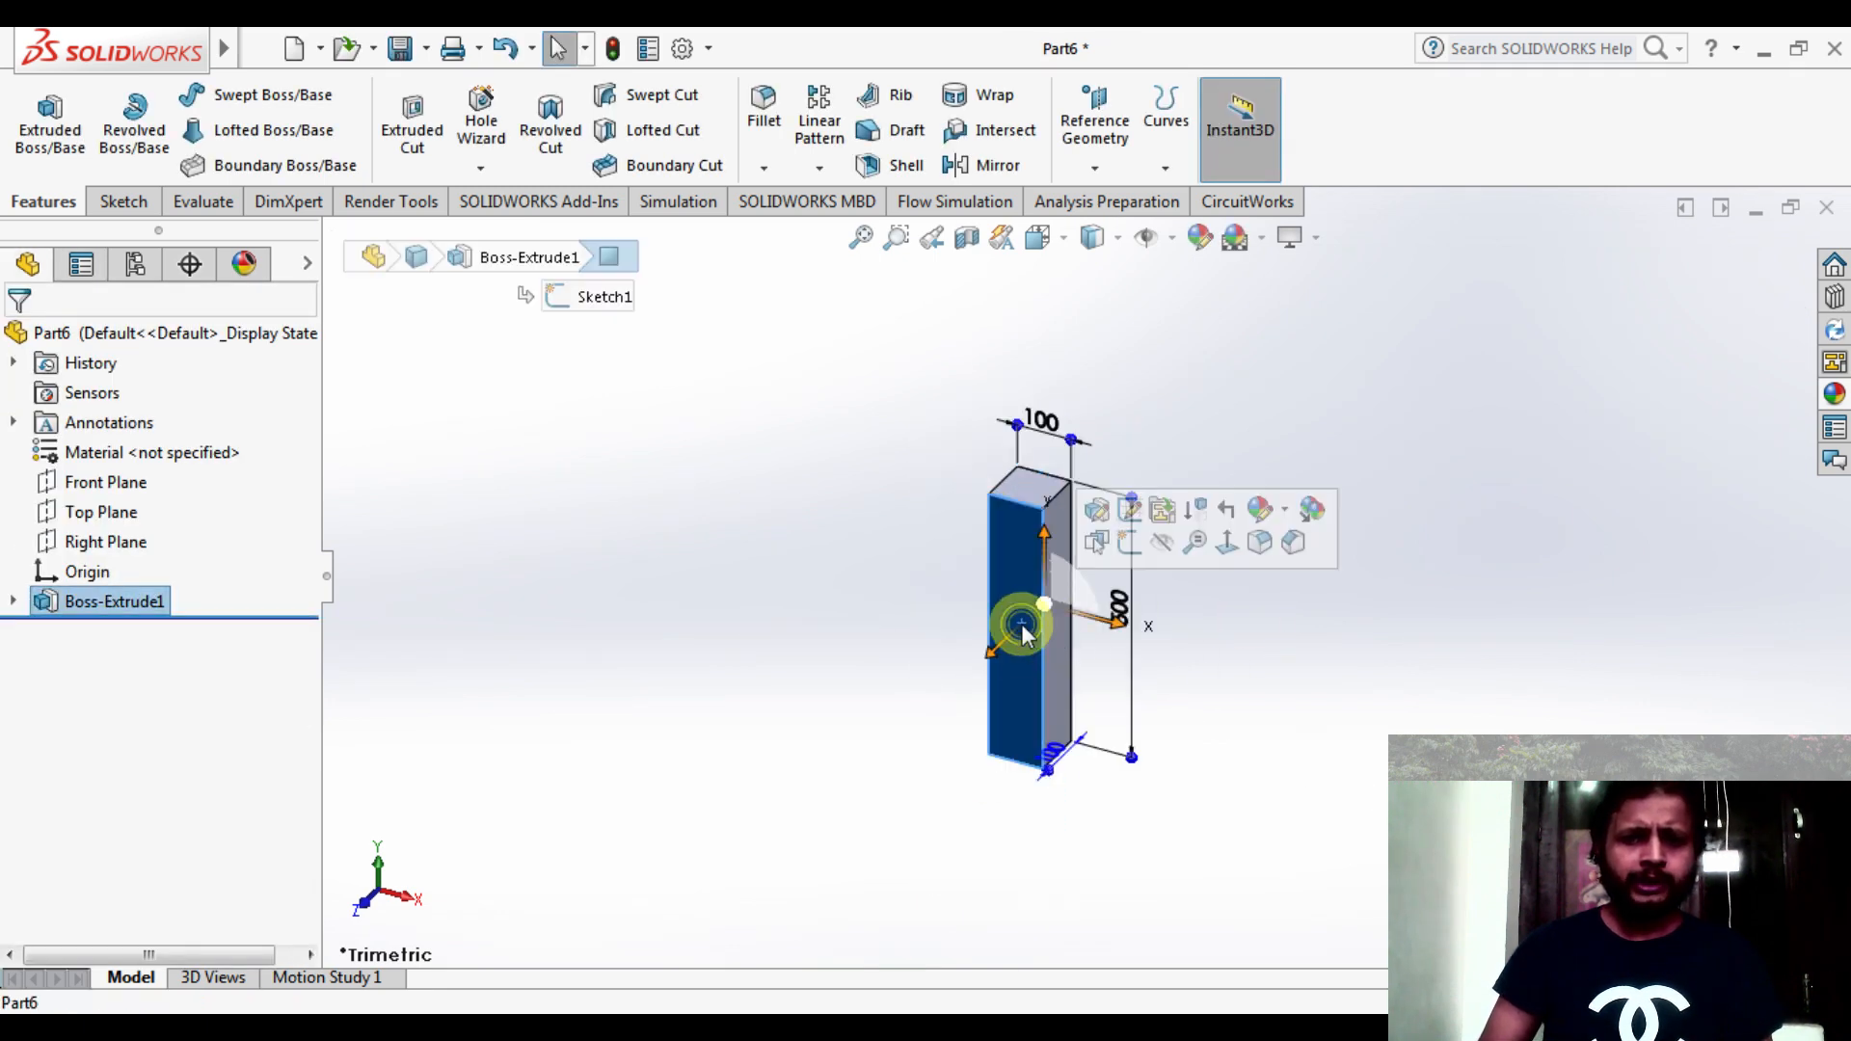
pyautogui.click(1136, 544)
pyautogui.scroll(-3, 1038, 623)
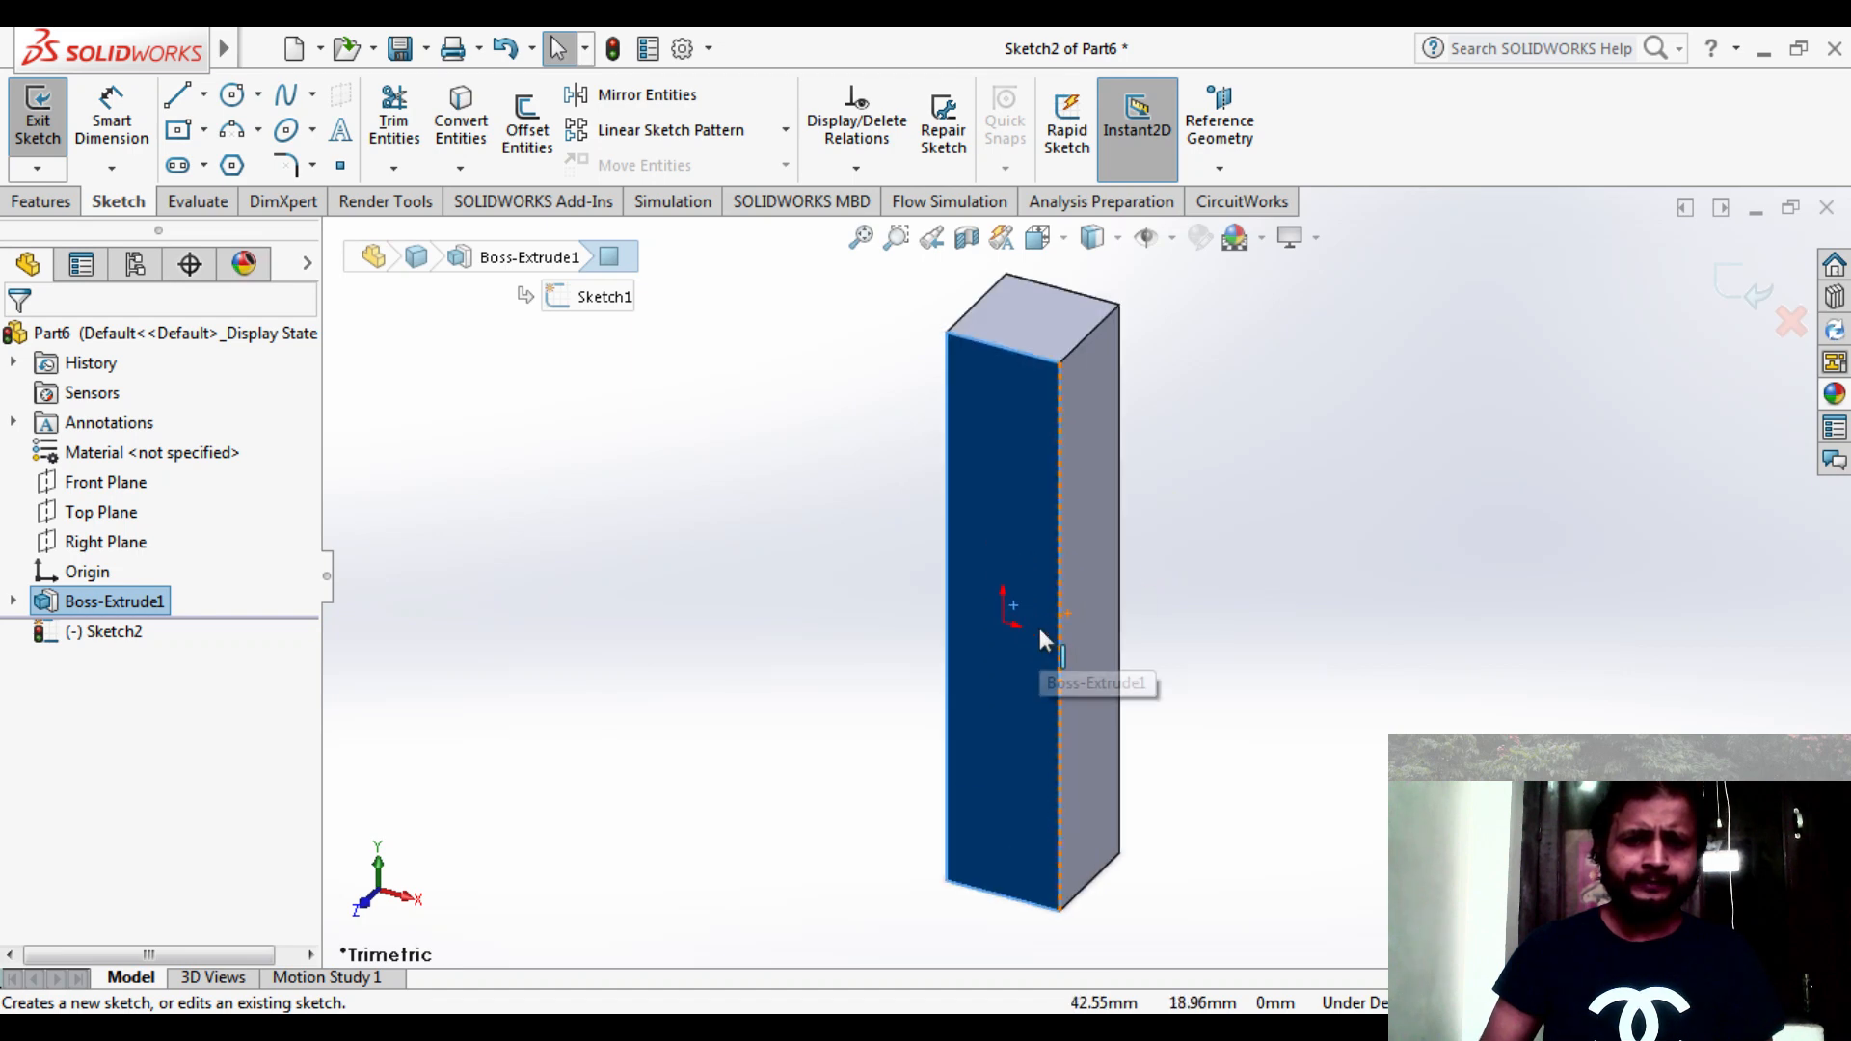
pyautogui.rightClick(993, 560)
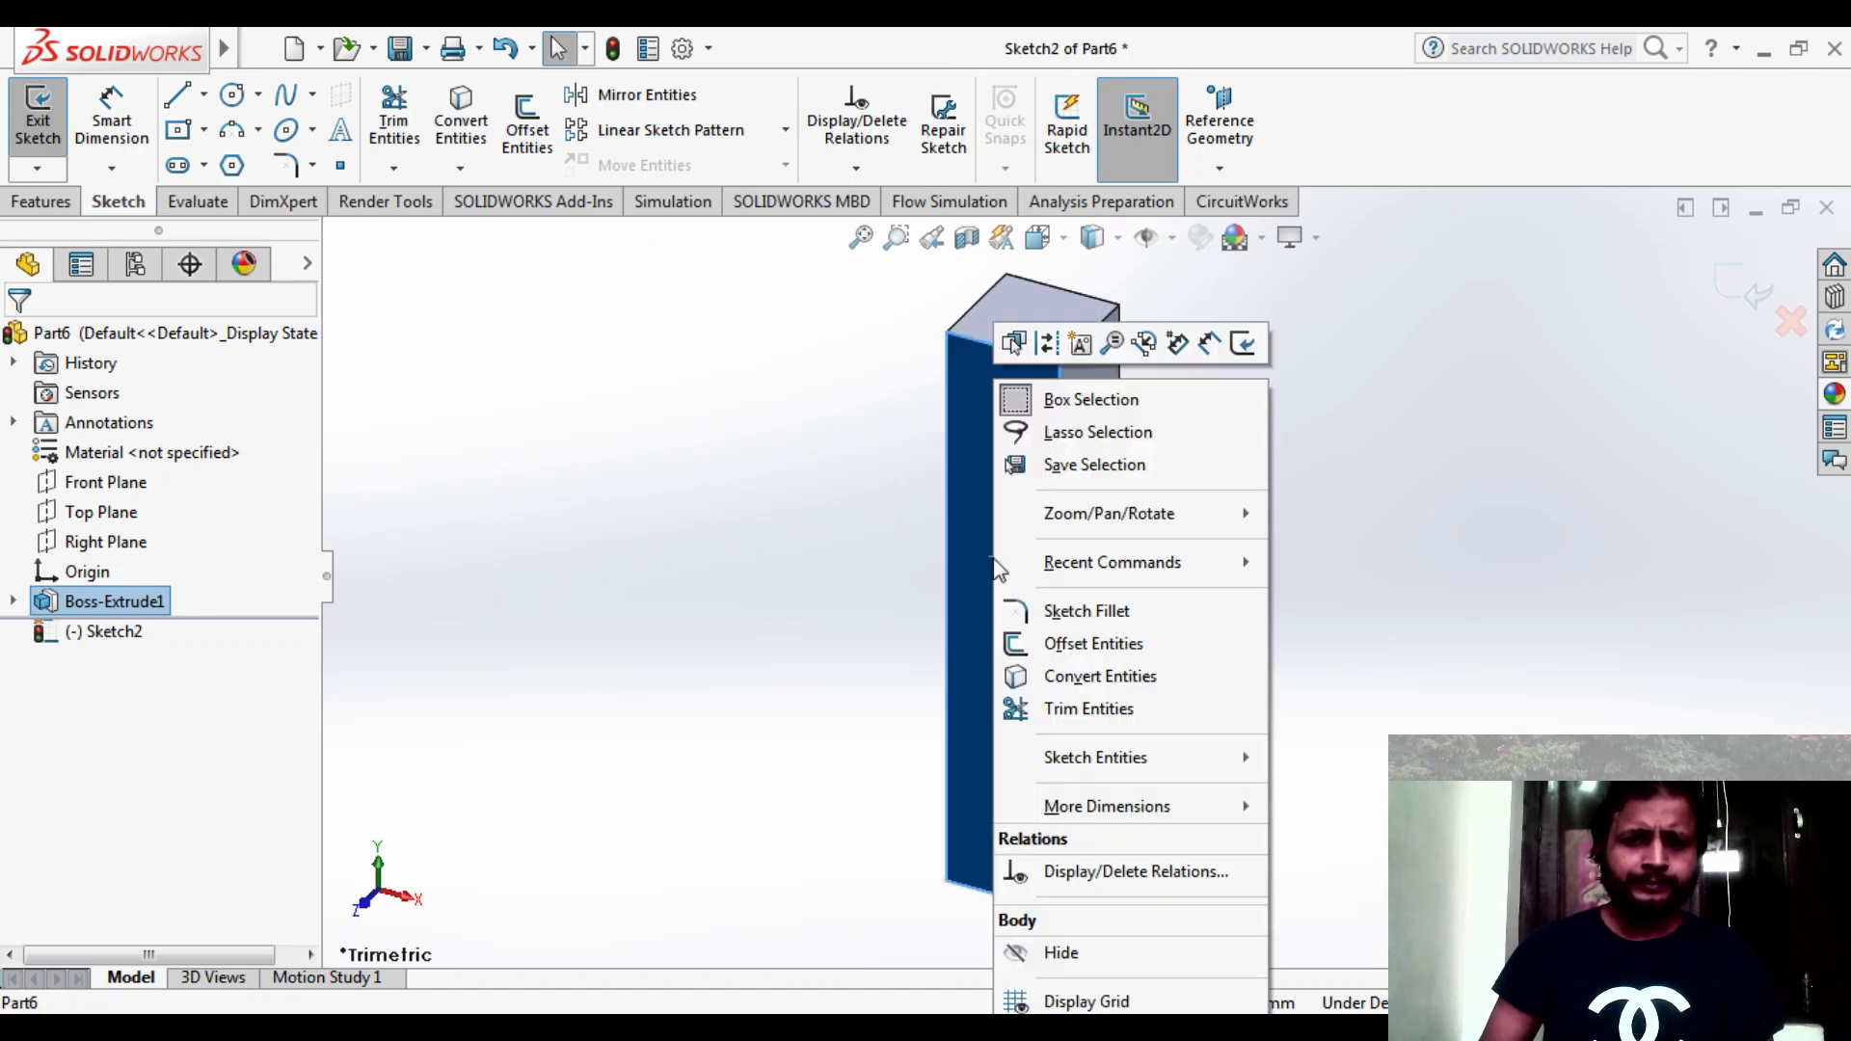
pyautogui.click(1418, 558)
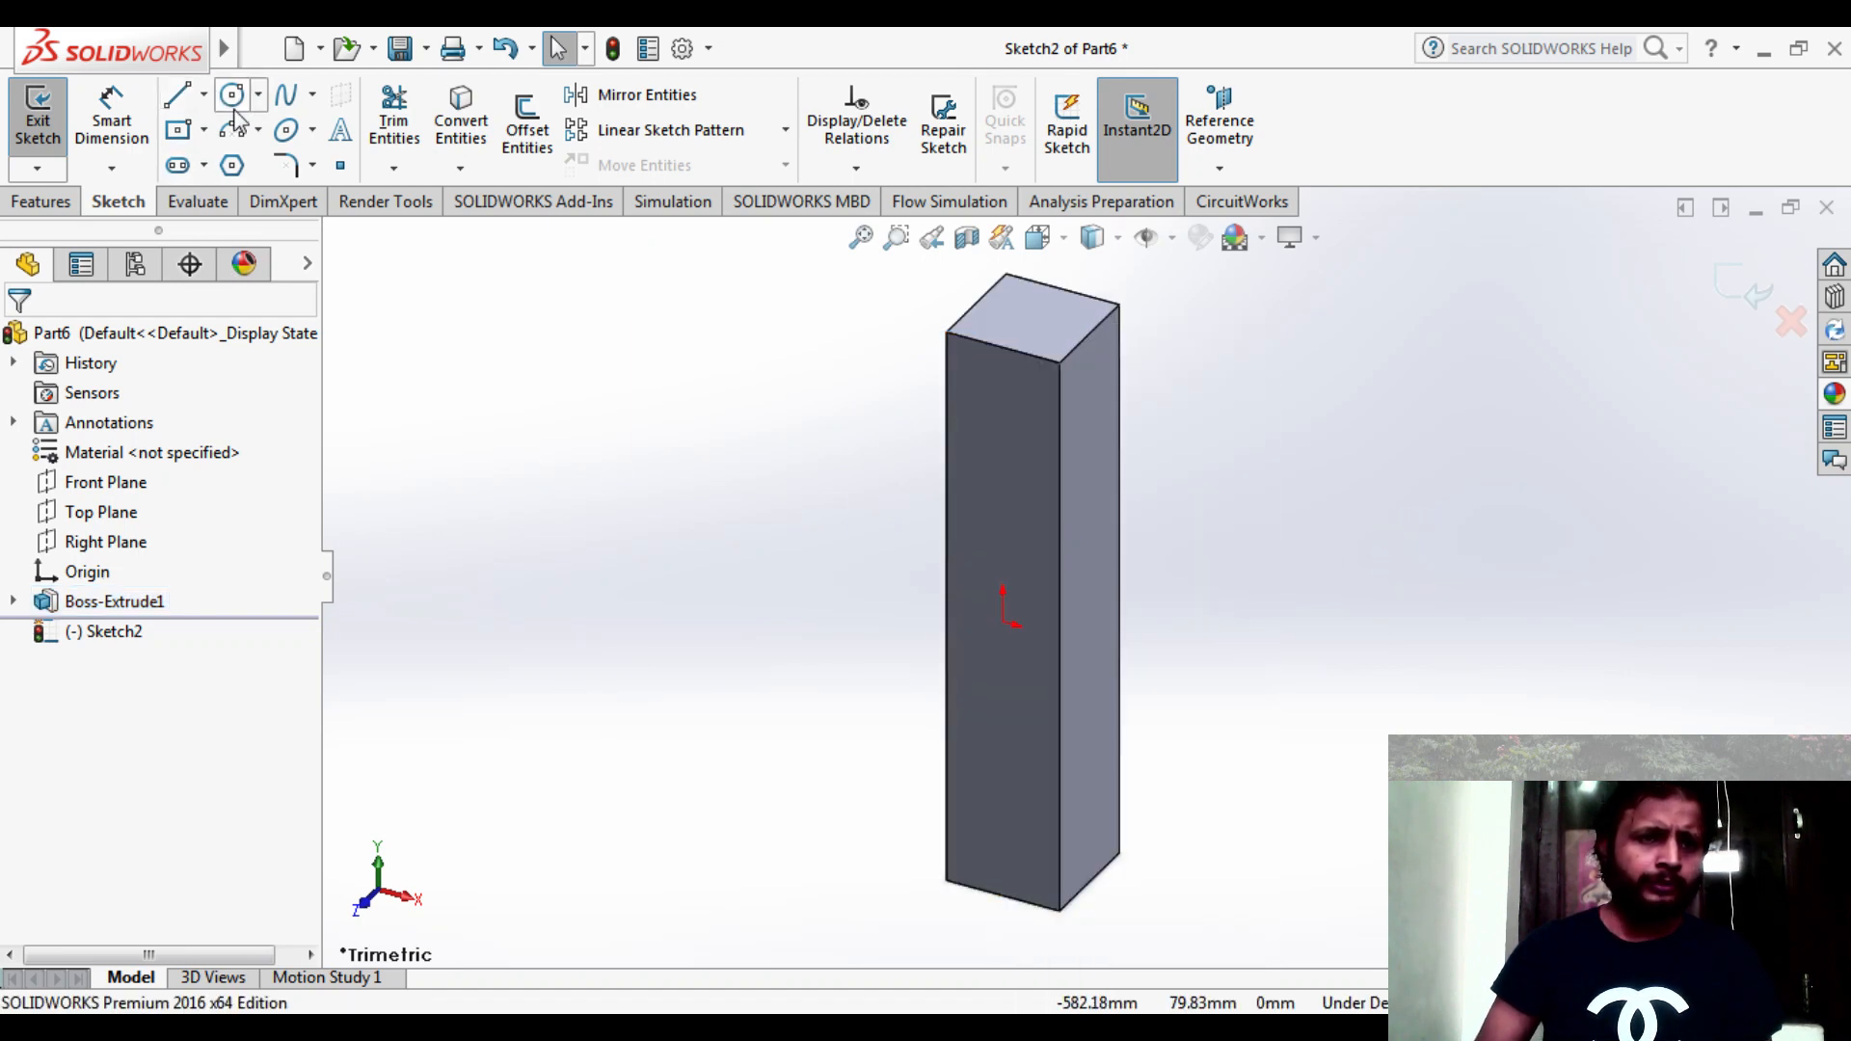
# - Sketch a center rectangle from the origin, spanning the face's full 100 mm width and about 124 mm high
pyautogui.click(179, 129)
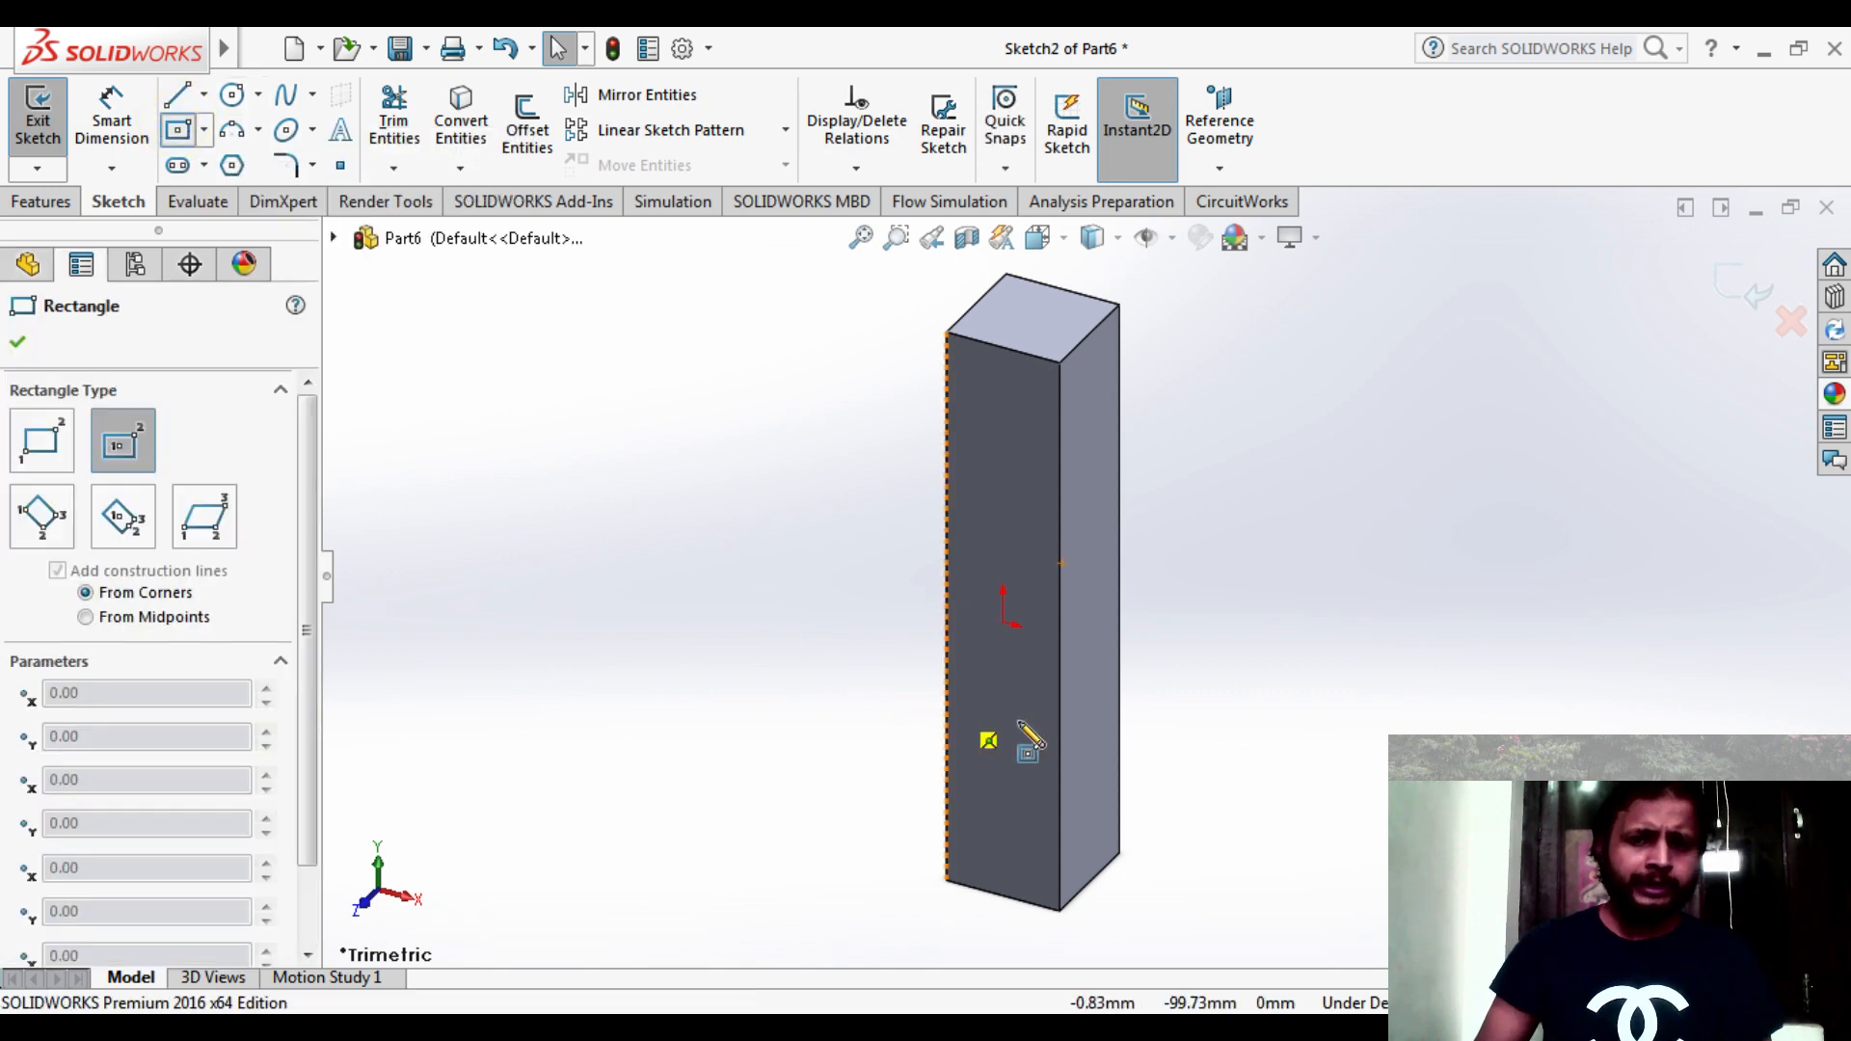
pyautogui.click(1002, 622)
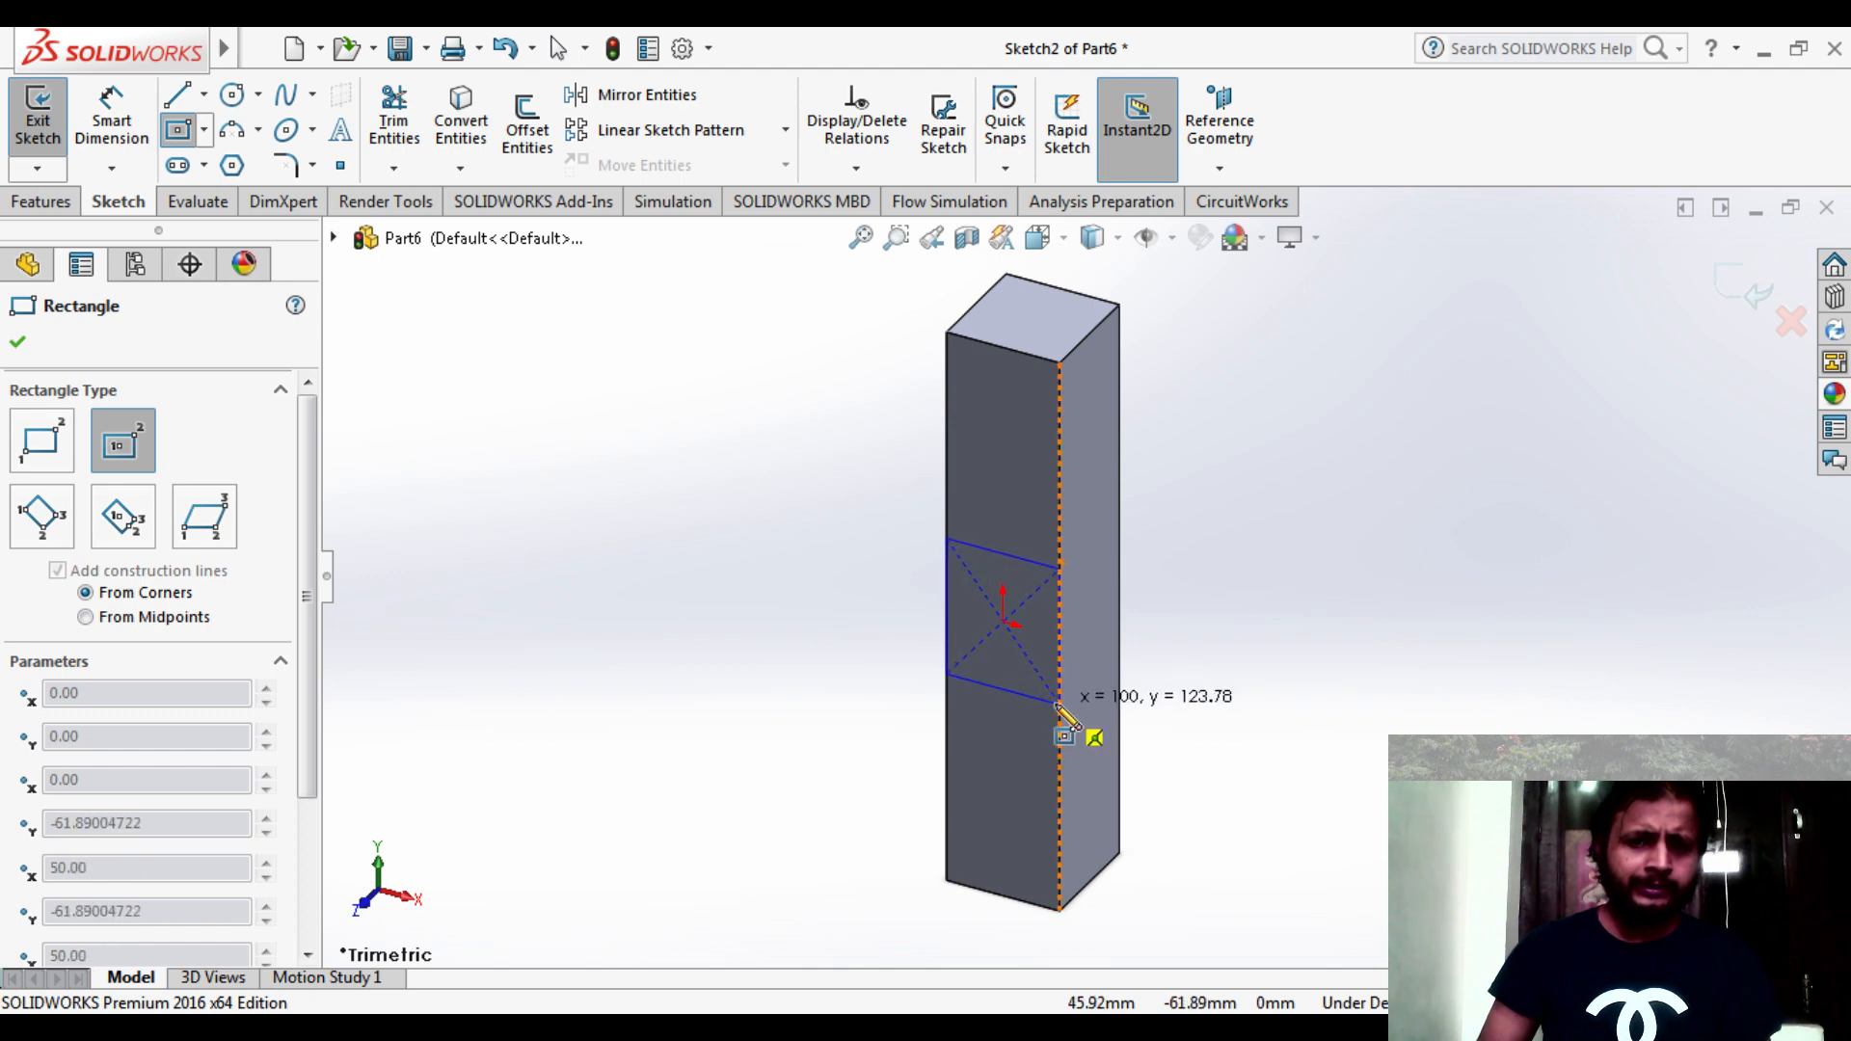
pyautogui.click(1060, 703)
pyautogui.rightClick(1074, 711)
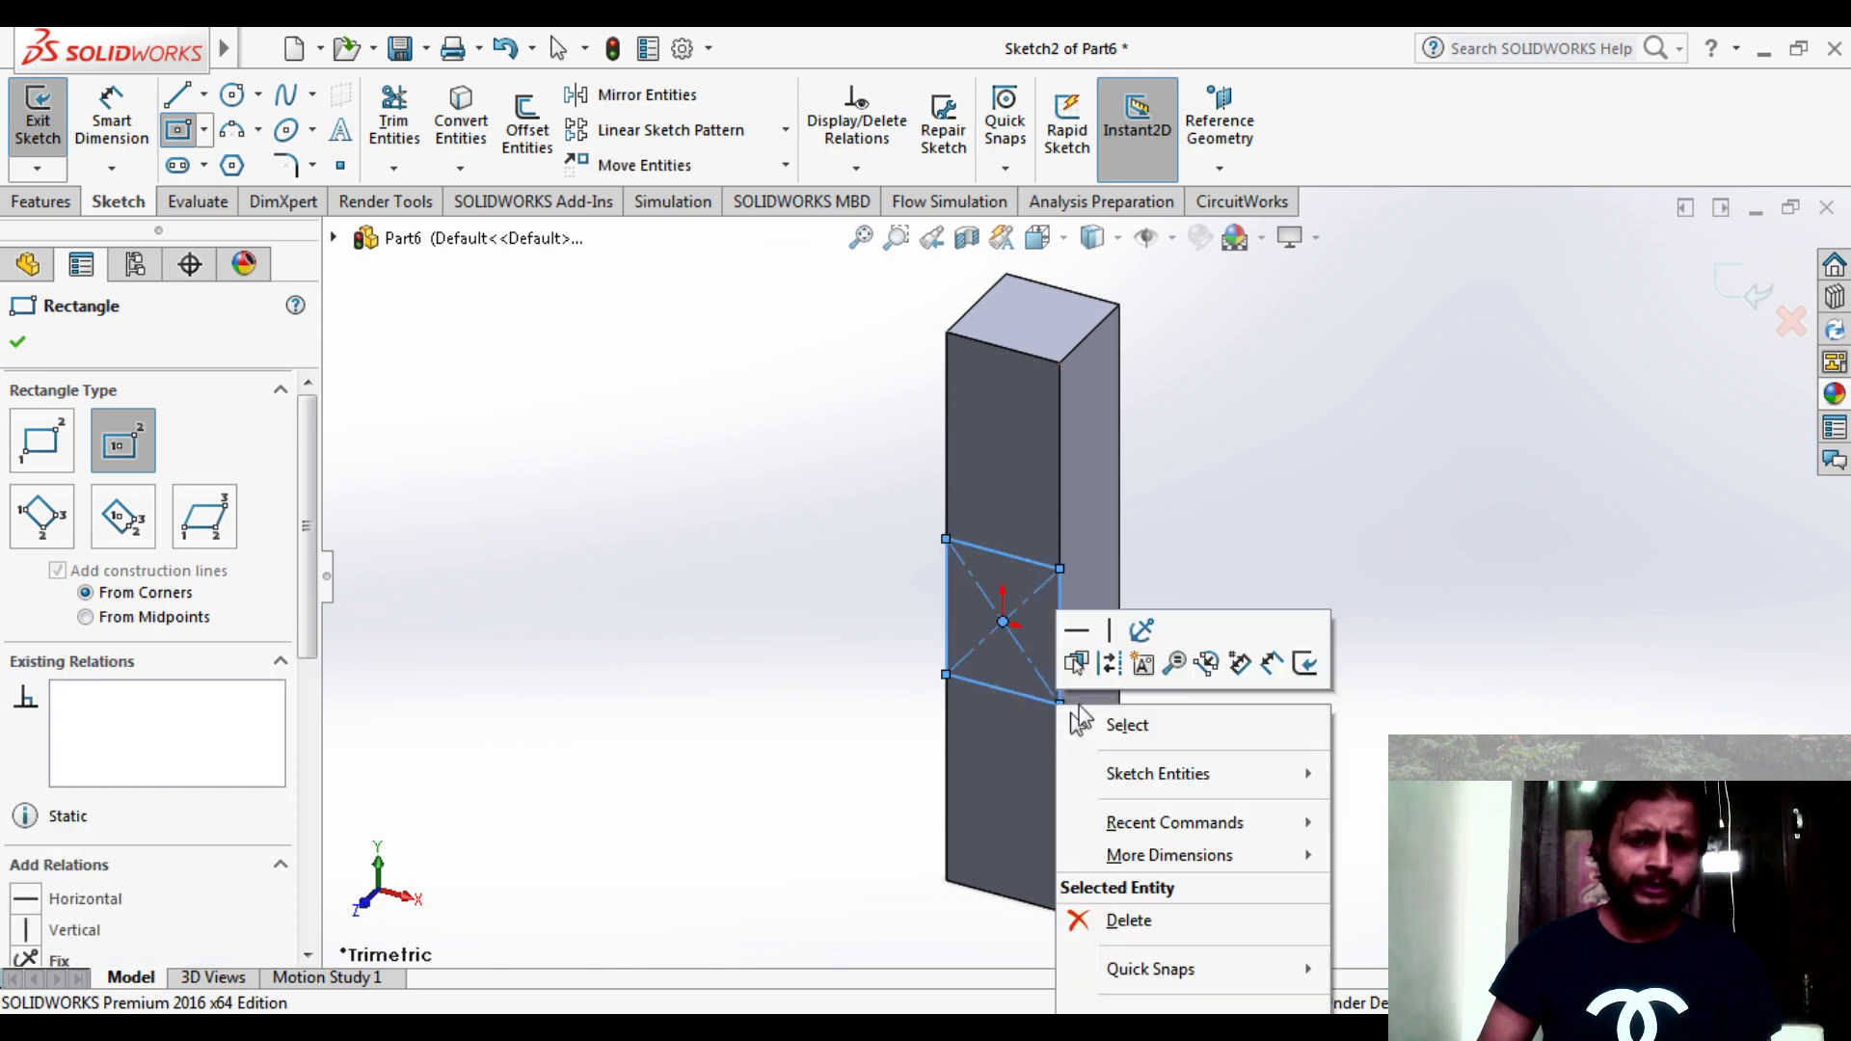
pyautogui.click(1124, 724)
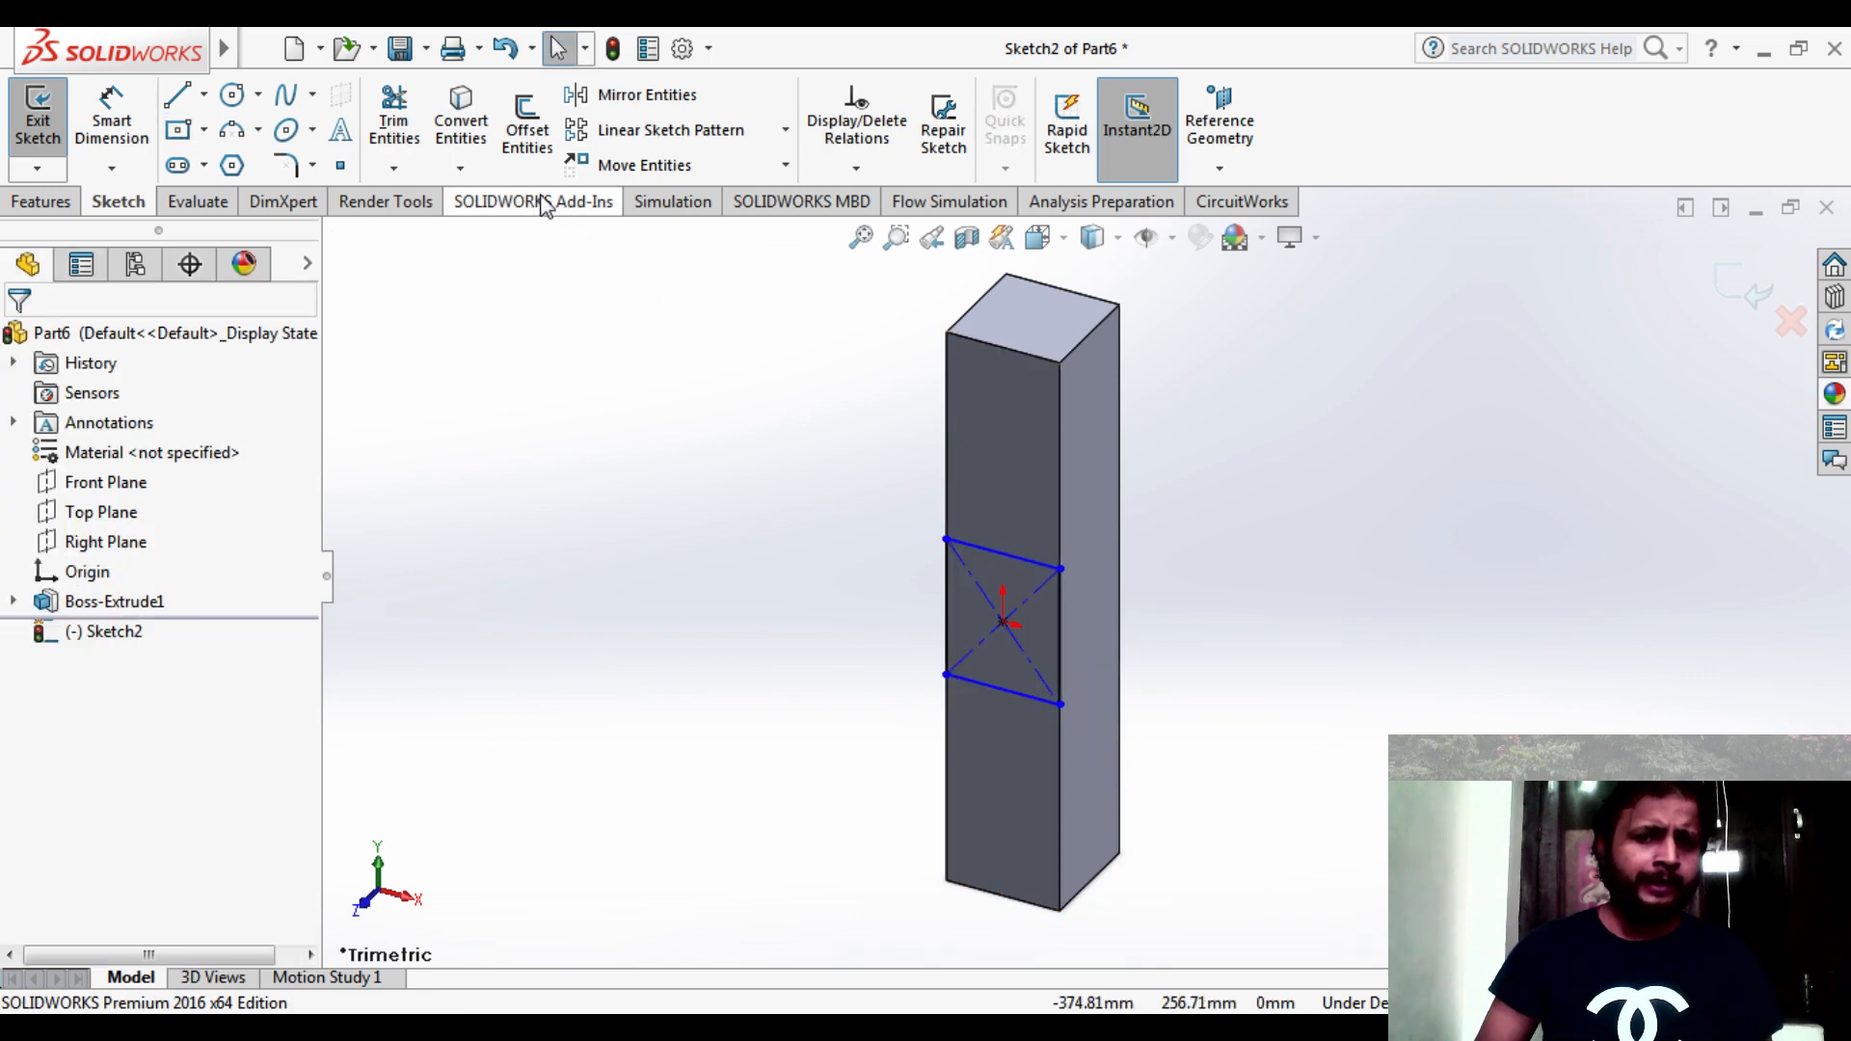
# - Extrude the rectangle outward from the block as a blind, merged boss with a depth of about 939 mm
pyautogui.click(29, 202)
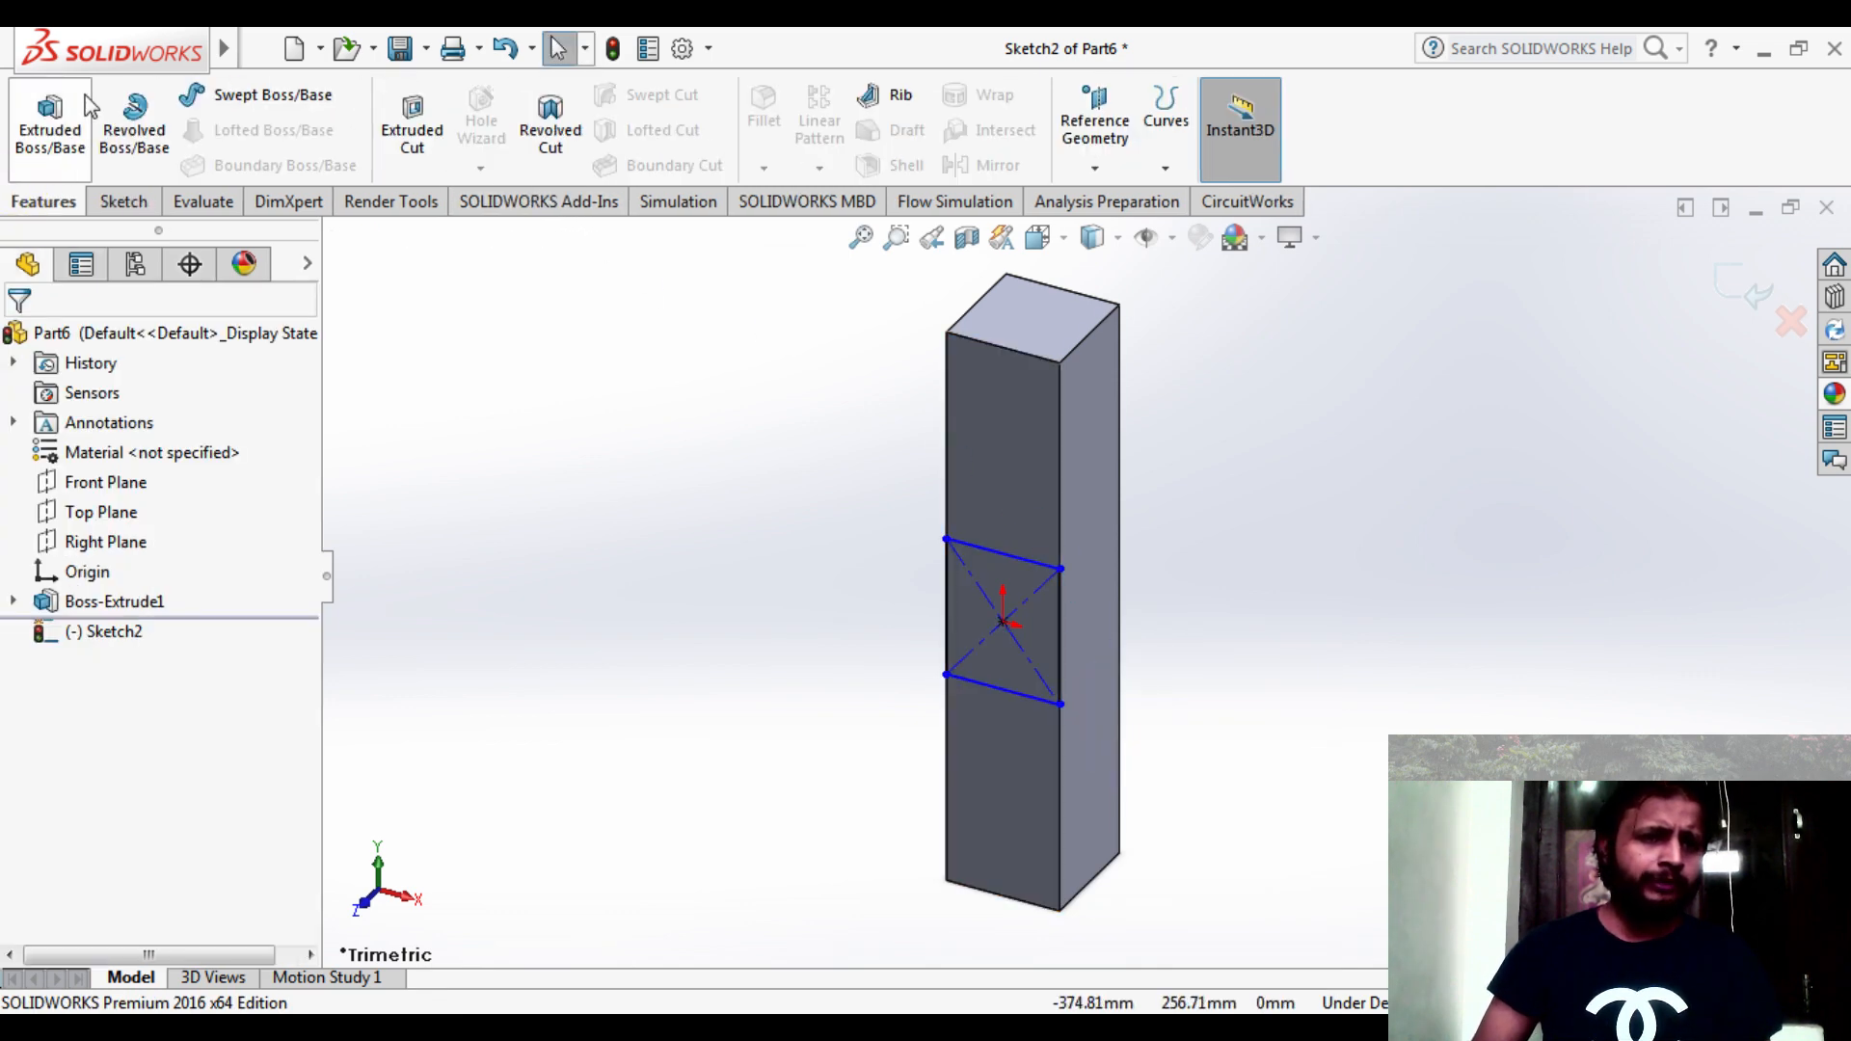
pyautogui.click(50, 121)
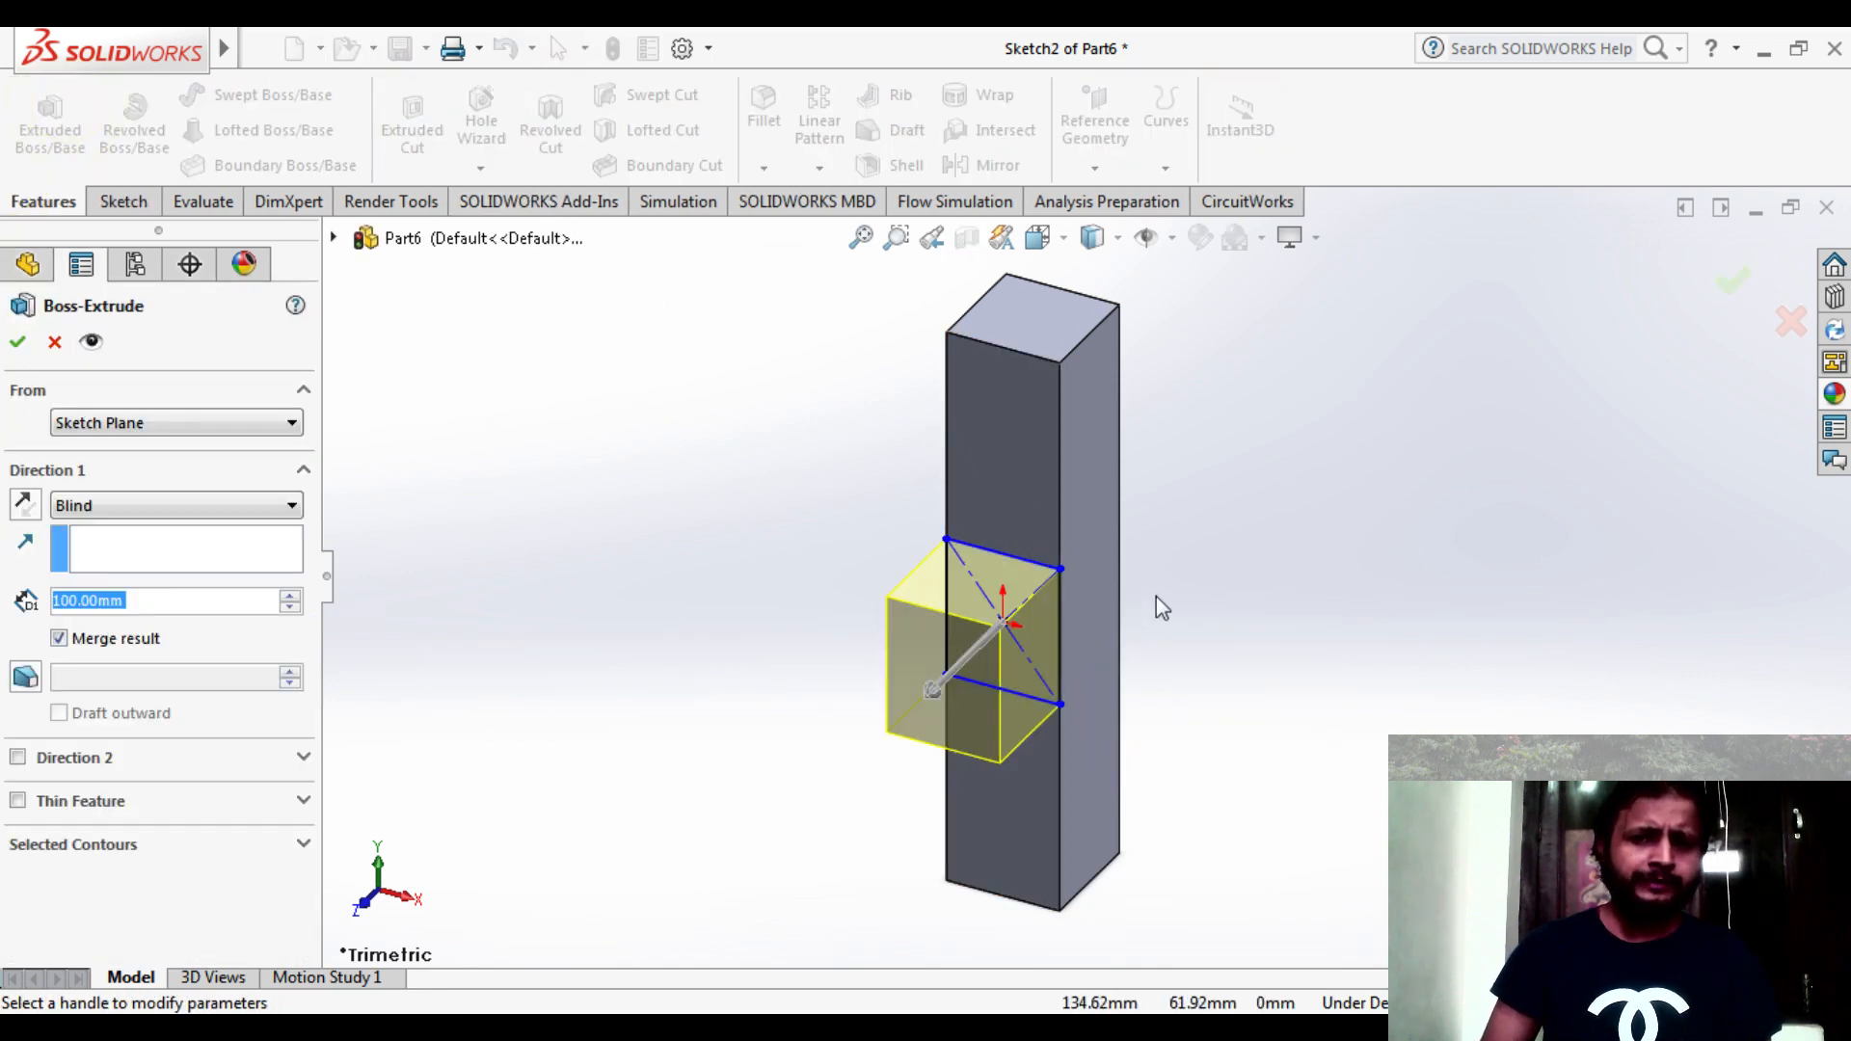
pyautogui.scroll(3, 1157, 607)
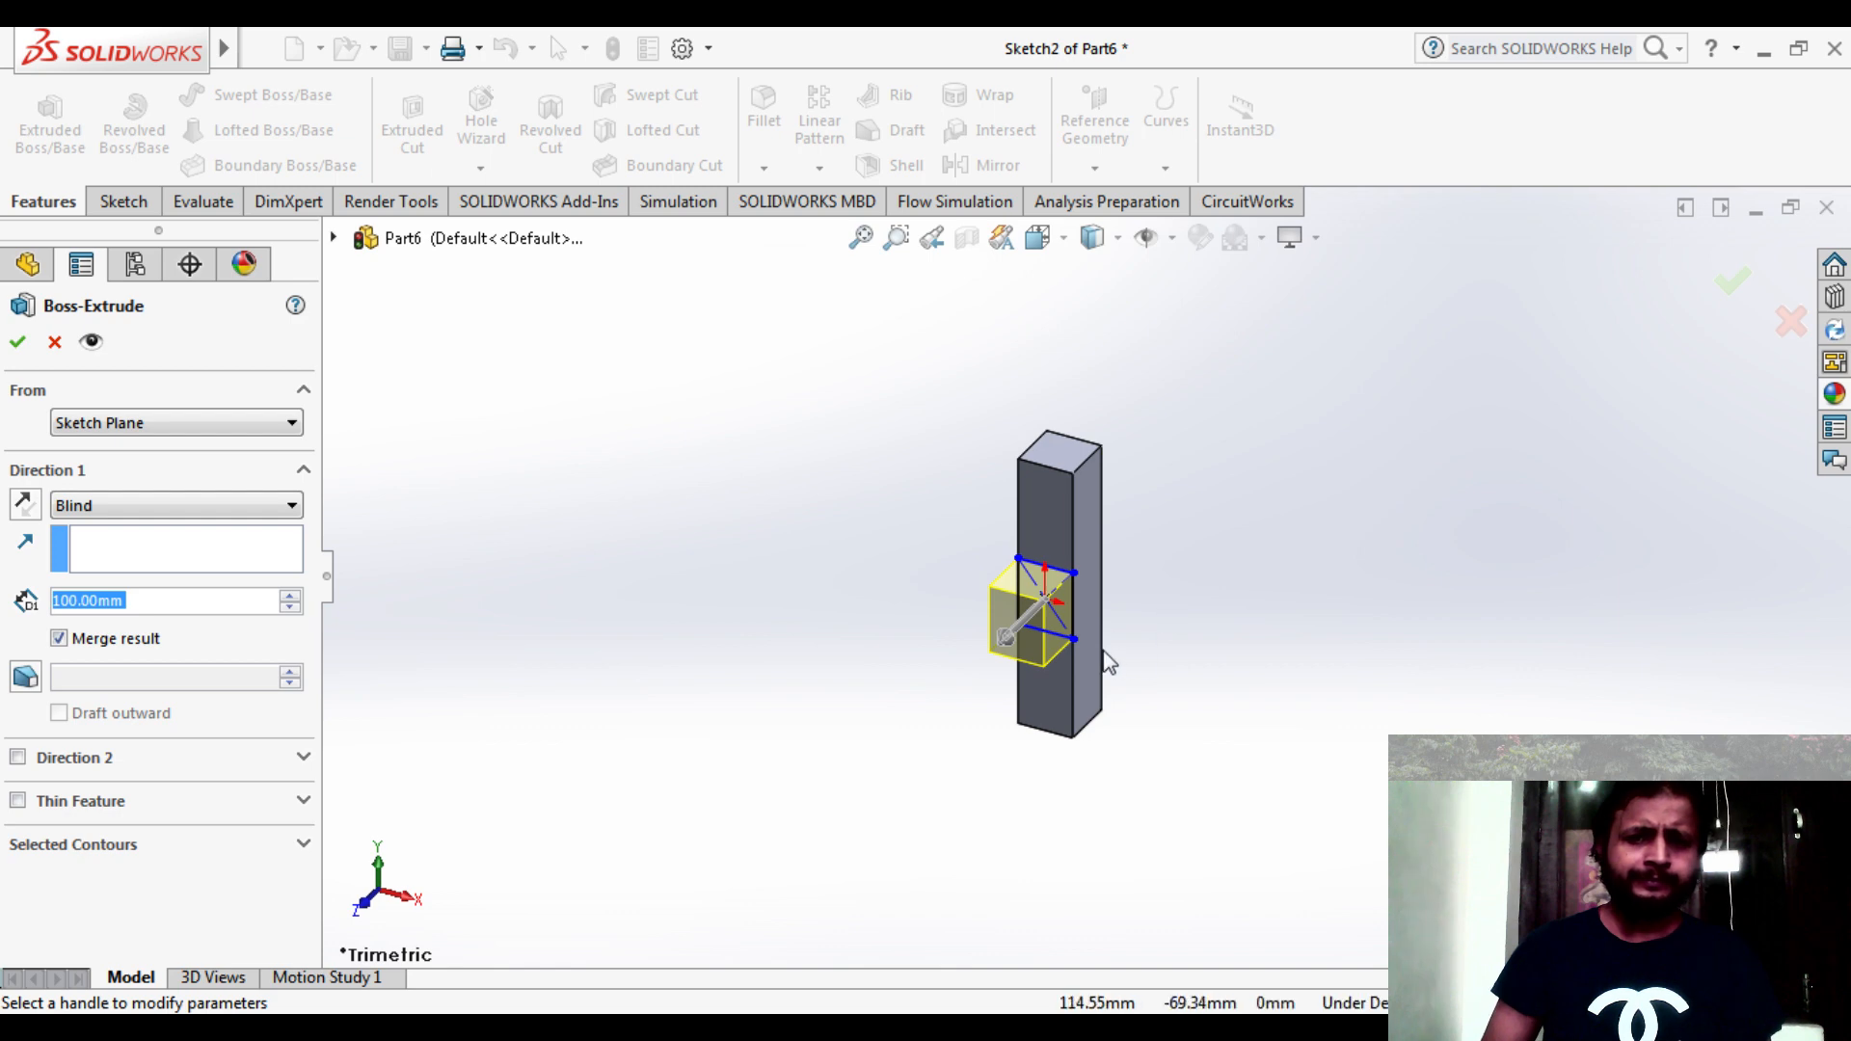
pyautogui.click(1004, 638)
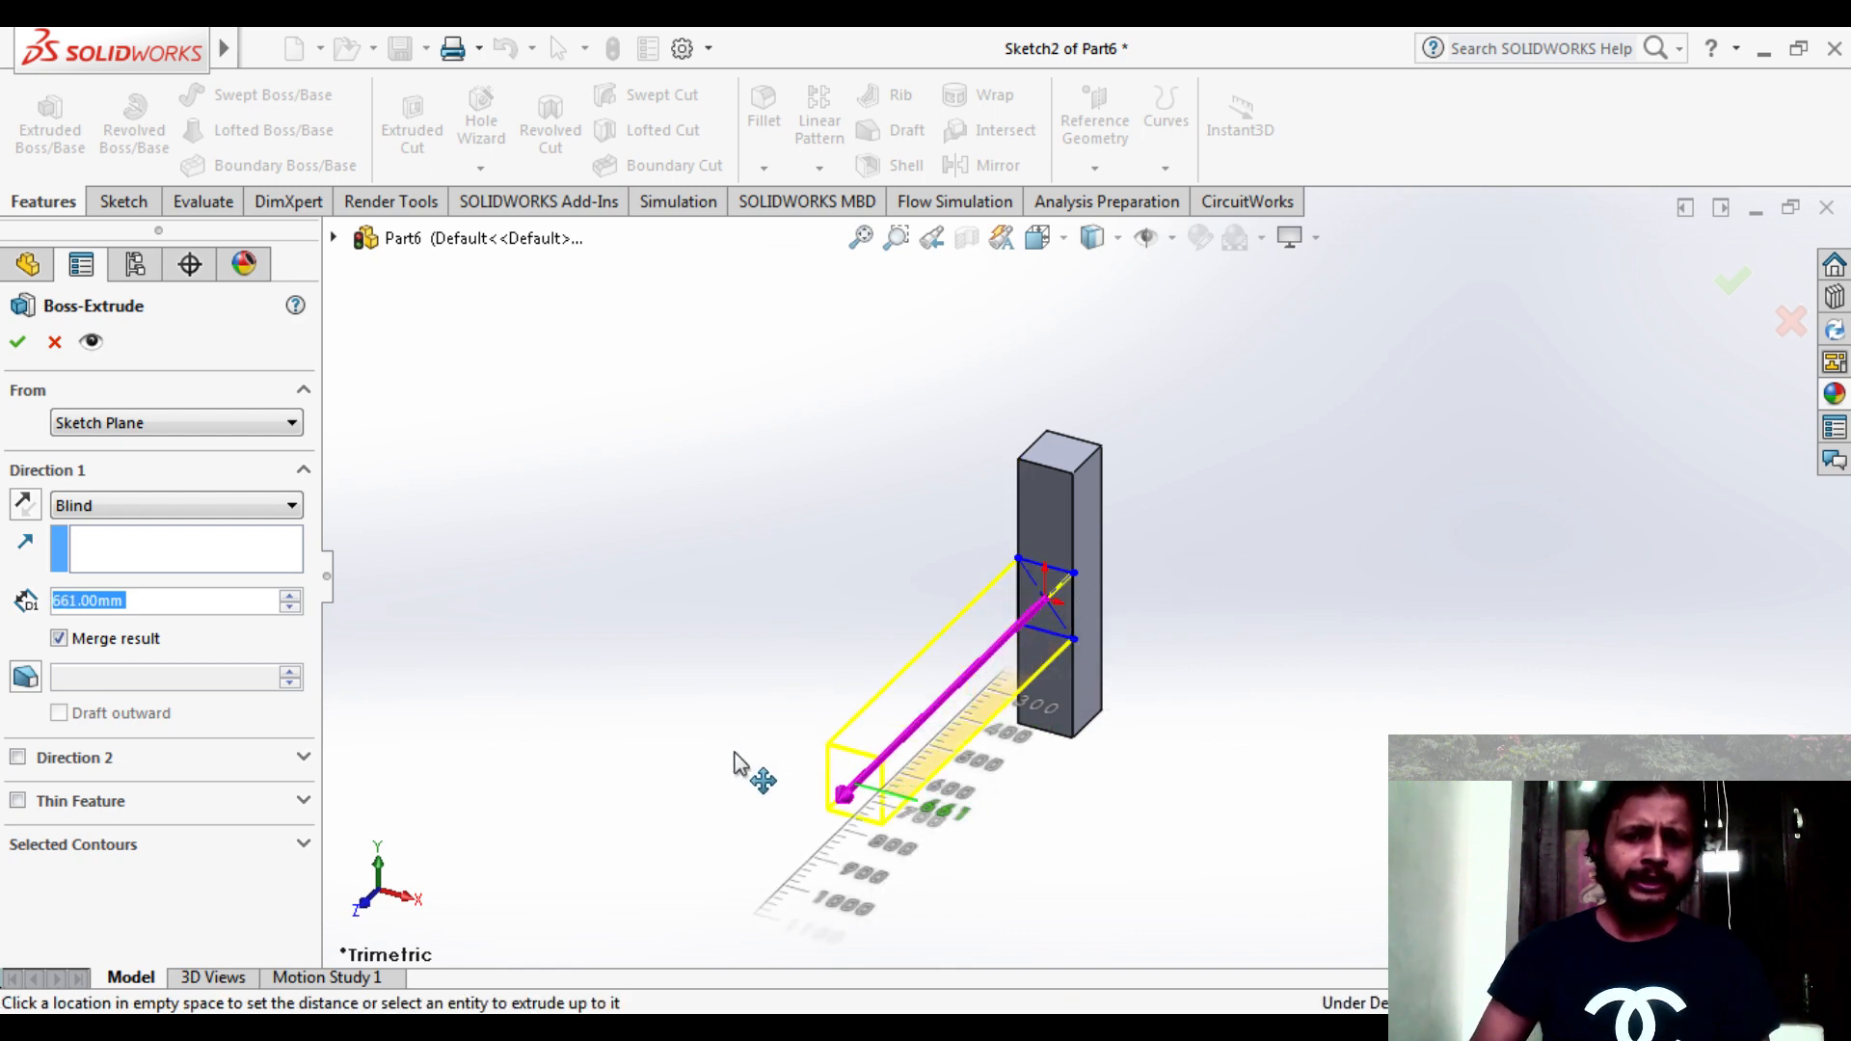
pyautogui.click(604, 826)
pyautogui.scroll(2, 1203, 790)
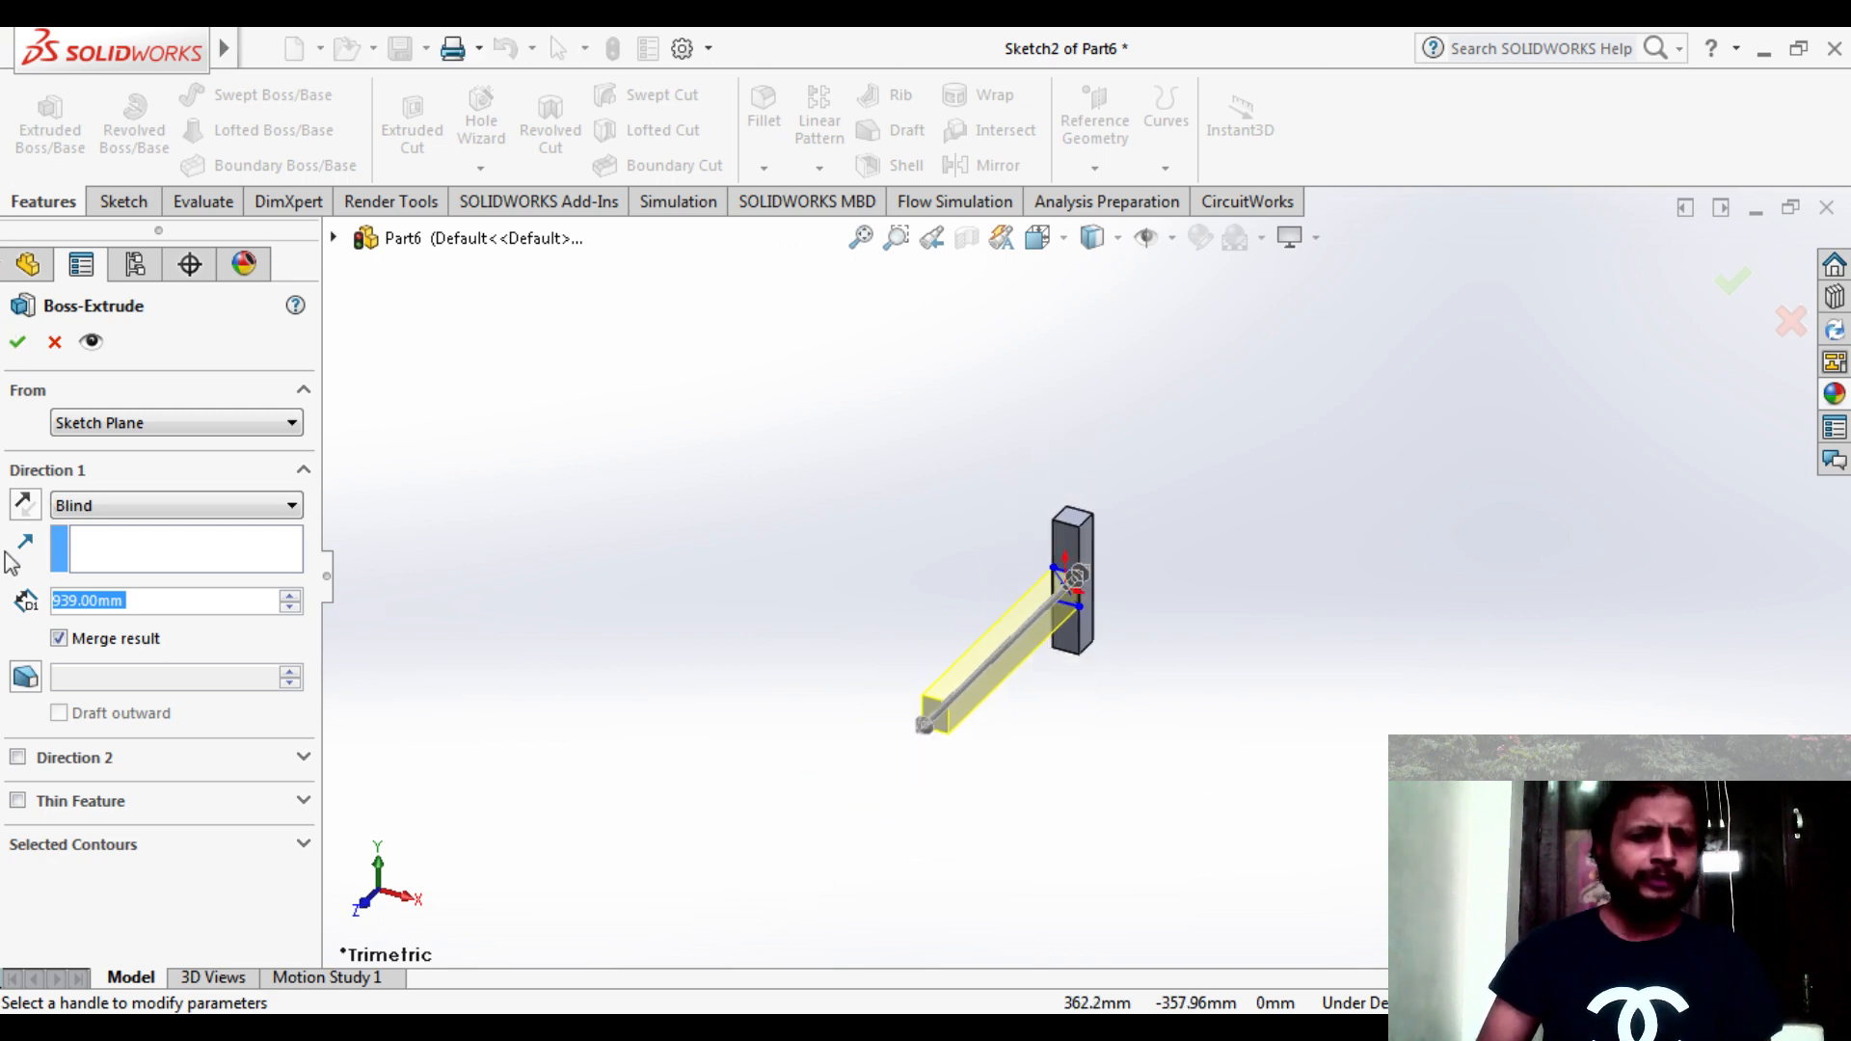
pyautogui.click(23, 349)
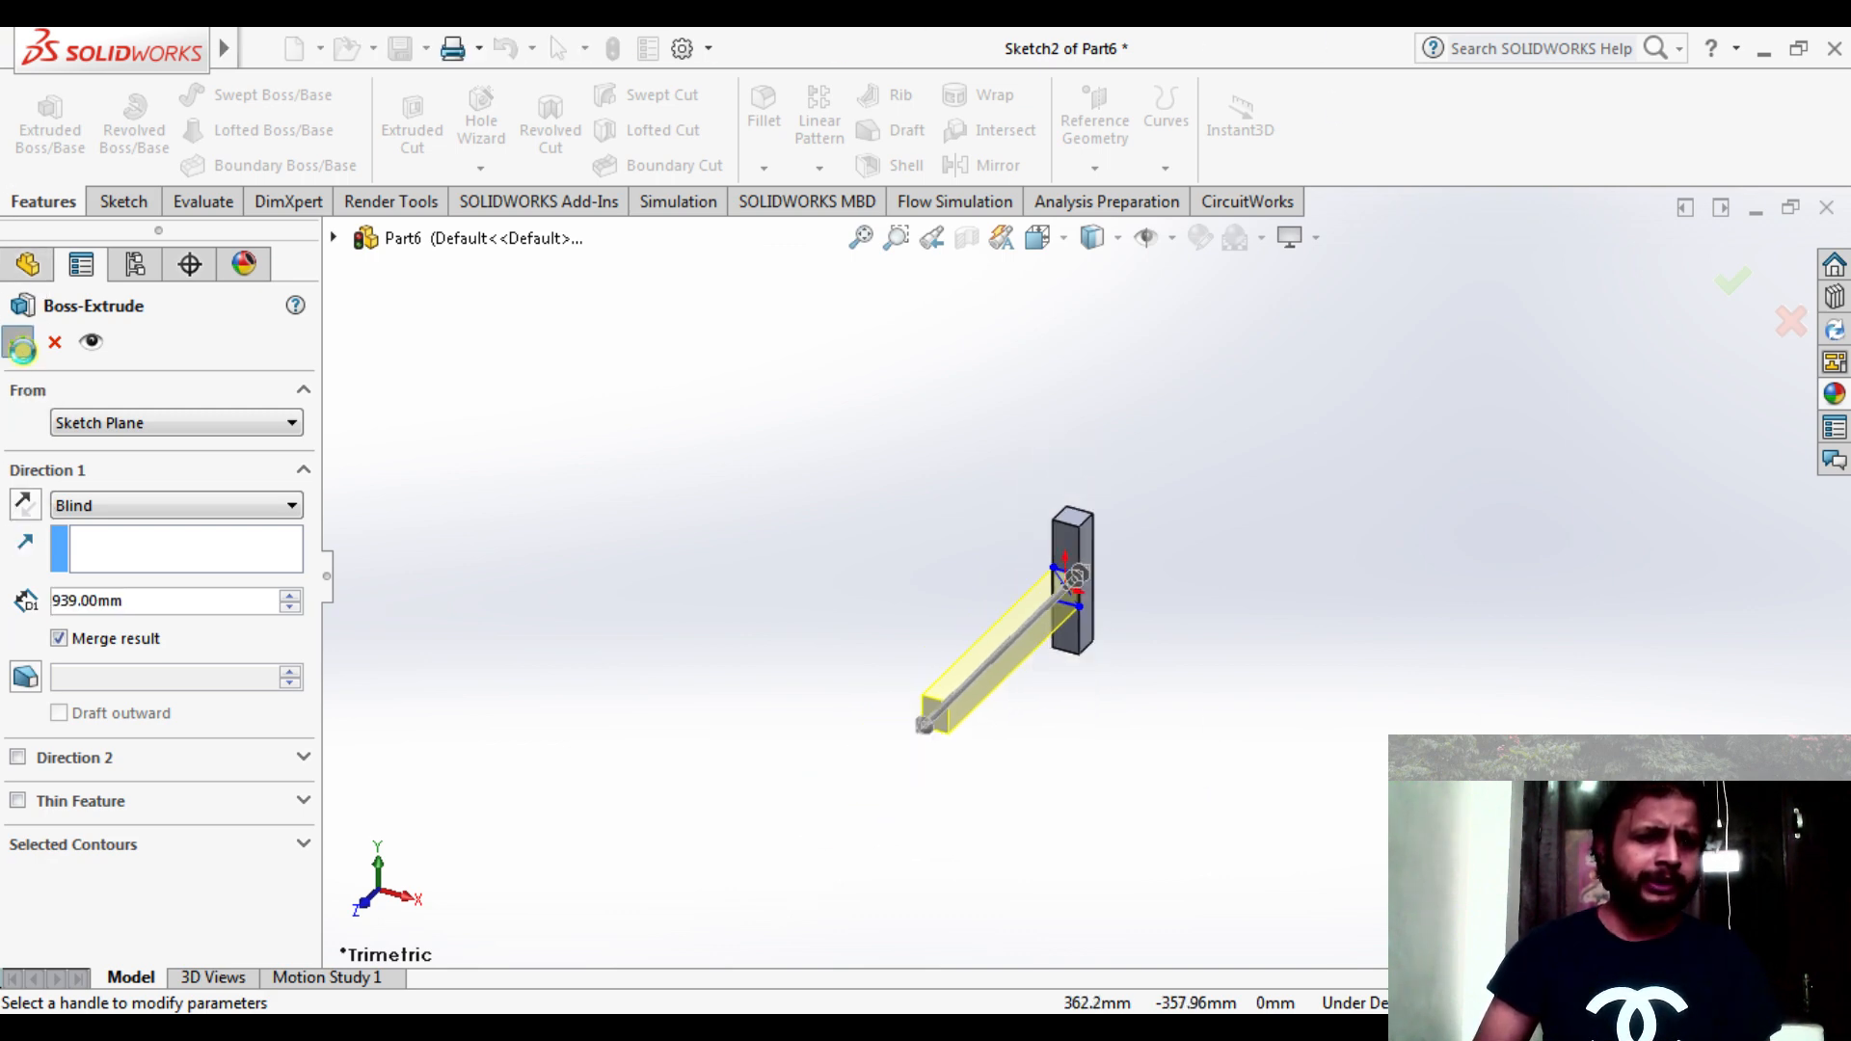
pyautogui.scroll(-2, 1118, 617)
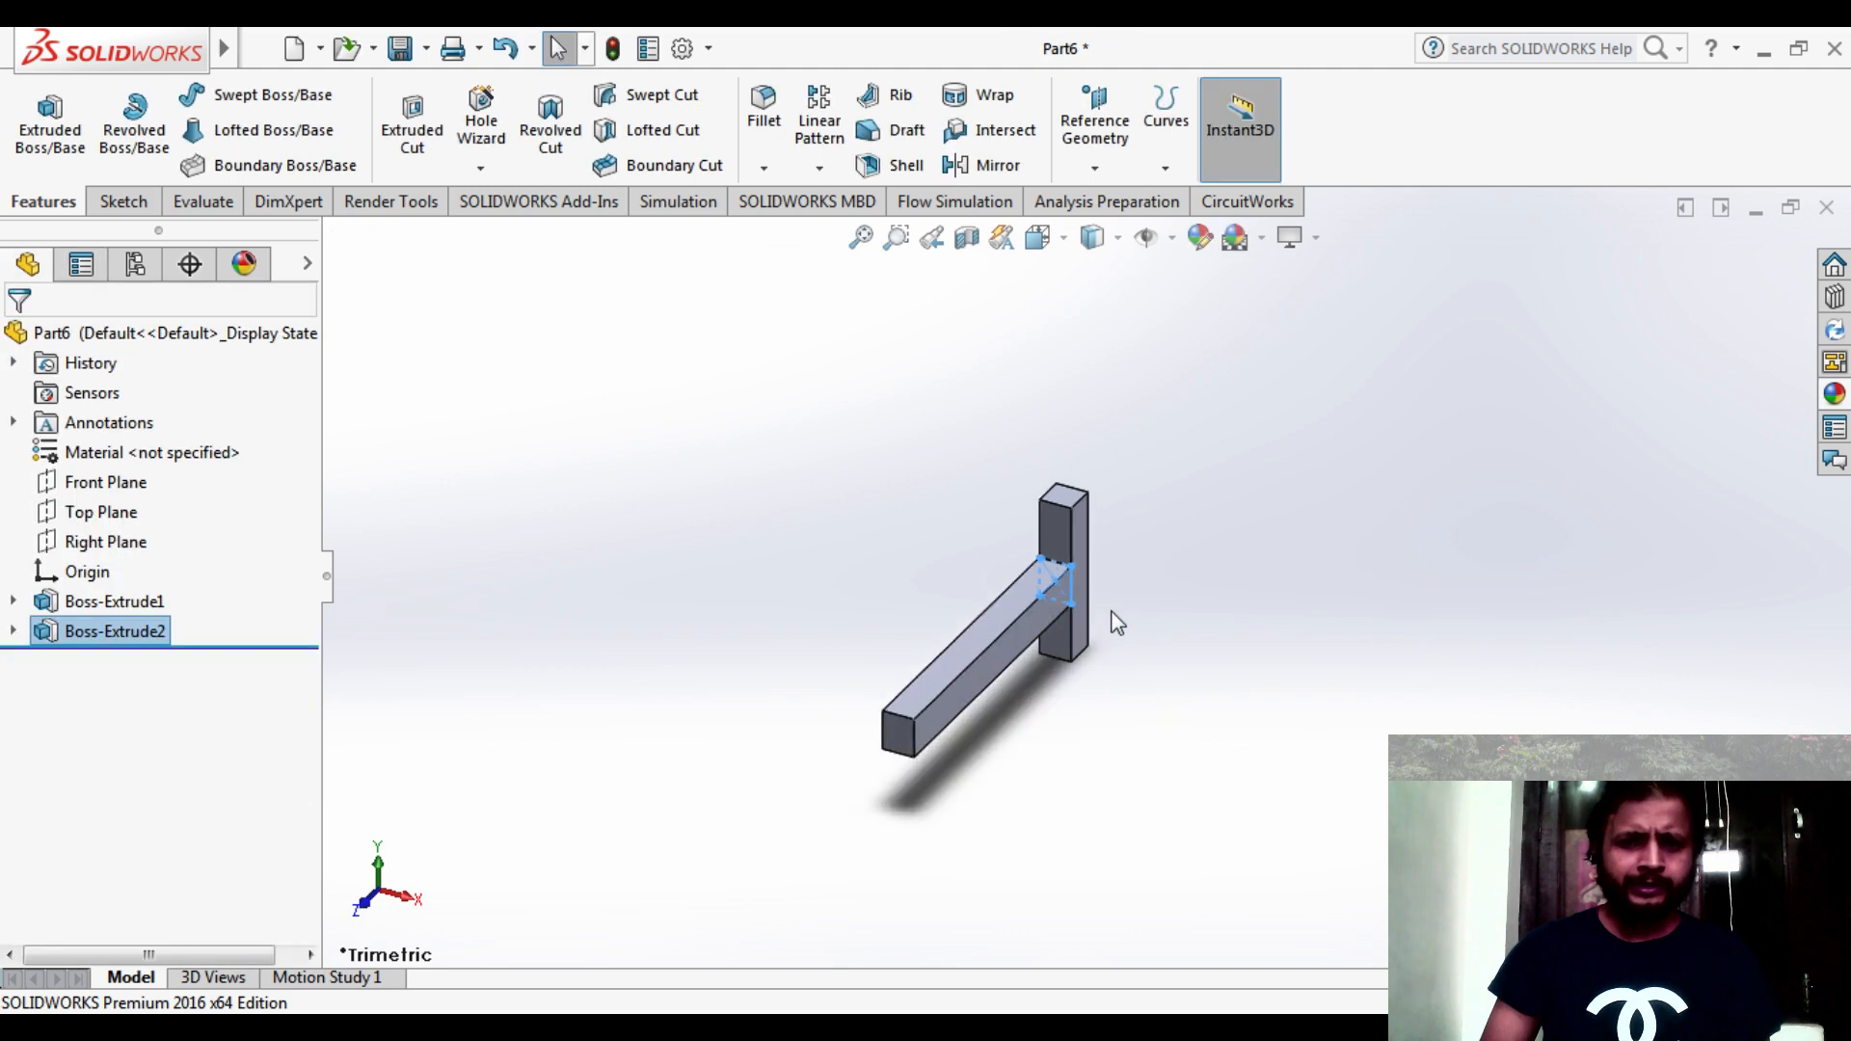
pyautogui.click(1353, 765)
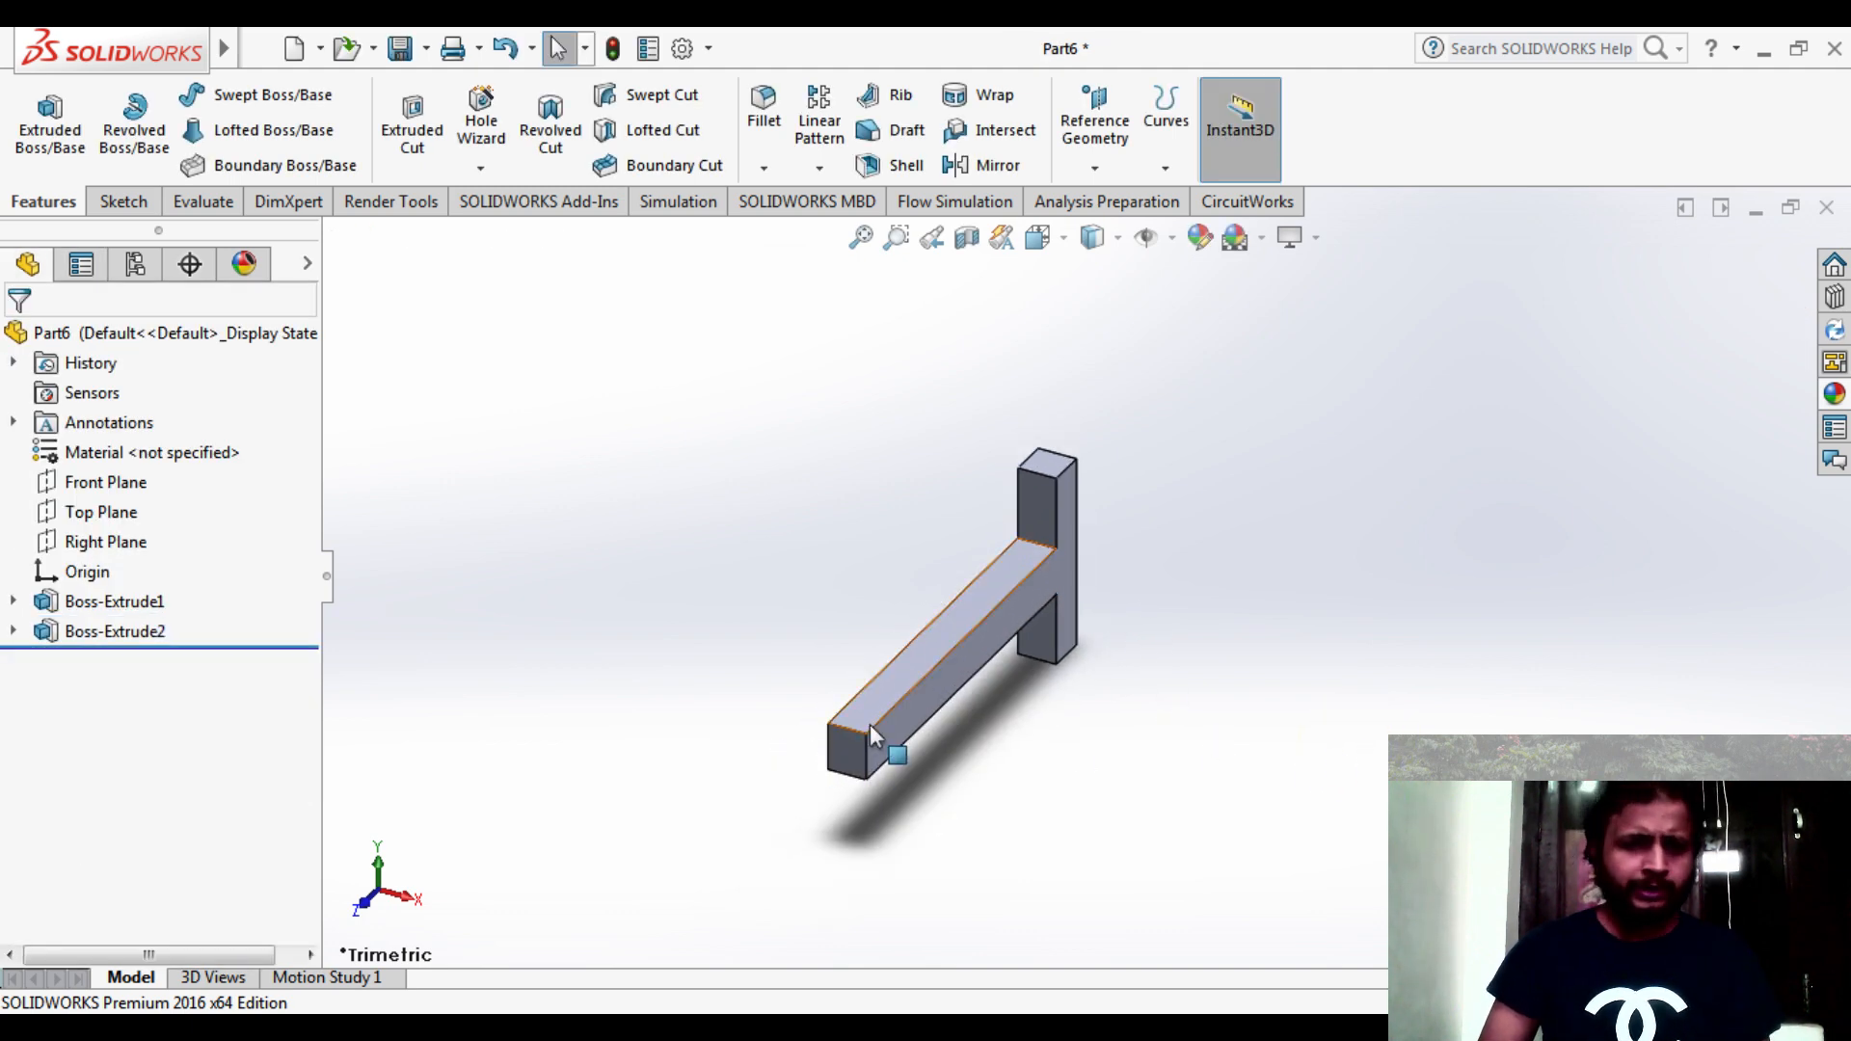
pyautogui.rightClick(136, 653)
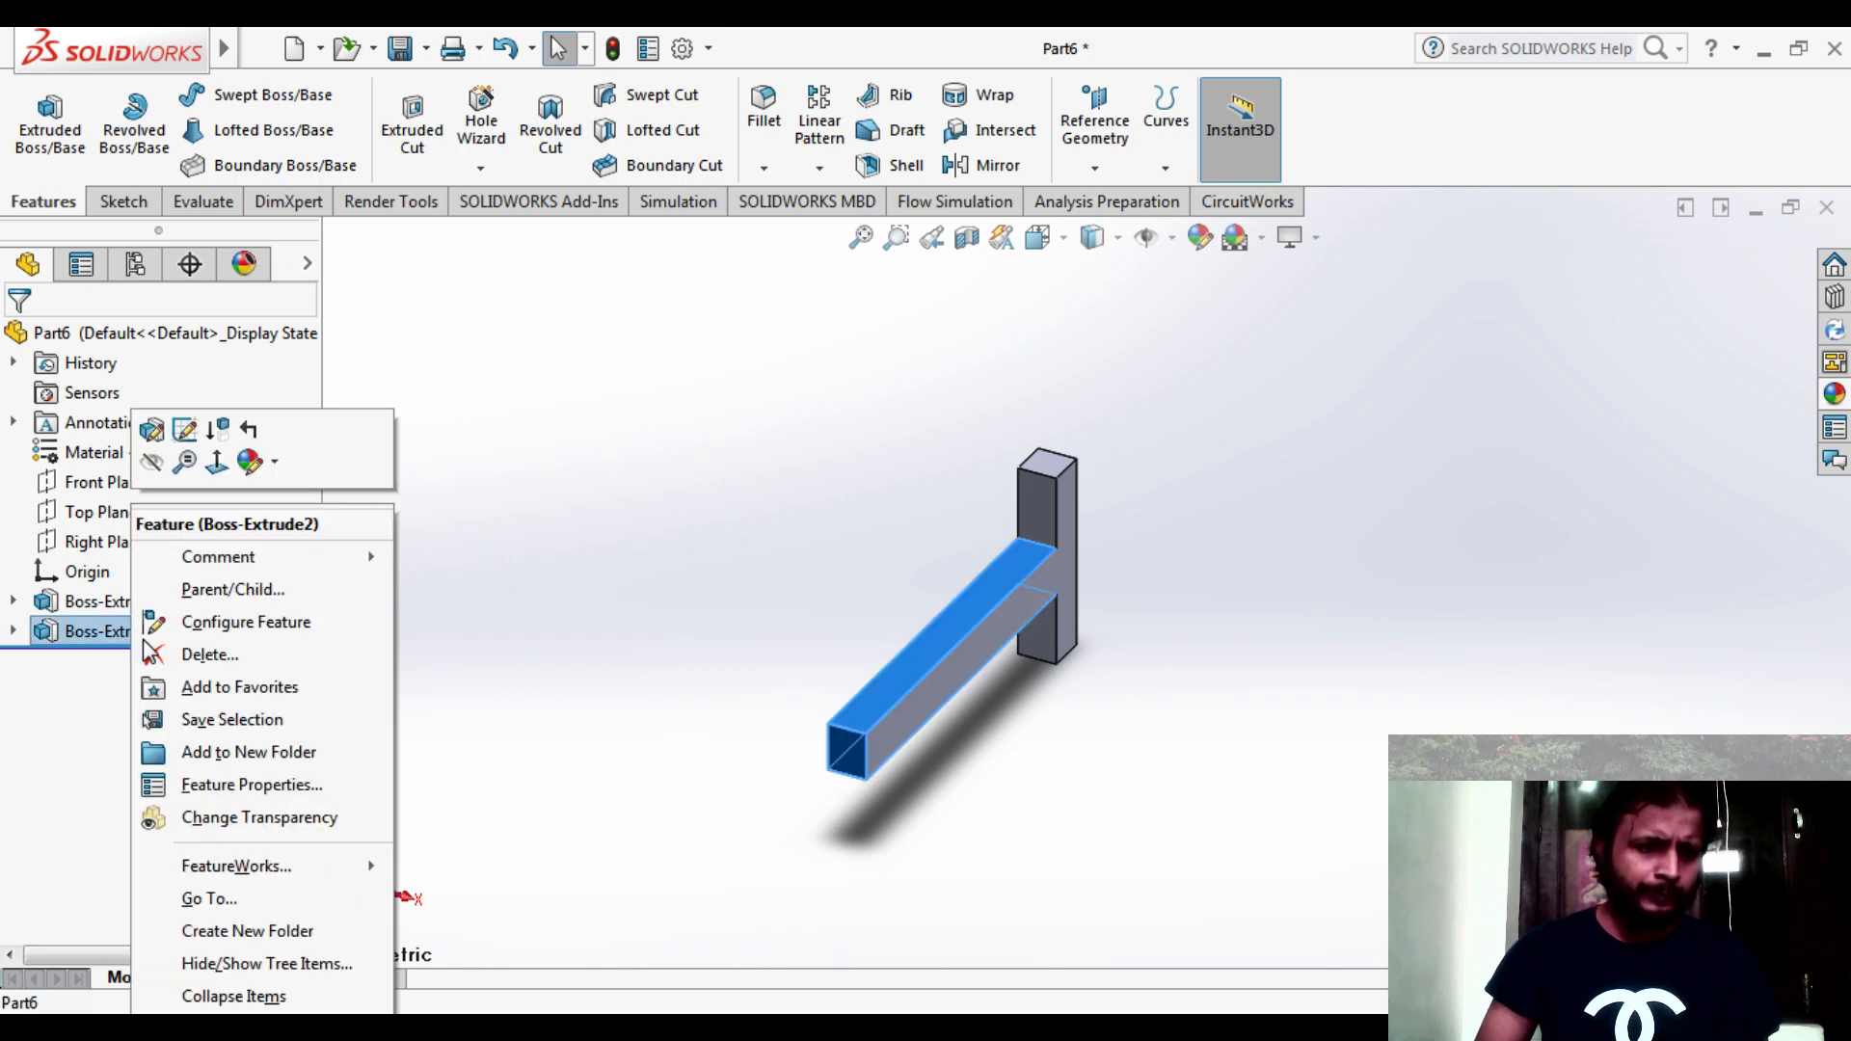
pyautogui.click(184, 429)
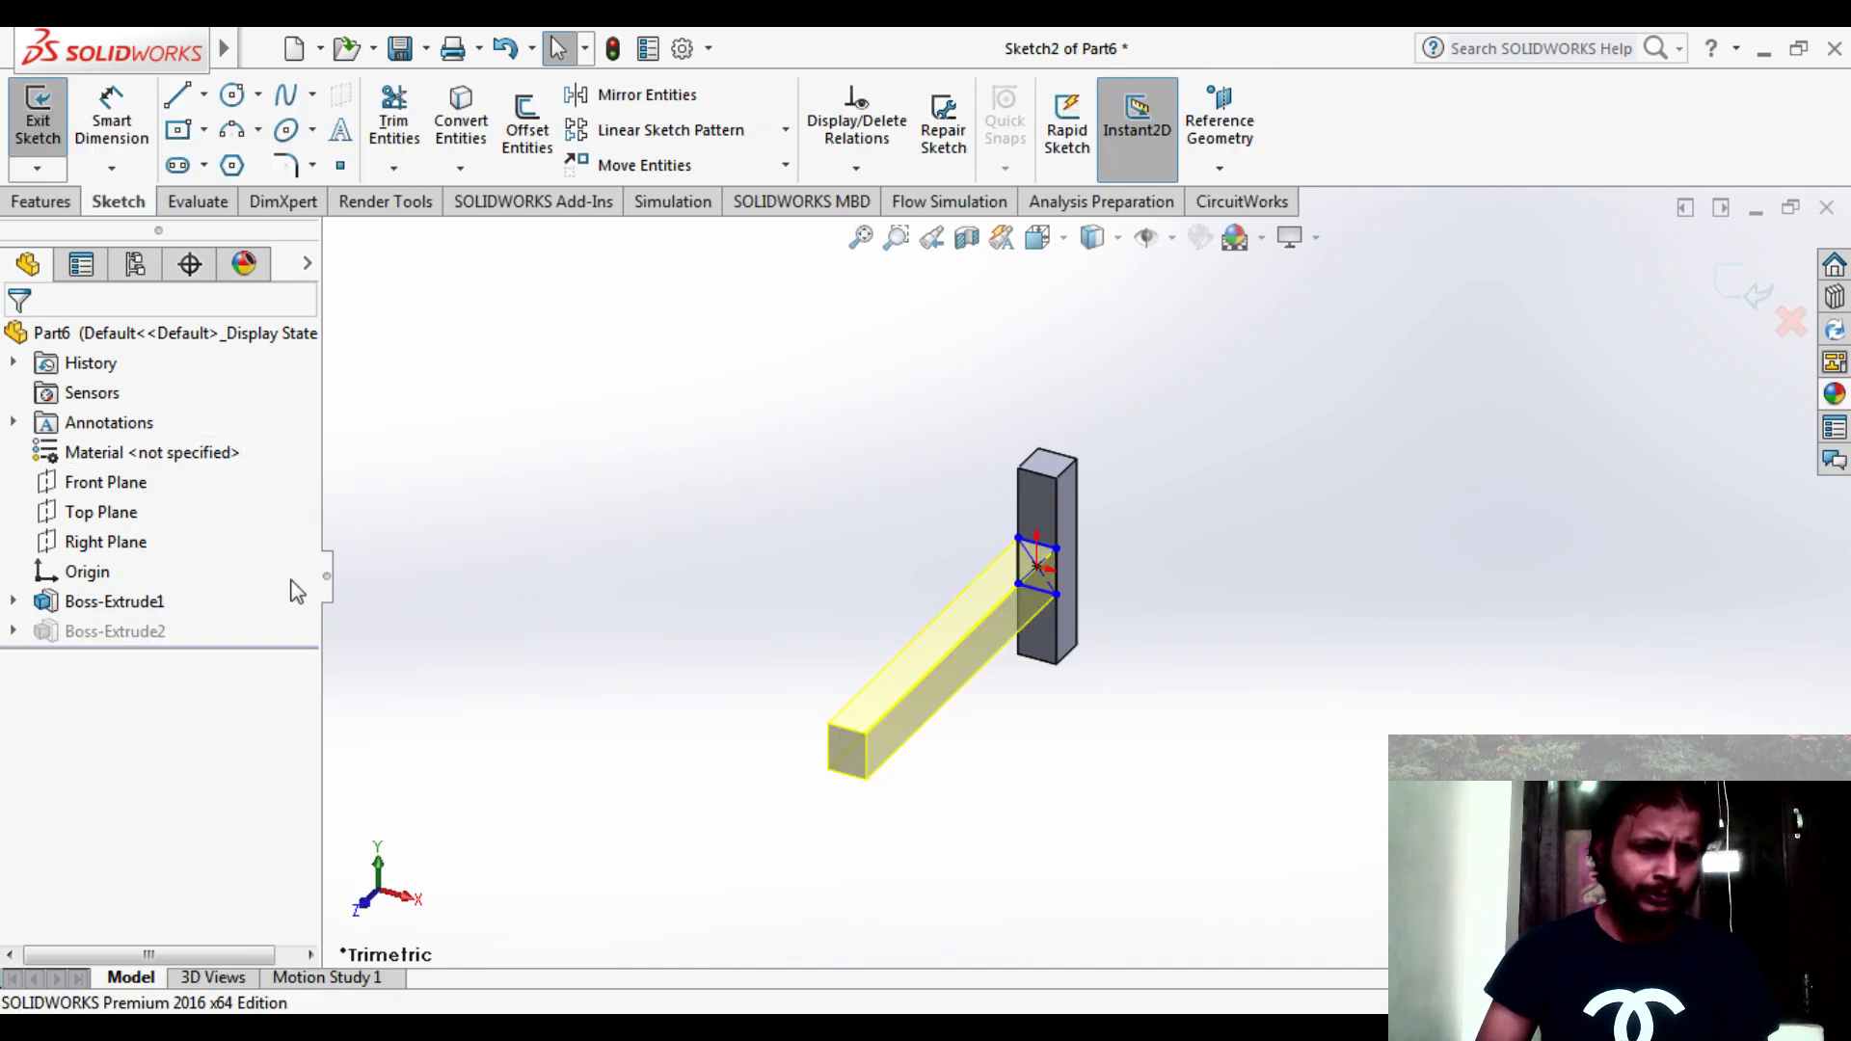
pyautogui.hotkey('ctrl', 'b')
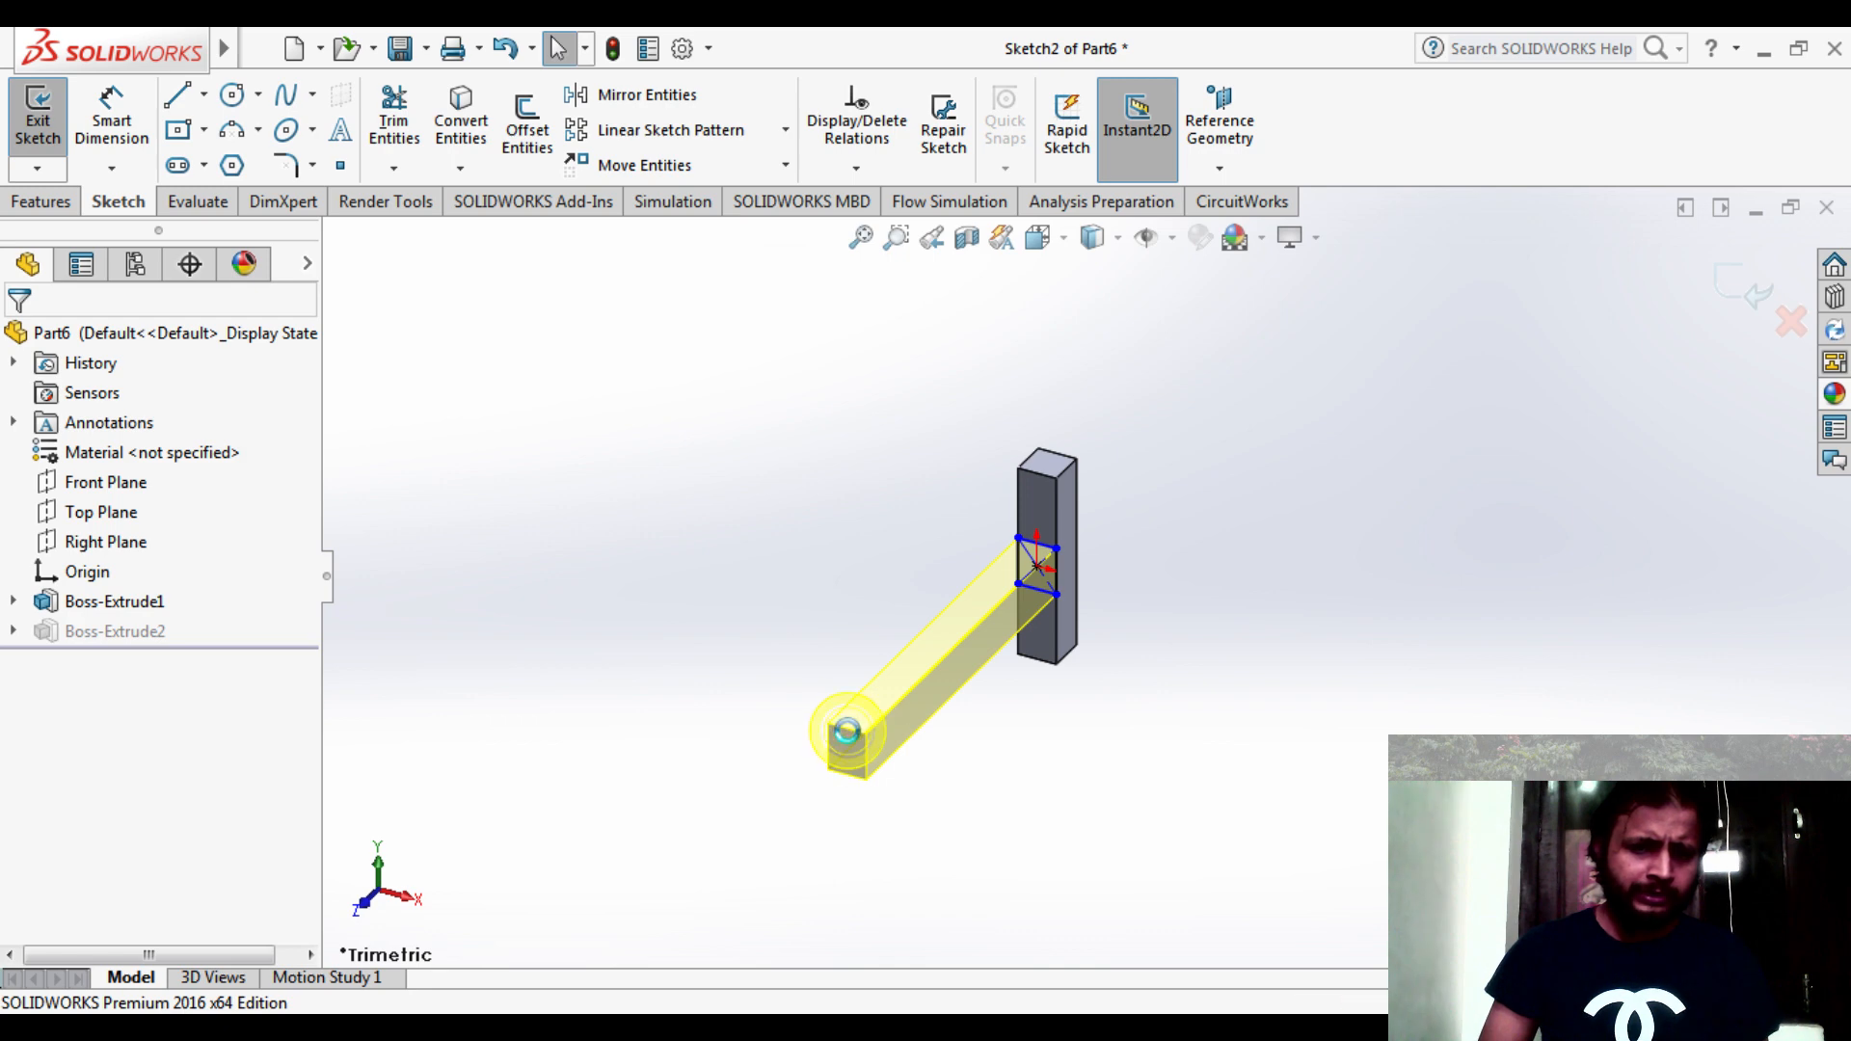
# - Create a new static simulation study for the T-shaped part
pyautogui.scroll(-2, 979, 756)
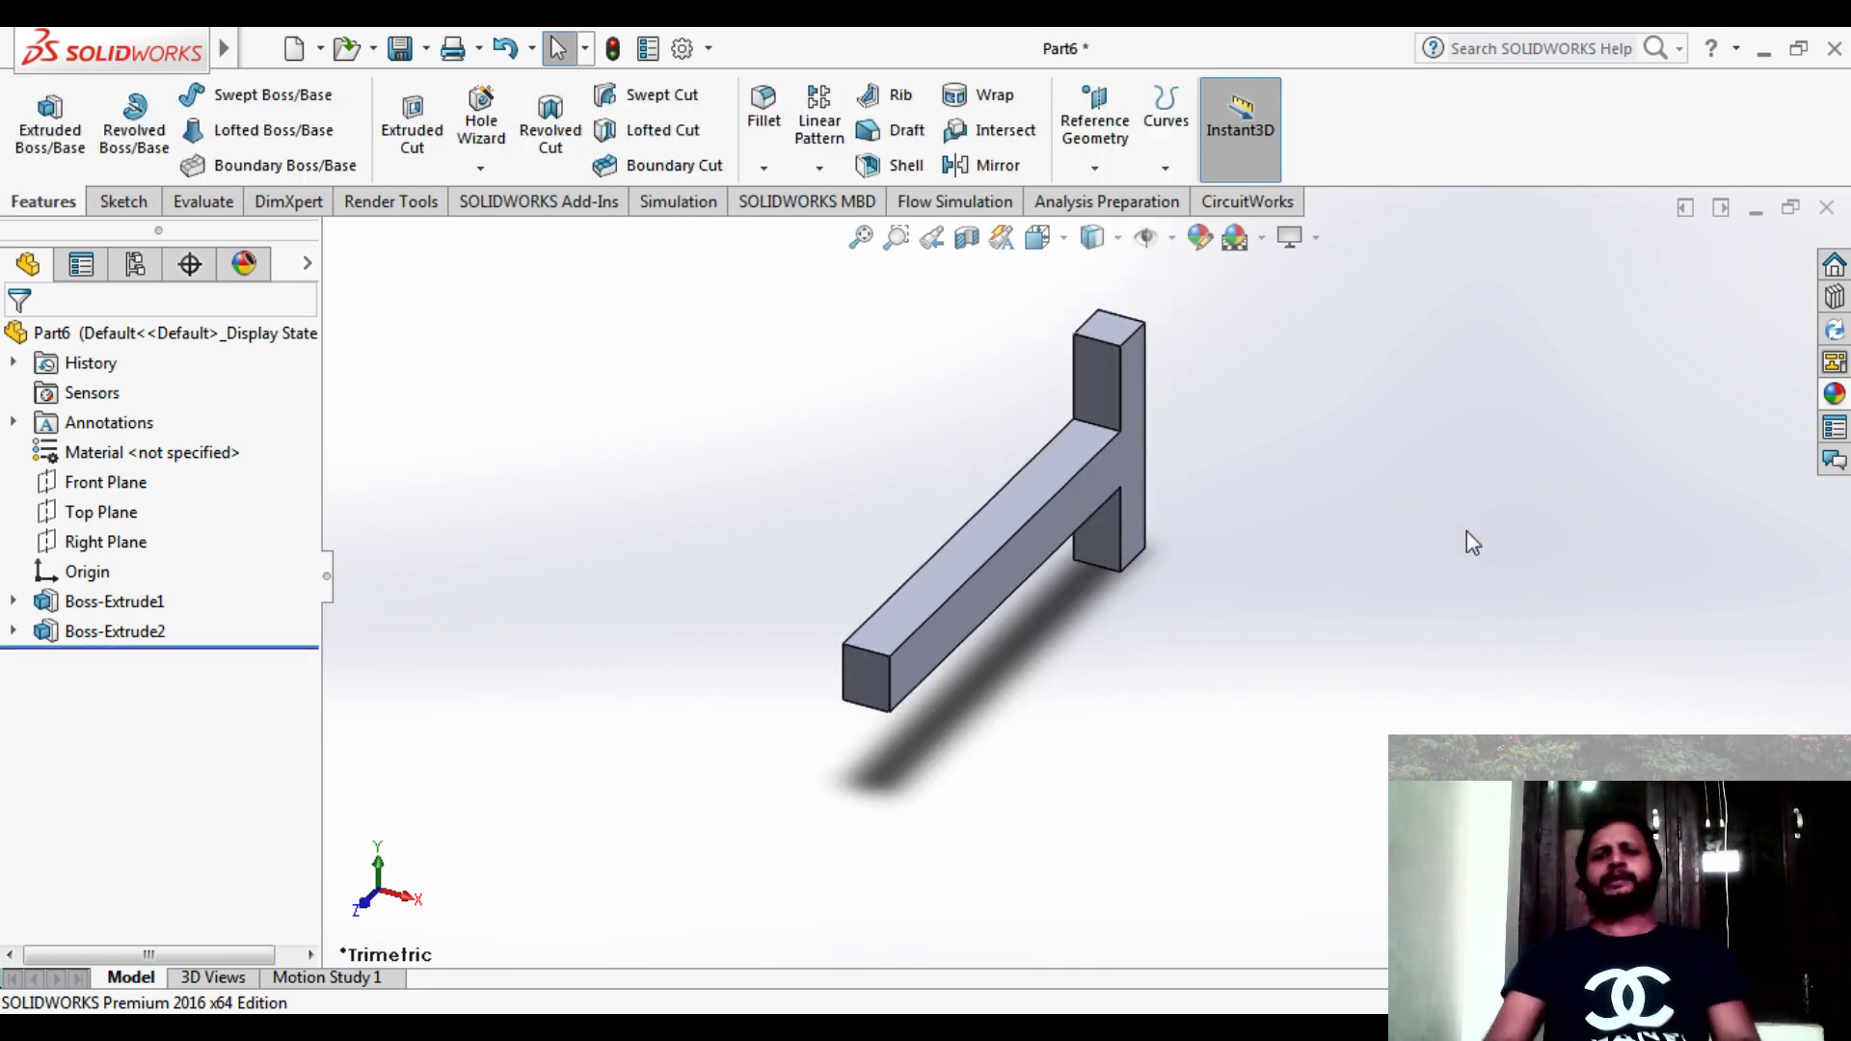
pyautogui.scroll(2, 1466, 531)
pyautogui.moveTo(1383, 555)
pyautogui.mouseDown(button='middle')
pyautogui.moveTo(1317, 574)
pyautogui.moveTo(1404, 575)
pyautogui.moveTo(1364, 573)
pyautogui.mouseUp(button='middle')
pyautogui.scroll(-3, 1227, 558)
pyautogui.scroll(2, 1227, 555)
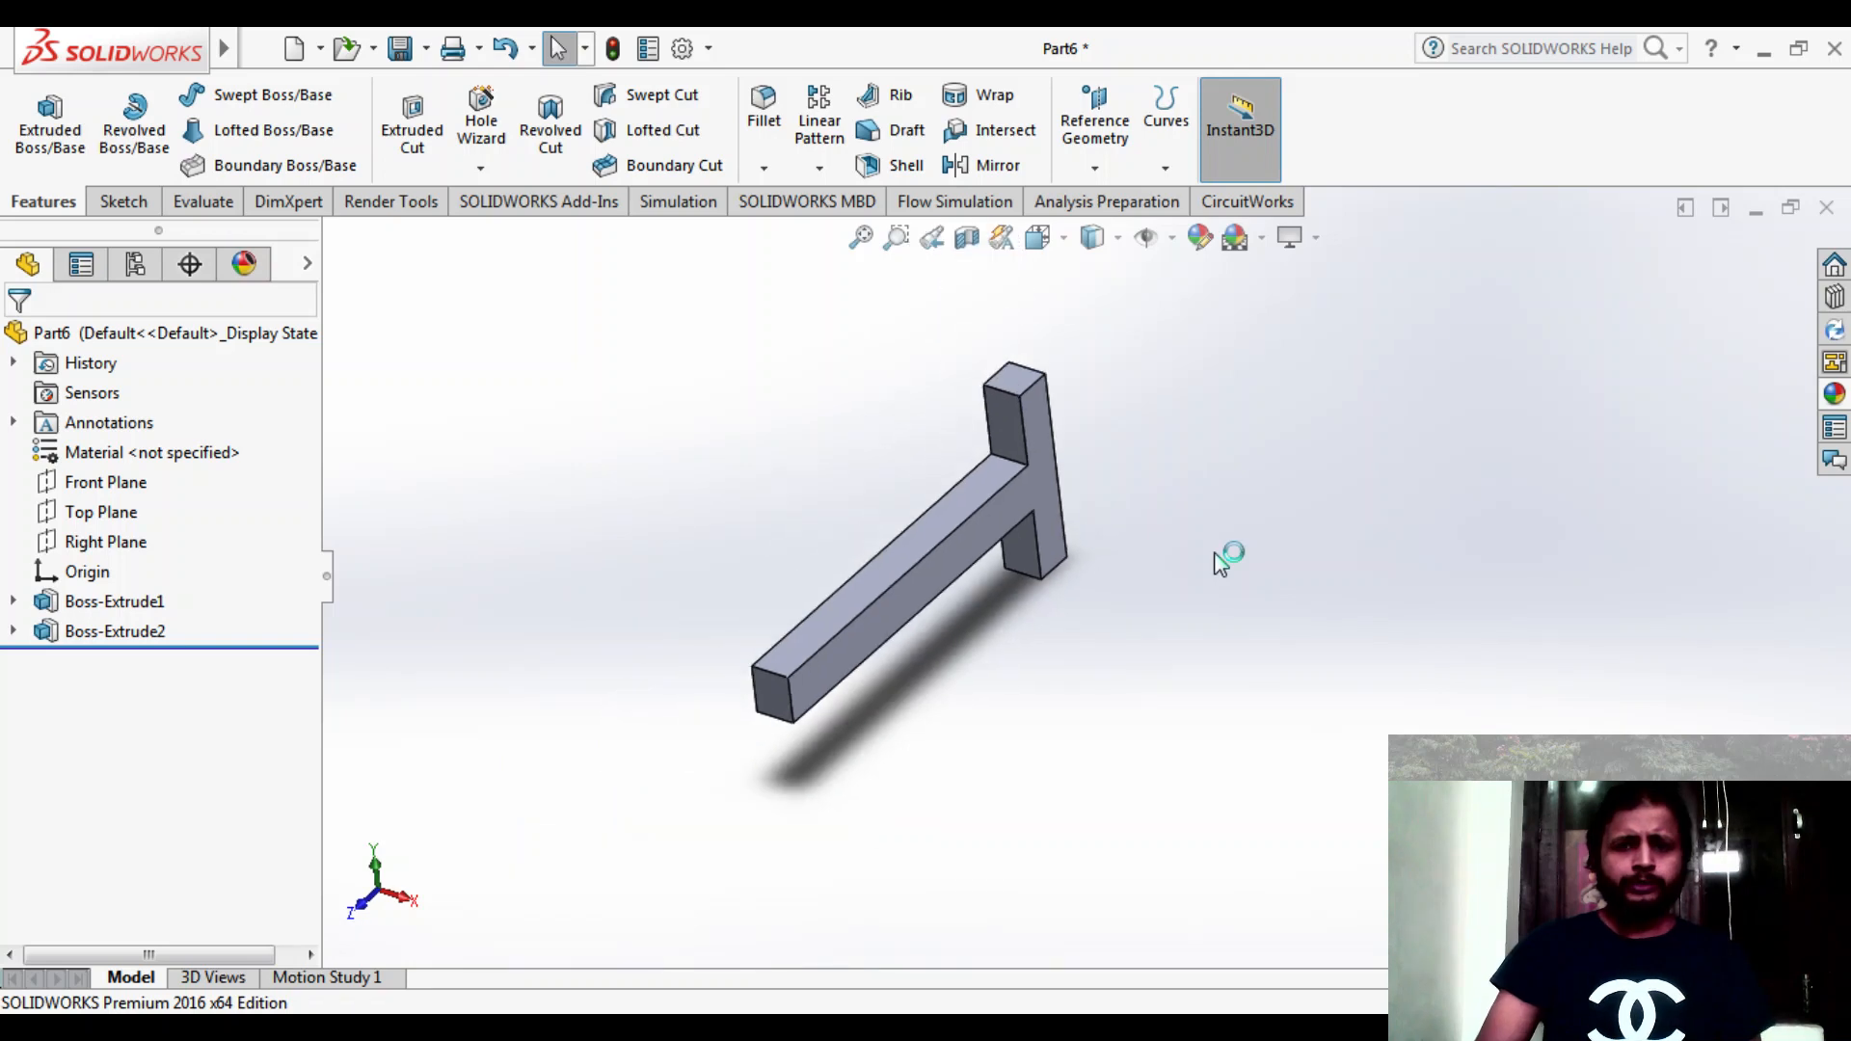
pyautogui.scroll(-1, 983, 440)
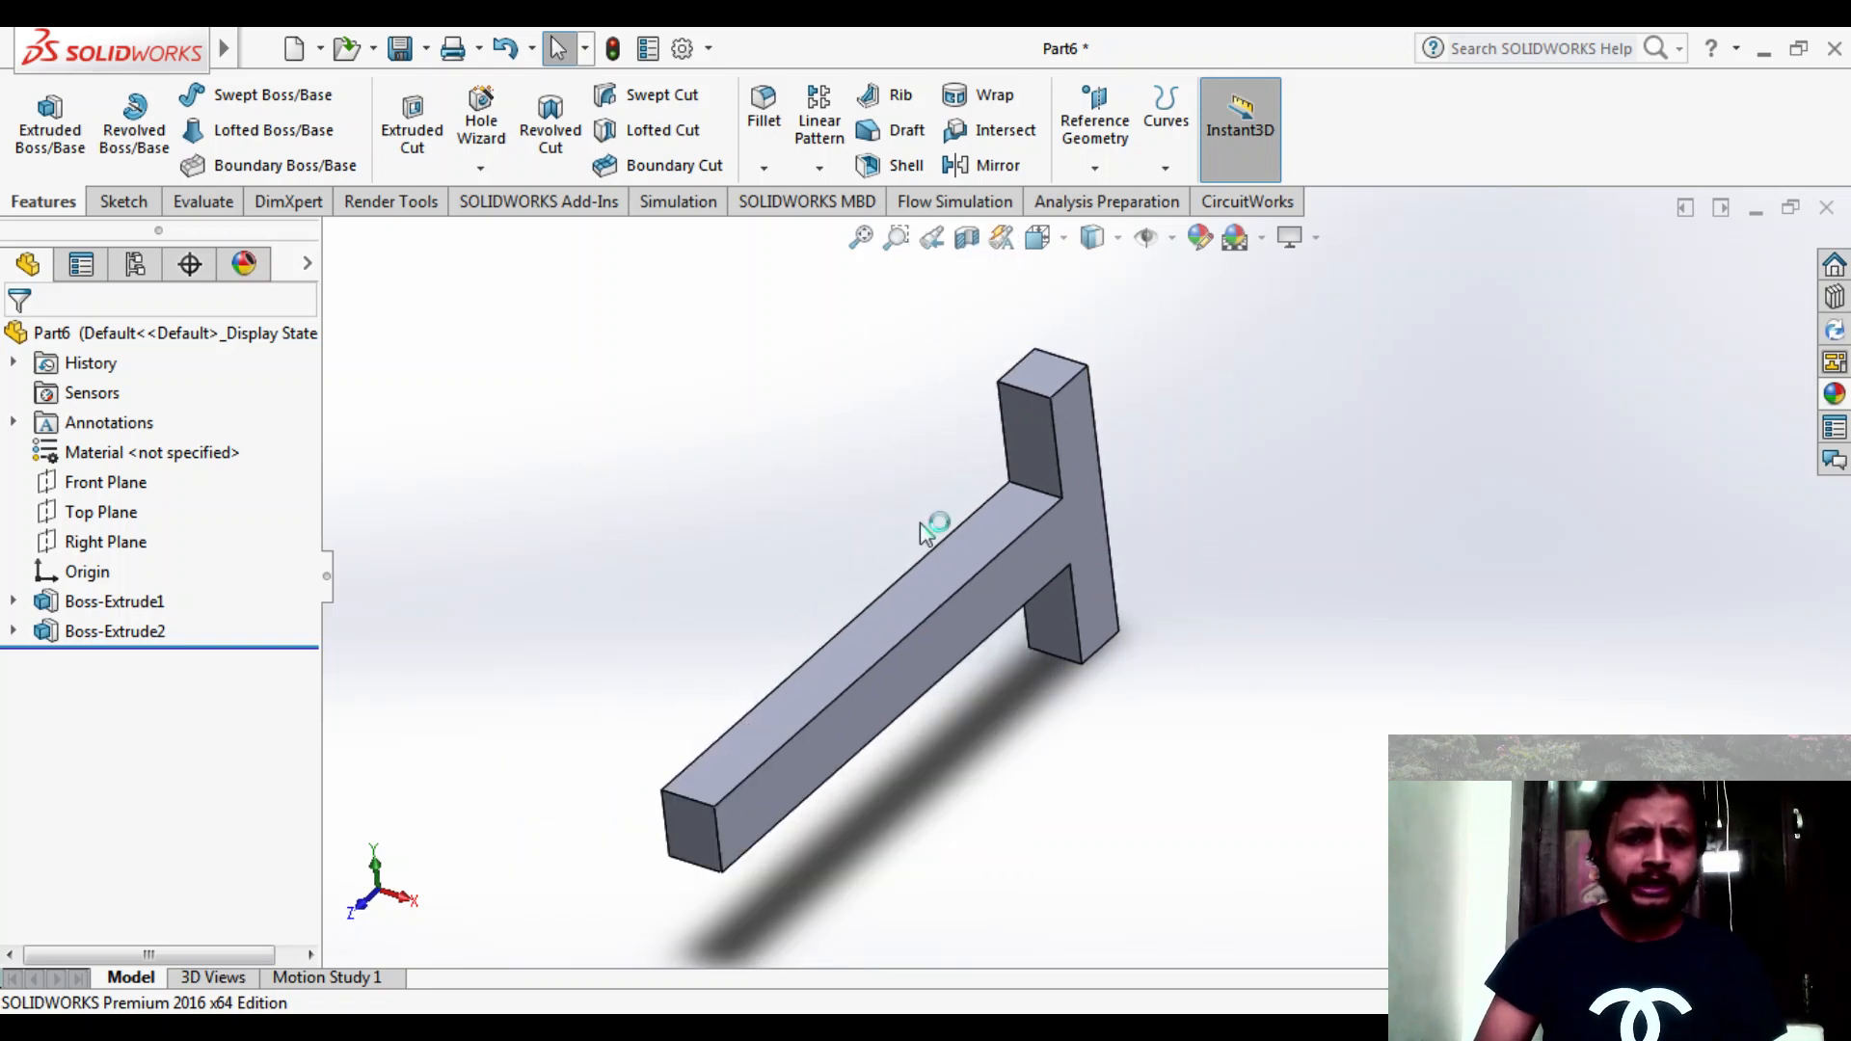
pyautogui.click(711, 201)
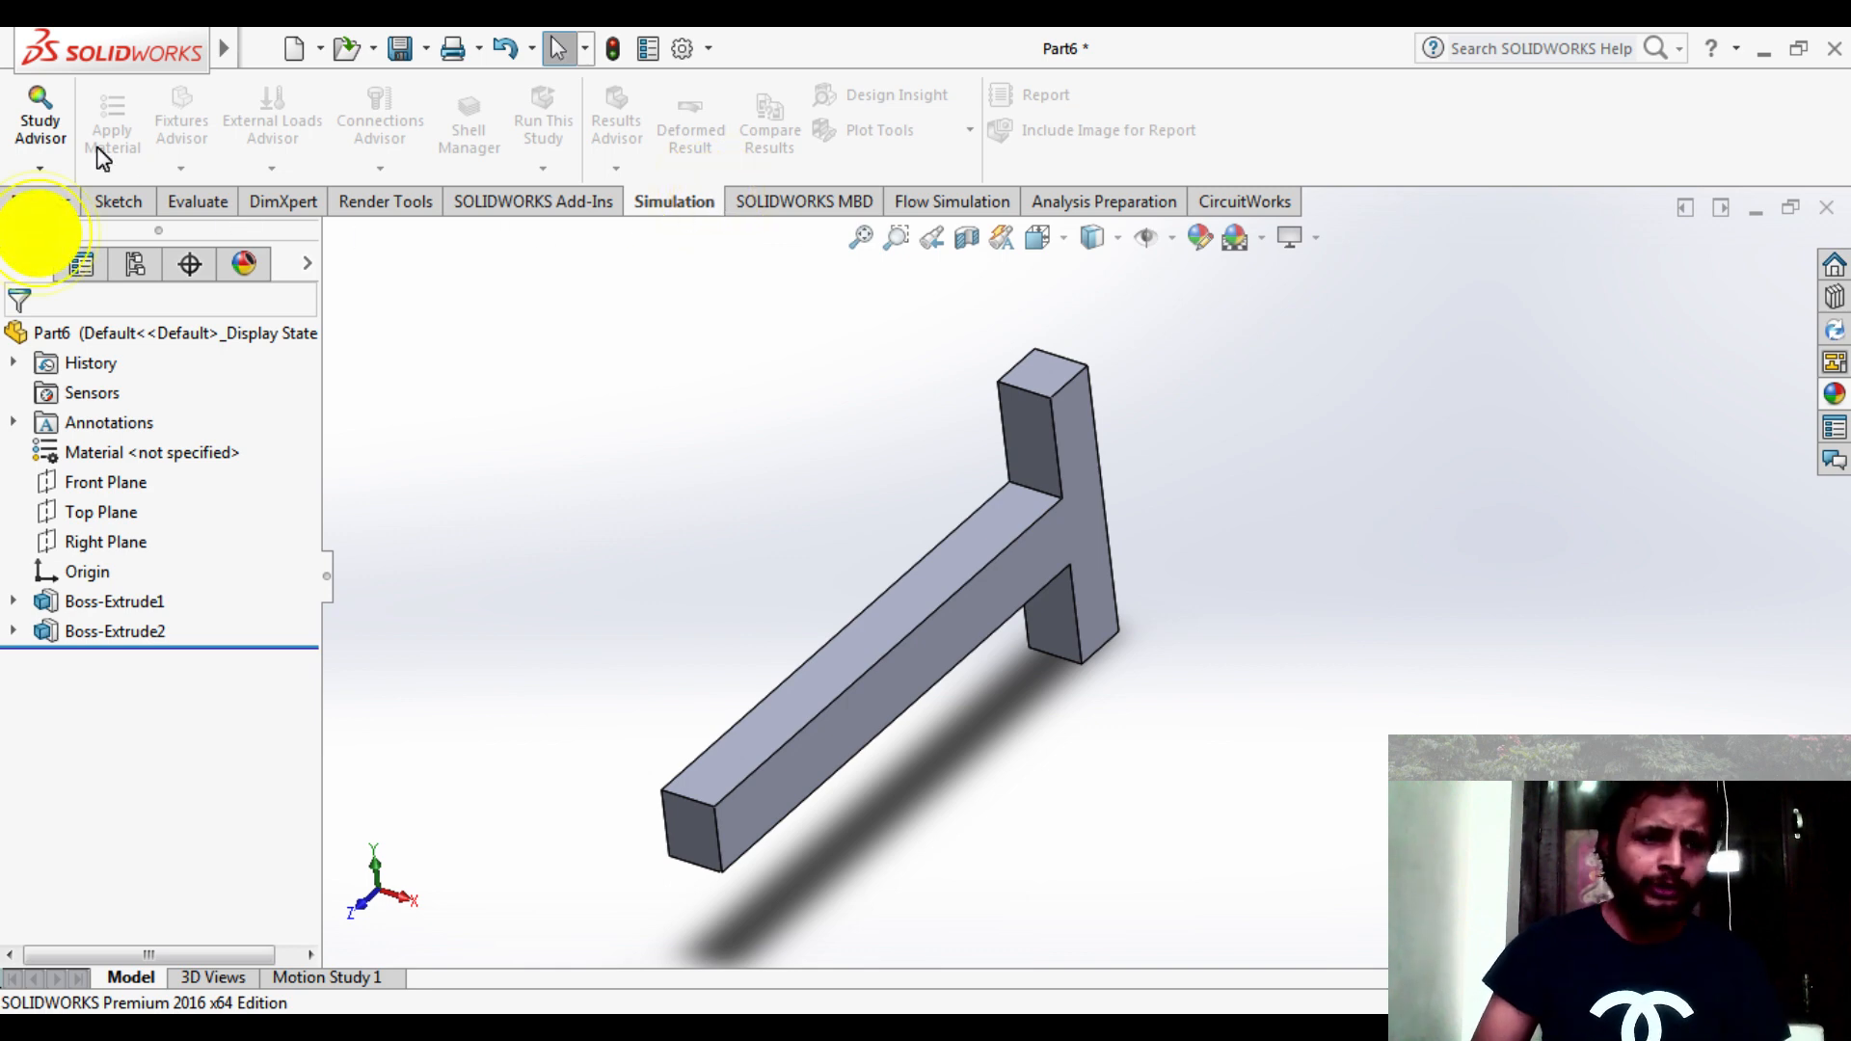
pyautogui.click(39, 168)
pyautogui.click(38, 234)
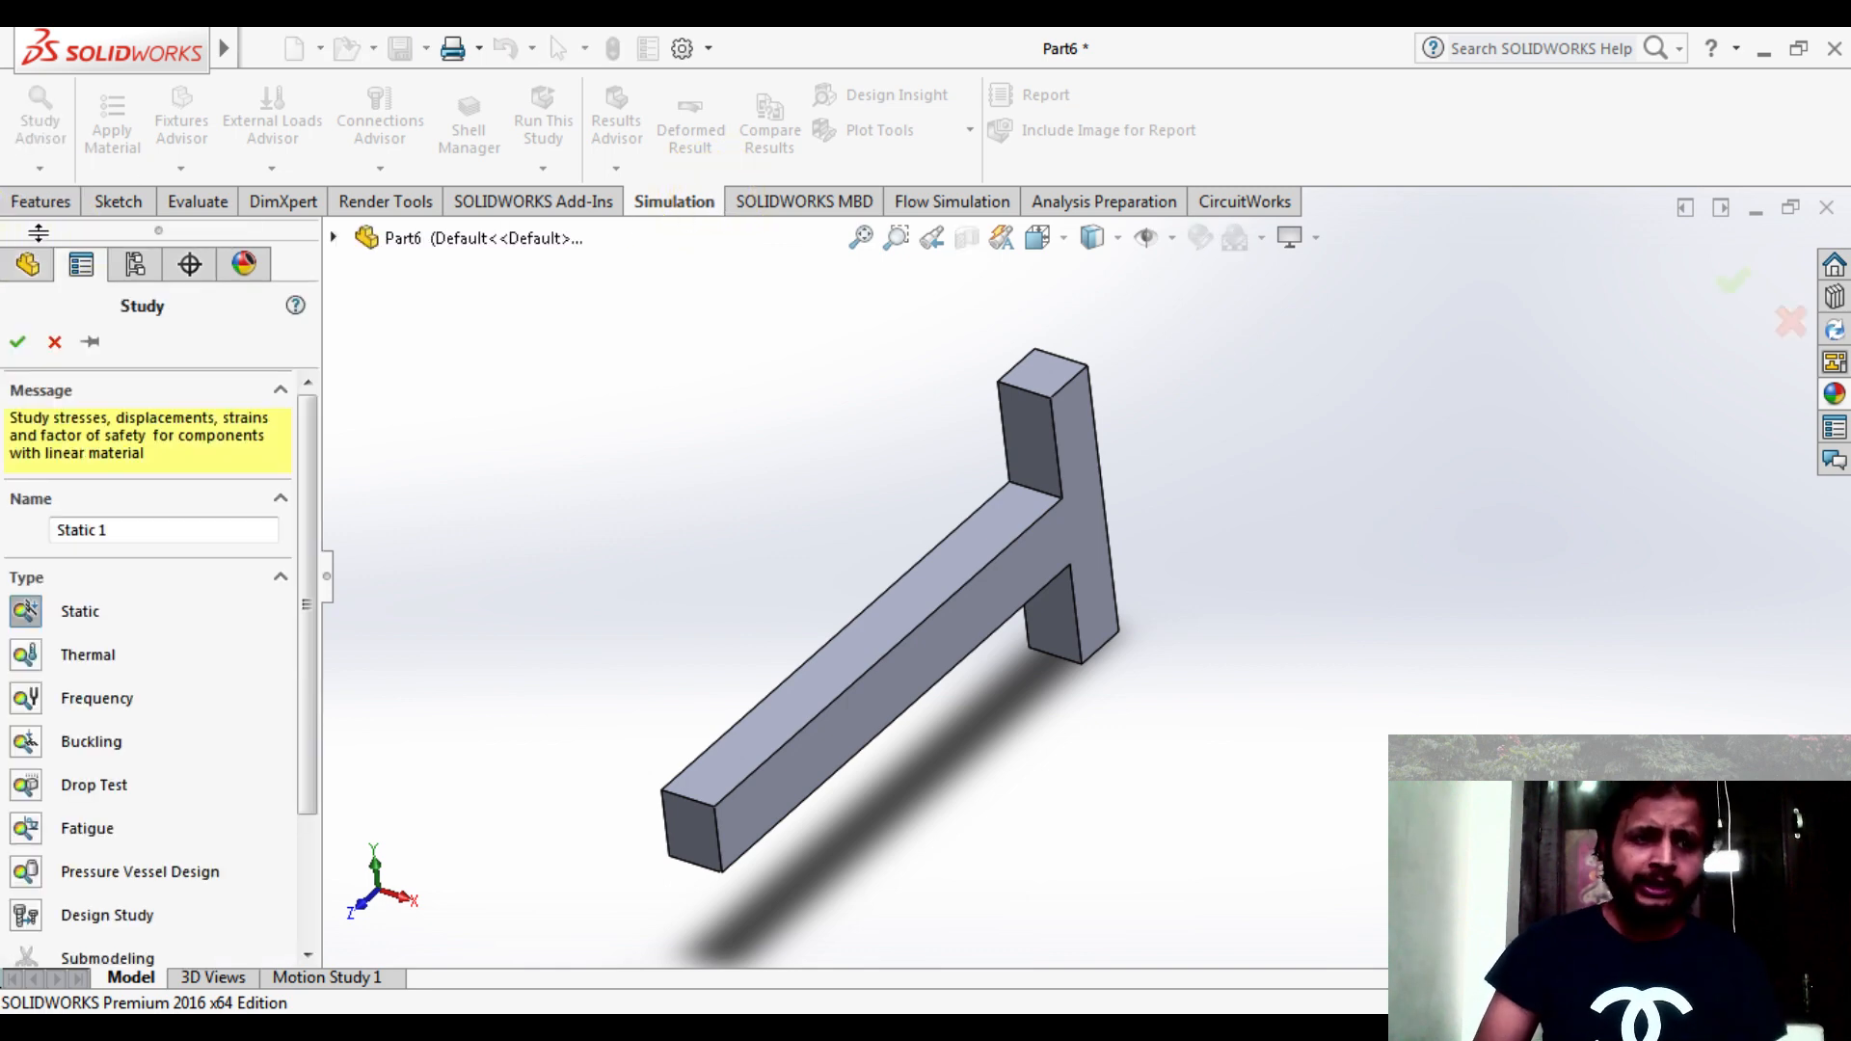
pyautogui.click(15, 345)
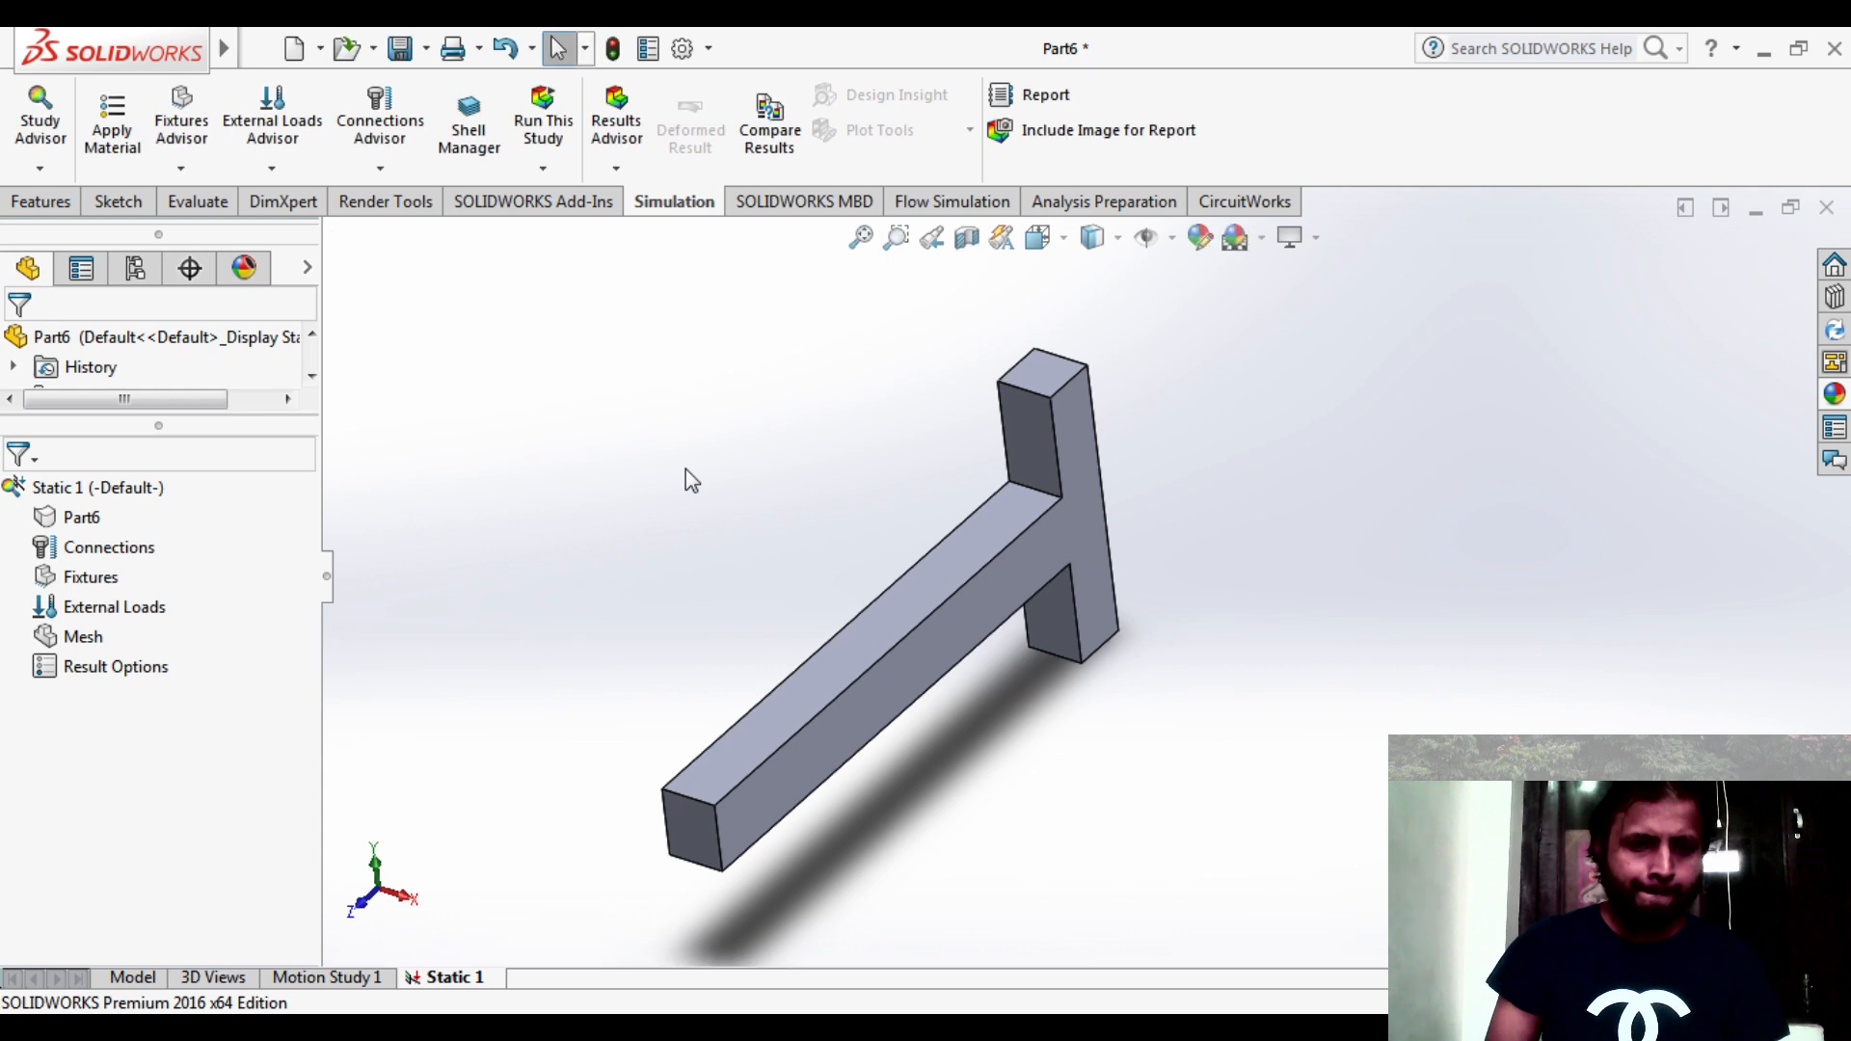
# - Apply the material AISI 4130 Steel, annealed at 865C to the part in the study
pyautogui.click(124, 137)
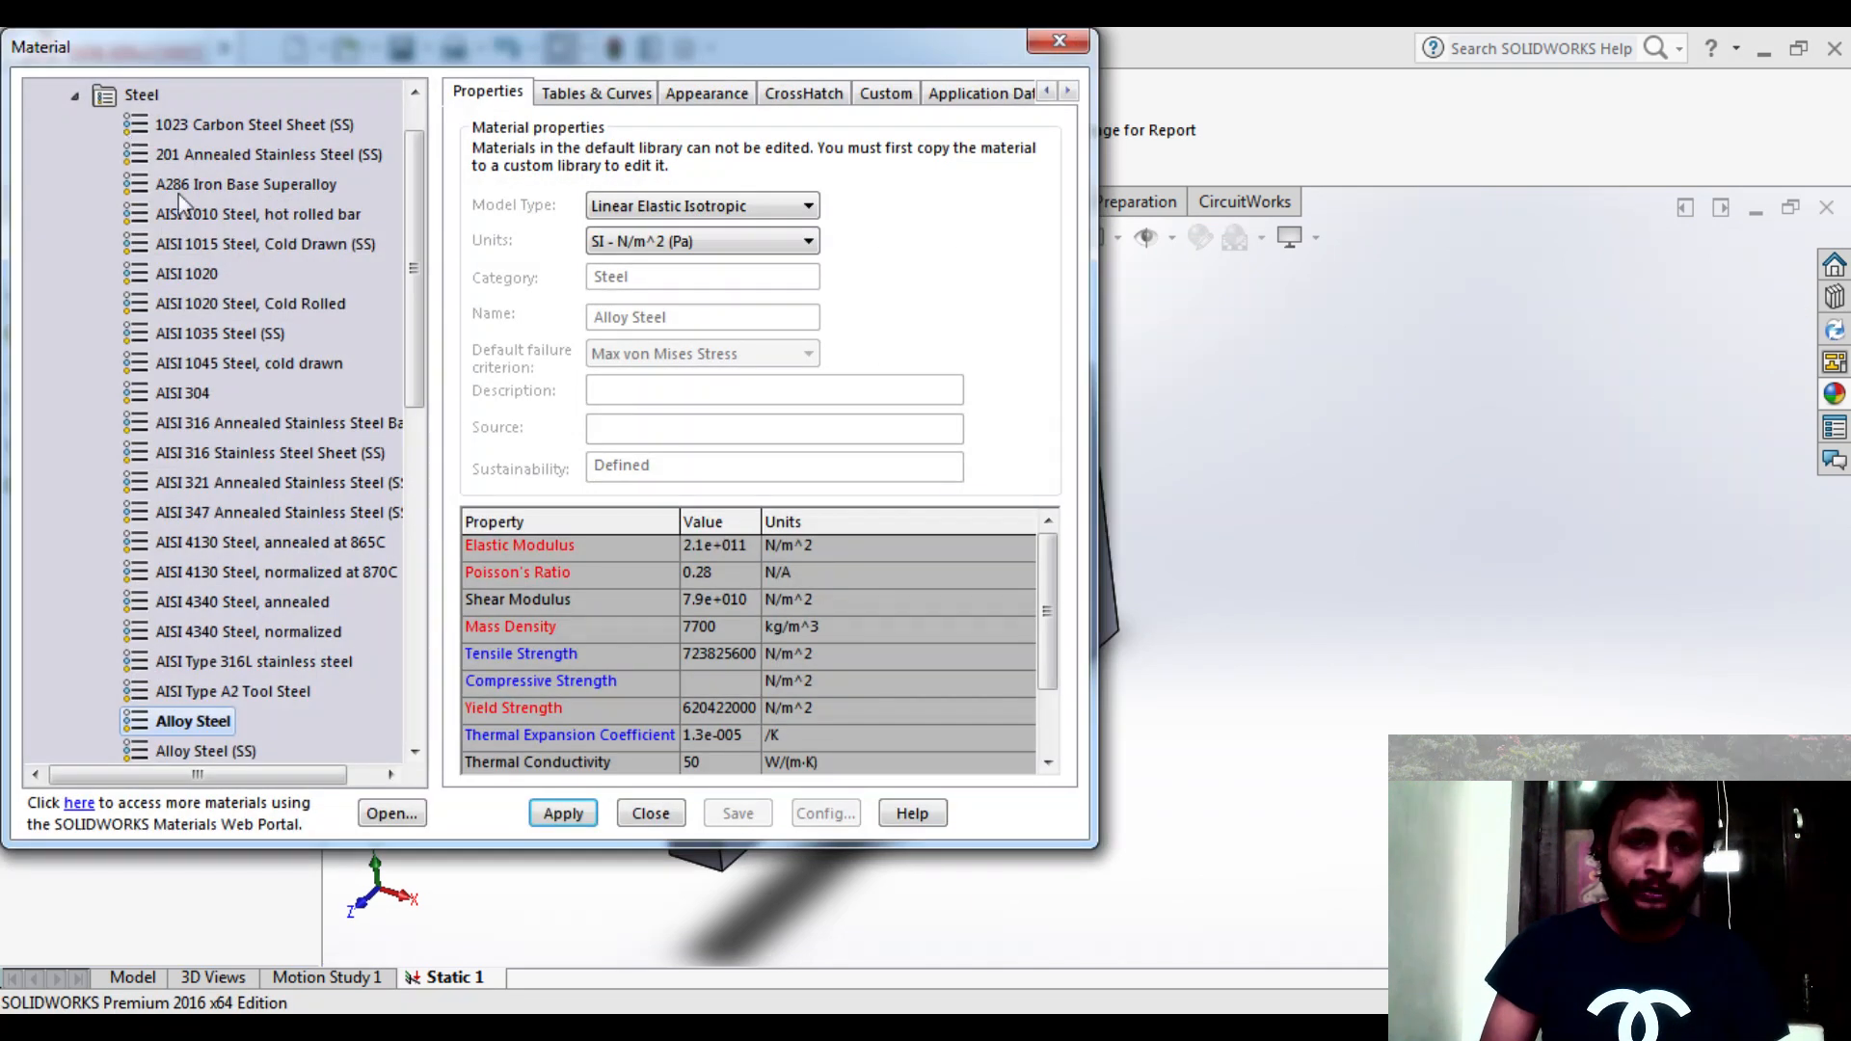
pyautogui.click(235, 542)
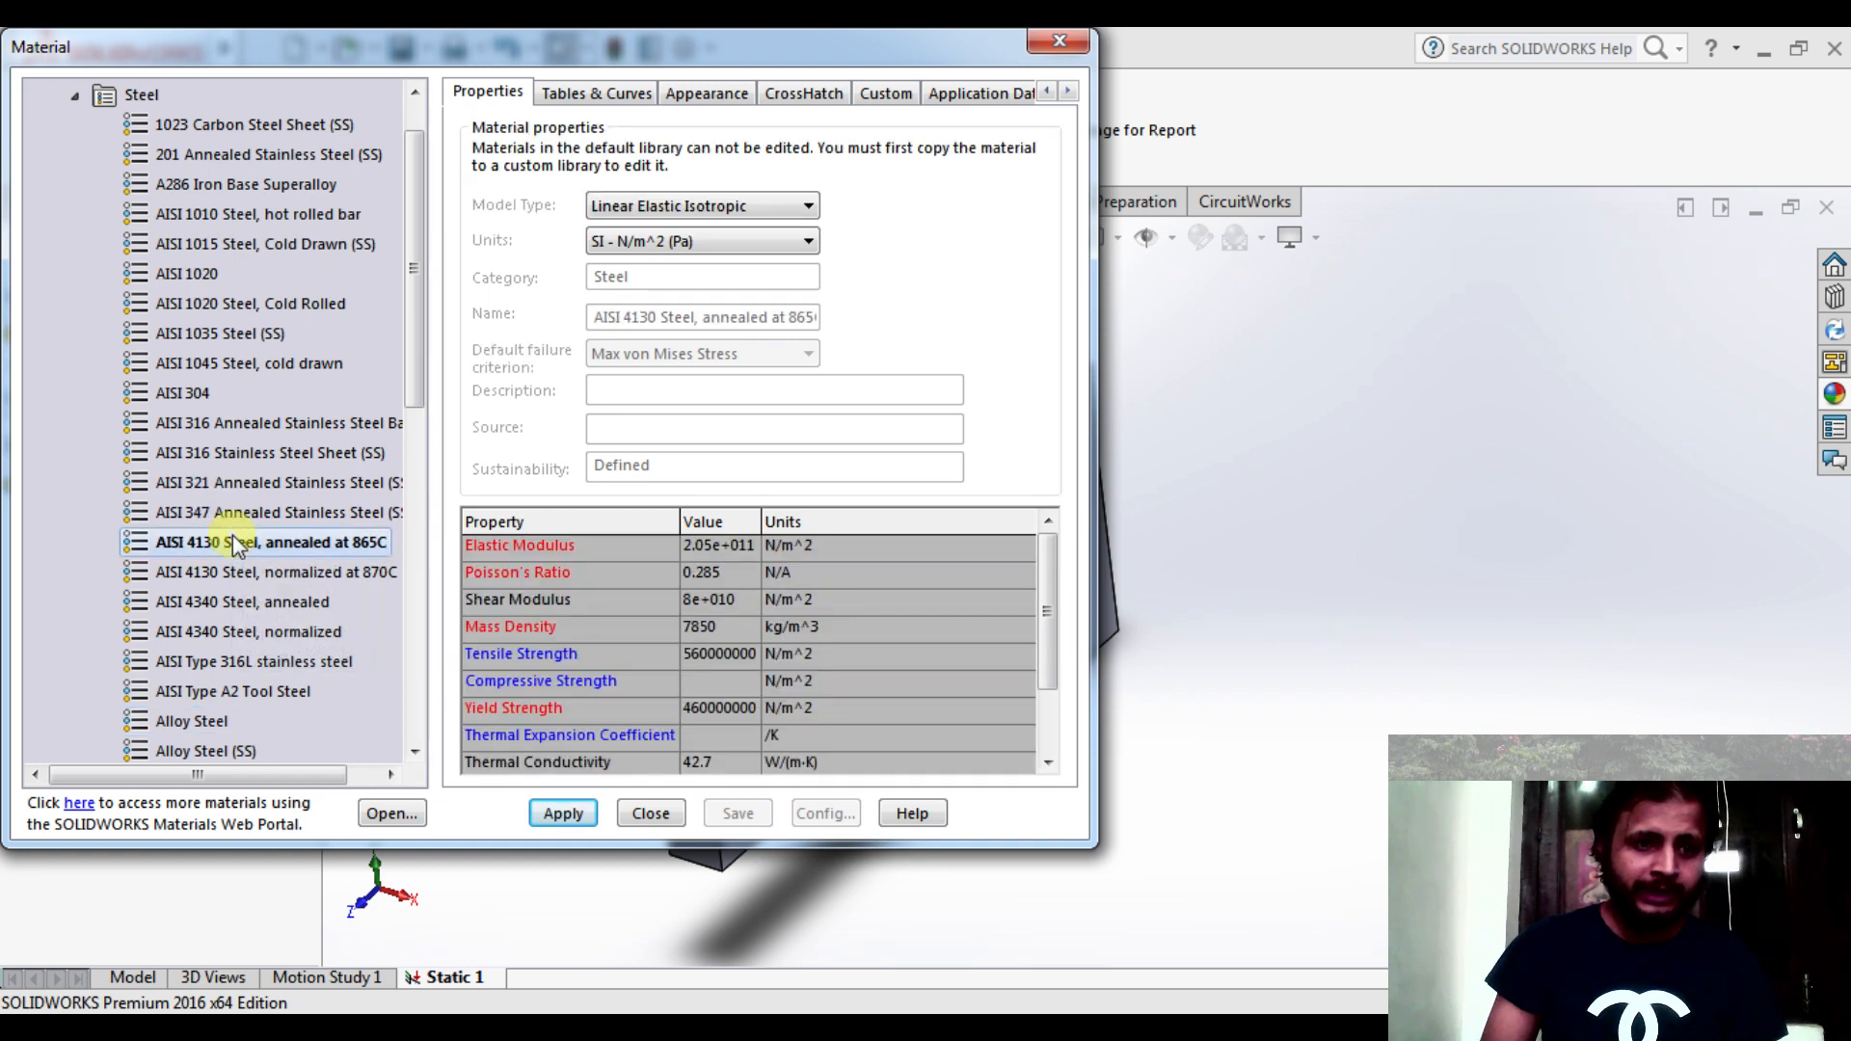
pyautogui.click(631, 815)
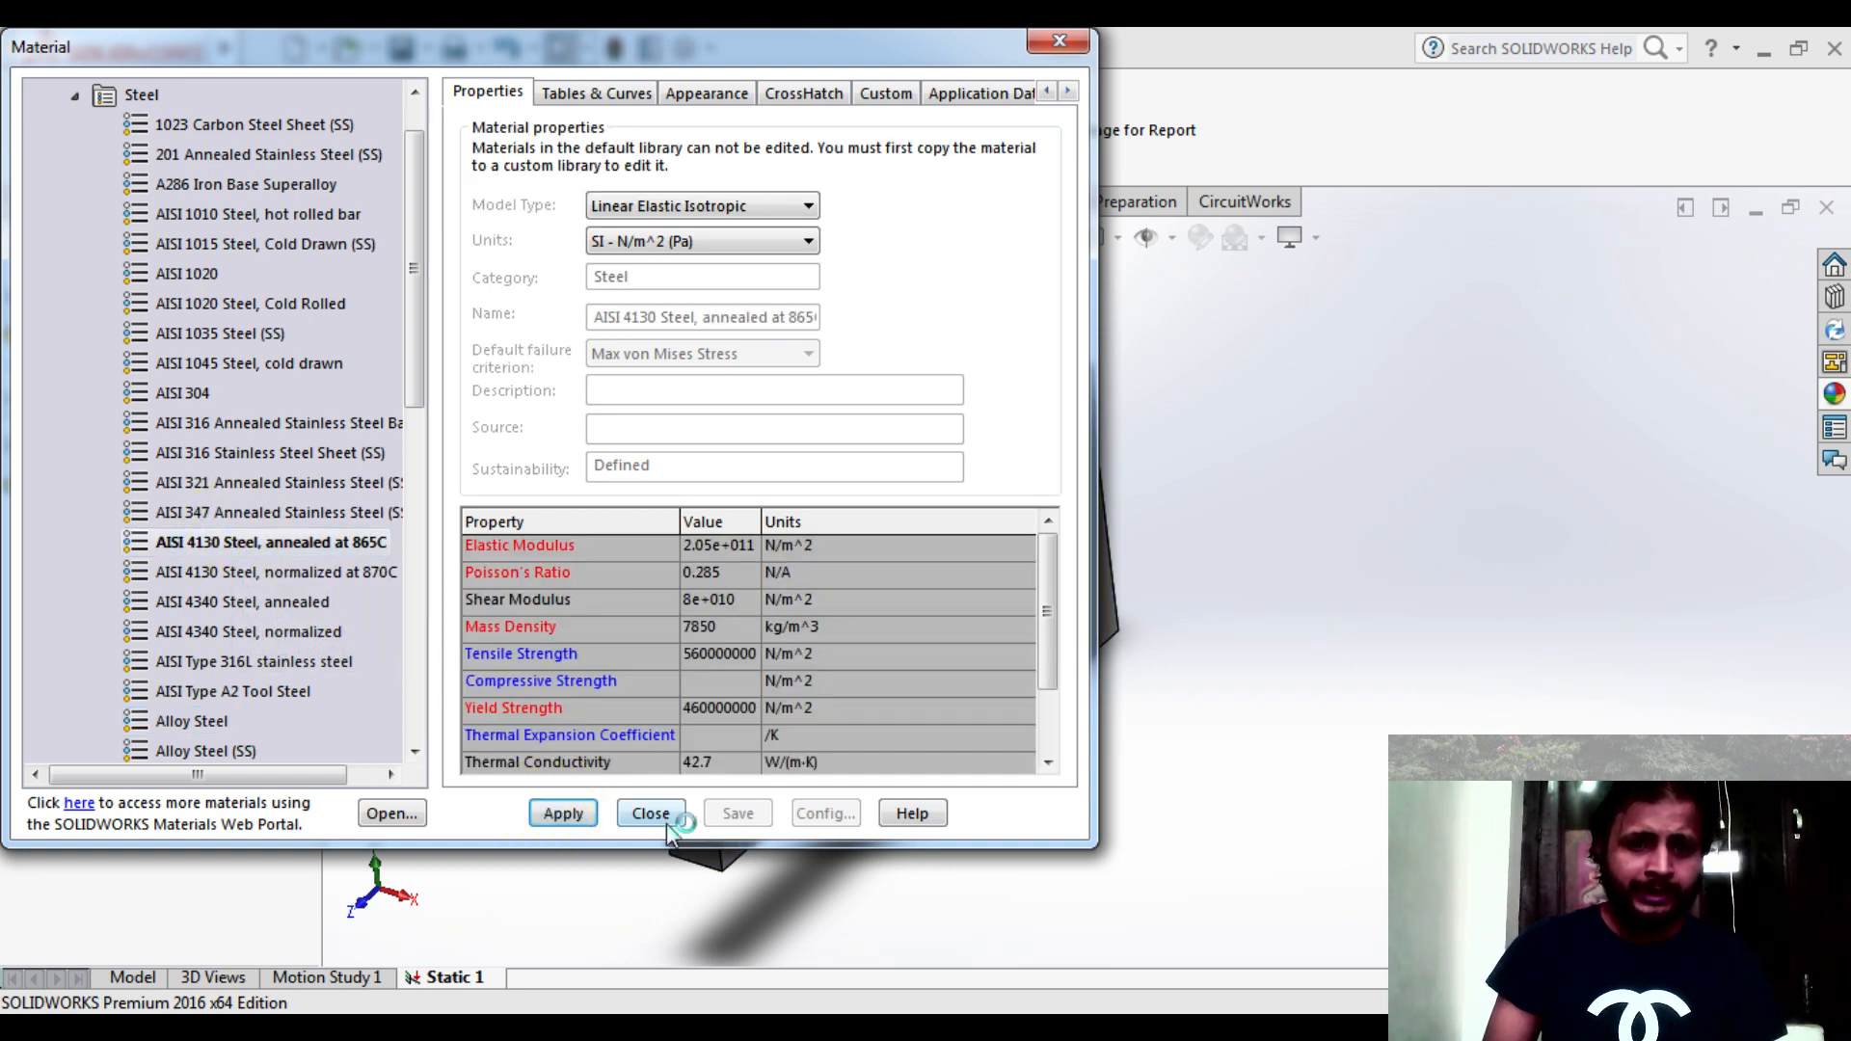
# - Apply a Fixed Geometry fixture to the four bottom edges of the vertical block
pyautogui.scroll(2, 901, 723)
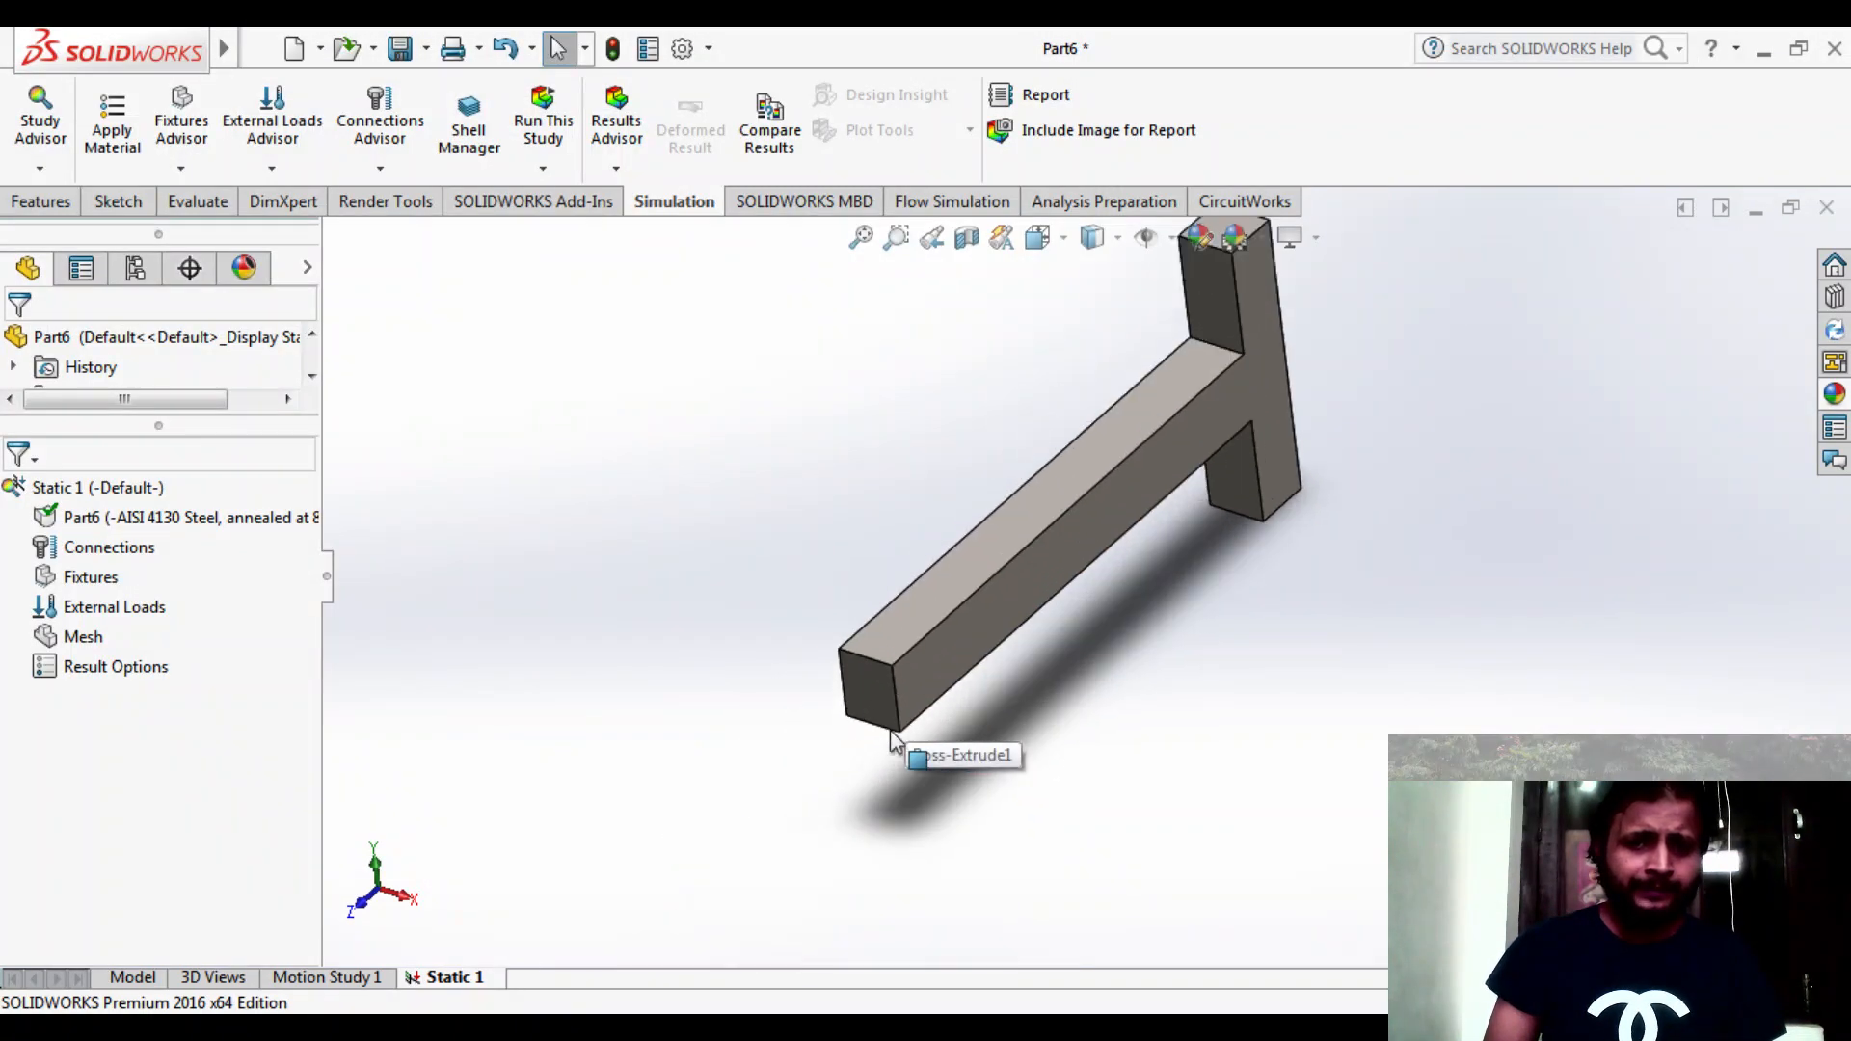
pyautogui.scroll(-2, 1273, 486)
pyautogui.scroll(2, 1270, 484)
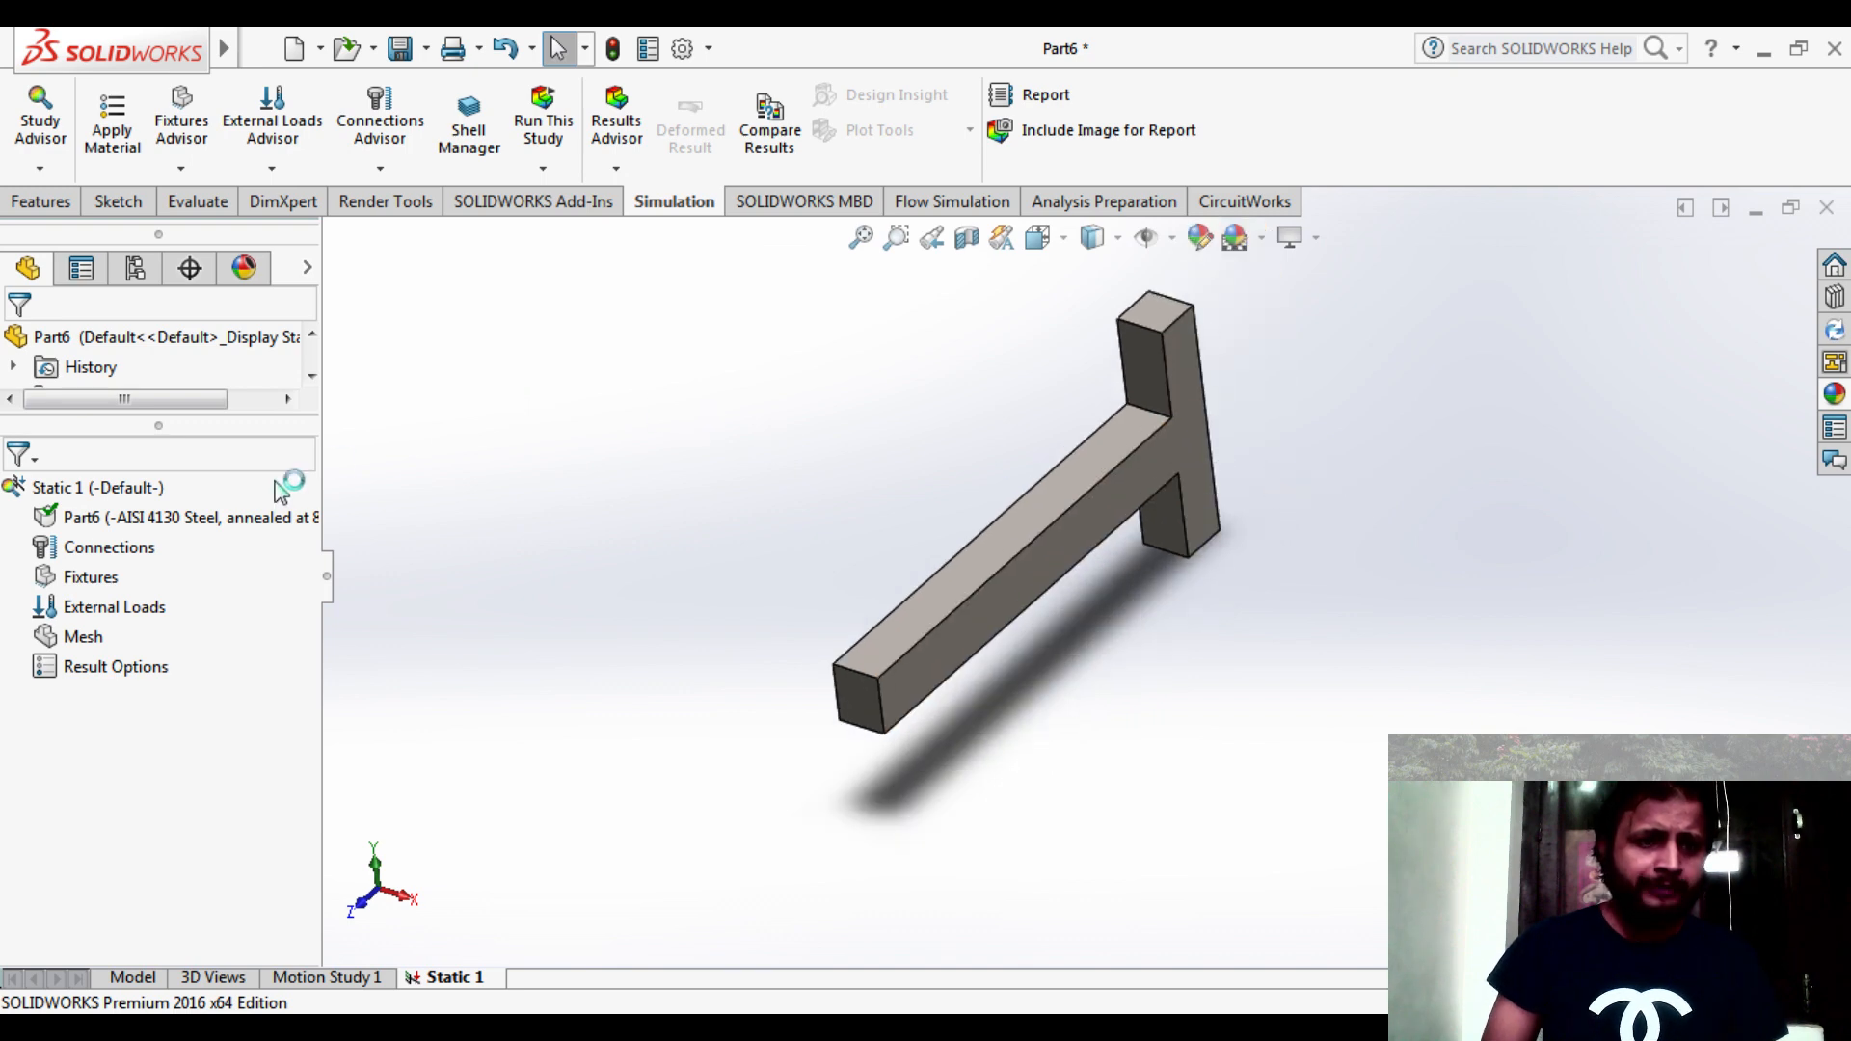
pyautogui.rightClick(103, 580)
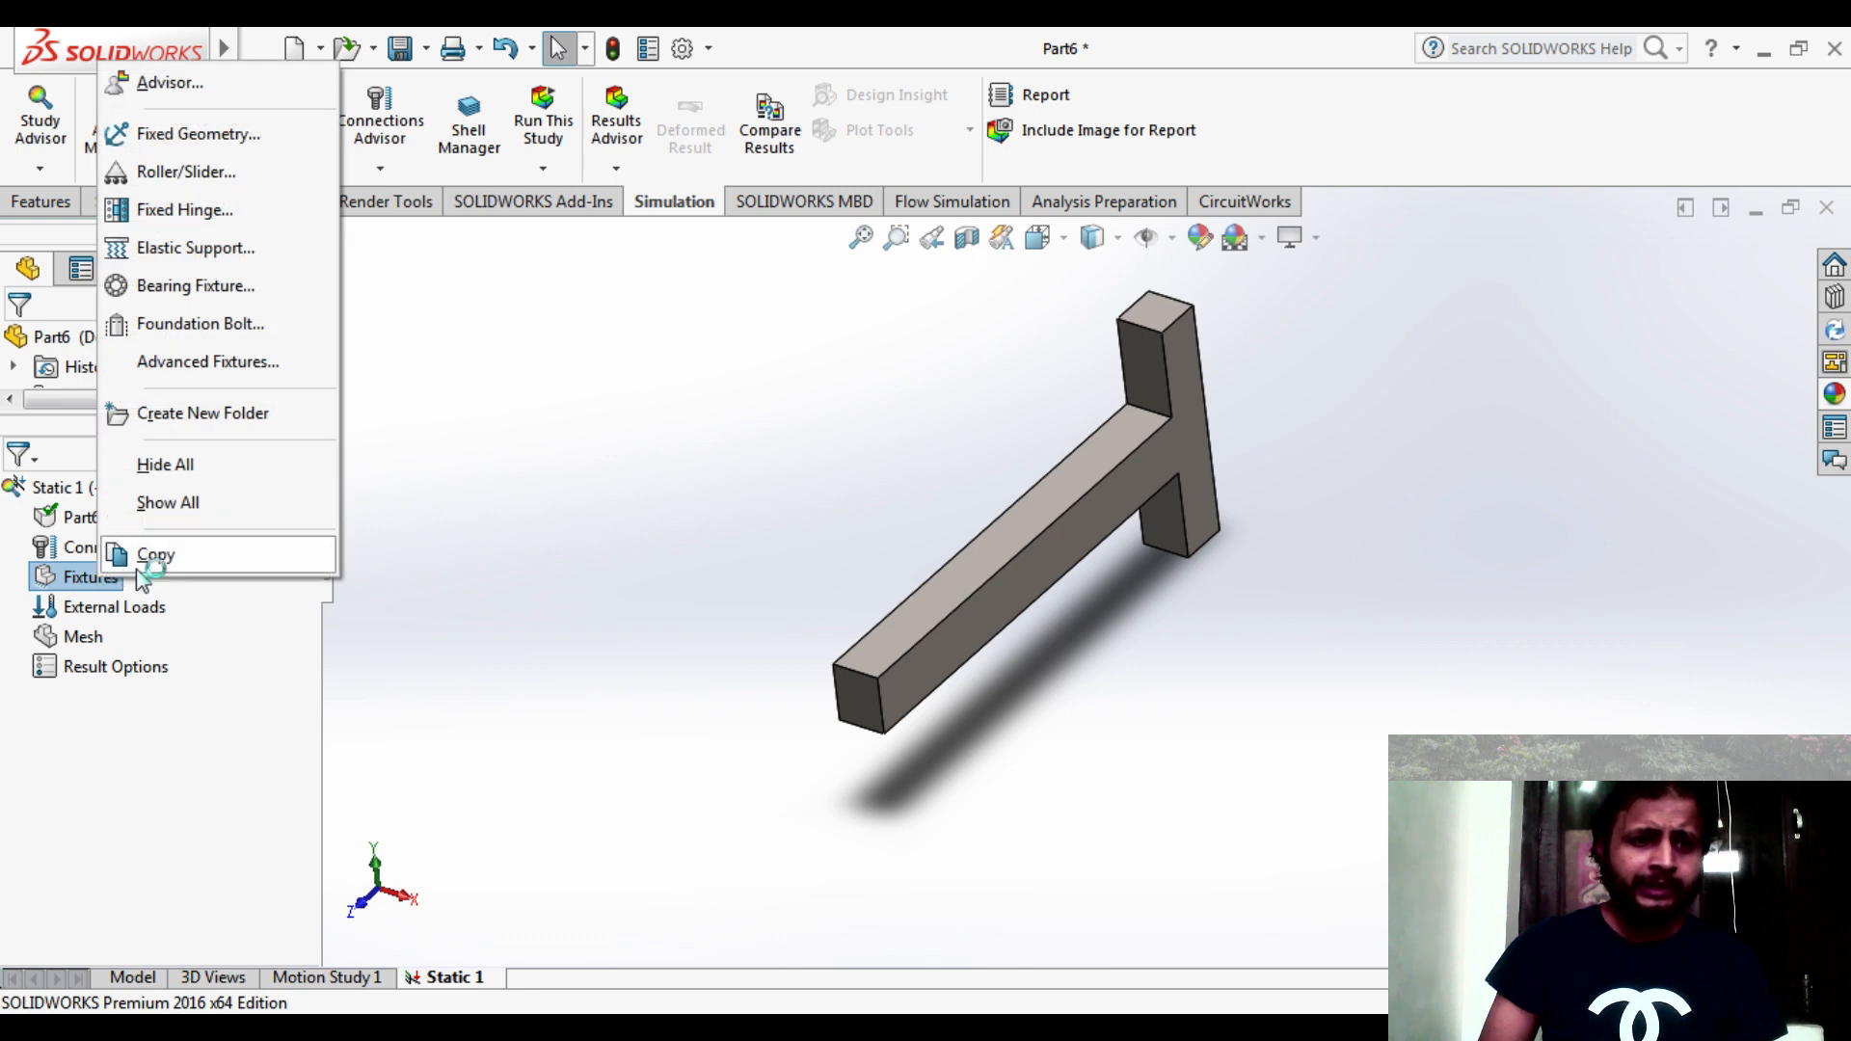
pyautogui.click(199, 135)
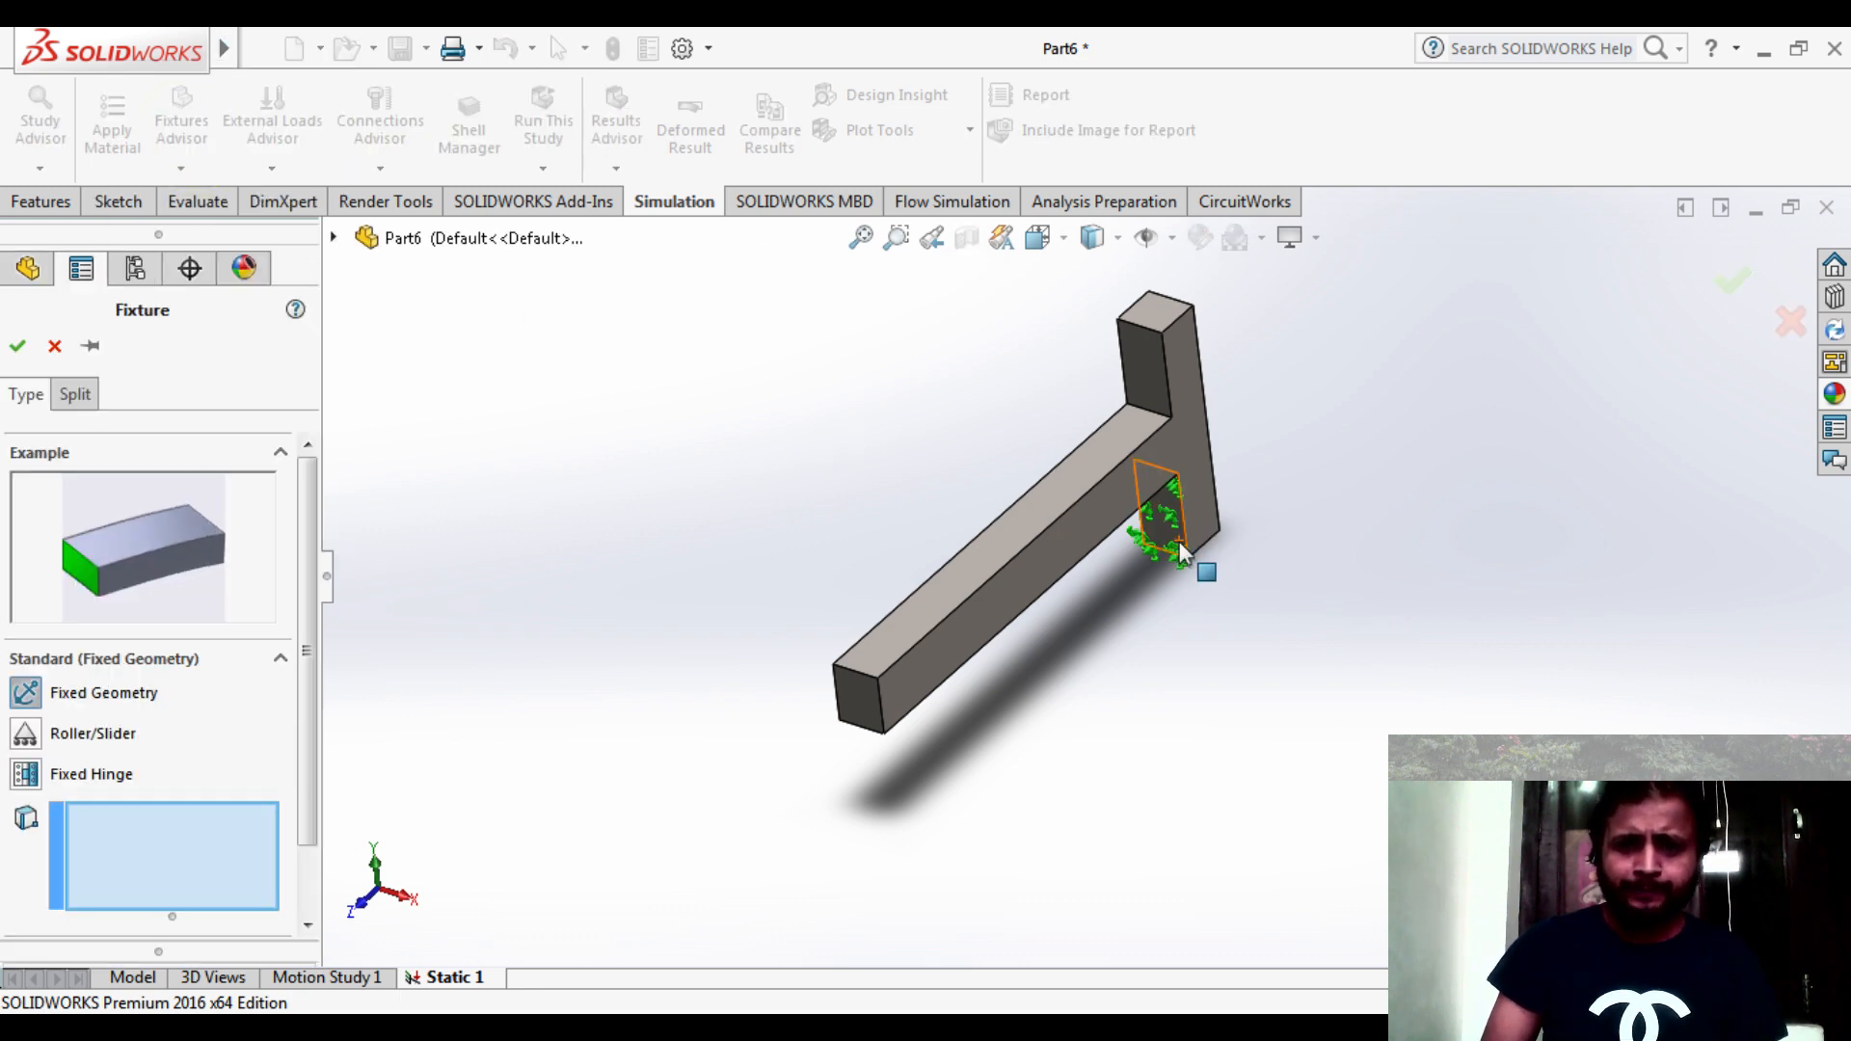
pyautogui.scroll(-4, 1205, 561)
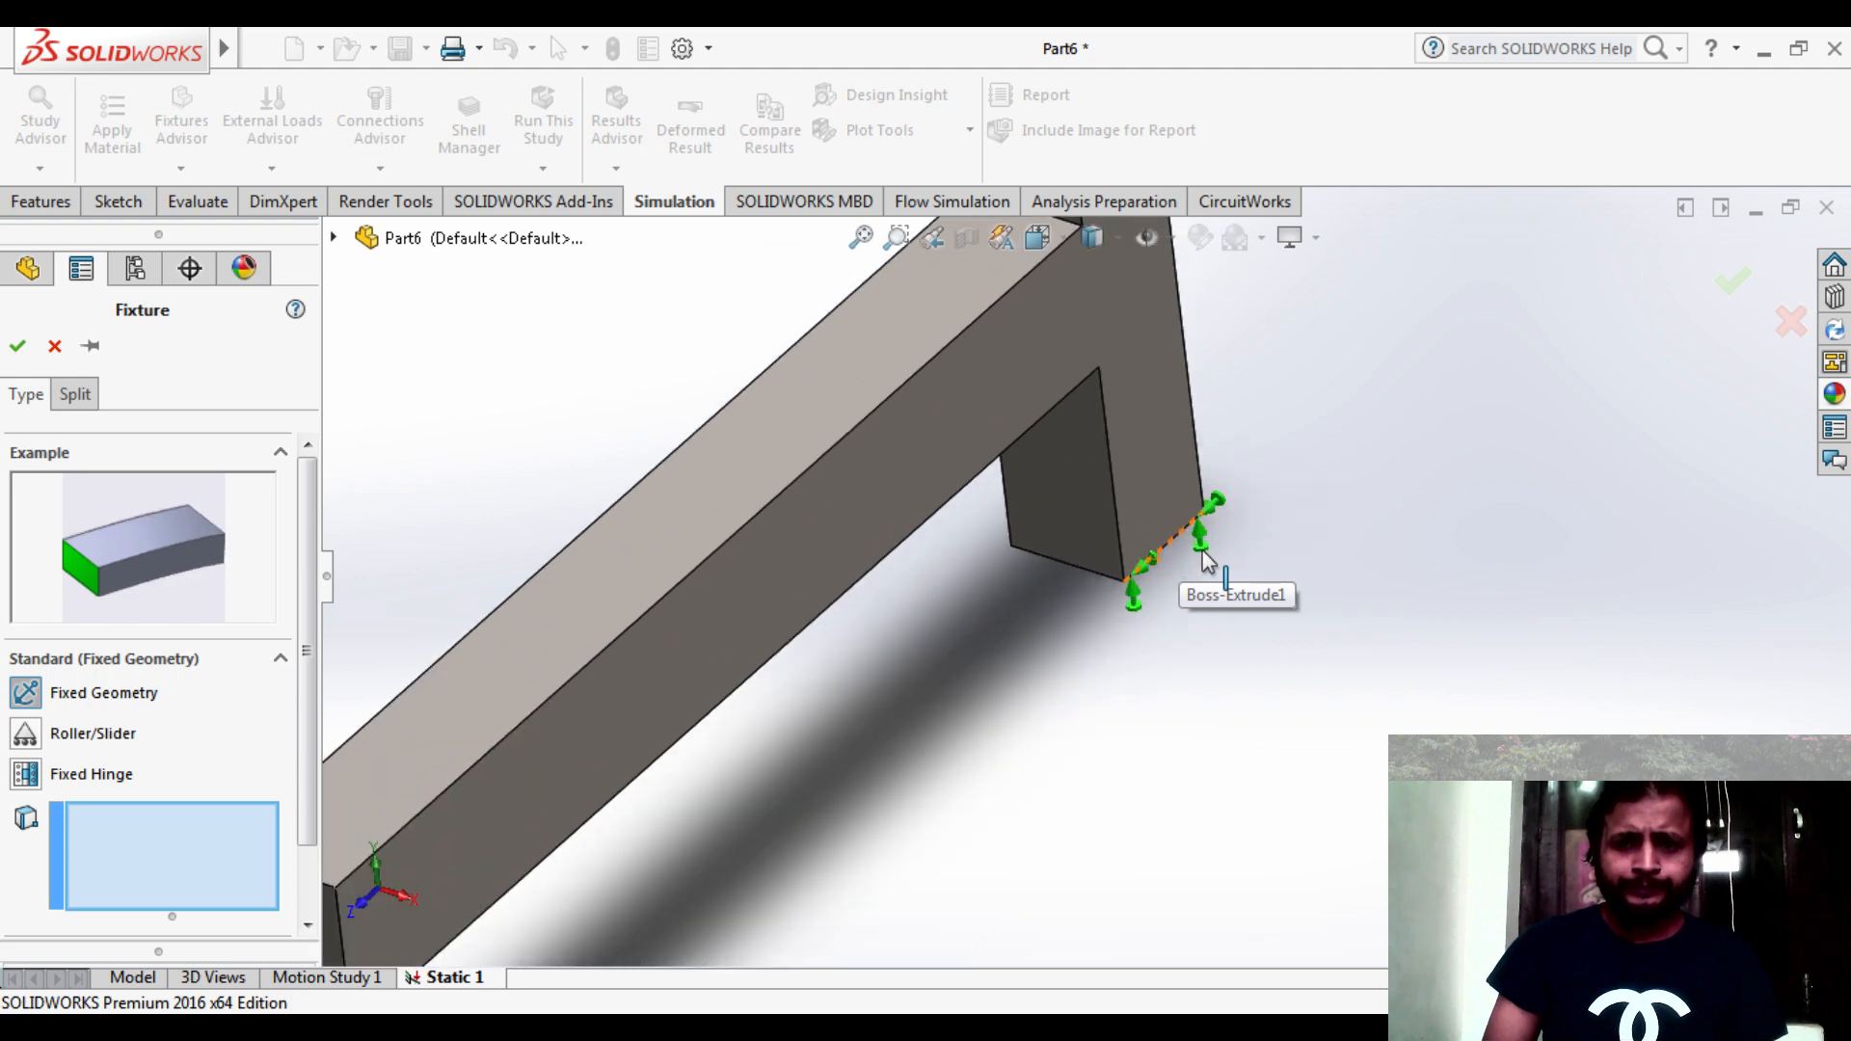
pyautogui.scroll(4, 1205, 561)
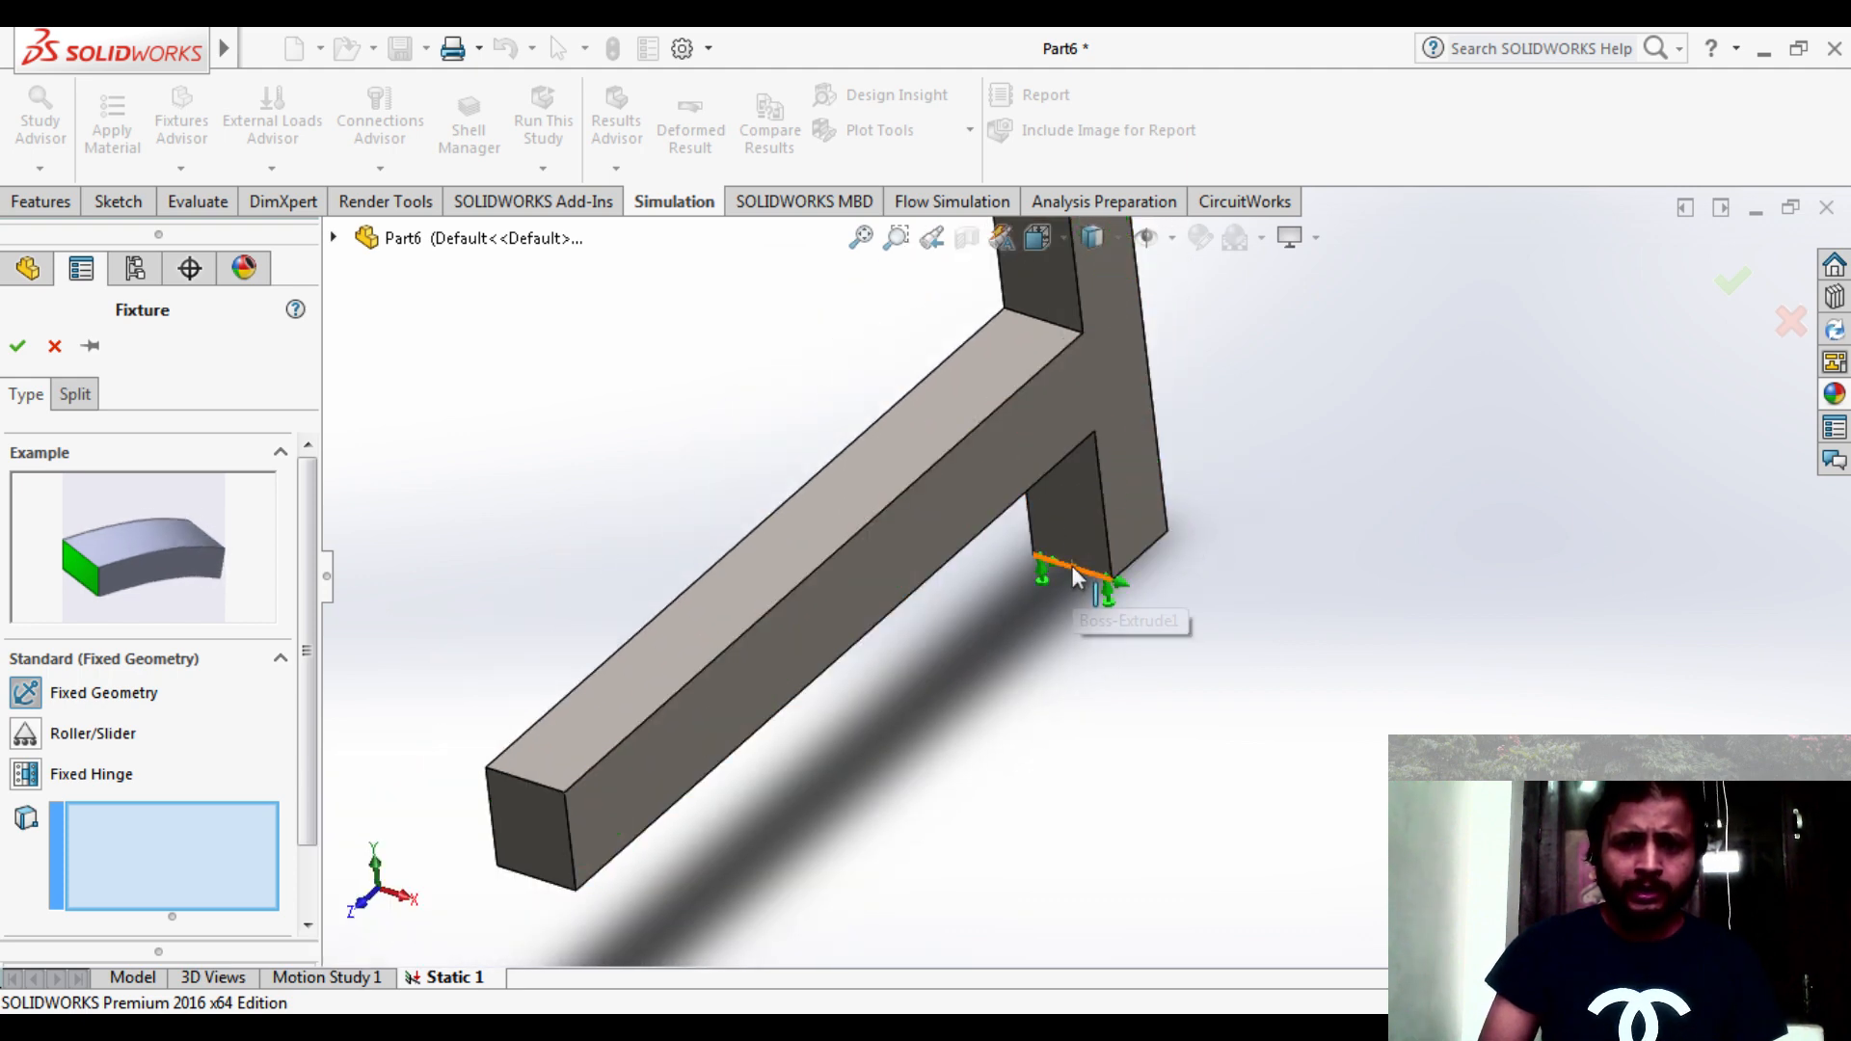
pyautogui.click(1073, 569)
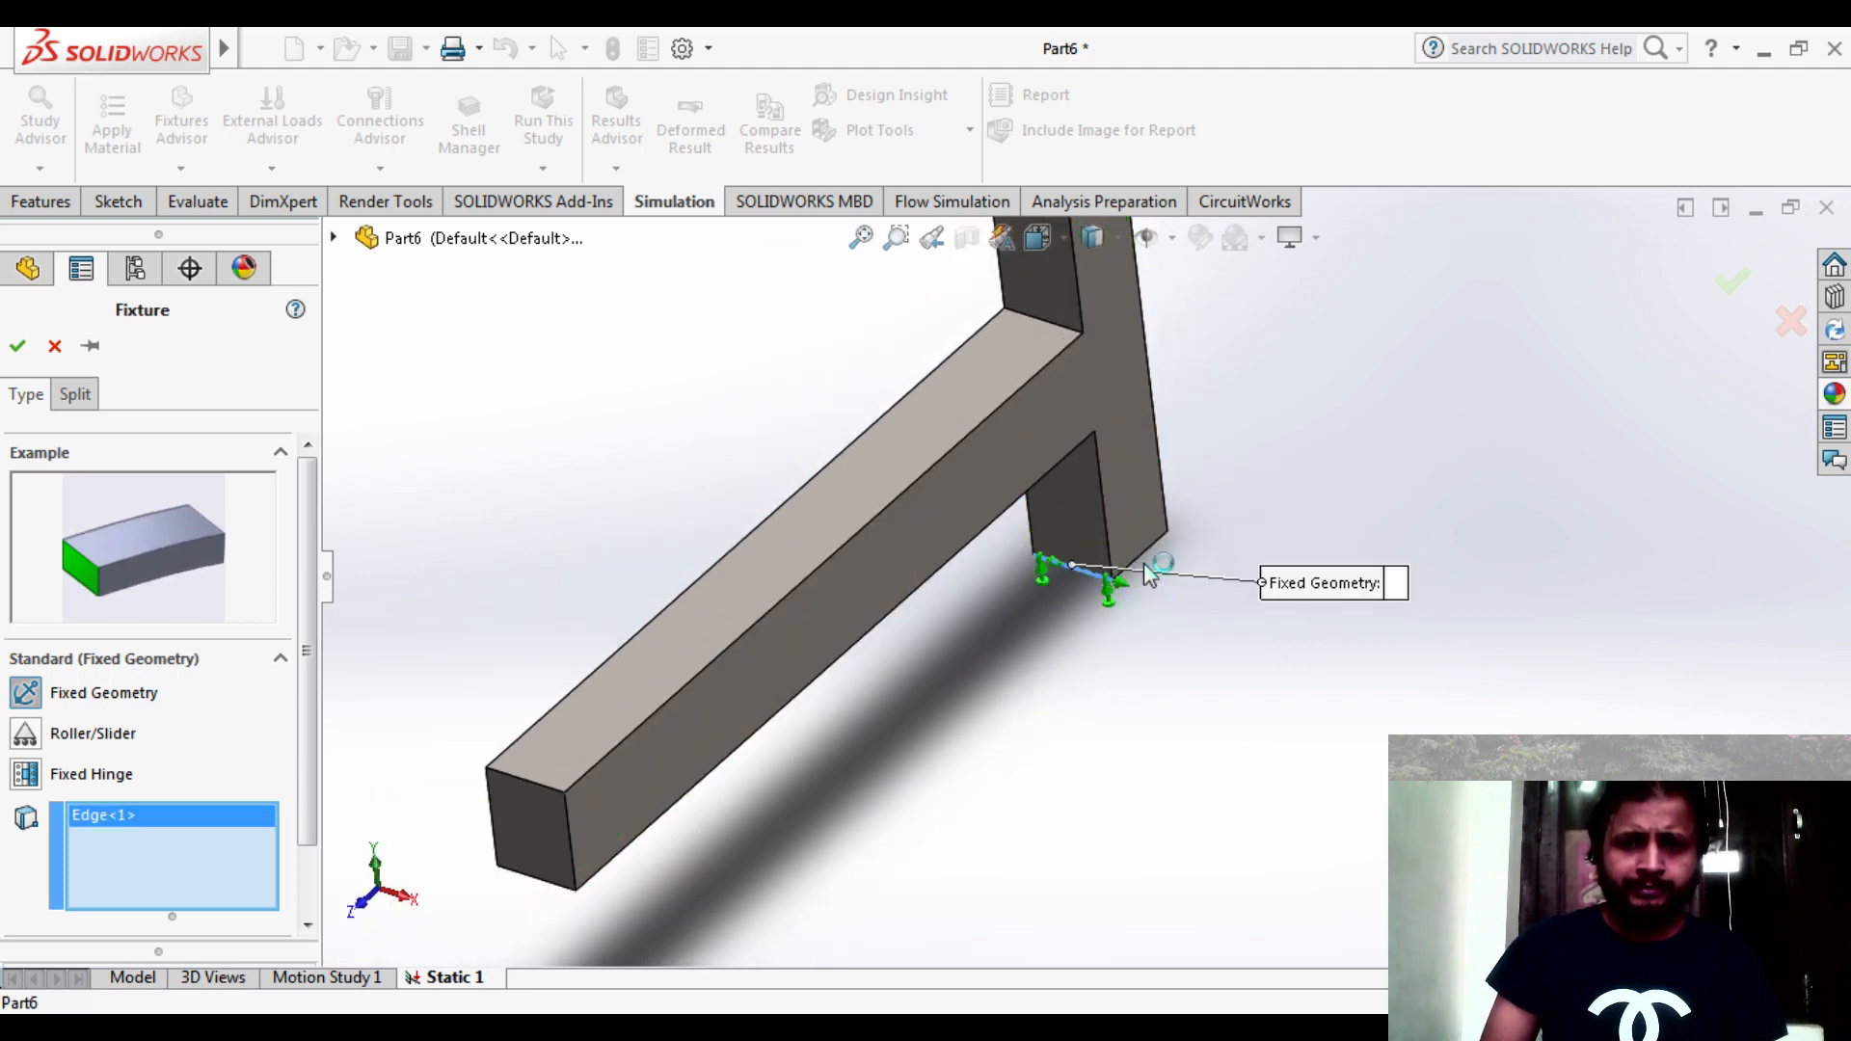
pyautogui.click(1146, 556)
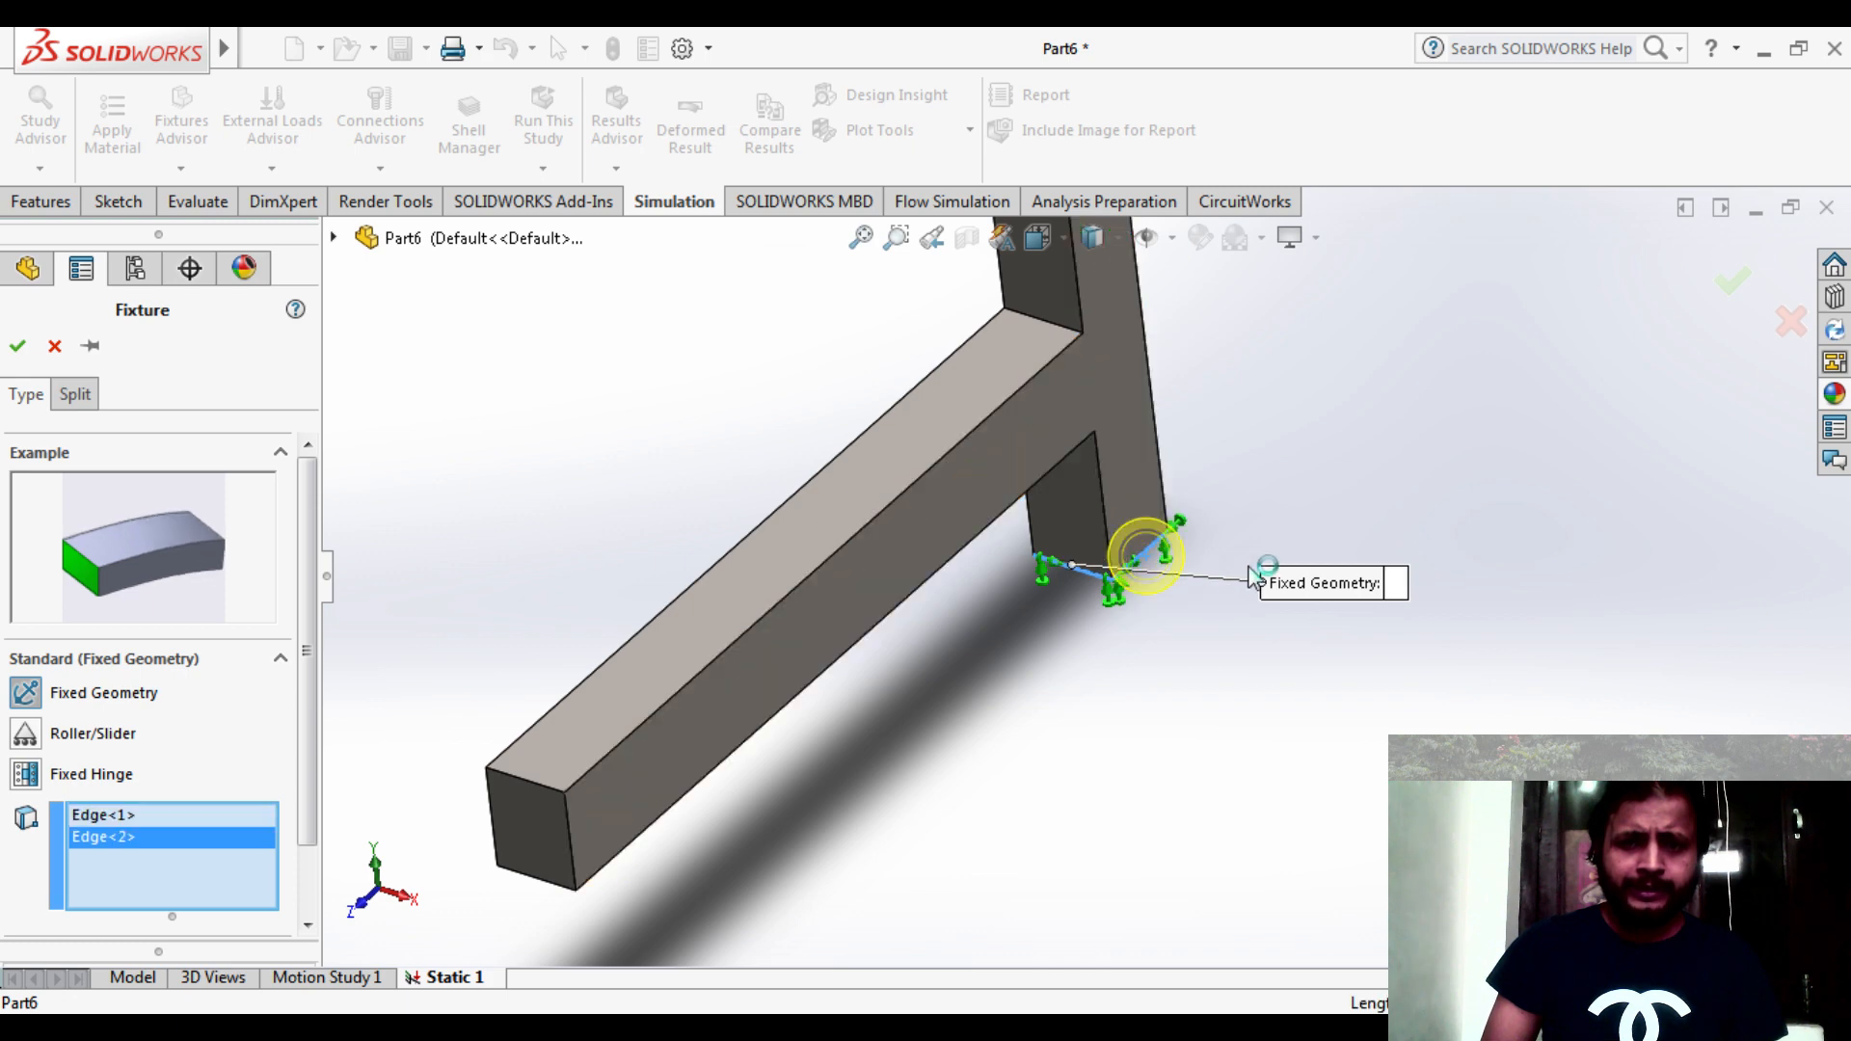
pyautogui.moveTo(1277, 530); pyautogui.dragTo(1004, 847, button='middle')
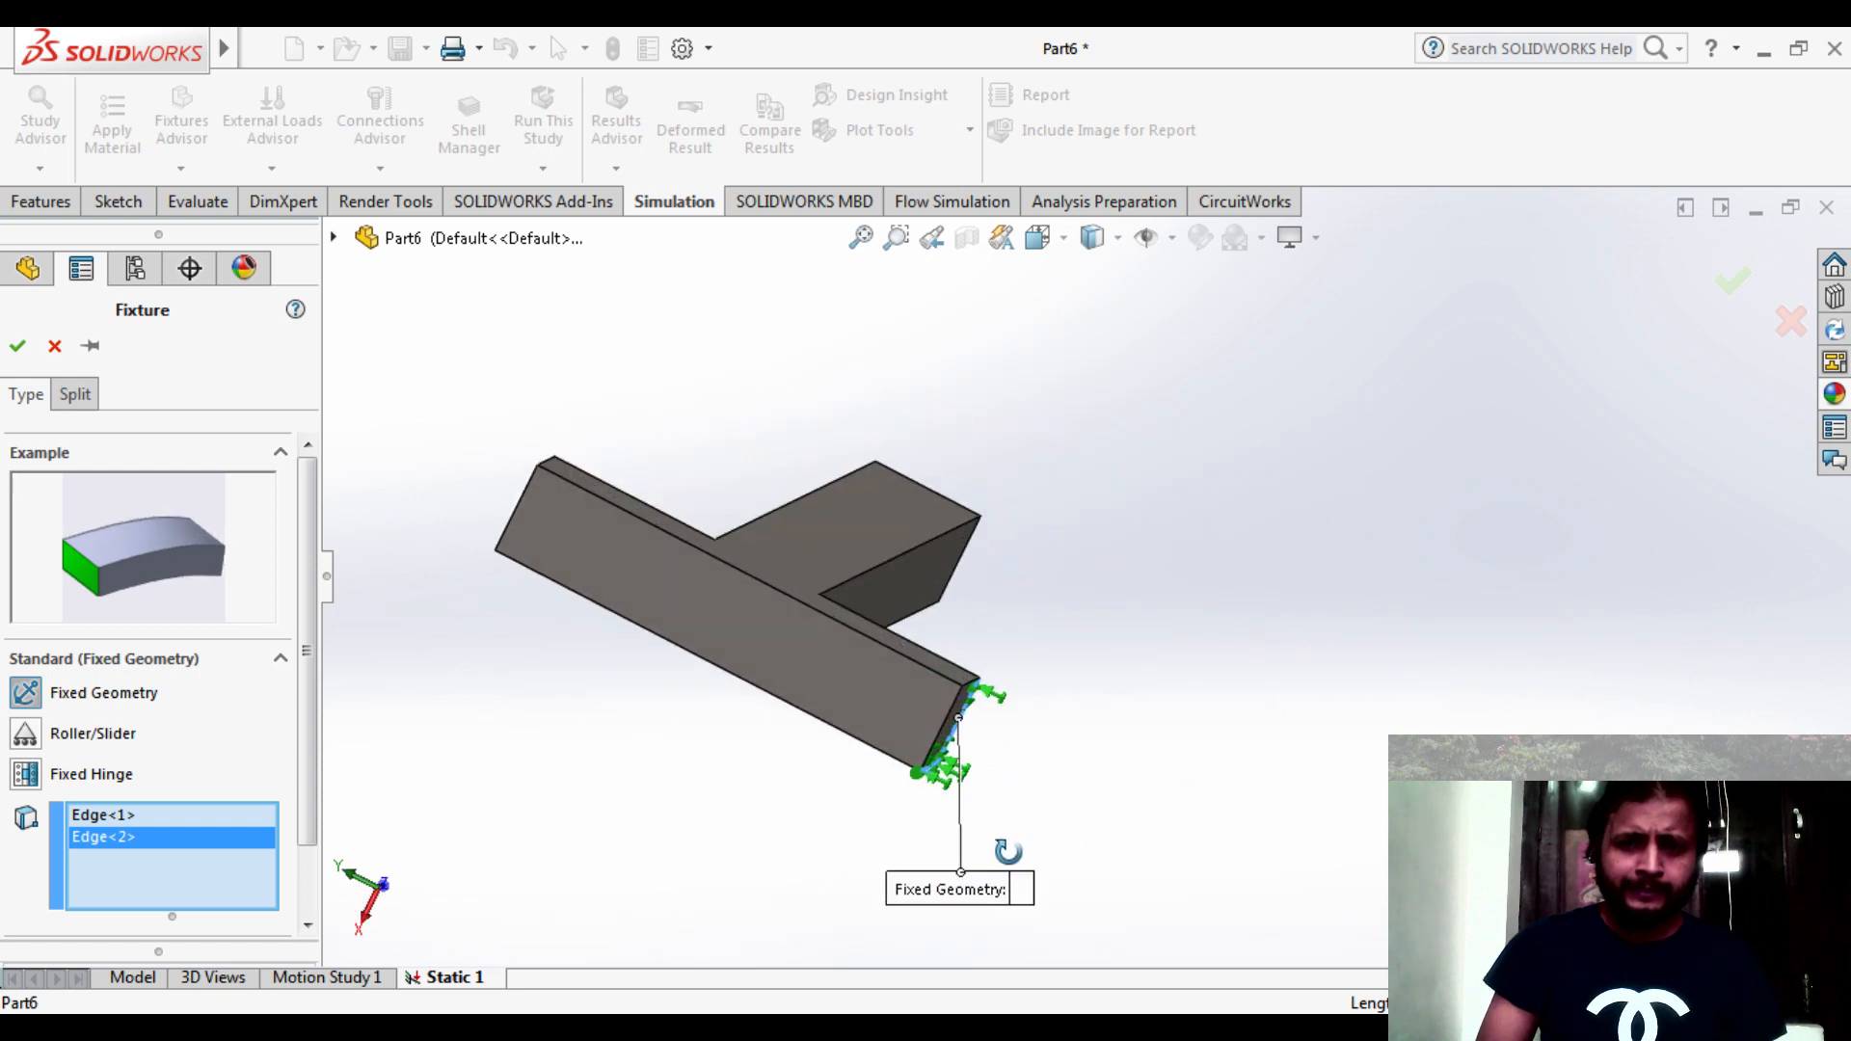
pyautogui.click(942, 738)
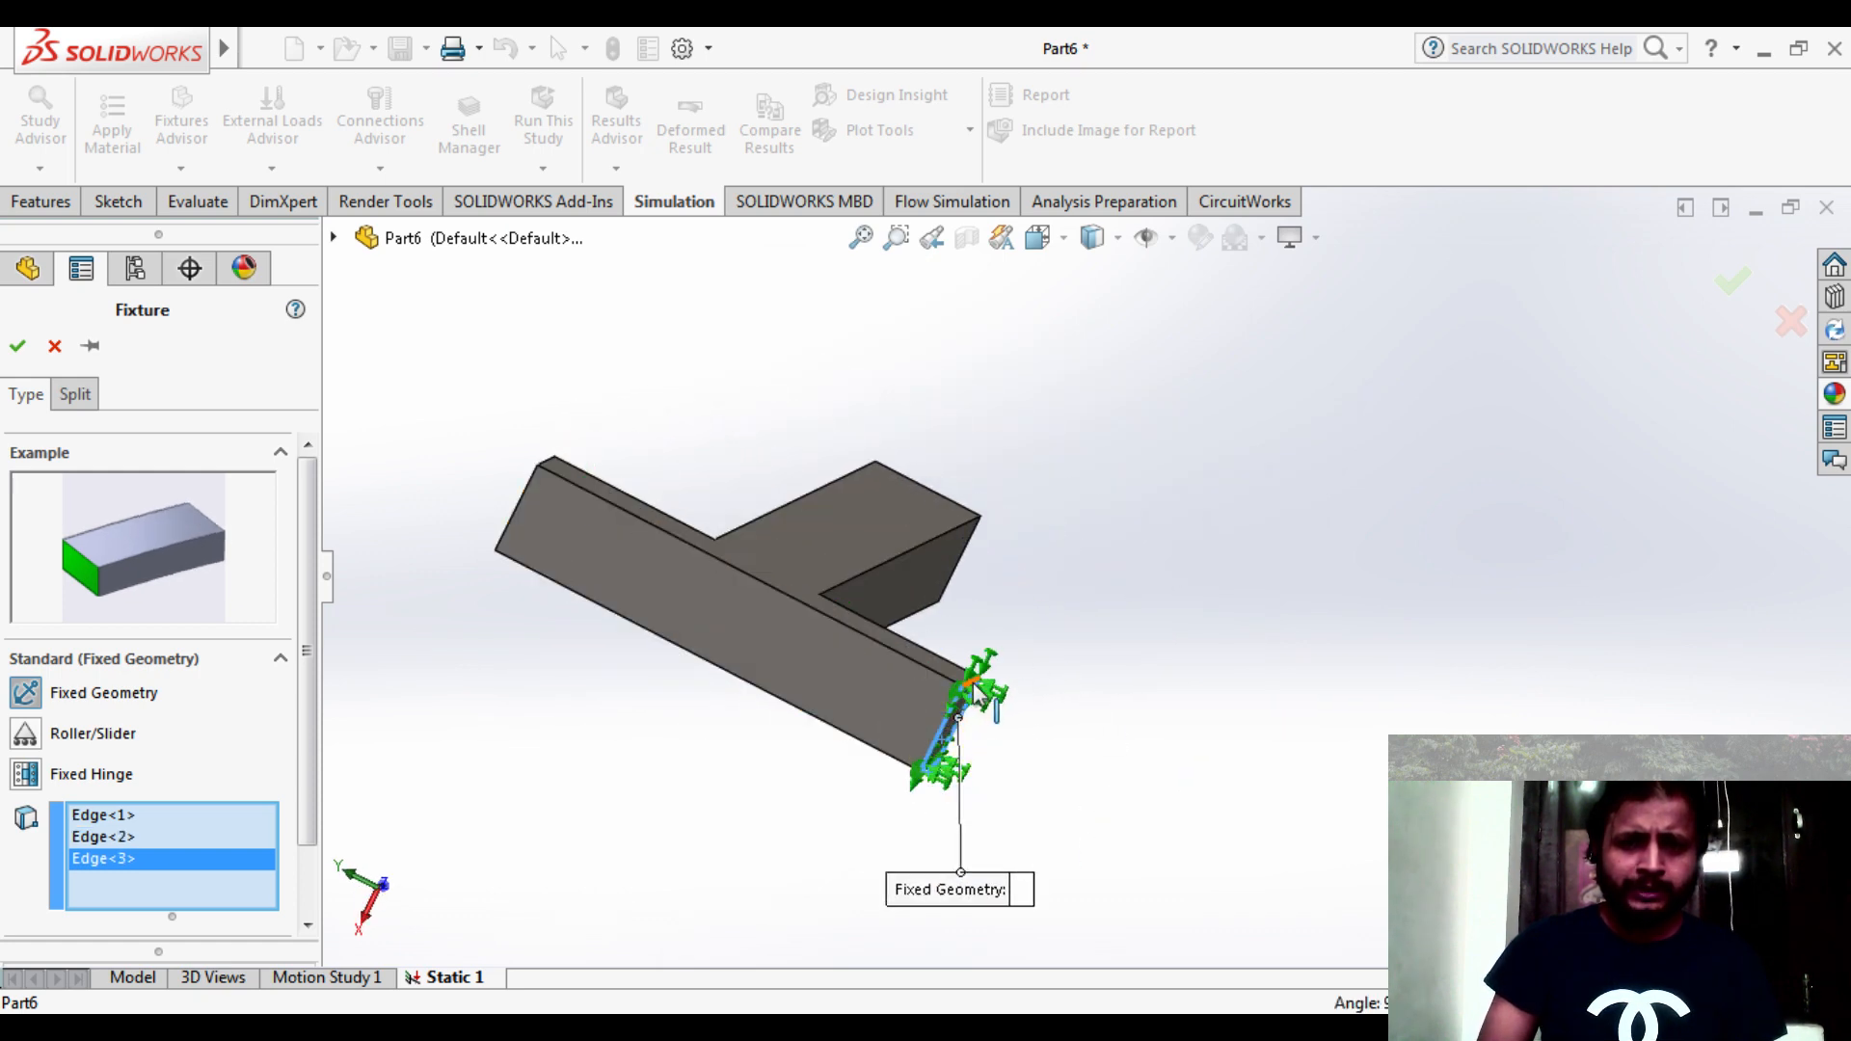
pyautogui.click(974, 683)
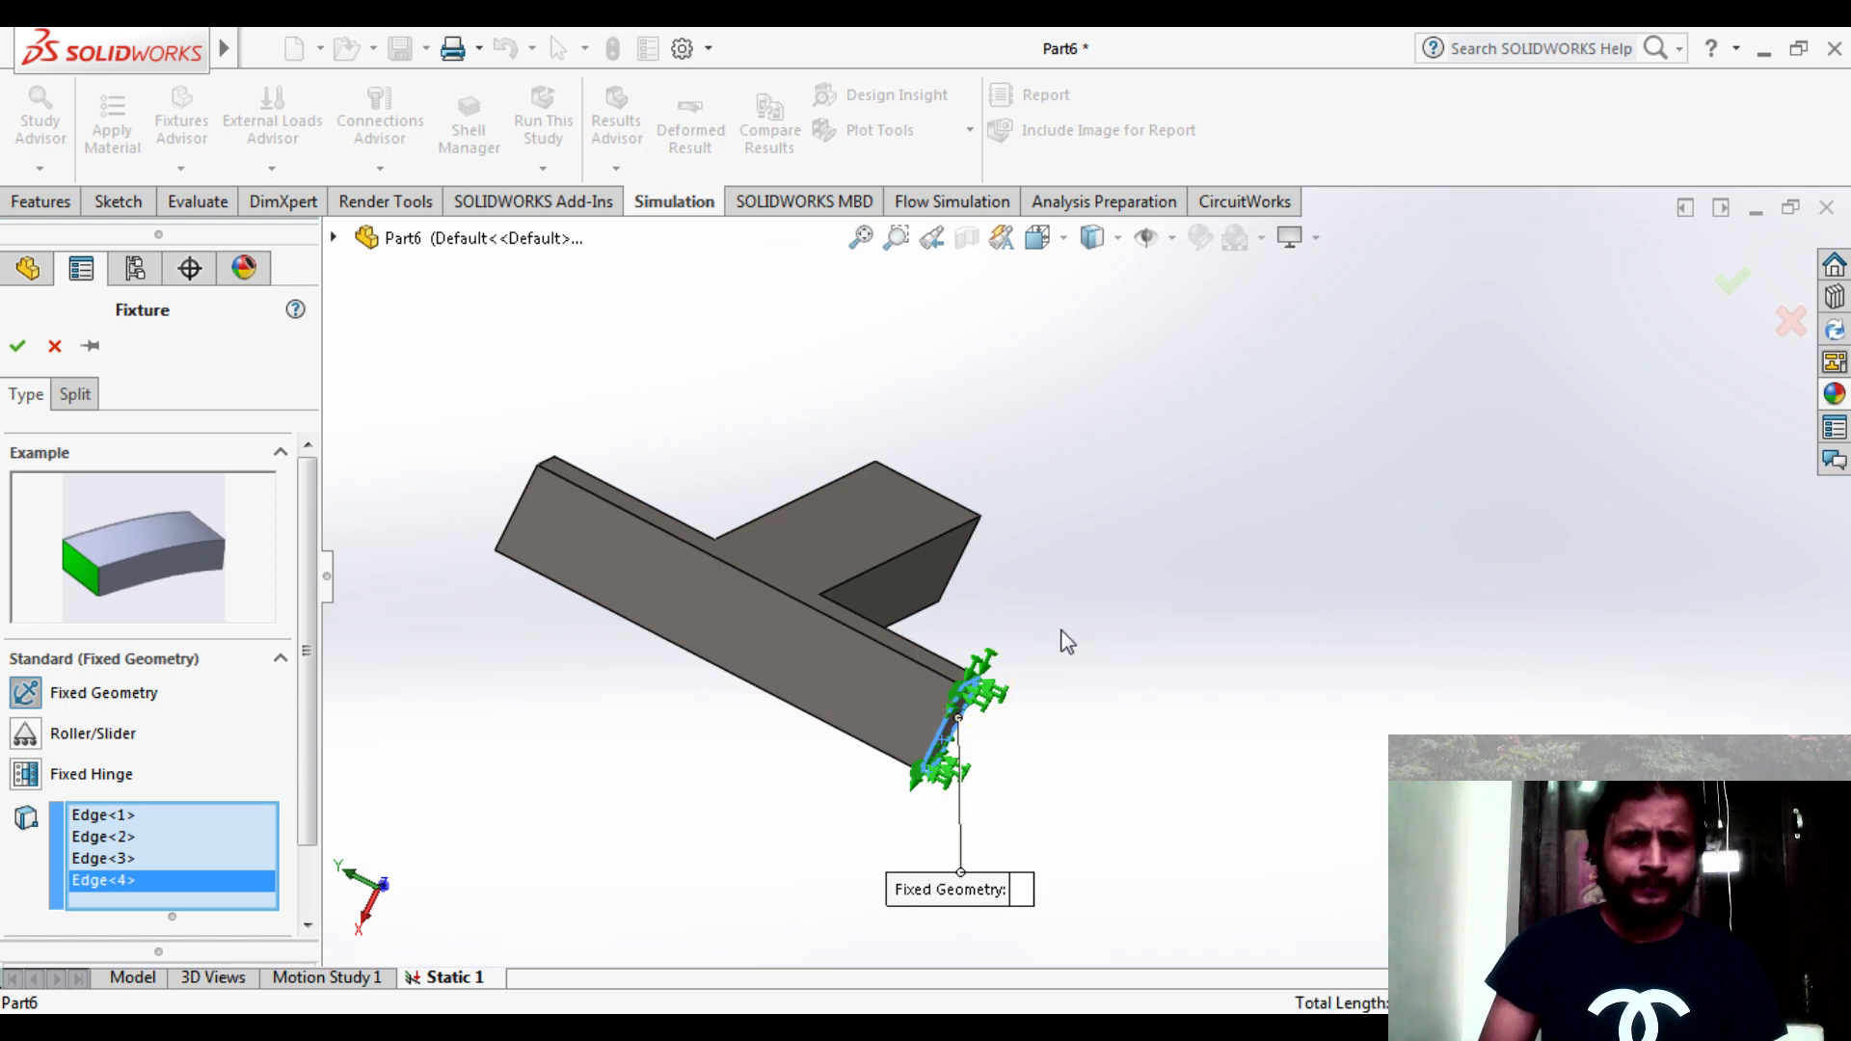
pyautogui.moveTo(1068, 643); pyautogui.dragTo(1339, 512, button='middle')
pyautogui.scroll(3, 1343, 525)
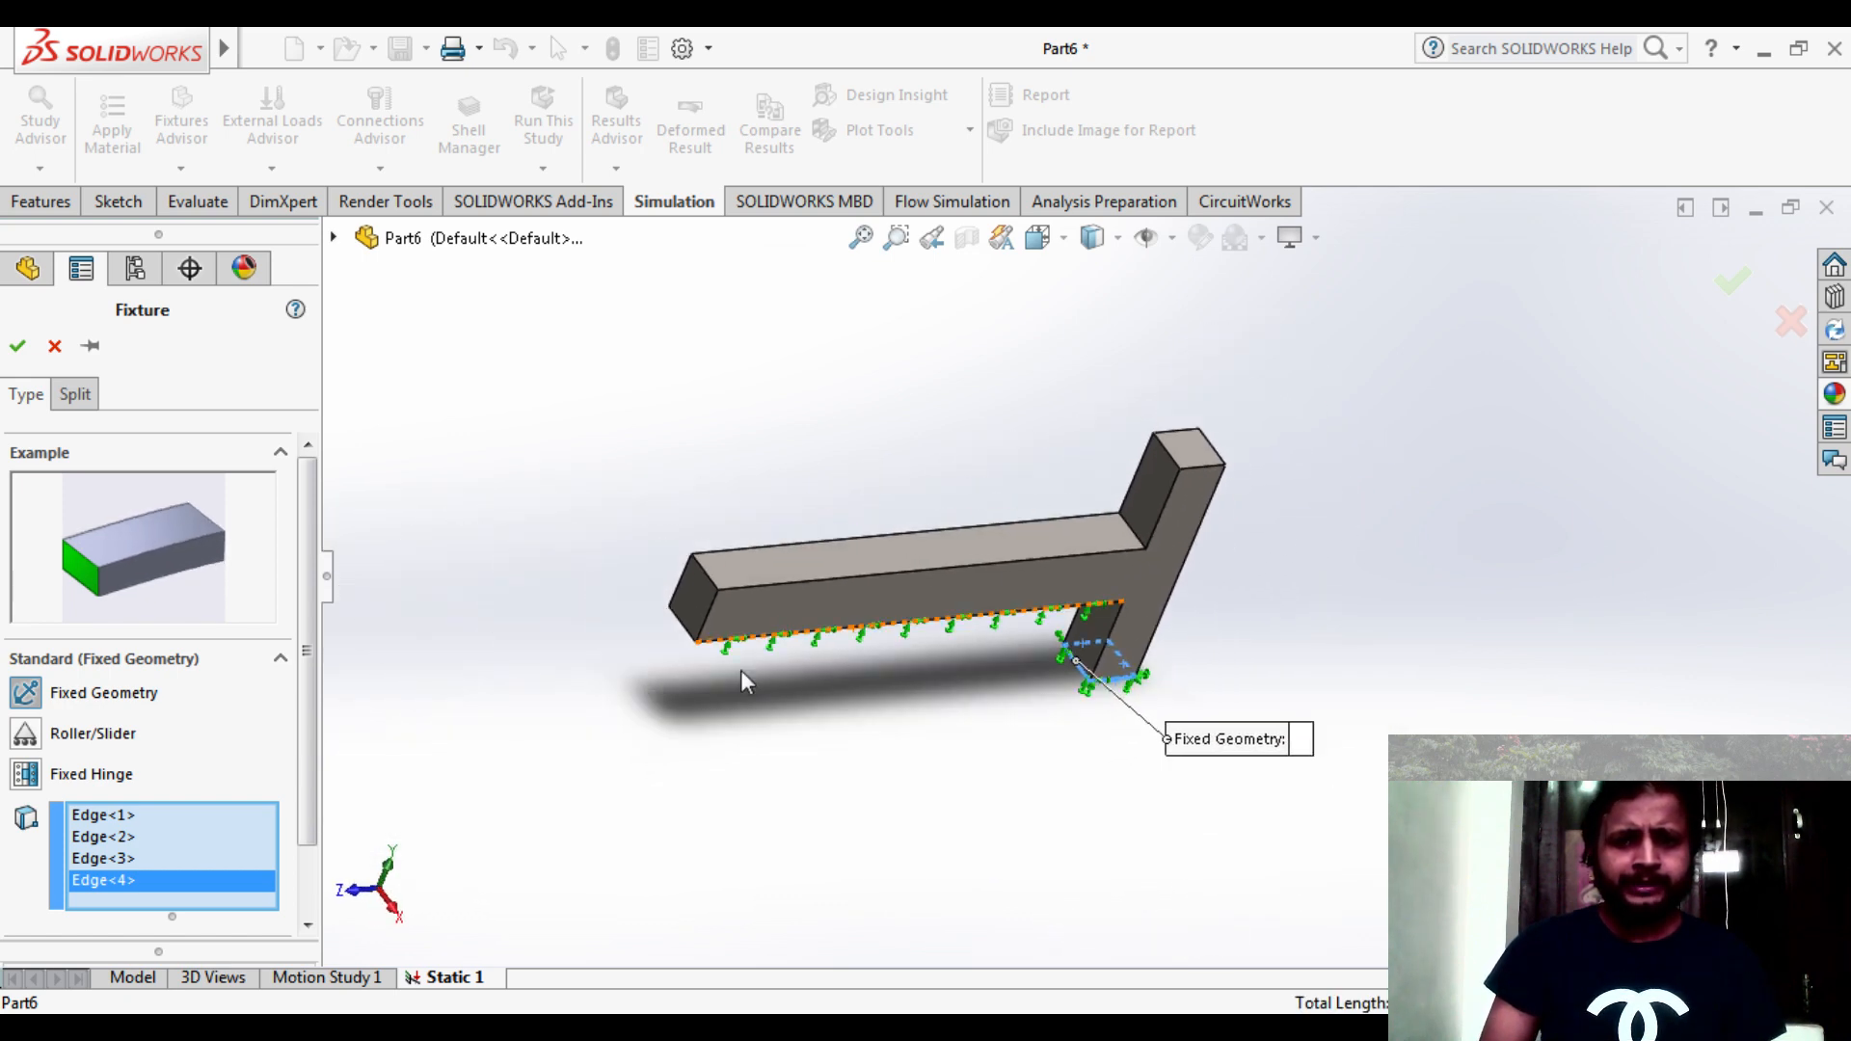
pyautogui.scroll(-1, 742, 728)
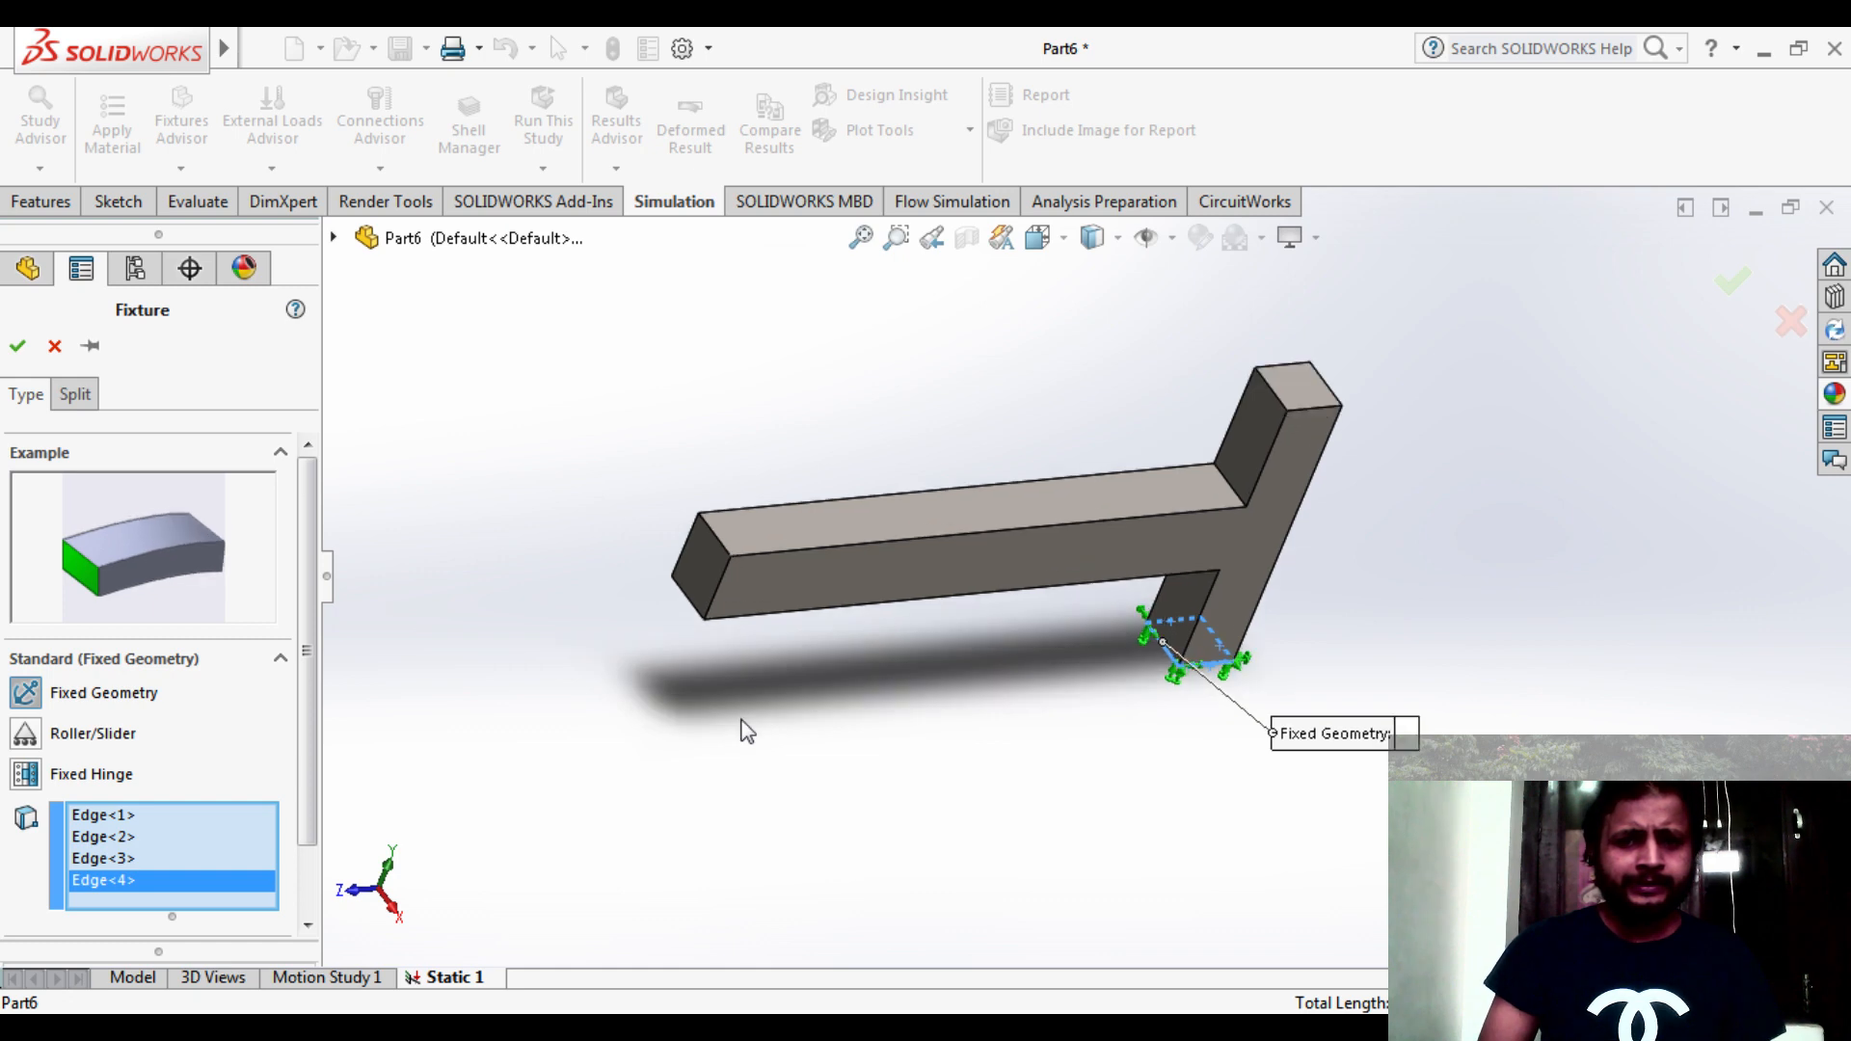
pyautogui.click(17, 347)
pyautogui.scroll(2, 1099, 367)
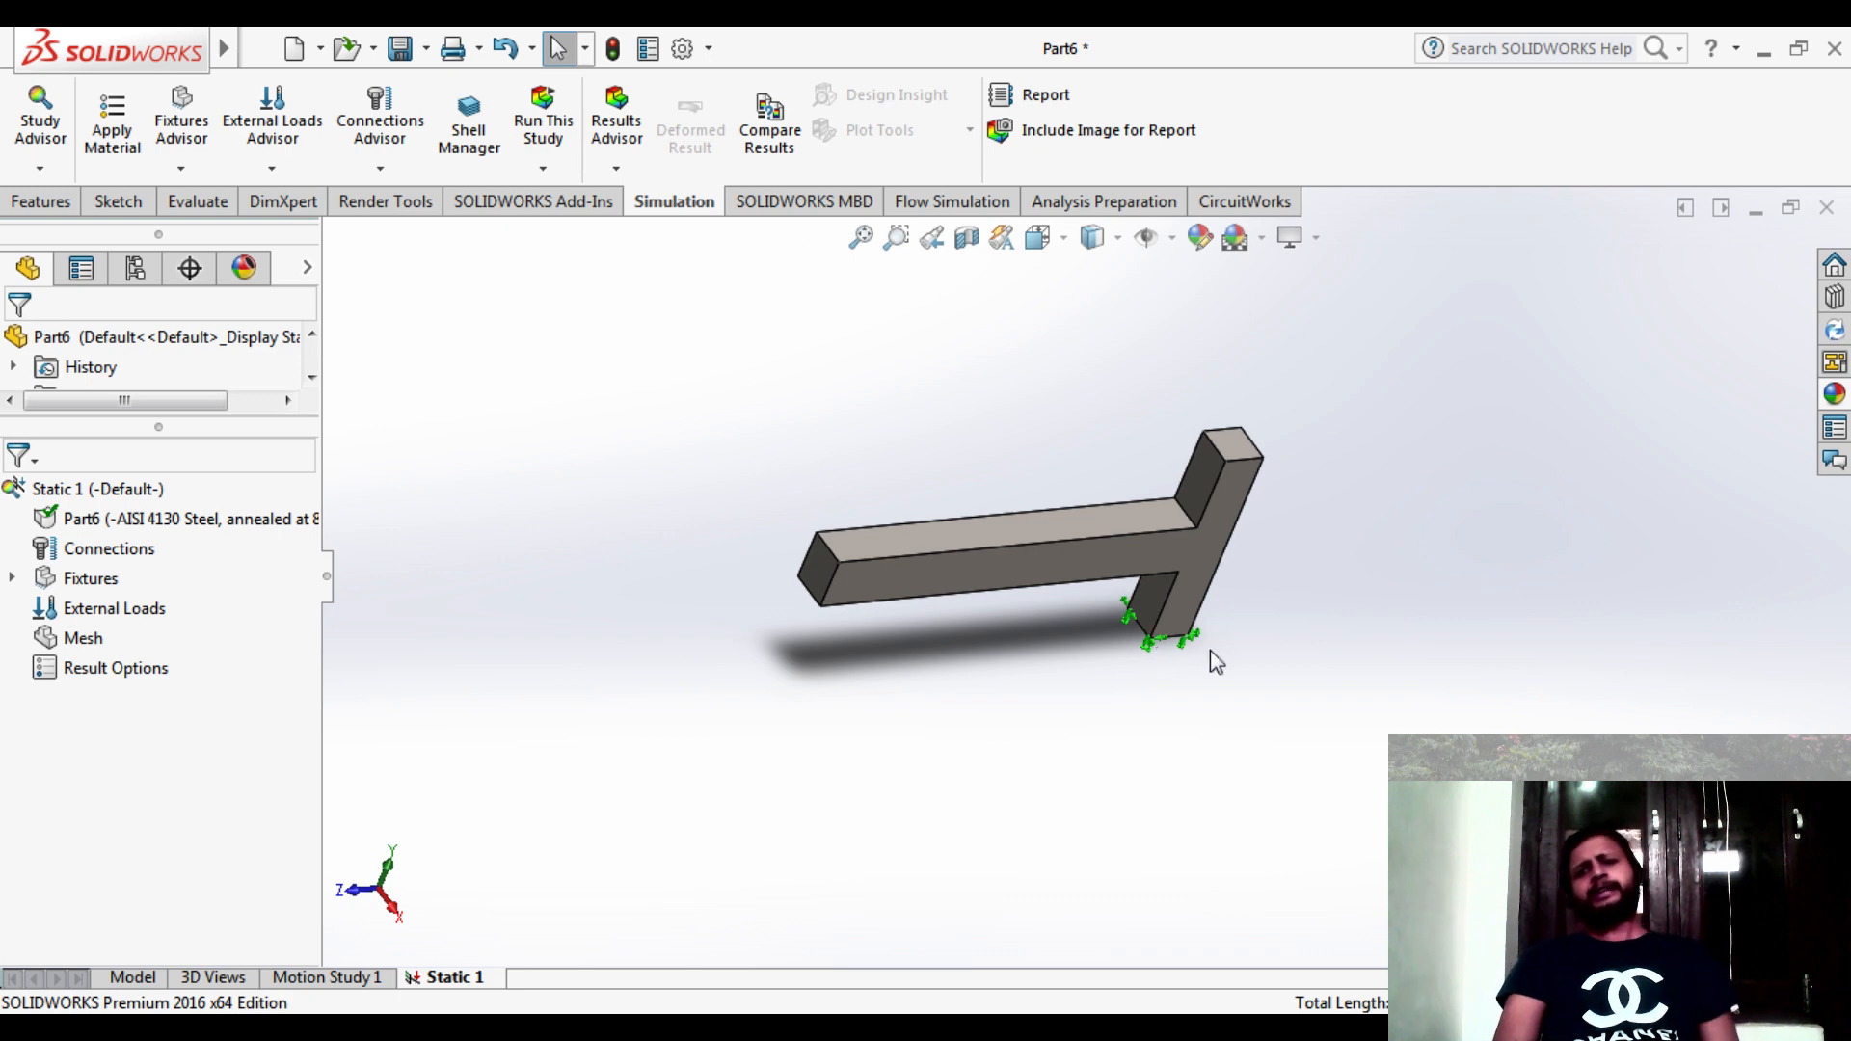
# - Apply a 500 N force per item, normal to the upper face of the projecting bar
pyautogui.moveTo(1397, 570); pyautogui.dragTo(1377, 511, button='middle')
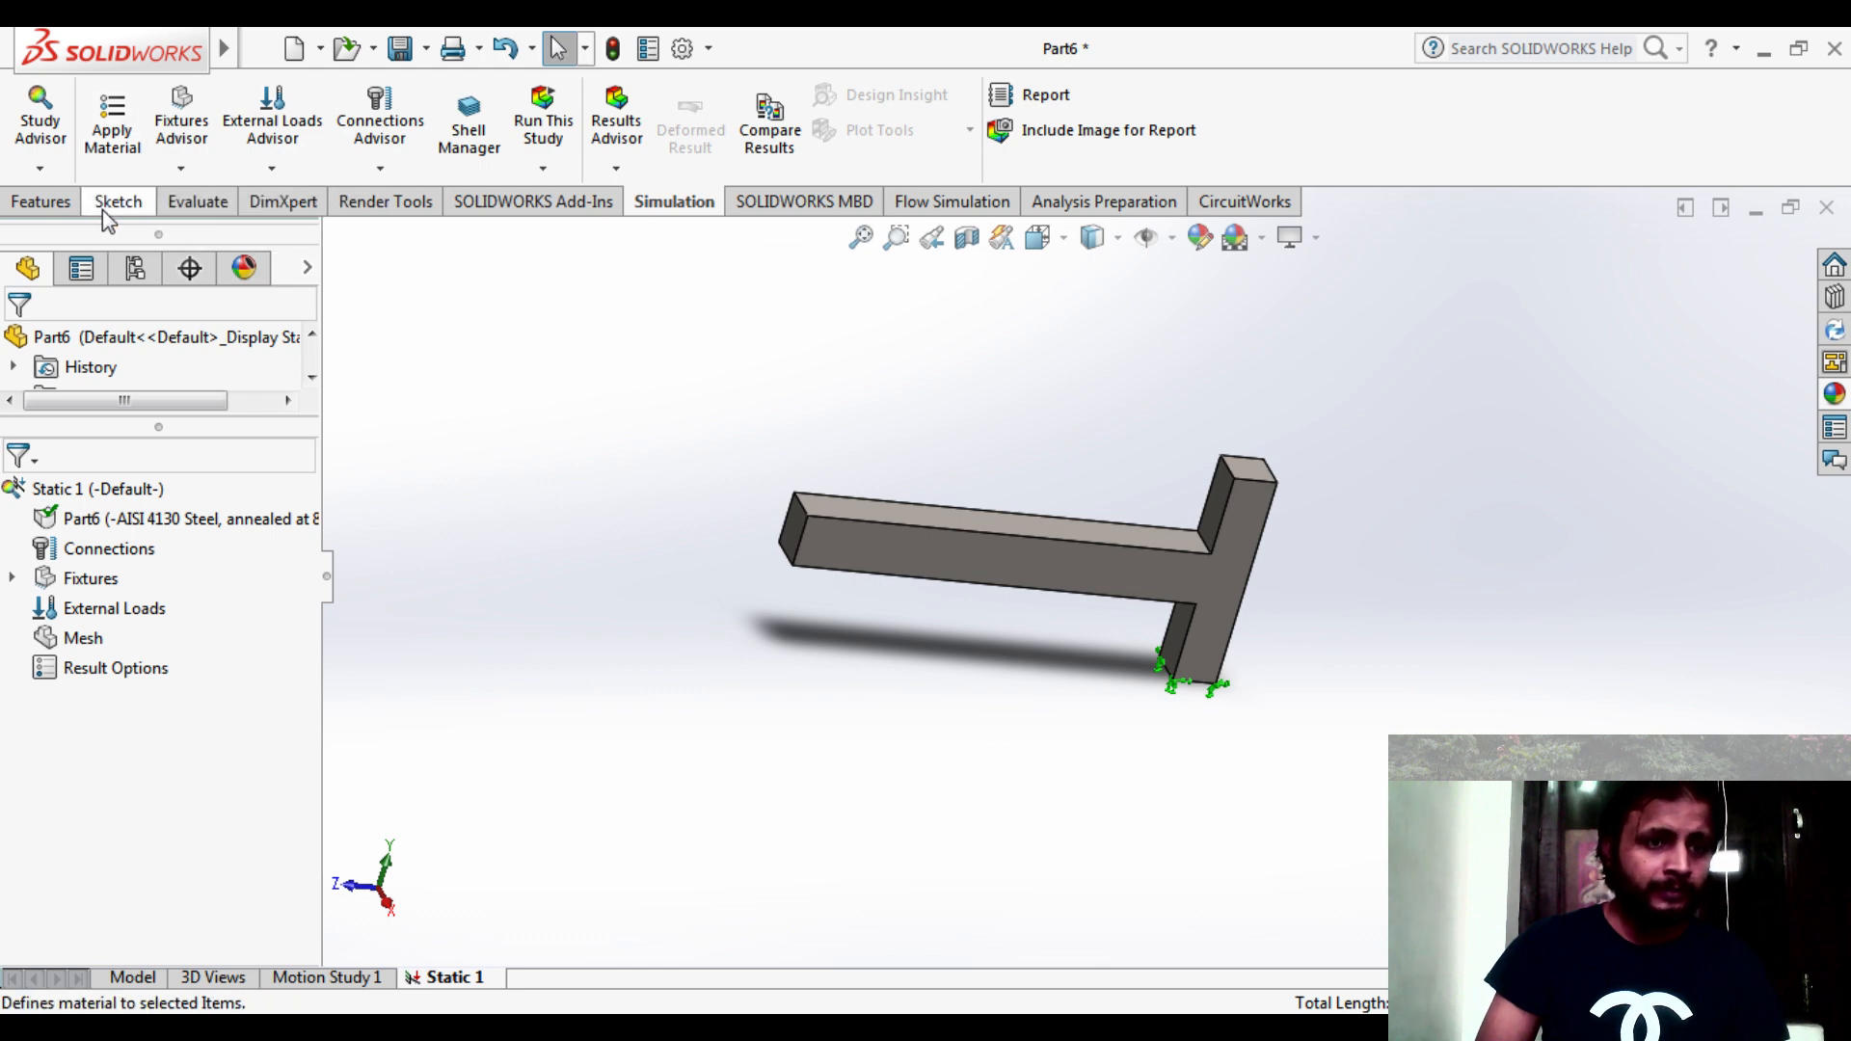
pyautogui.rightClick(111, 607)
pyautogui.click(172, 353)
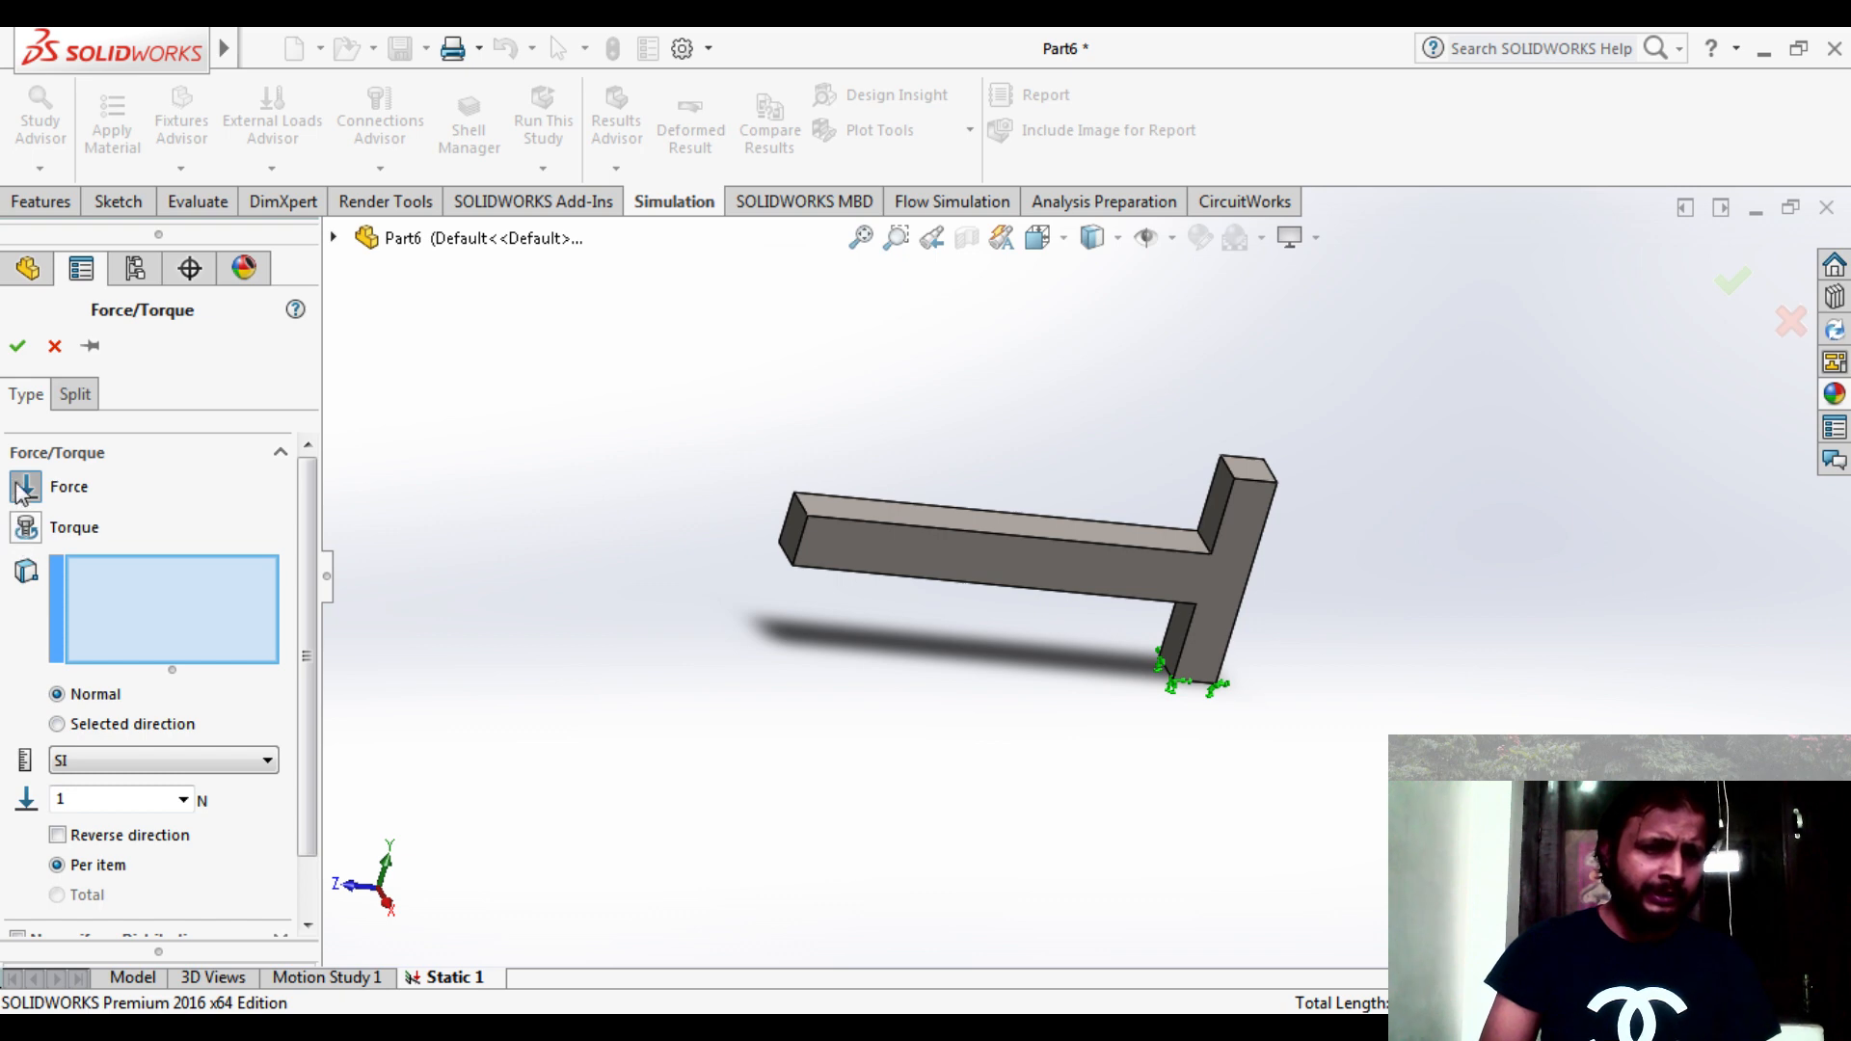
pyautogui.click(982, 527)
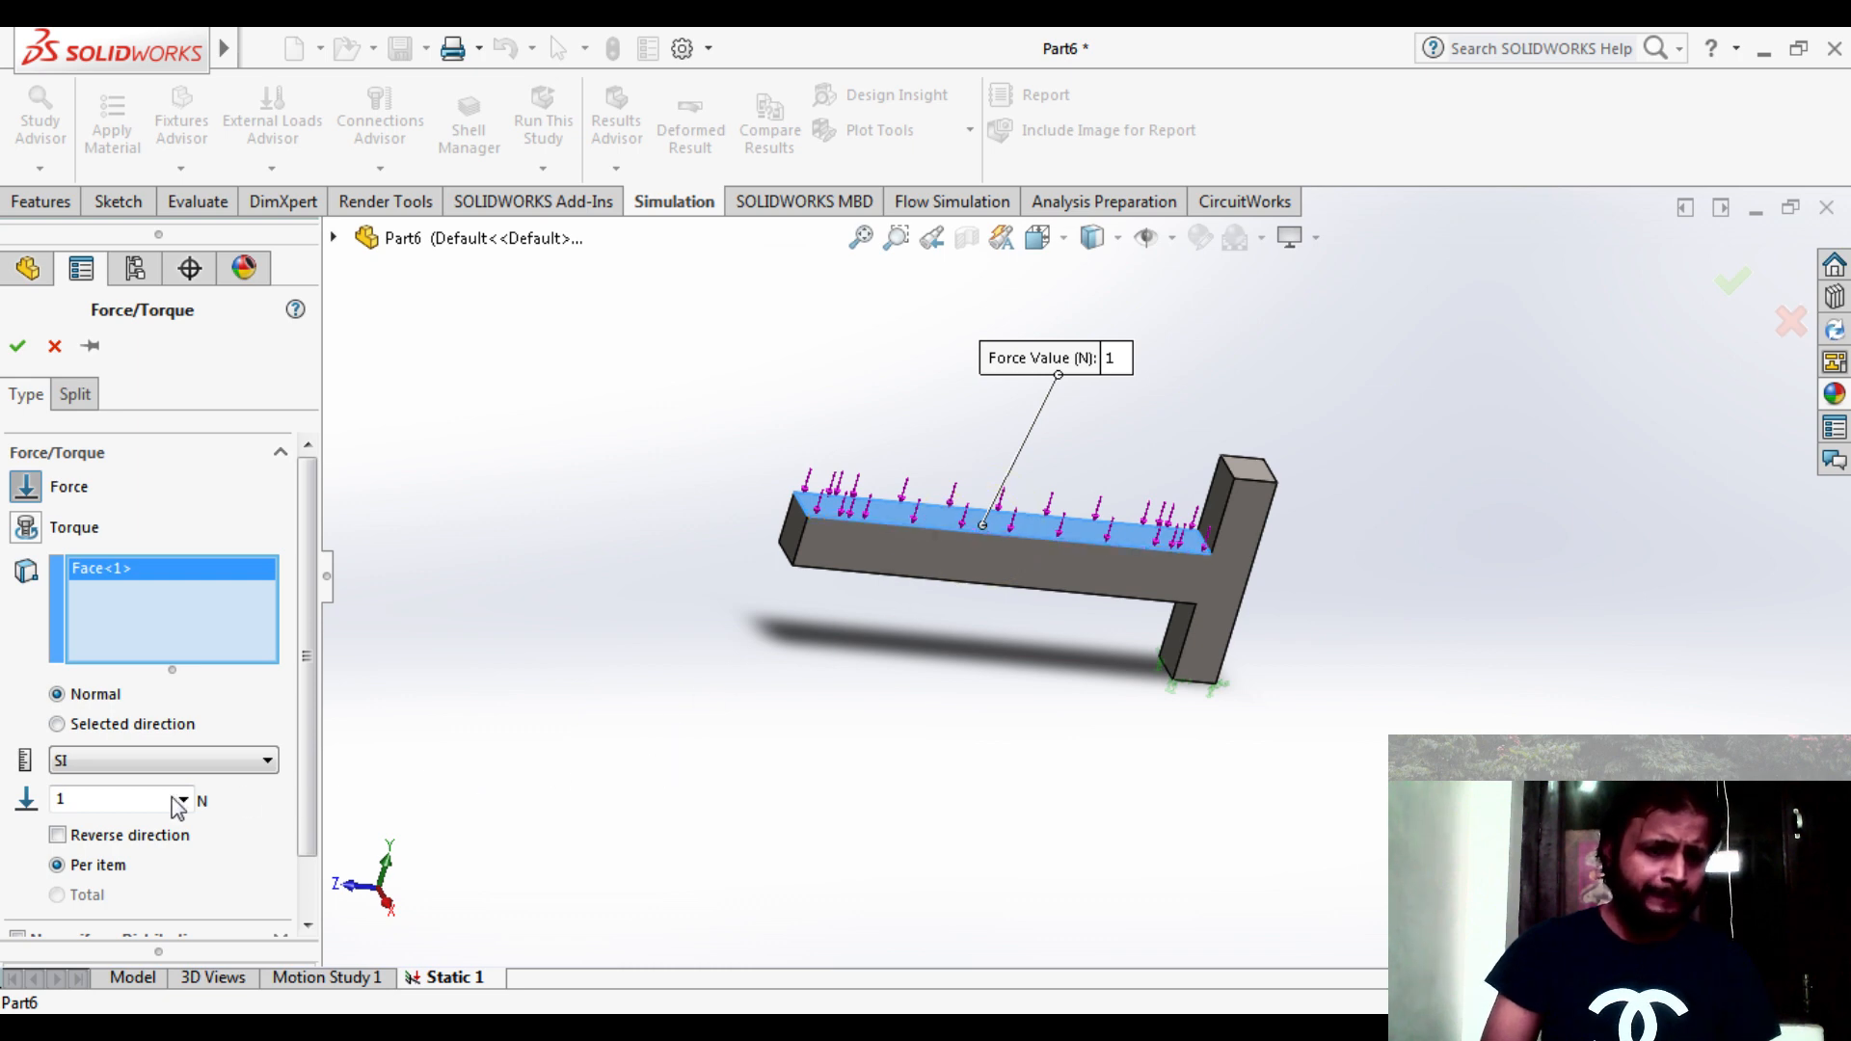
pyautogui.doubleClick(102, 804)
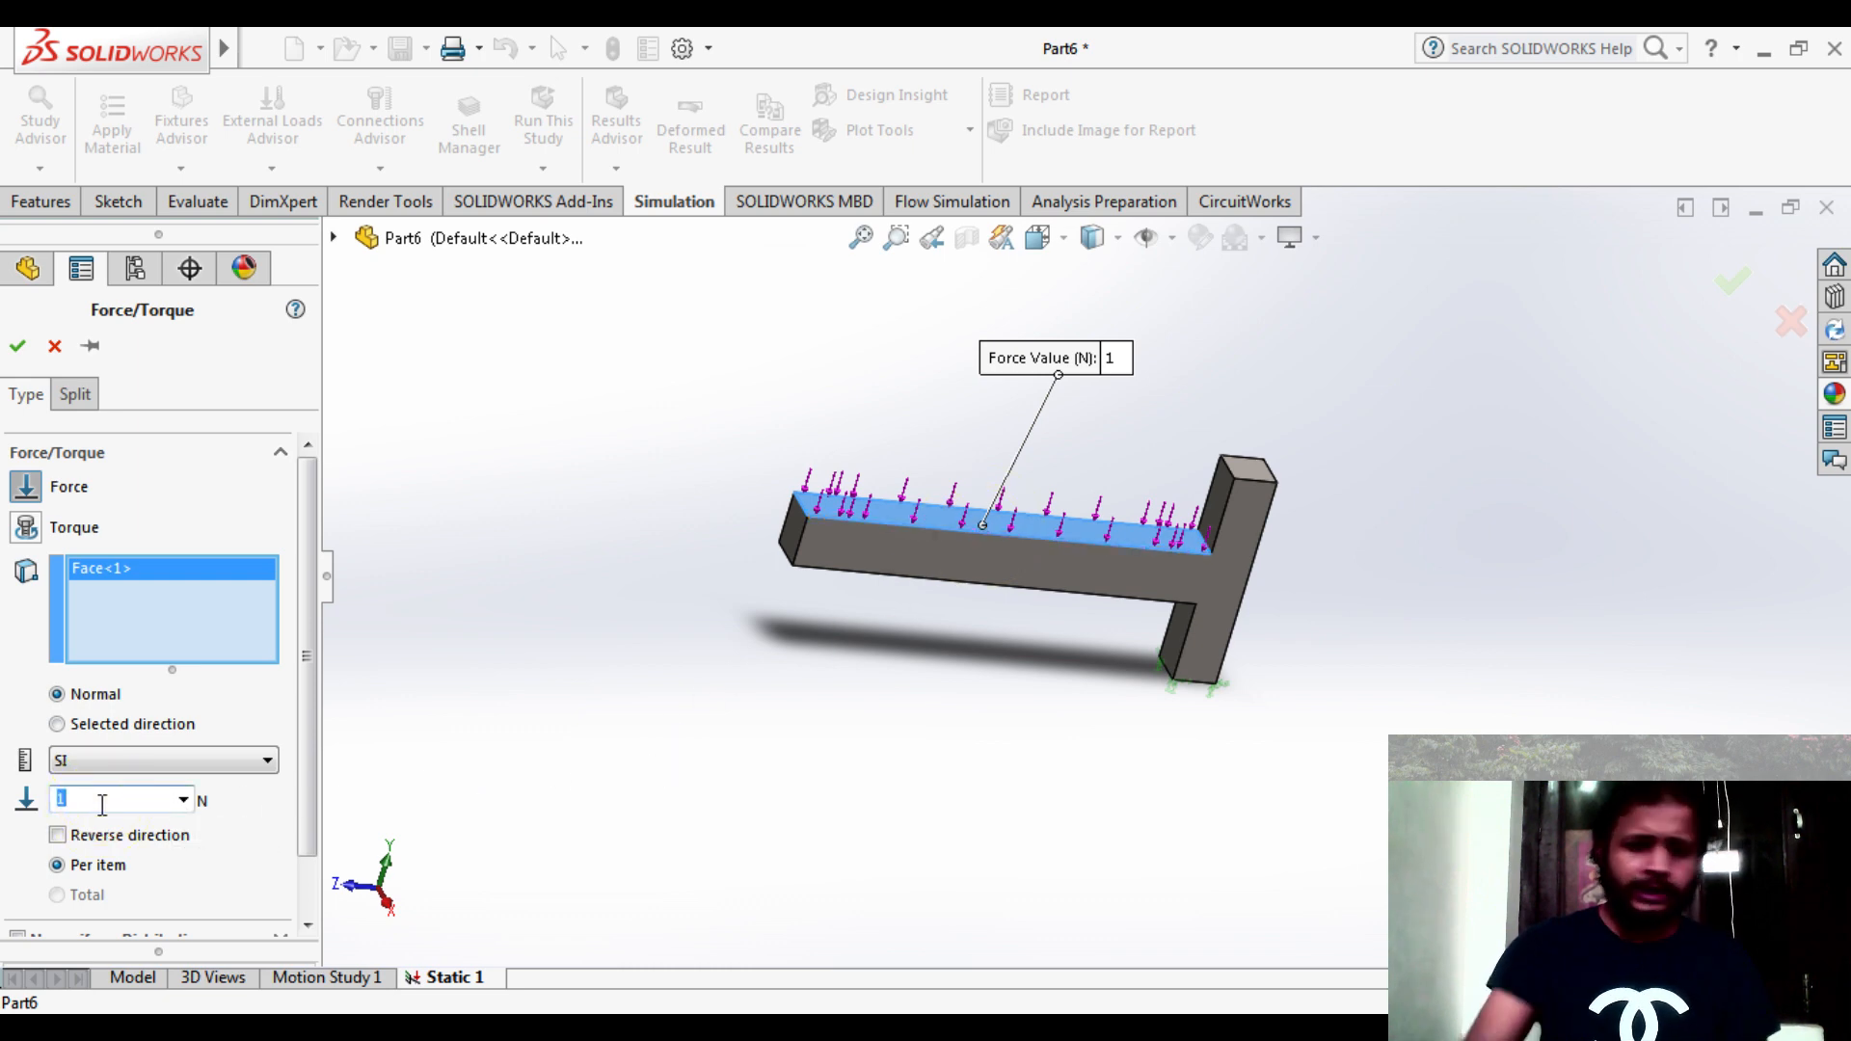
pyautogui.press('BackSpace')
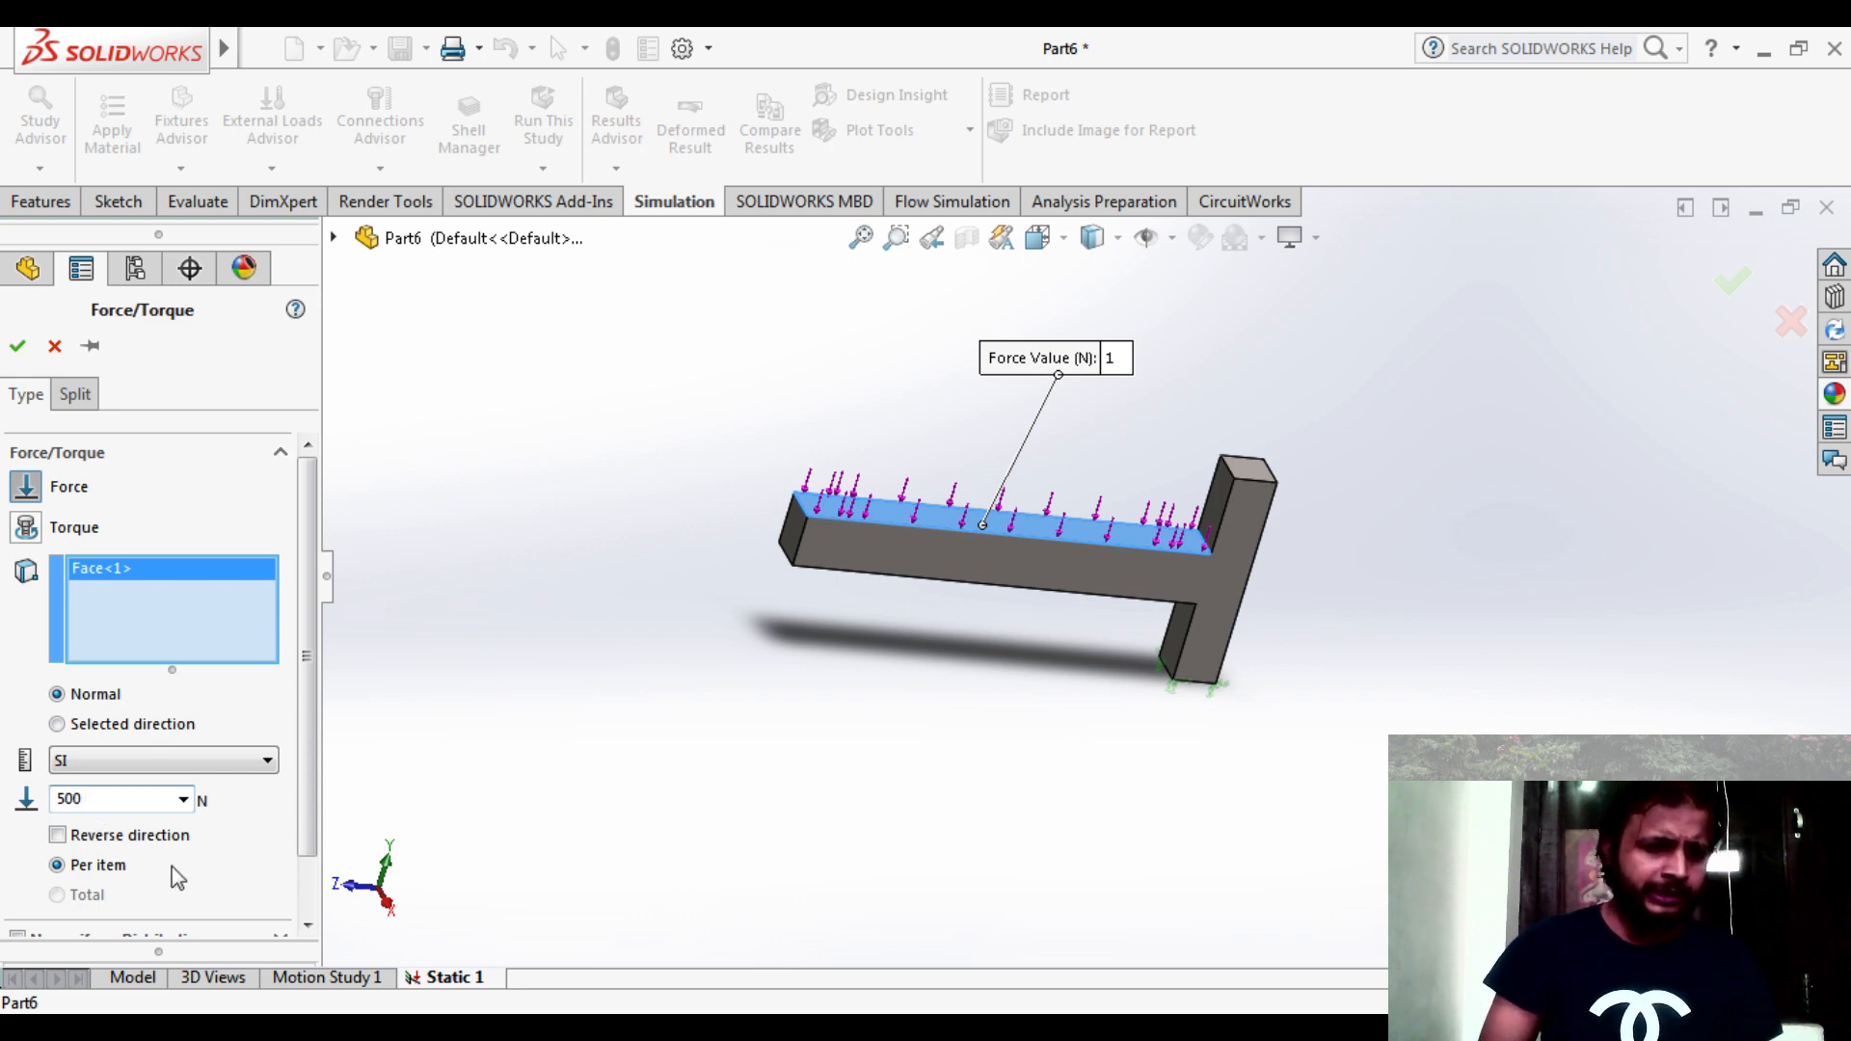
pyautogui.click(239, 871)
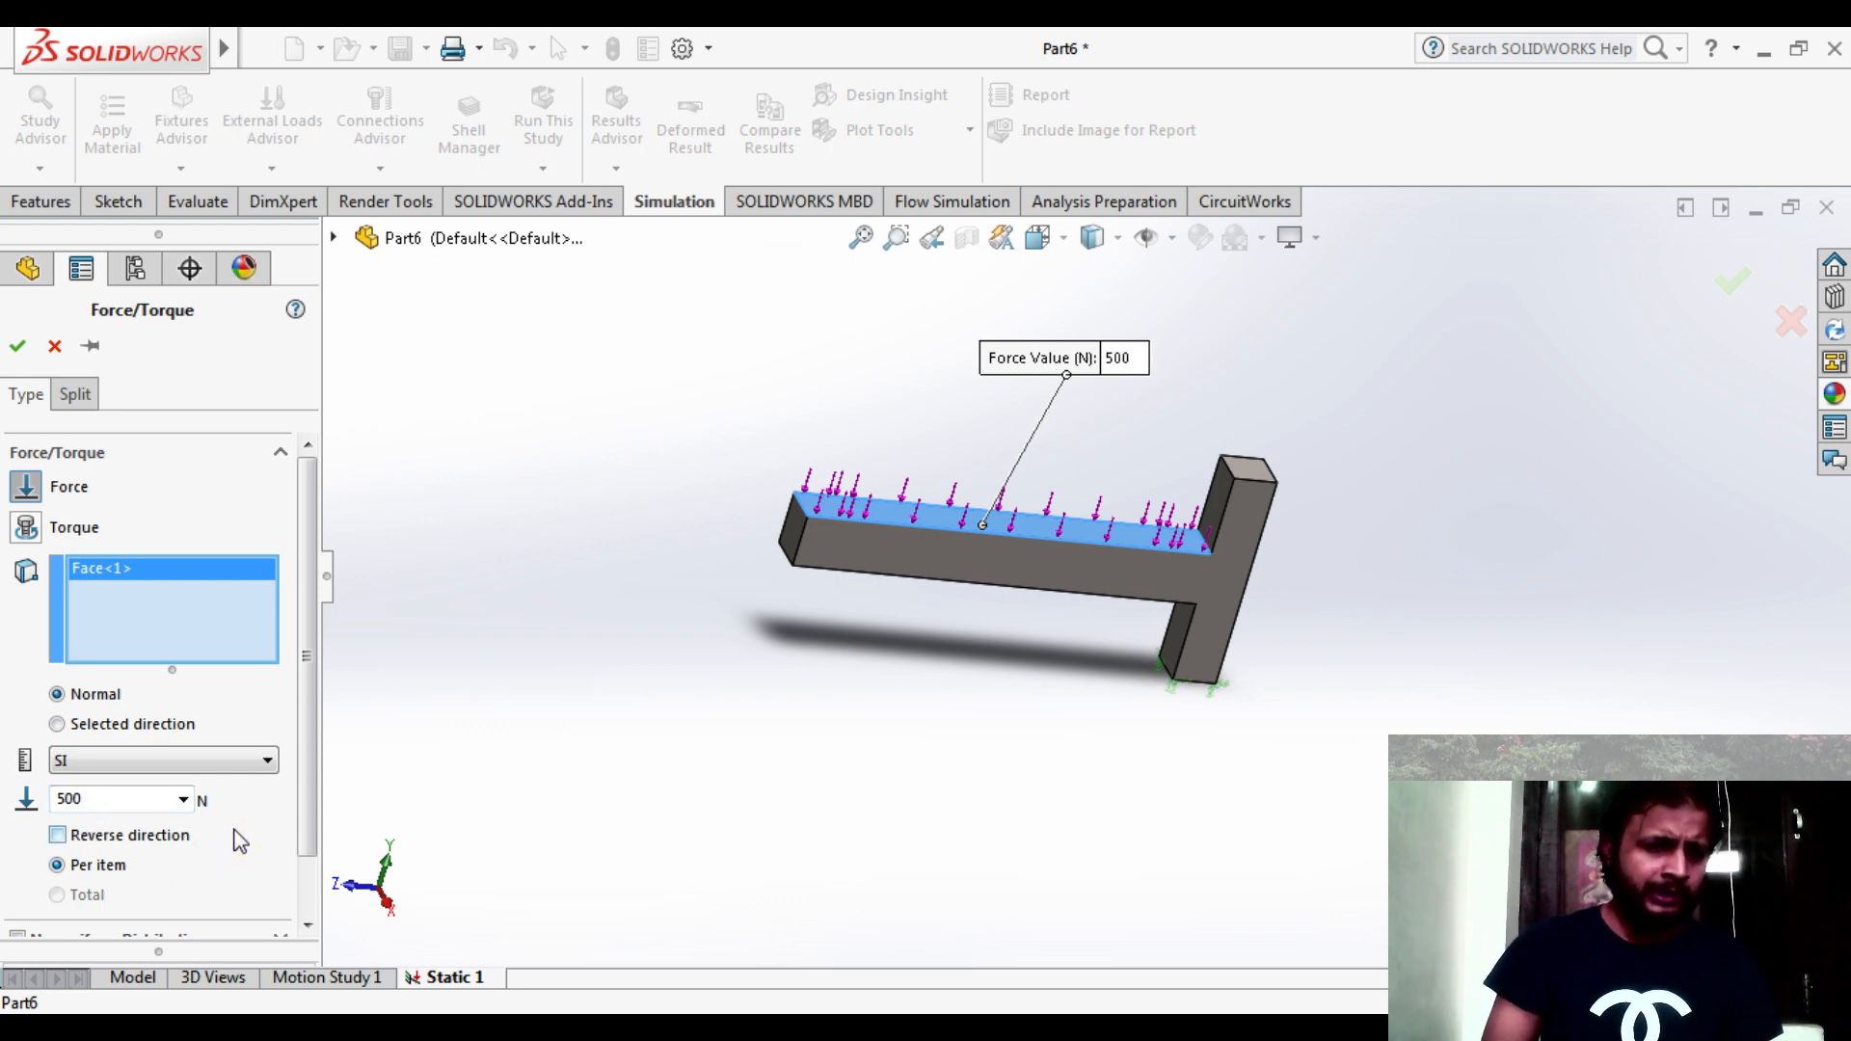
pyautogui.scroll(-2, 240, 842)
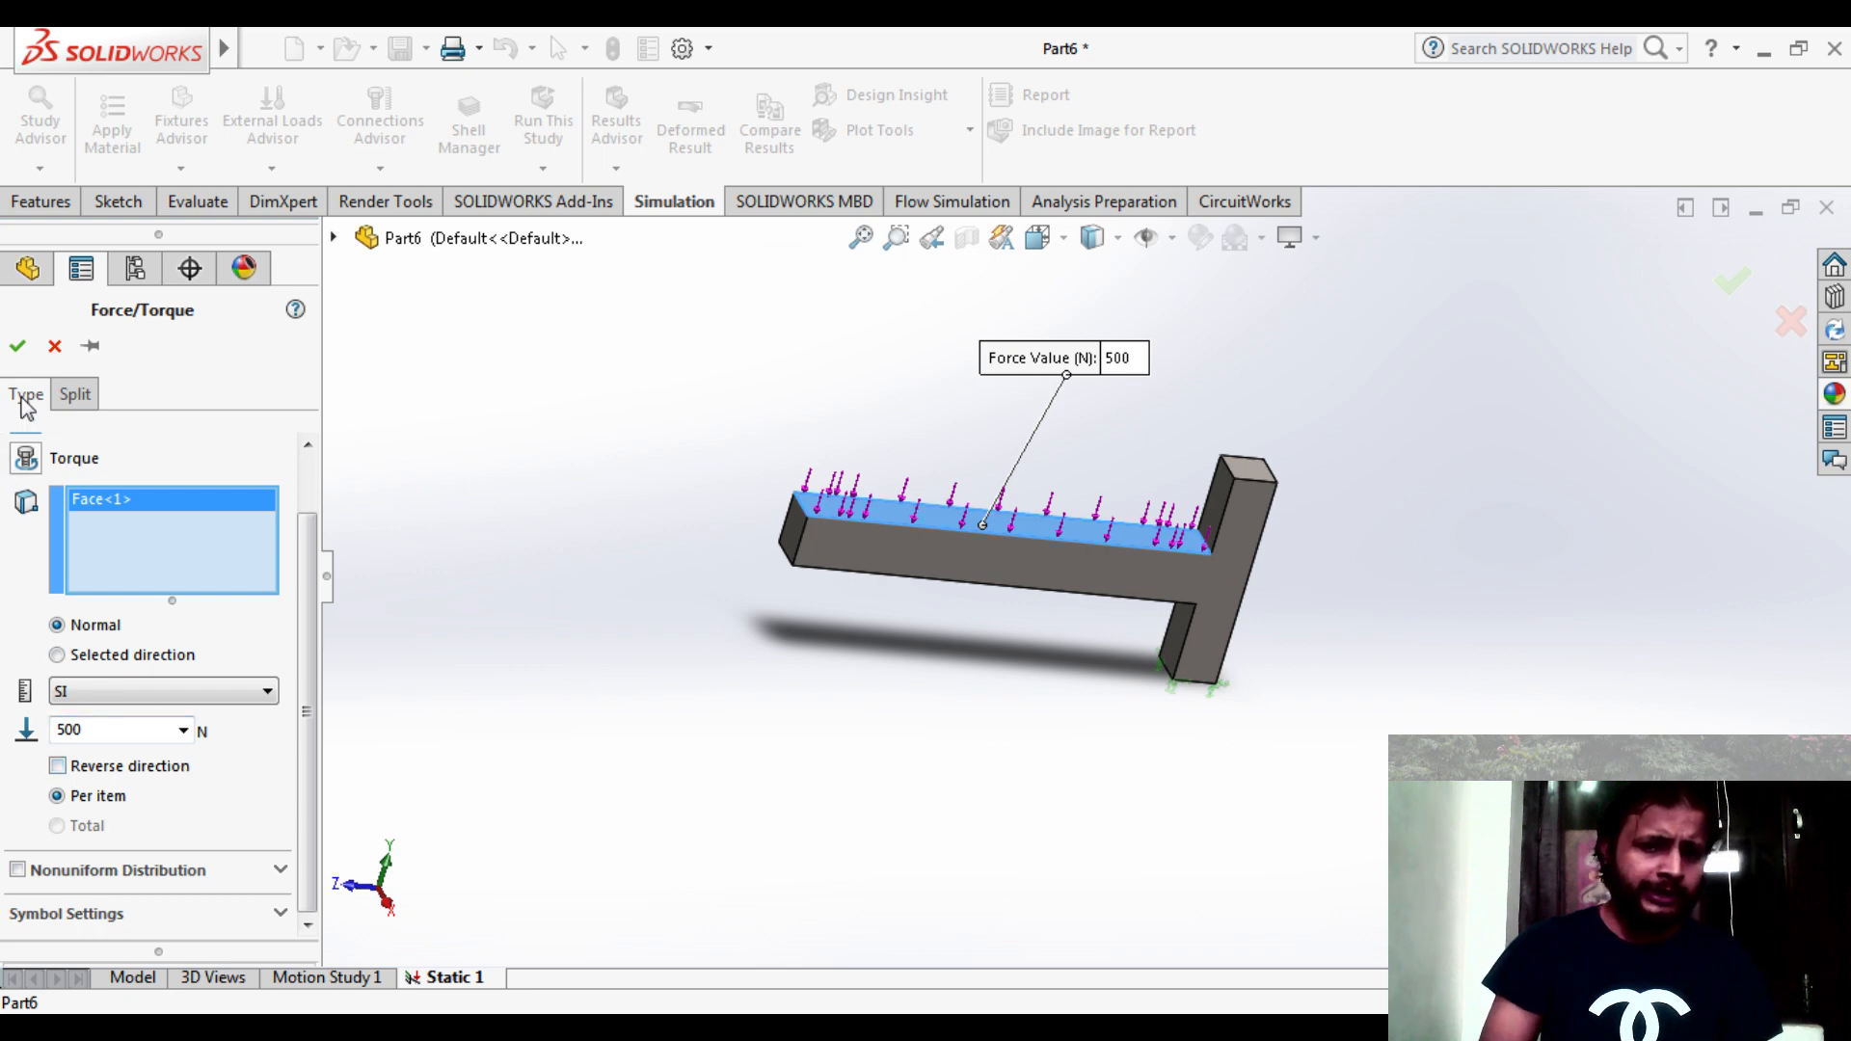
pyautogui.click(17, 345)
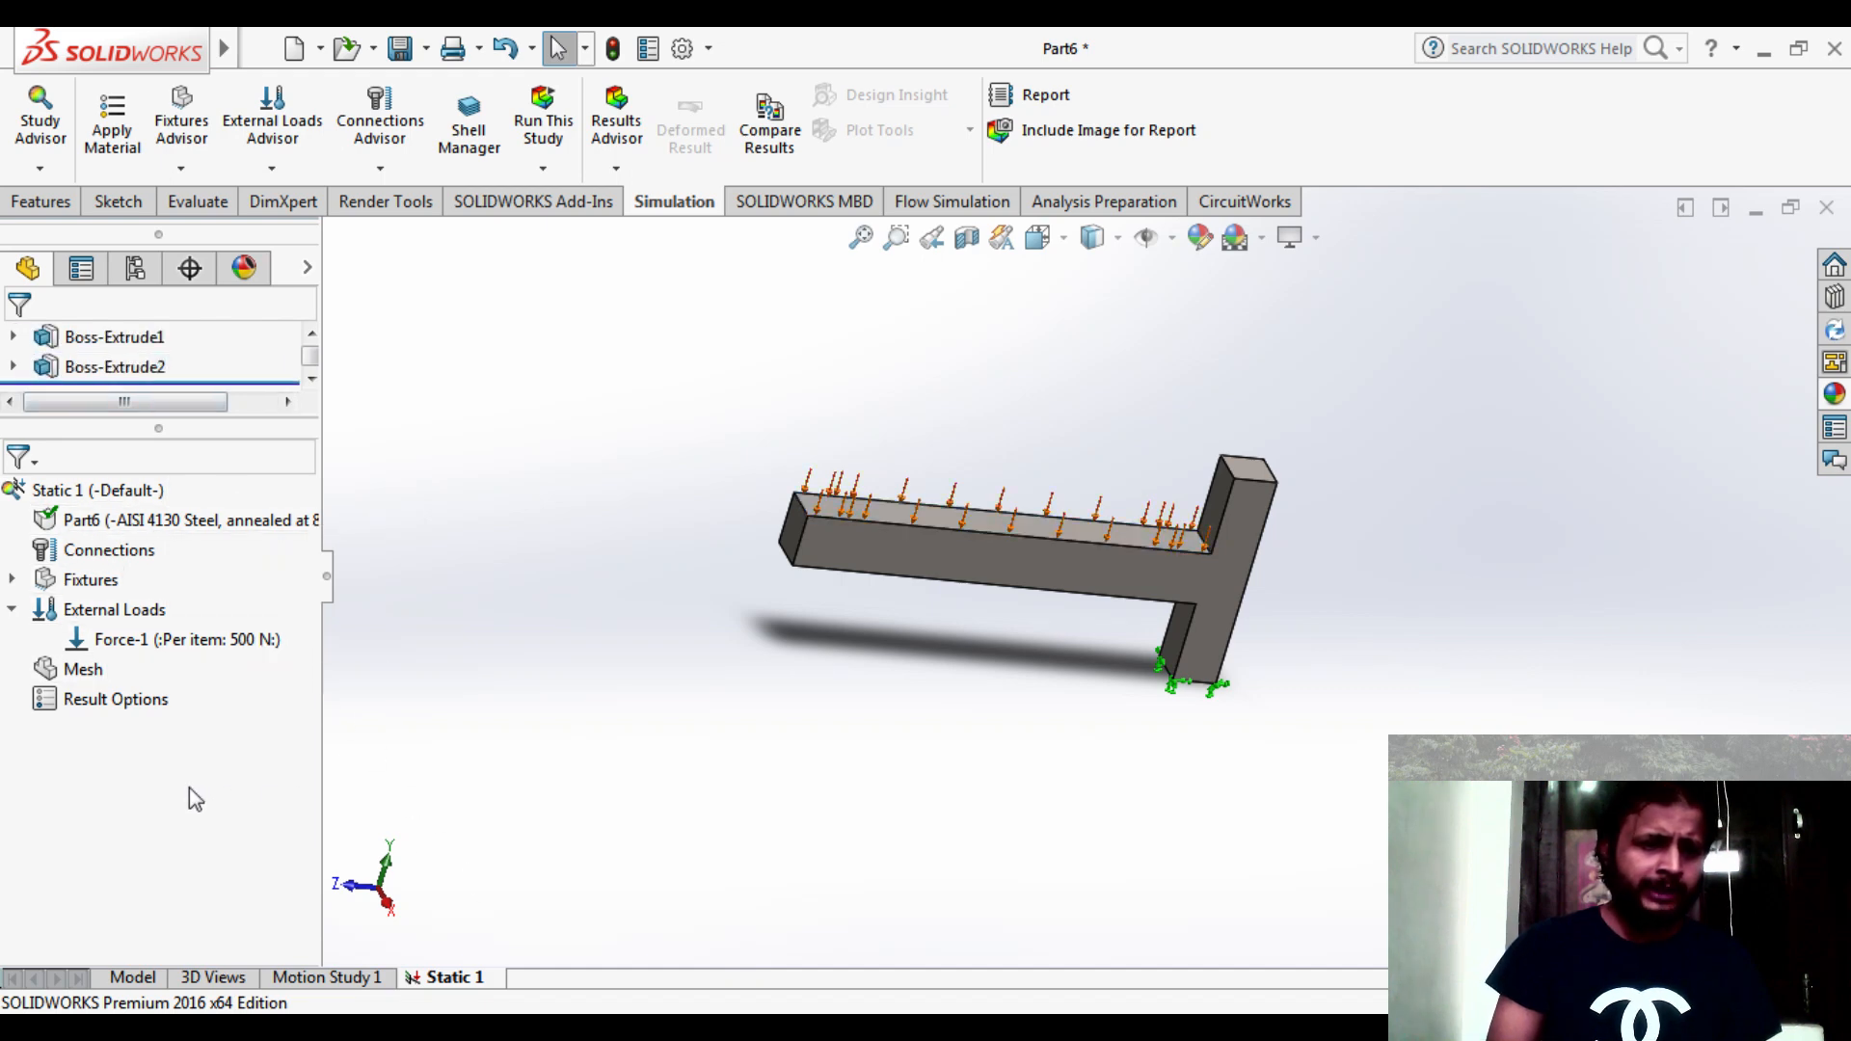
# - Create the mesh for the T-shaped part with the default density and inspect it along the bar
pyautogui.rightClick(75, 669)
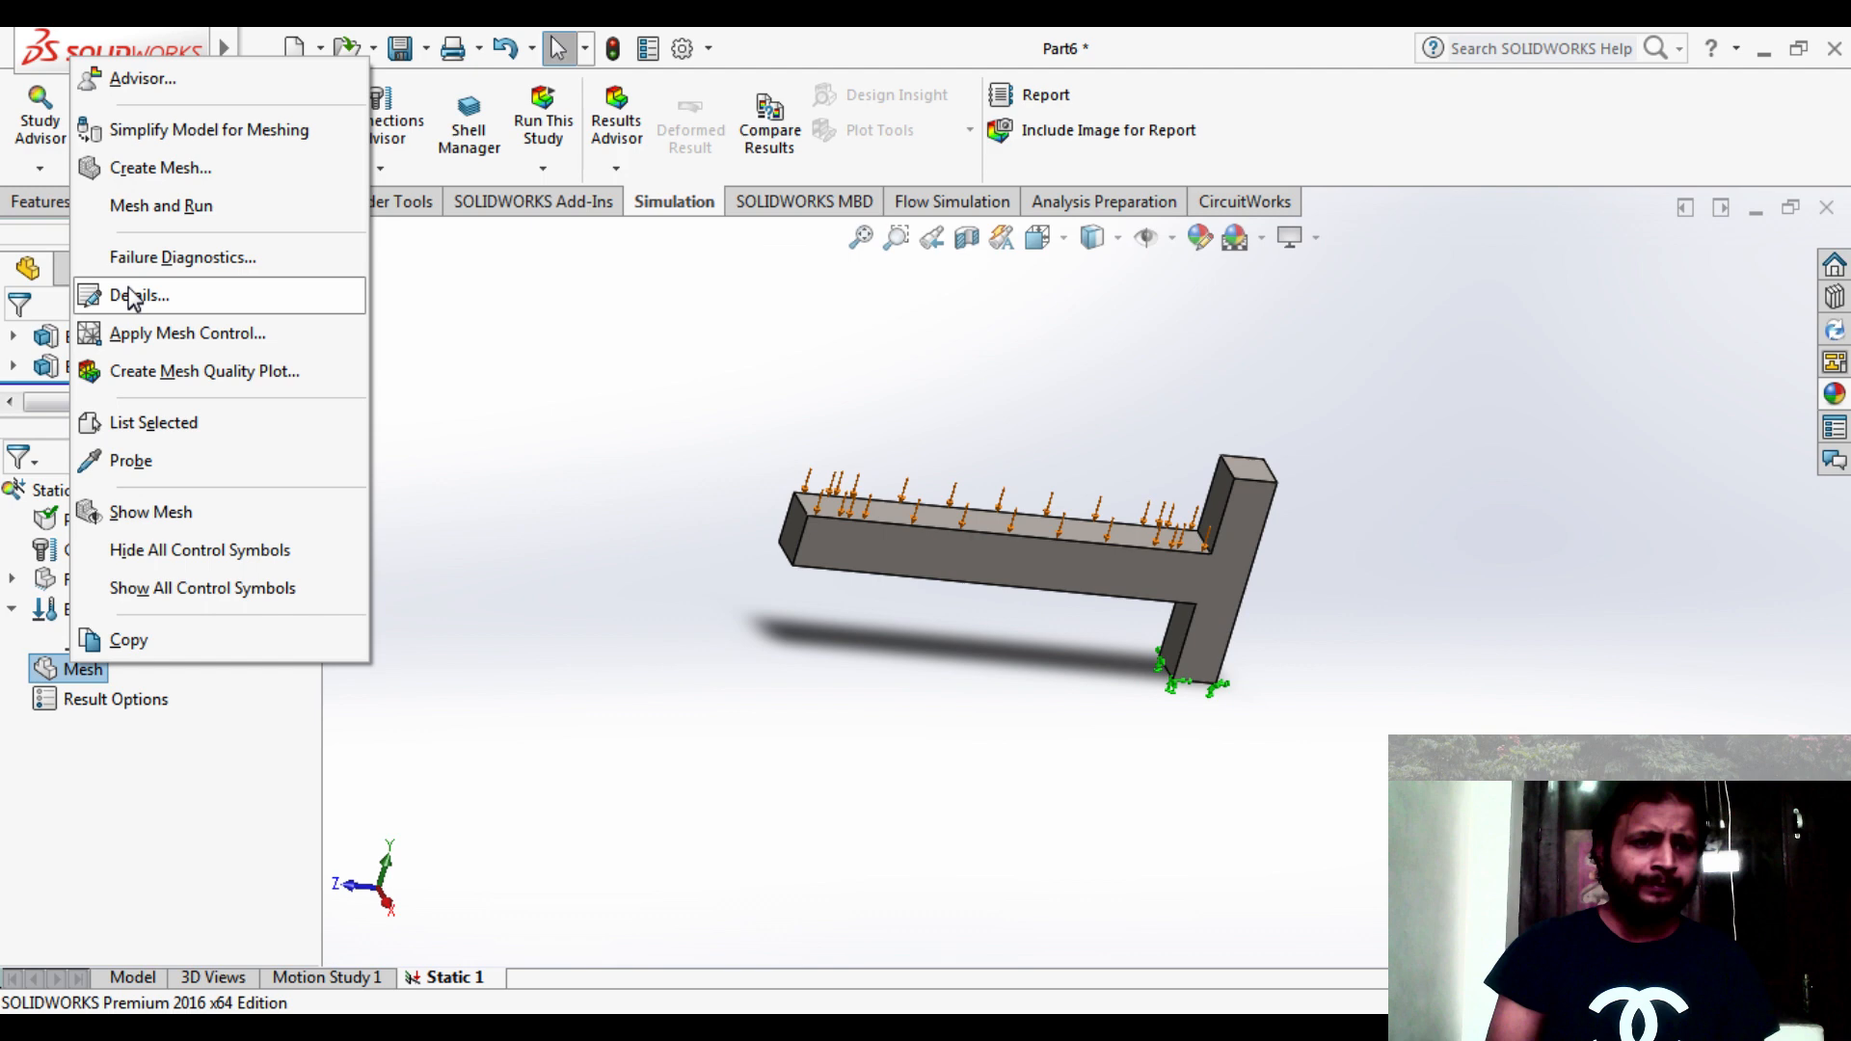
pyautogui.click(142, 171)
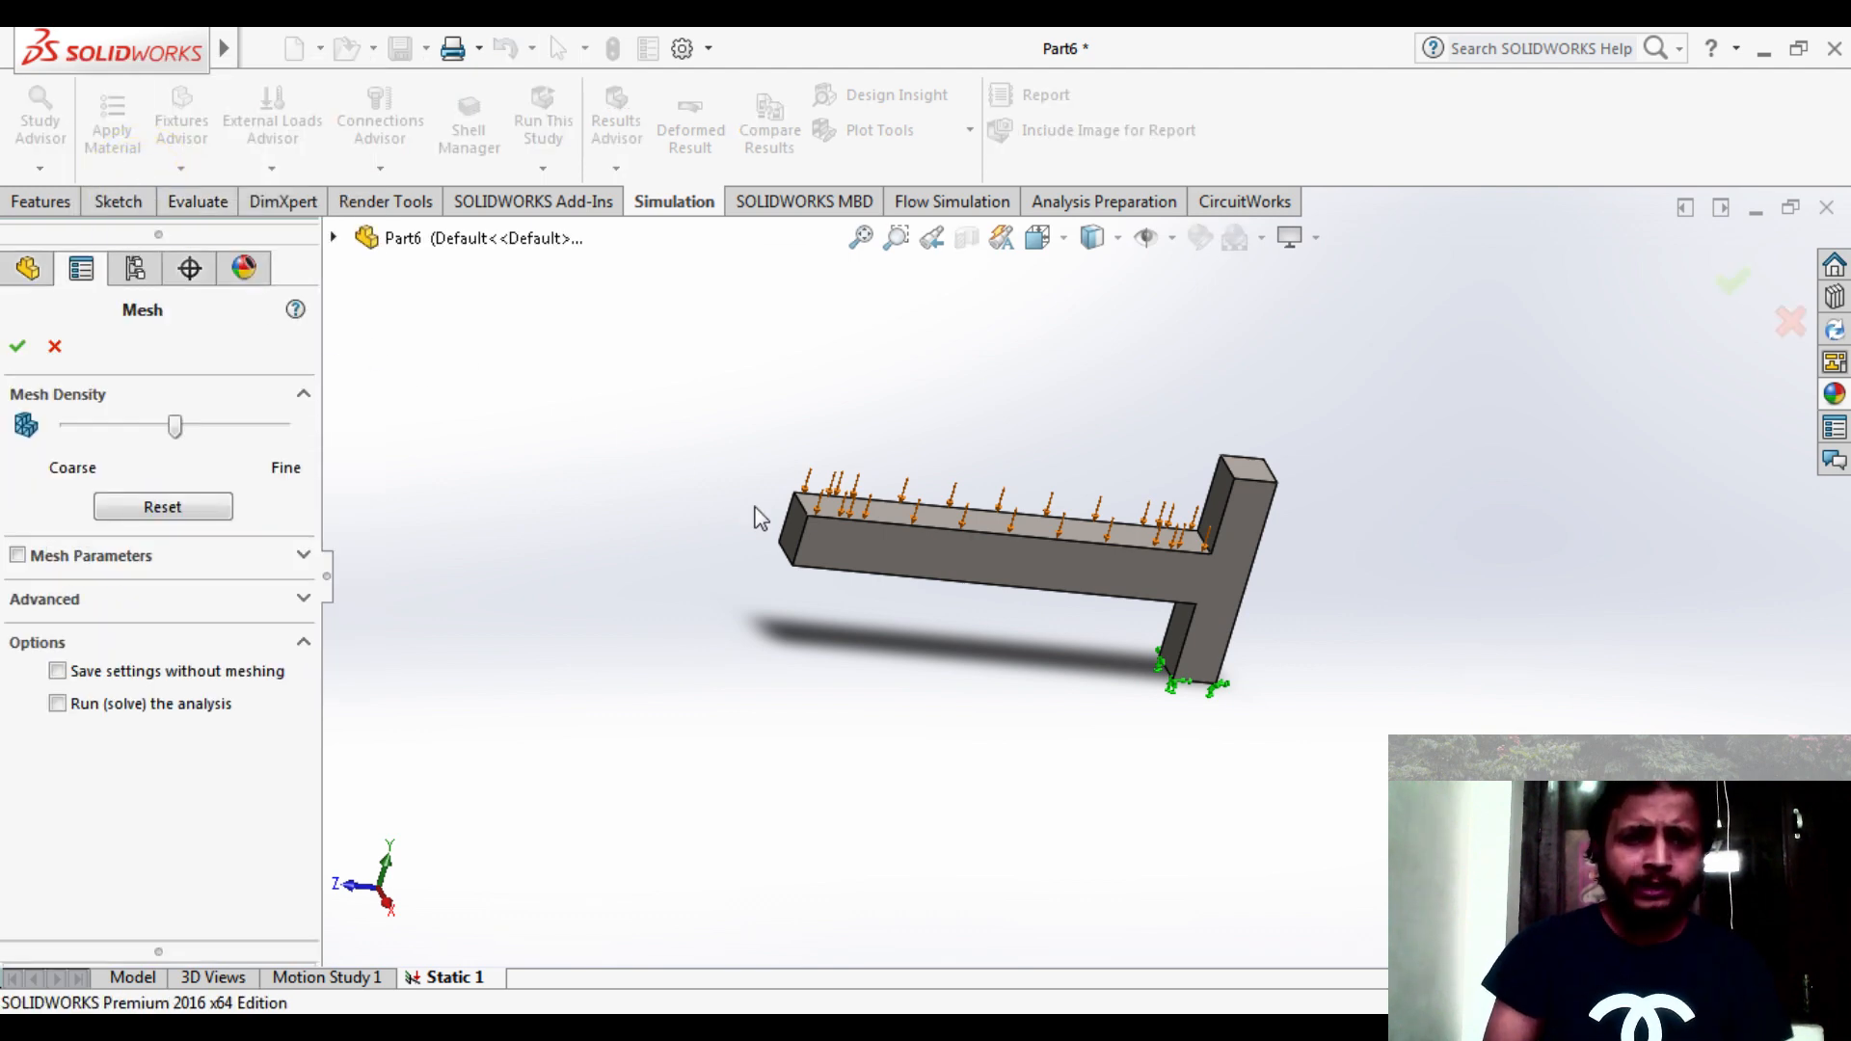
pyautogui.click(17, 354)
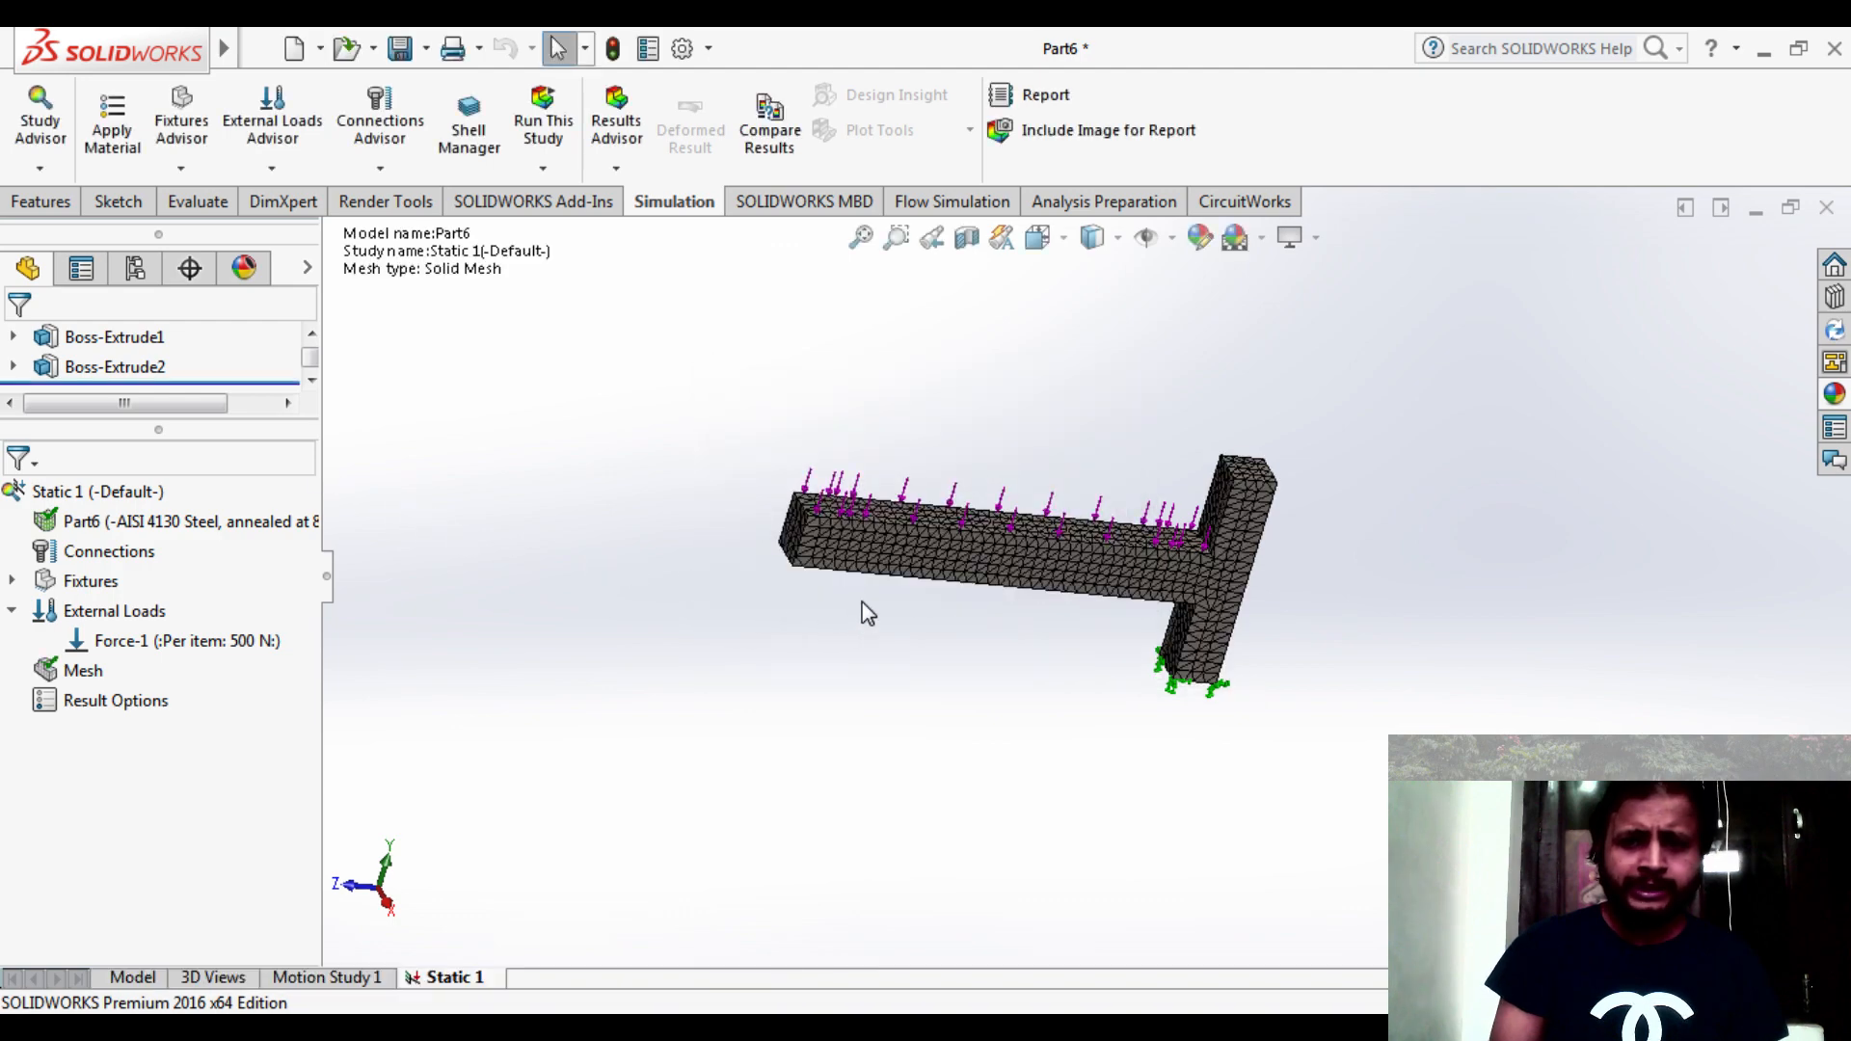
pyautogui.scroll(-8, 983, 593)
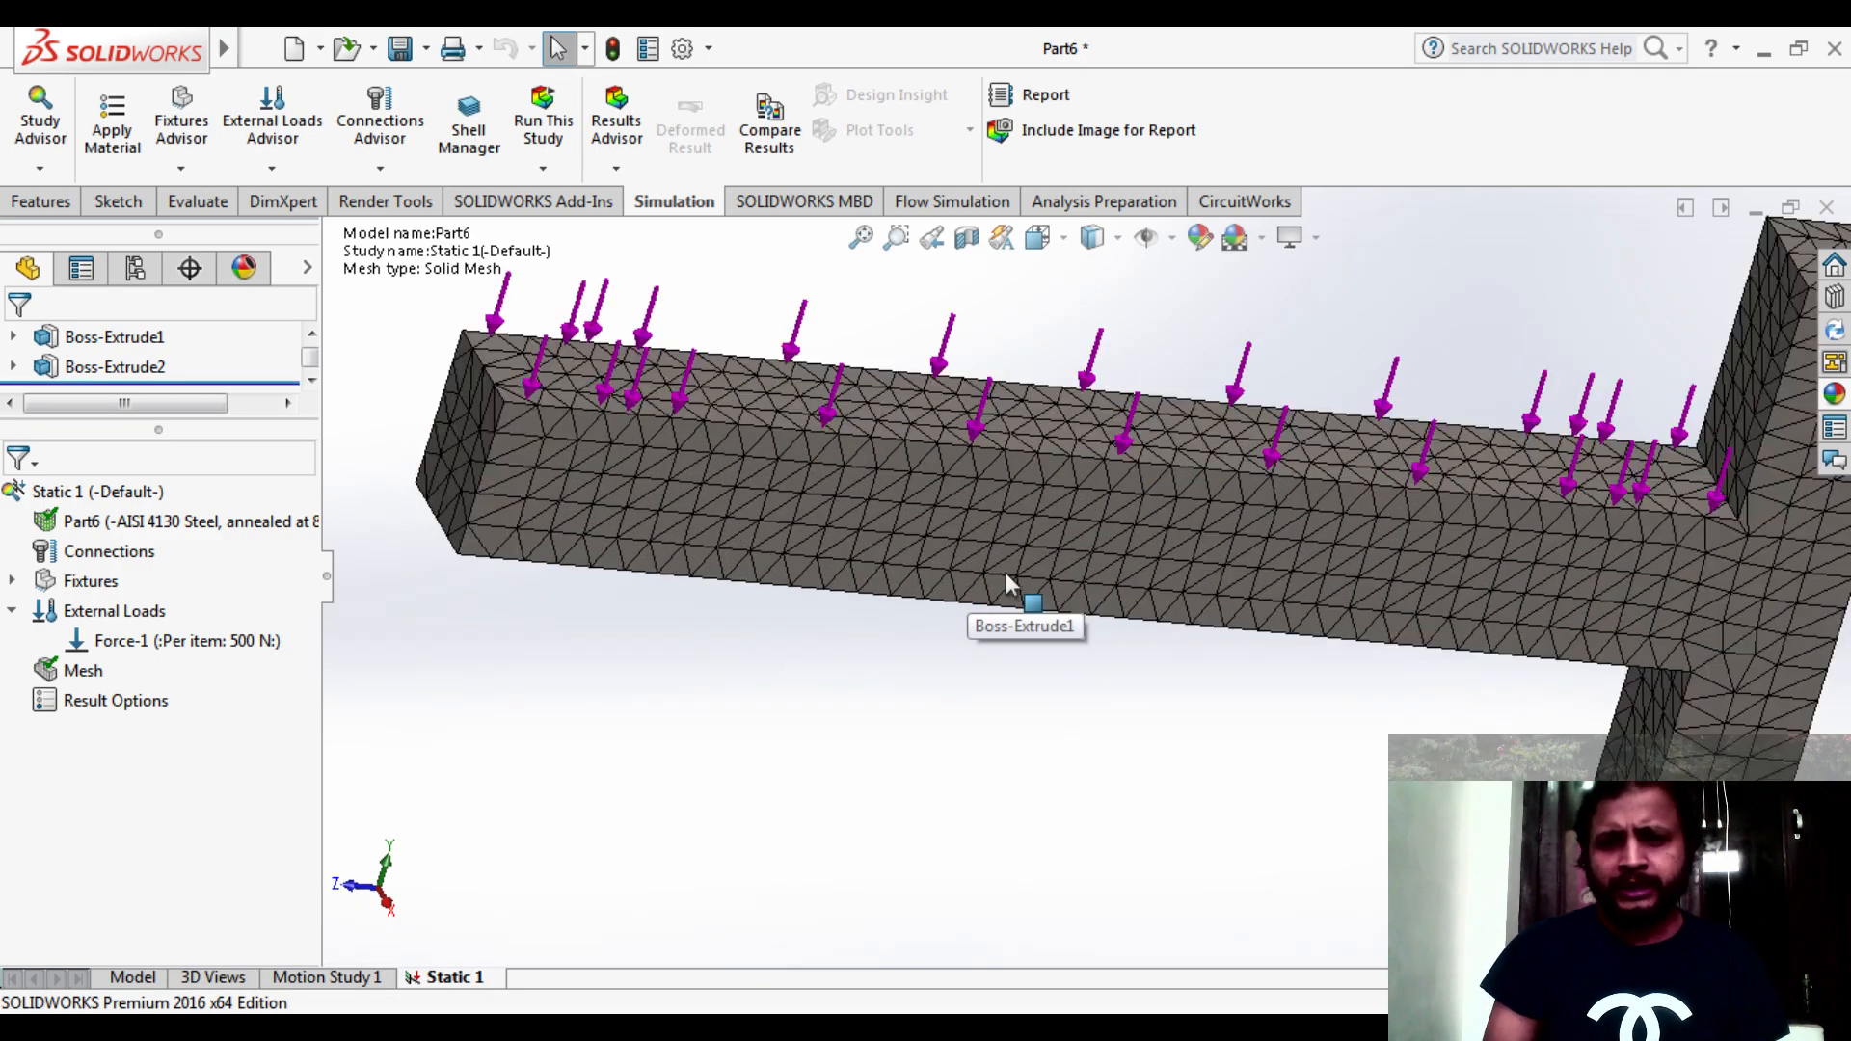
pyautogui.scroll(5, 1005, 573)
pyautogui.scroll(-1, 1138, 609)
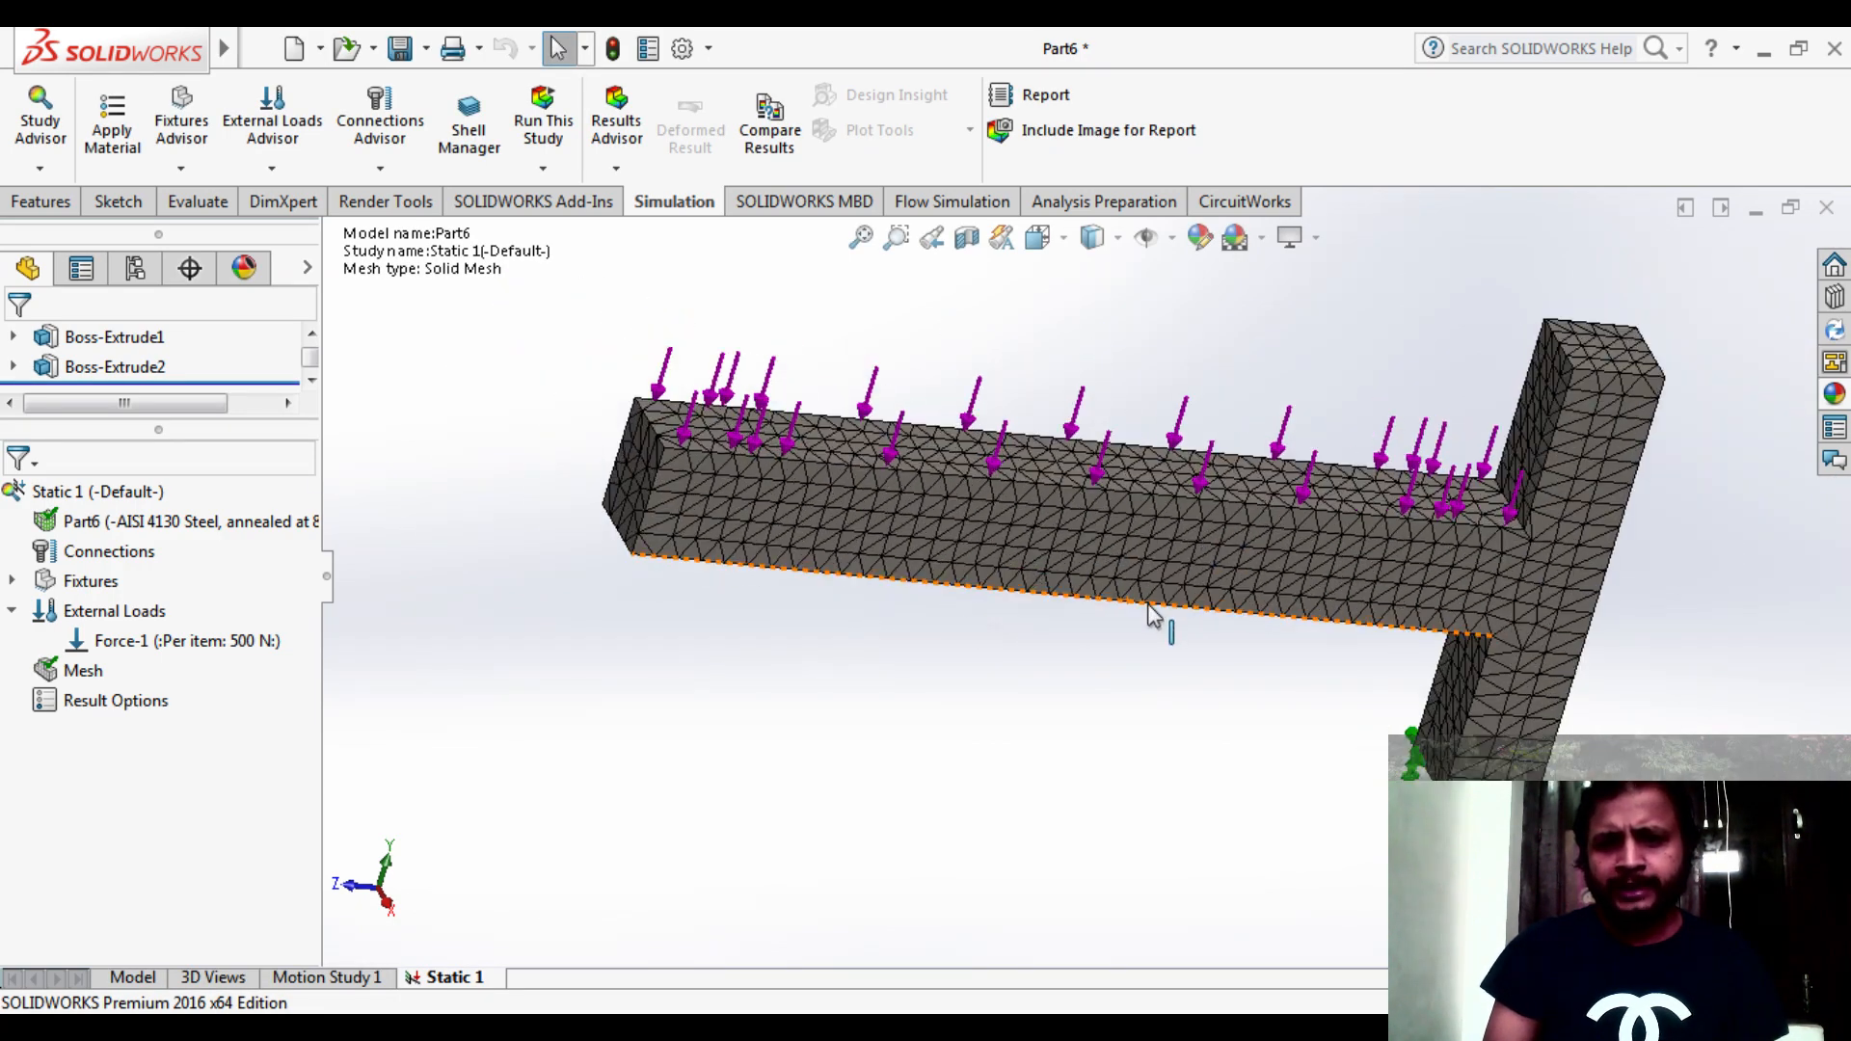
pyautogui.scroll(1, 883, 752)
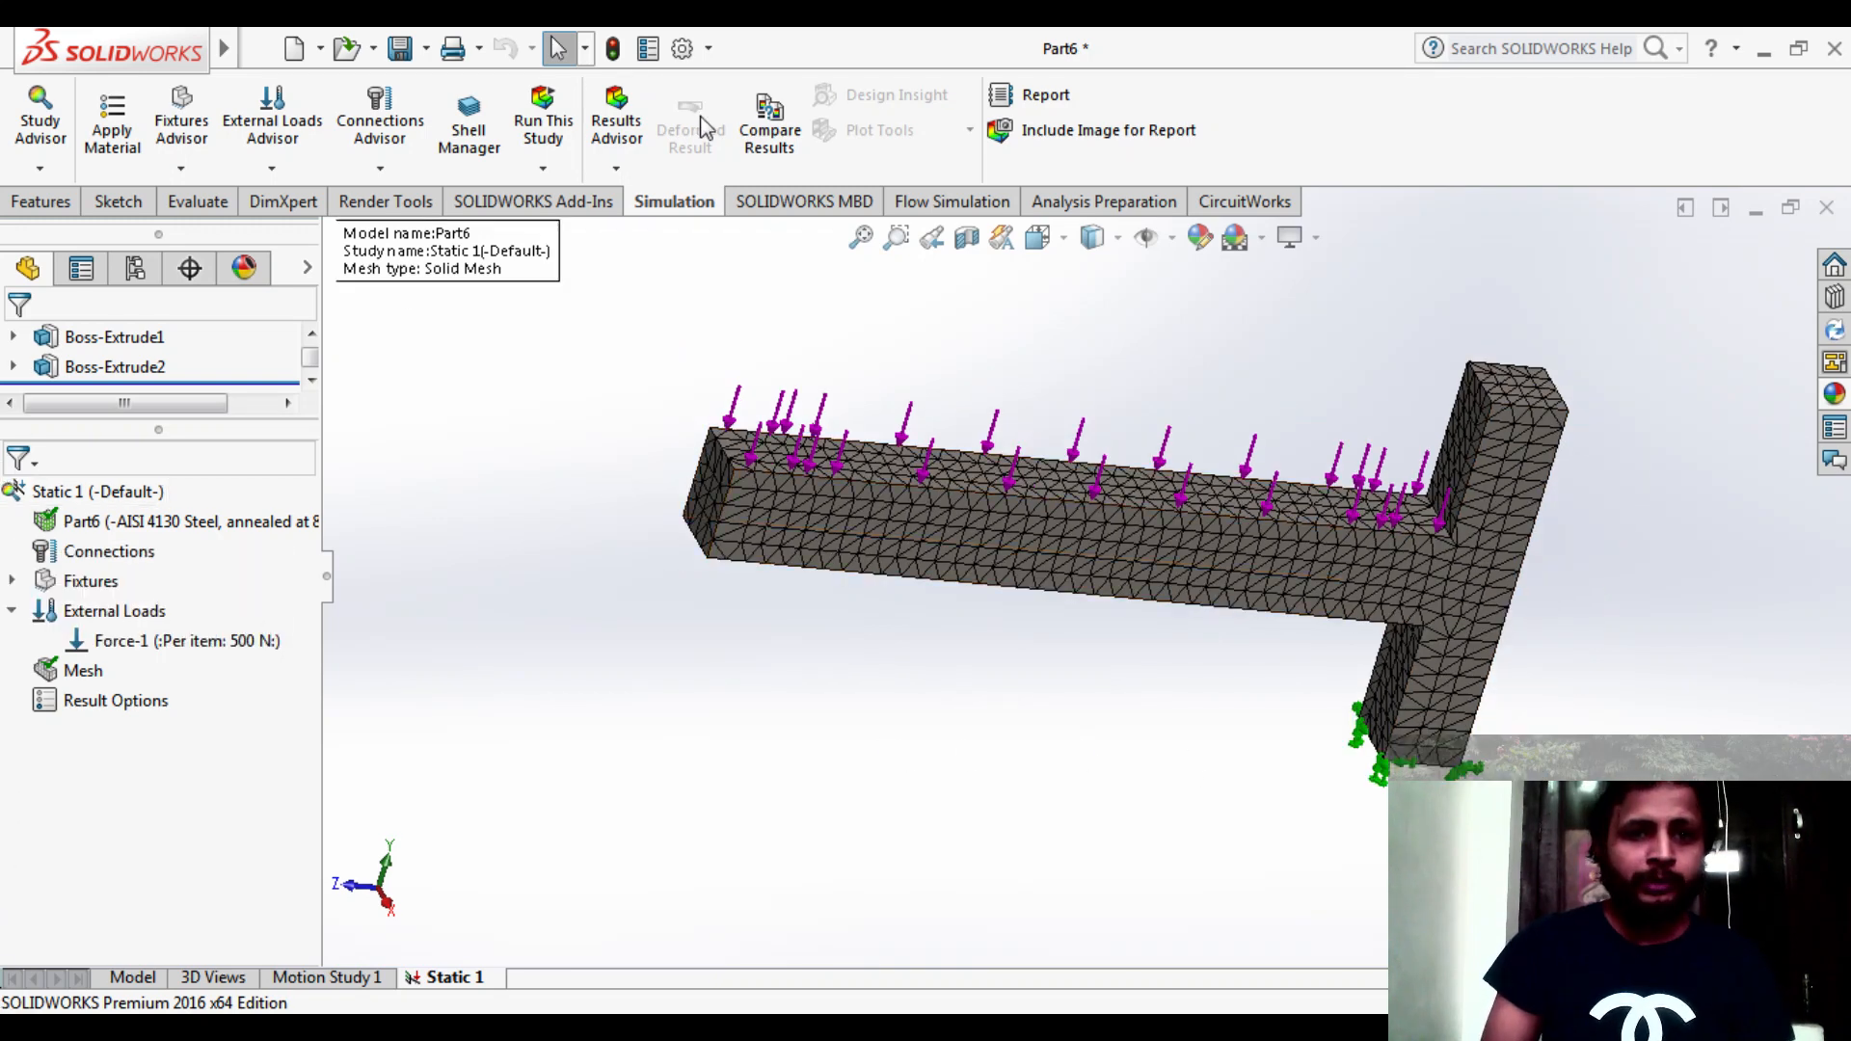
# - Run the static study and inspect the von Mises stress plot of the part
pyautogui.click(1128, 136)
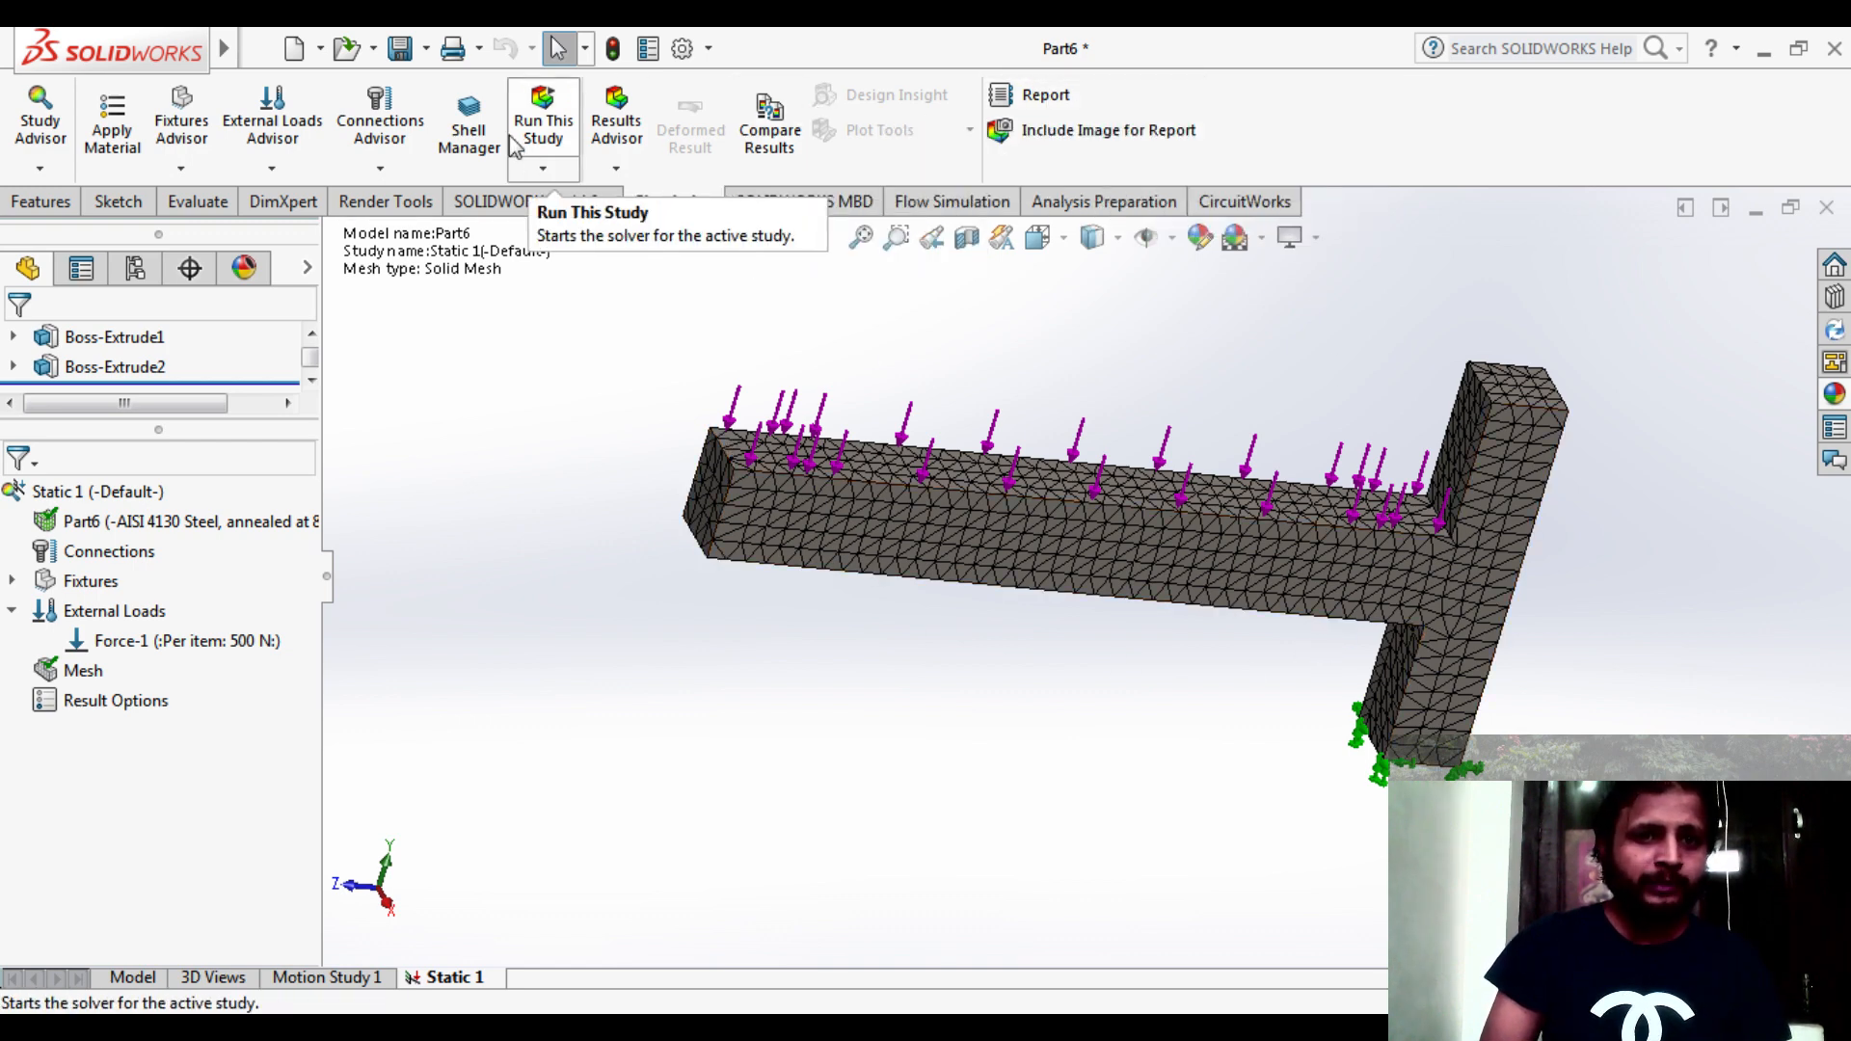
pyautogui.click(557, 106)
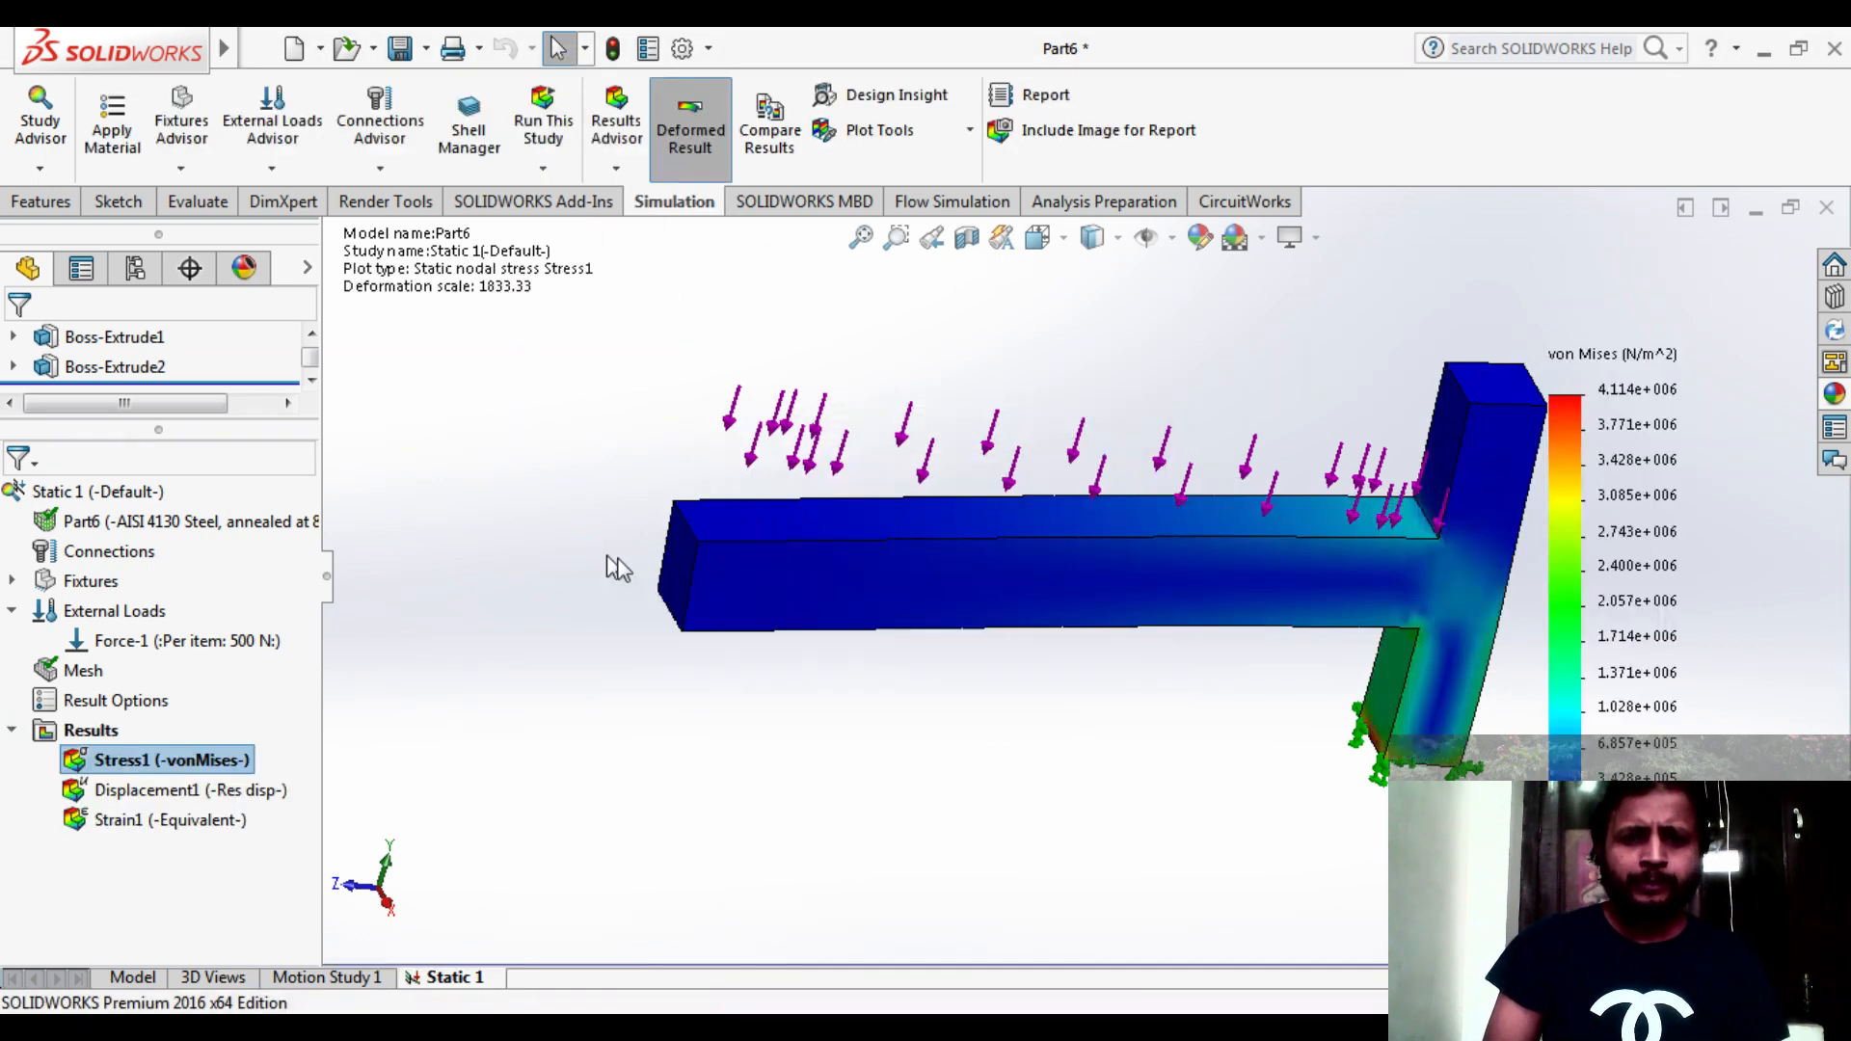
pyautogui.scroll(-2, 1356, 513)
pyautogui.scroll(2, 1356, 513)
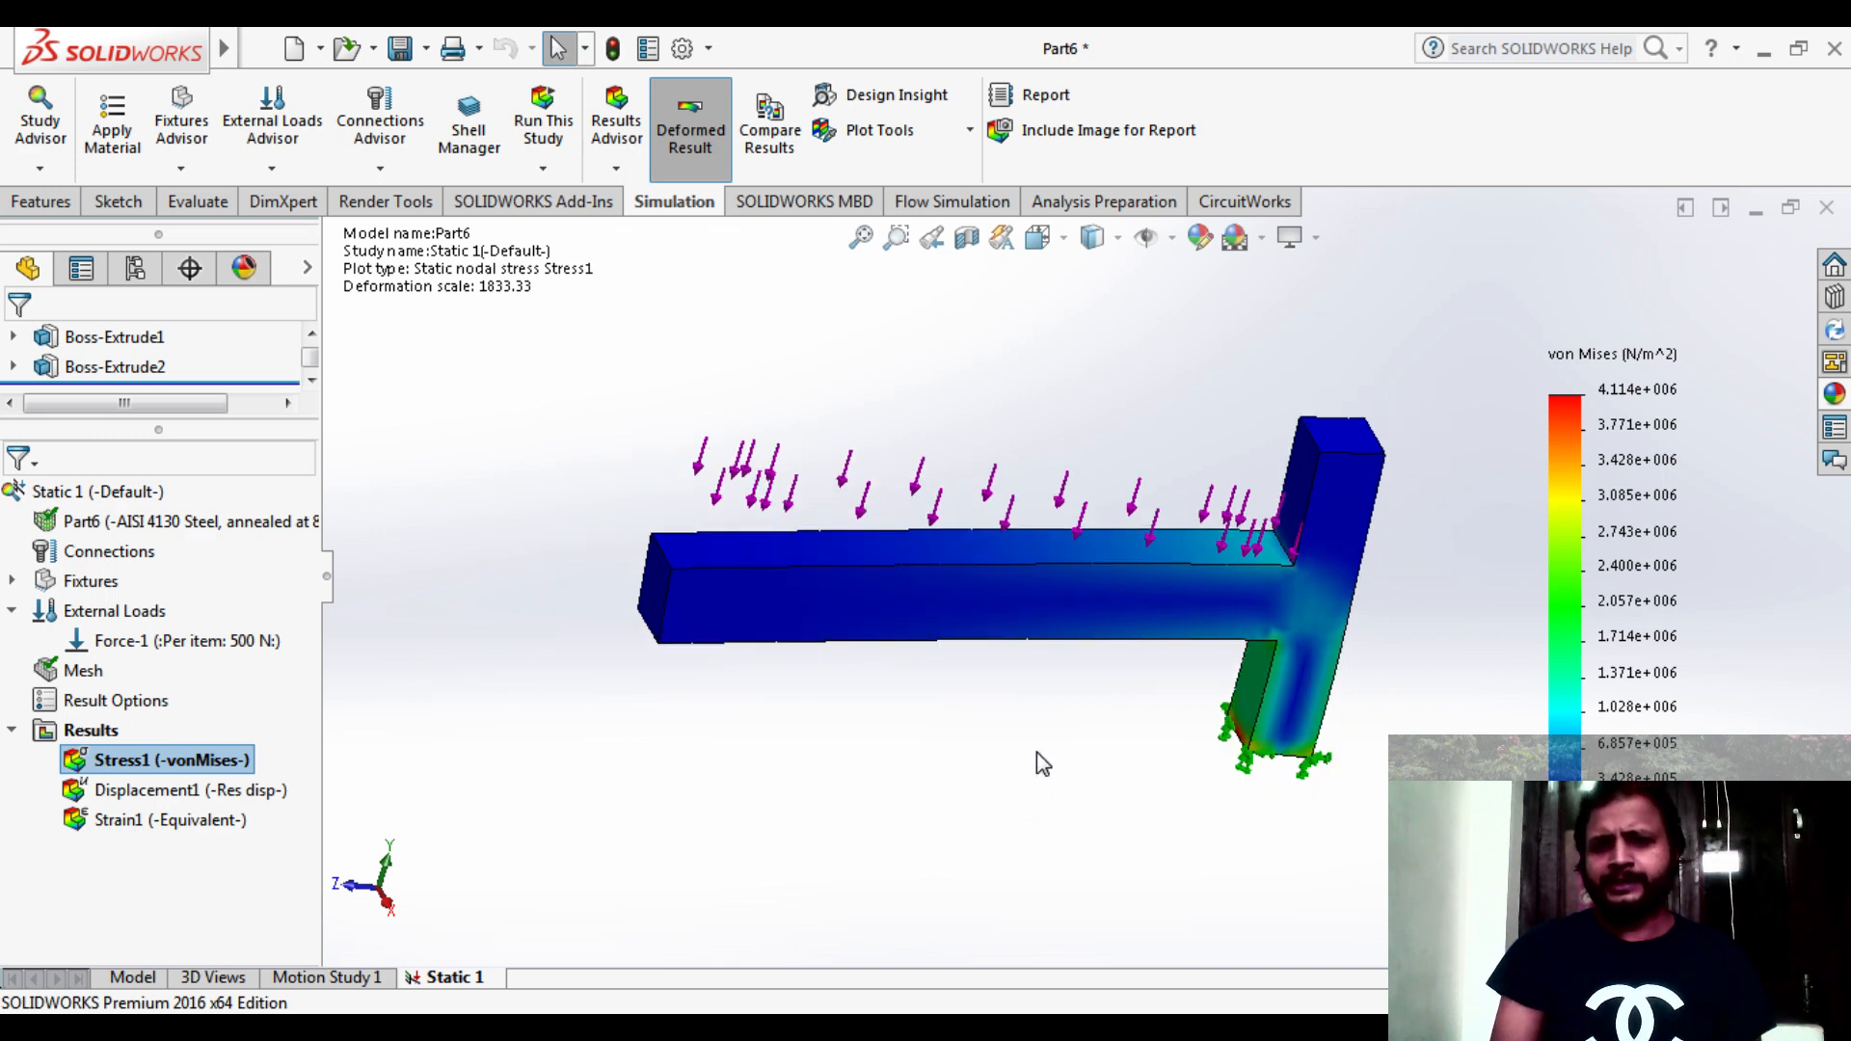
pyautogui.scroll(-1, 1037, 760)
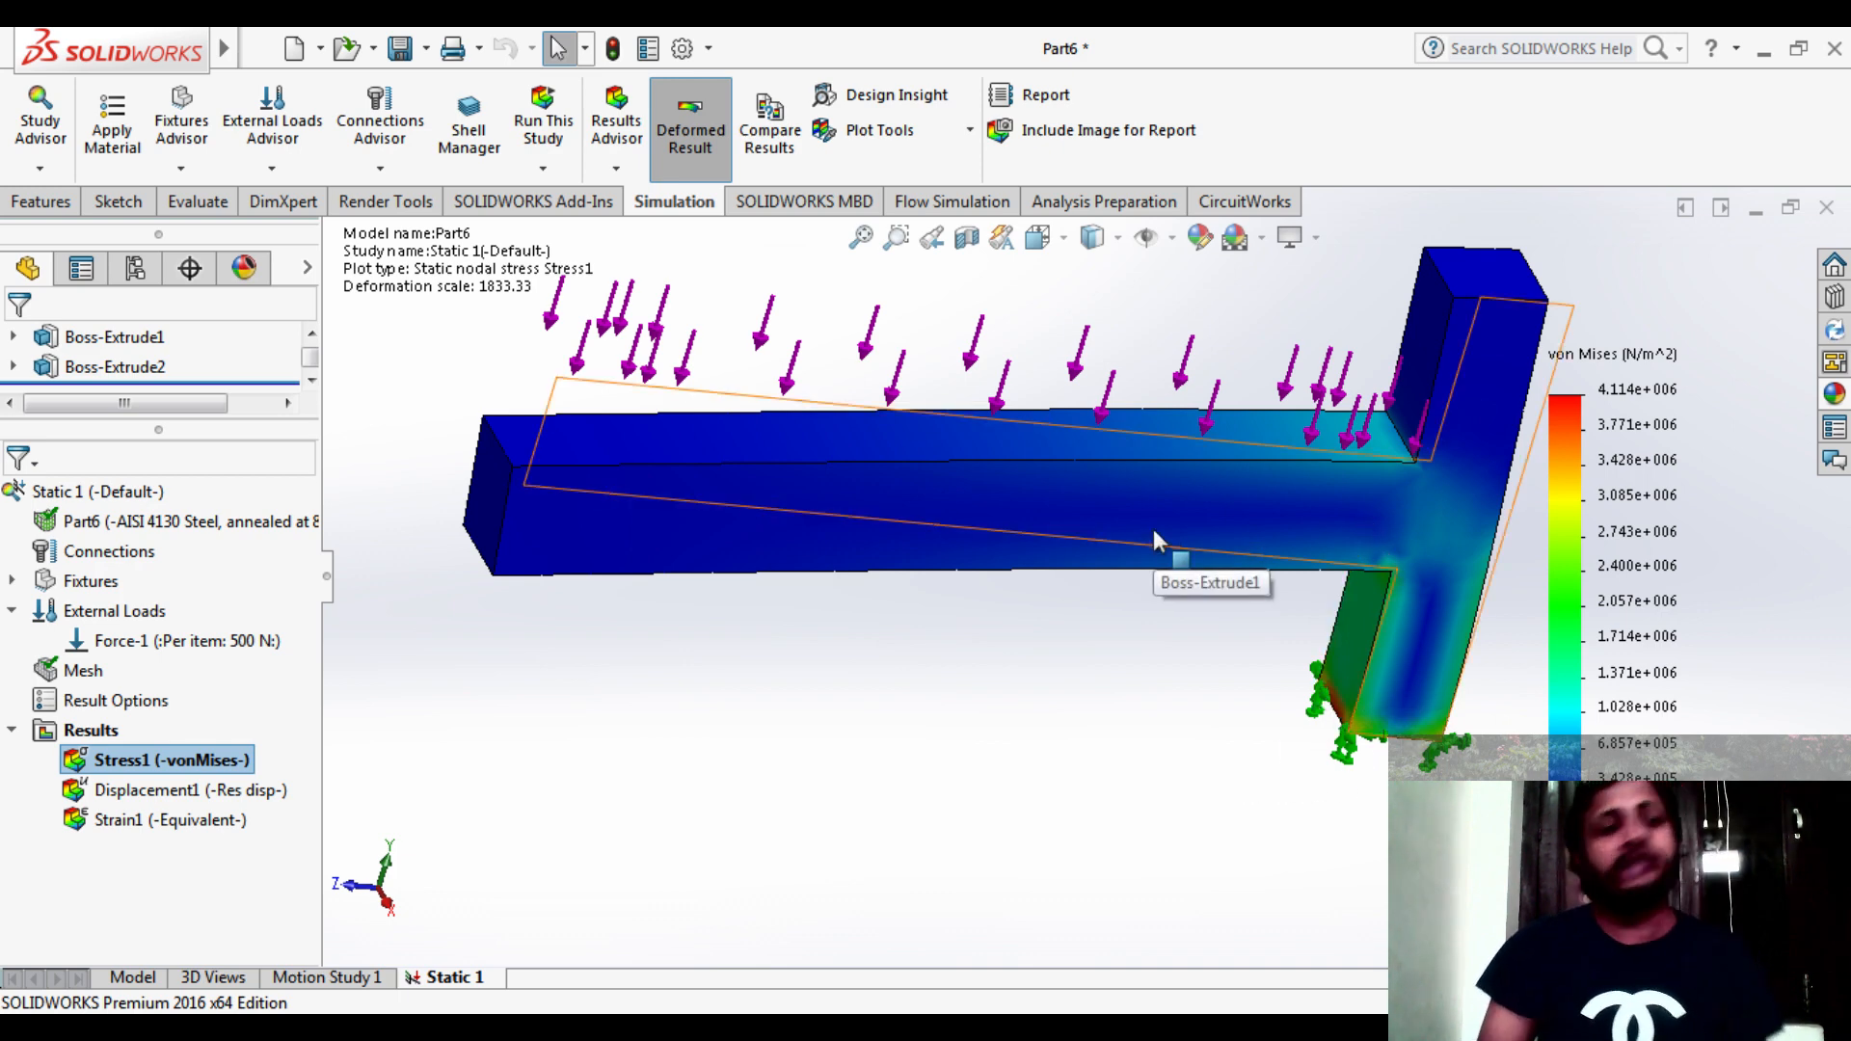
# - Display the resultant displacement plot and the equivalent strain plot of the part
pyautogui.click(224, 786)
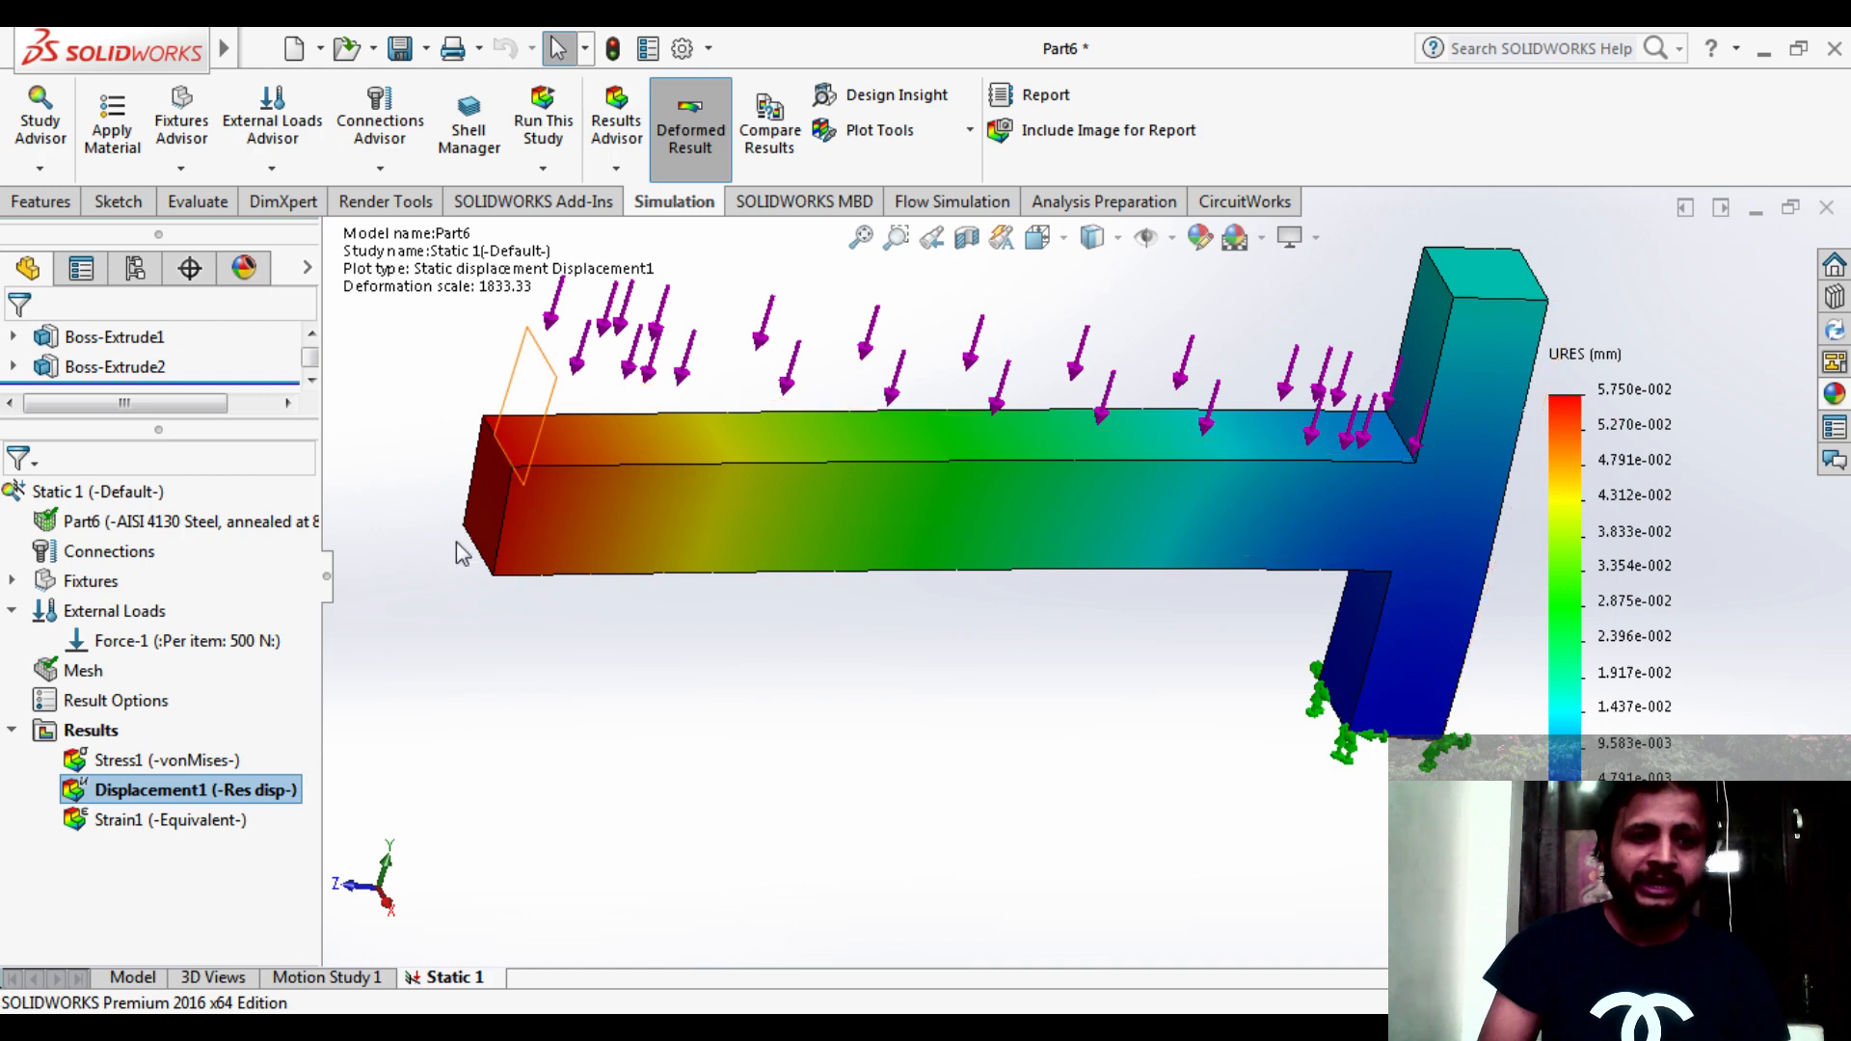
pyautogui.click(120, 820)
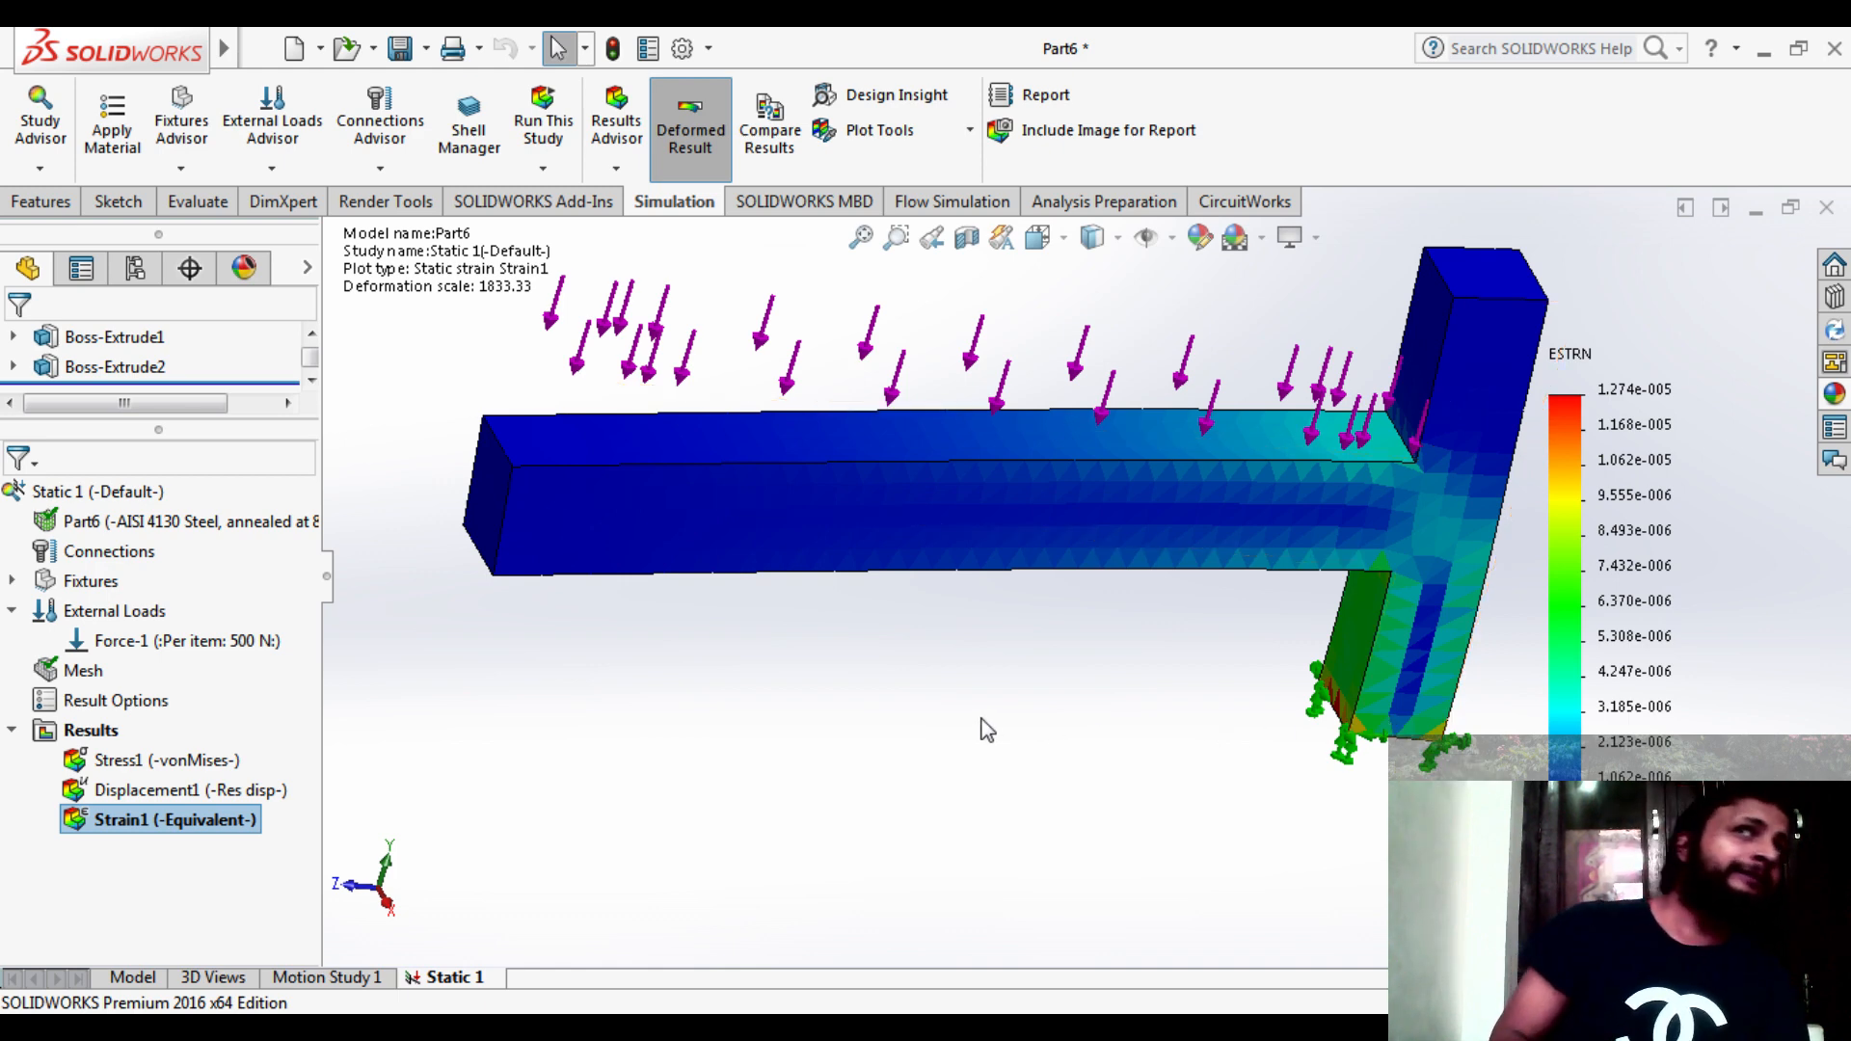
pyautogui.click(153, 764)
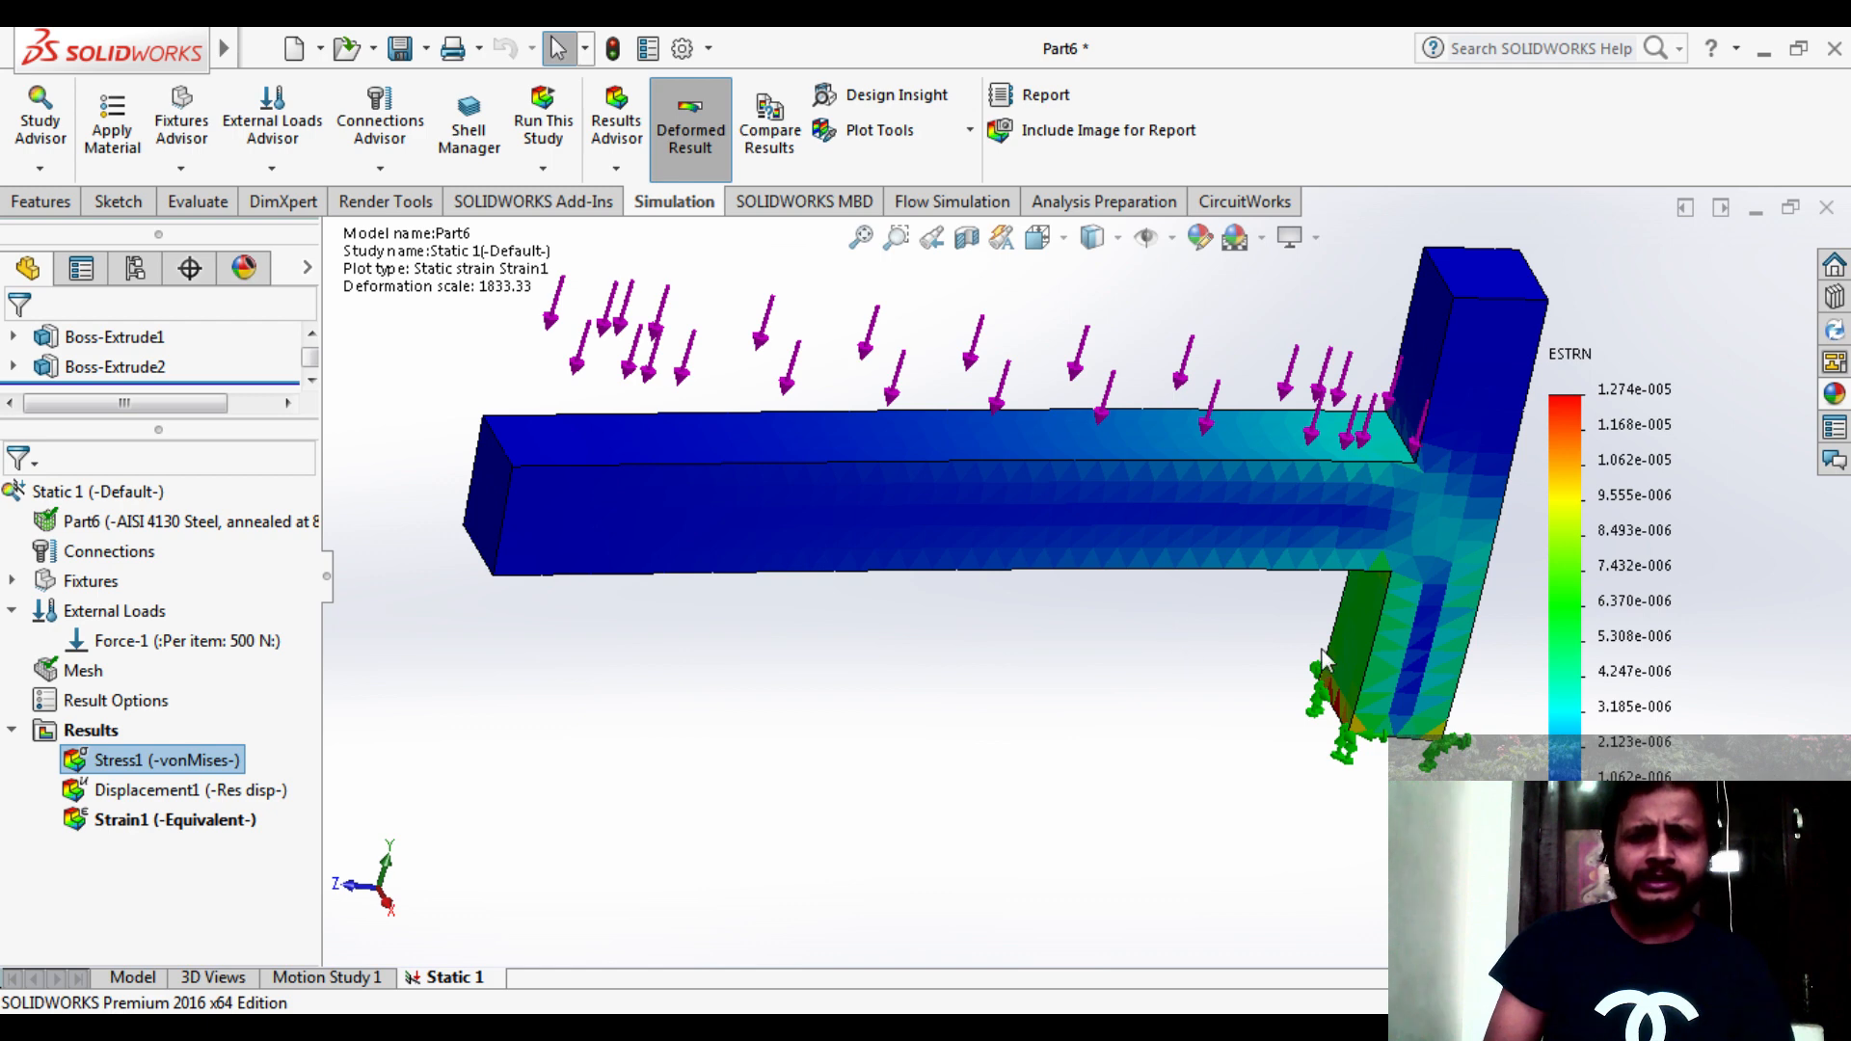
# - Display the resultant displacement plot again and examine the displacement along the projecting bar and near the fixed end
pyautogui.click(179, 790)
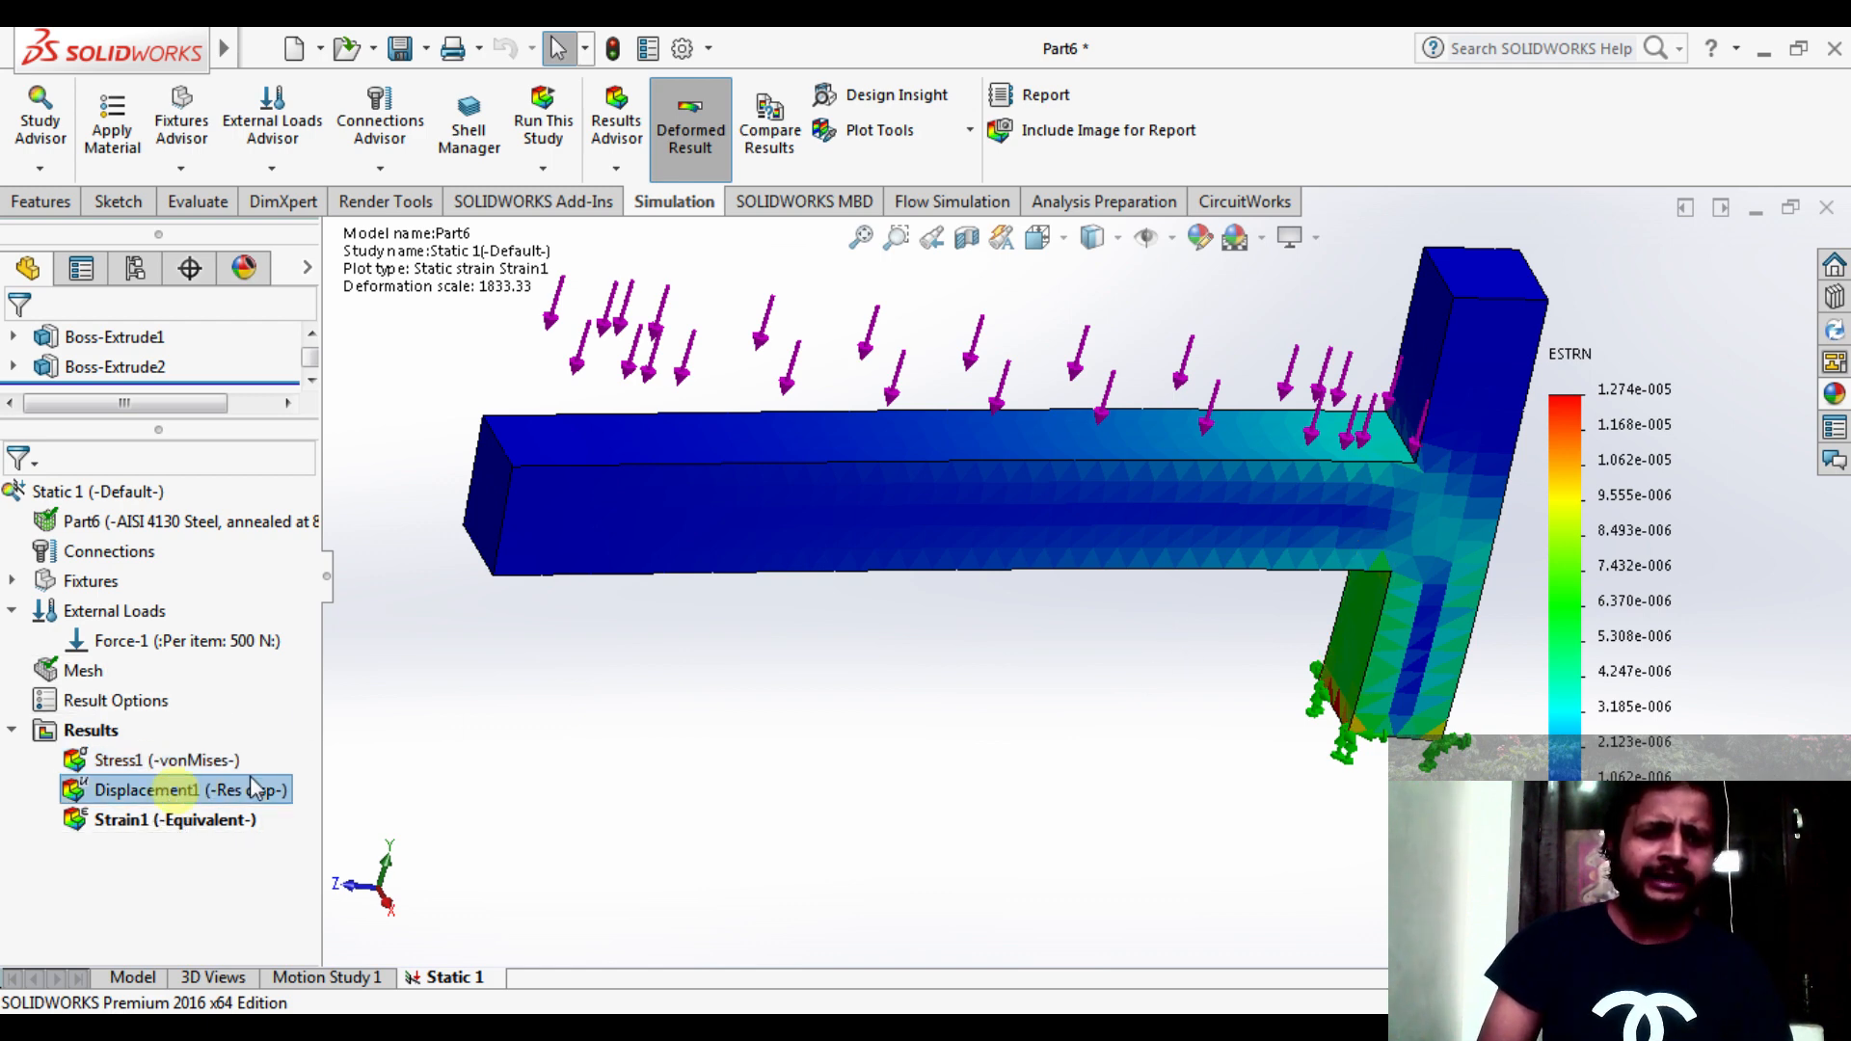
pyautogui.doubleClick(179, 792)
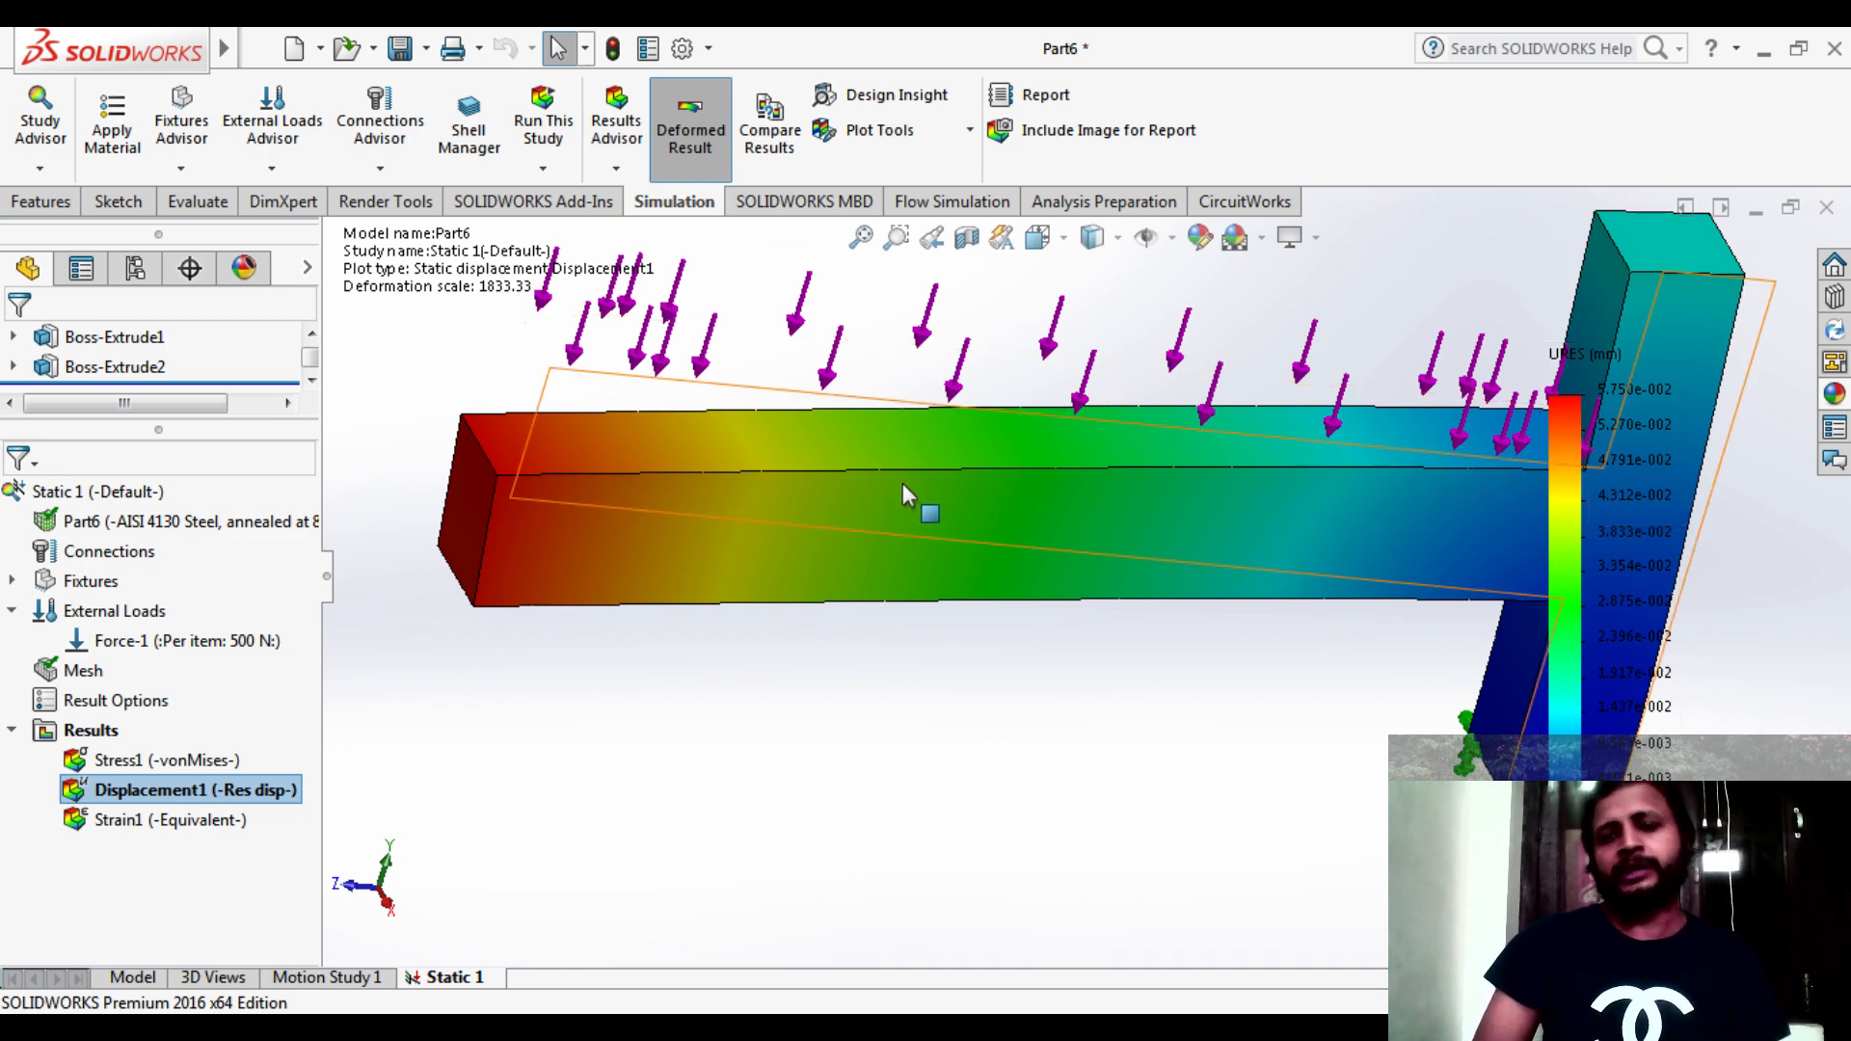
pyautogui.scroll(3, 906, 488)
pyautogui.scroll(-2, 955, 529)
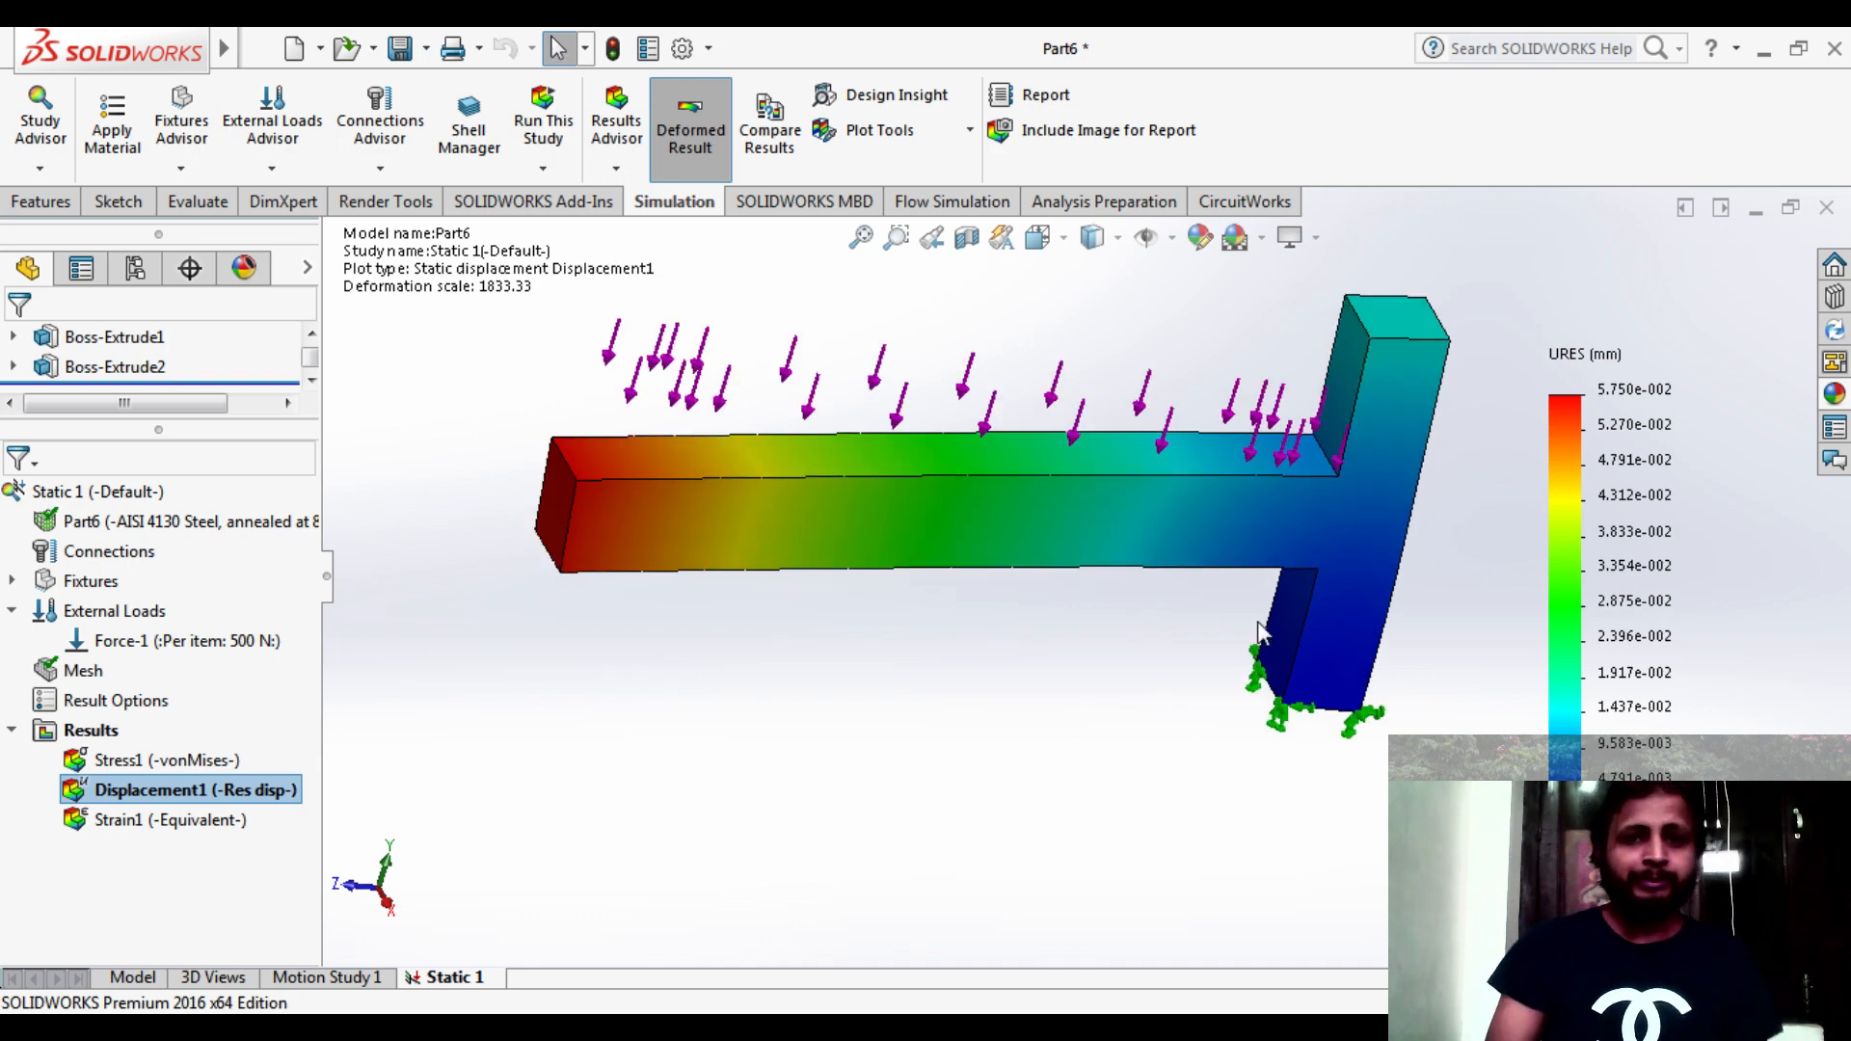
pyautogui.scroll(-2, 1010, 454)
pyautogui.scroll(3, 1012, 462)
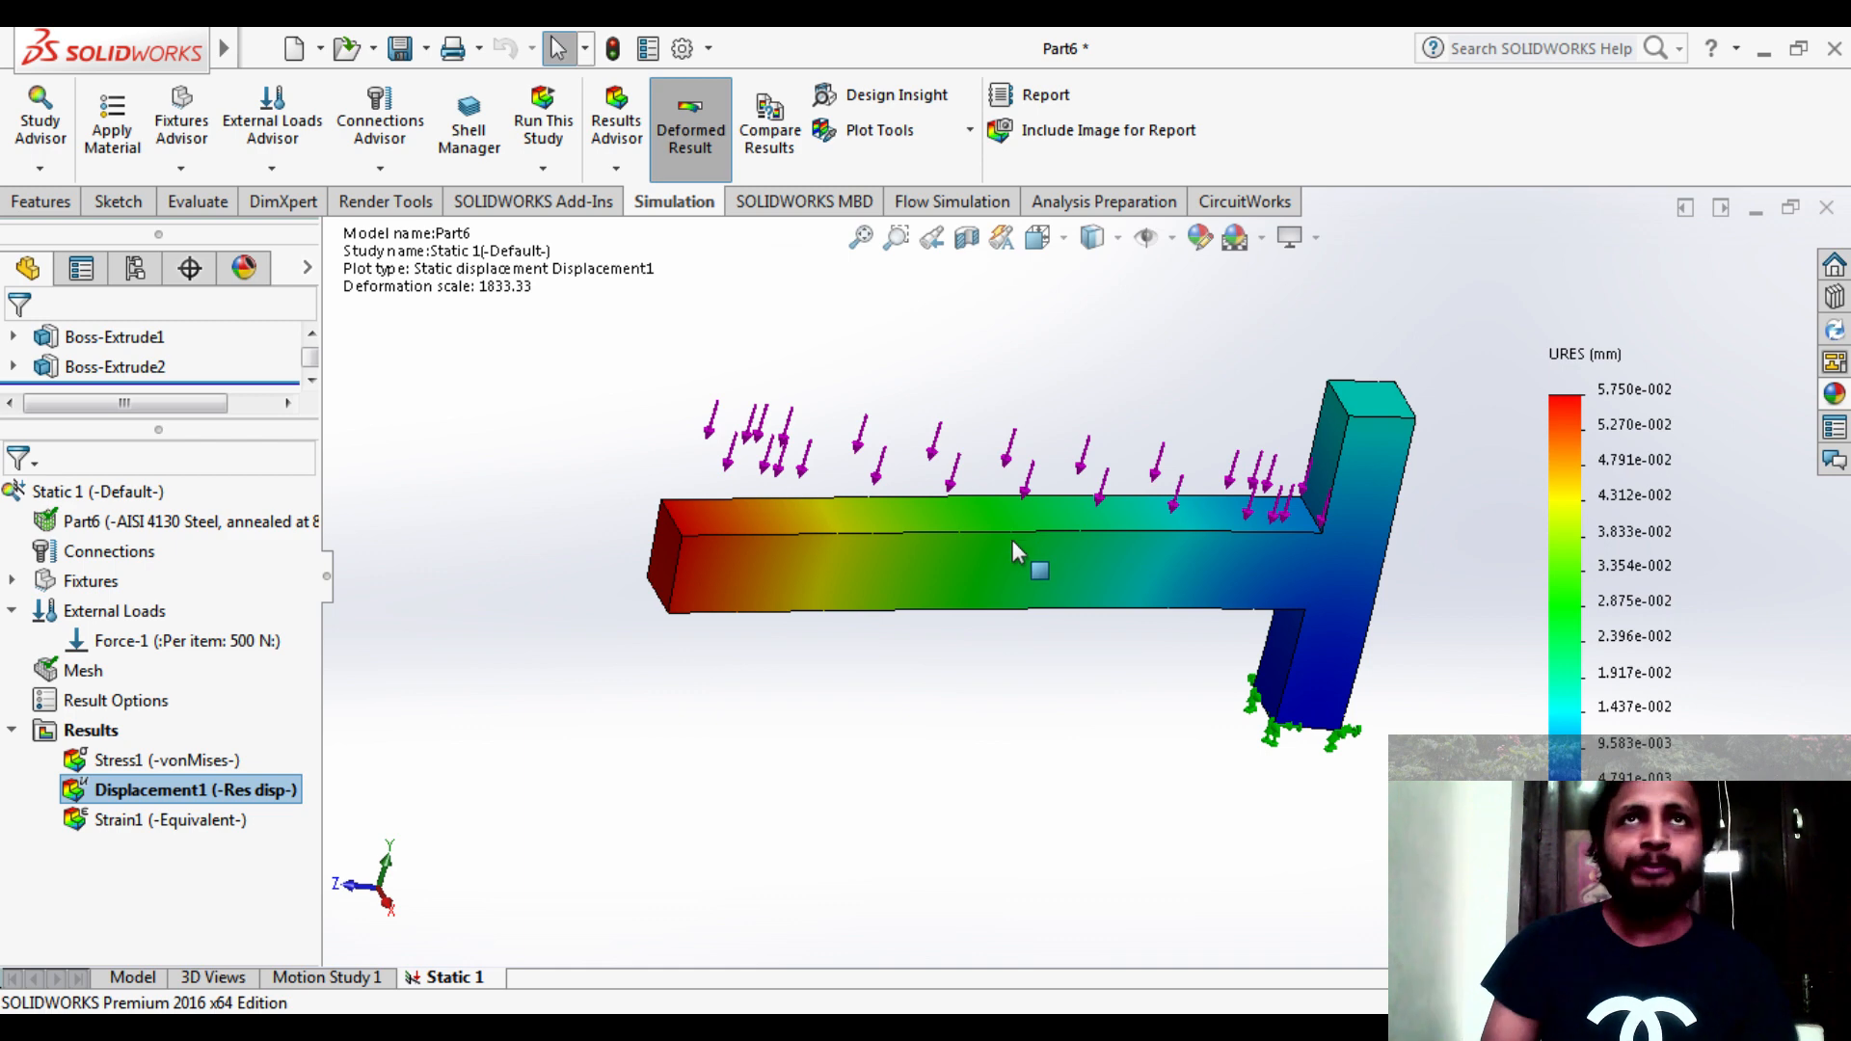
pyautogui.scroll(-1, 1005, 503)
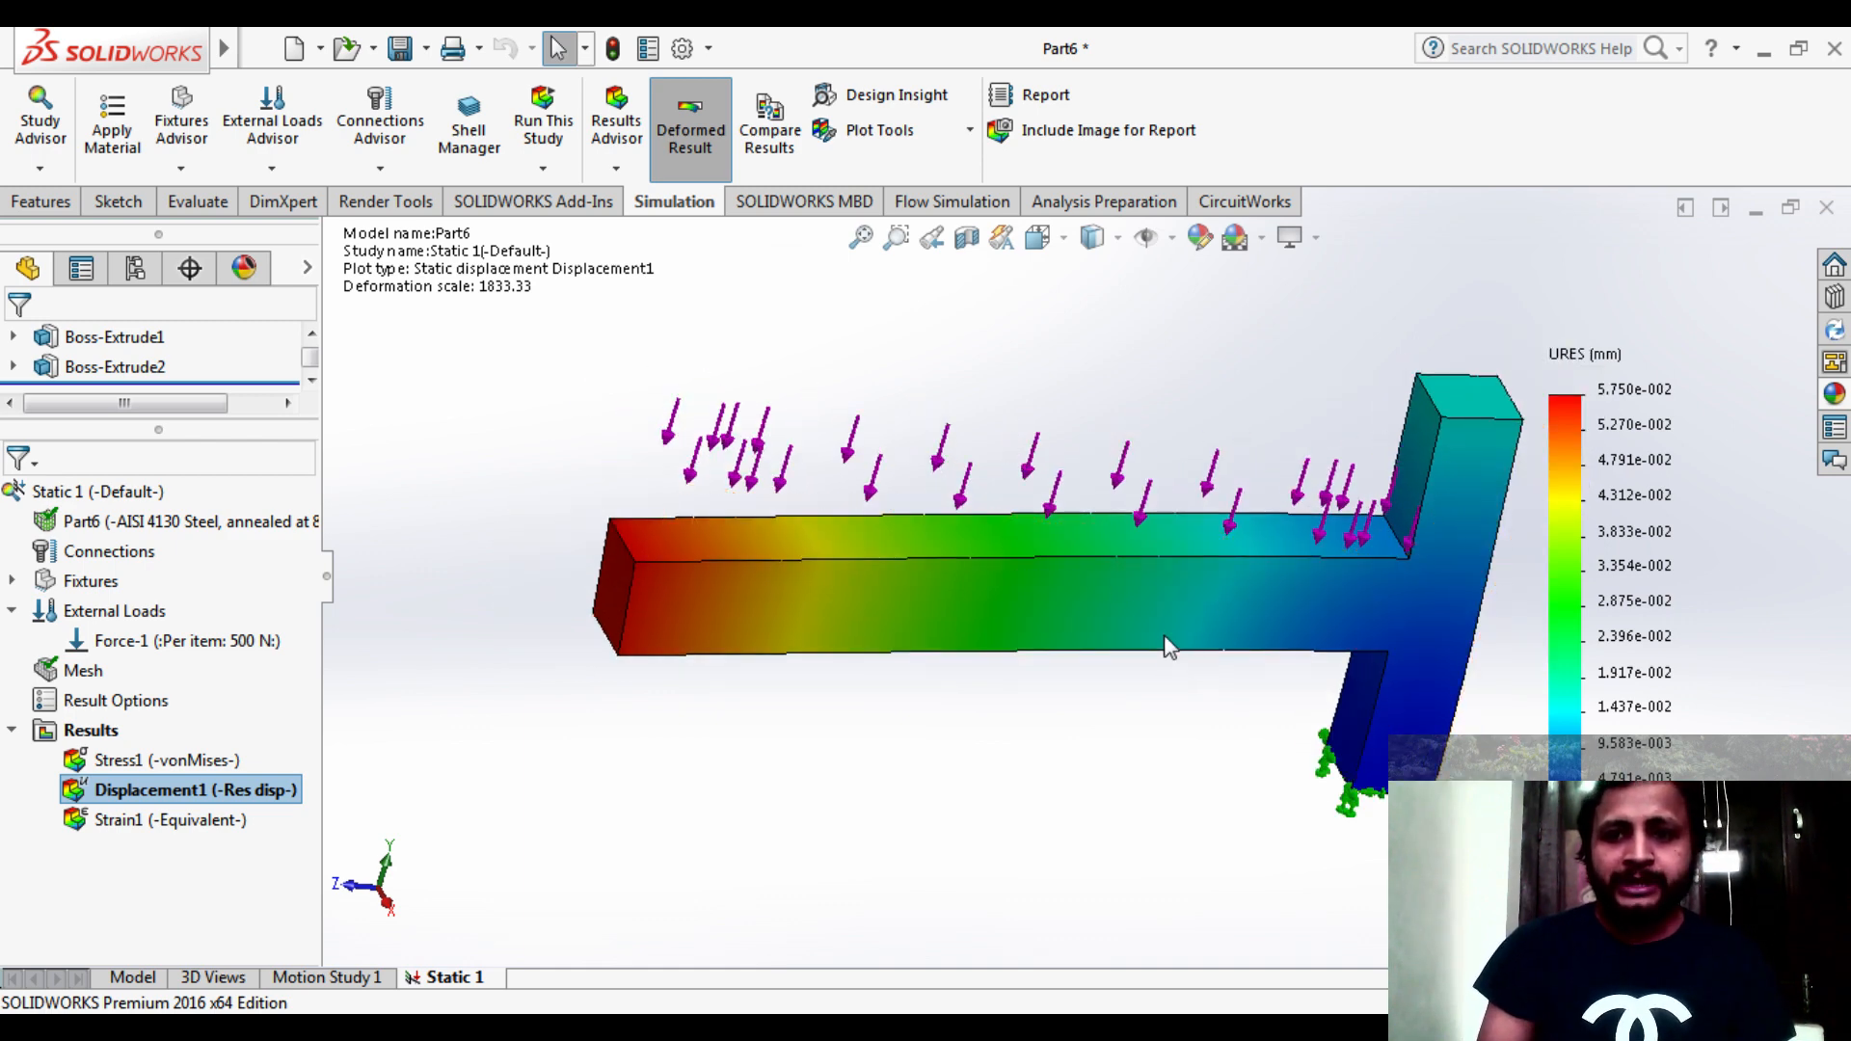
pyautogui.scroll(-2, 1166, 631)
pyautogui.scroll(2, 1137, 571)
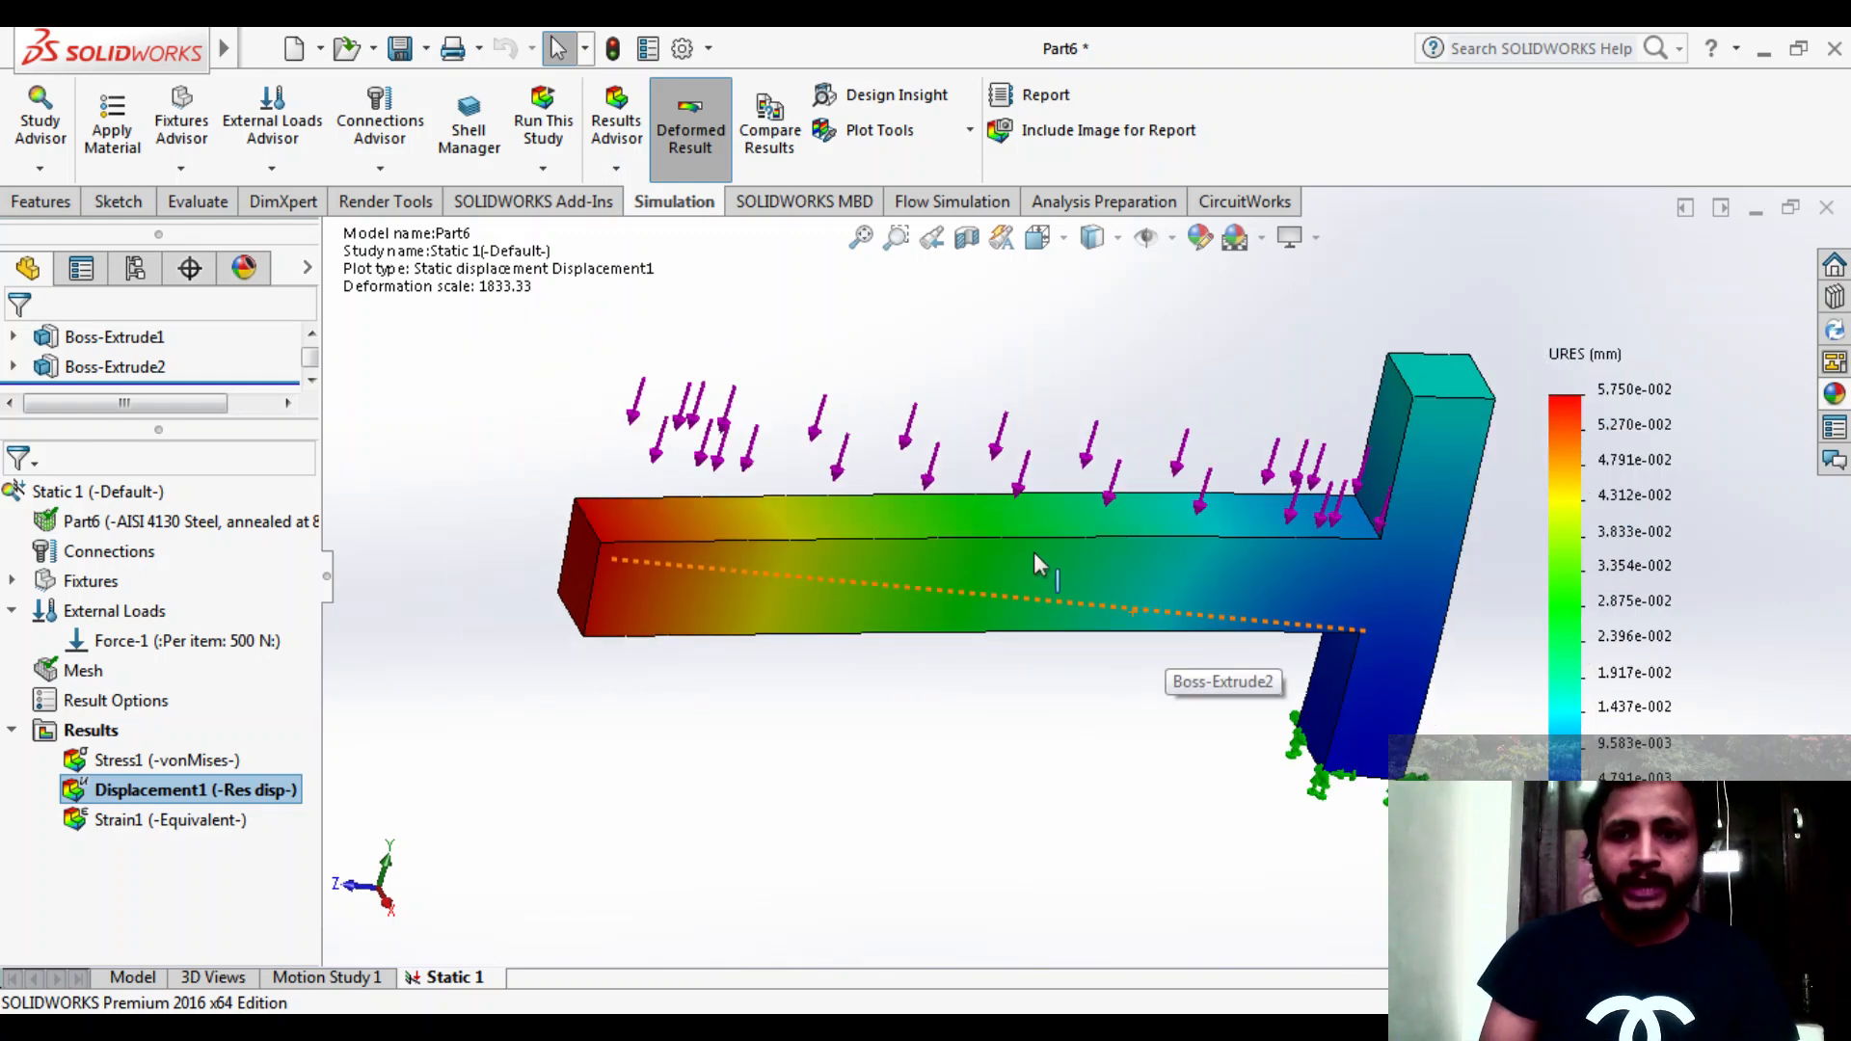
pyautogui.scroll(-2, 1033, 552)
pyautogui.scroll(3, 1033, 551)
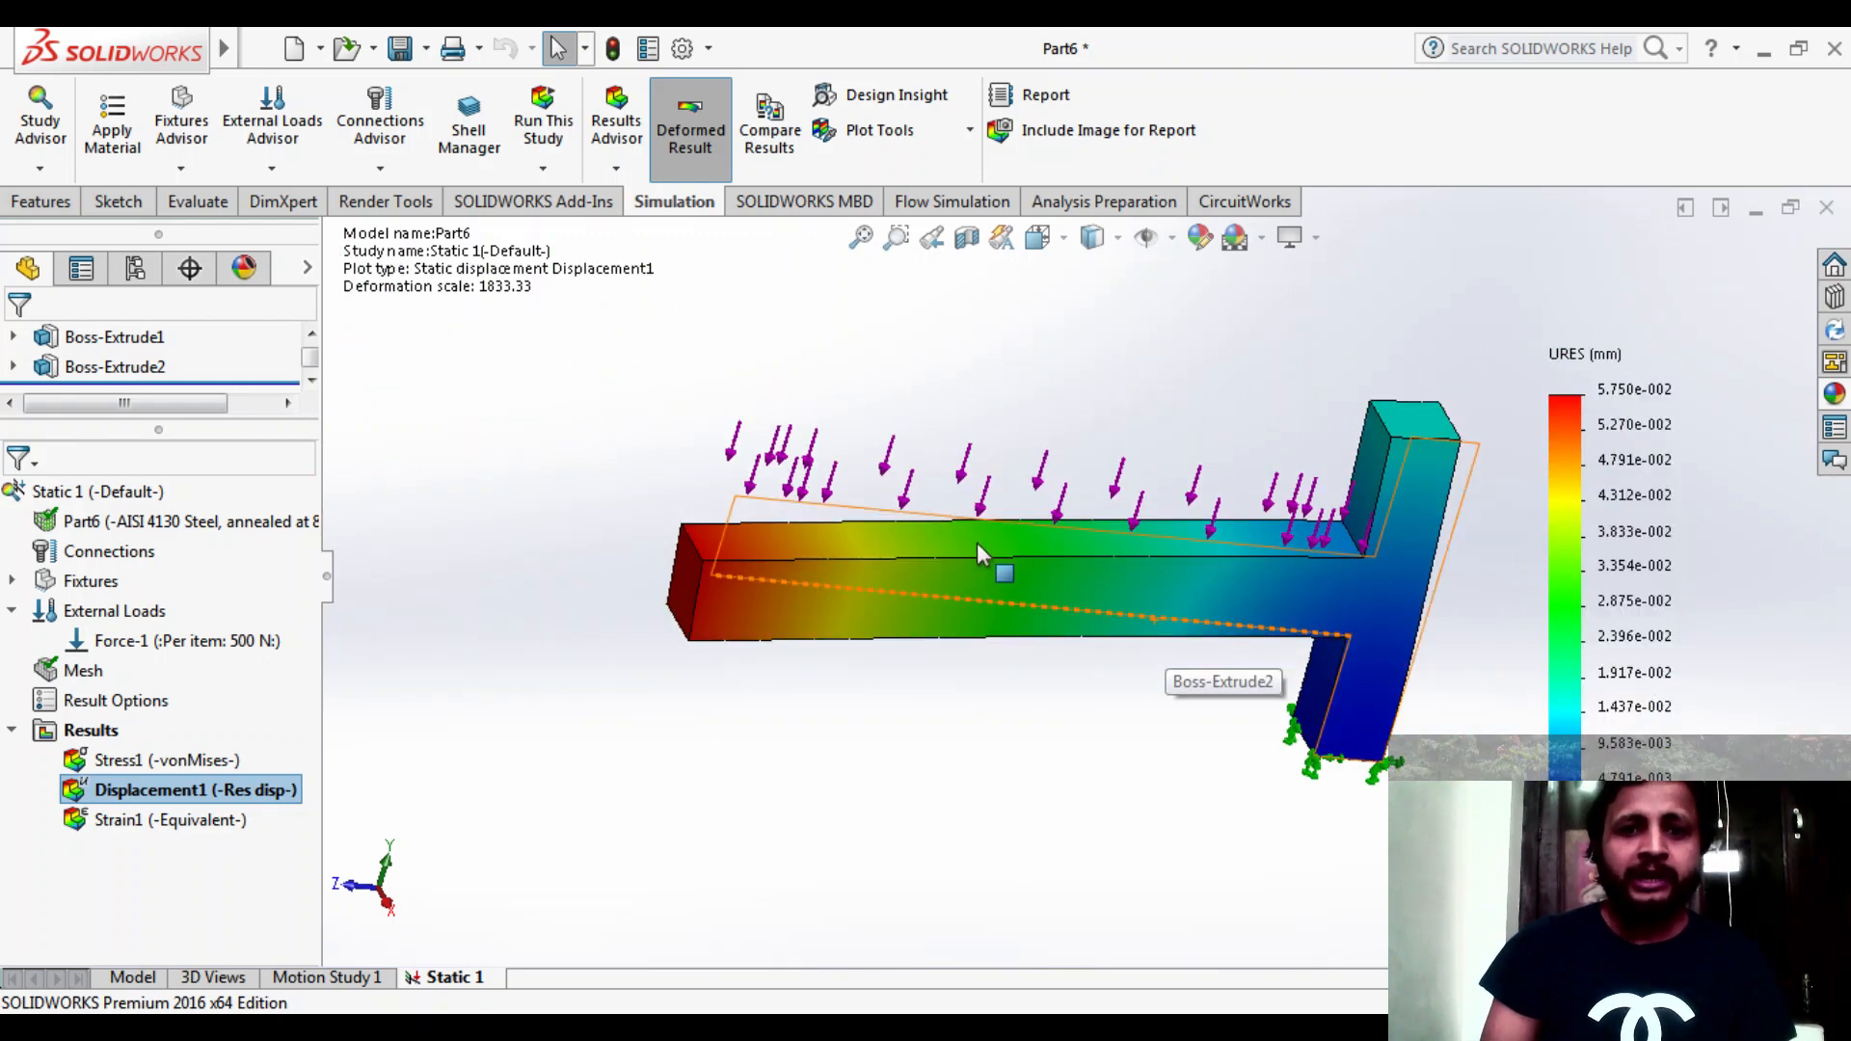
pyautogui.scroll(-2, 977, 550)
pyautogui.scroll(-1, 1350, 567)
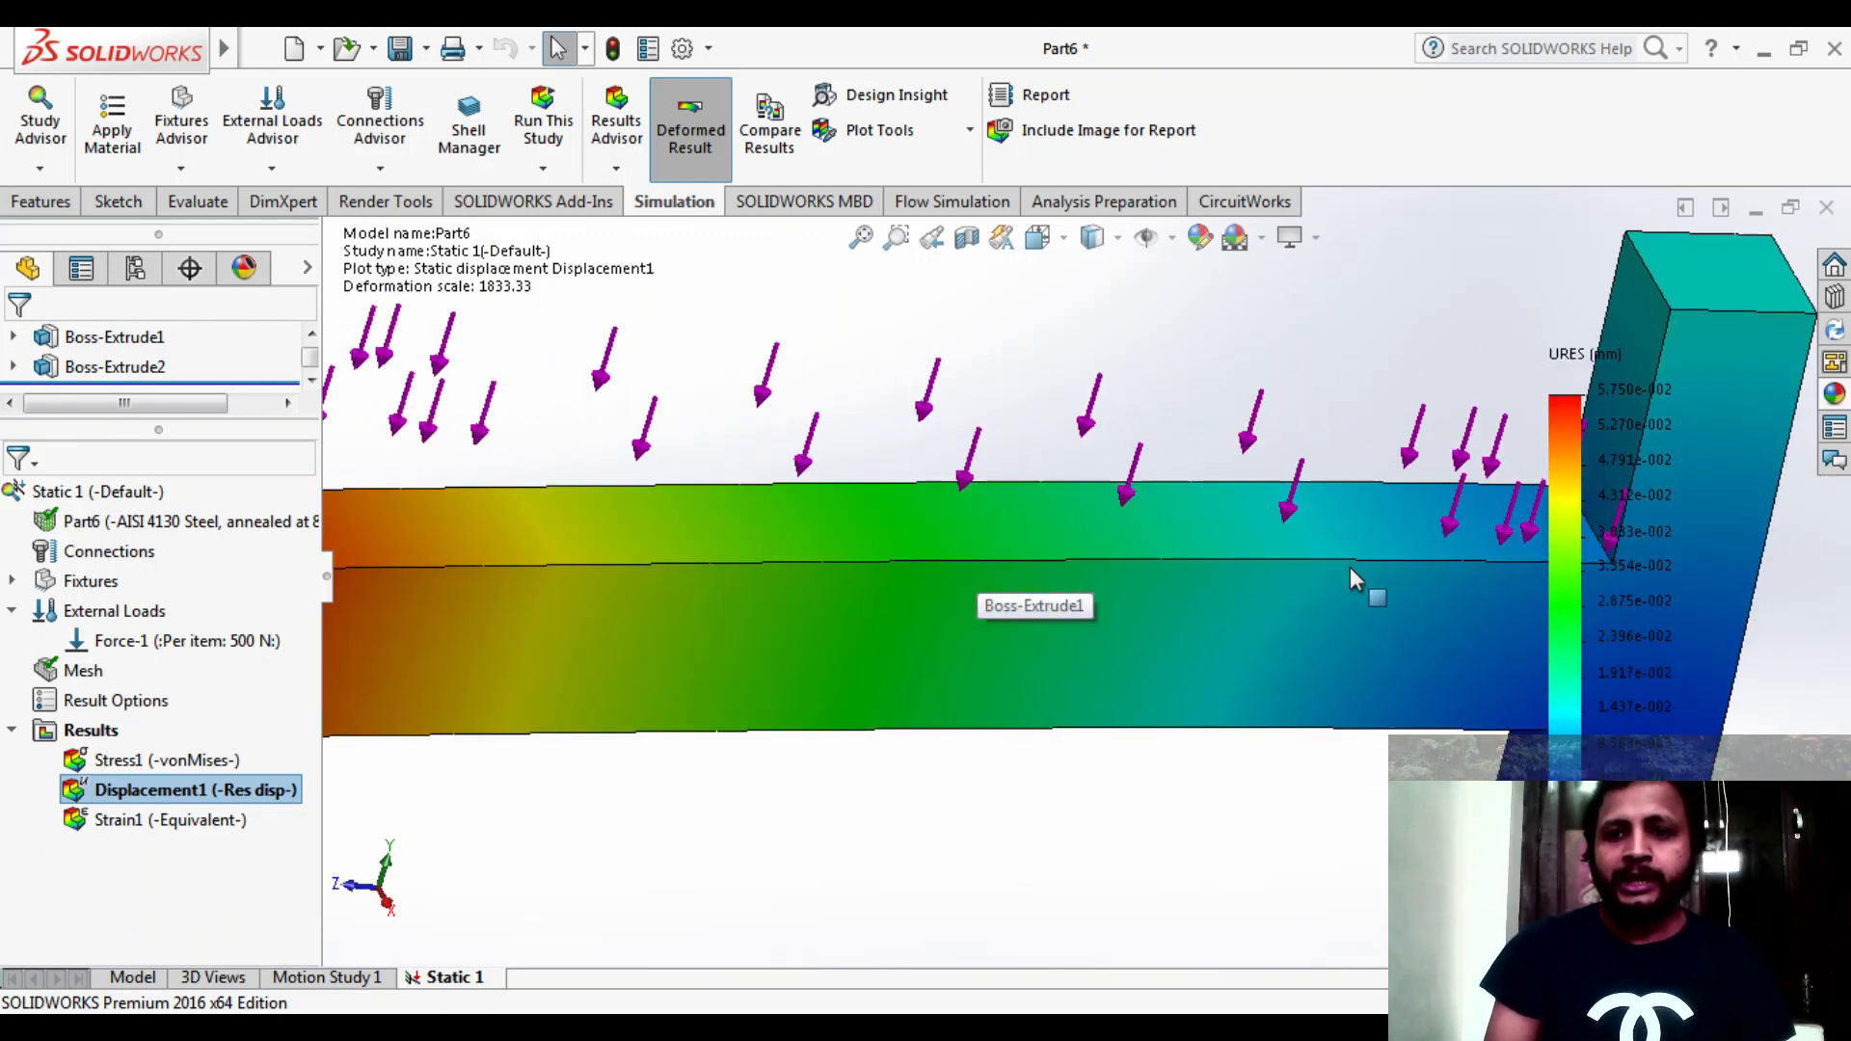
pyautogui.scroll(3, 1350, 567)
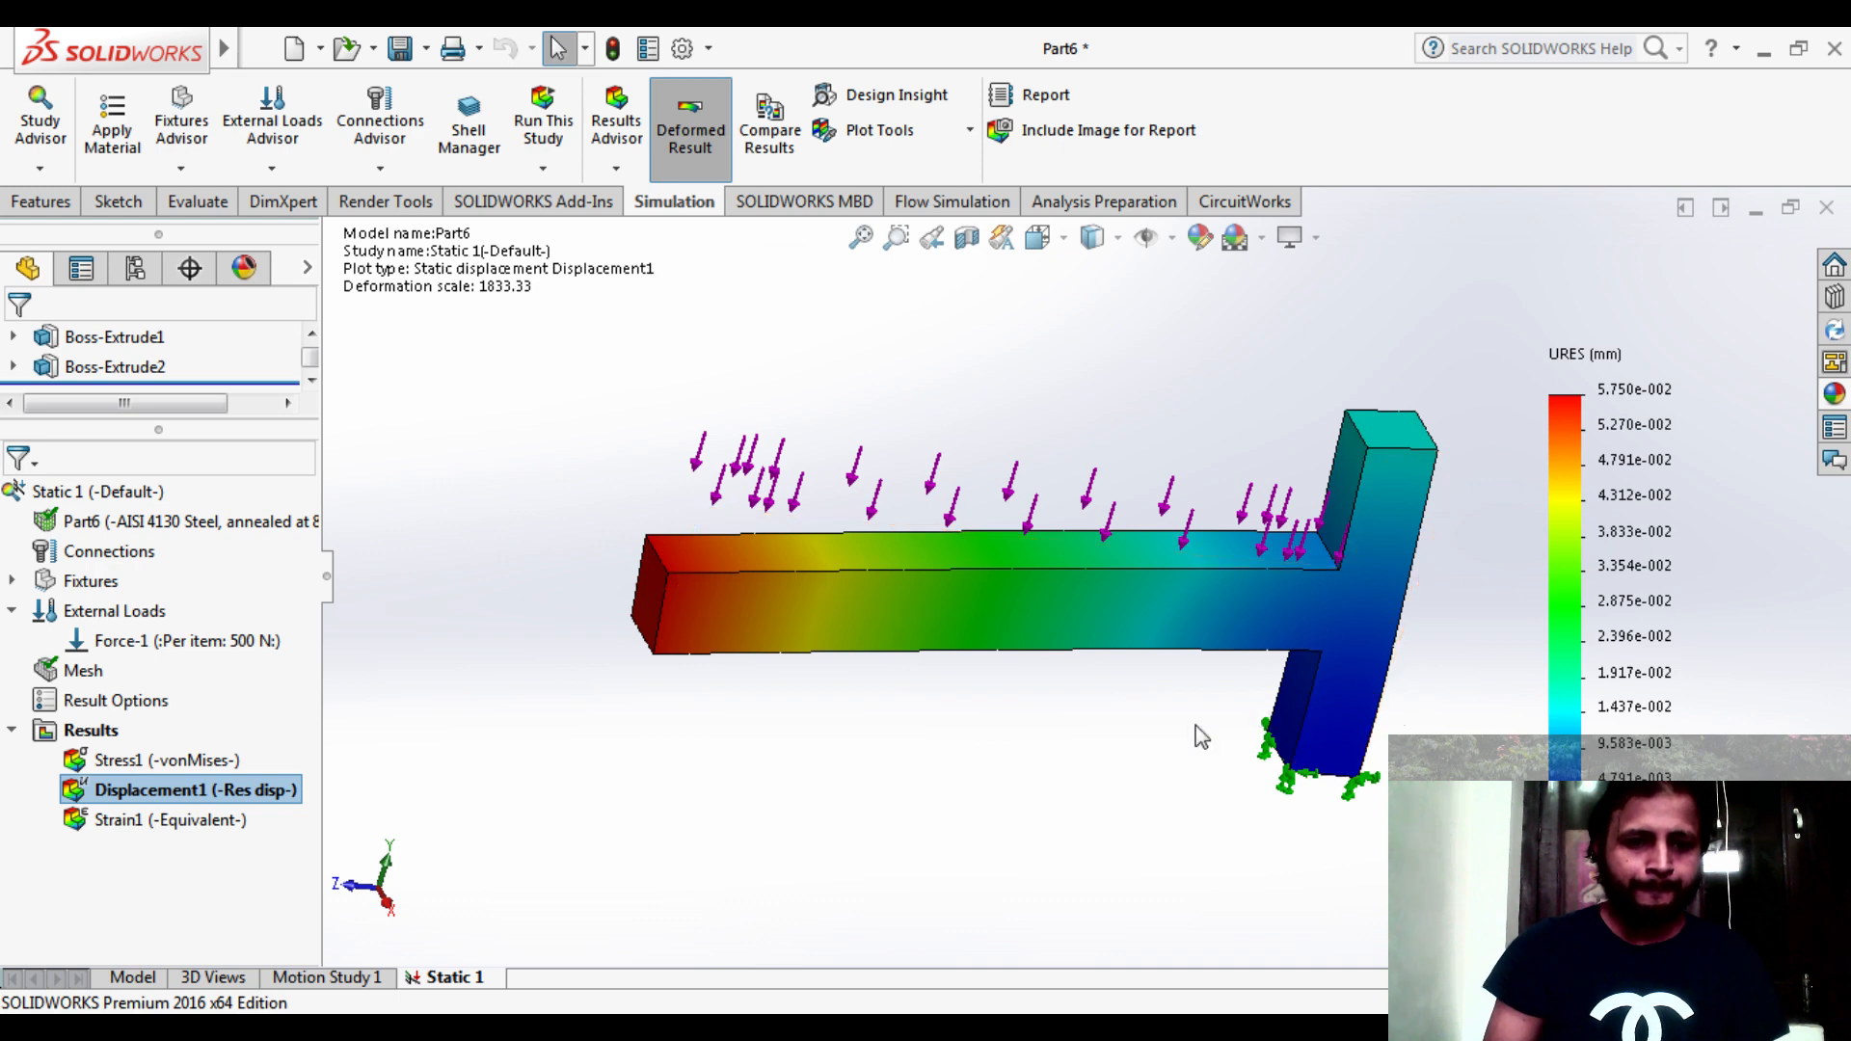
pyautogui.hotkey('alt', 'Tab')
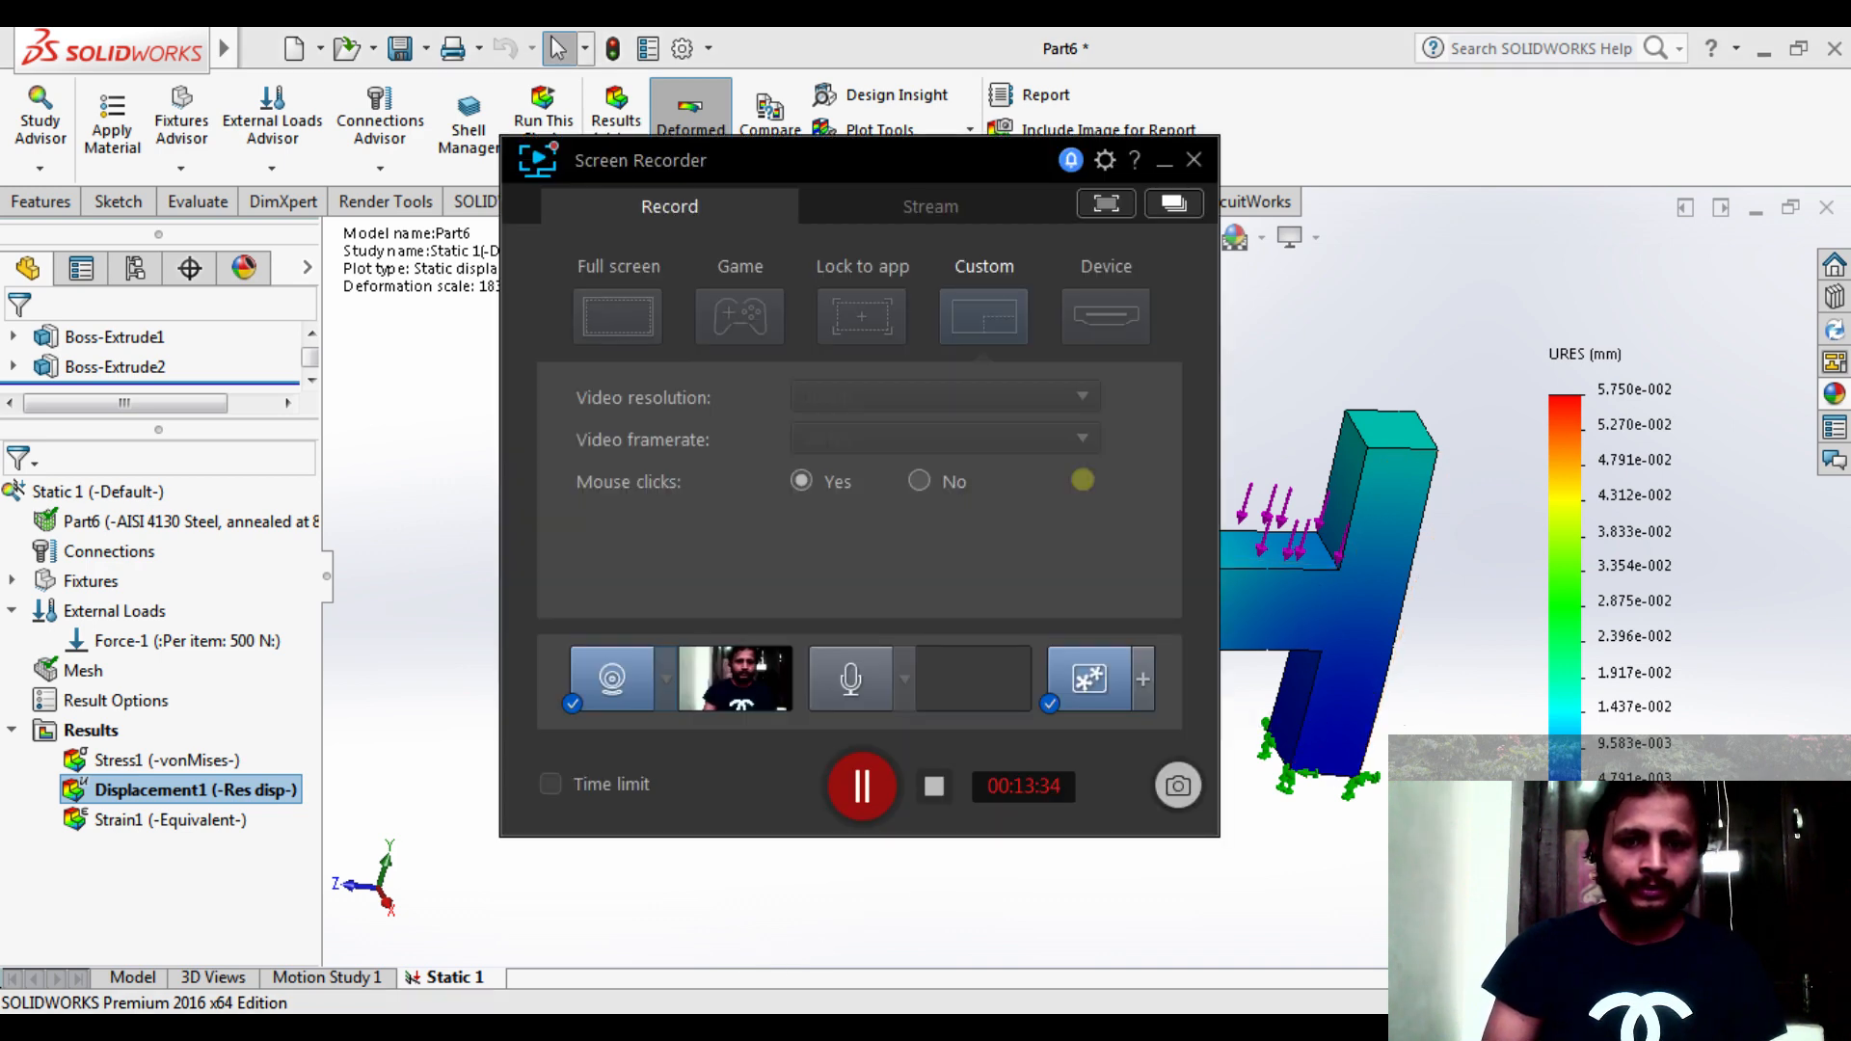
pyautogui.click(873, 785)
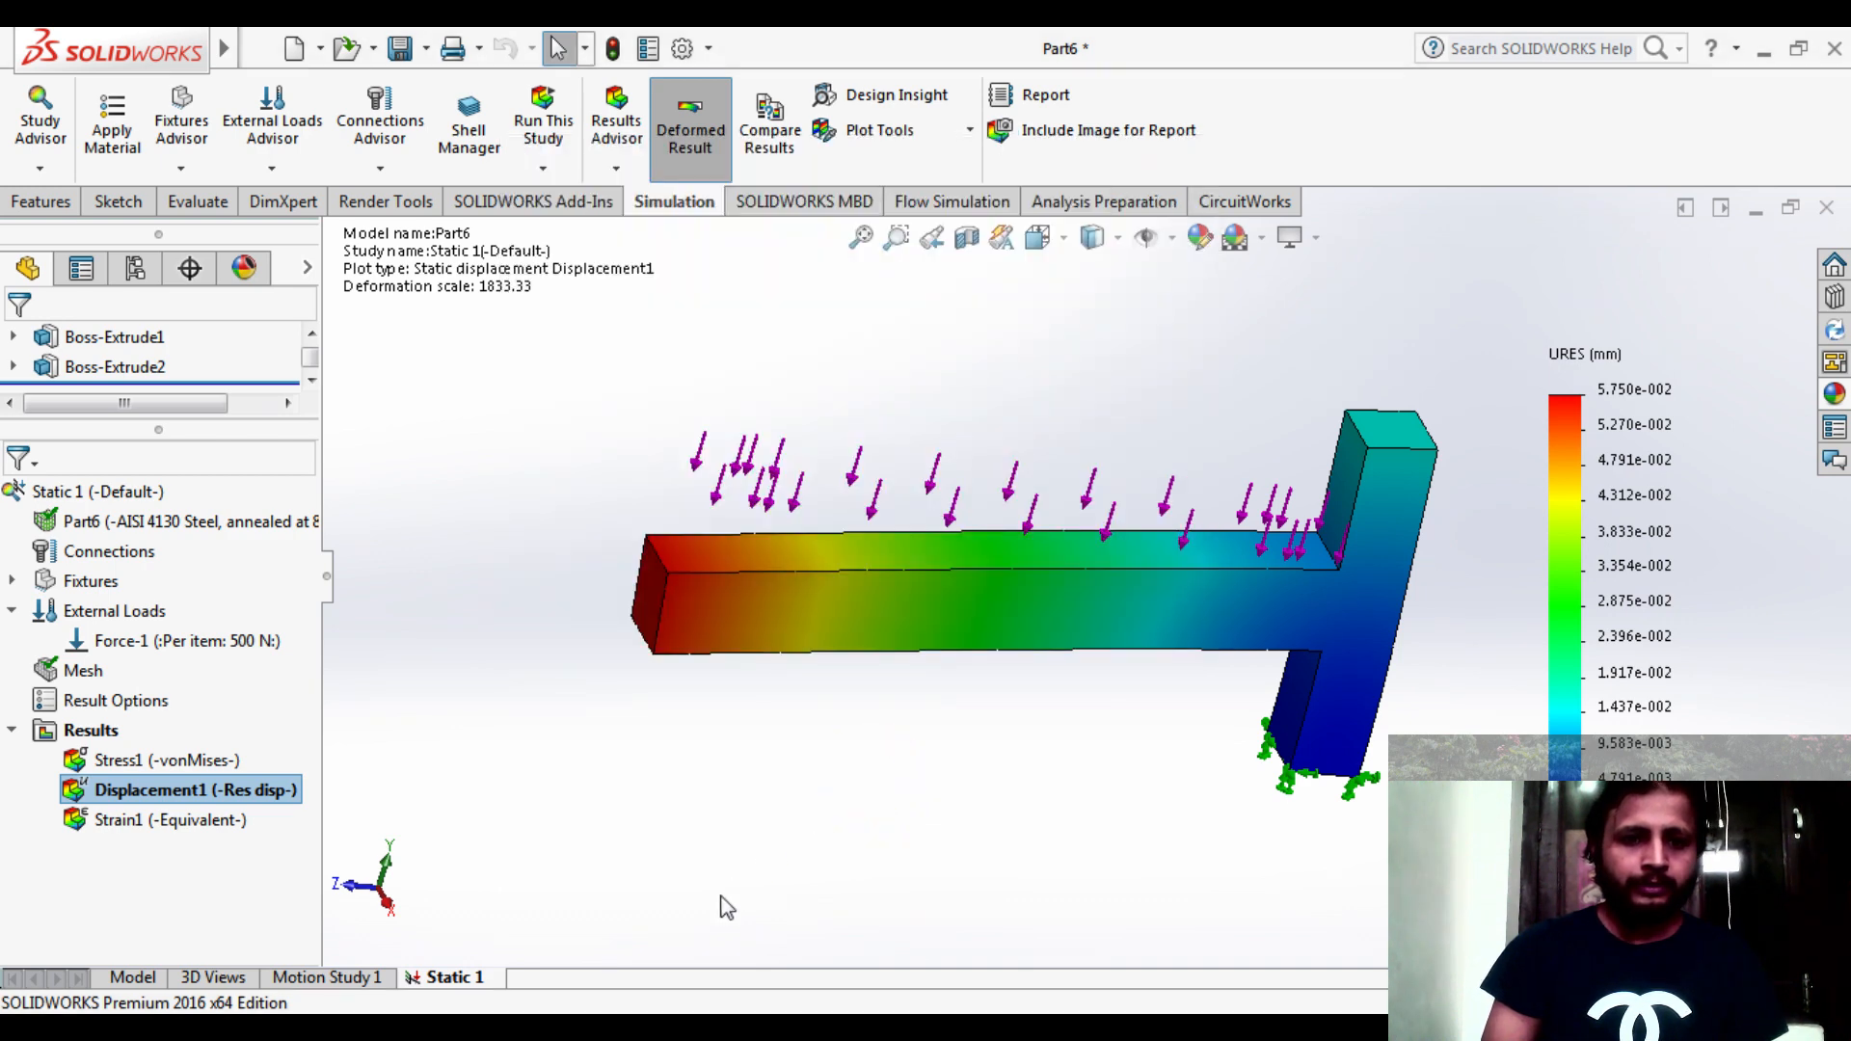
pyautogui.hotkey('alt', 'Tab')
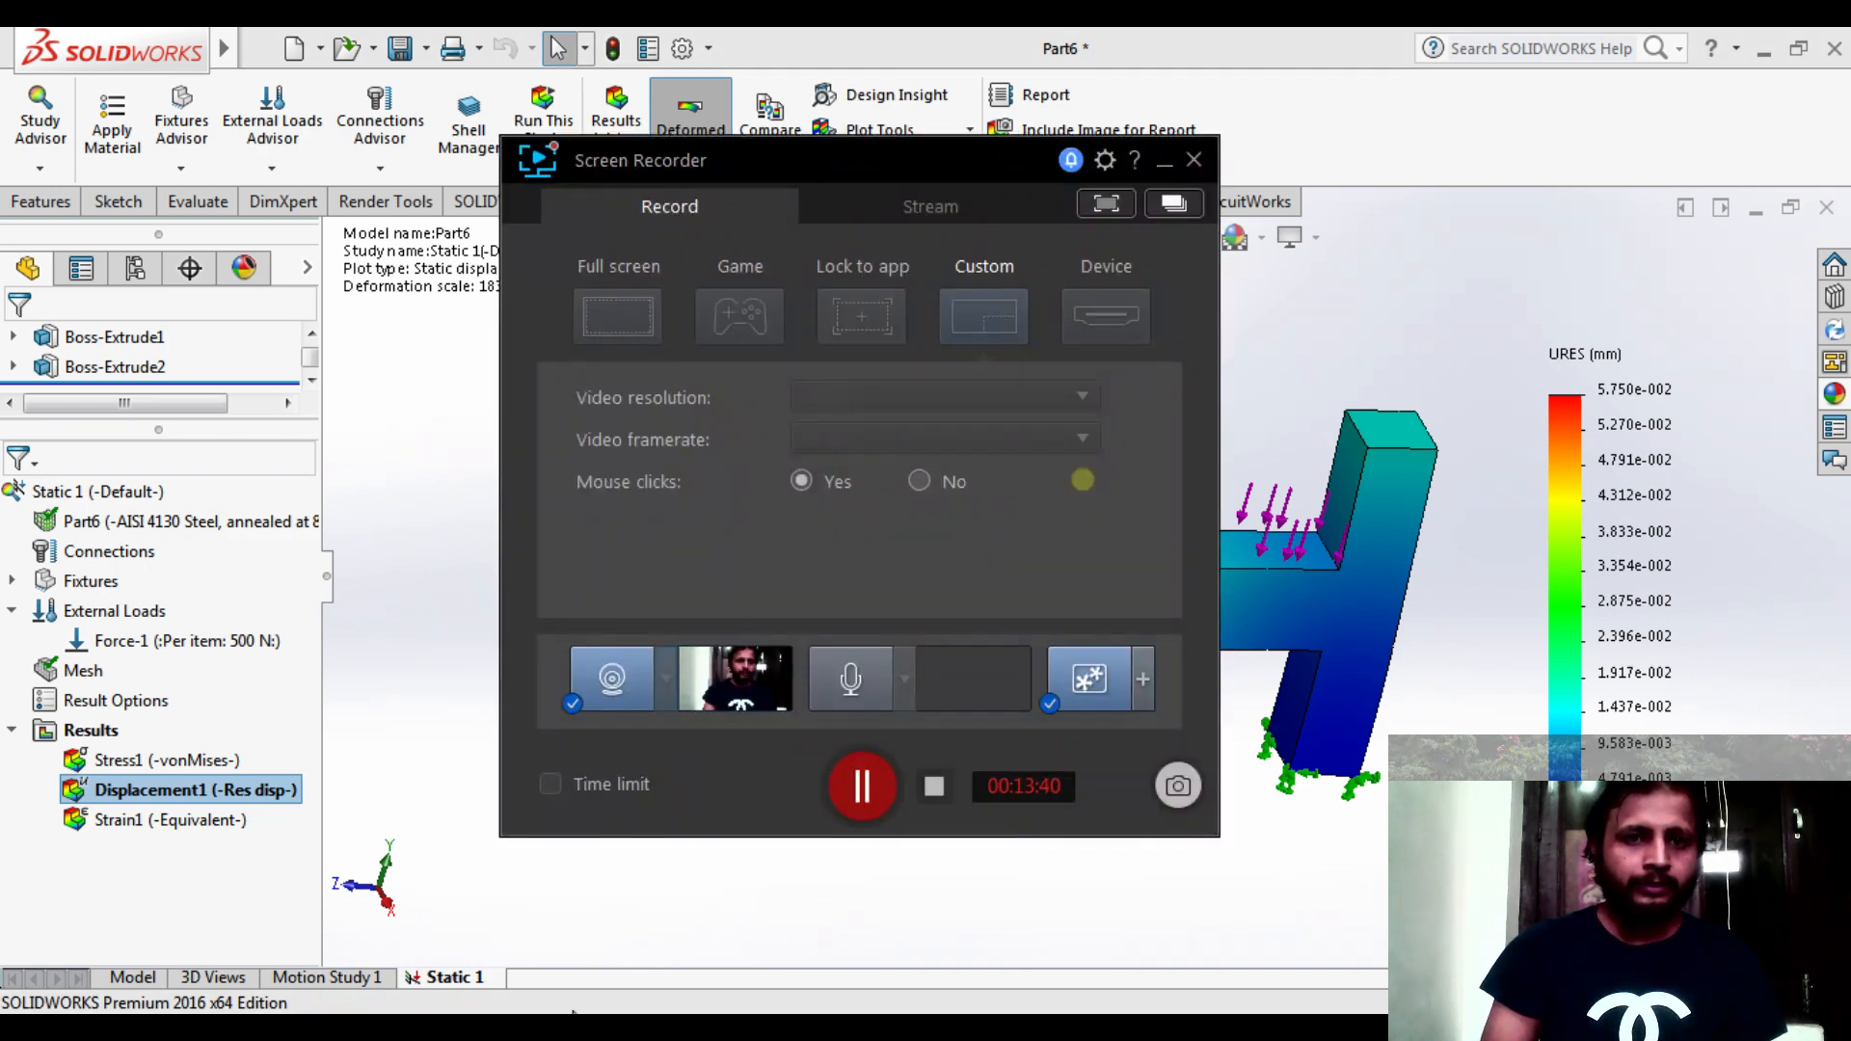